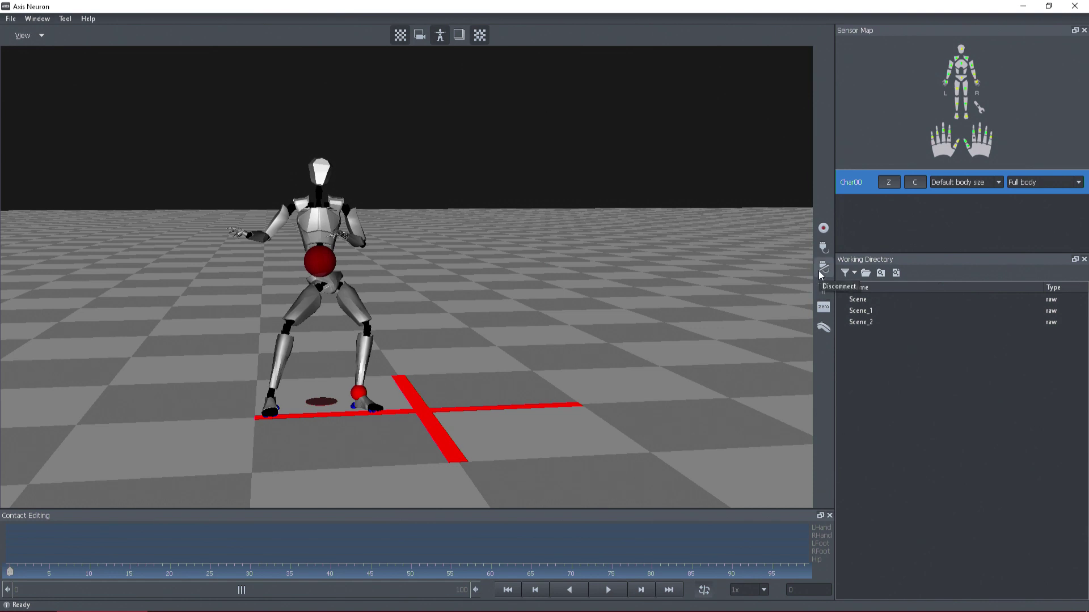
- Disconnect the current motion-capture session and reconnect to the PNHDF000114 device from the equipment list
left_click(820, 275)
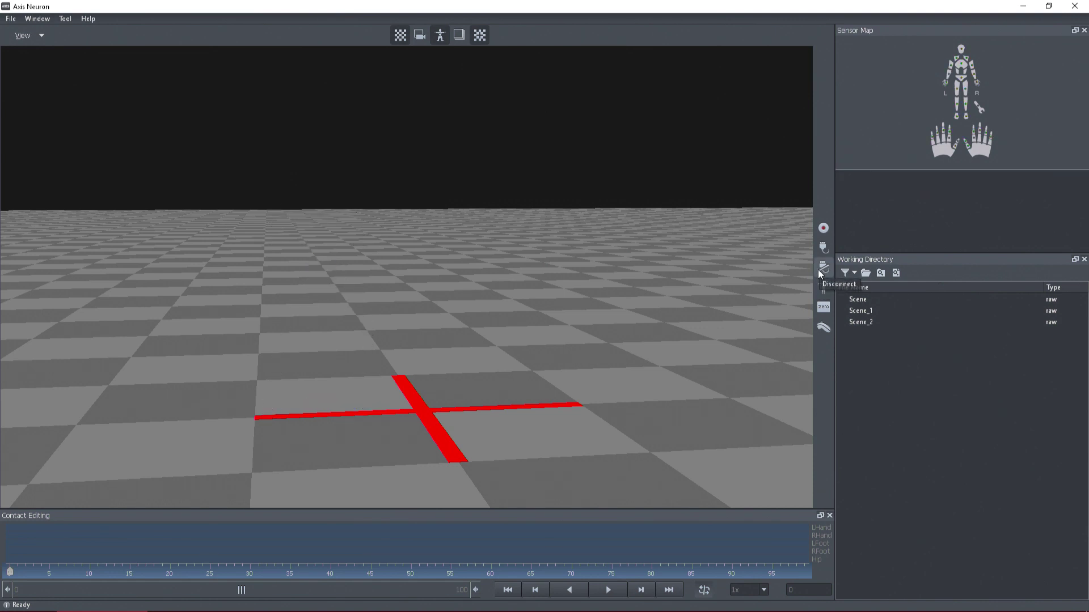
left_click(823, 248)
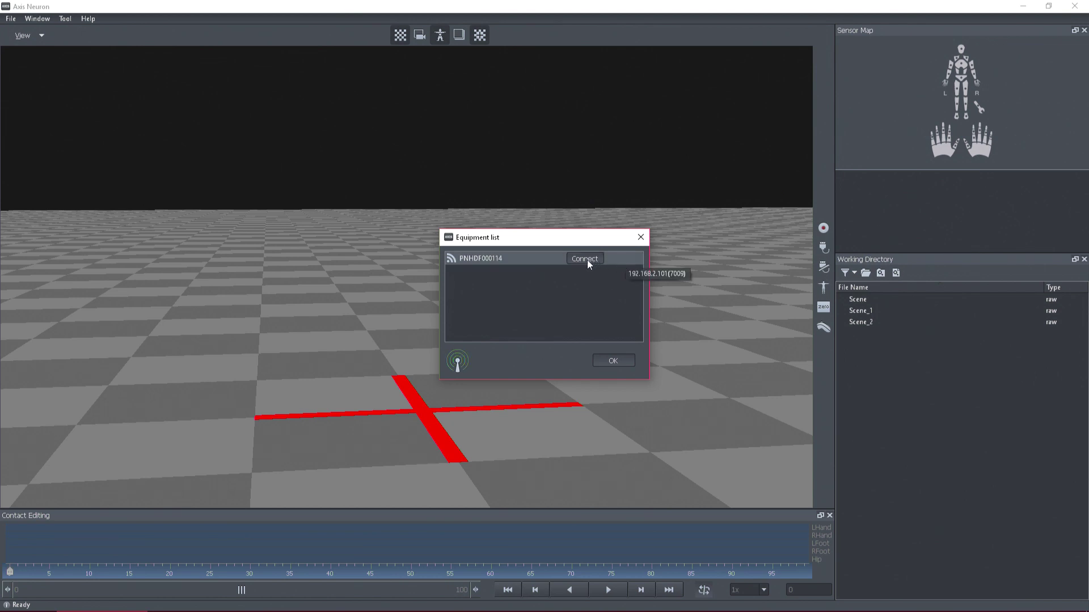
left_click(578, 262)
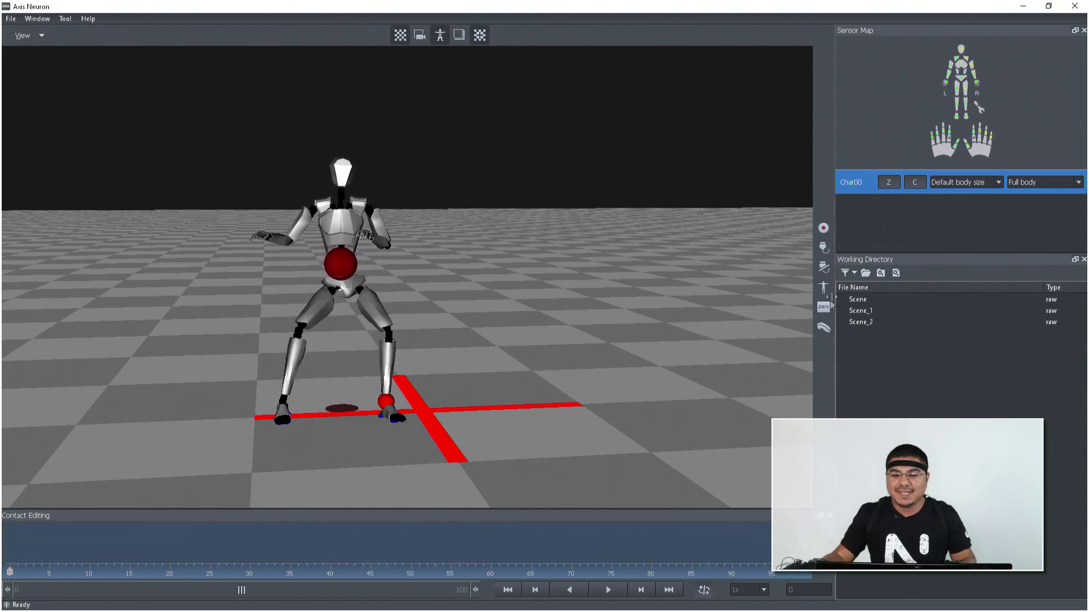
- Enlarge the Sensor Map area and set Char00's body size to Male165
left_click_drag(975, 253, 983, 406)
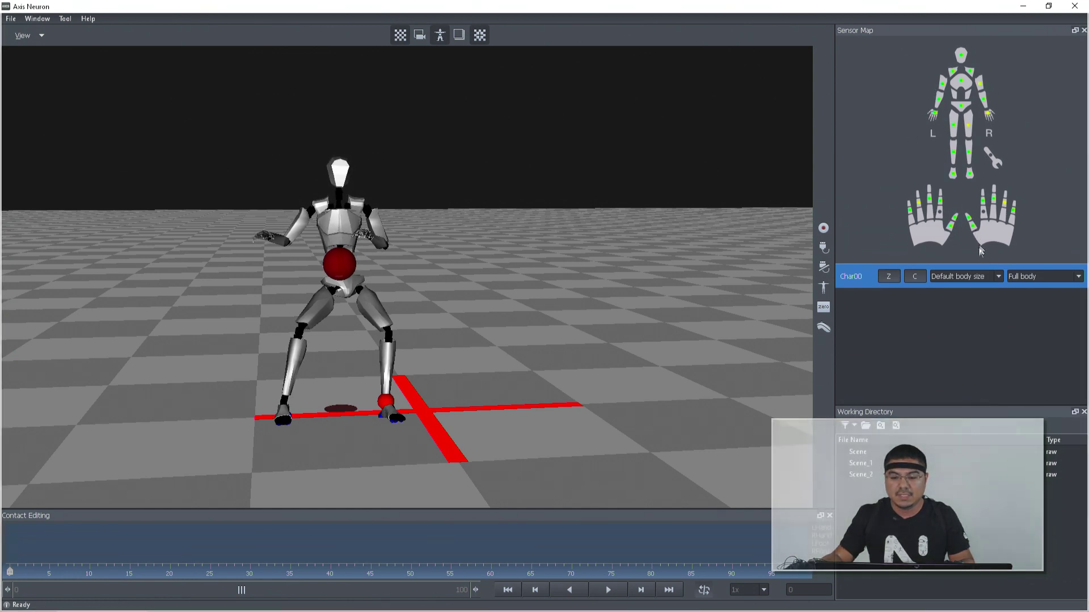
left_click(973, 279)
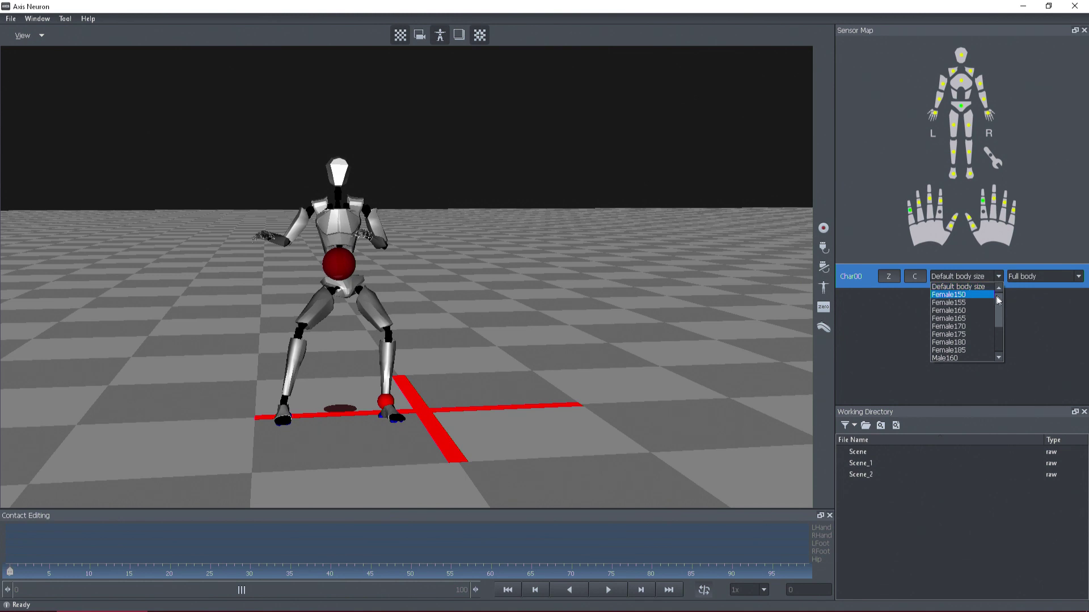
left_click_drag(999, 297, 1003, 309)
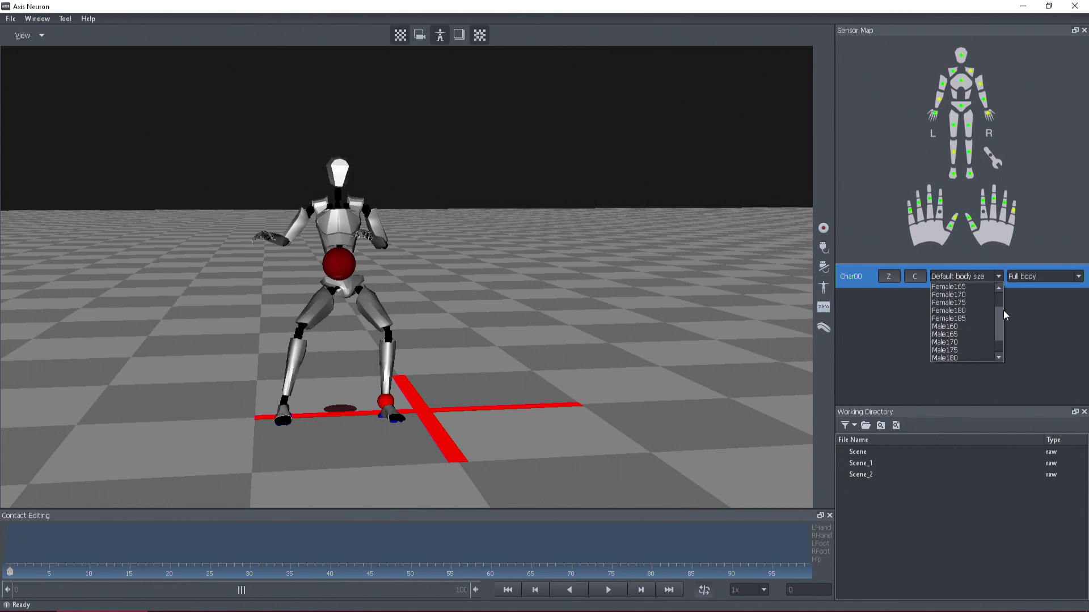
left_click(962, 334)
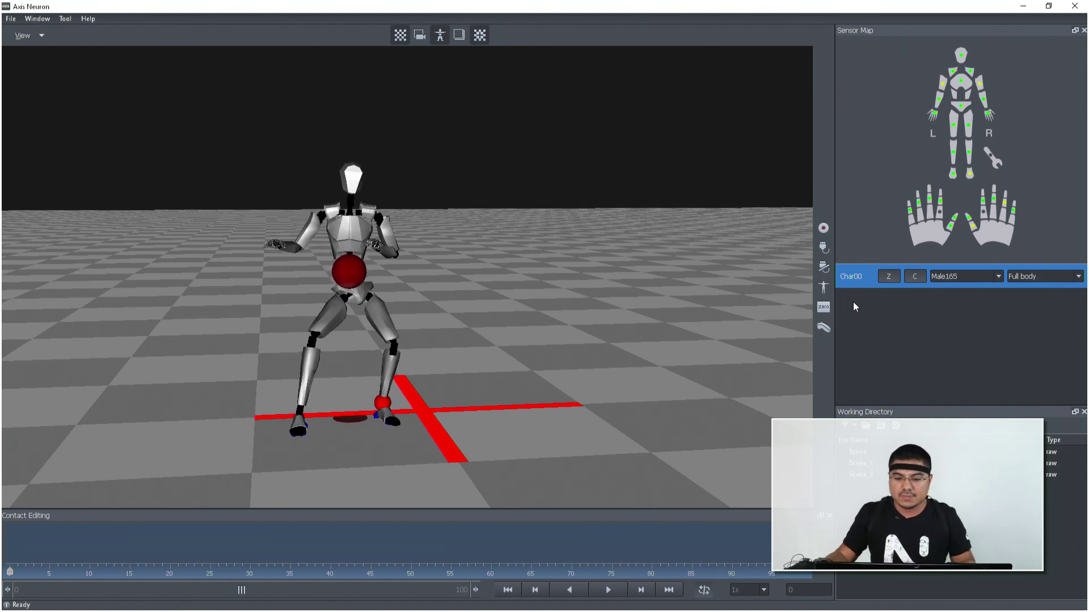
- Run the posture calibration with the Steady, A, T and S poses all selected, keeping the avatar in sight
left_click(822, 289)
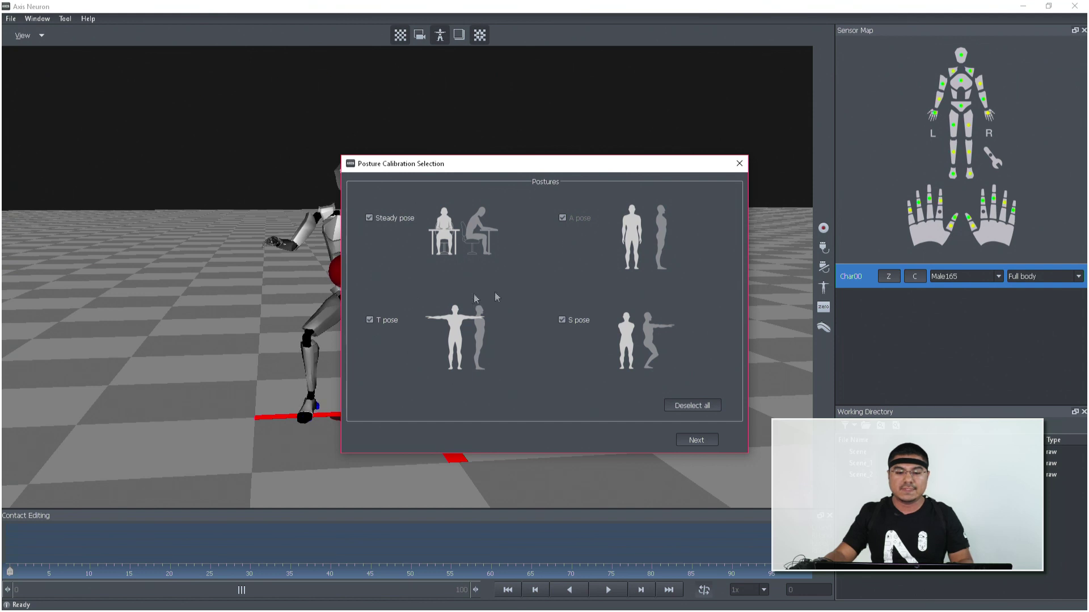
left_click_drag(578, 165, 667, 134)
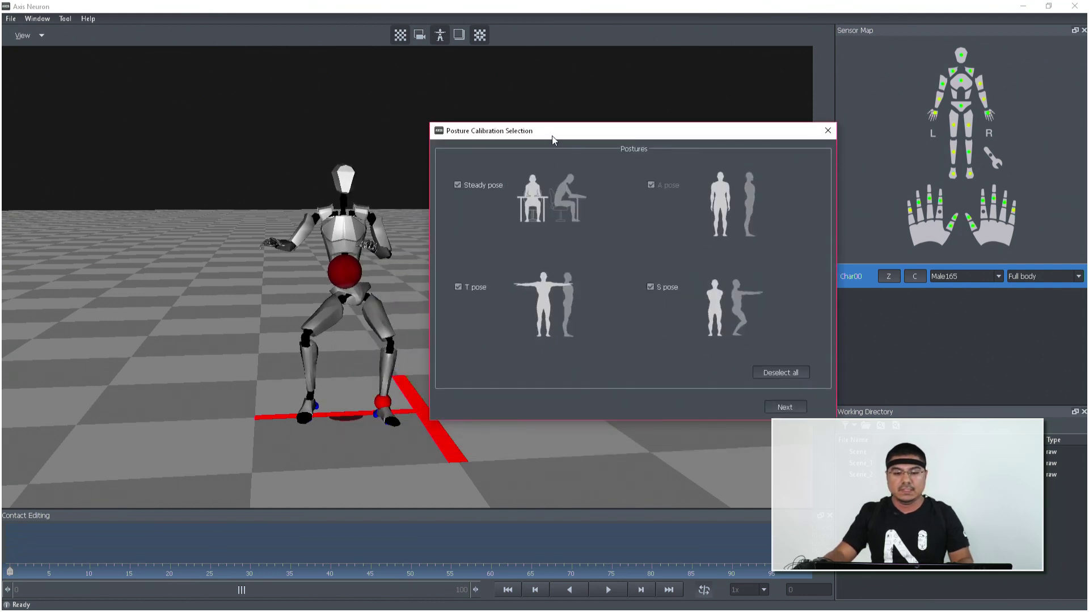
left_click(784, 408)
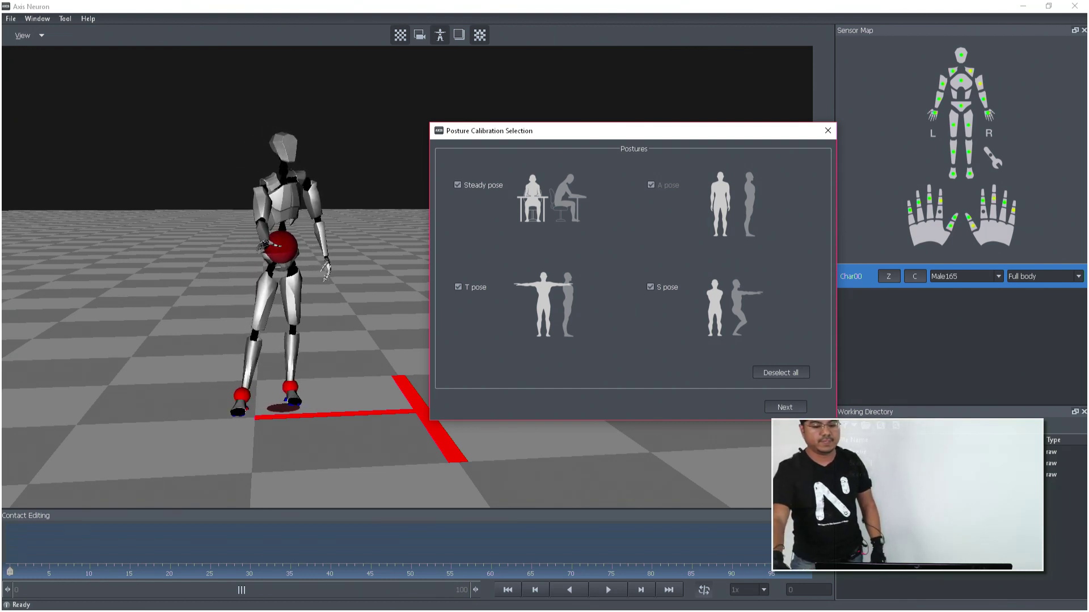
left_click(788, 408)
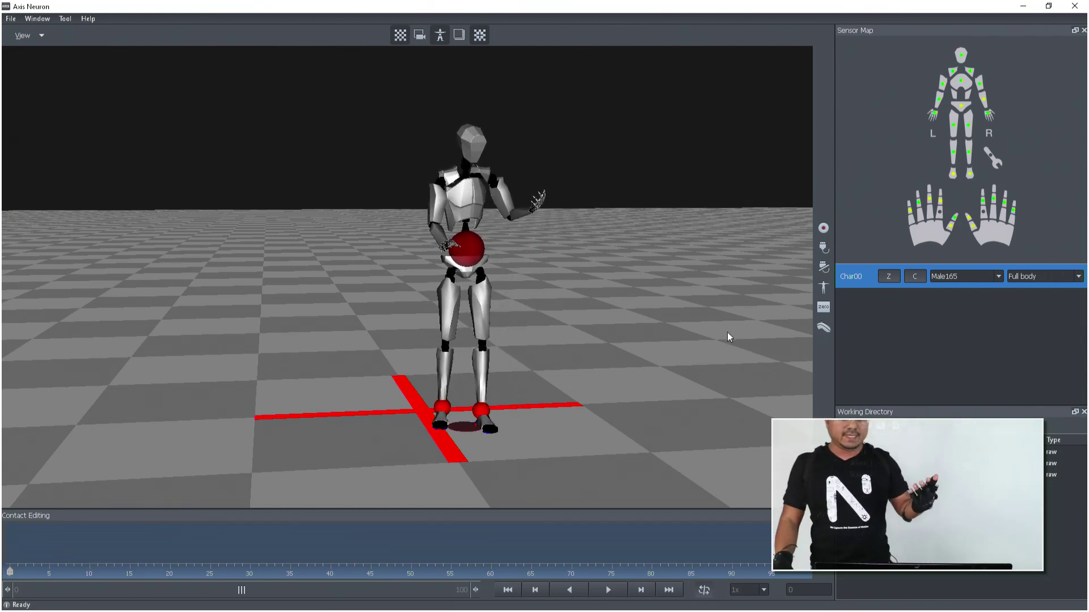
- Record a motion take named Scene_3 into the Desktop/New folder/New folder directory
scroll(721, 331, "up", 1)
middle_click_drag(719, 328, 649, 310)
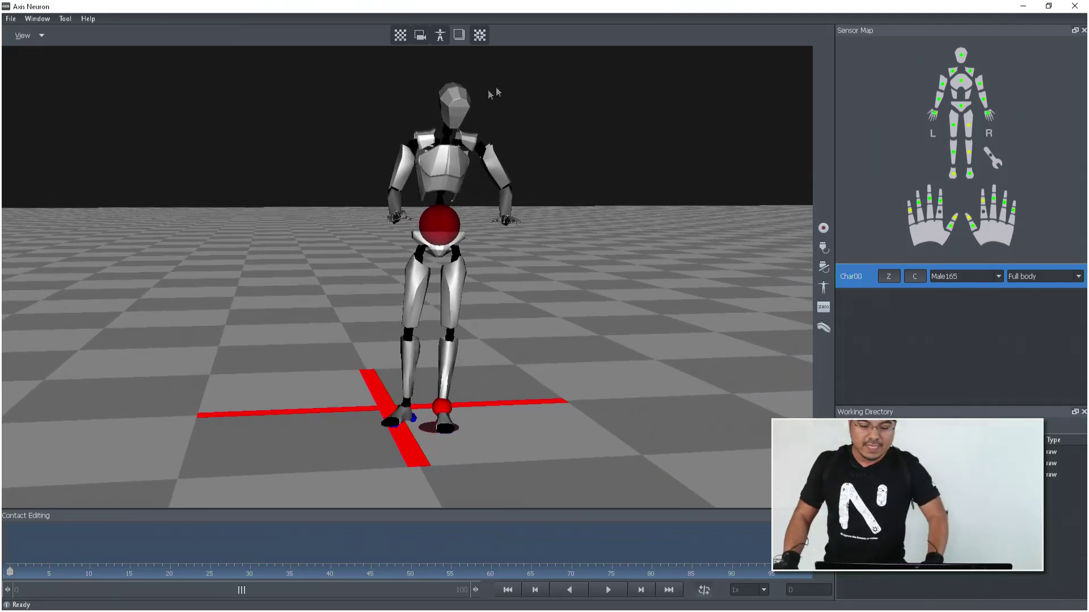
left_click(823, 229)
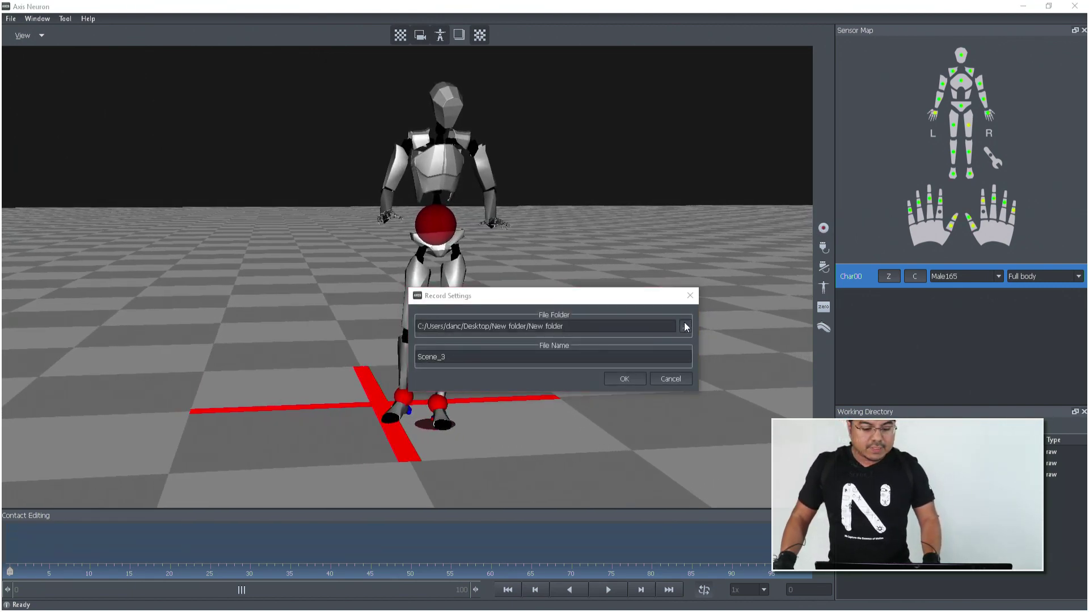
left_click(685, 327)
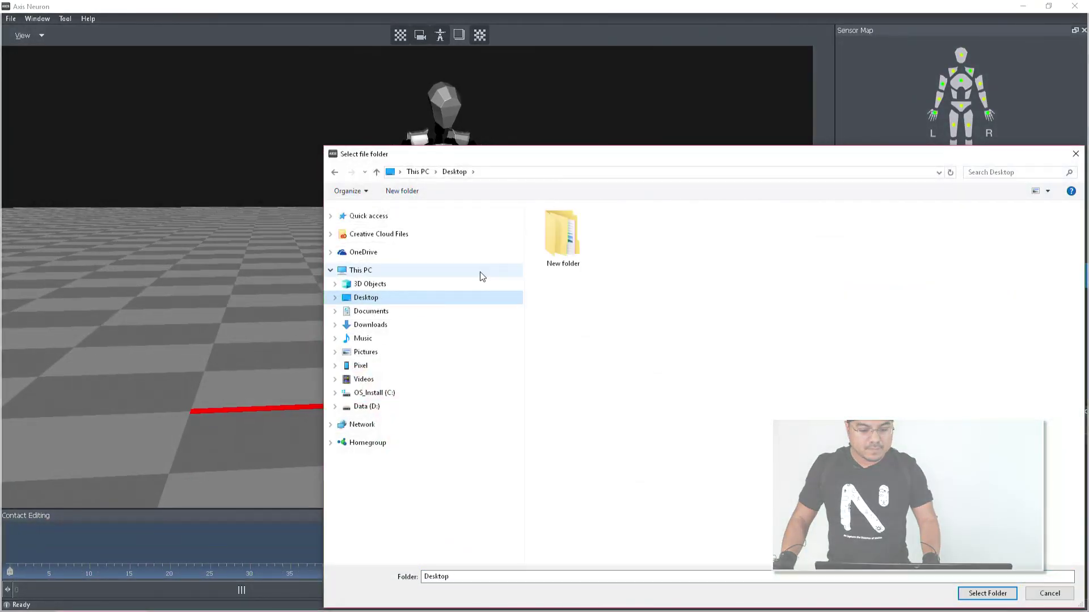
double_click(564, 227)
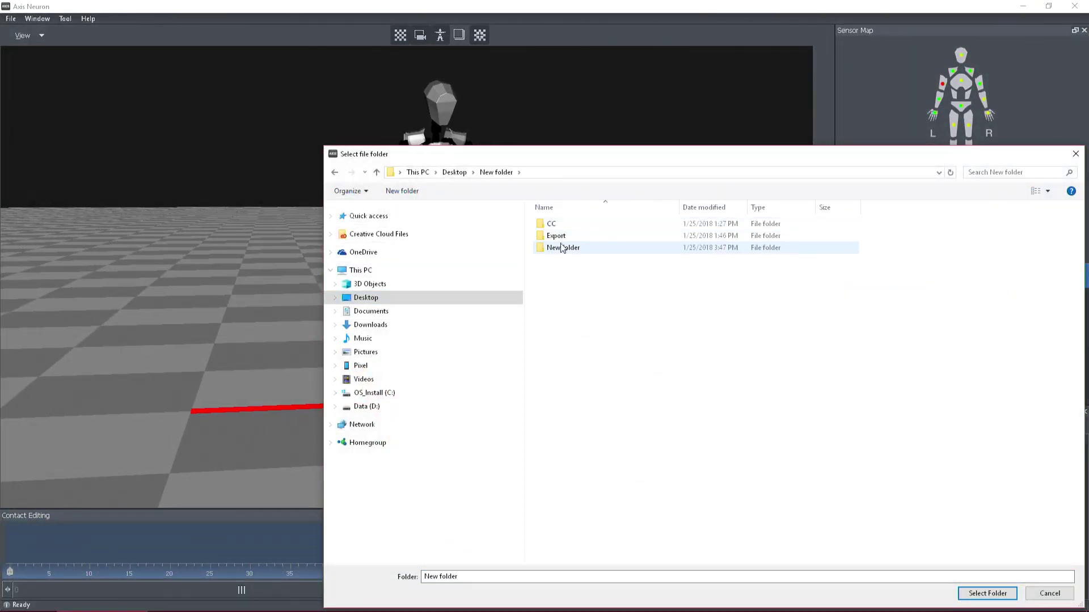
double_click(556, 236)
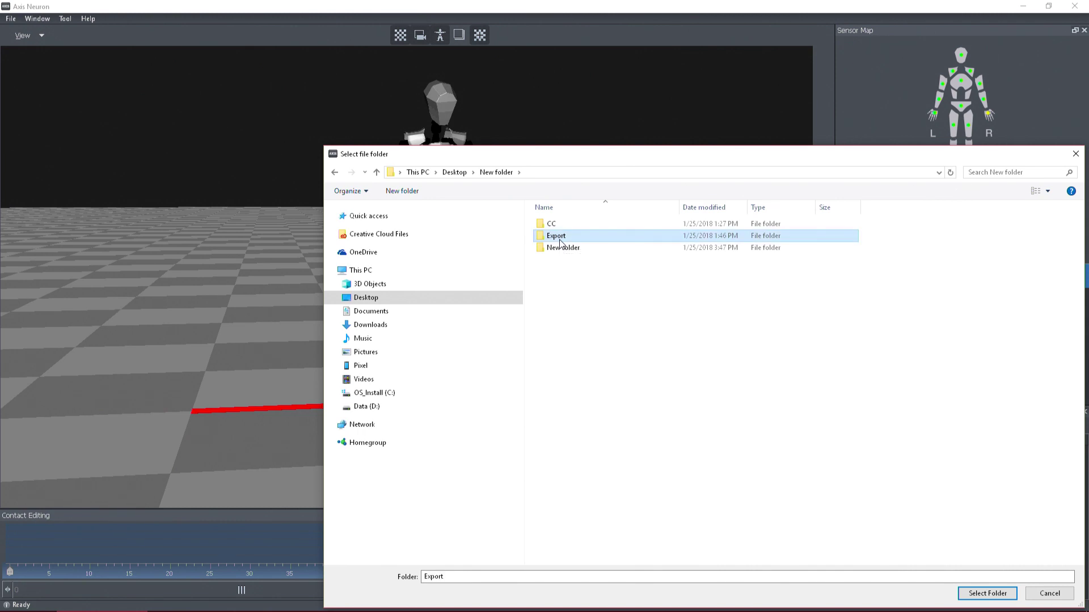
left_click(342, 173)
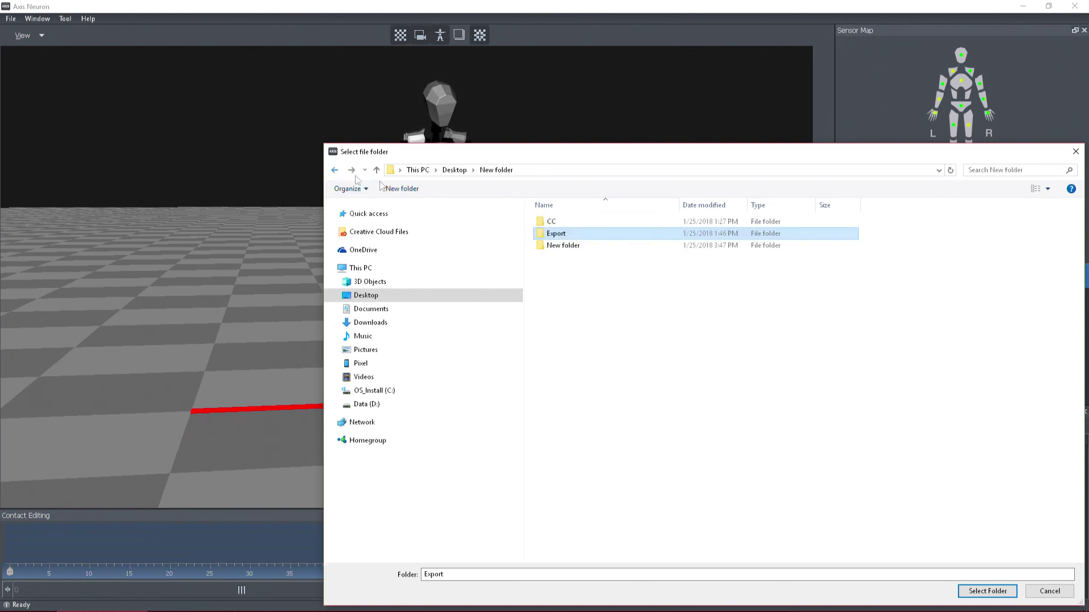
double_click(556, 249)
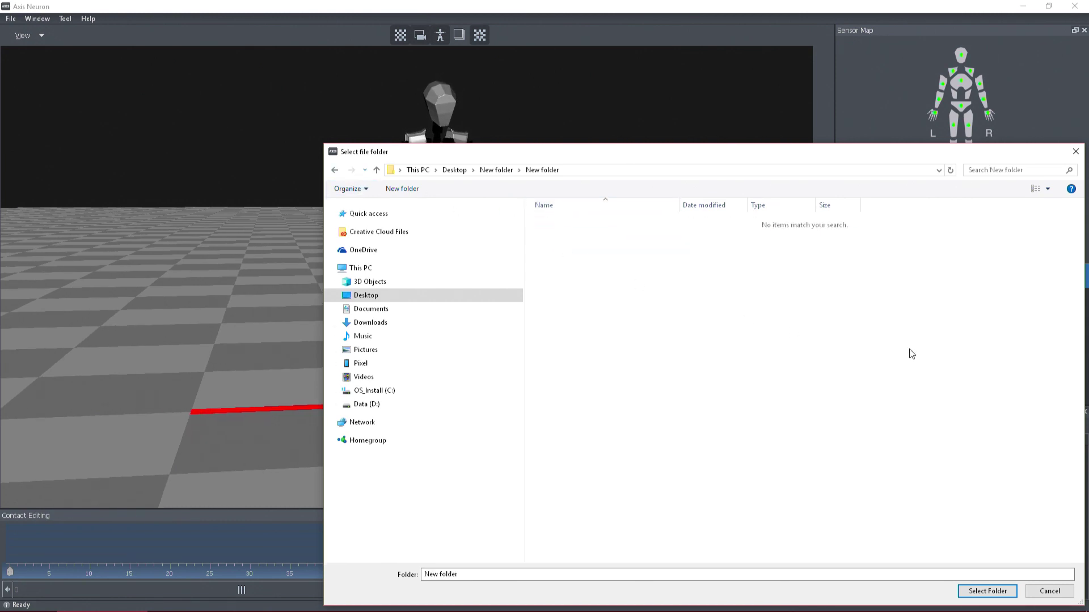
left_click(987, 591)
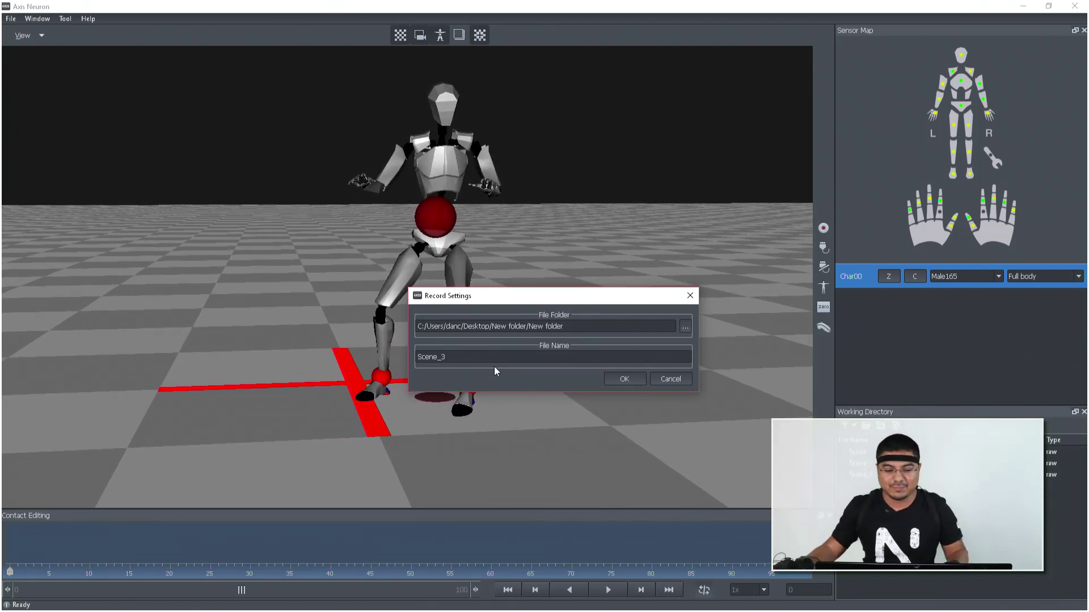
left_click(614, 376)
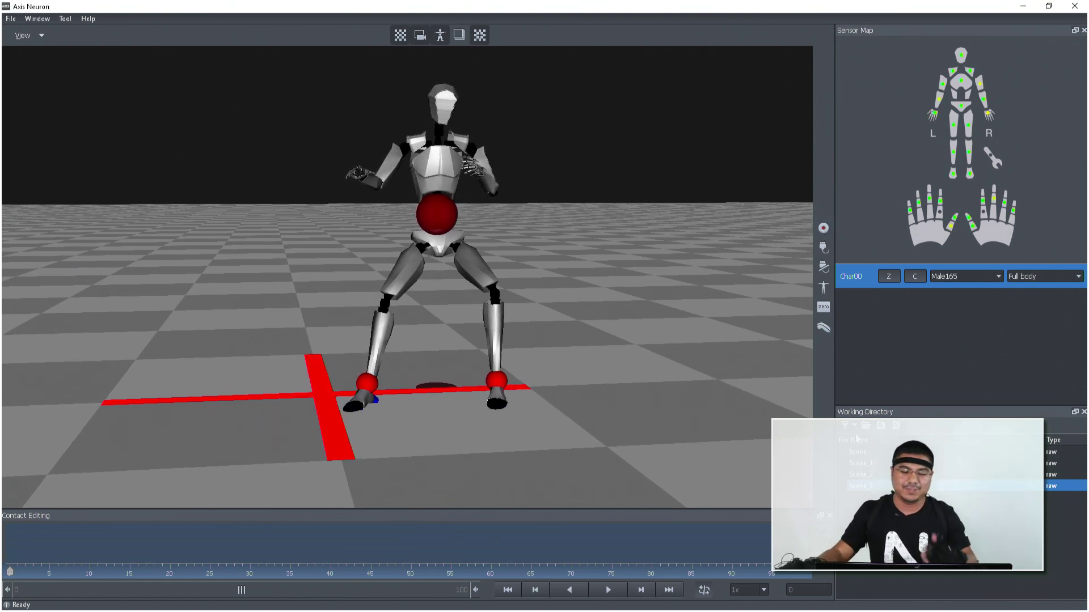
- Open the recorded Scene_3 raw file and play it back with the avatar framed up close
double_click(859, 486)
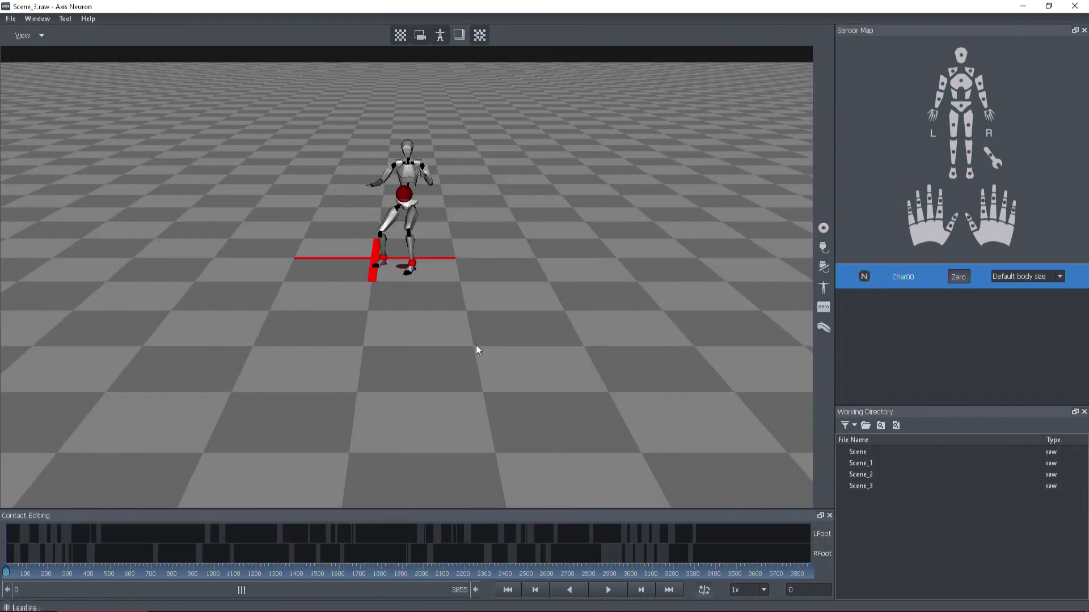
scroll(450, 322, "up", 5)
scroll(483, 266, "down", 4)
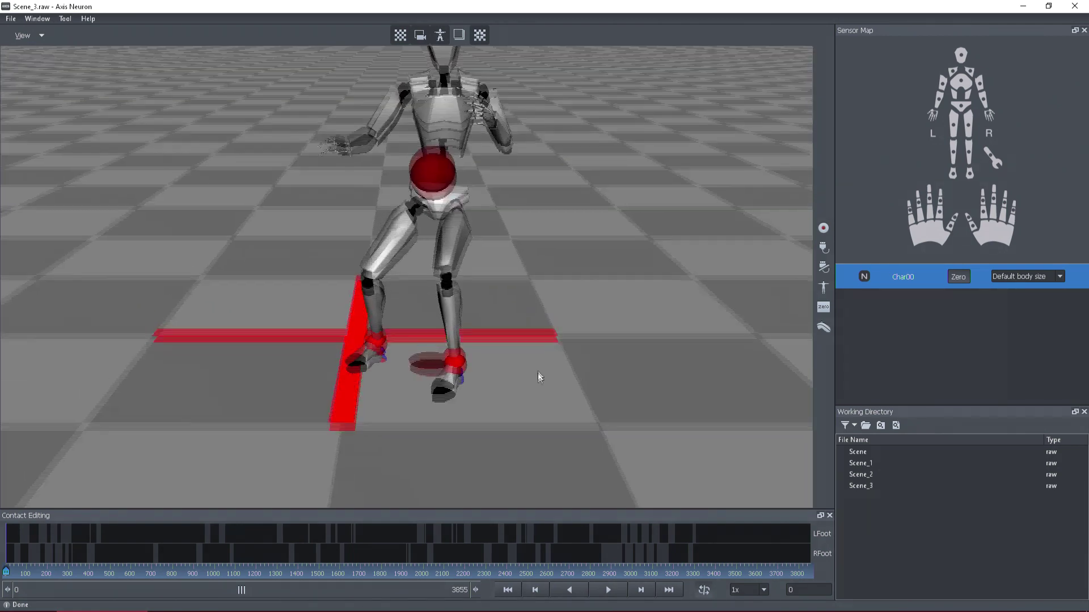
scroll(533, 399, "up", 1)
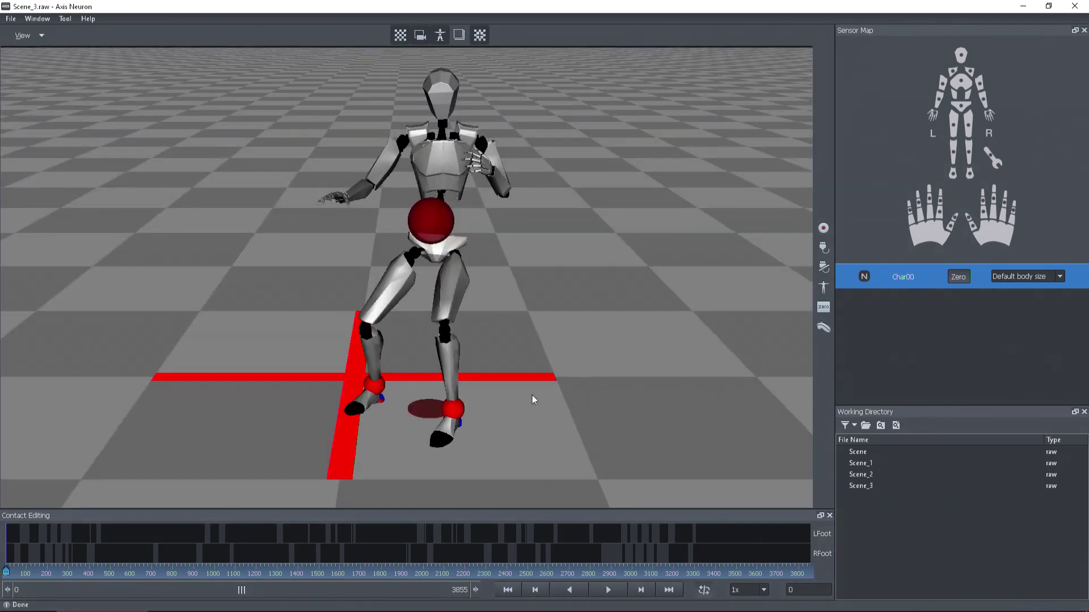
left_click(604, 590)
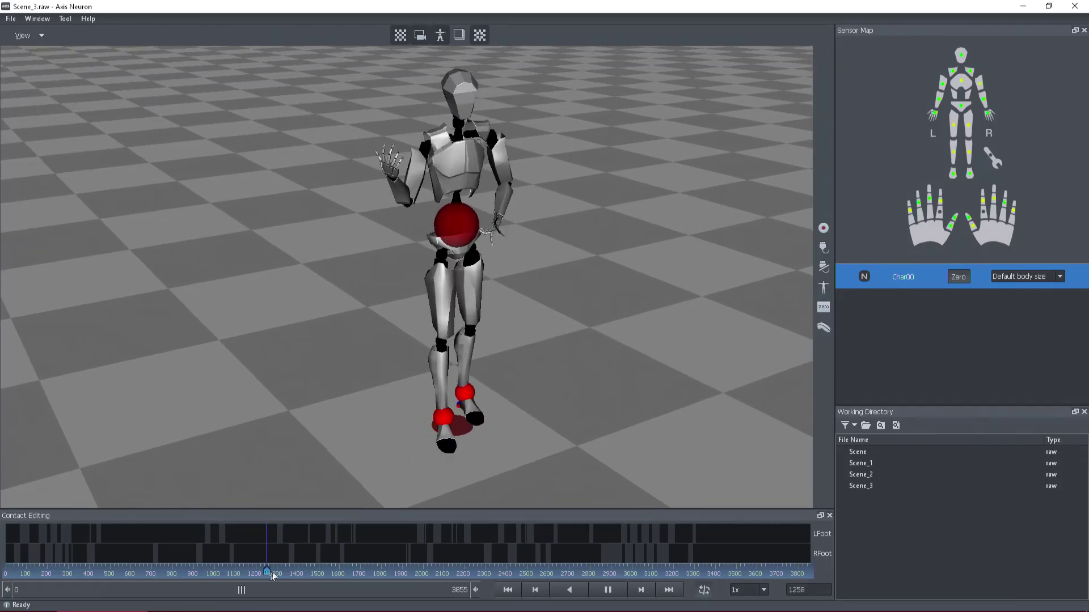
- Scrub back and forth along the Scene_3 timeline to review different parts of the captured motion
left_click_drag(272, 575, 332, 576)
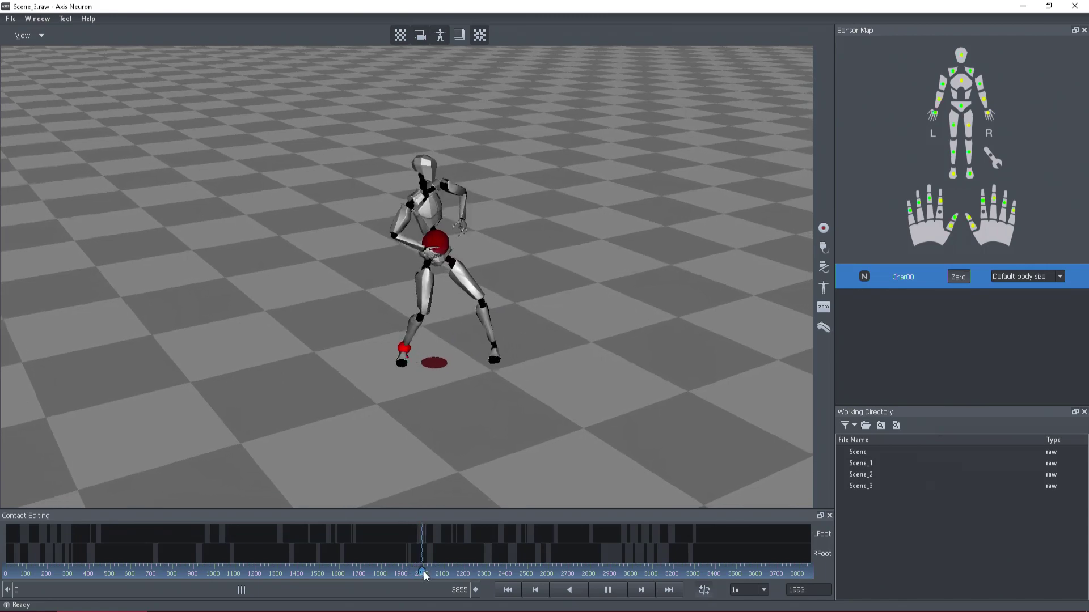
left_click_drag(427, 576, 460, 576)
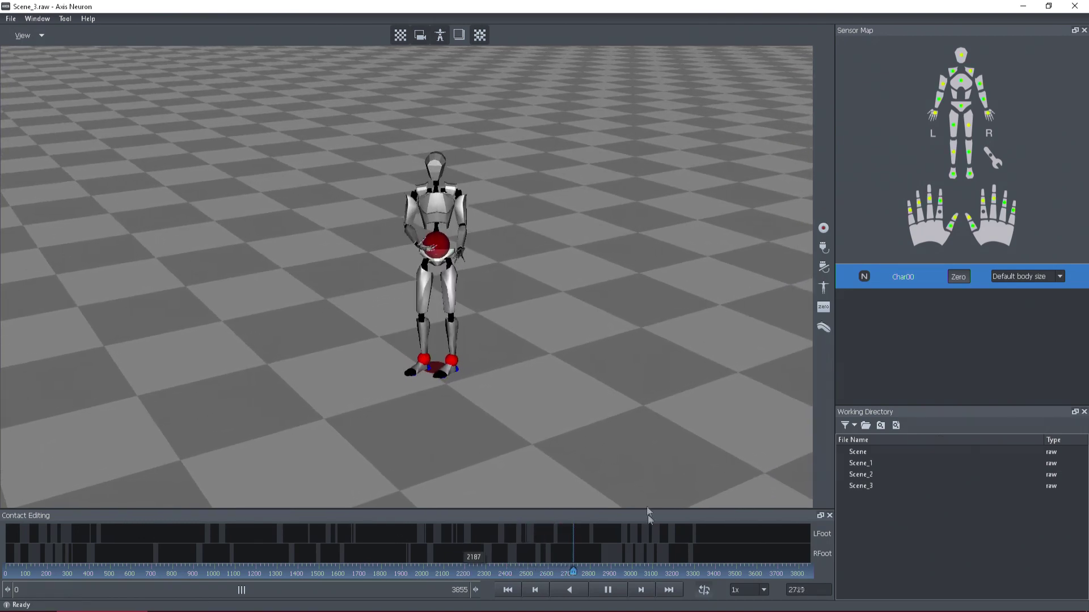
left_click_drag(586, 575, 315, 553)
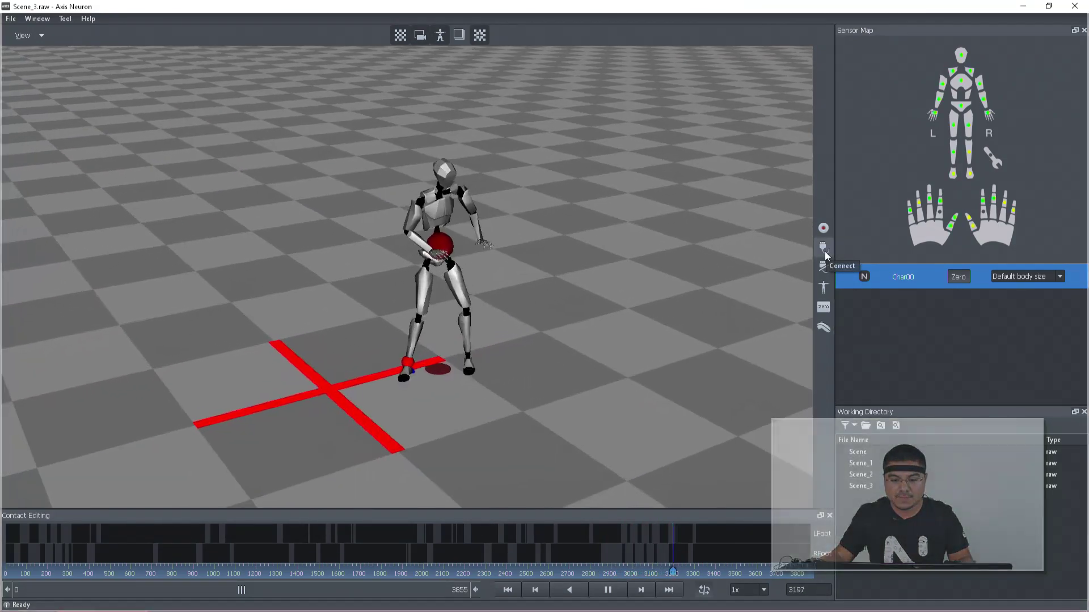
- Reconnect the motion-capture device for live data in Axis Neuron and switch to iClone 7
left_click(825, 251)
left_click(590, 260)
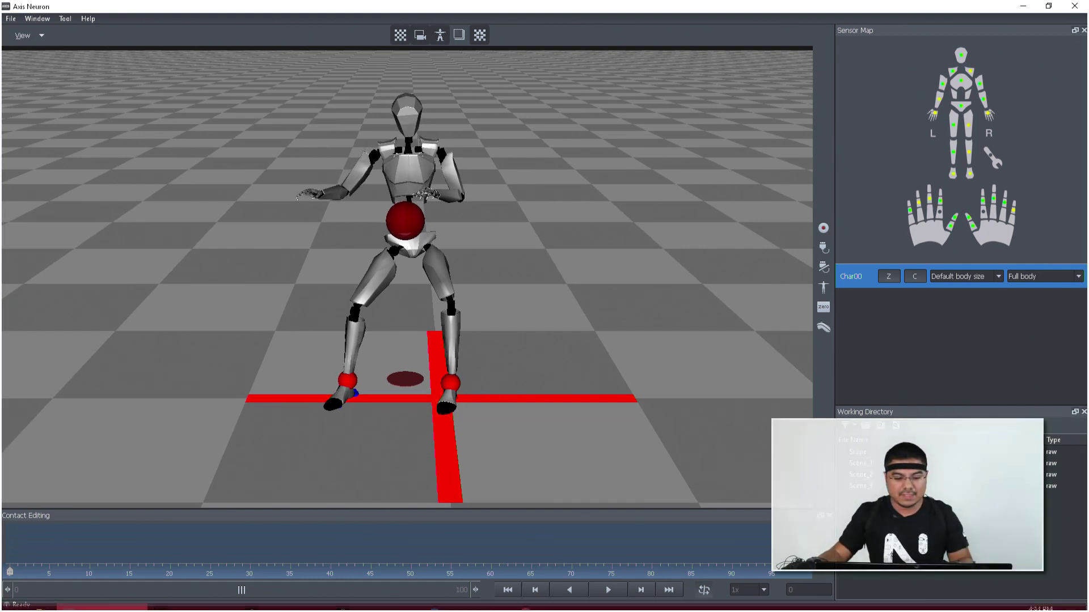
mouse_move(452, 607)
left_click(375, 601)
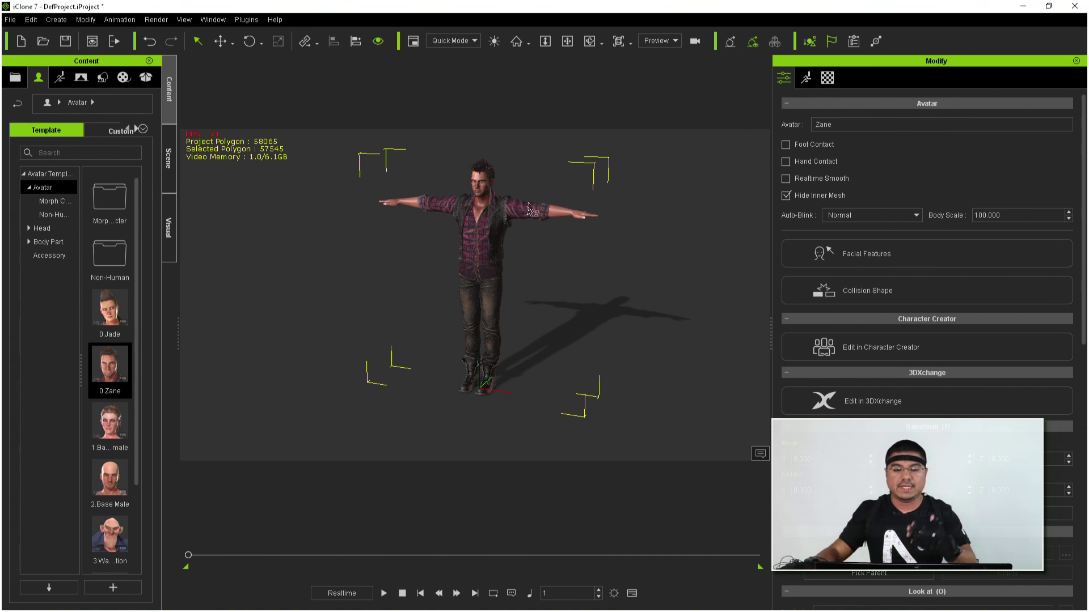
- Open the Perception Neuron Duo console and accept the Network server settings with IP 192.168.2.100 and port 7001
left_click(249, 22)
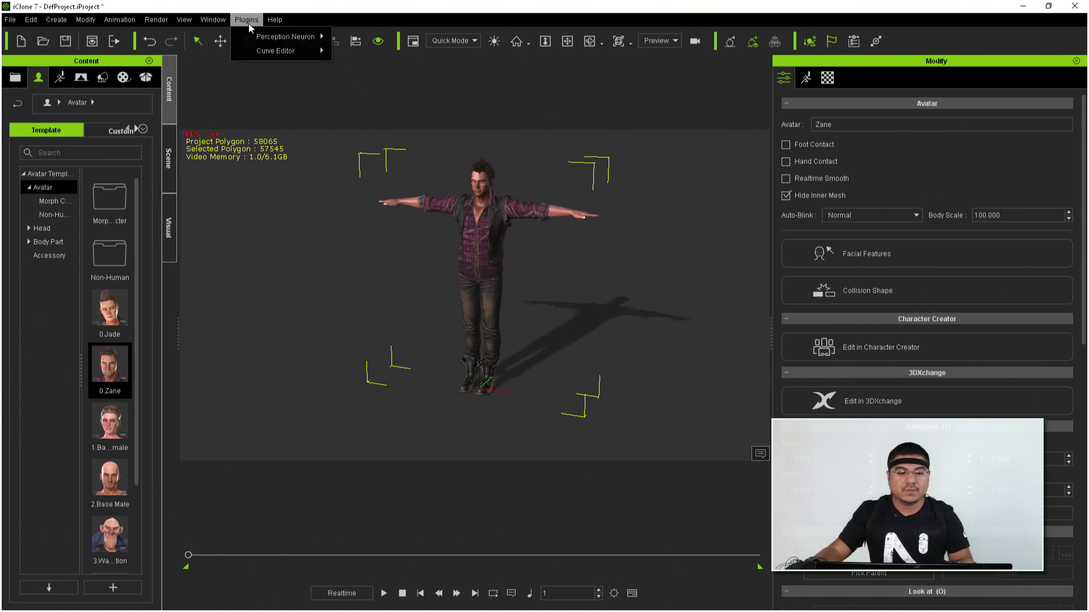
mouse_move(264, 38)
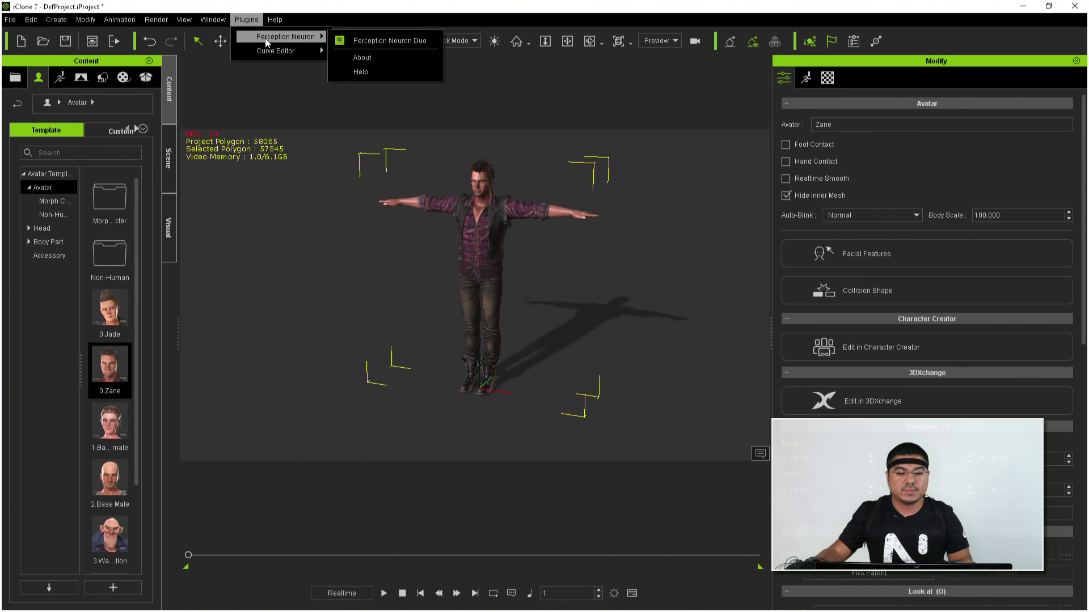
left_click(363, 44)
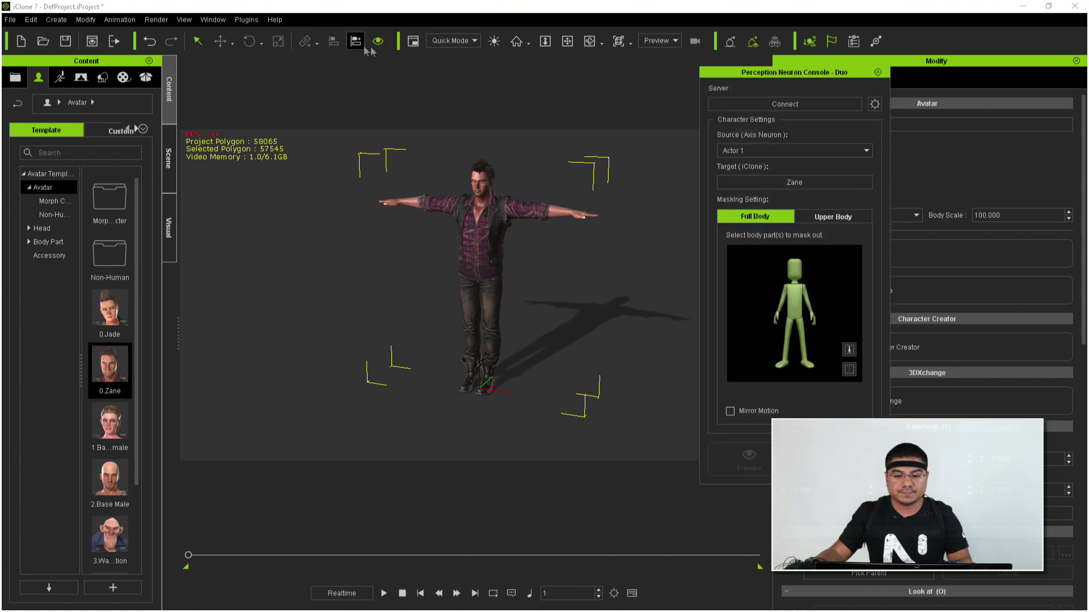
left_click(874, 103)
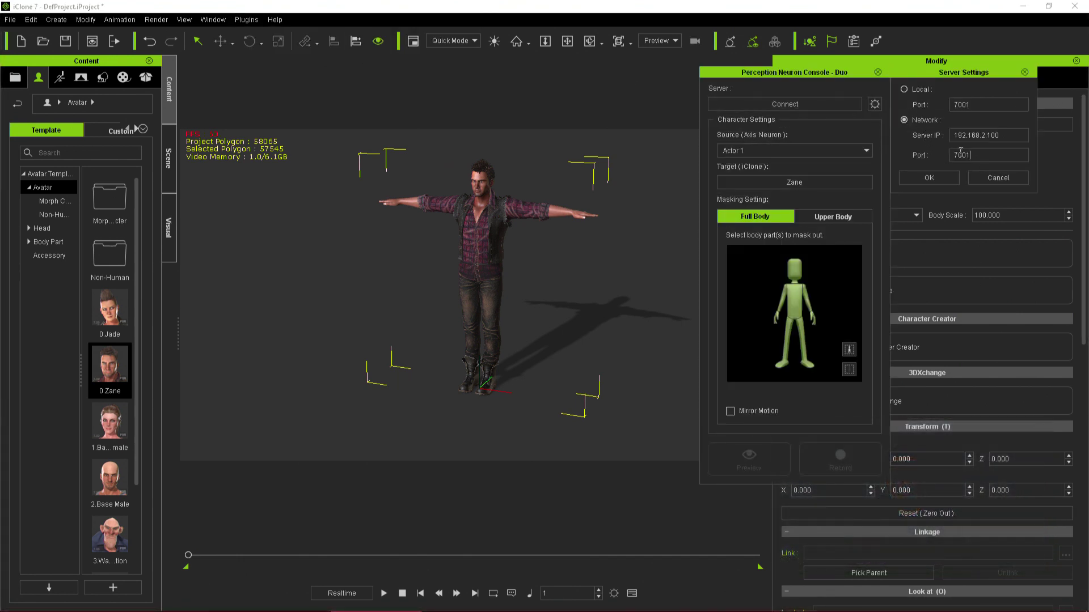
left_click(935, 181)
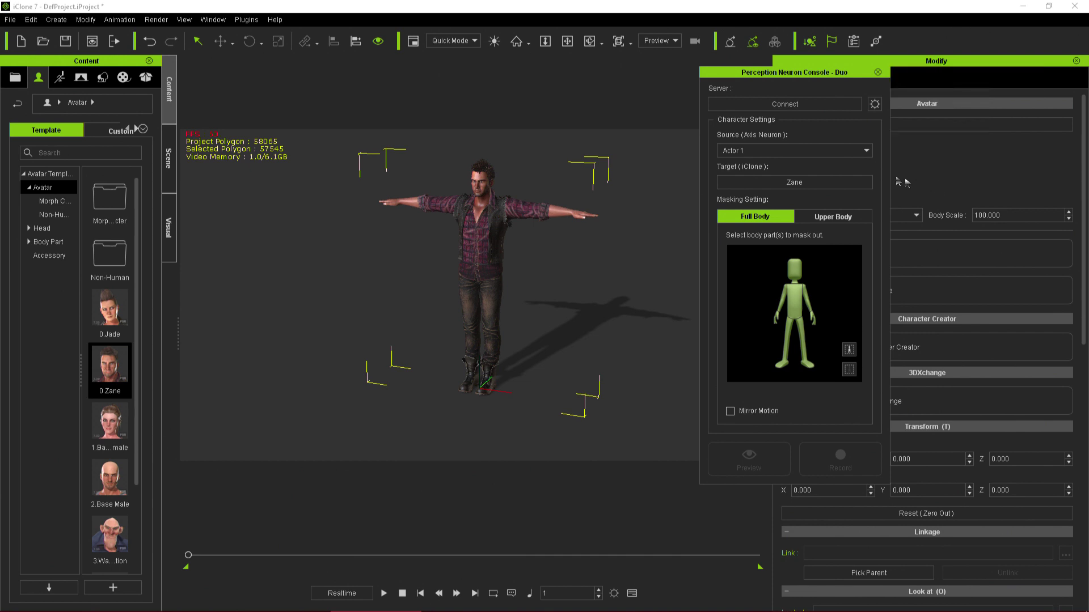
- Connect the console to the Axis Neuron server and preview the live motion on the Zane avatar
left_click(763, 103)
left_click(750, 455)
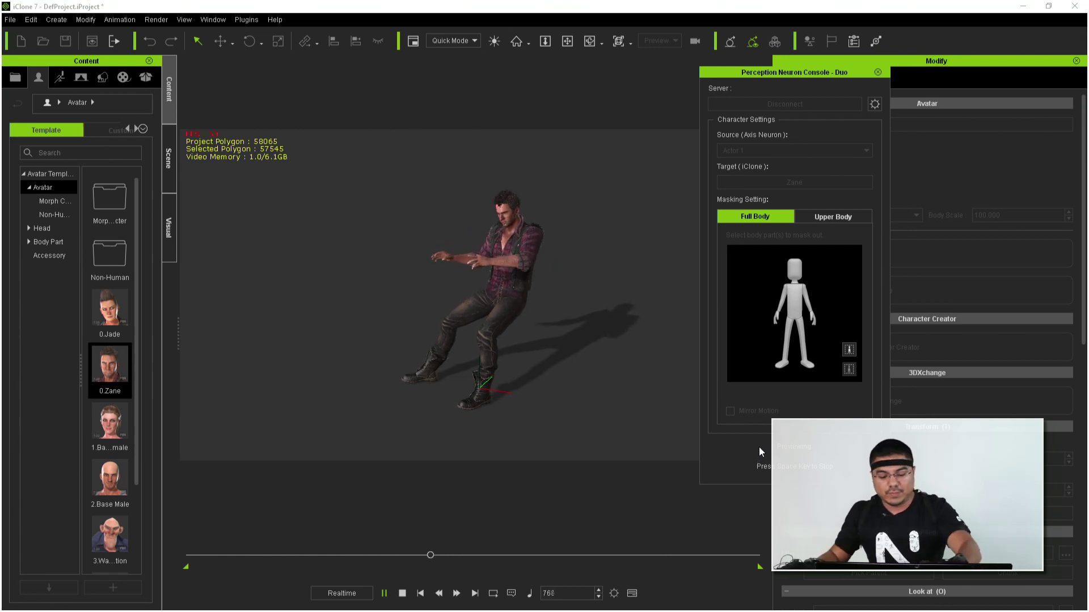
- Stop the live preview and record a short take of the suit's motion on the Zane avatar
key("space")
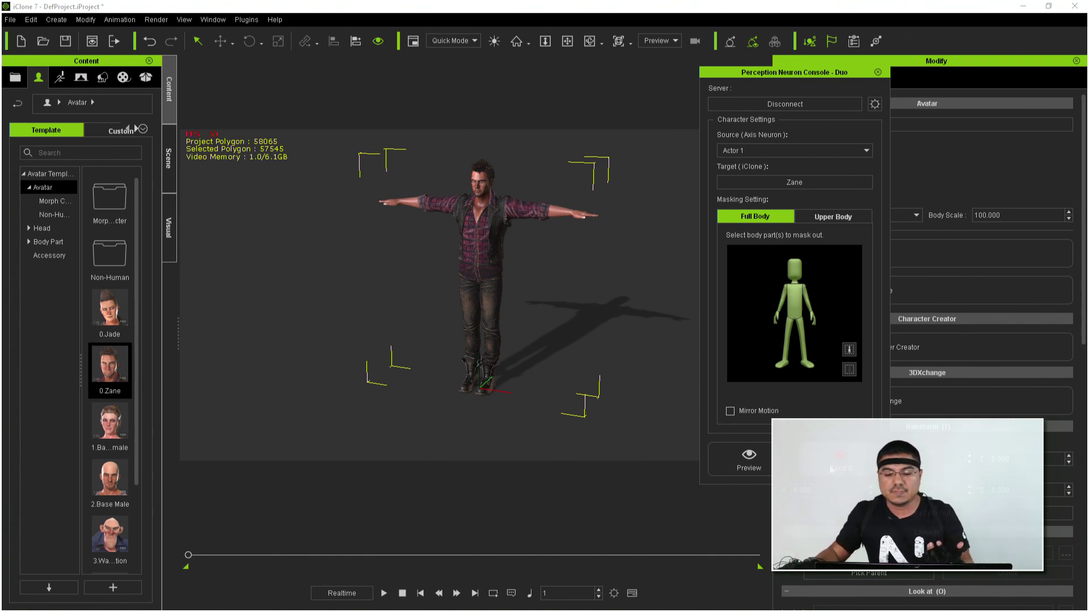
left_click(829, 469)
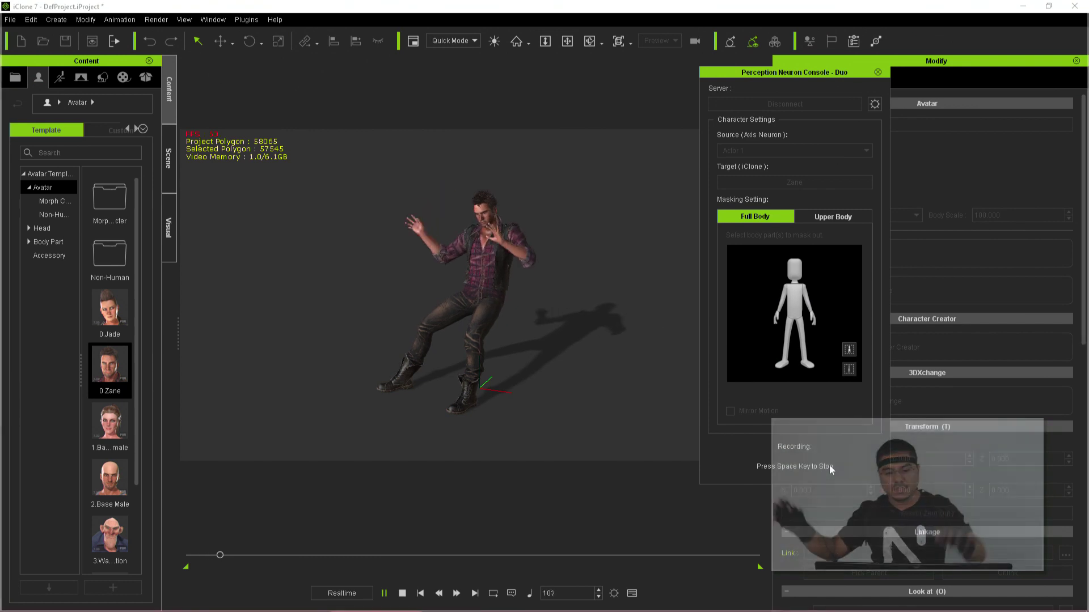
key("space")
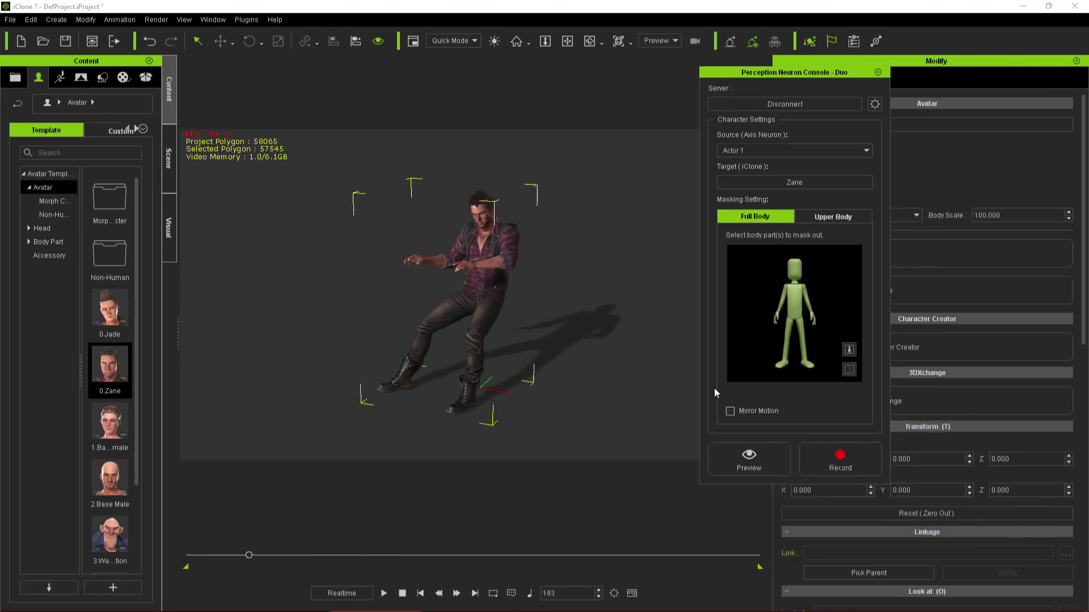
- Play back the recorded take on the Zane avatar from the first frame, and stop playback
left_click(401, 593)
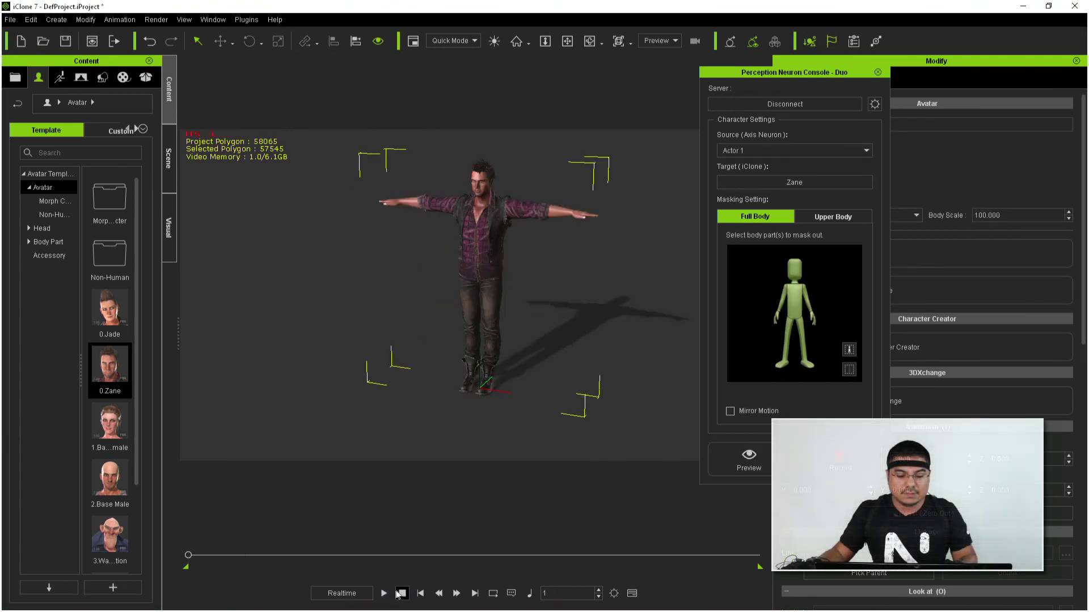
left_click(383, 593)
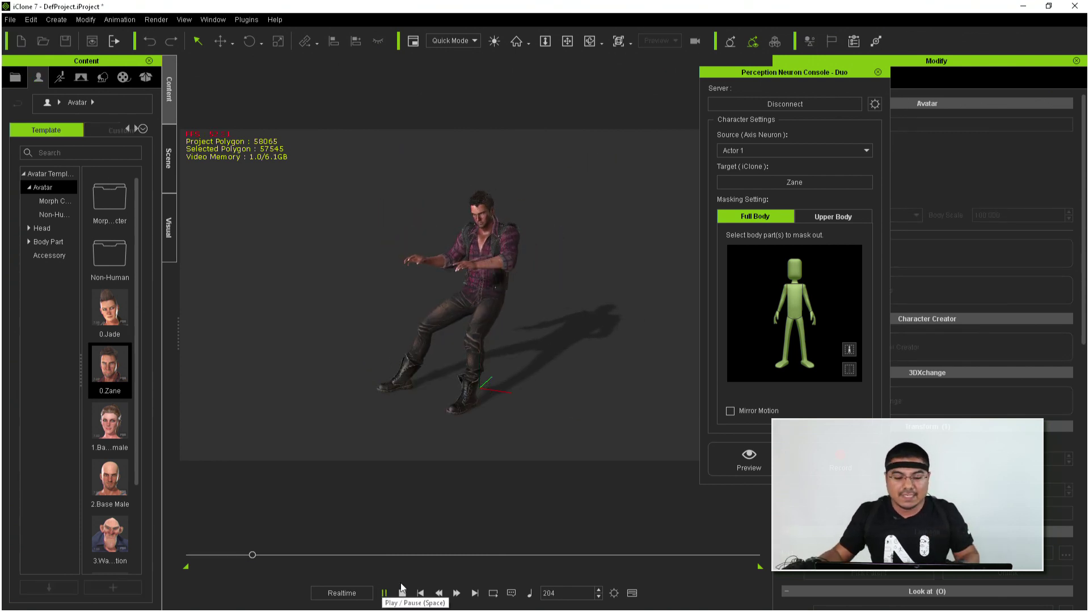
left_click(402, 593)
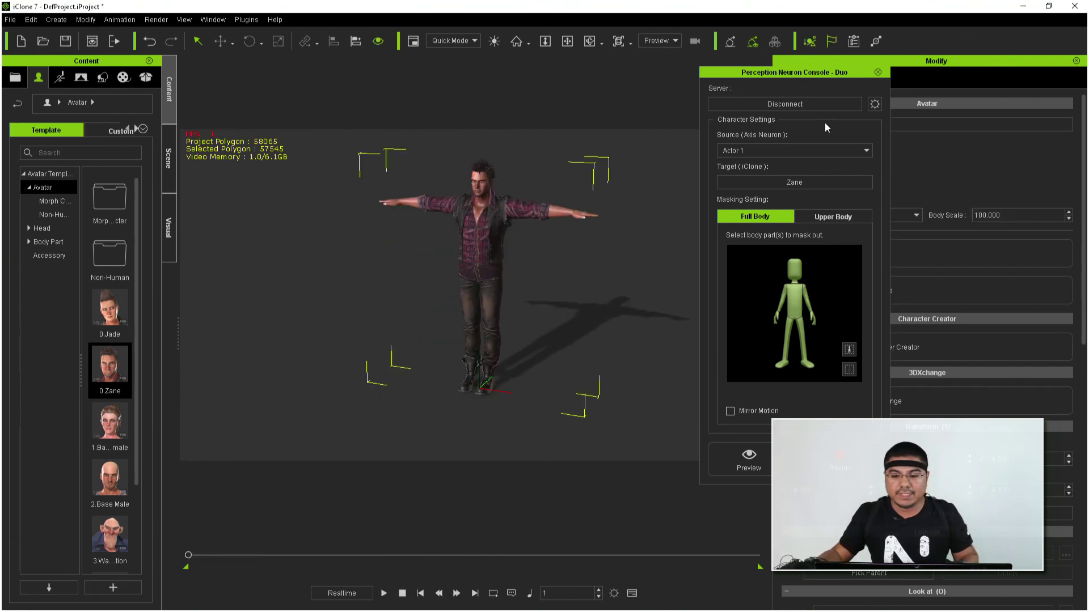
- Close the Perception Neuron console and start a new project without saving the current one
left_click(877, 73)
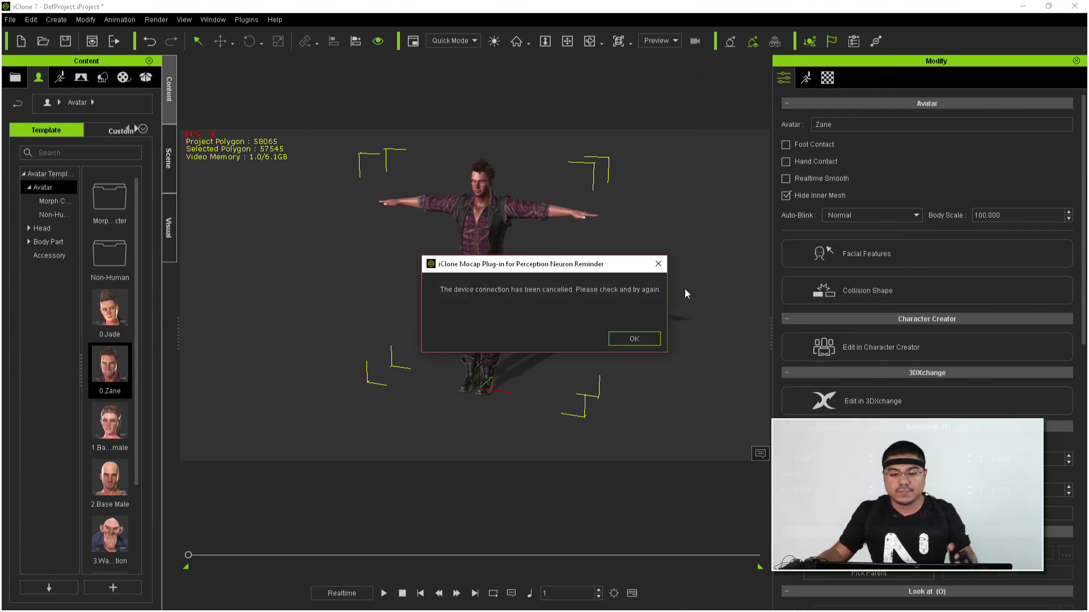
left_click(628, 339)
left_click(12, 20)
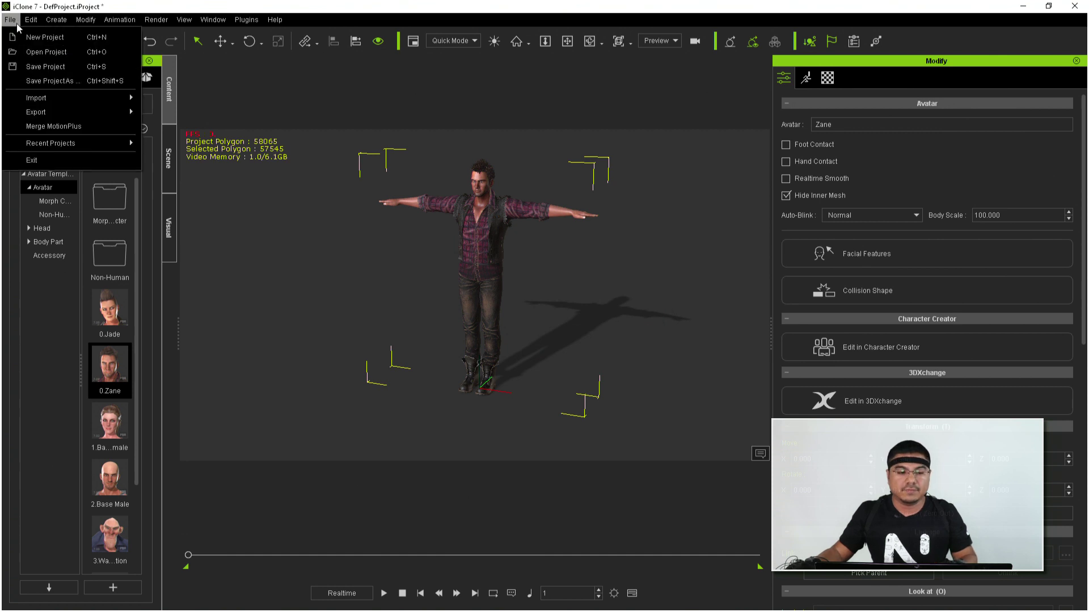
left_click(31, 32)
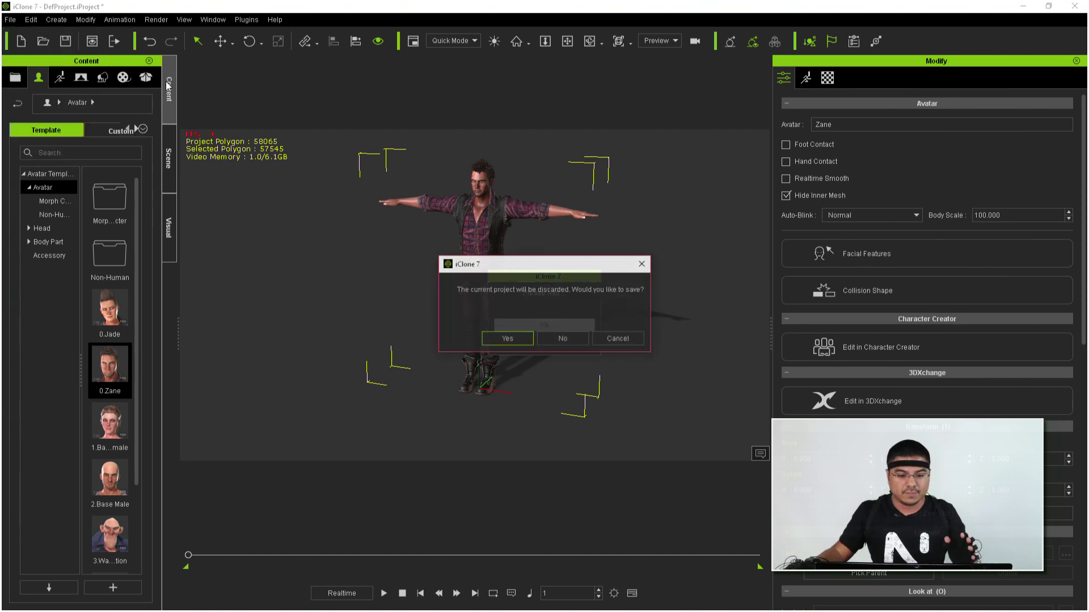
left_click(548, 338)
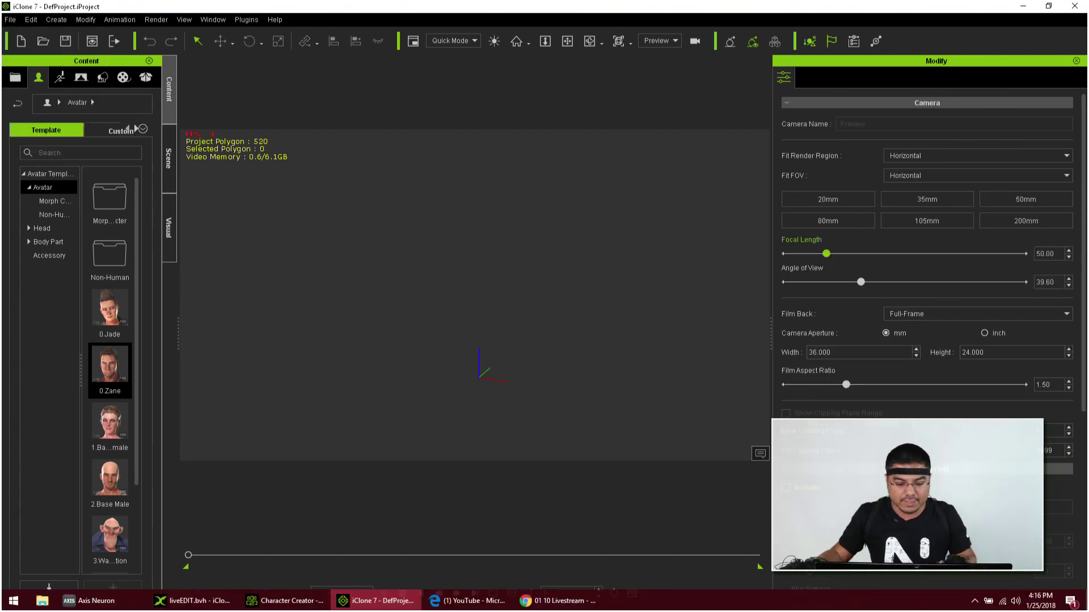
- Switch to Axis Neuron and open the Scene_3 raw recording from the working directory
left_click(108, 602)
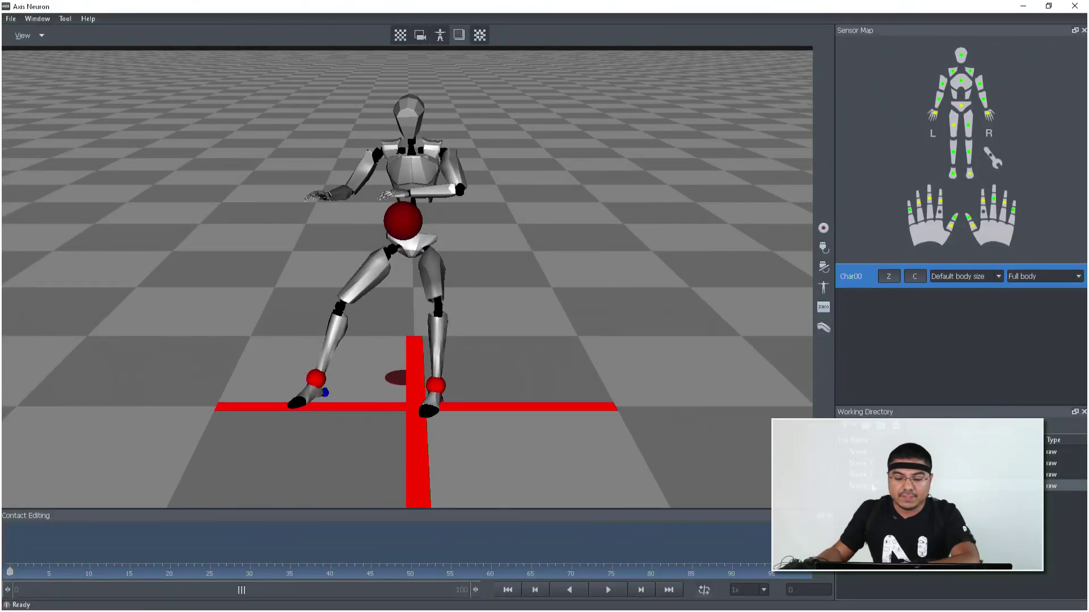
left_click(871, 487)
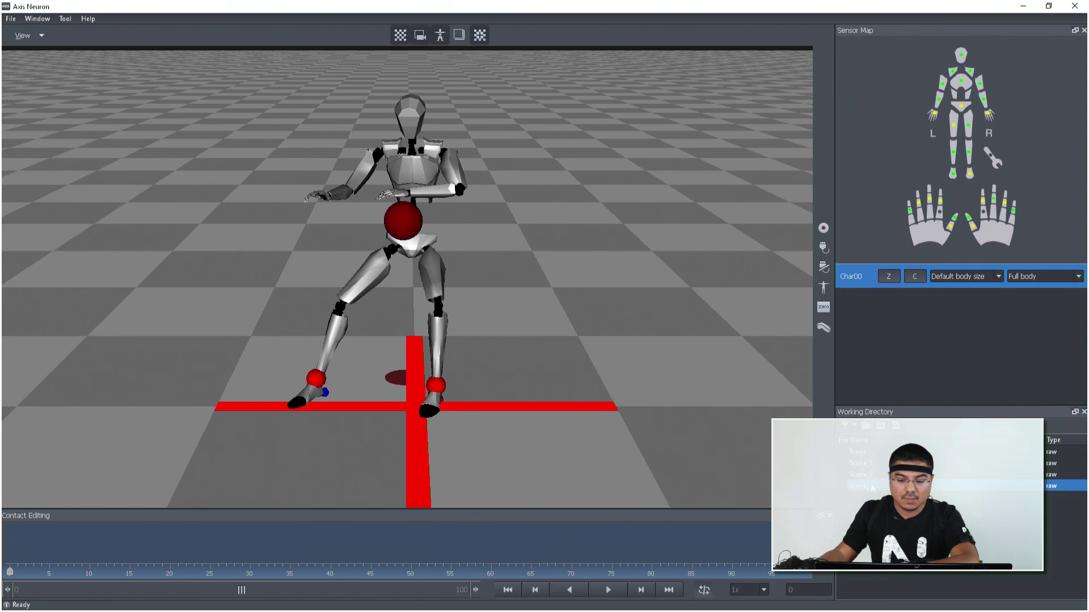
double_click(870, 484)
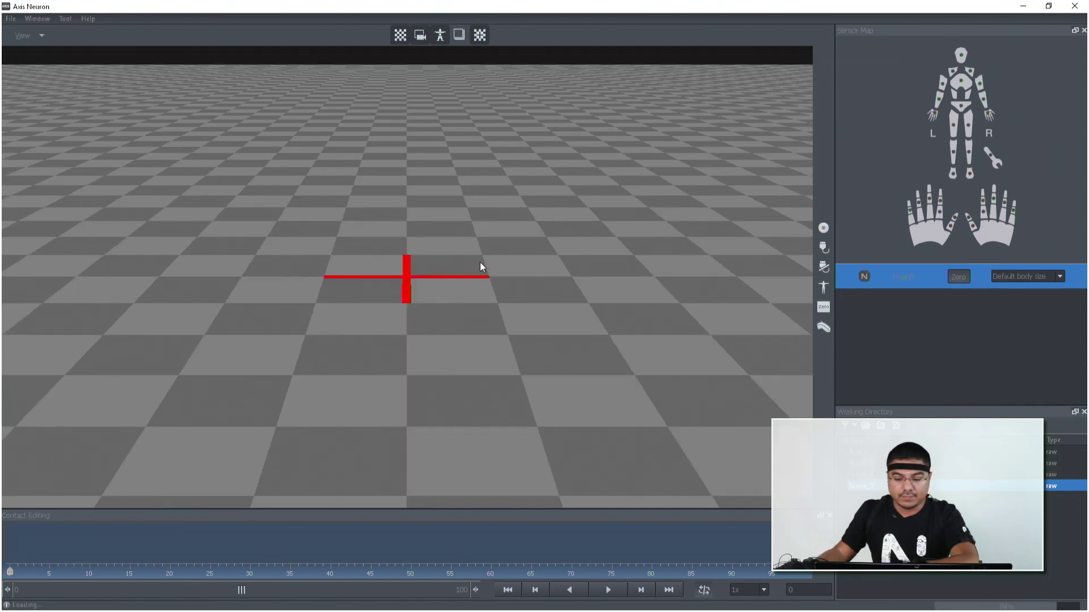
scroll(463, 224, "up", 3)
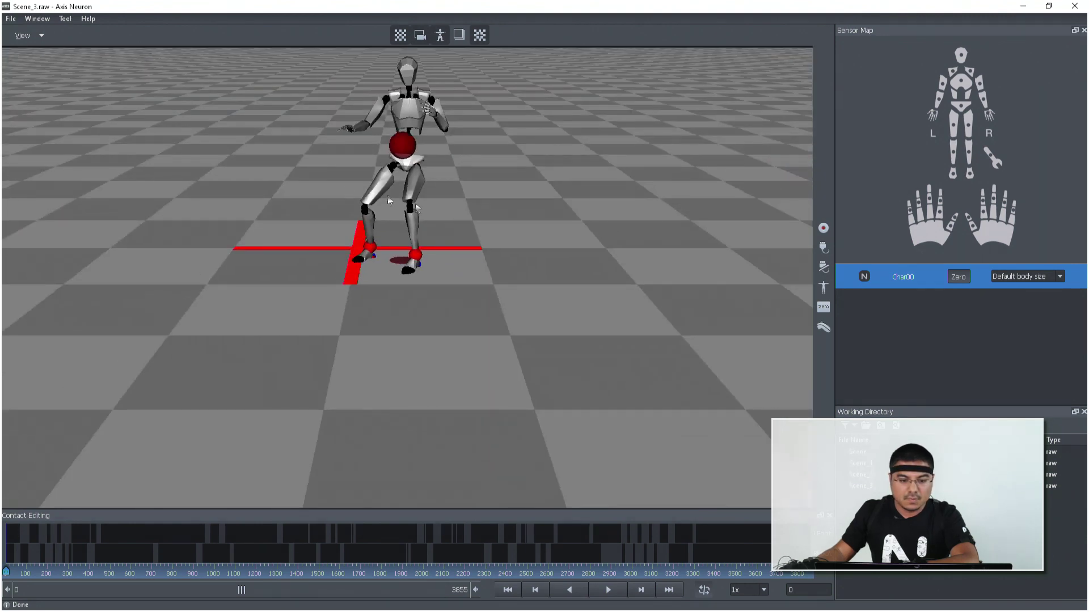
left_click_drag(336, 185, 336, 252)
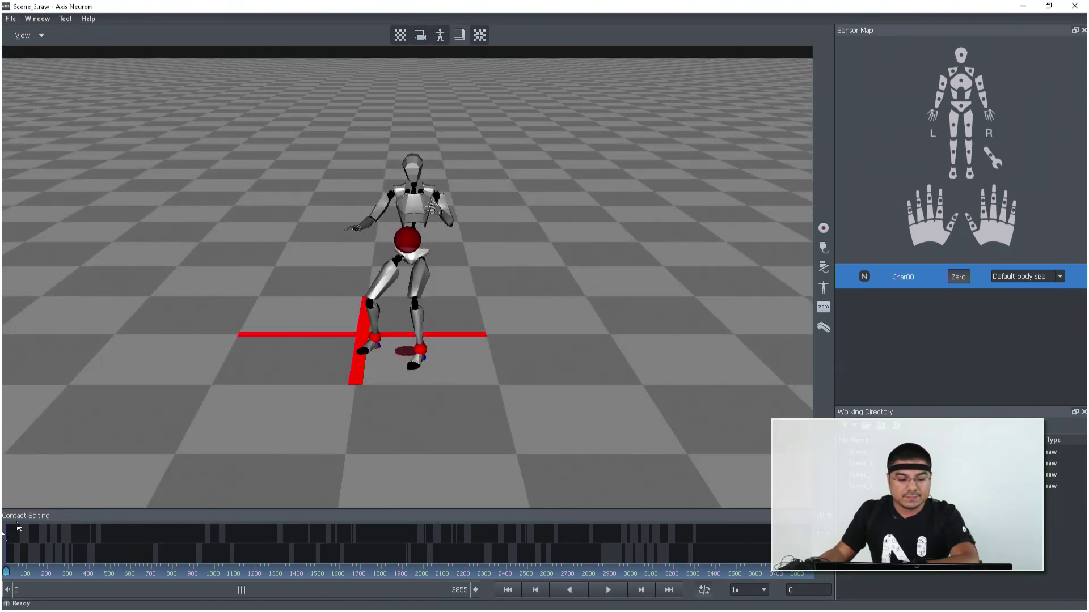
- Trim the Scene_3 timeline range to frames 1910 through 2699
left_click_drag(10, 574, 405, 579)
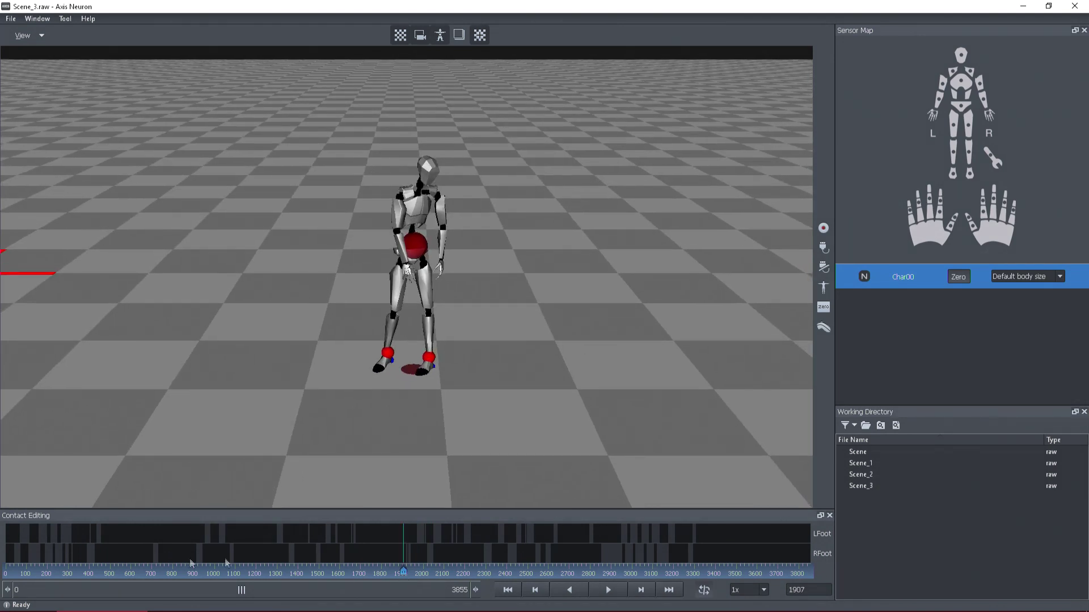
left_click_drag(10, 592, 231, 589)
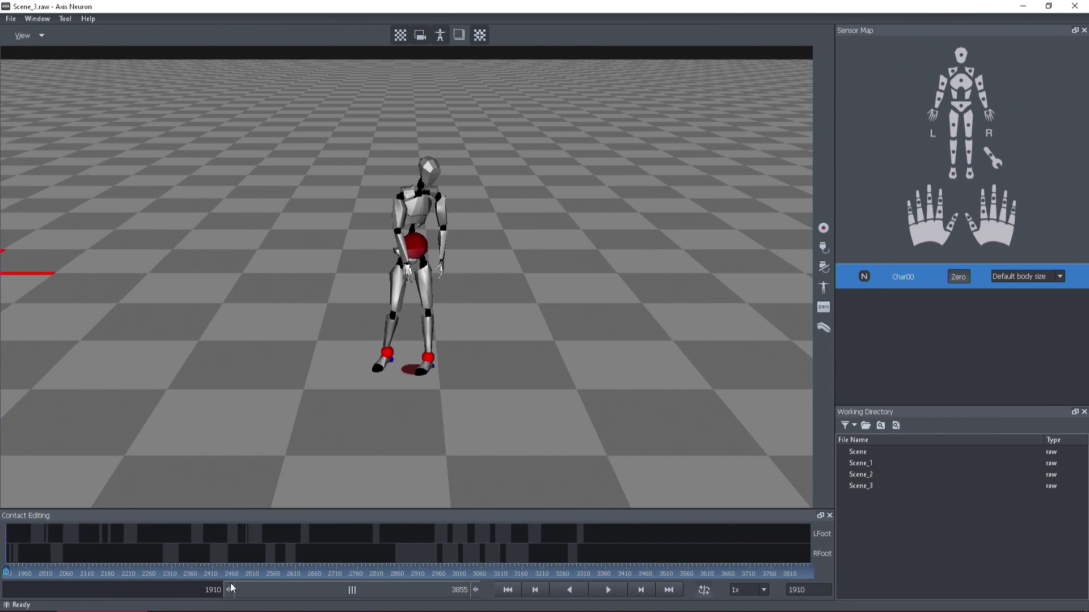
mouse_move(160, 574)
left_mouse_down()
mouse_move(439, 602)
mouse_move(363, 603)
mouse_move(424, 610)
mouse_move(310, 579)
mouse_move(329, 581)
left_mouse_up()
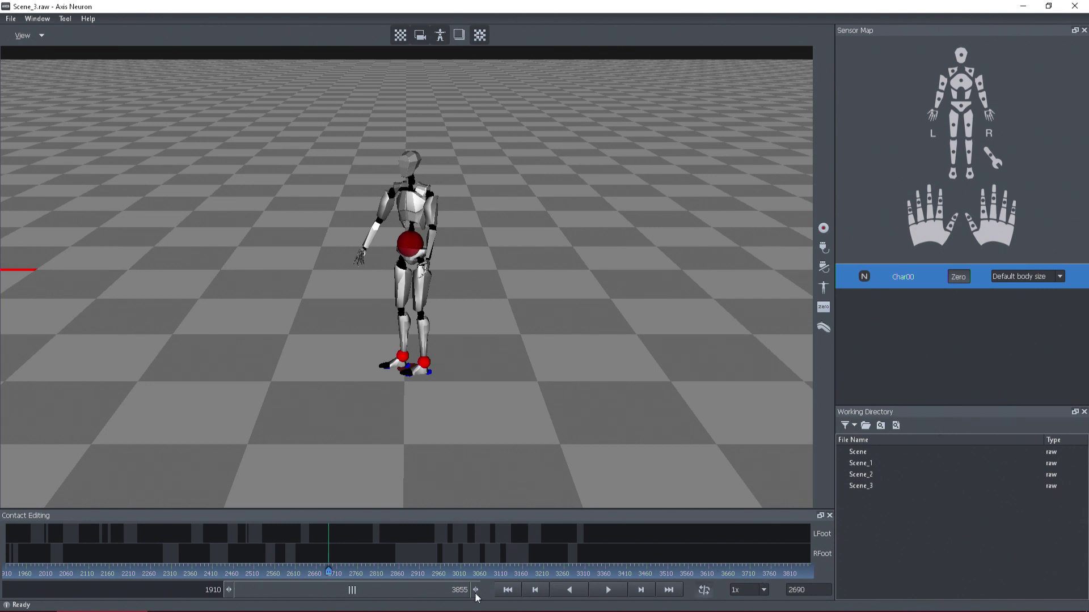
left_click_drag(476, 595, 342, 593)
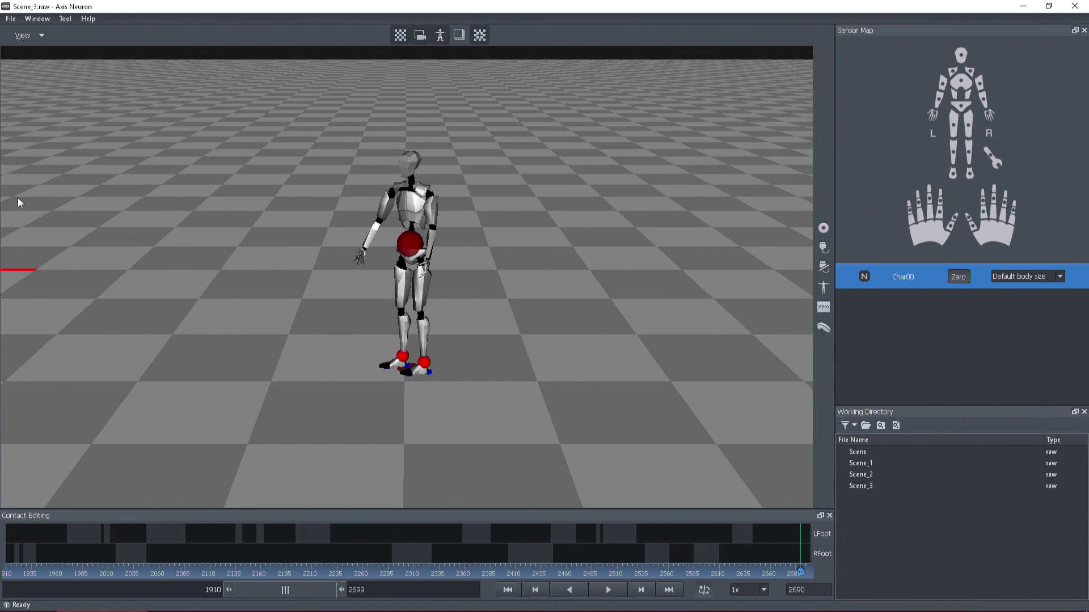
- Open the export settings for the trimmed motion and set the directory to Desktop/New folder/Export
left_click(11, 19)
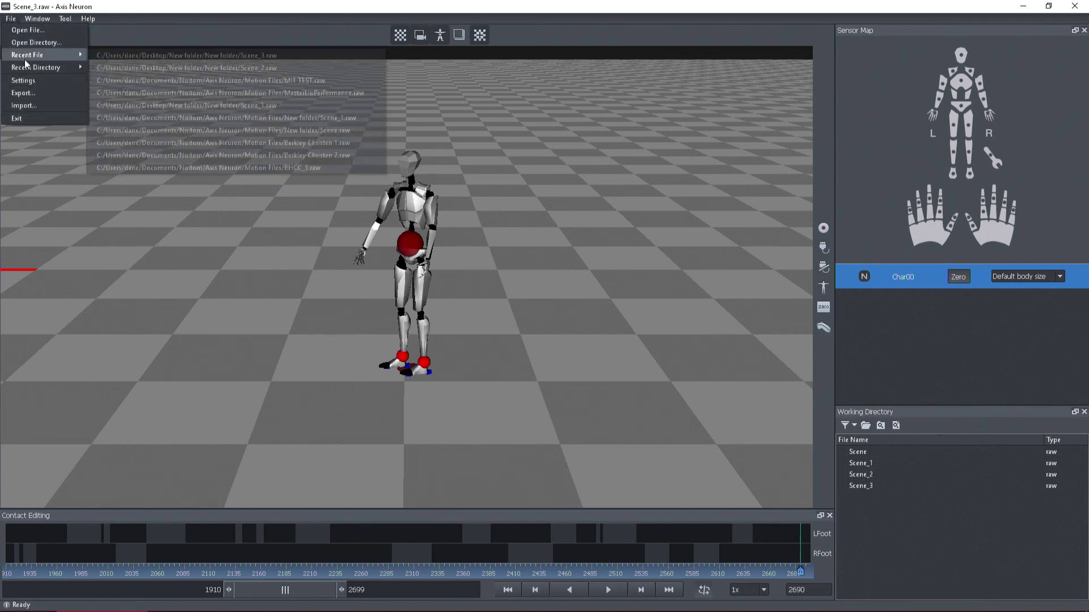
left_click(30, 95)
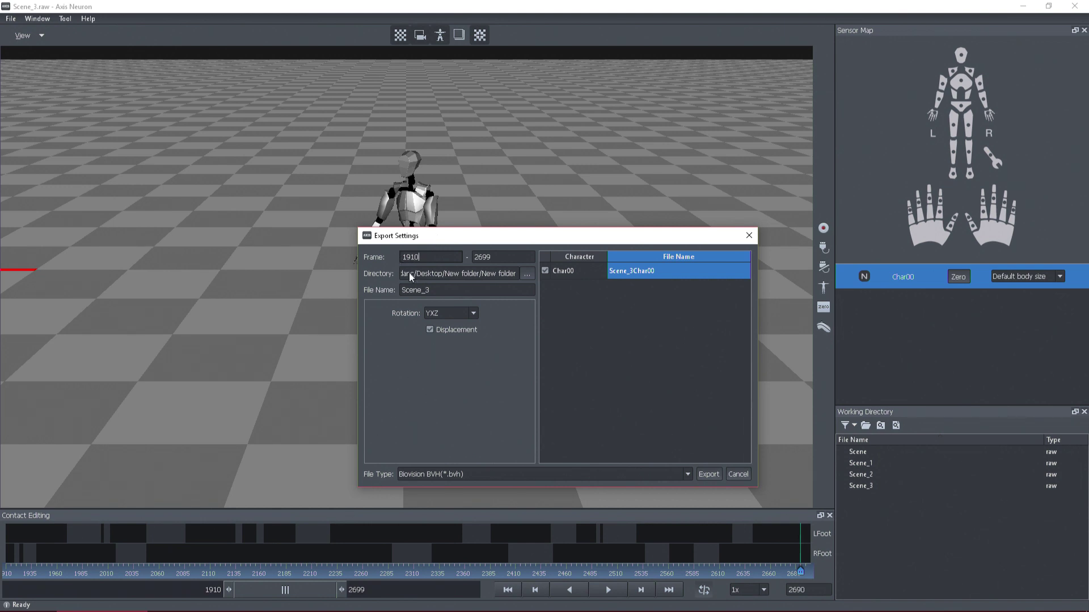
left_click(523, 273)
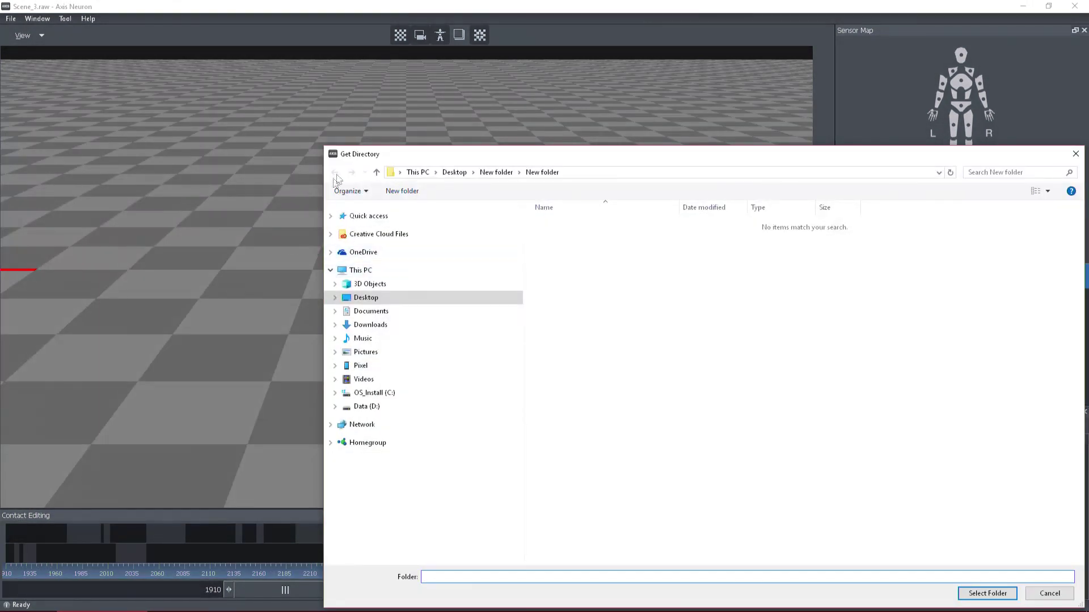
left_click(491, 171)
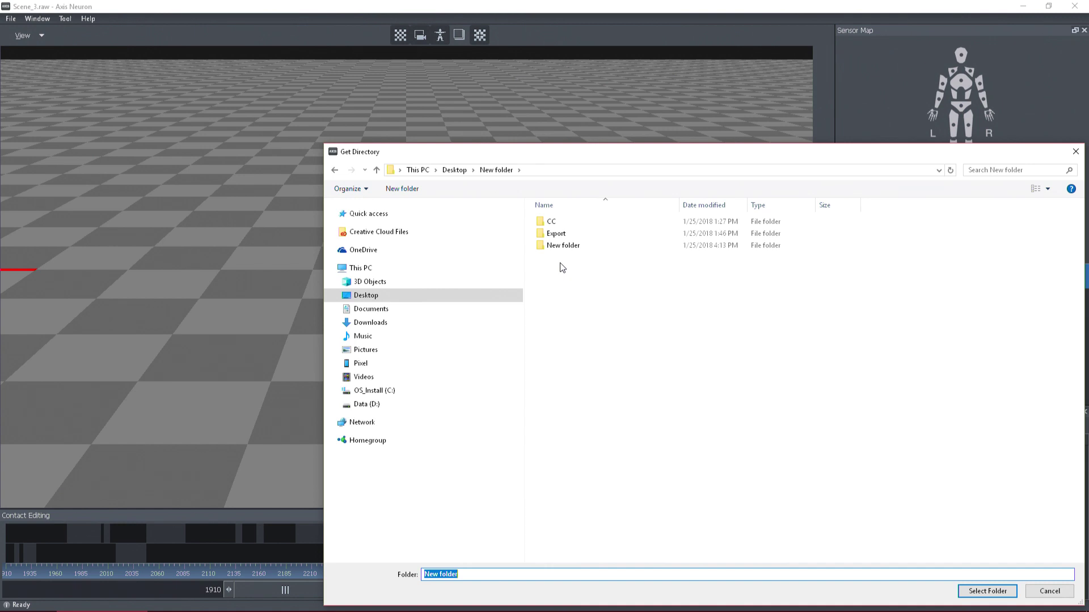
left_click(555, 236)
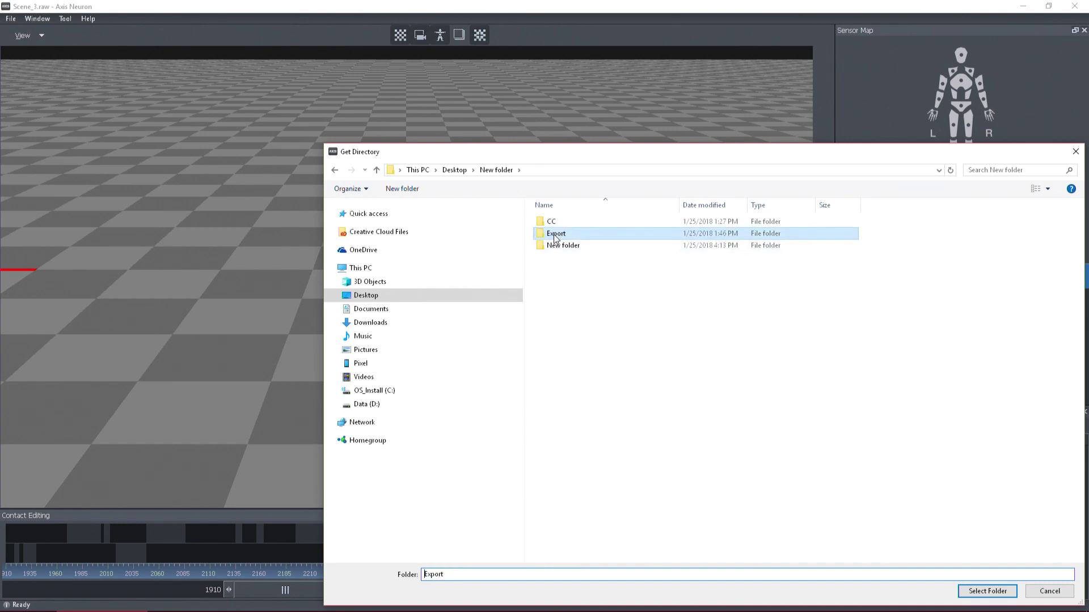
double_click(554, 235)
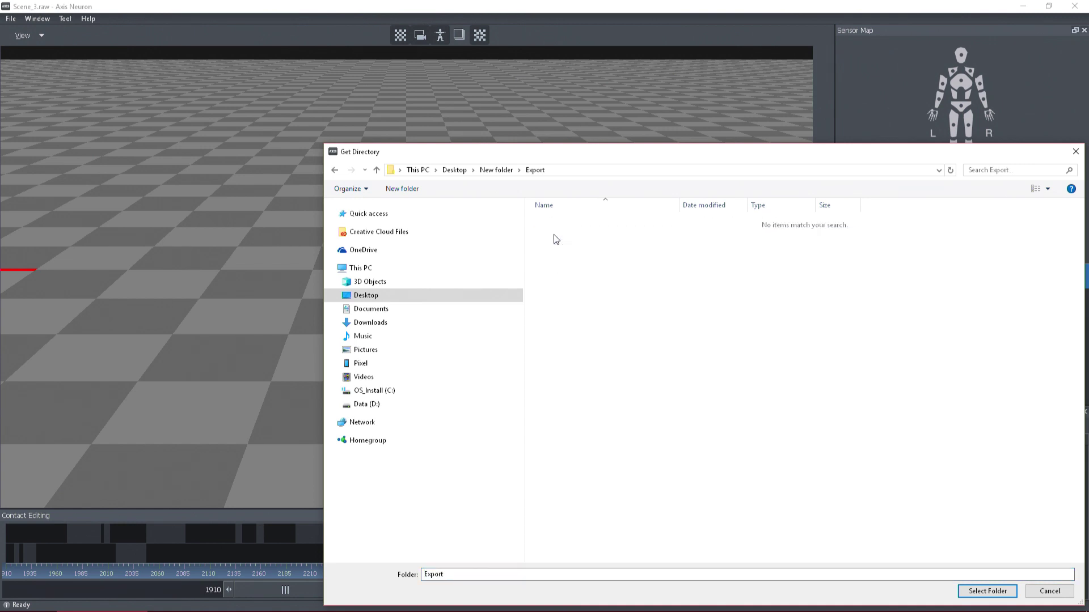
left_click(985, 591)
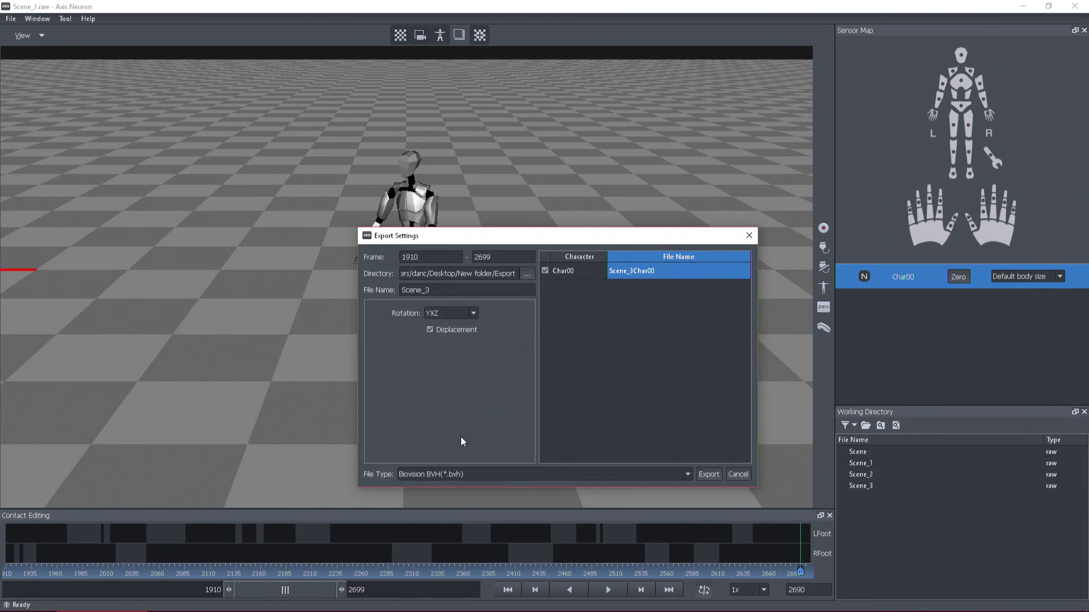
- Export the motion as Processed BVH (*.bvh) with Add T-Pose set to Head Frame
left_click(471, 474)
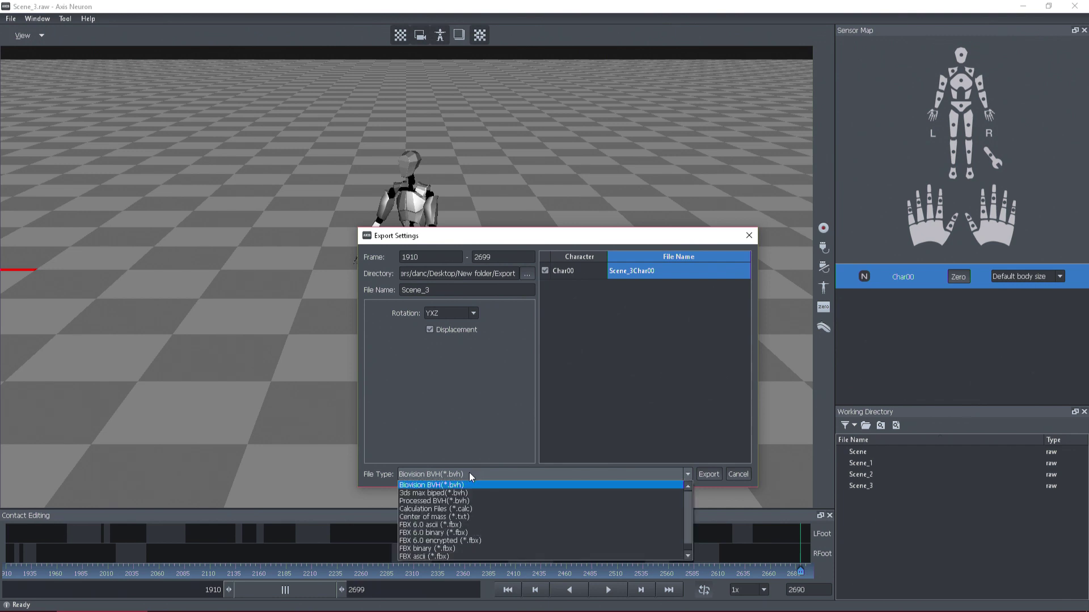
left_click(457, 501)
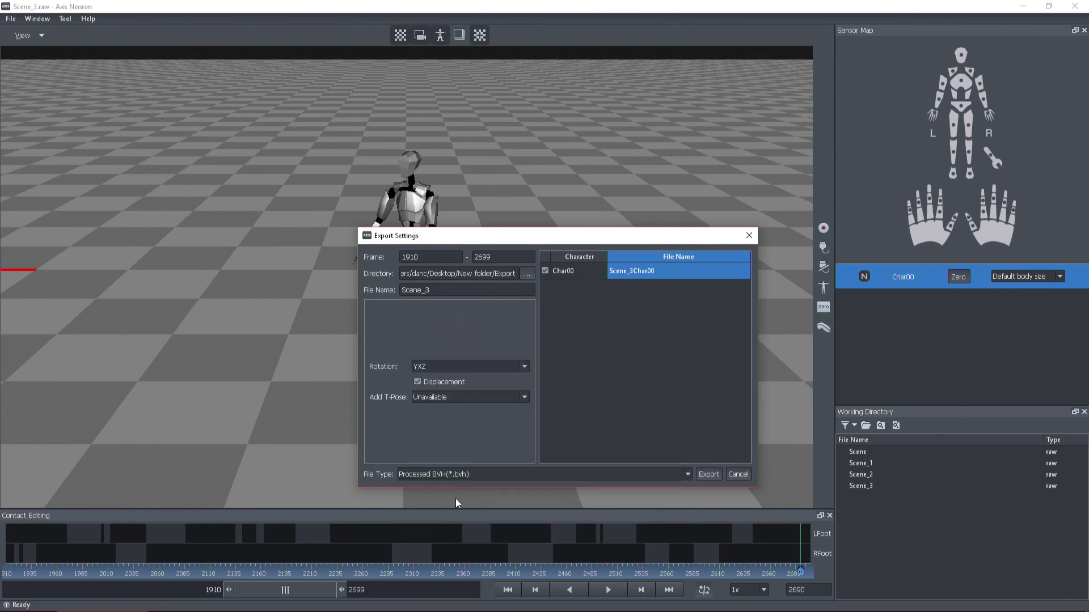
left_click(430, 401)
left_click(450, 415)
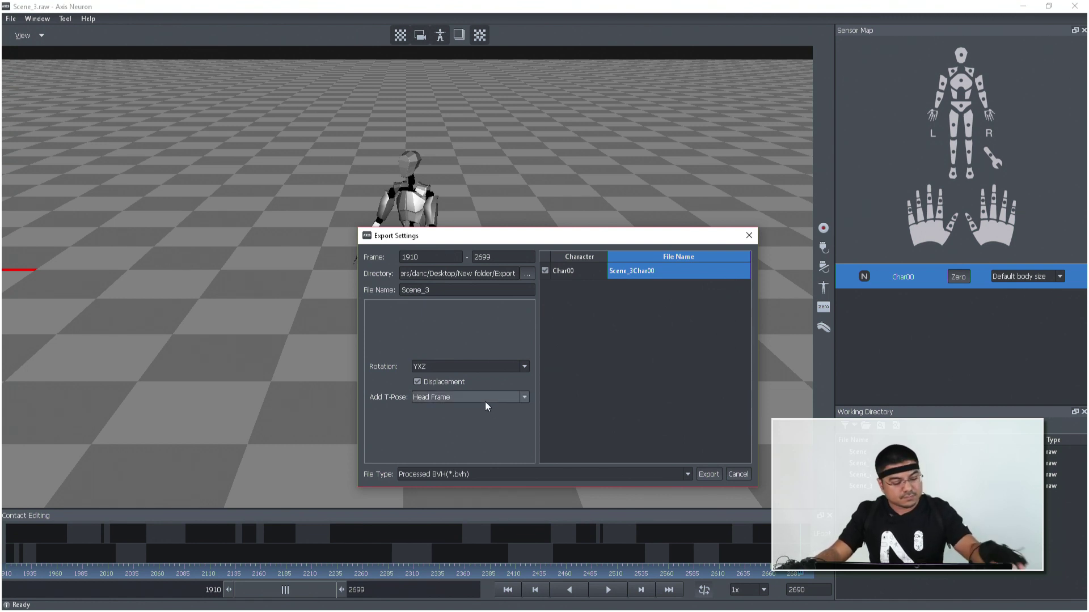
left_click(707, 475)
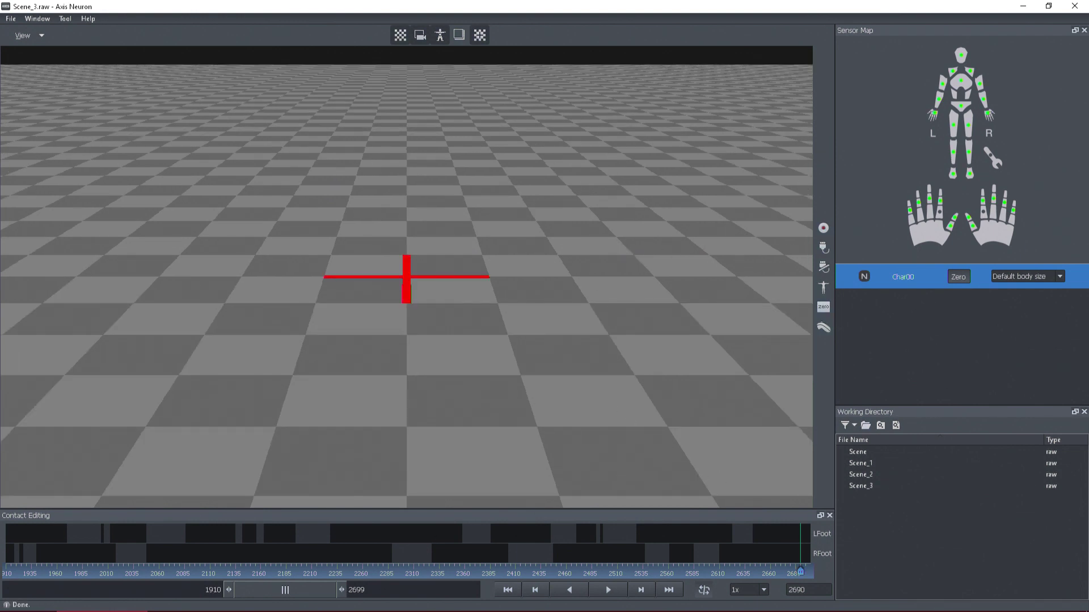
- Open the Desktop/New folder/Export folder in File Explorer and move its window over the middle of the Axis Neuron workspace
mouse_move(152, 609)
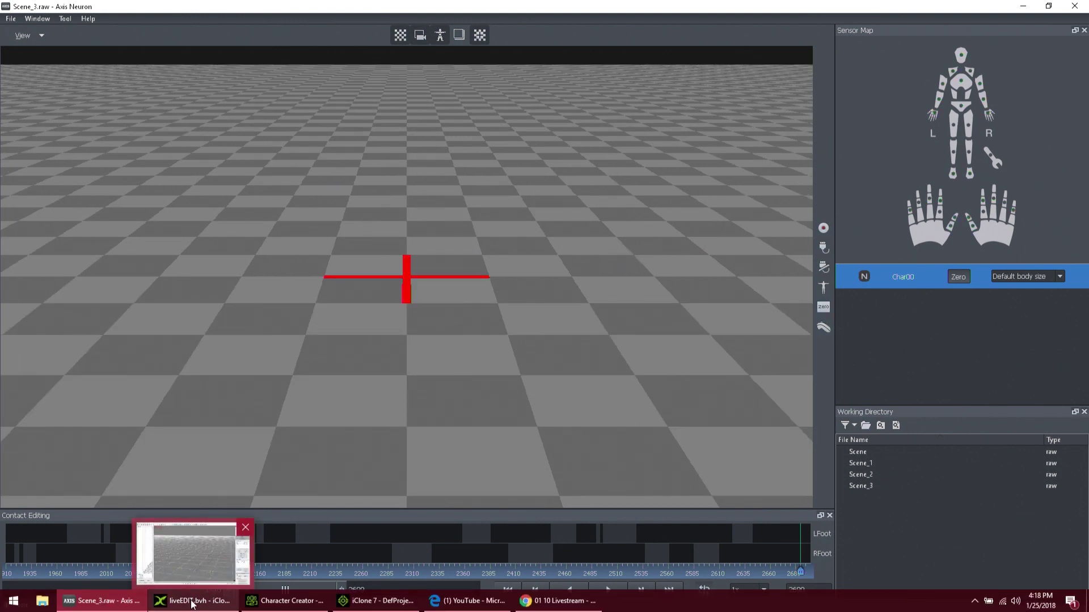
left_click(43, 601)
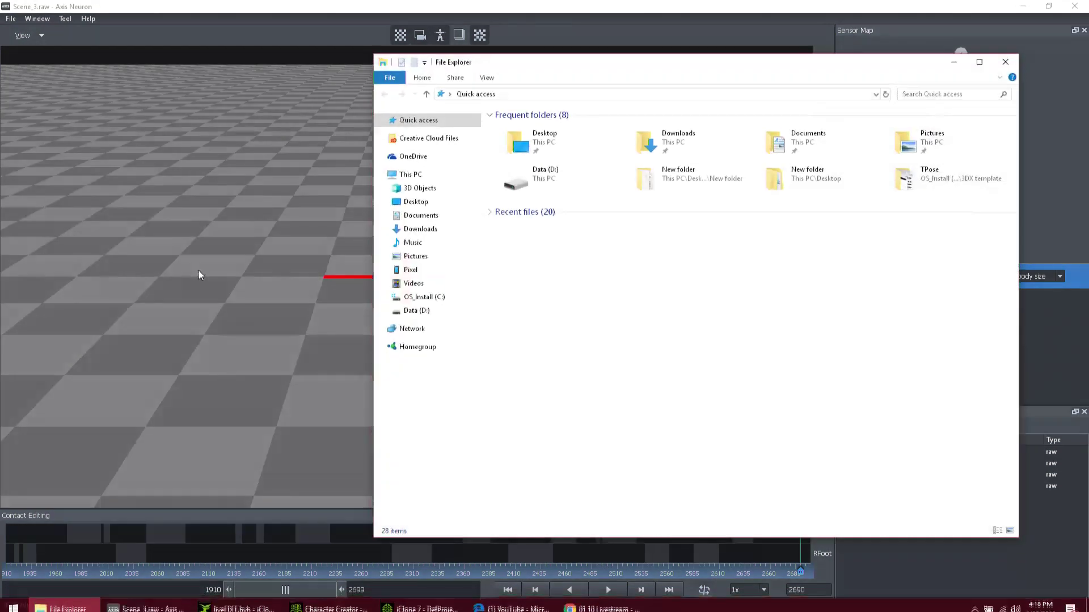
left_click(416, 202)
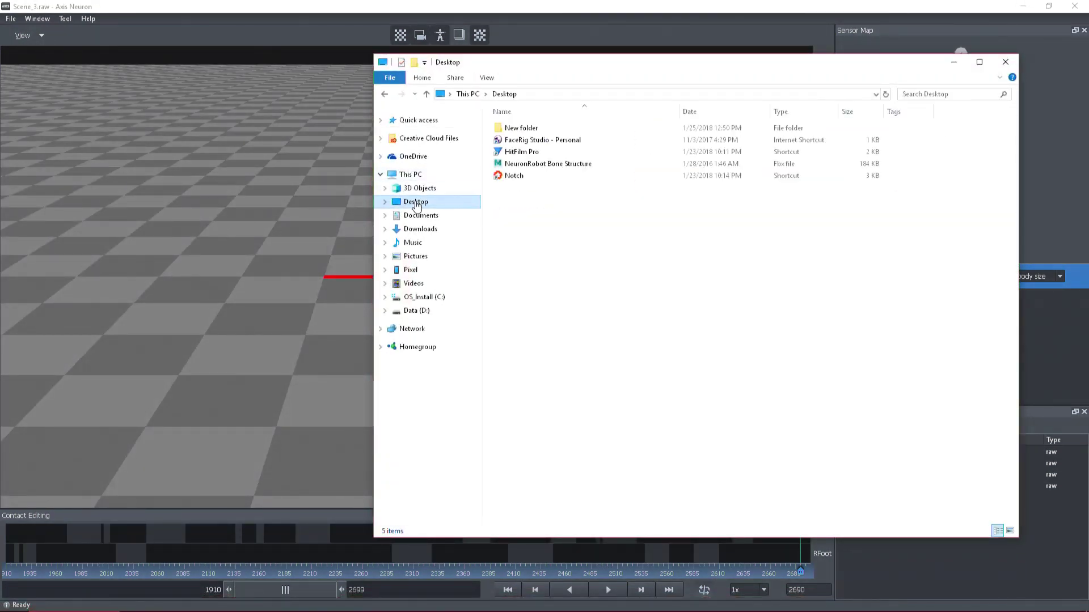
left_click(517, 129)
double_click(517, 129)
double_click(516, 140)
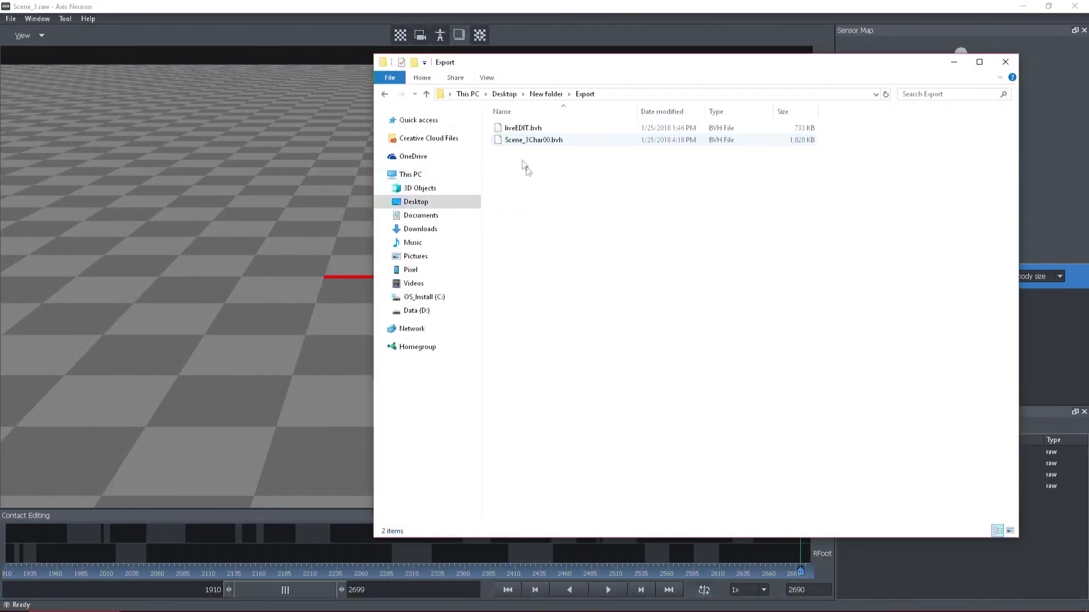
left_click_drag(597, 72, 367, 72)
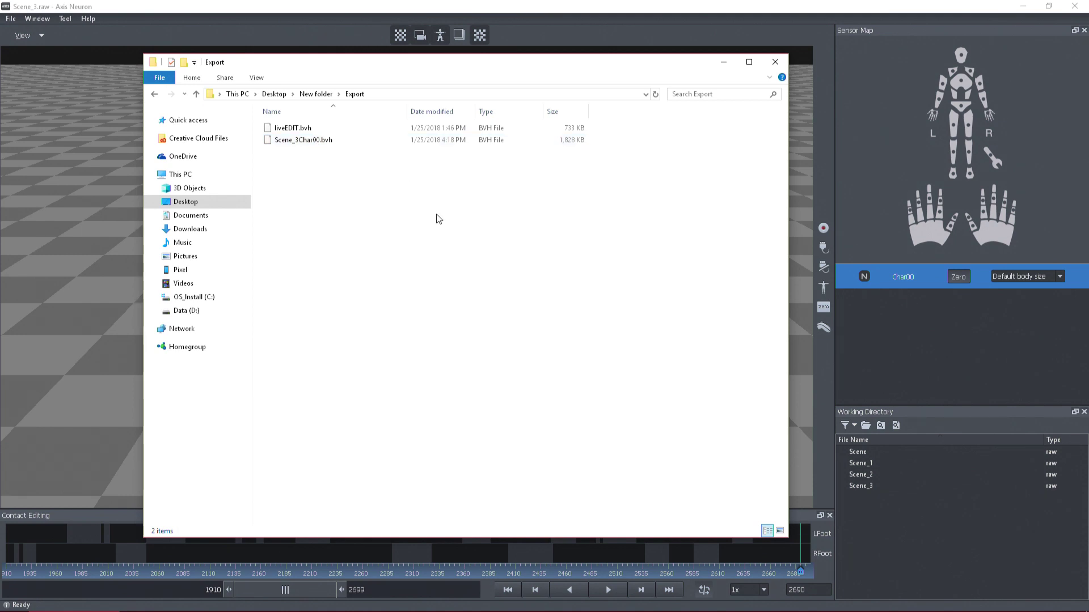
- Close the Export folder window, switch to iClone 3DXchange 7 and start a new project without exporting the liveEDIT data
left_click(775, 62)
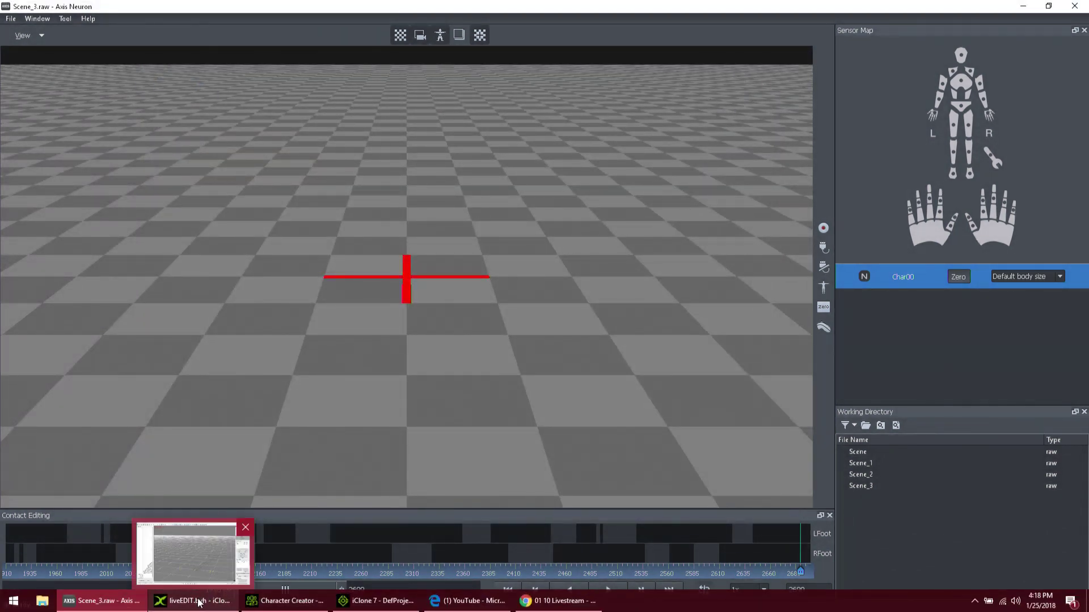
left_click(198, 602)
left_click(9, 18)
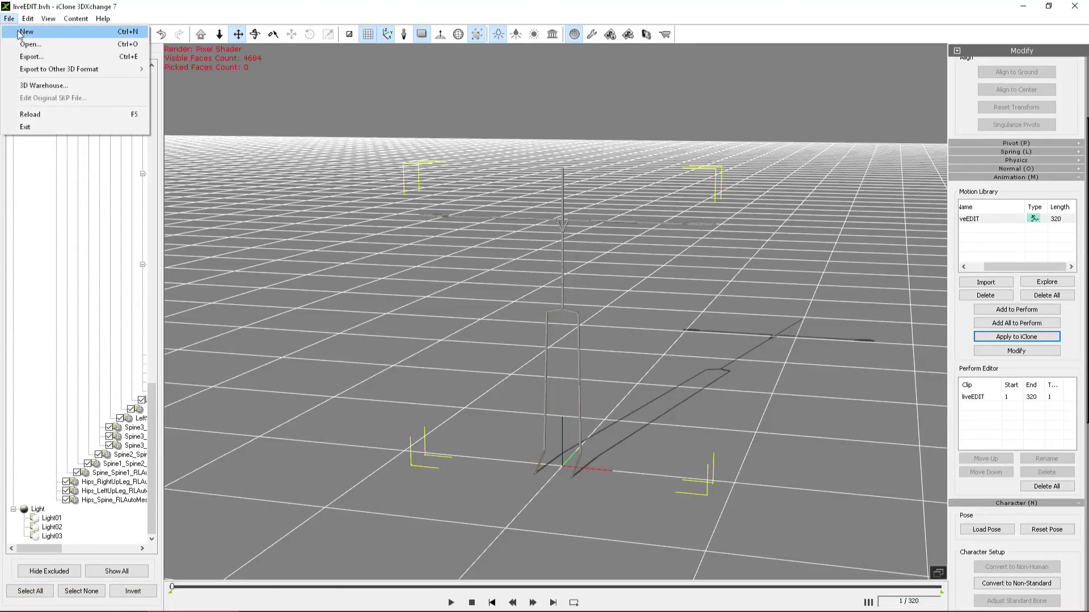
left_click(19, 32)
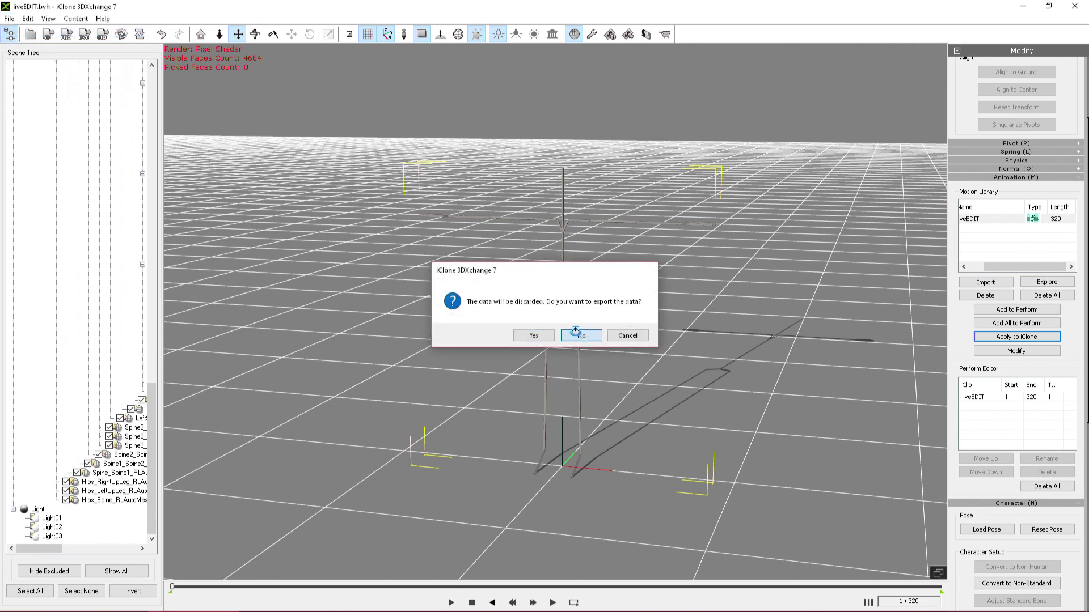
left_click(575, 333)
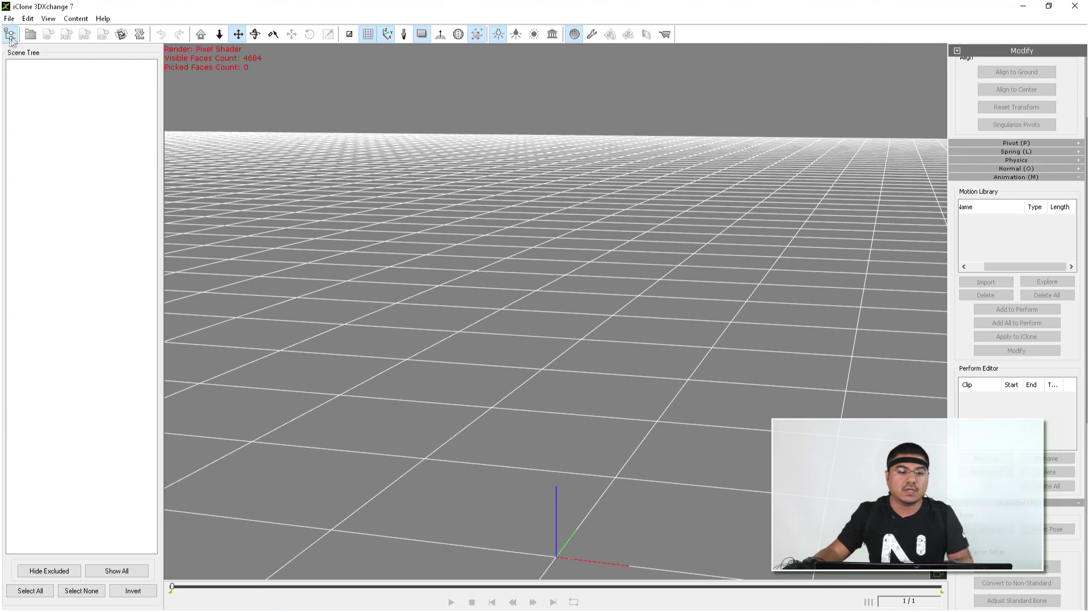
- Open Scene_3Char00.bvh from the Export folder in the new project
left_click(30, 37)
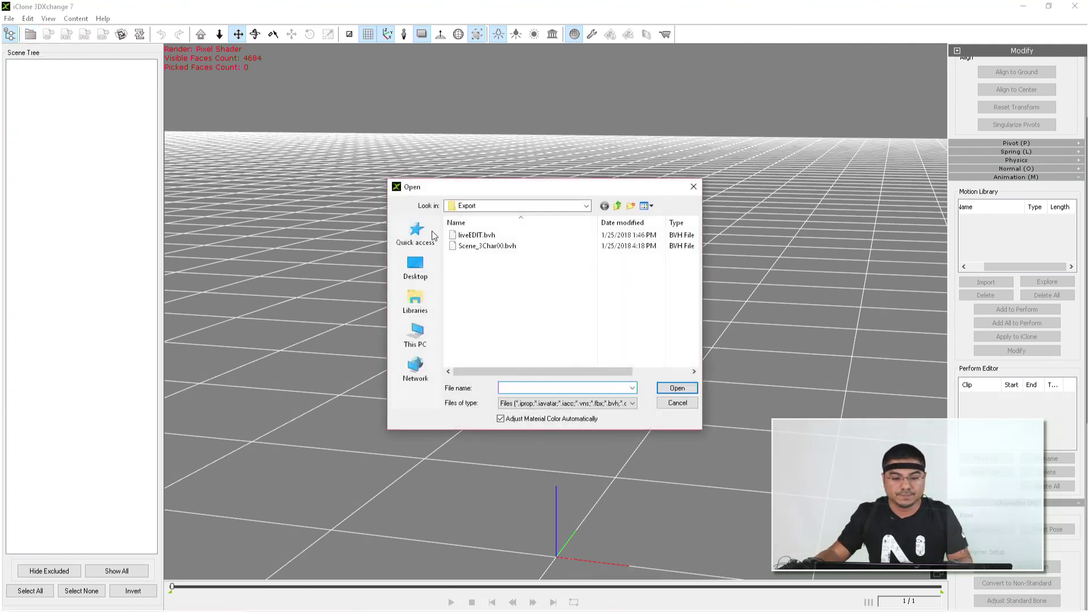
left_click(478, 248)
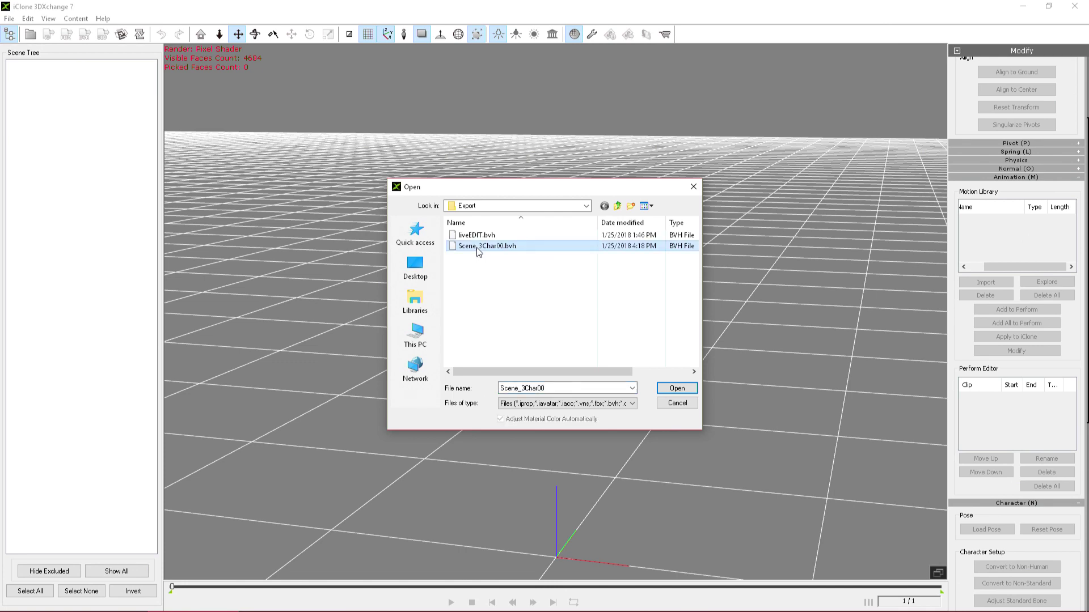
left_click(675, 388)
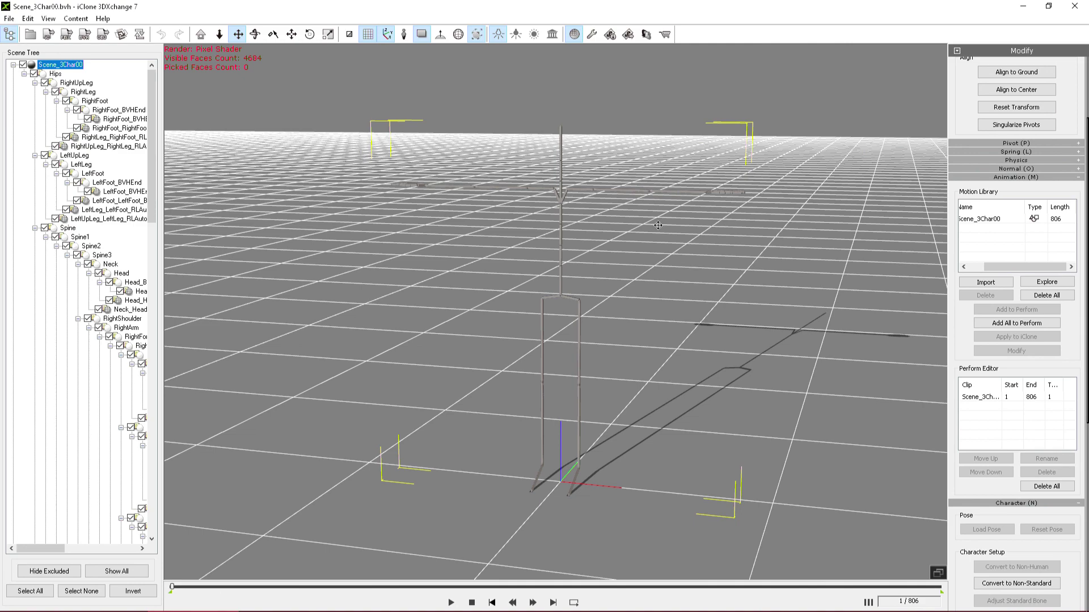
- Scrub through the Scene_3Char00 clip to examine the skeleton's motion and return to the T-pose at frame 1
right_click_drag(658, 225, 631, 280)
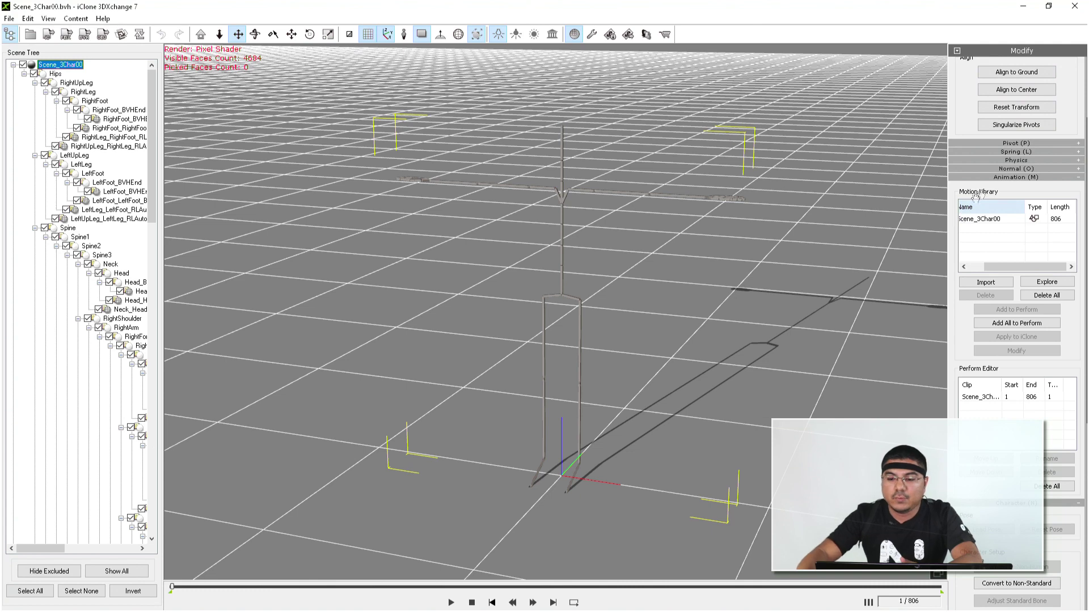
scroll(991, 272, "up", 1)
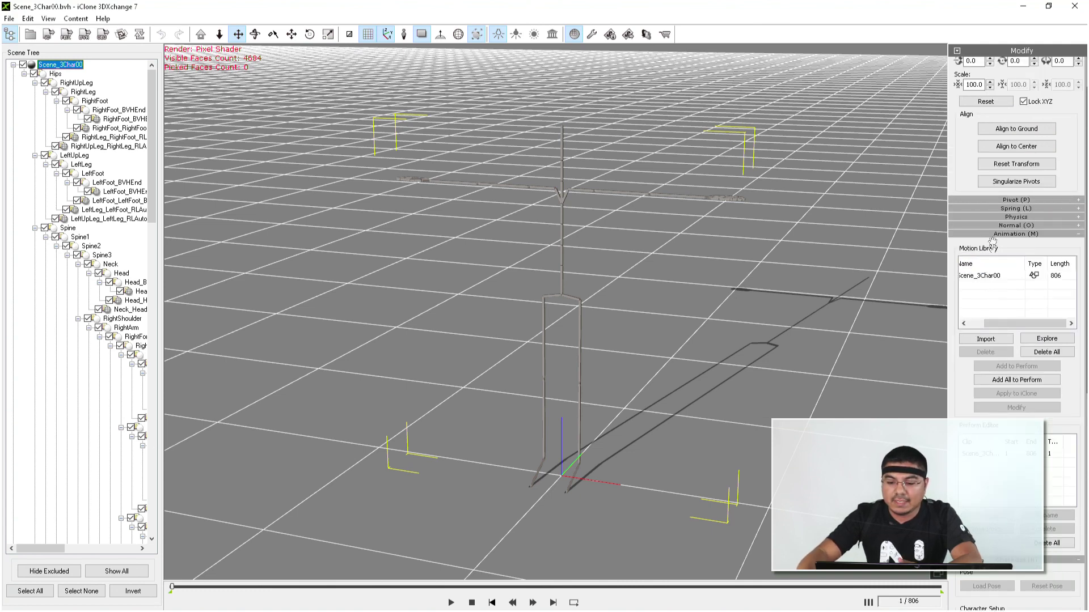
scroll(969, 400, "down", 1)
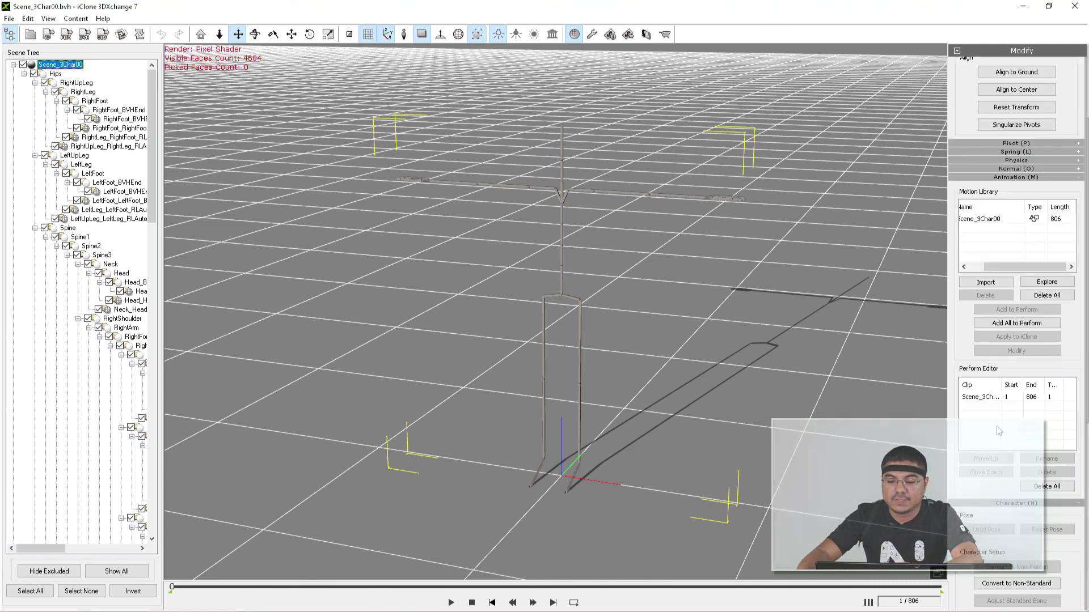
left_click(969, 398)
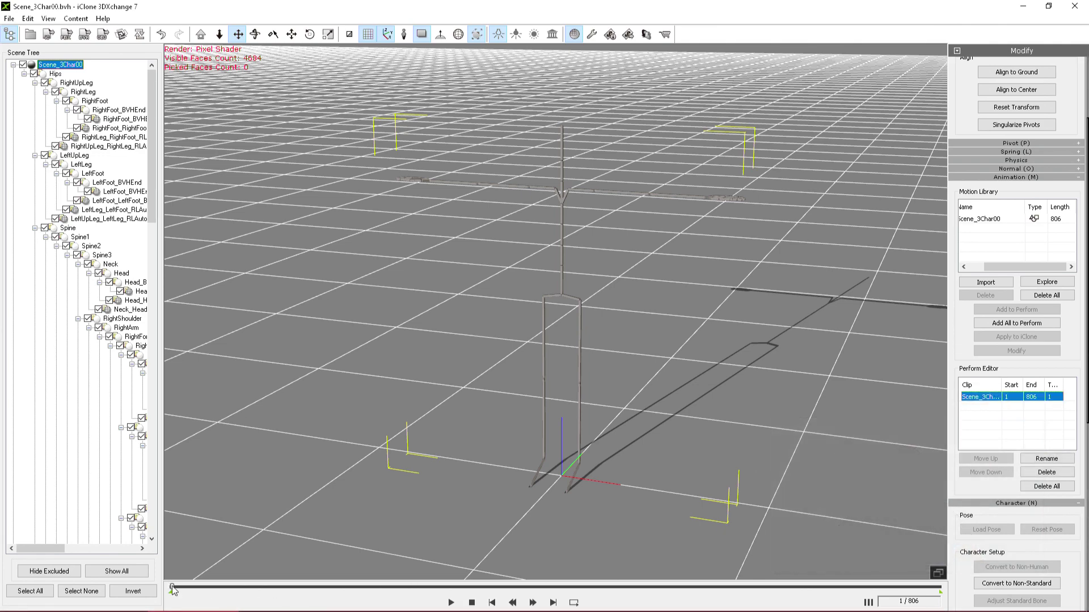
left_click_drag(172, 587, 205, 587)
scroll(481, 412, "down", 3)
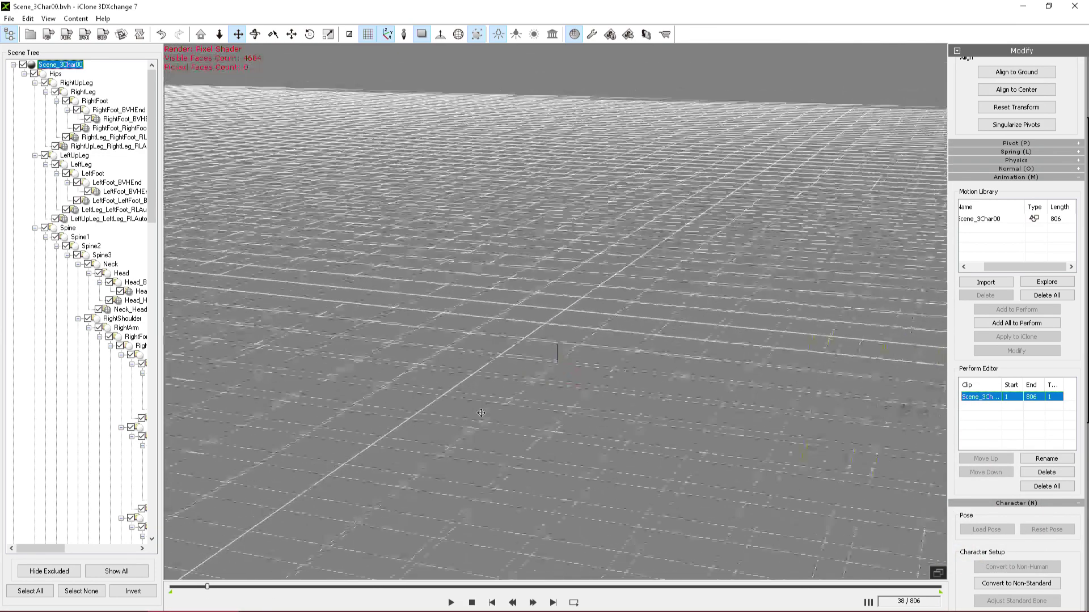
scroll(481, 412, "down", 3)
left_click(643, 405)
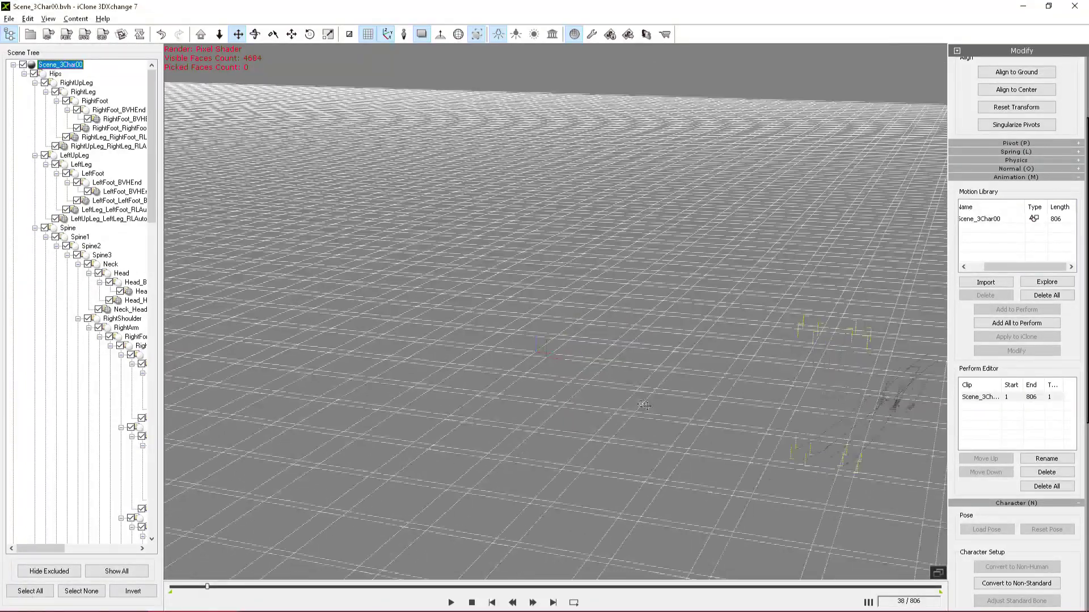
scroll(644, 405, "up", 3)
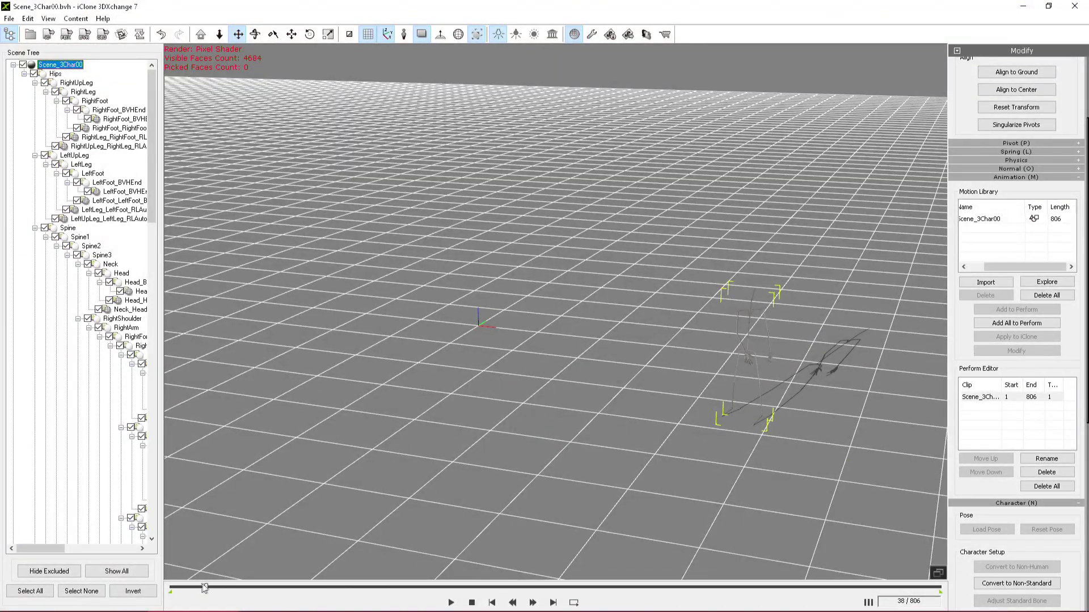
left_click_drag(205, 587, 373, 587)
scroll(685, 411, "up", 2)
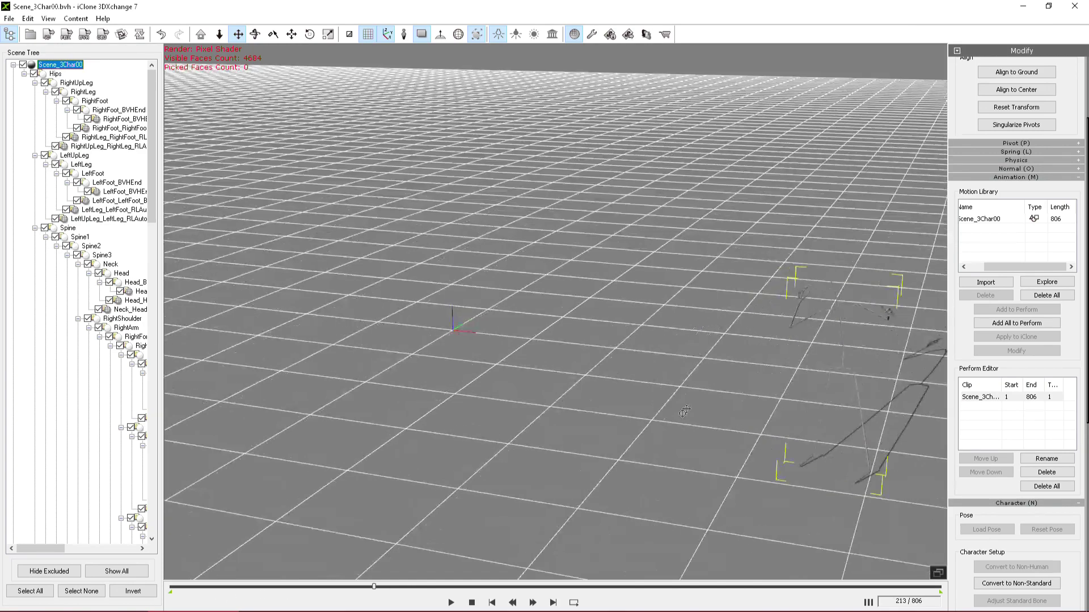
scroll(712, 401, "up", 2)
left_click_drag(712, 401, 506, 315)
scroll(560, 315, "up", 2)
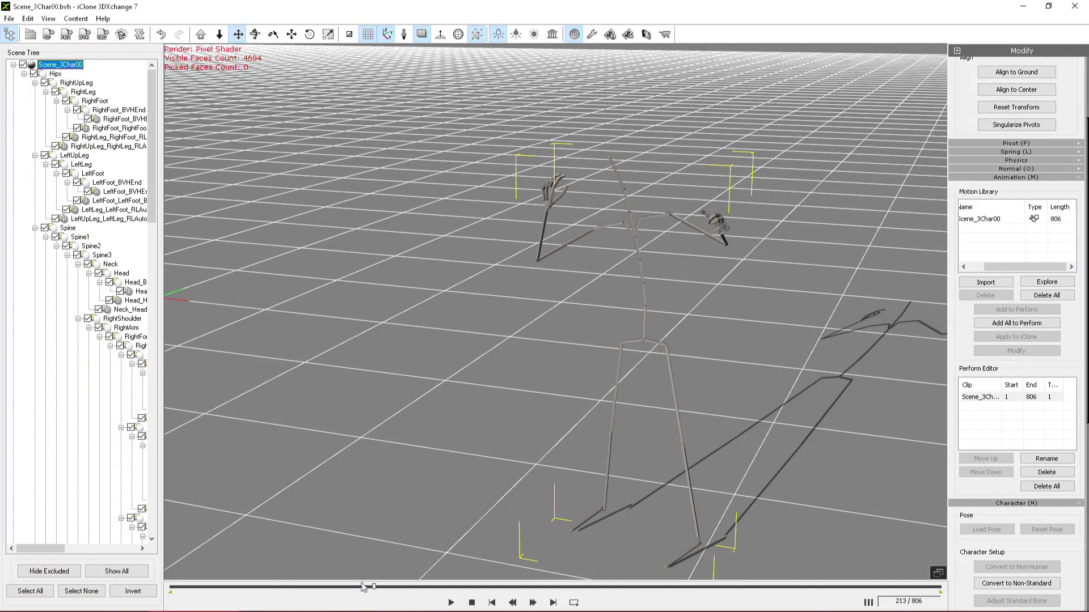
left_click_drag(374, 587, 332, 599)
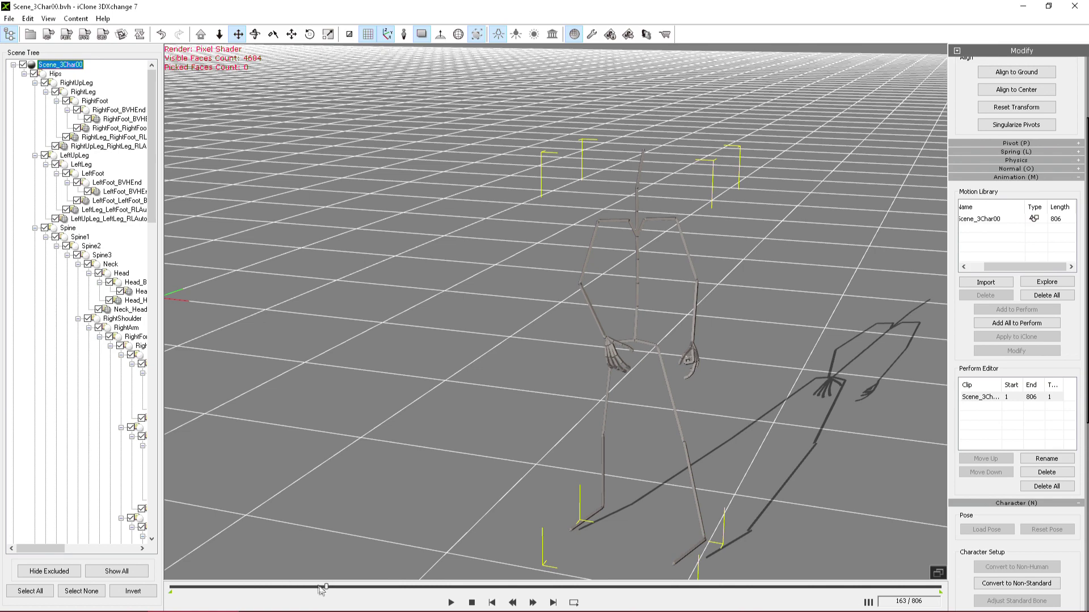
left_click_drag(327, 589, 172, 590)
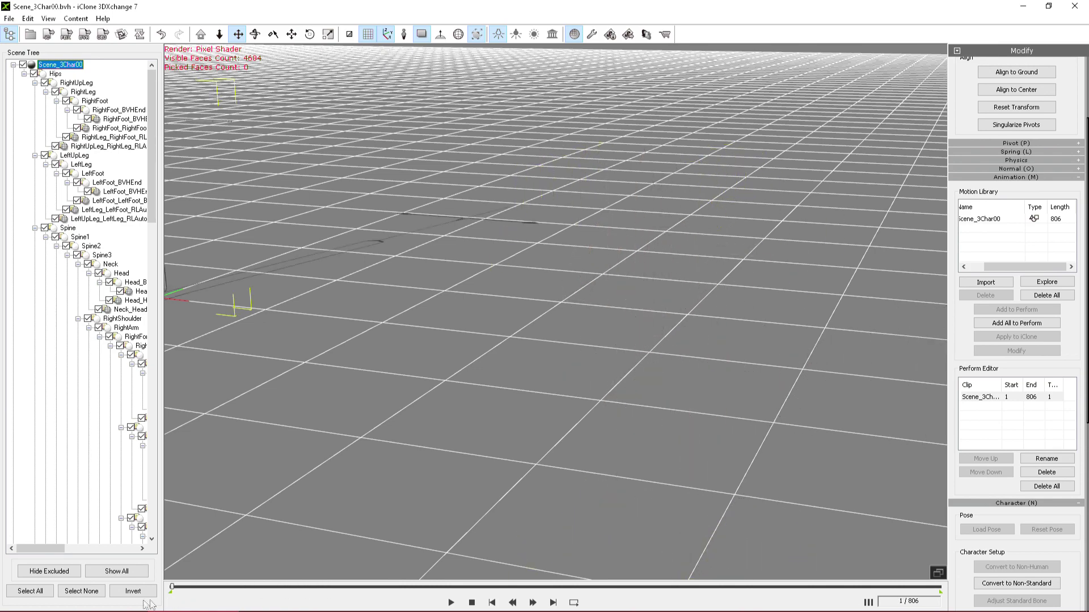
scroll(772, 422, "up", 3)
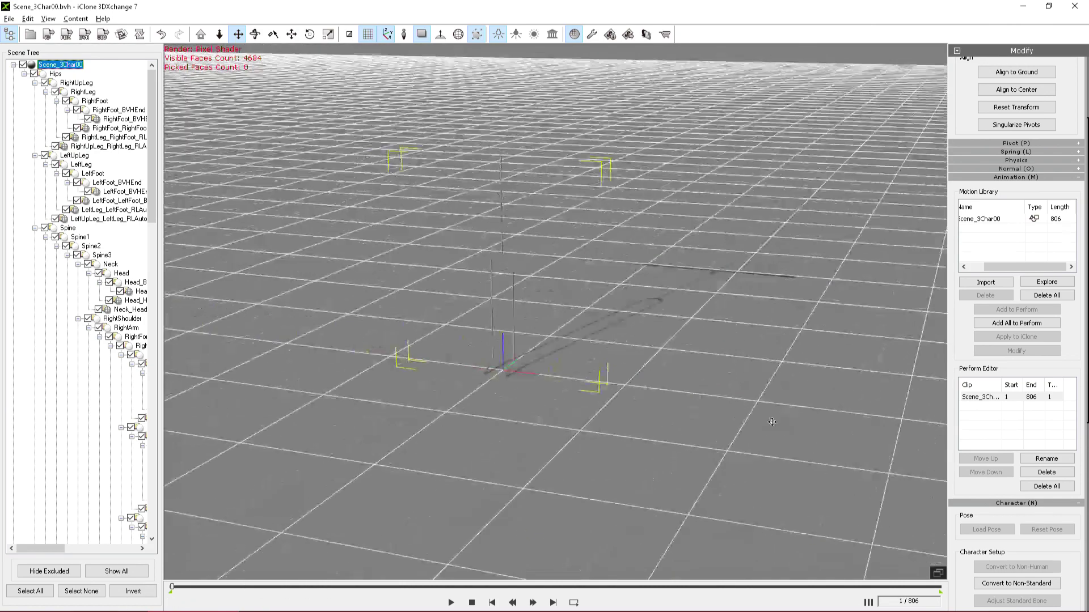
scroll(772, 422, "up", 4)
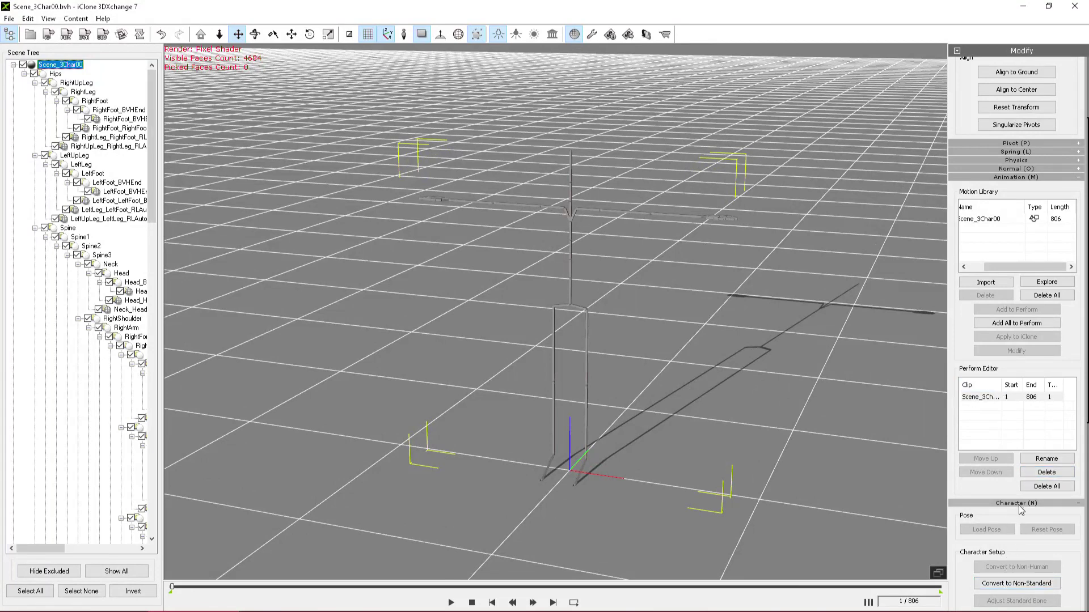
- Set up the non-standard character conversion with the Maya Human-IK preset, activated with 00_Tpose as the preview motion
left_click(1008, 584)
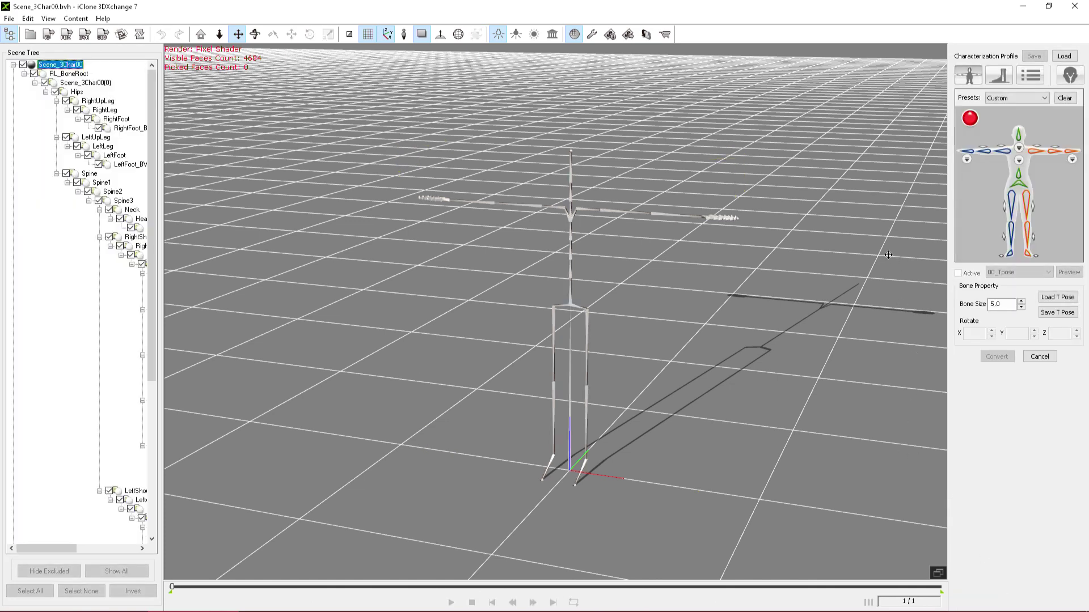
left_click(998, 100)
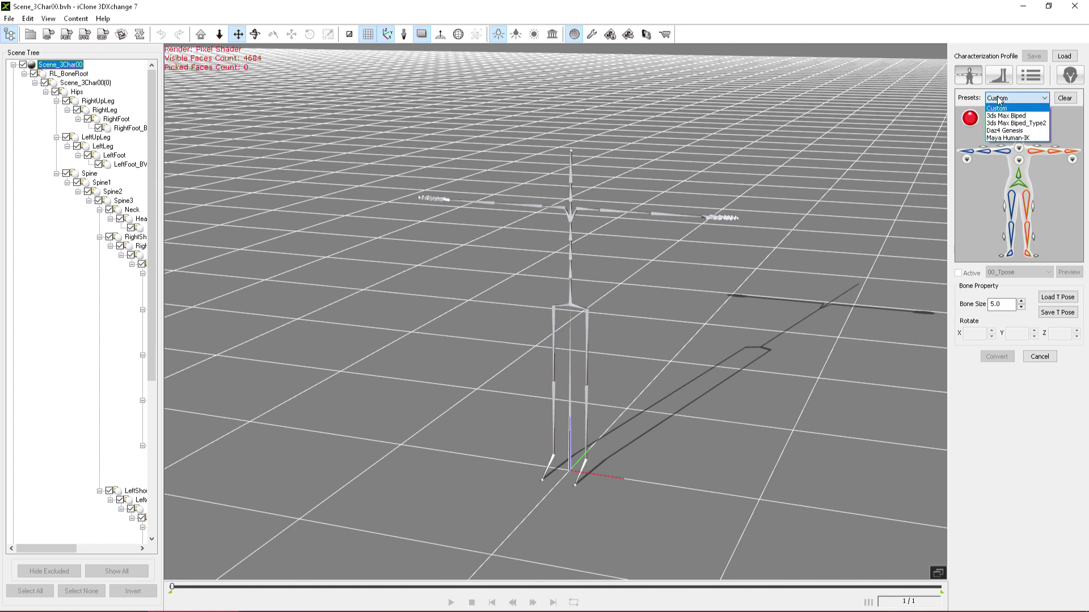
left_click(1012, 138)
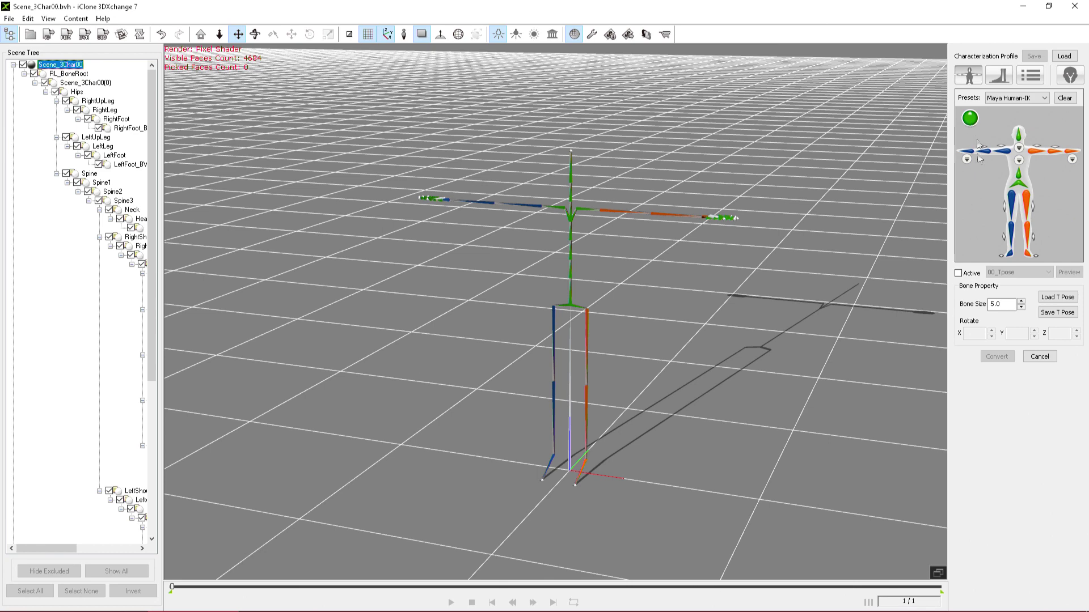
left_click(958, 274)
left_click(1009, 273)
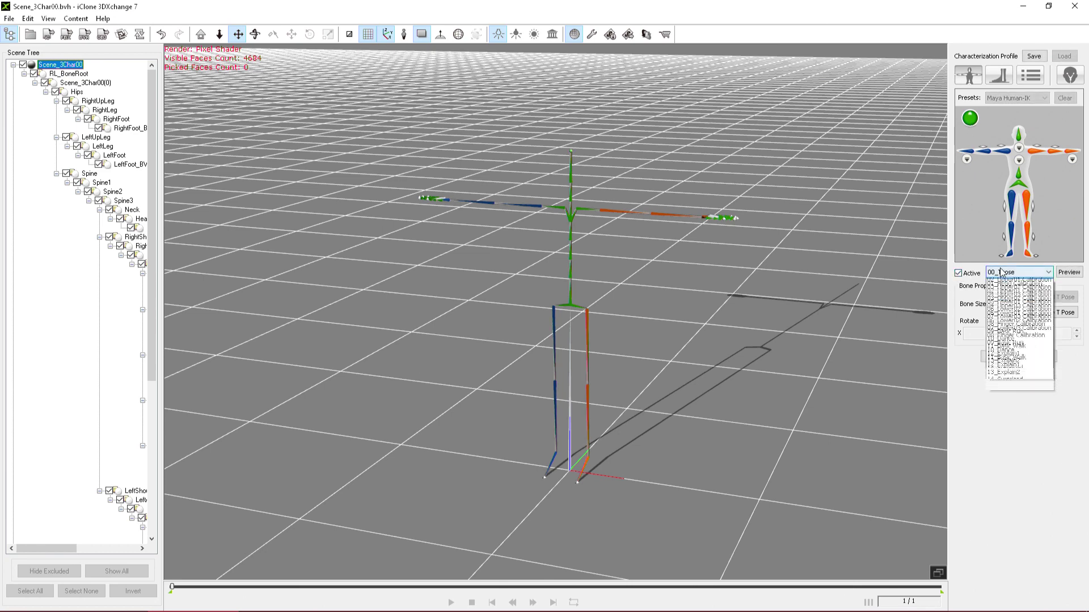
left_click(1007, 283)
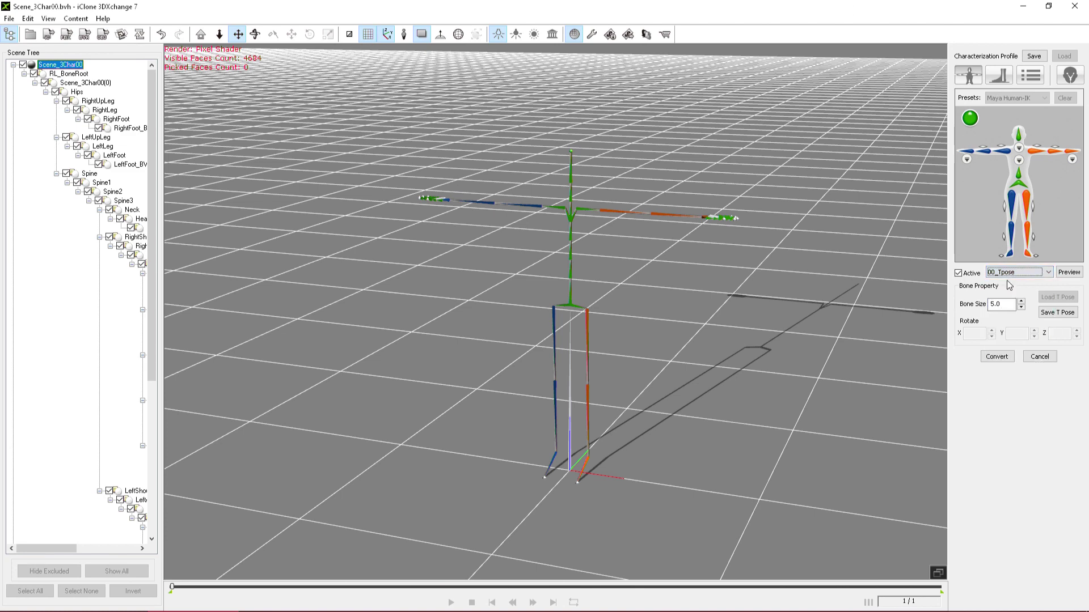
- Convert the skeleton to a non-standard character and apply the Scene_3Char00 library motion to iClone
left_click(997, 357)
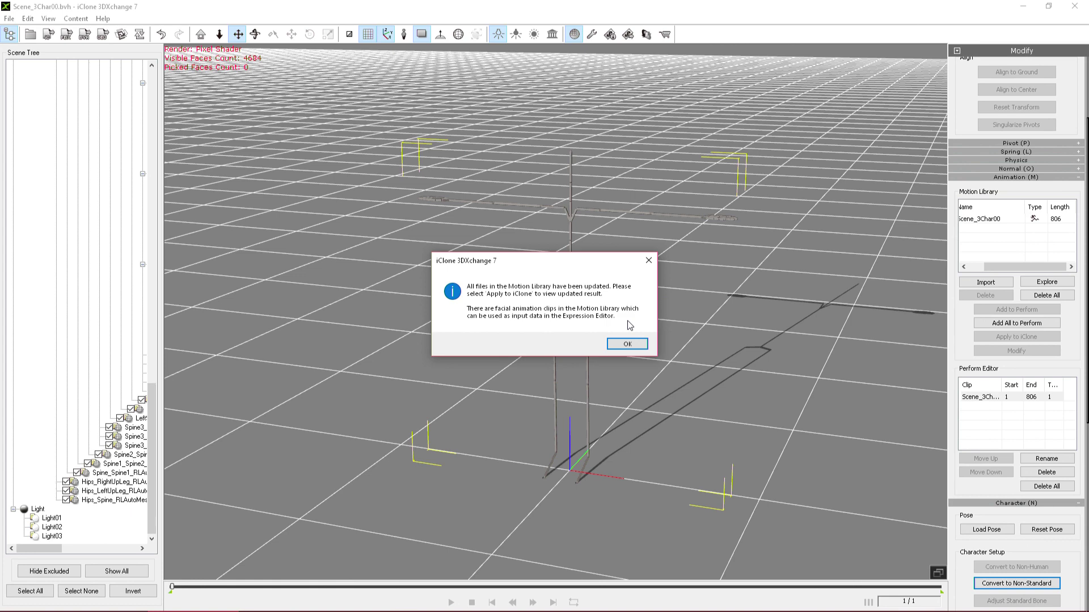
left_click(628, 343)
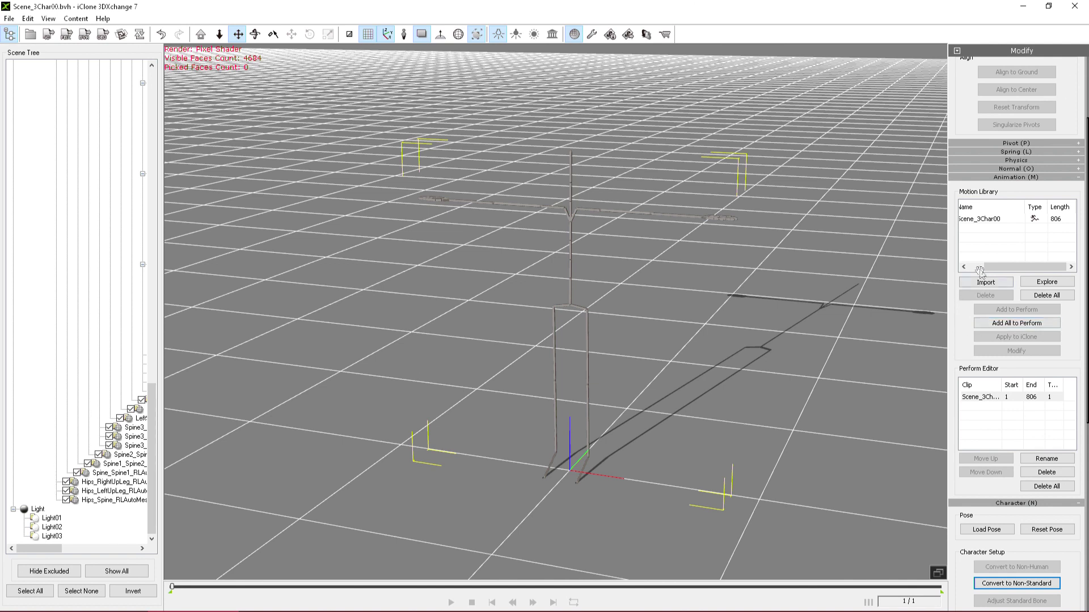
left_click(986, 220)
left_click(1016, 337)
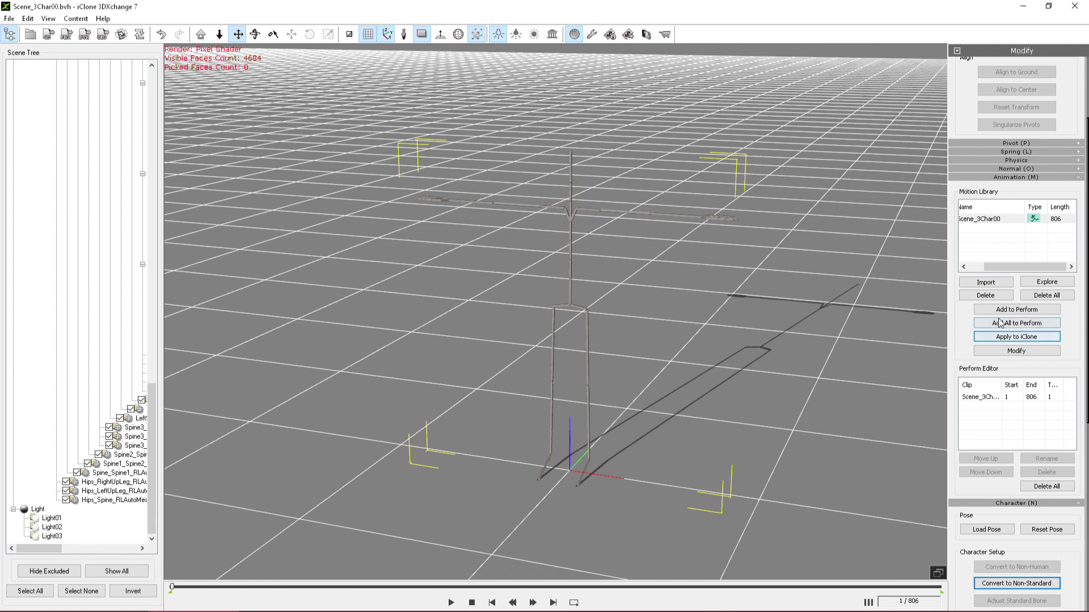
- Switch to Character Creator and send the character in the checkered shirt to iClone
mouse_move(289, 607)
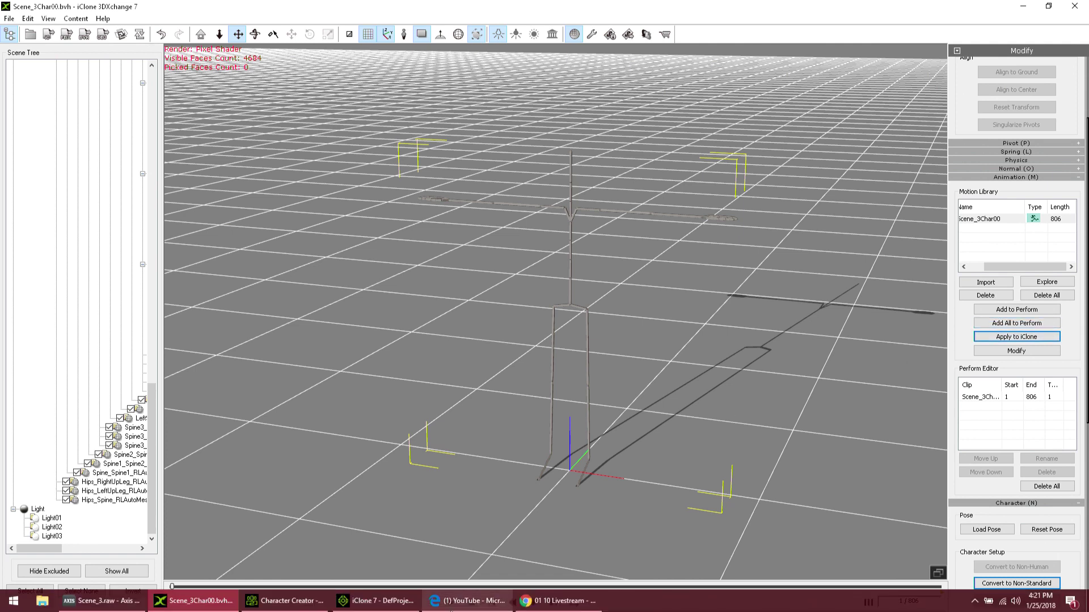
left_click(350, 601)
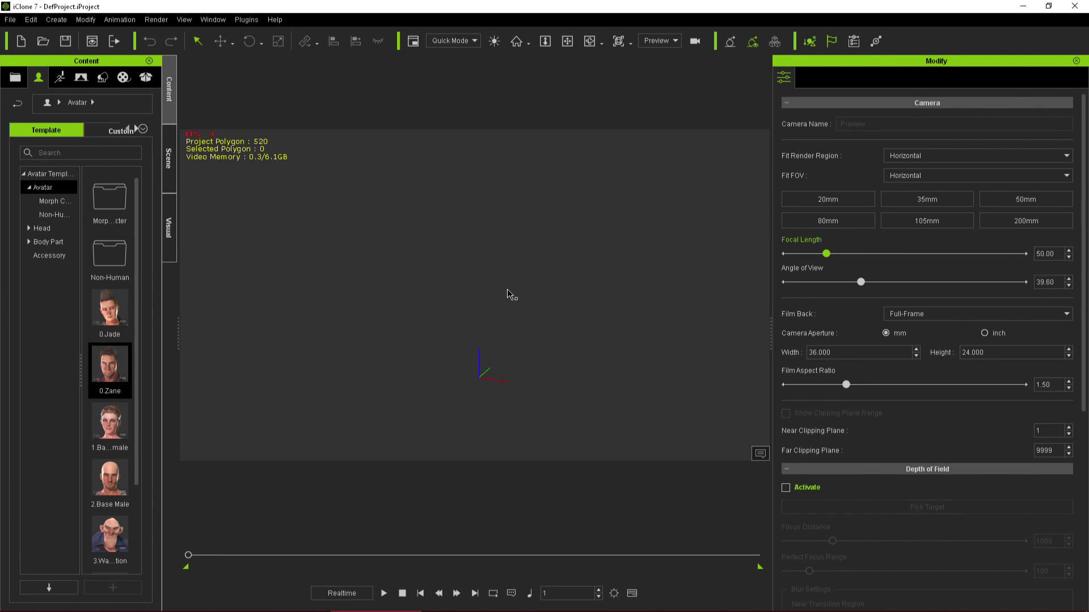
mouse_move(488, 607)
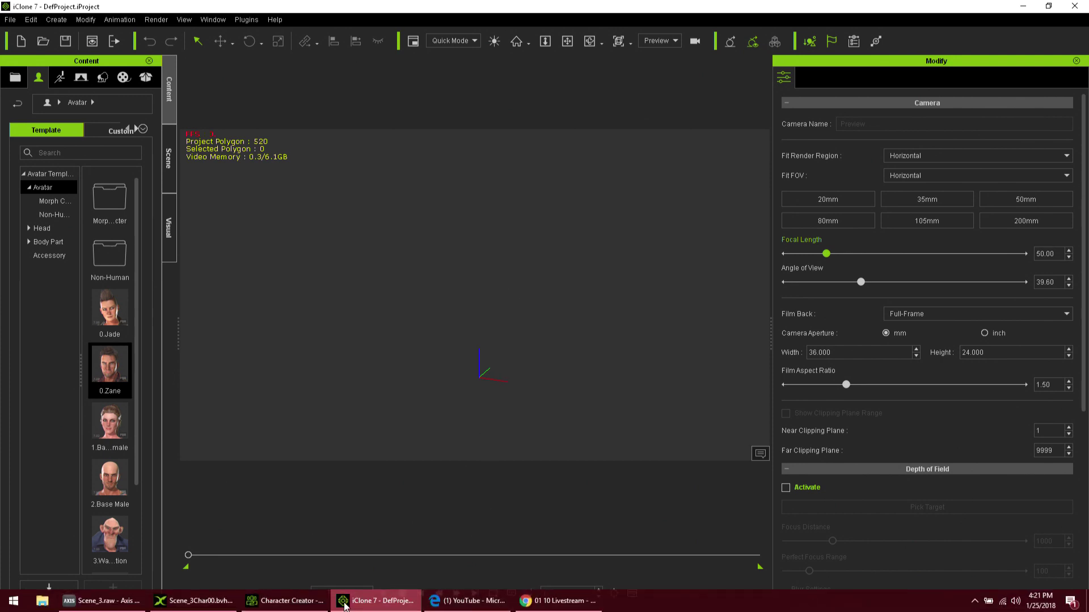
left_click(283, 602)
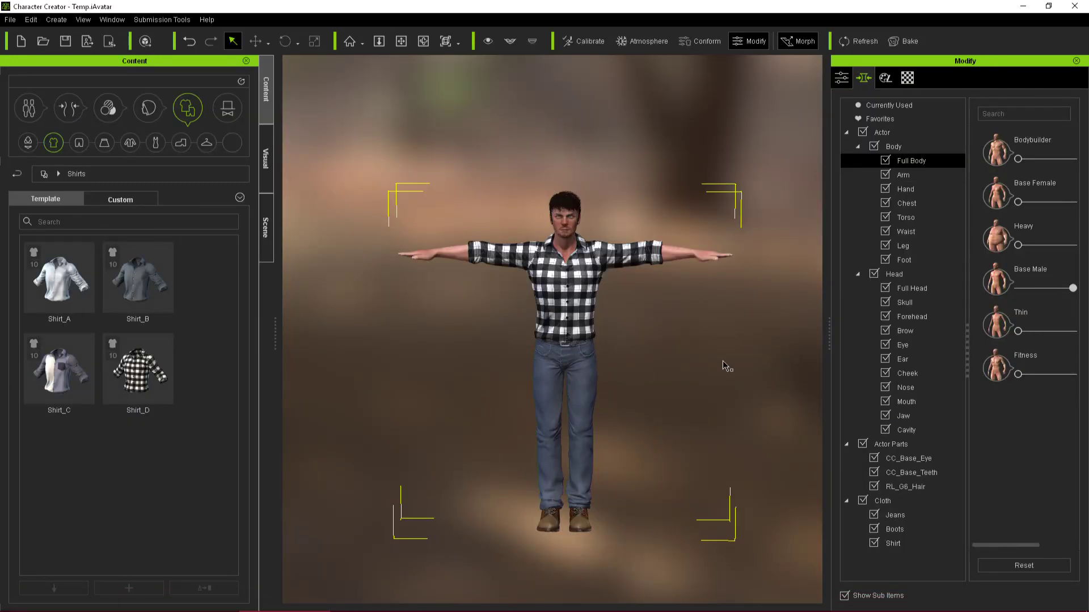
mouse_move(725, 366)
right_mouse_down()
mouse_move(619, 307)
mouse_move(670, 309)
mouse_move(575, 287)
mouse_move(629, 323)
mouse_move(577, 339)
mouse_move(644, 333)
right_mouse_up()
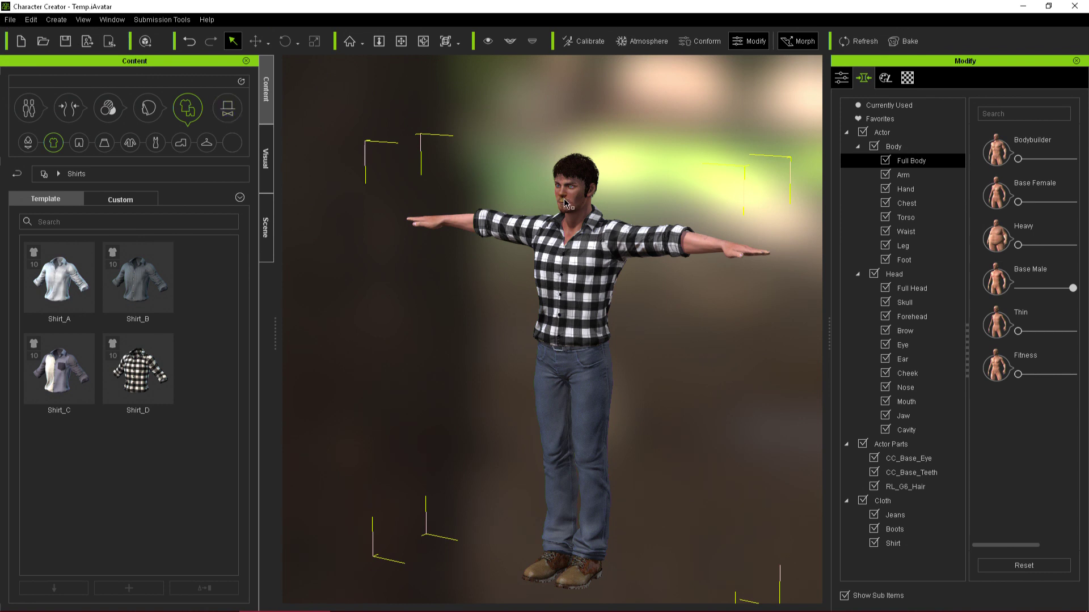
left_click(10, 19)
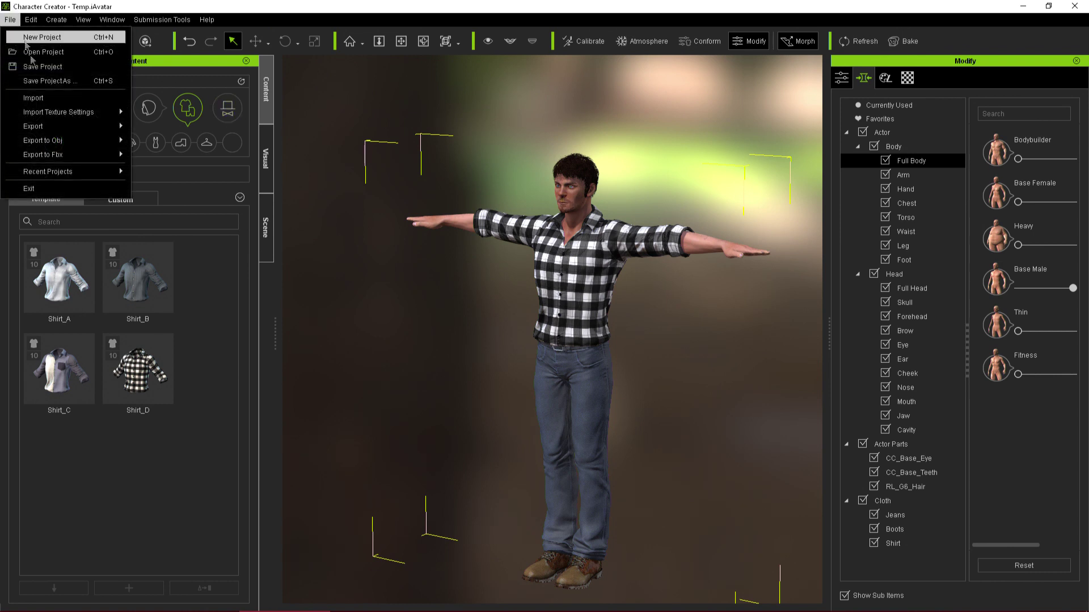
mouse_move(52, 131)
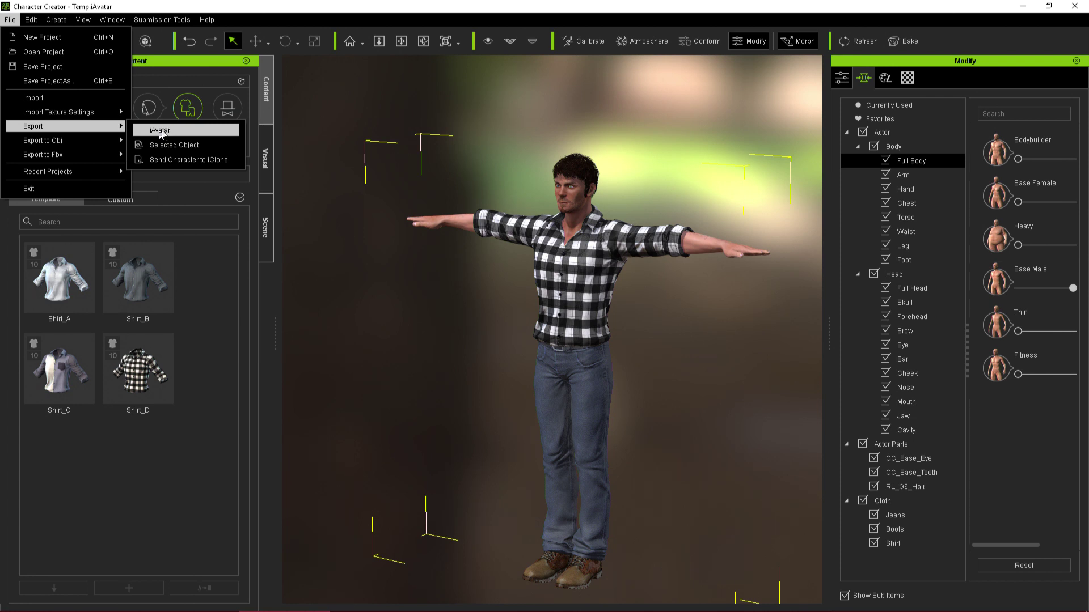
left_click(160, 162)
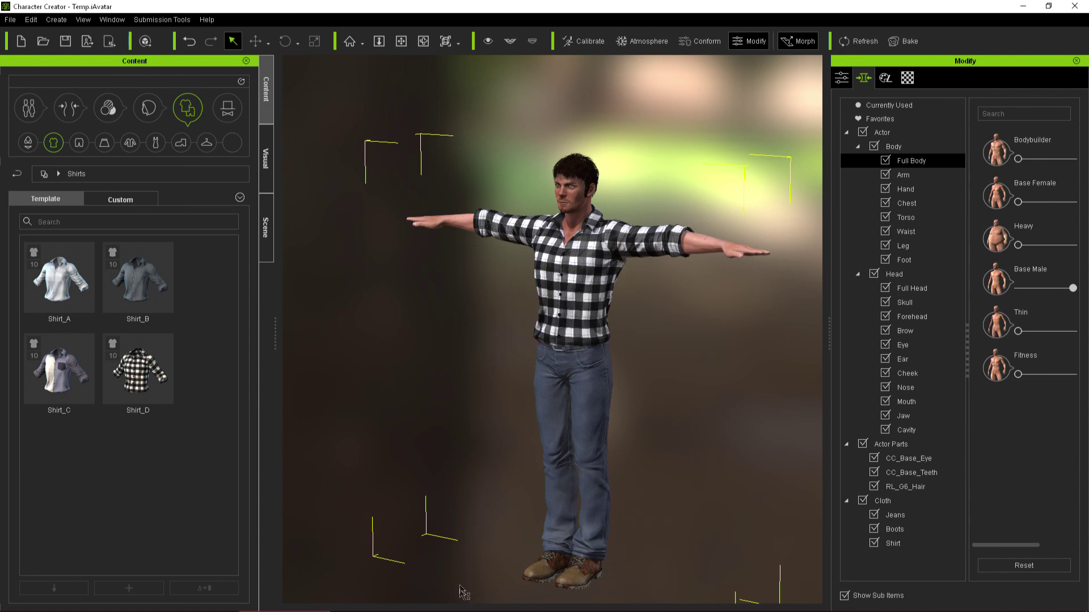
- Check the imported avatar in iClone, apply the Scene_3Char00 motion to it from 3DXchange, and return to iClone
mouse_move(464, 604)
left_click(383, 601)
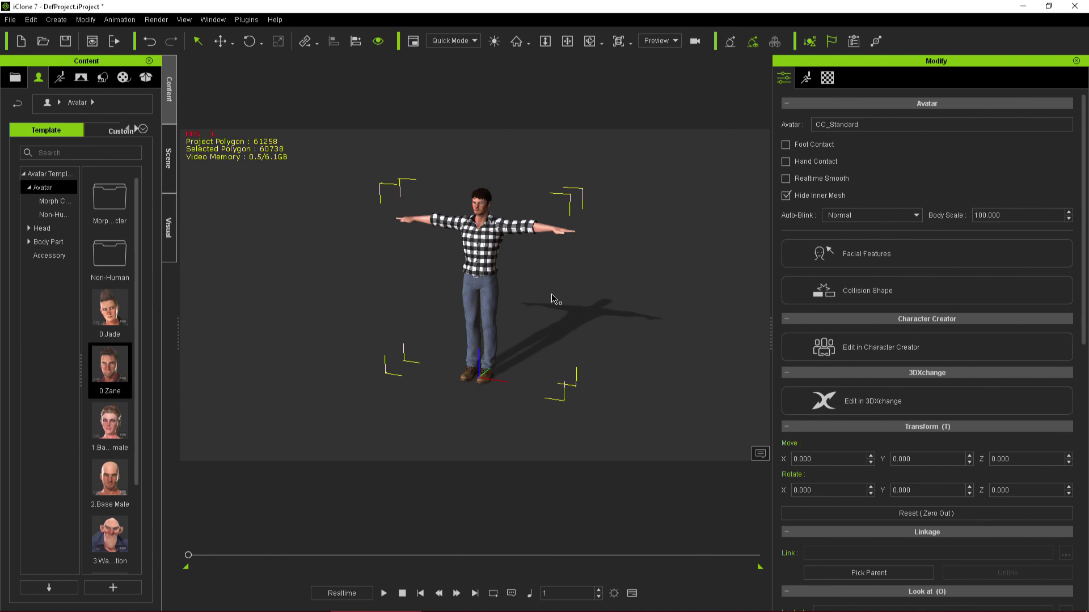
scroll(541, 284, "up", 3)
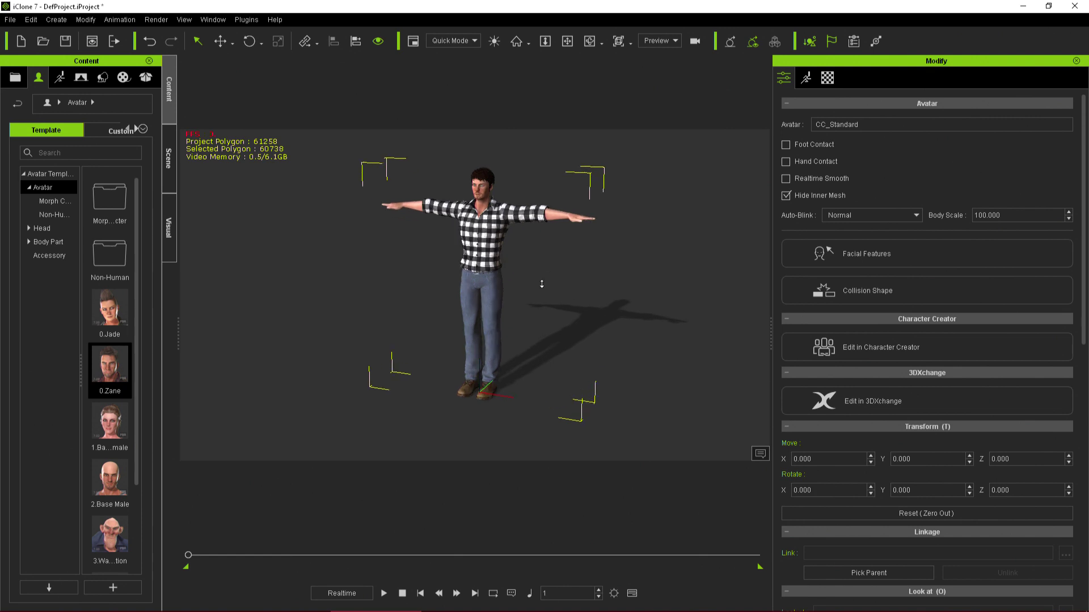
scroll(542, 284, "up", 2)
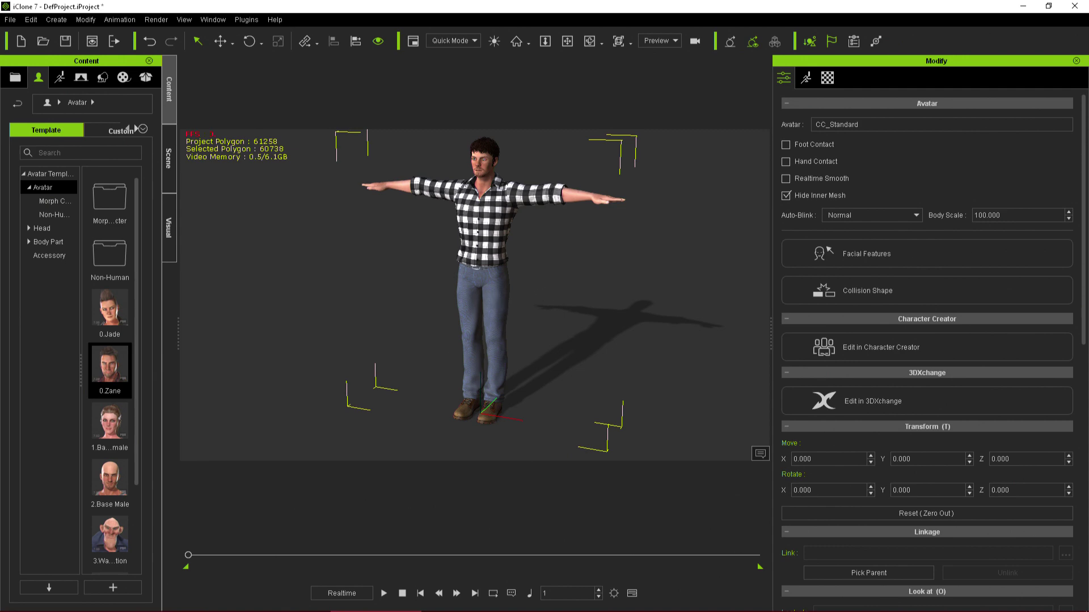
mouse_move(290, 610)
left_click(195, 601)
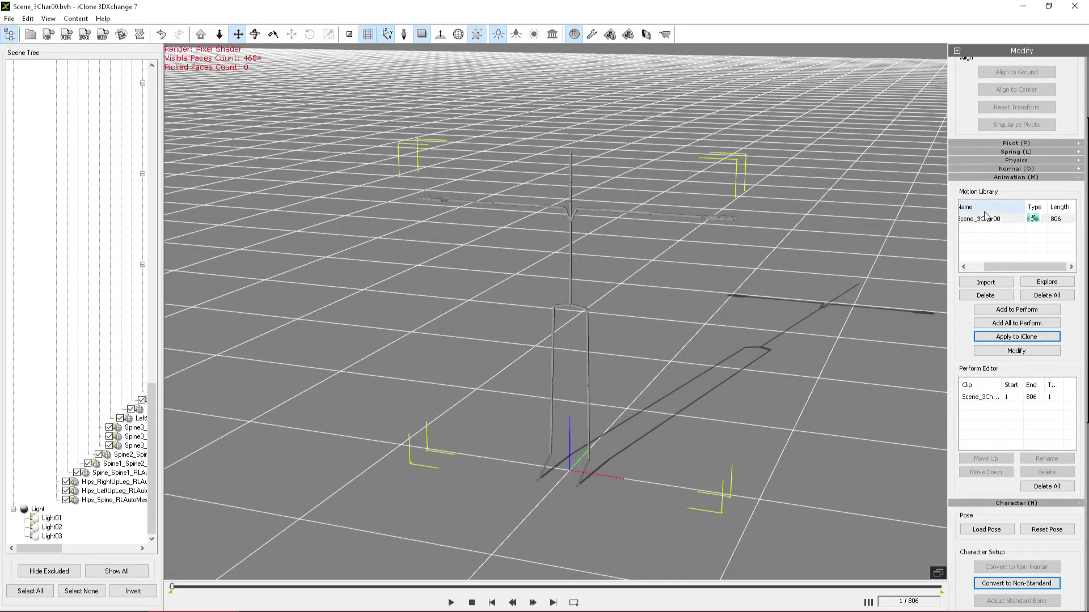
left_click(1009, 339)
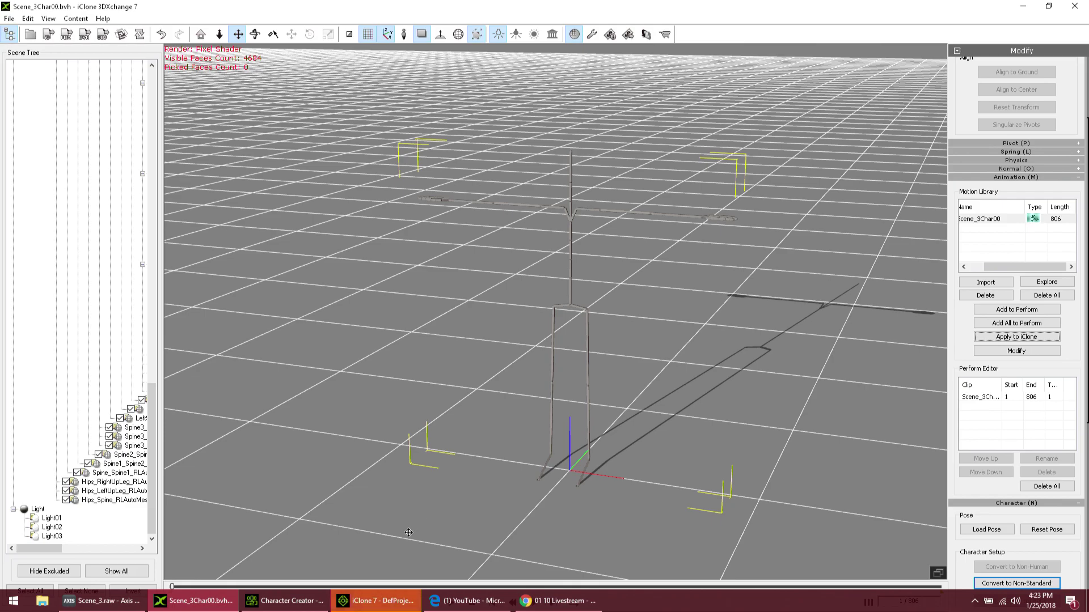
left_click(381, 598)
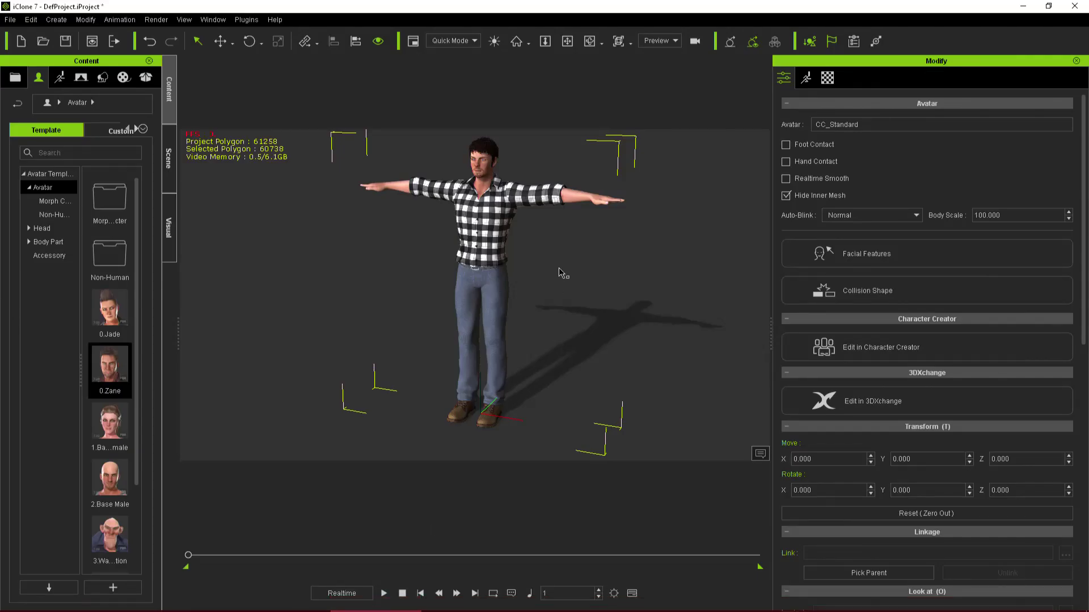
- Scrub through the applied motion with the avatar framed in view to examine how it performs
left_click(189, 555)
scroll(602, 313, "down", 5)
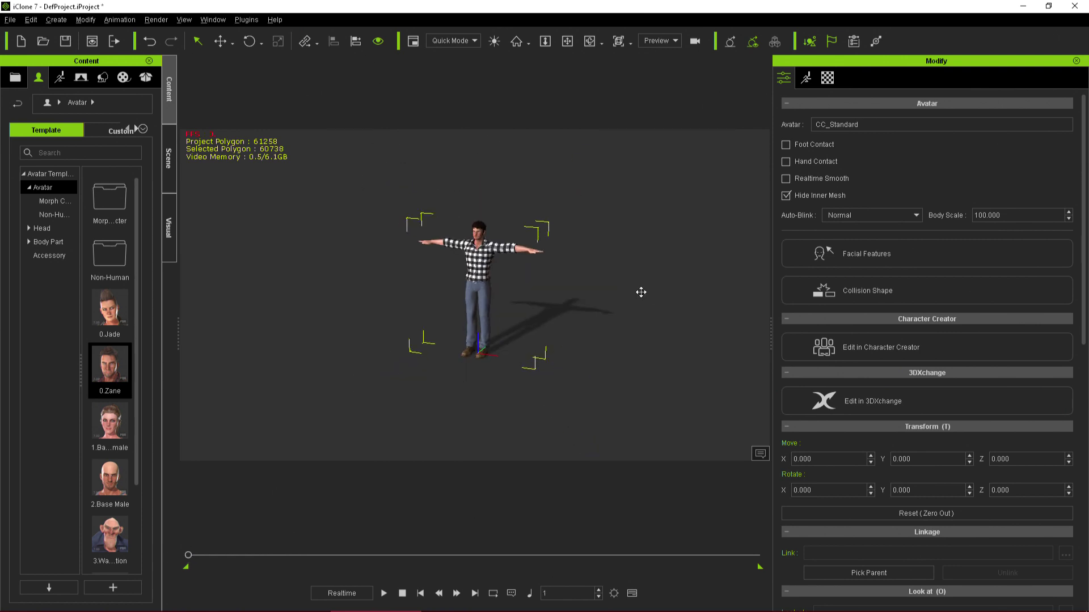
middle_click_drag(639, 291, 510, 248)
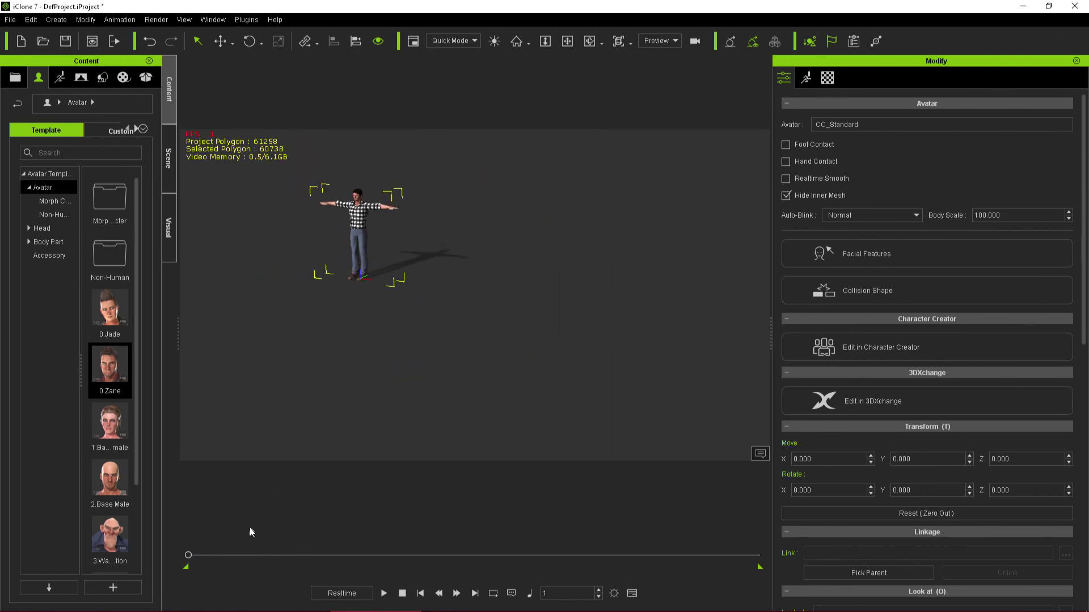
key("space")
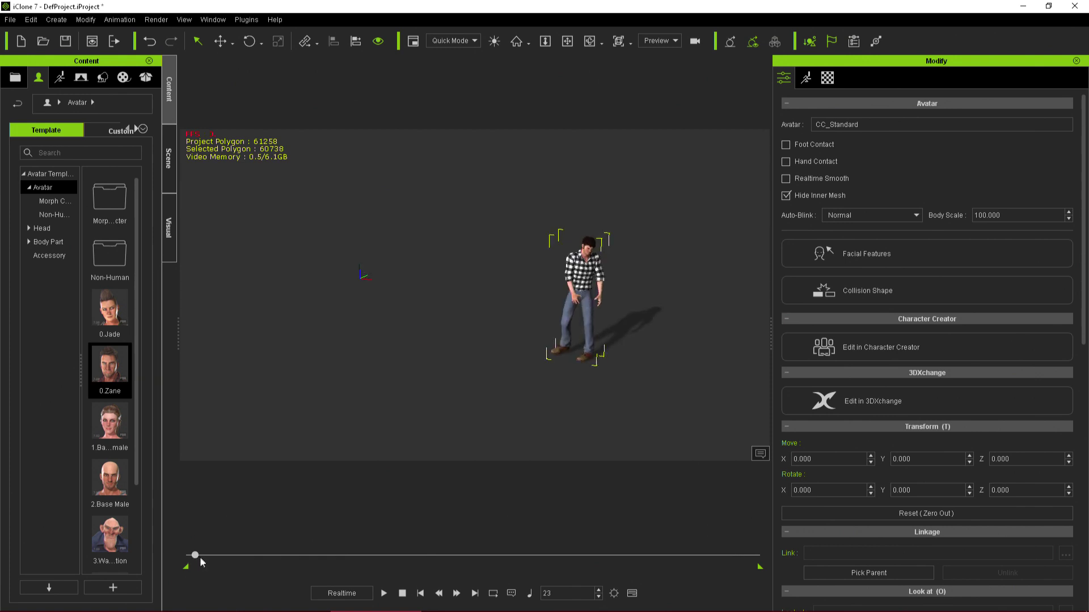
scroll(494, 366, "up", 2)
middle_click_drag(571, 340, 367, 293)
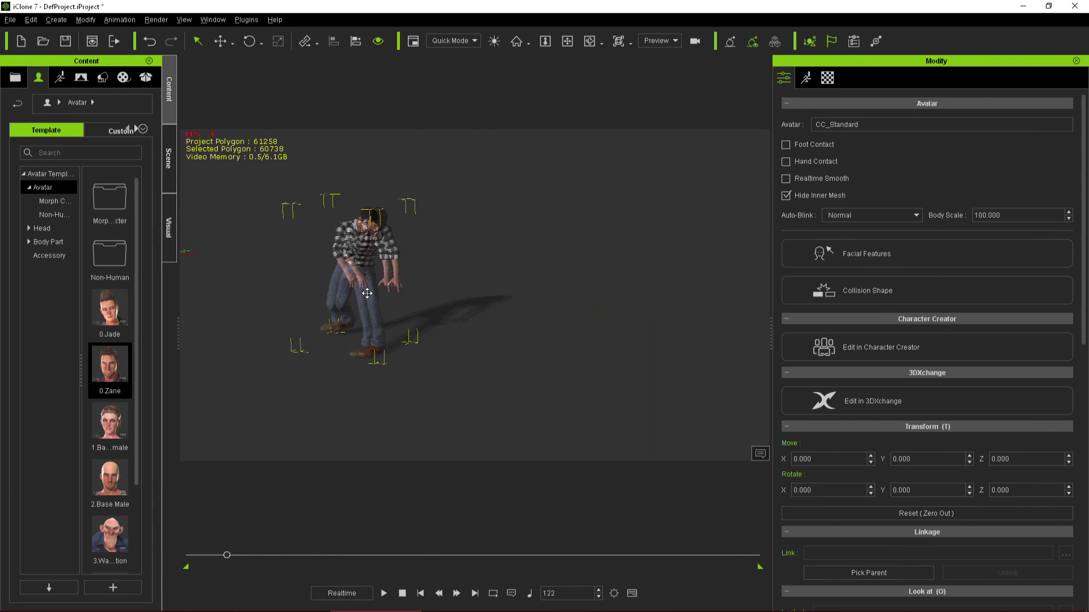
scroll(413, 298, "up", 5)
key("z")
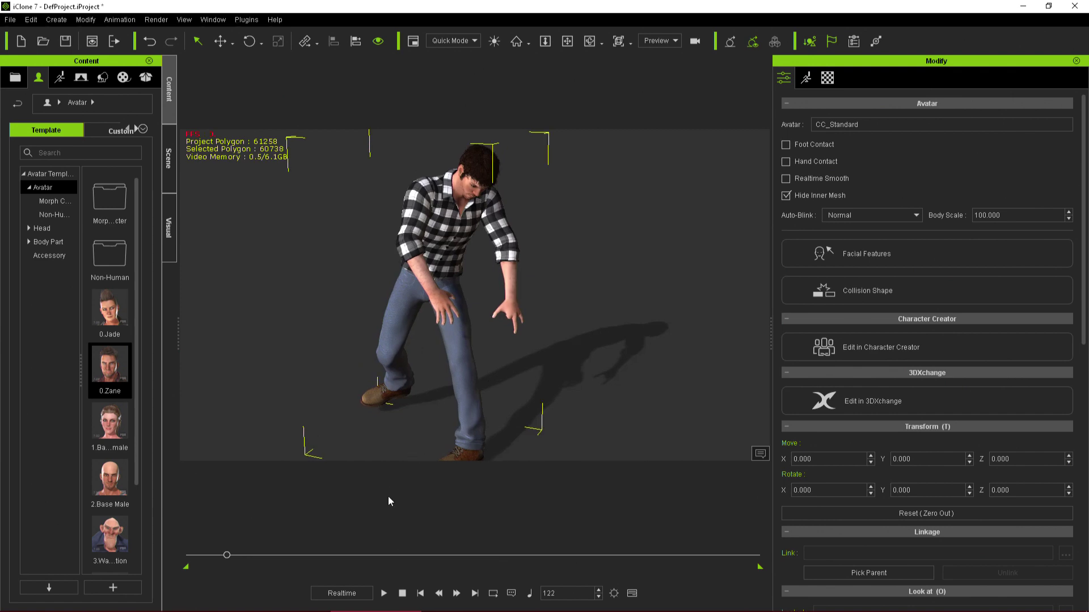
left_click_drag(225, 558, 375, 566)
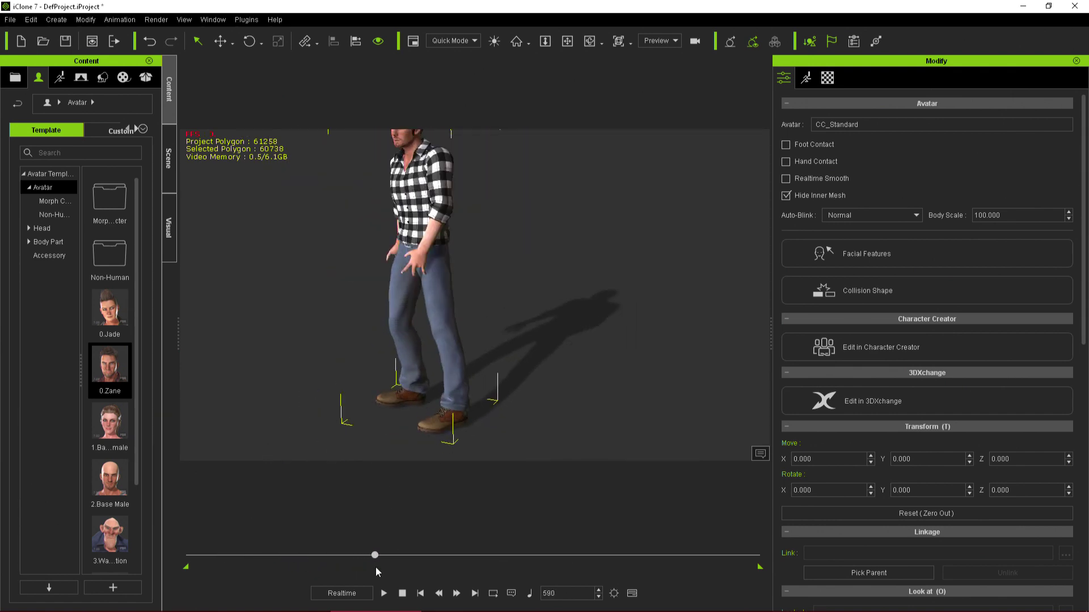
key("z")
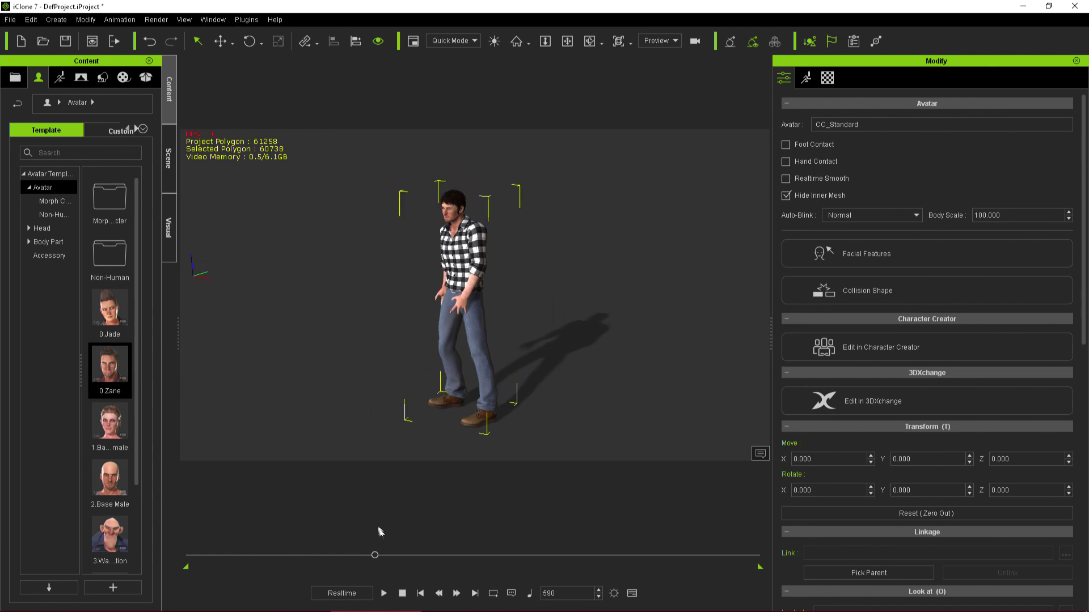
left_click_drag(374, 561, 316, 543)
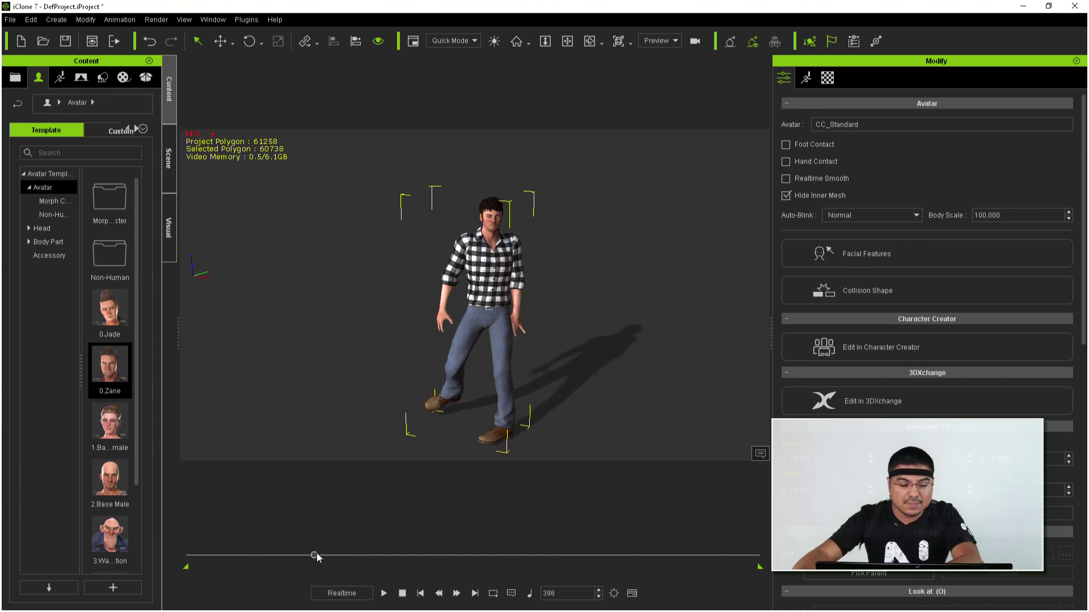
left_click_drag(316, 557, 202, 555)
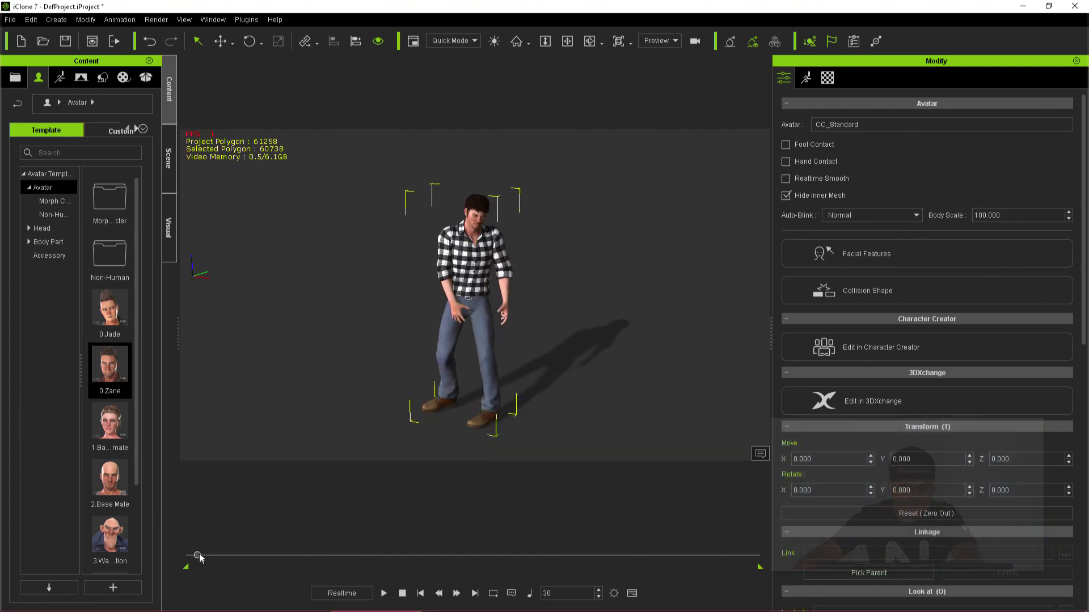
- Switch to the Animation workspace, enlarge the timeline and expand the avatar's Motion track
left_click(214, 20)
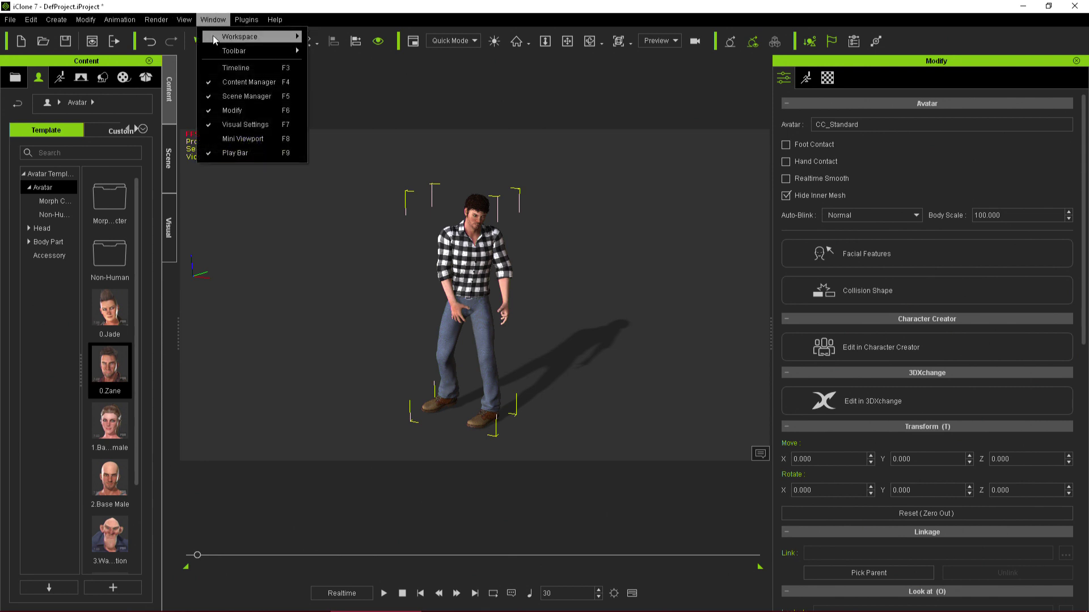
mouse_move(216, 38)
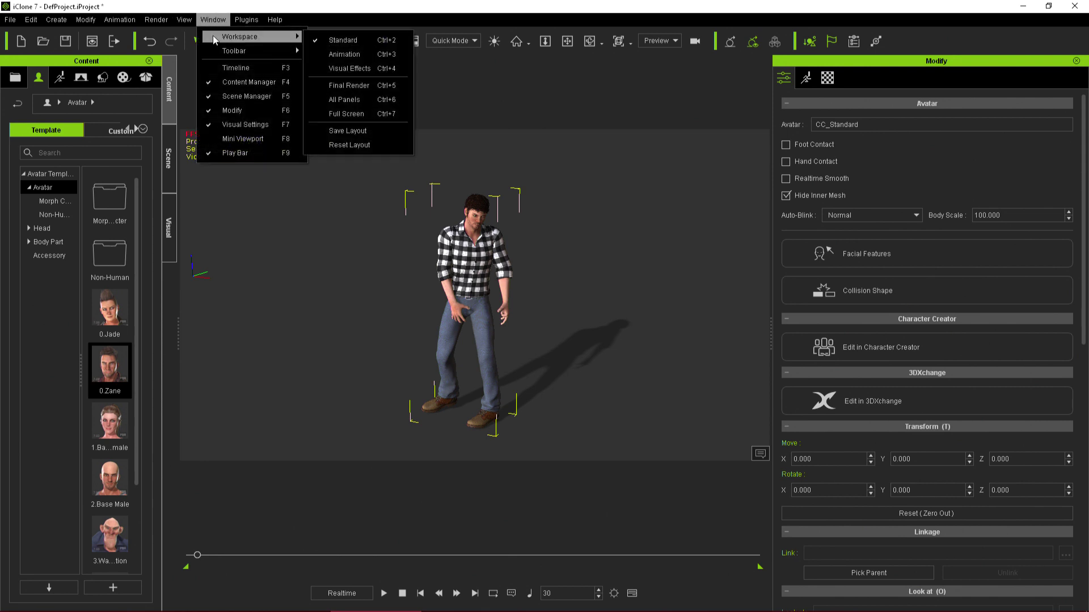
left_click(328, 55)
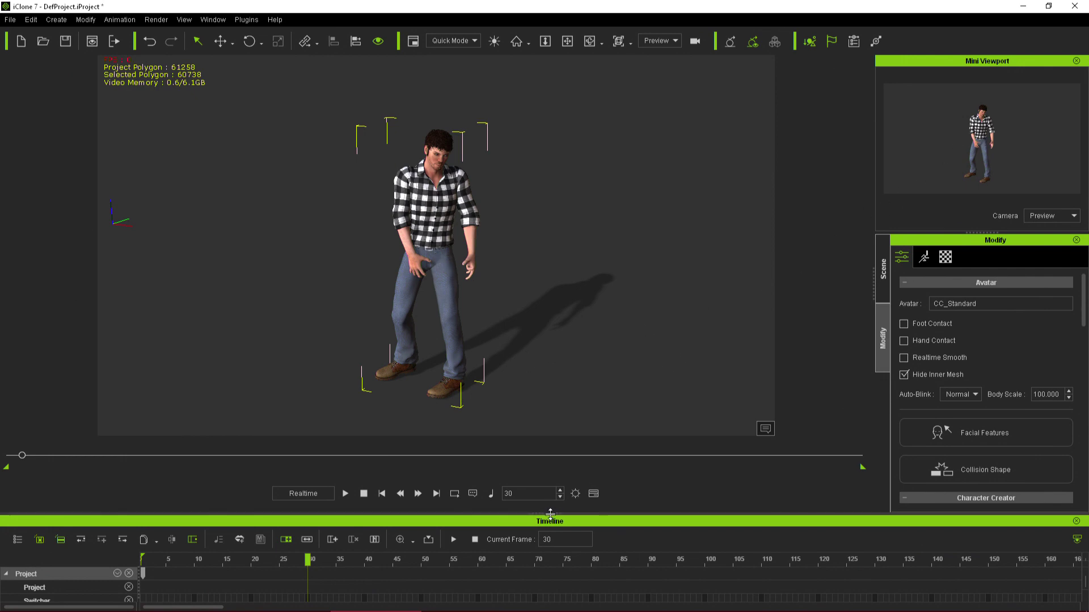
left_click_drag(550, 513, 559, 376)
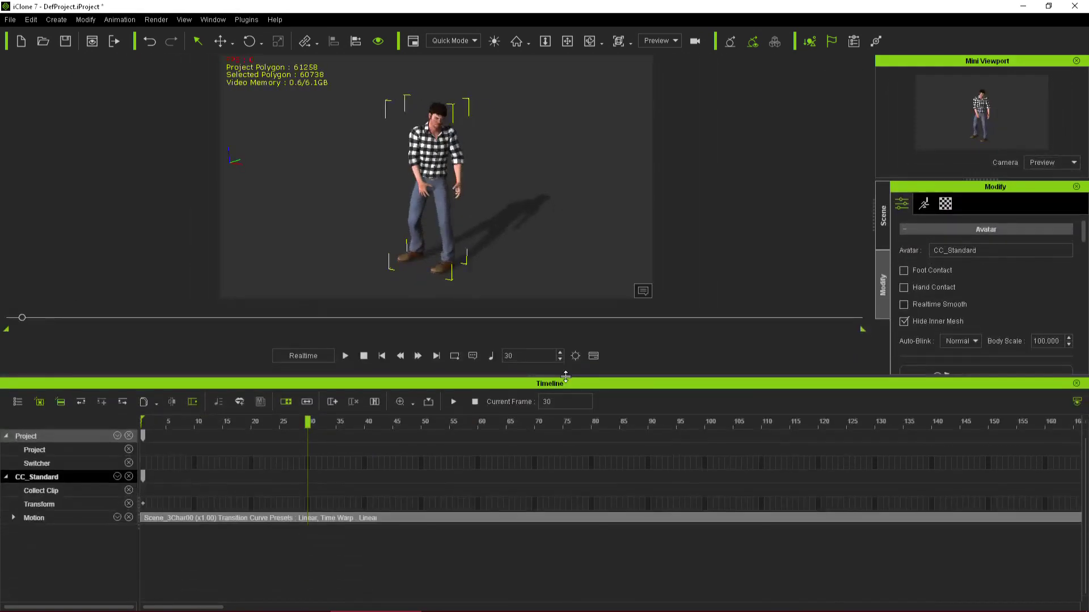
left_click(14, 518)
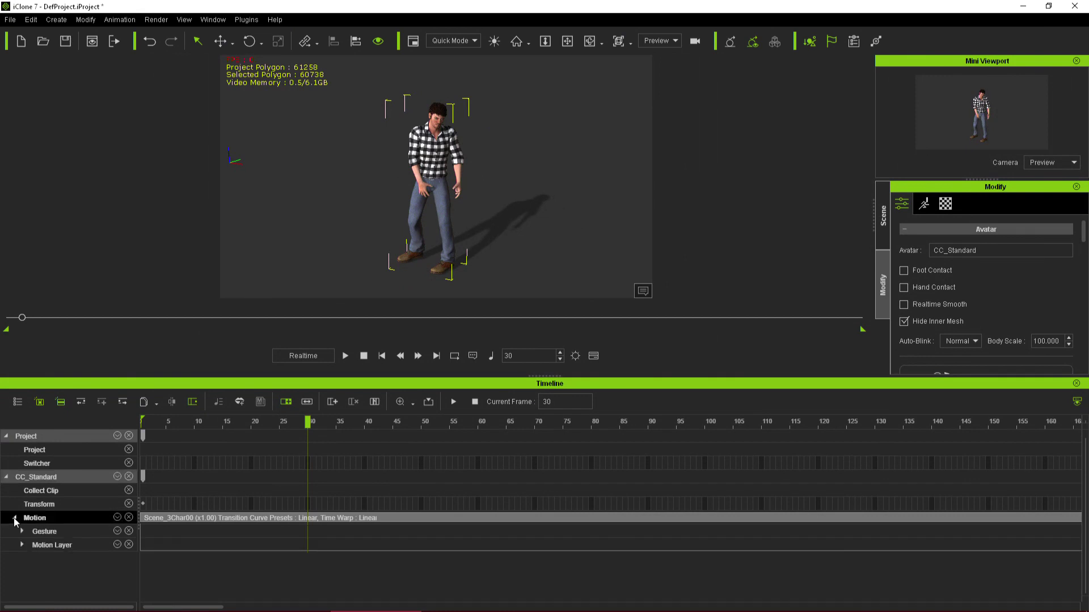
- Split the avatar's Scene_3Char00 motion clip at frame 3
left_click_drag(309, 424, 150, 428)
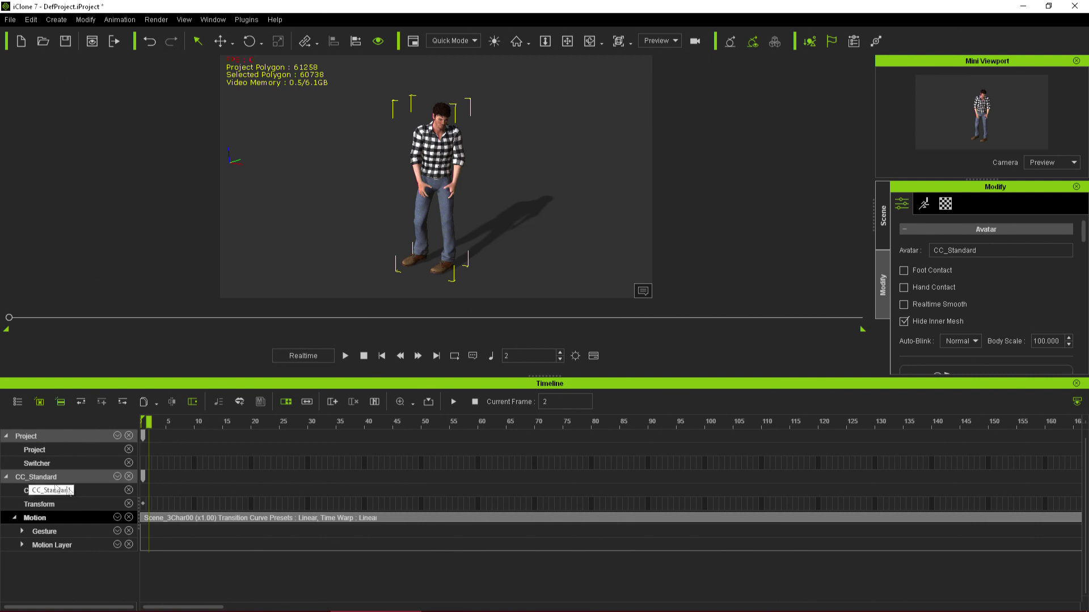
left_click(150, 518)
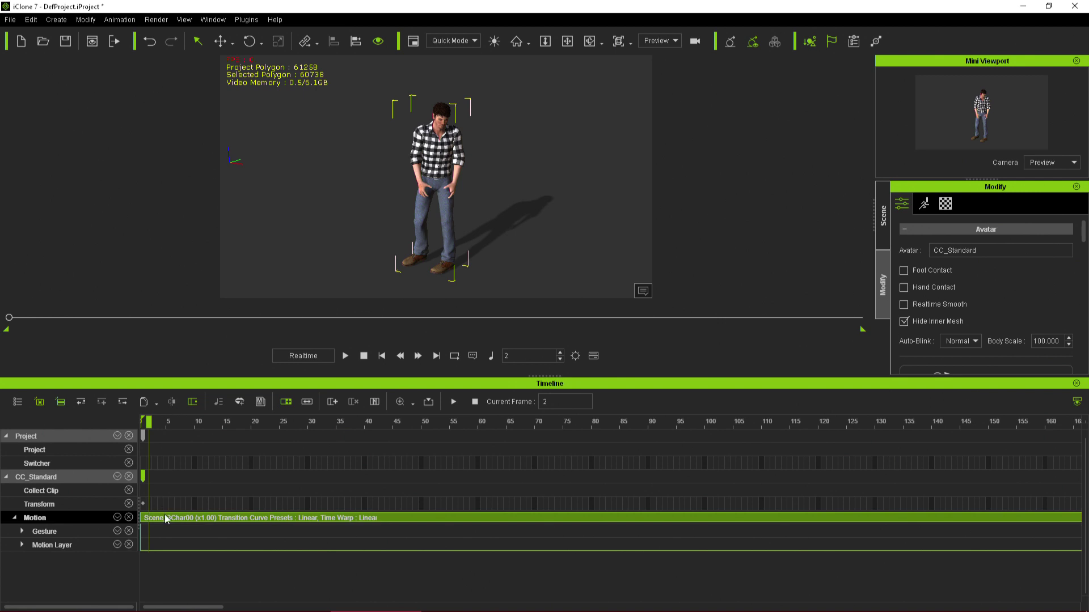
left_click(160, 423)
left_click_drag(158, 426, 154, 426)
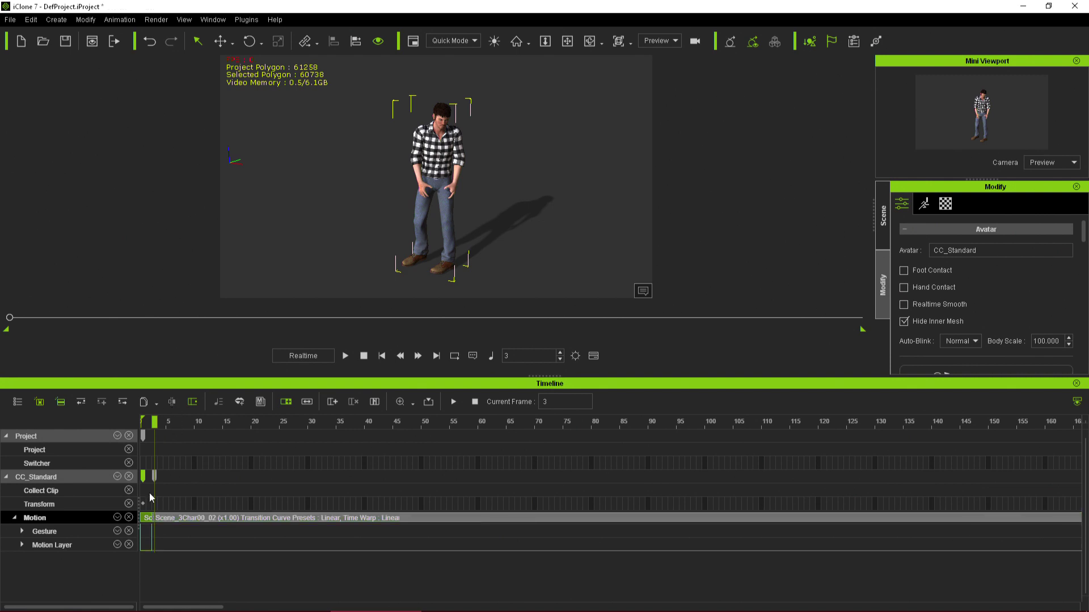
- Delete the short T-pose segment at the start of the Motion track
left_click(150, 423)
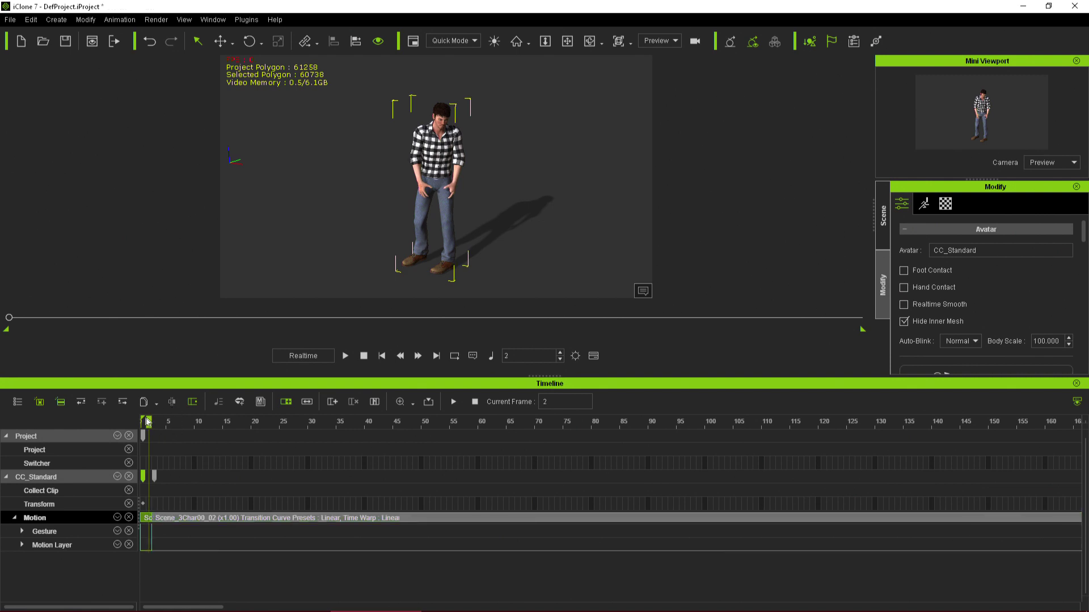
left_click(146, 520)
key("Delete")
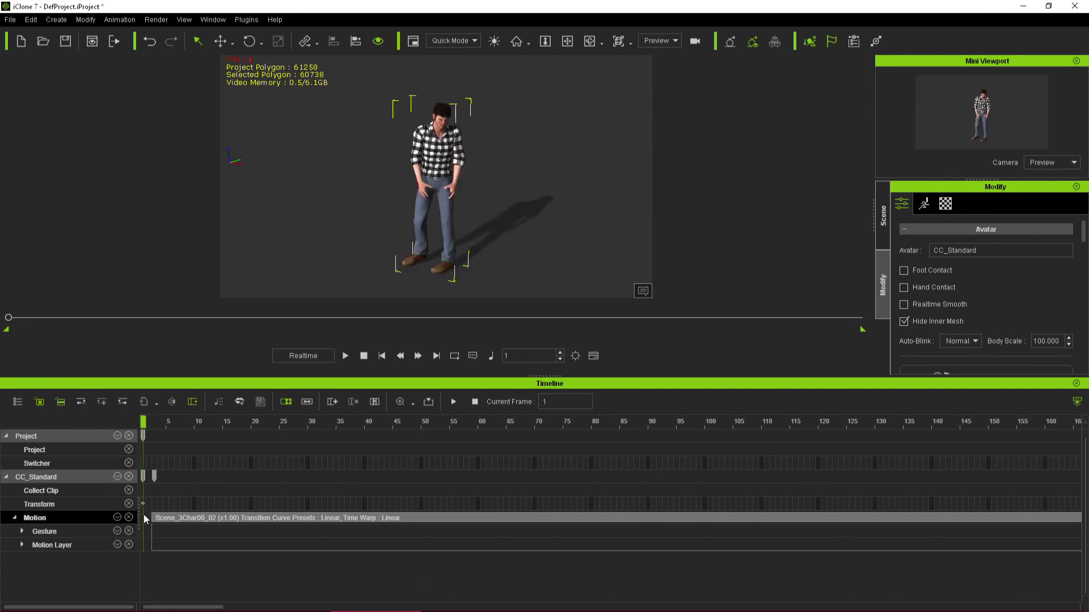
left_click(155, 477)
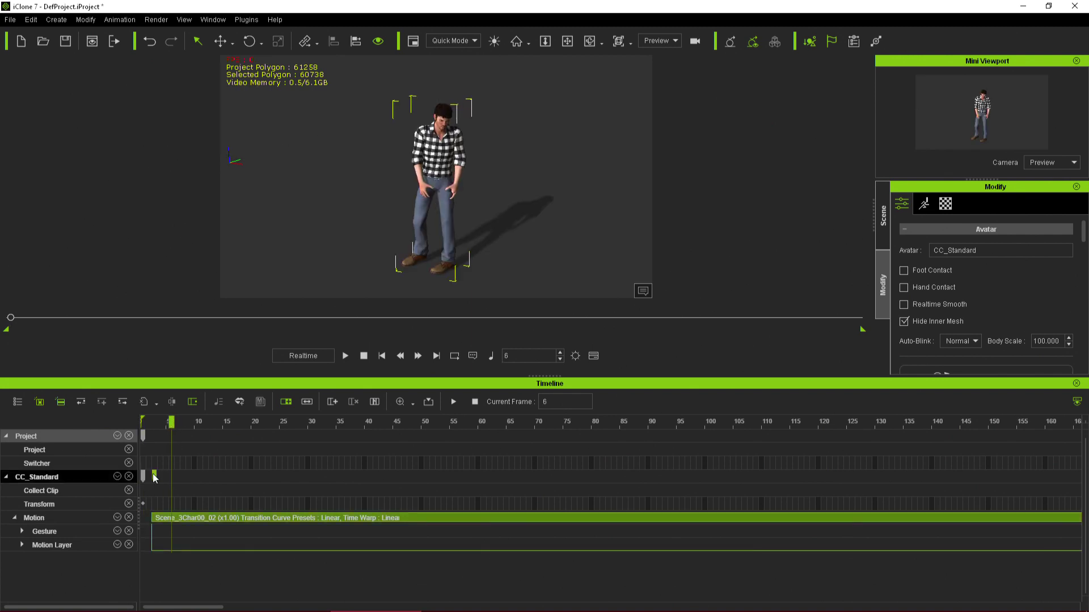
left_click(143, 503)
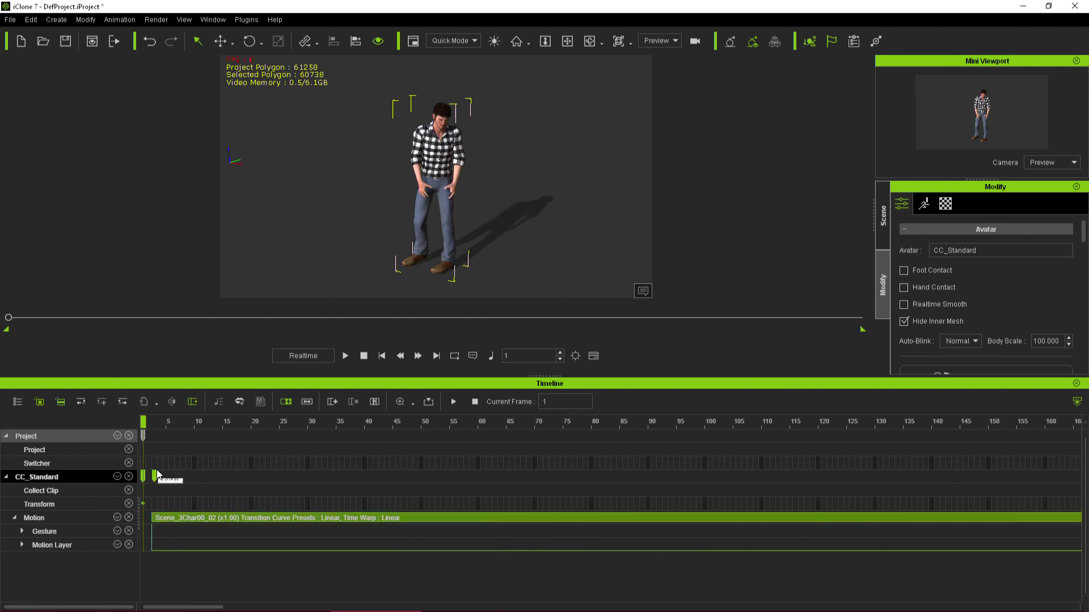
key("Delete")
key("ctrl+z")
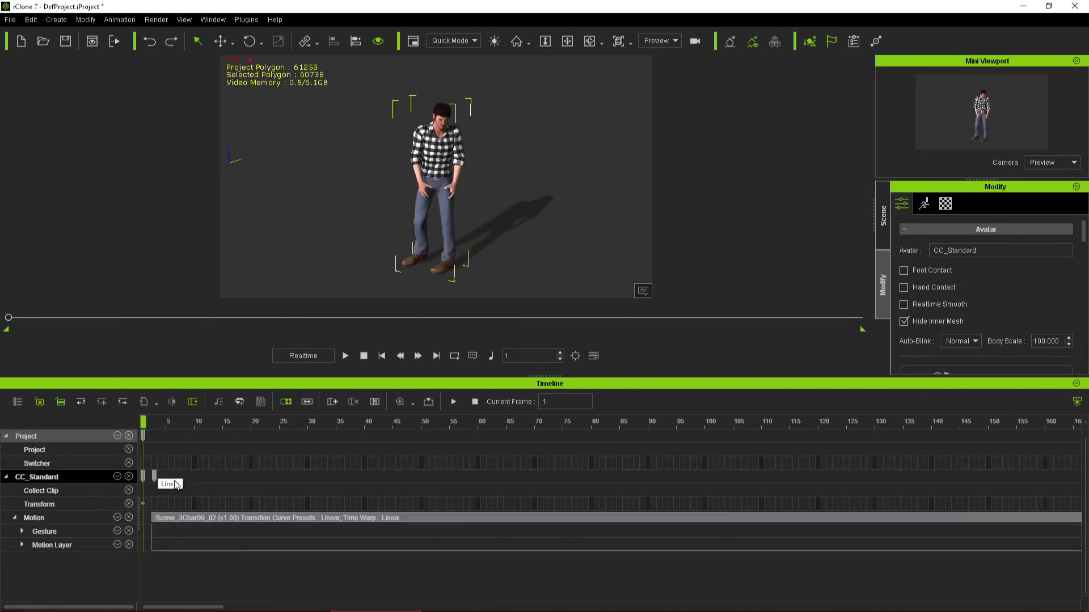
- Move the trimmed Scene_3Char00_02 motion clip back along its track so it starts at frame 1
left_click(143, 502)
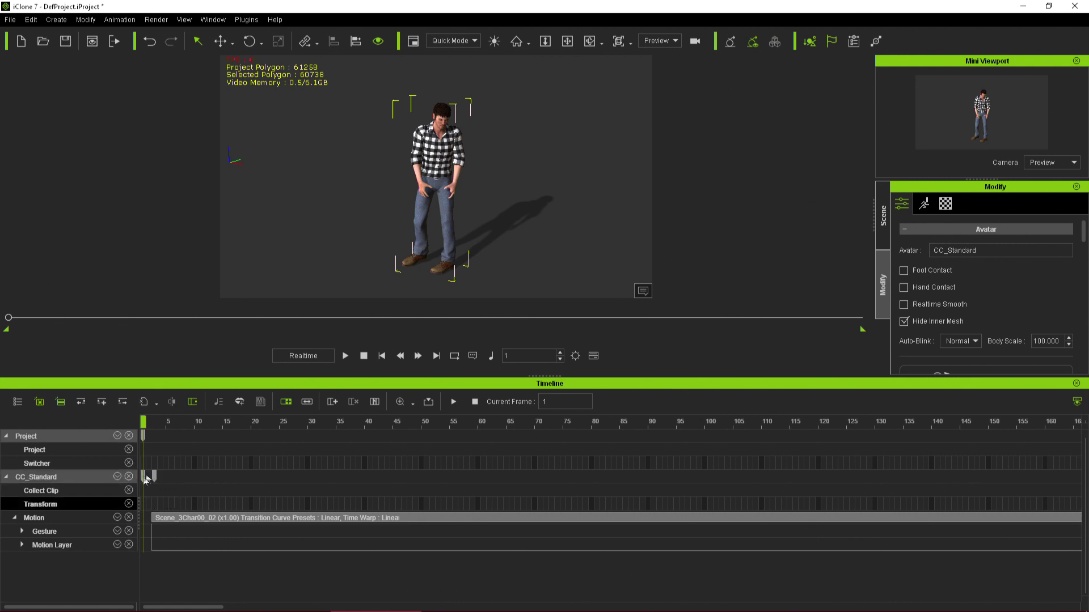
left_click(169, 519)
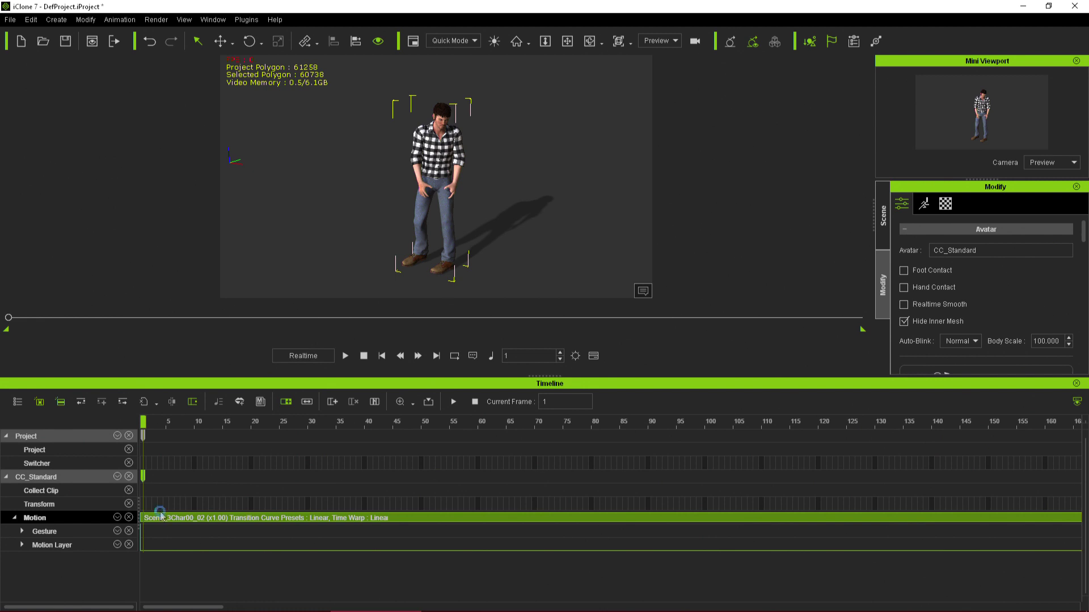
left_click(161, 517)
- Play the trimmed motion from the first frame and scrub through it to check the avatar's performance
left_click_drag(160, 422, 120, 419)
left_click(453, 401)
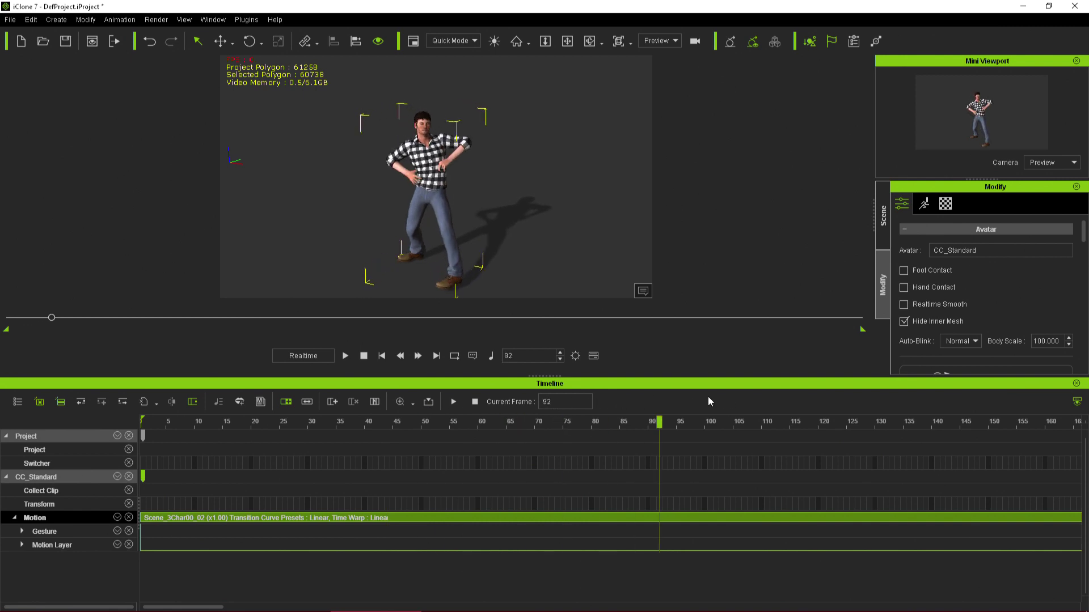
left_click_drag(973, 414, 587, 426)
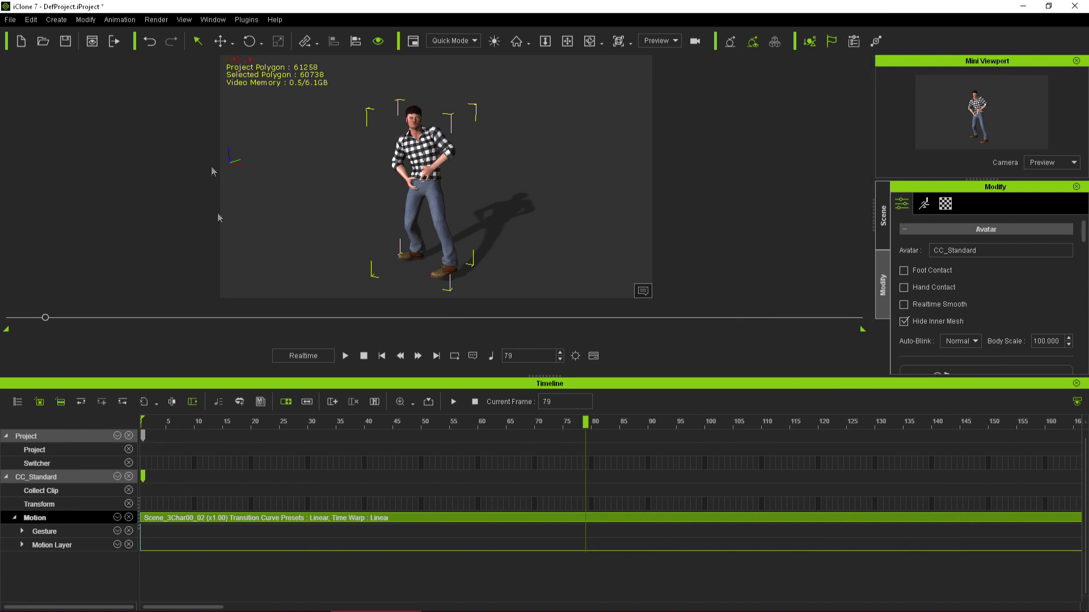
- Open the Curve Editor plug-in for the avatar's motion clip
right_click(190, 523)
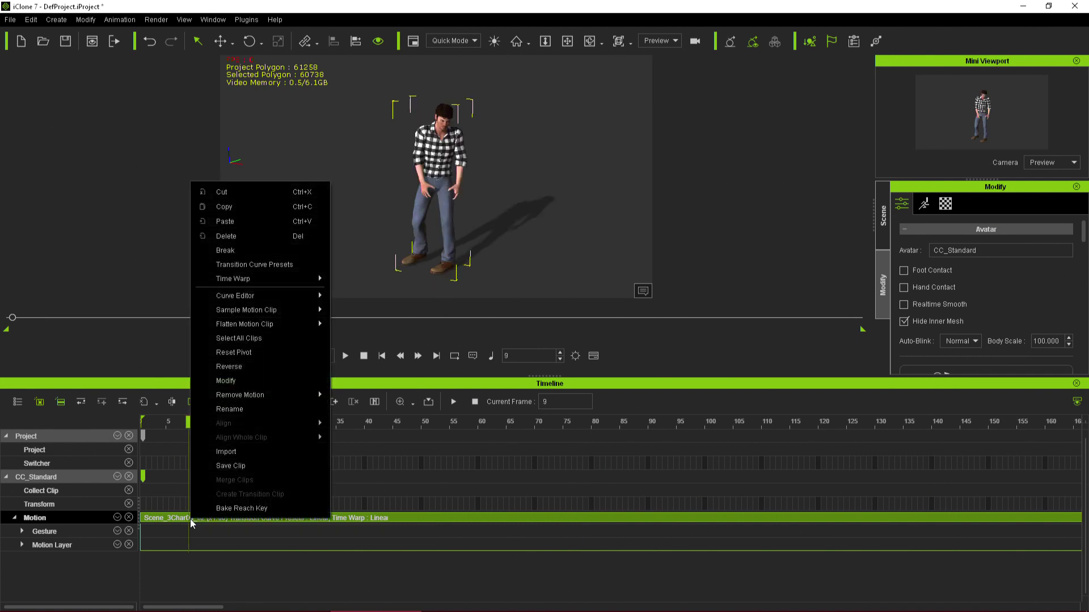
mouse_move(308, 299)
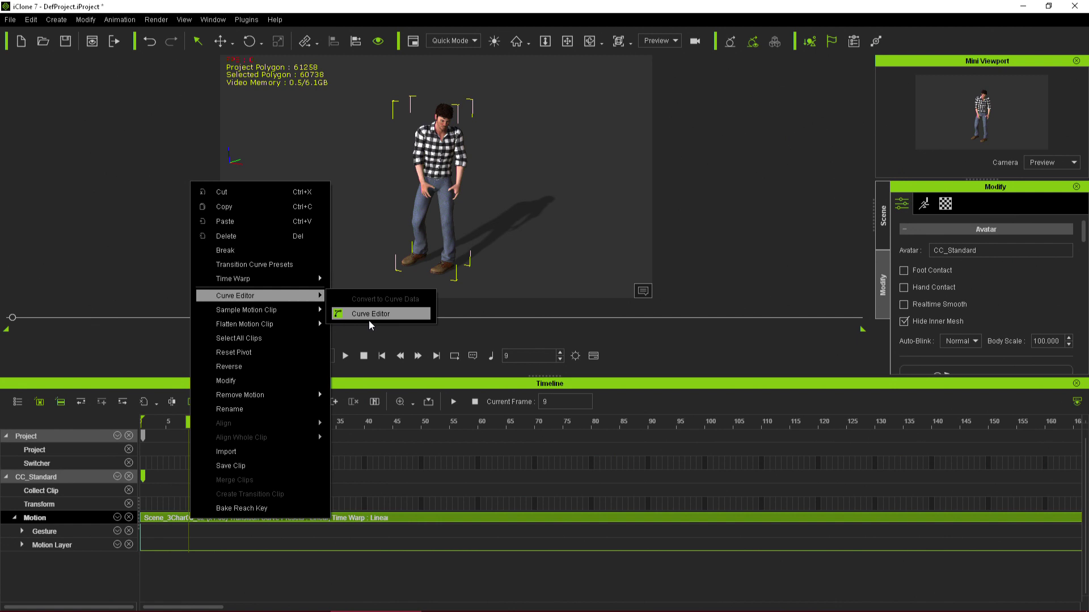
left_click(244, 20)
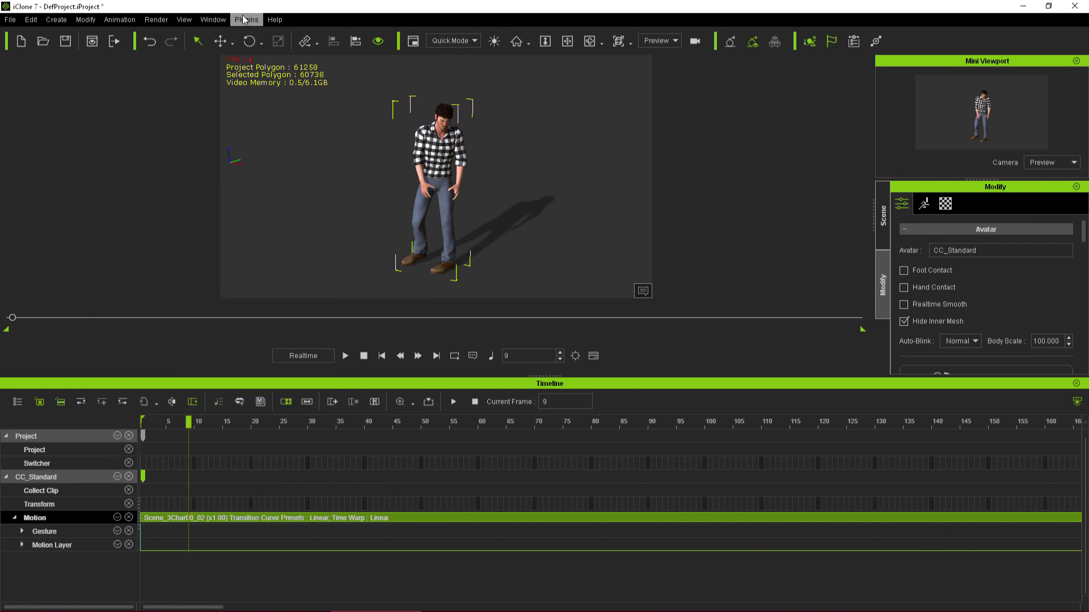
left_click(244, 19)
mouse_move(253, 51)
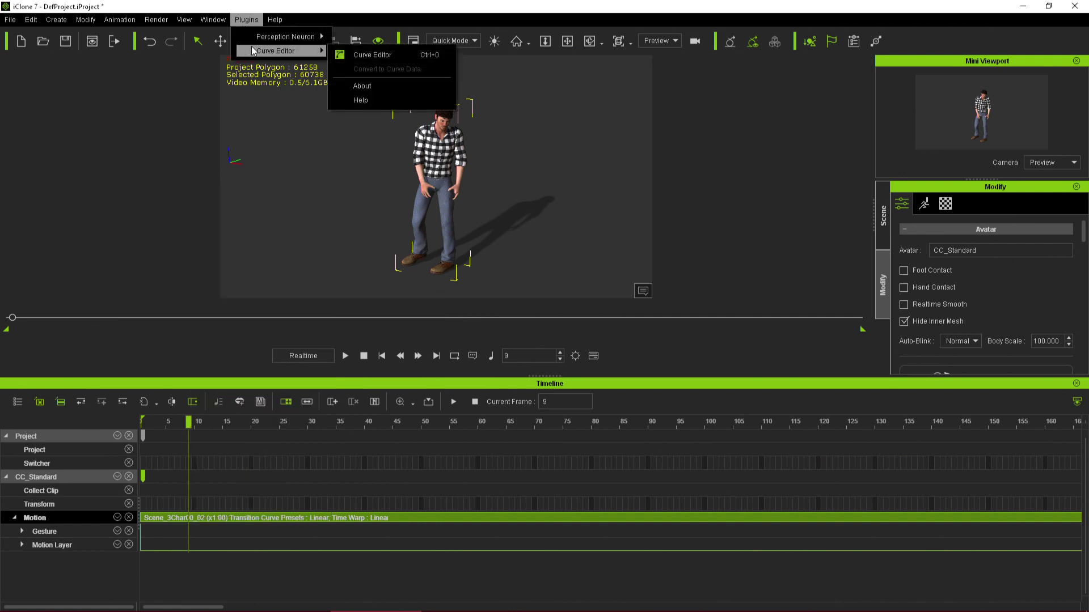
left_click(340, 55)
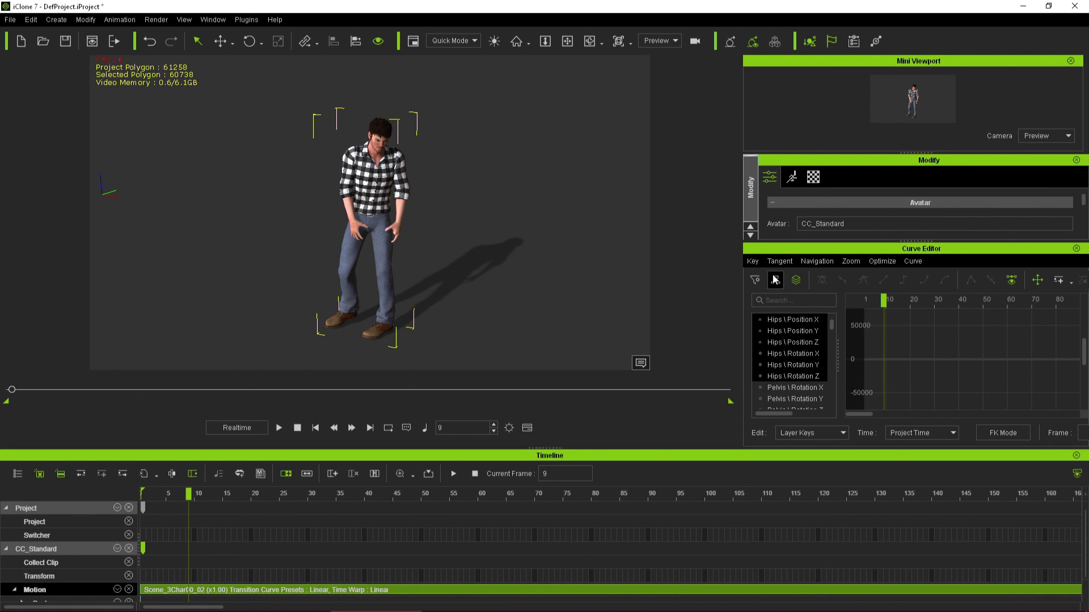
- Close the Mini Viewport, dock the Curve Editor together with Scene and Modify, and enlarge the Curve Editor and timeline areas
left_click(1070, 61)
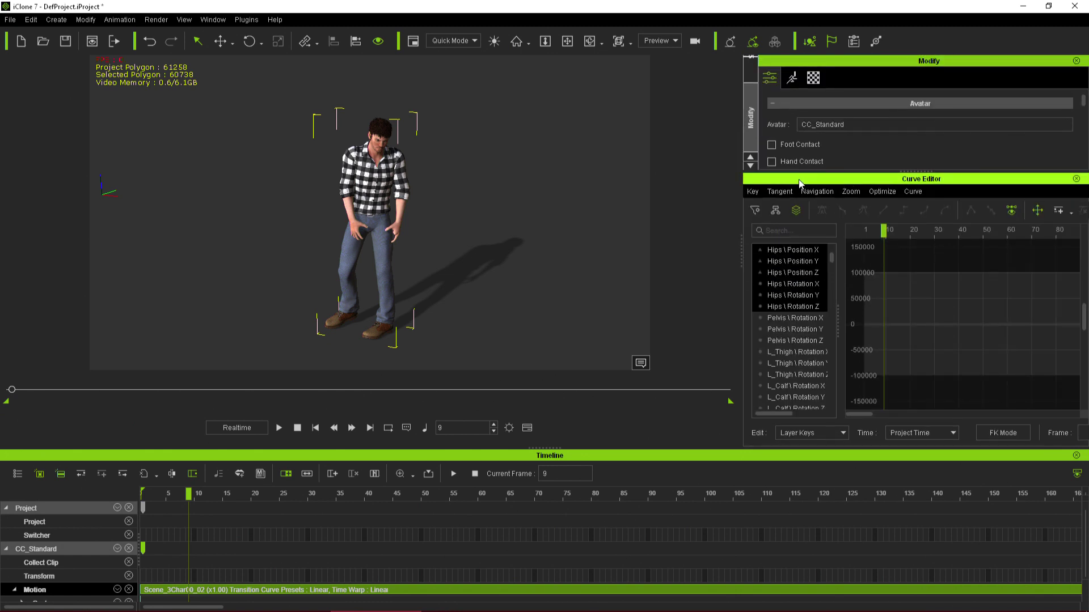
left_click_drag(800, 182, 831, 148)
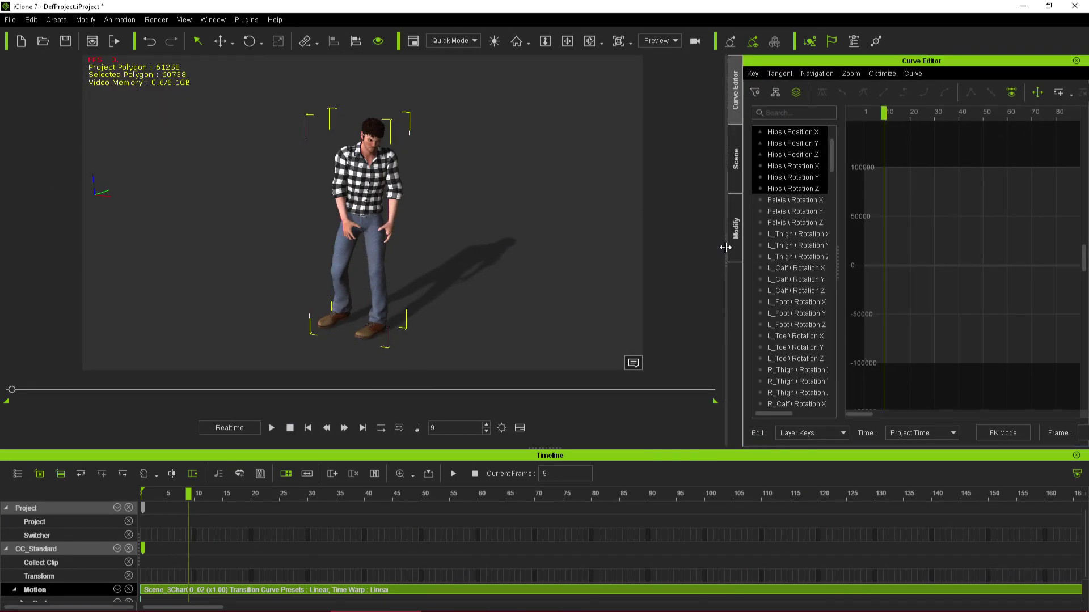
left_click_drag(724, 244, 569, 235)
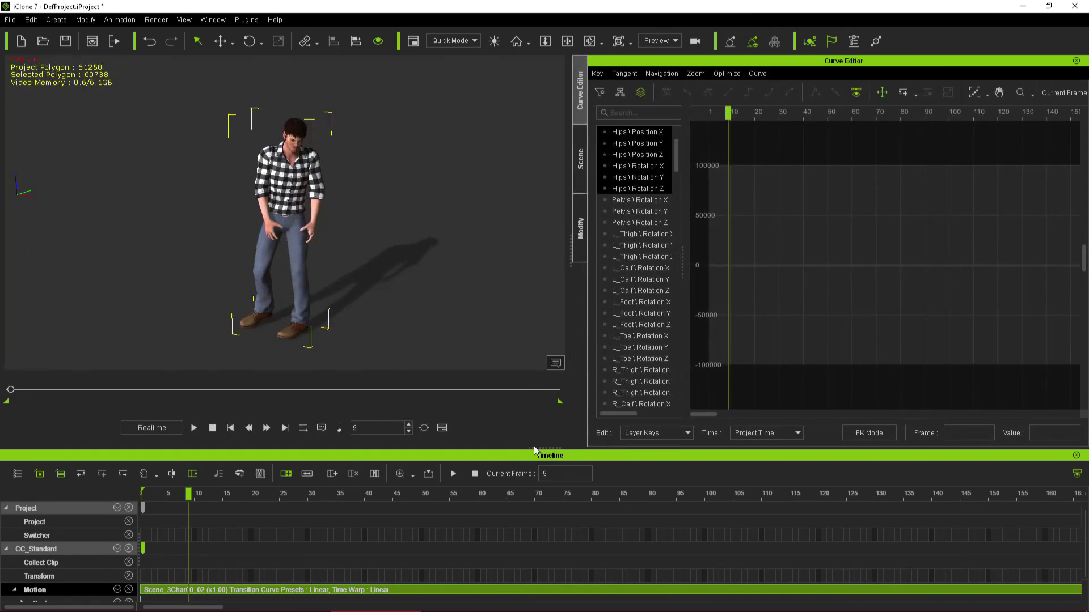
left_click_drag(537, 449, 561, 389)
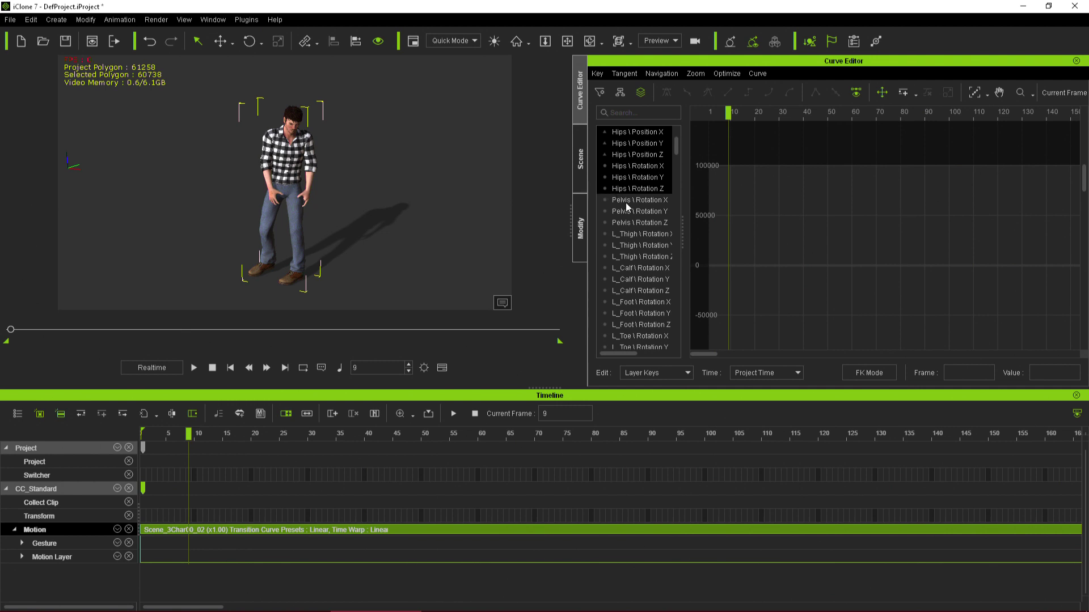
- Sample the avatar's motion clip into editable keys for the Torso part only
left_click_drag(678, 149, 703, 129)
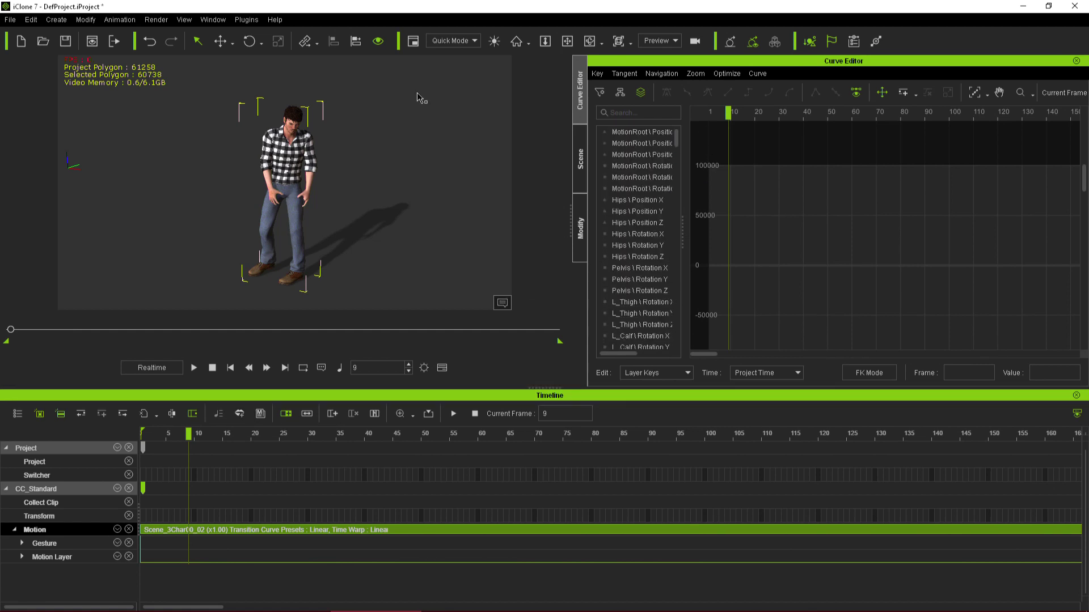
mouse_move(677, 141)
left_mouse_down()
mouse_move(678, 230)
mouse_move(677, 136)
left_mouse_up()
right_click(172, 533)
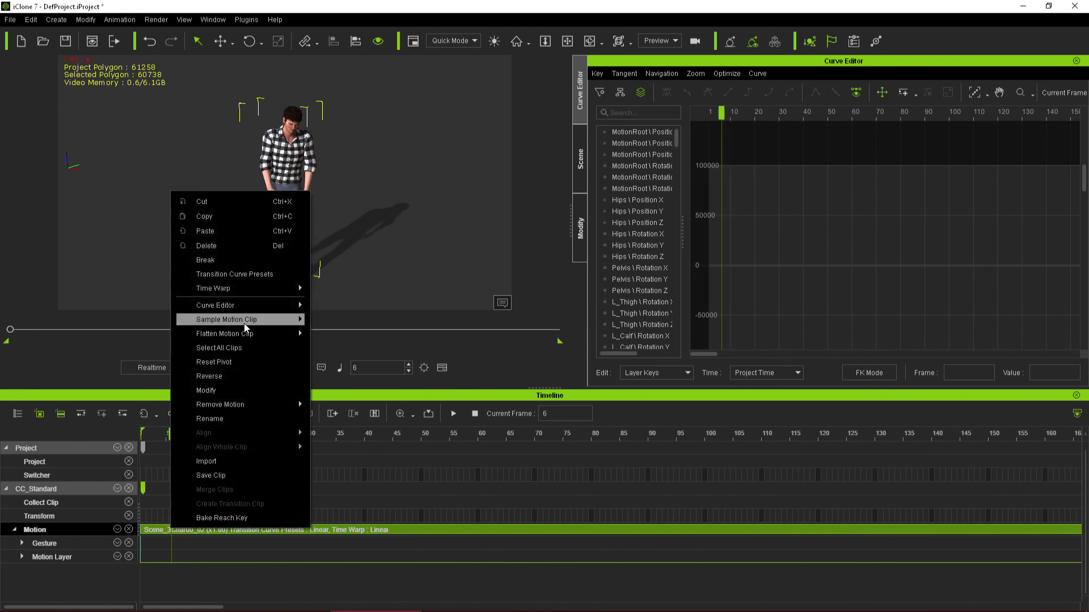
mouse_move(245, 327)
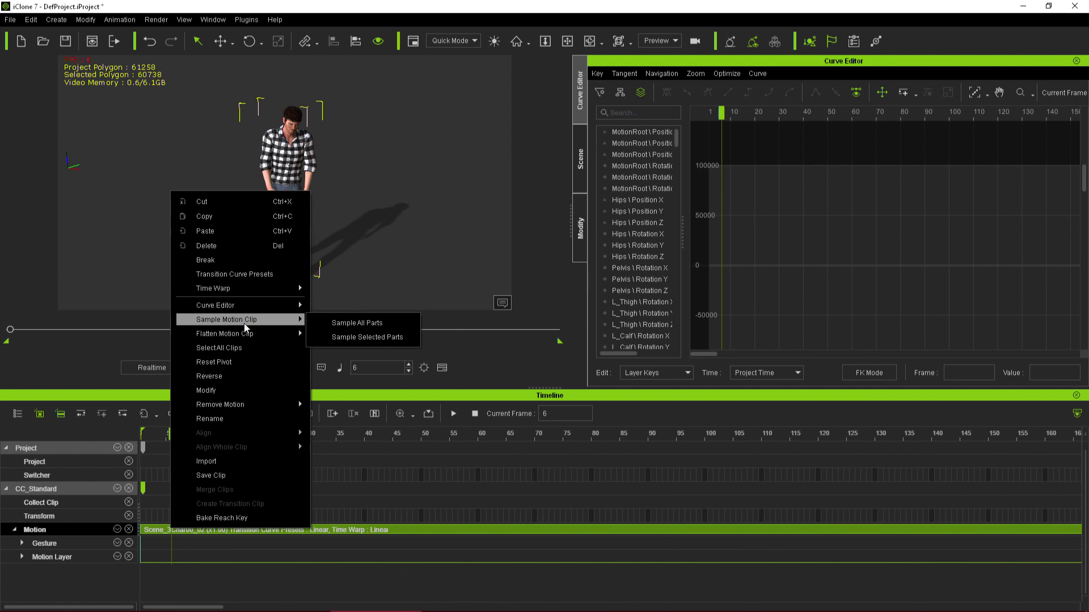
left_click(333, 337)
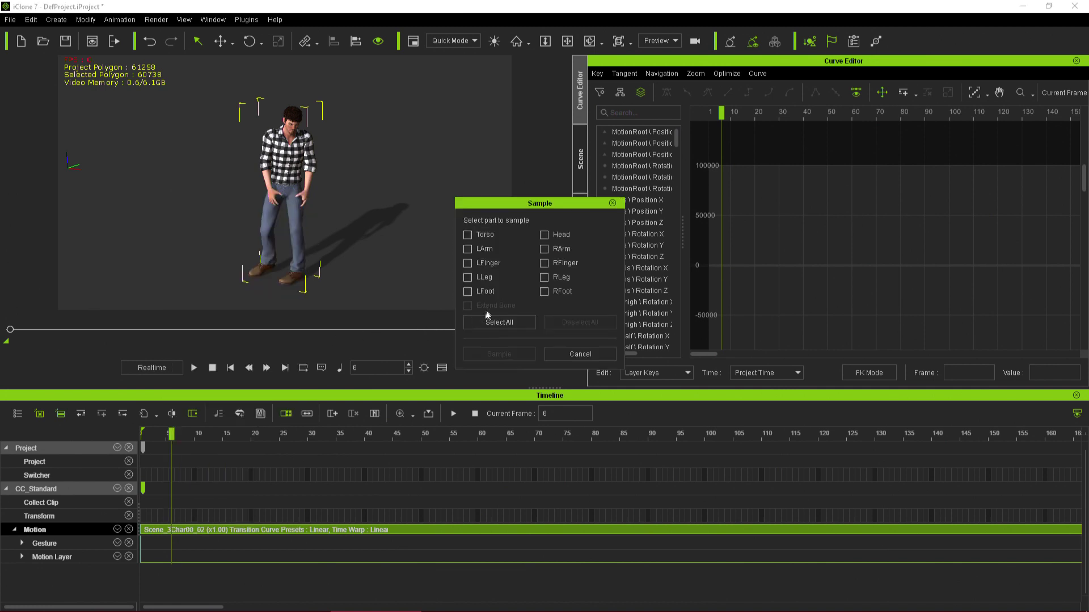
left_click(468, 236)
left_click(504, 355)
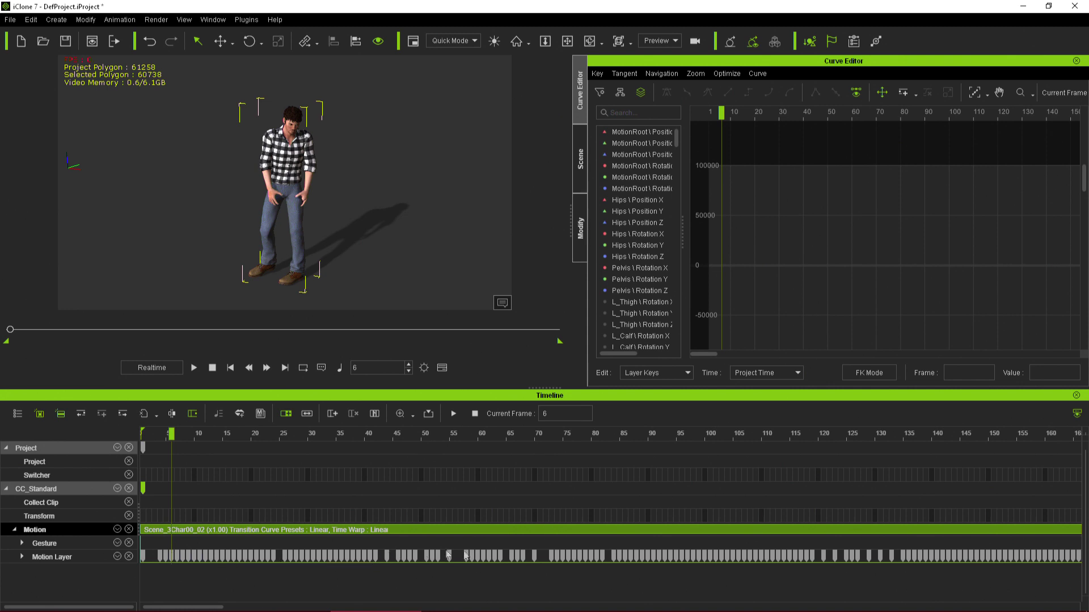
- Expand the Motion Layer track and examine which body-part tracks and curves hold sampled keys
left_click(22, 557)
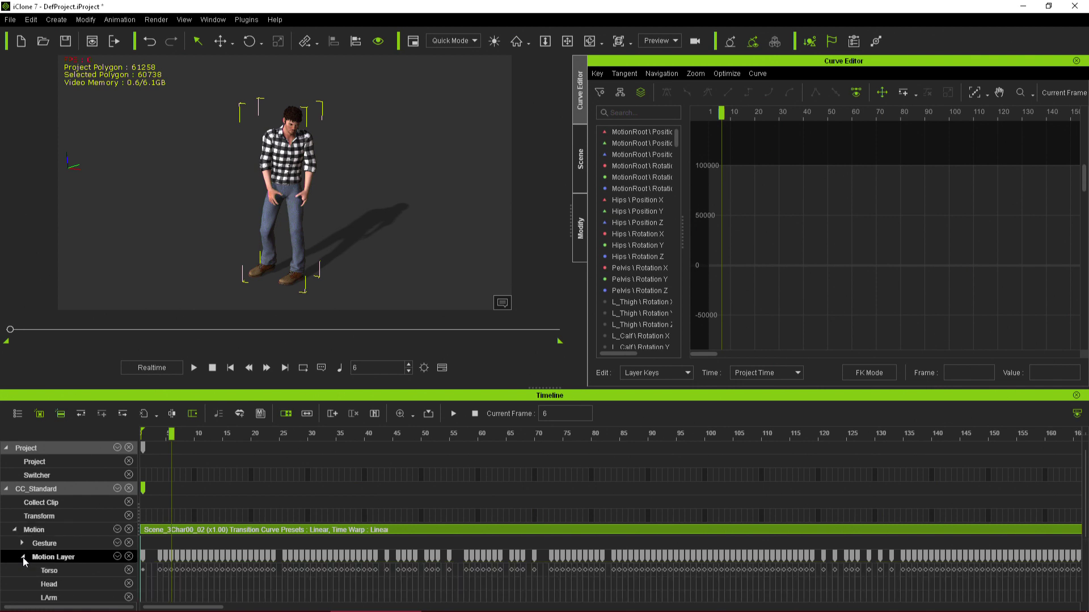
scroll(212, 525, "down", 3)
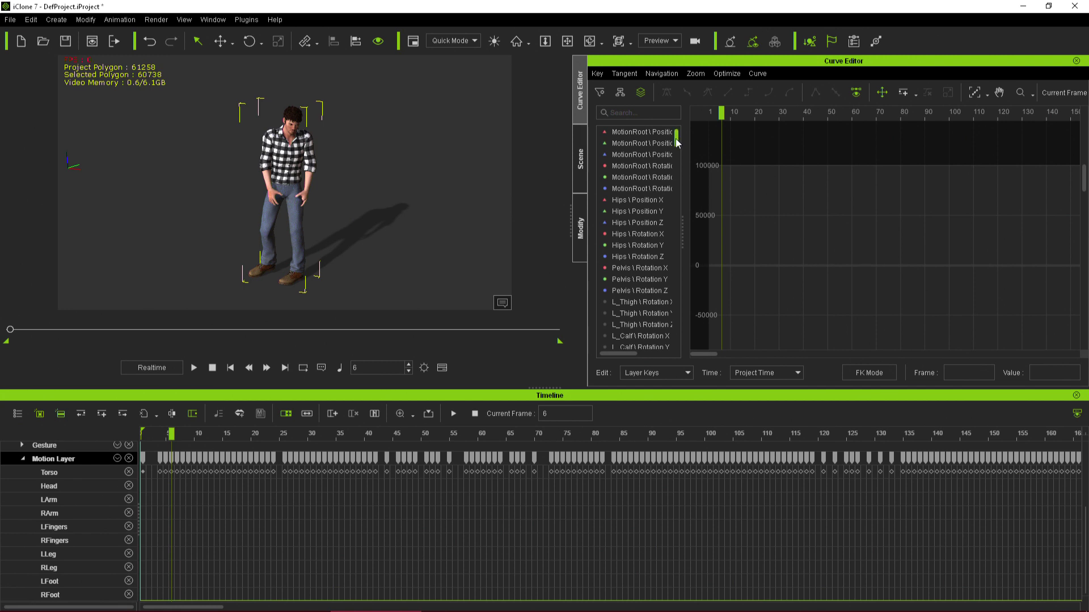
left_click_drag(676, 139, 676, 153)
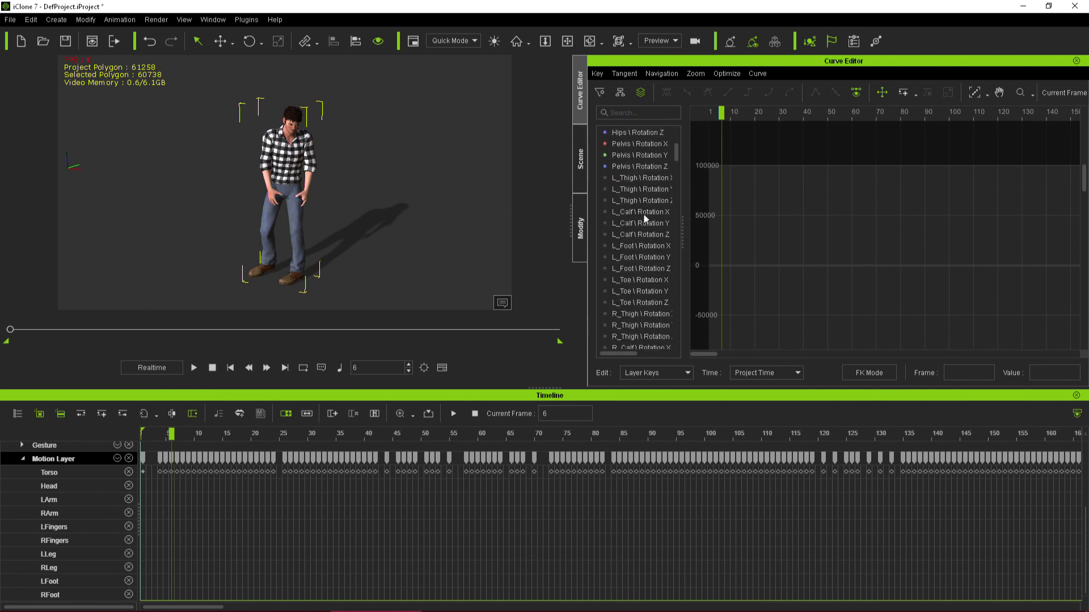
scroll(648, 205, "up", 3)
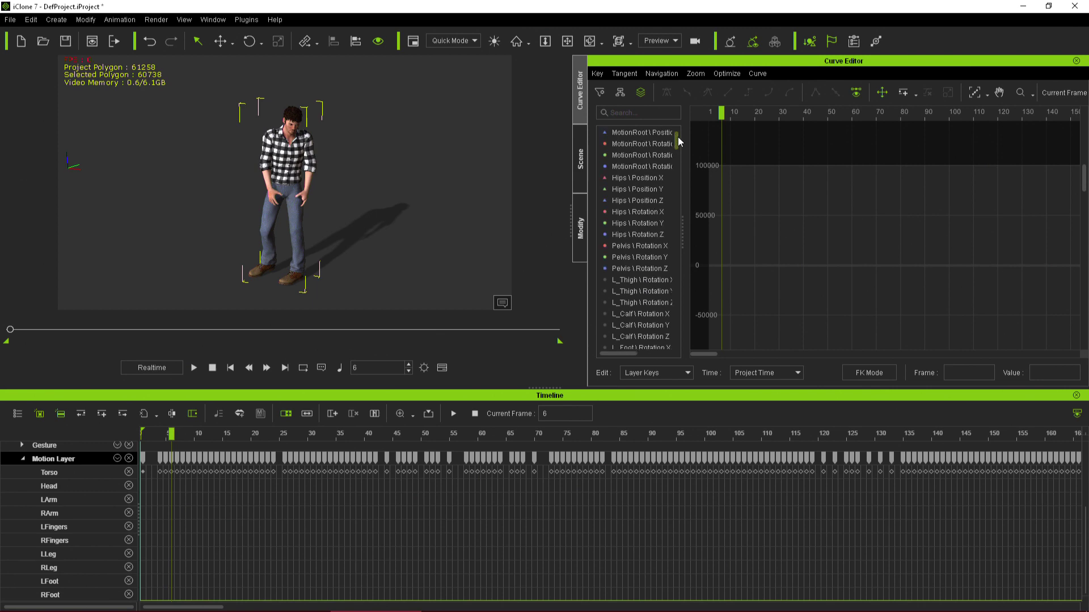
left_click_drag(678, 141, 706, 130)
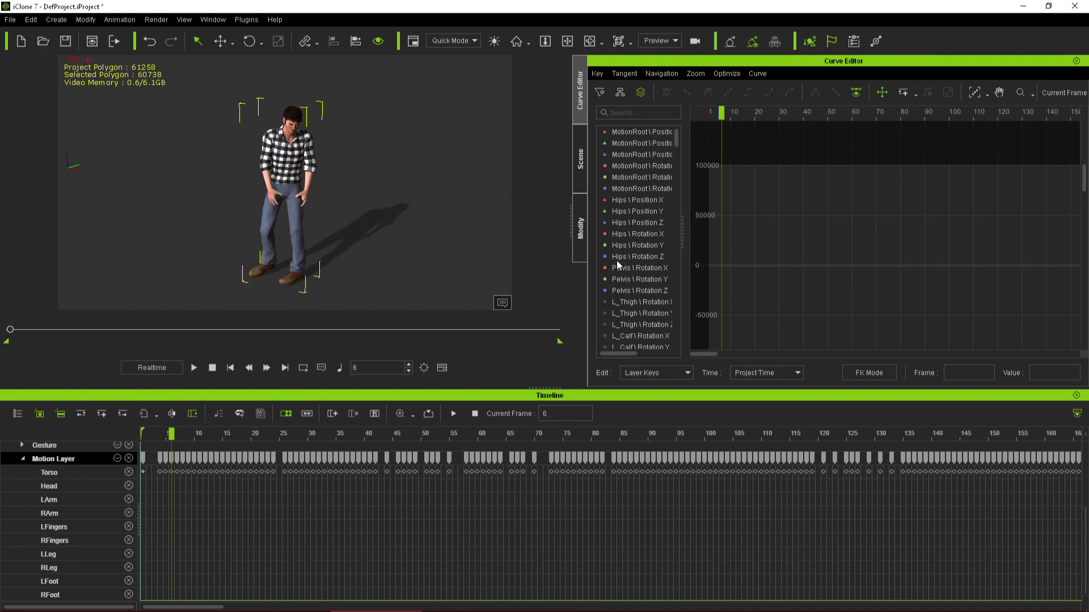
- Examine the sampled Hips position, Hips rotation and Pelvis rotation curves one after another in the graph
left_click(634, 212)
left_click(639, 223)
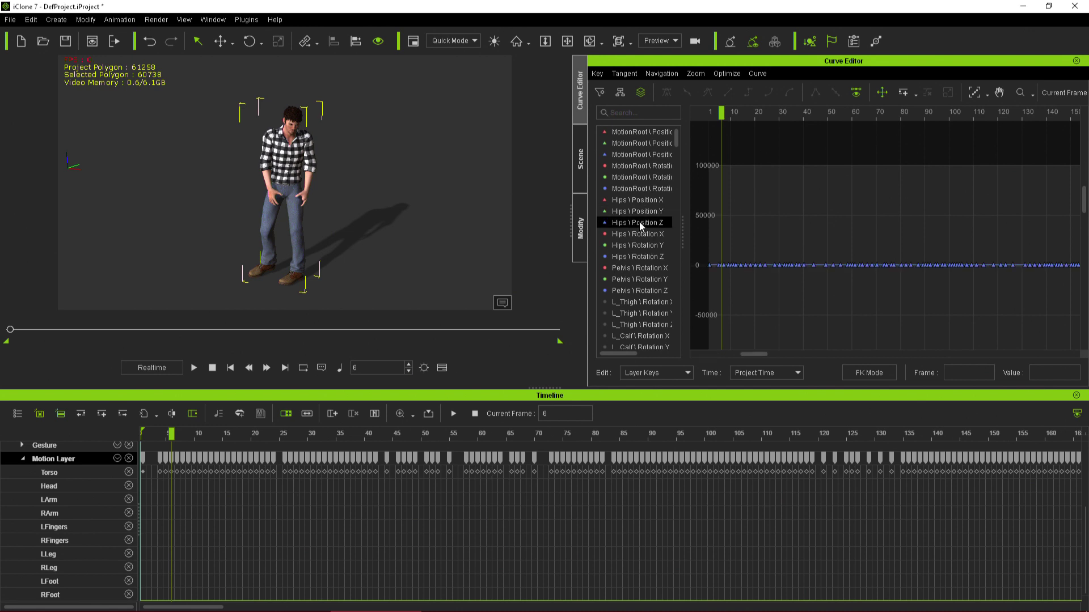
scroll(751, 237, "up", 5)
scroll(754, 237, "down", 5)
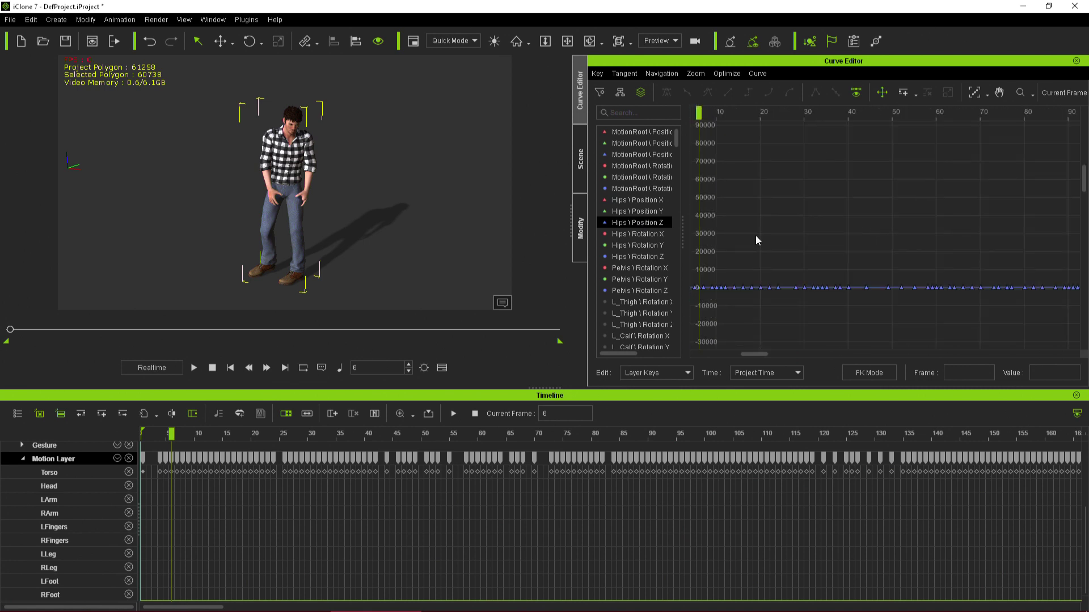
left_click(634, 201)
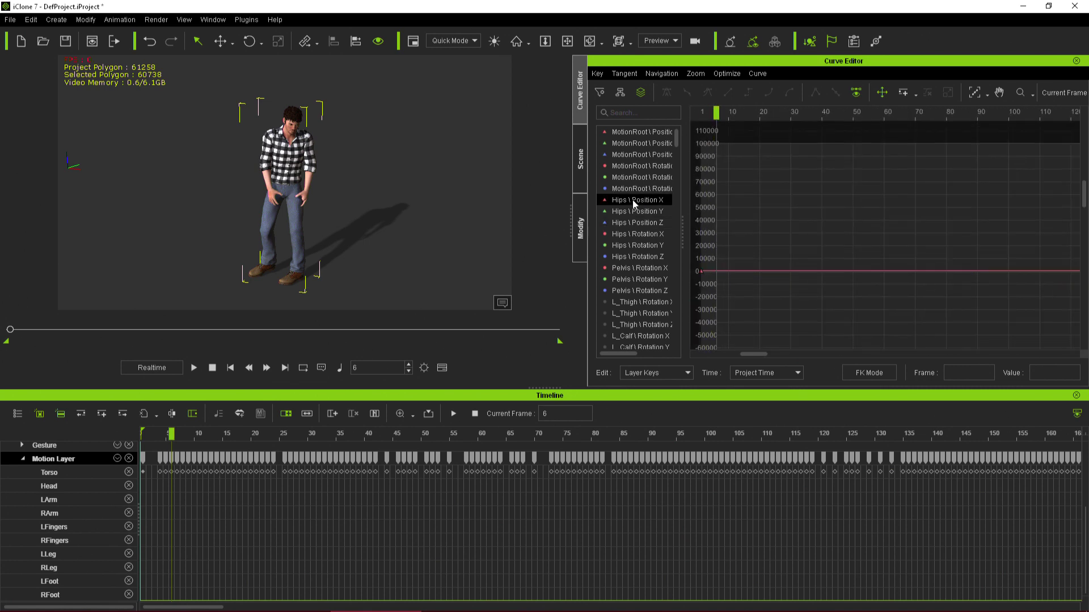
left_click(641, 234)
left_click(643, 248)
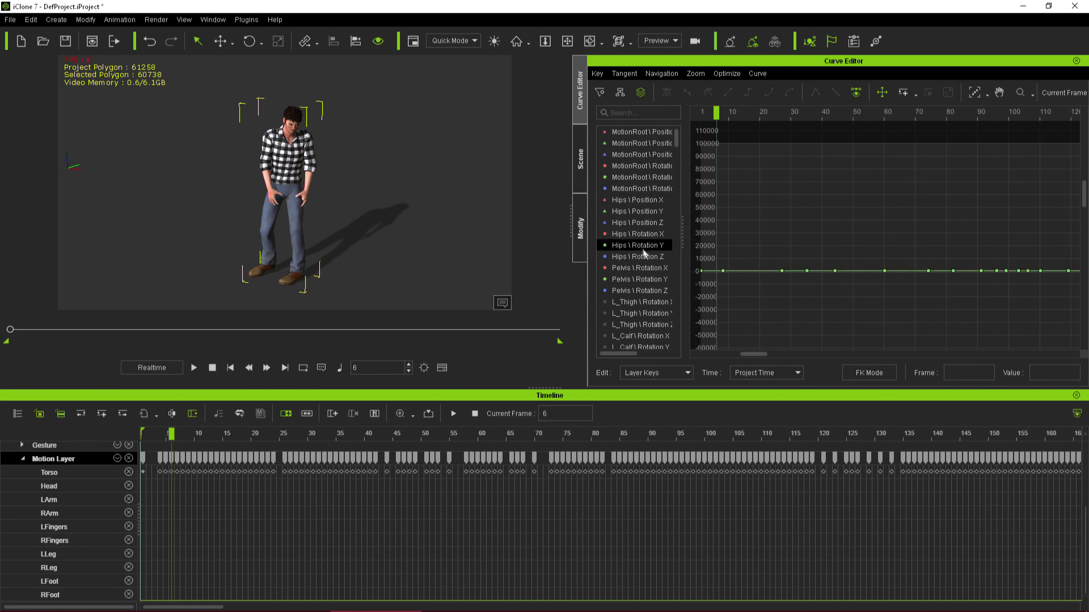
left_click(645, 258)
left_click(647, 267)
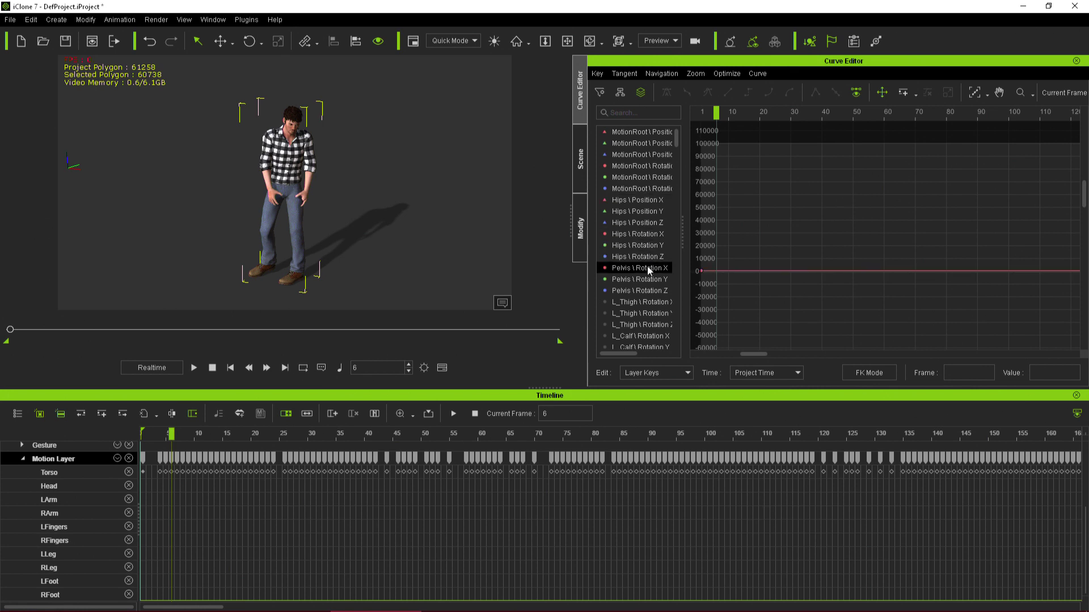
left_click(648, 280)
left_click(645, 292)
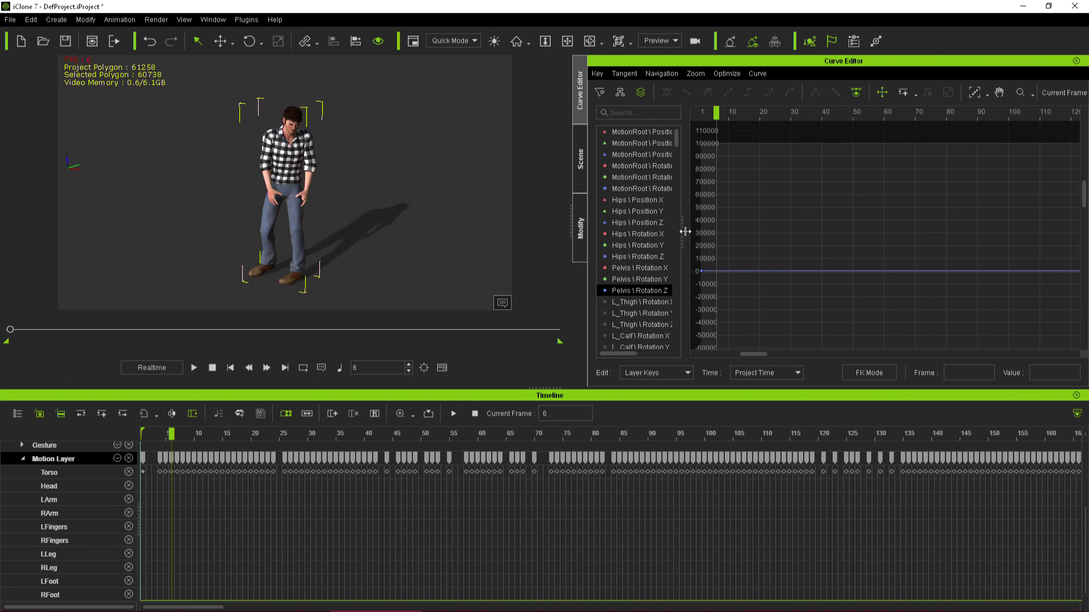
- Widen the Curve Editor's track list, move the playhead to frame 19 and zoom the graph out over several hundred frames
left_click_drag(682, 231, 702, 230)
left_click_drag(207, 440, 245, 440)
scroll(858, 248, "down", 6)
scroll(867, 246, "down", 3)
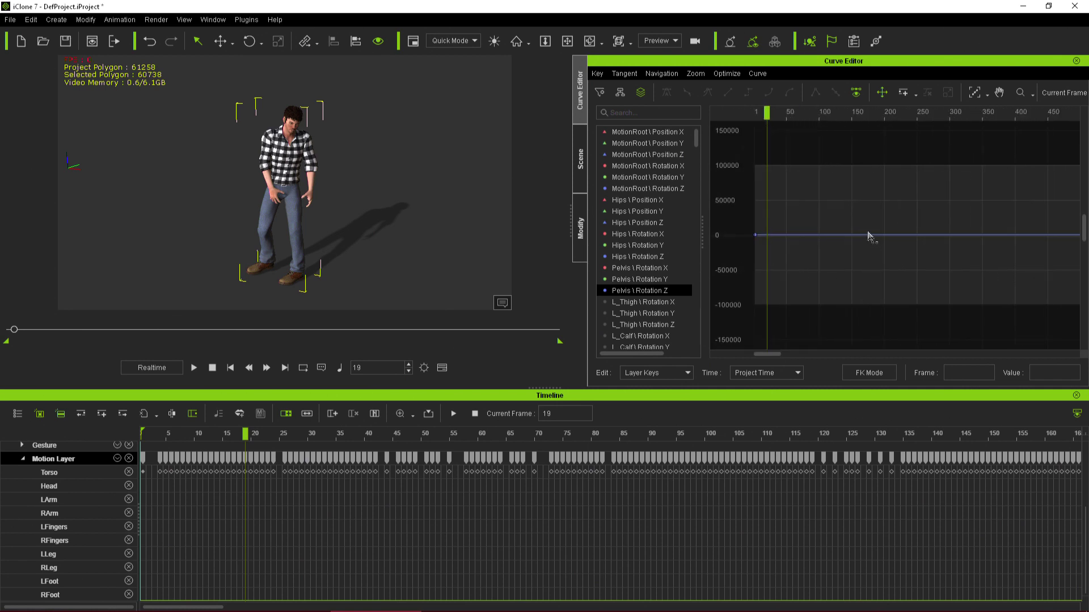
mouse_move(830, 194)
middle_mouse_down()
mouse_move(800, 196)
mouse_move(843, 194)
middle_mouse_up()
left_click(598, 74)
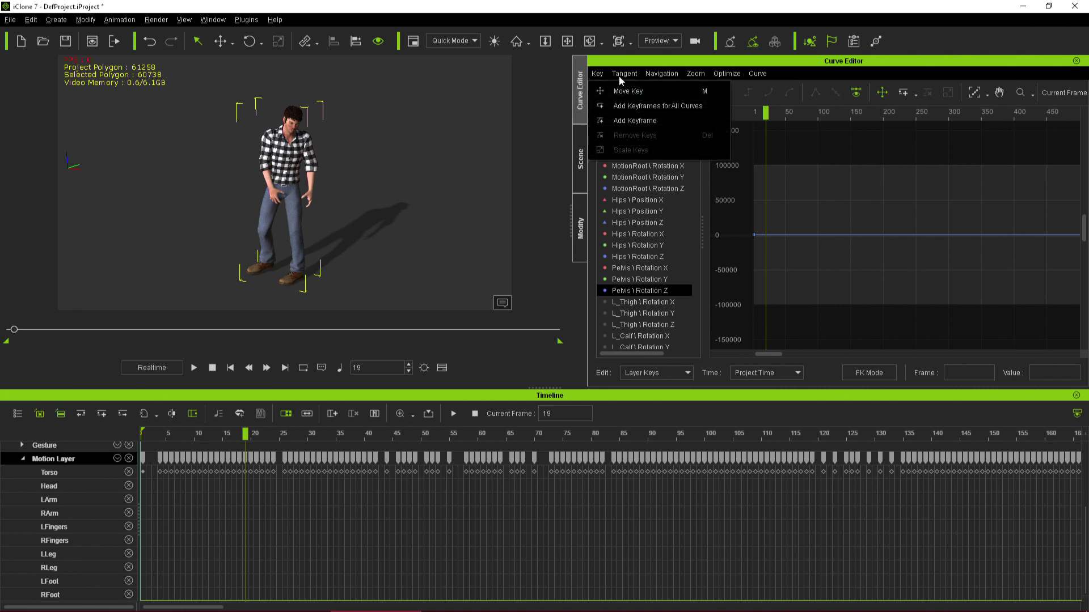
left_click(597, 74)
left_click(695, 73)
left_click(695, 74)
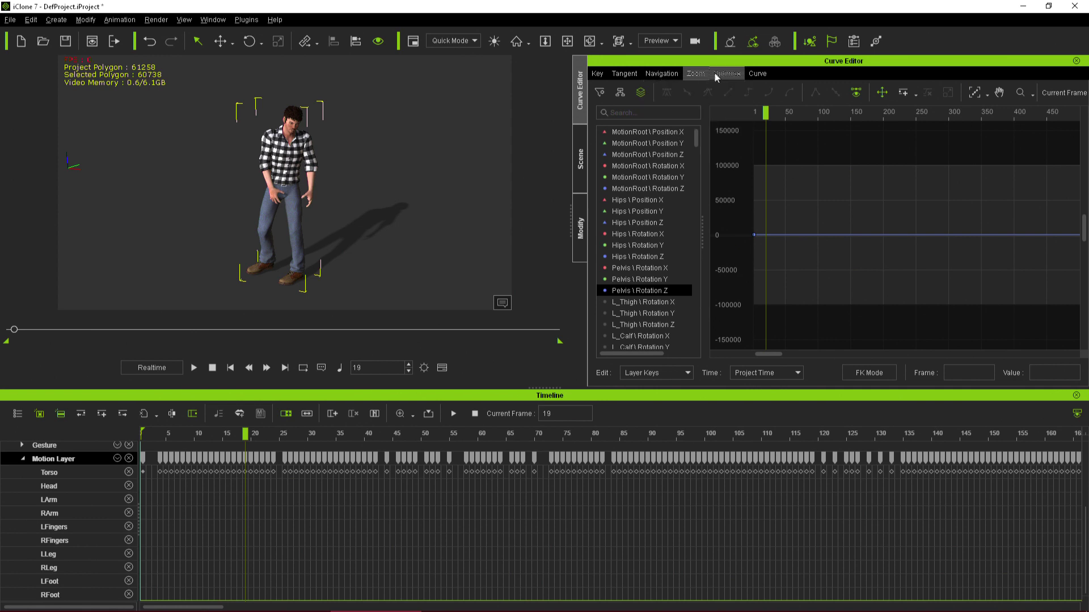
left_click(726, 74)
left_click(752, 76)
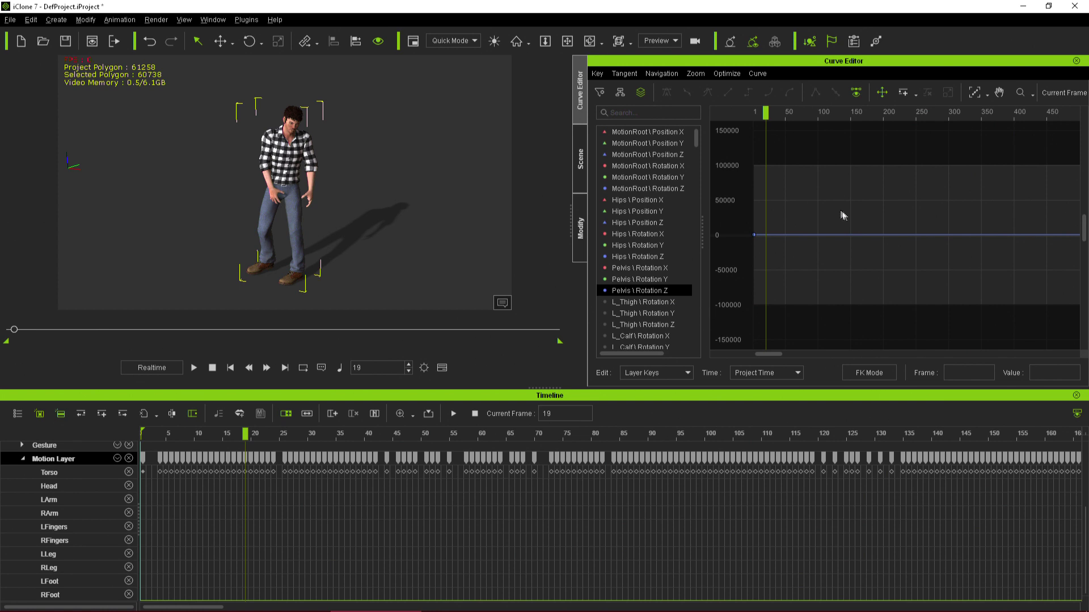
mouse_move(829, 208)
middle_mouse_down()
mouse_move(913, 209)
mouse_move(846, 219)
middle_mouse_up()
scroll(822, 207, "up", 4)
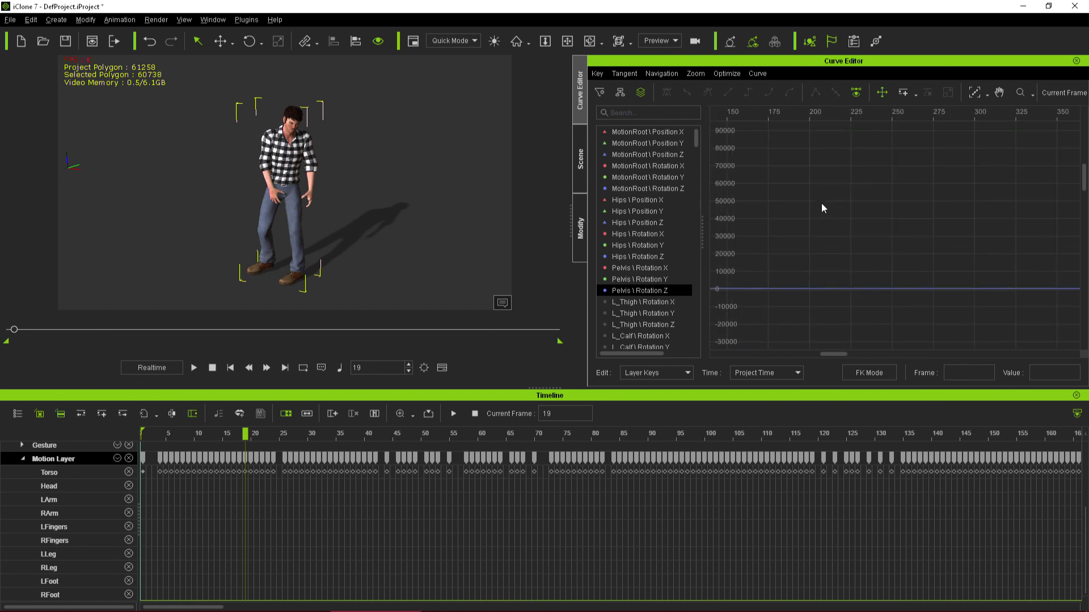
scroll(822, 208, "down", 4)
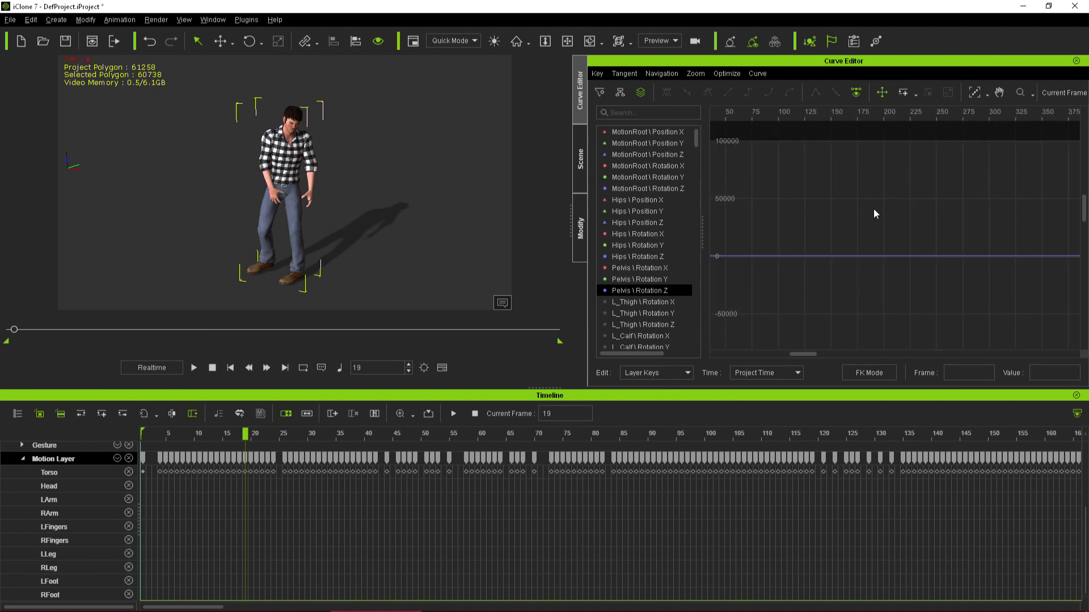
- Display the Hips Rotation Z curve, frame its keys between about frames 60 and 140, and view the curve's full length
left_click(652, 278)
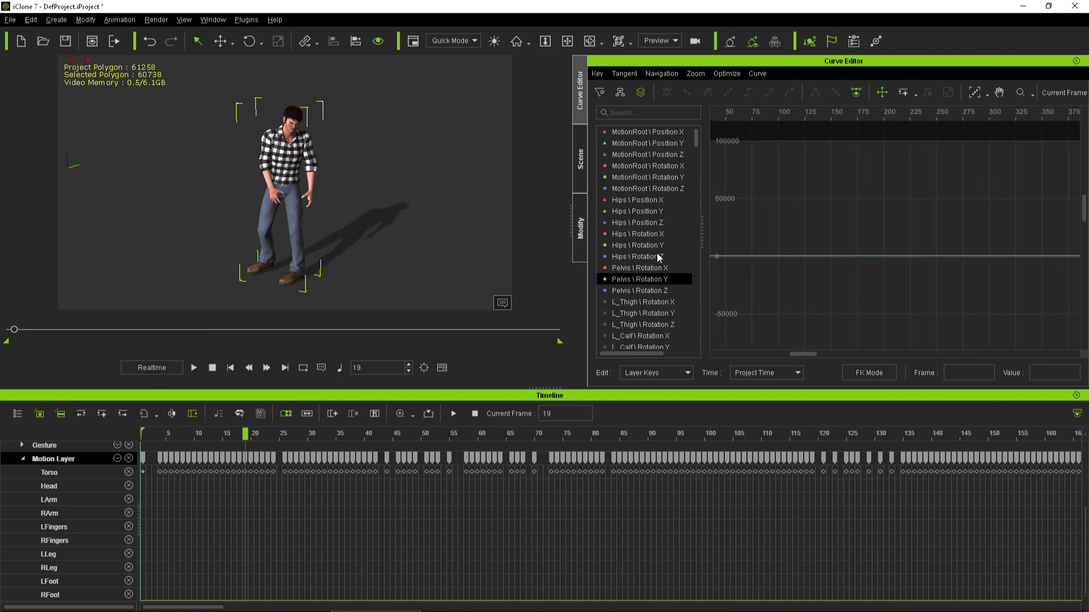
left_click(657, 257)
left_click_drag(740, 225, 825, 274)
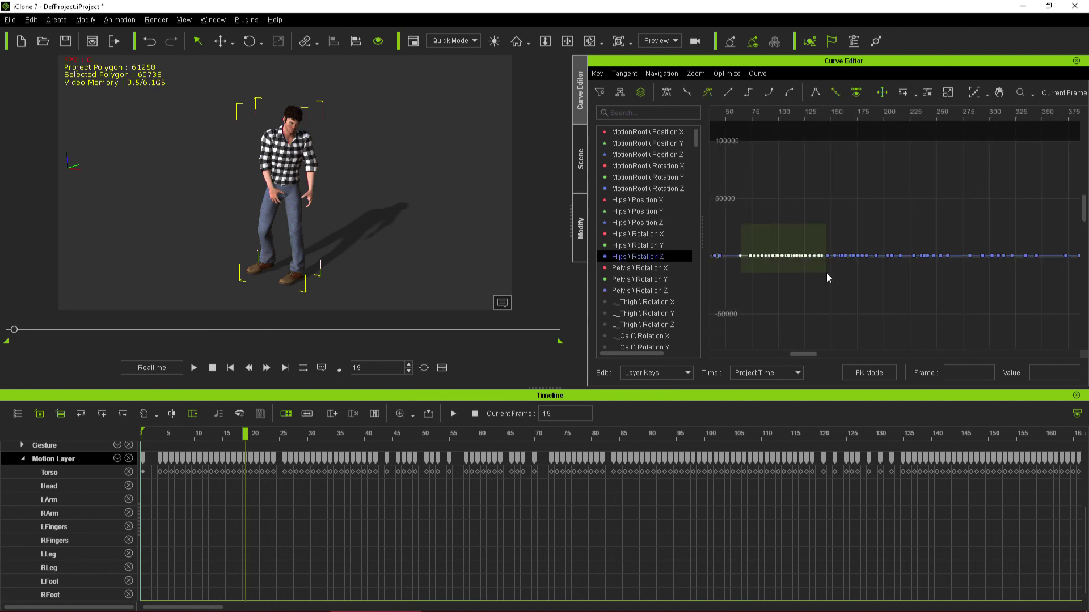
key("f")
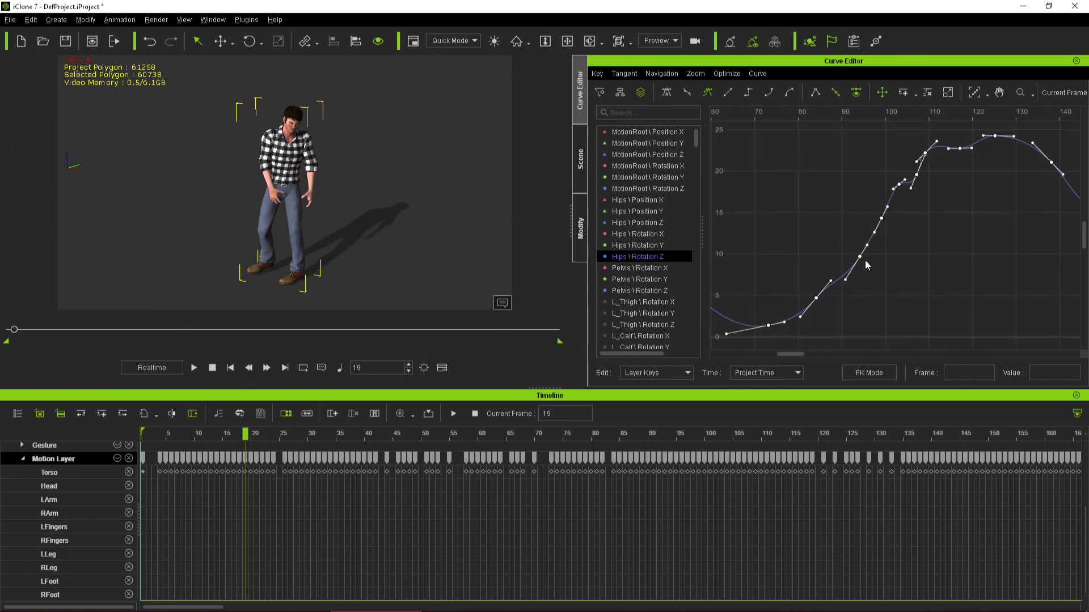
scroll(876, 258, "down", 10)
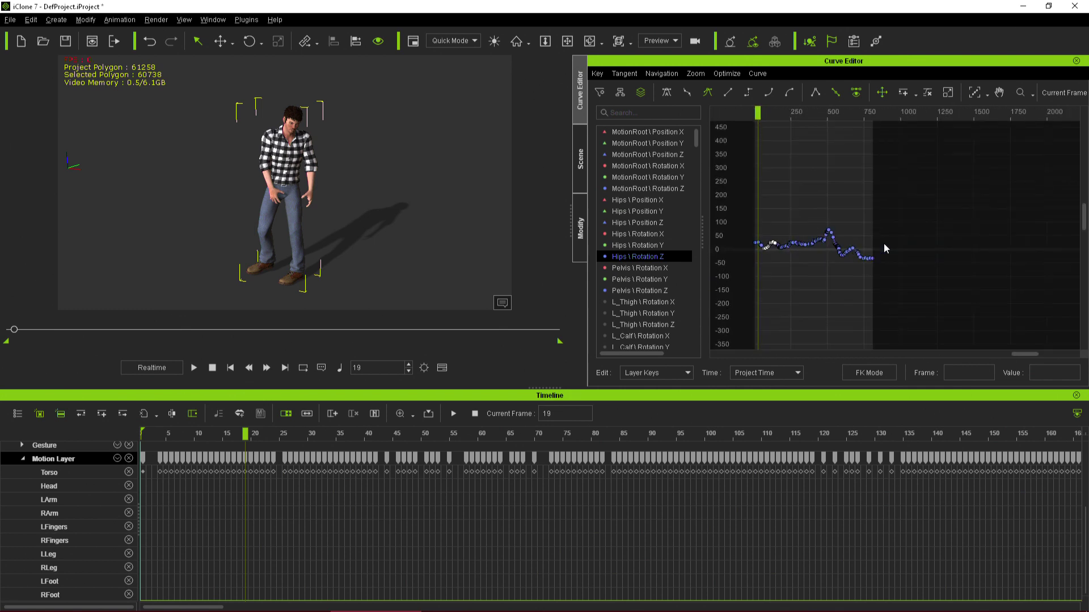
scroll(871, 293, "up", 2)
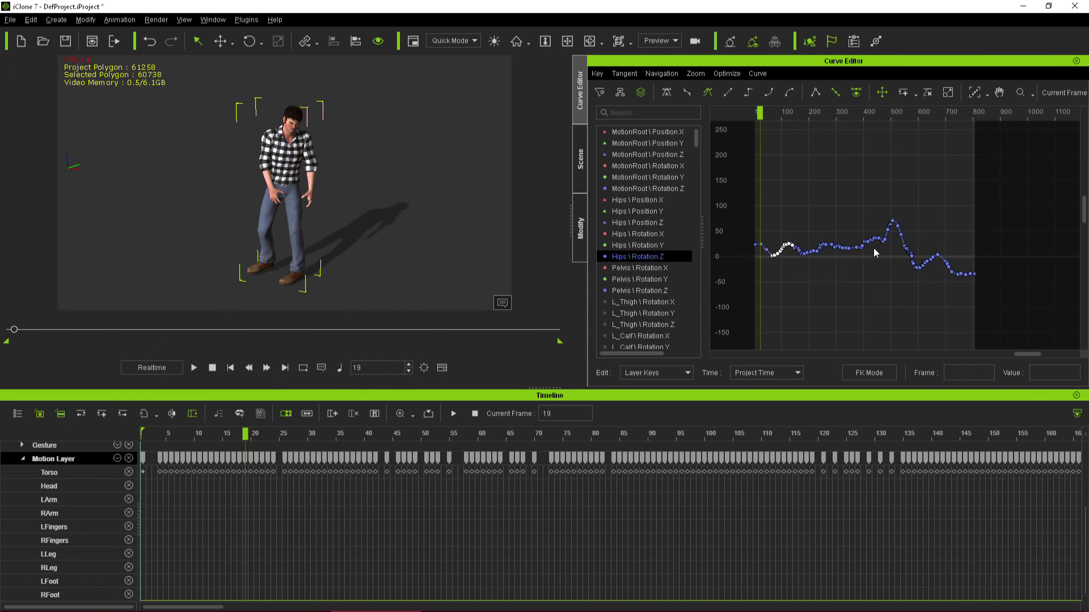
- Compare the Hips Rotation Y, Z and X curves over the whole motion, fitting the graph to the full Rotation Z curve
left_click(647, 245)
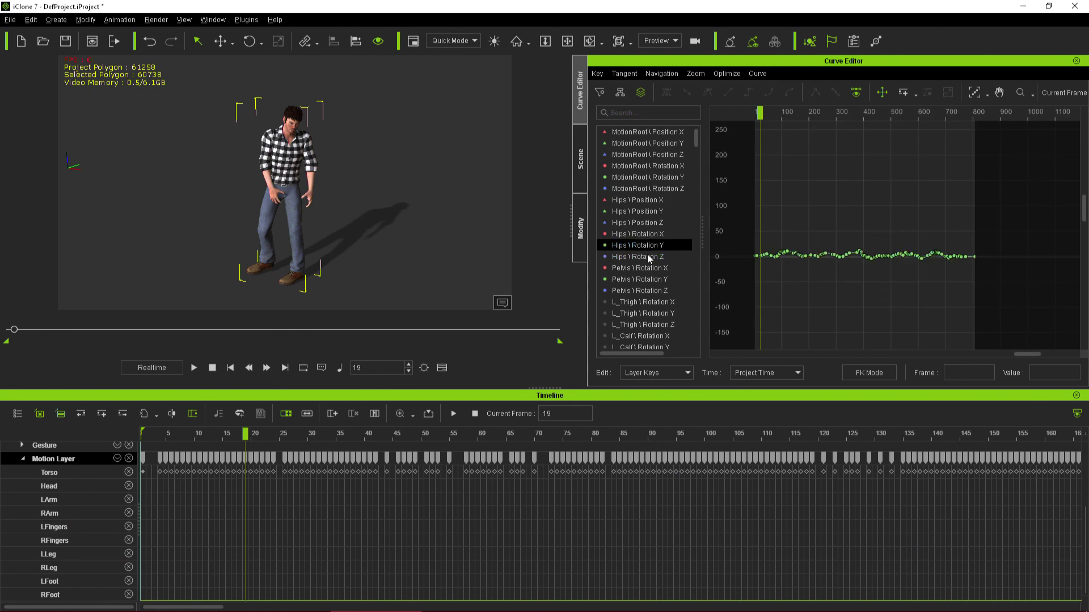
left_click(647, 256)
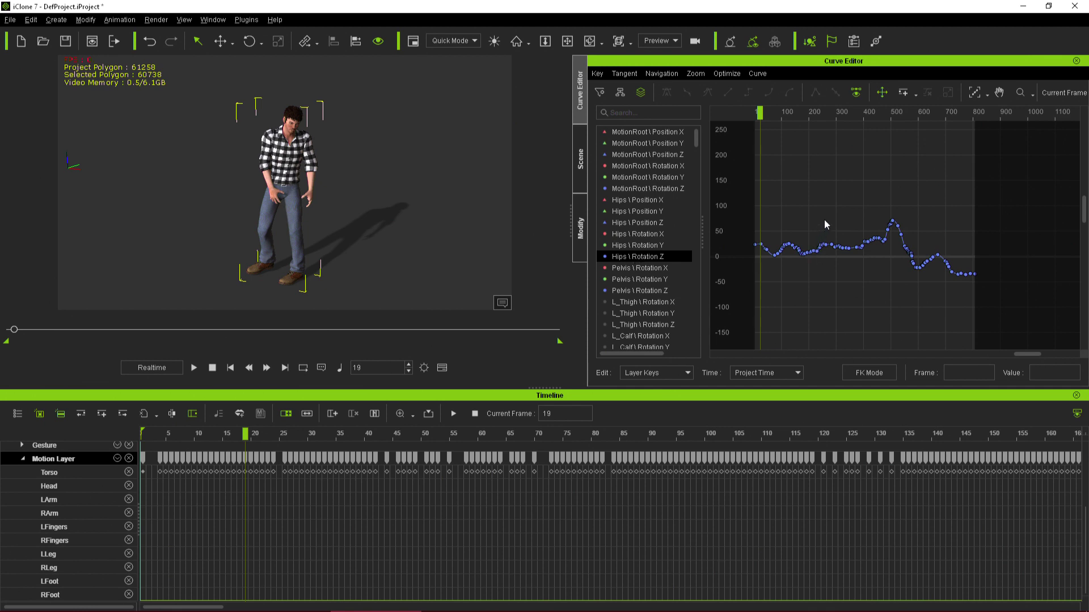
key("f")
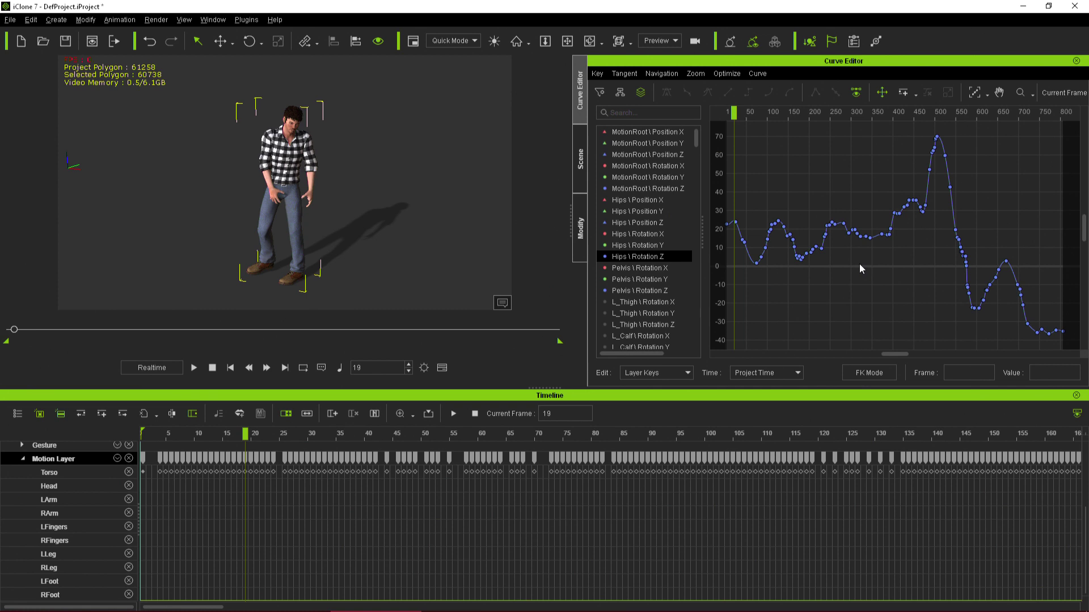
left_click(651, 245)
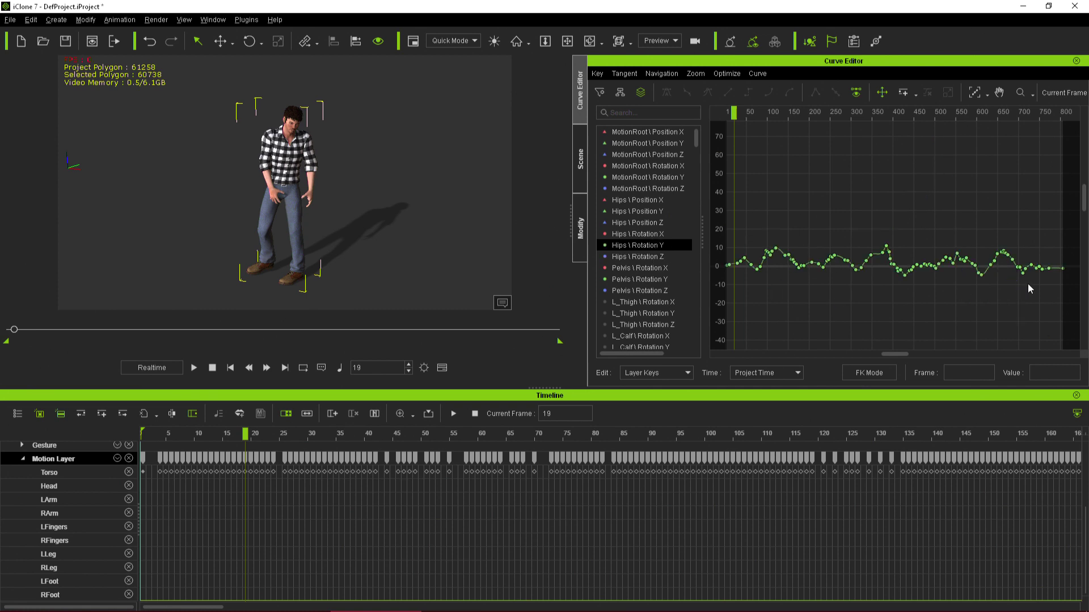
left_click(652, 236)
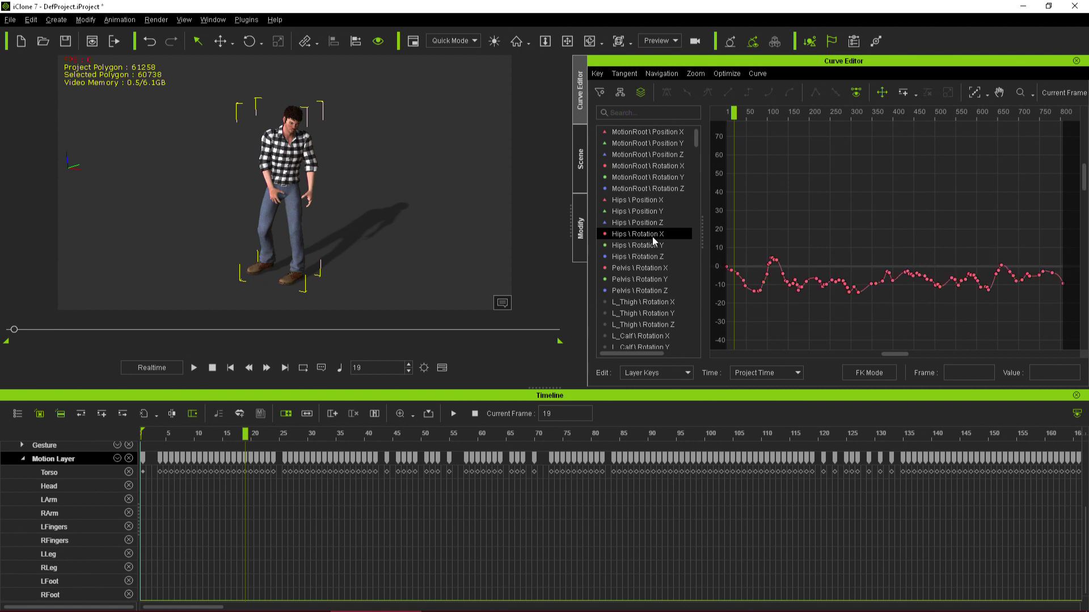
- Scrub and play the motion against the Hips Rotation X curve, leaving the playhead at frame 102 and the whole curve in view
mouse_move(240, 433)
left_mouse_down()
mouse_move(175, 439)
mouse_move(382, 442)
left_mouse_up()
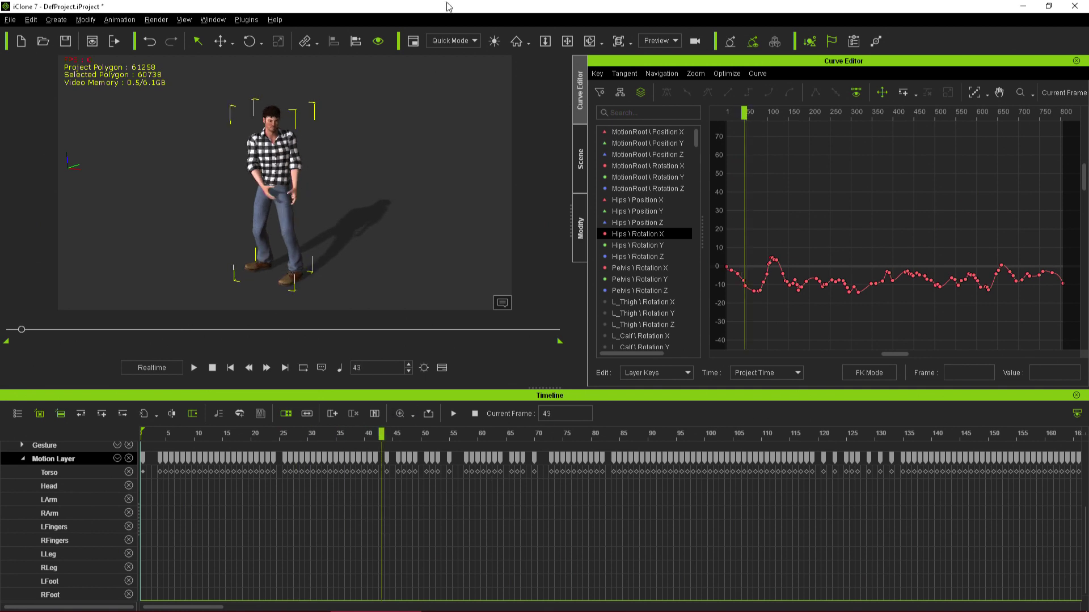
left_click(460, 46)
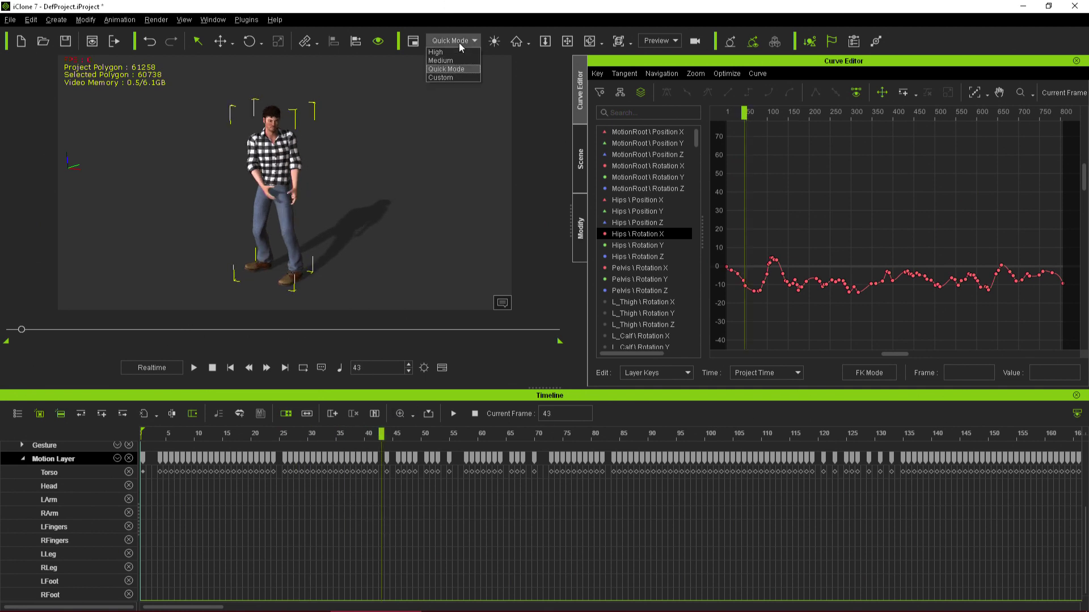
left_click(462, 12)
mouse_move(381, 436)
left_mouse_down()
mouse_move(222, 439)
mouse_move(806, 437)
left_mouse_up()
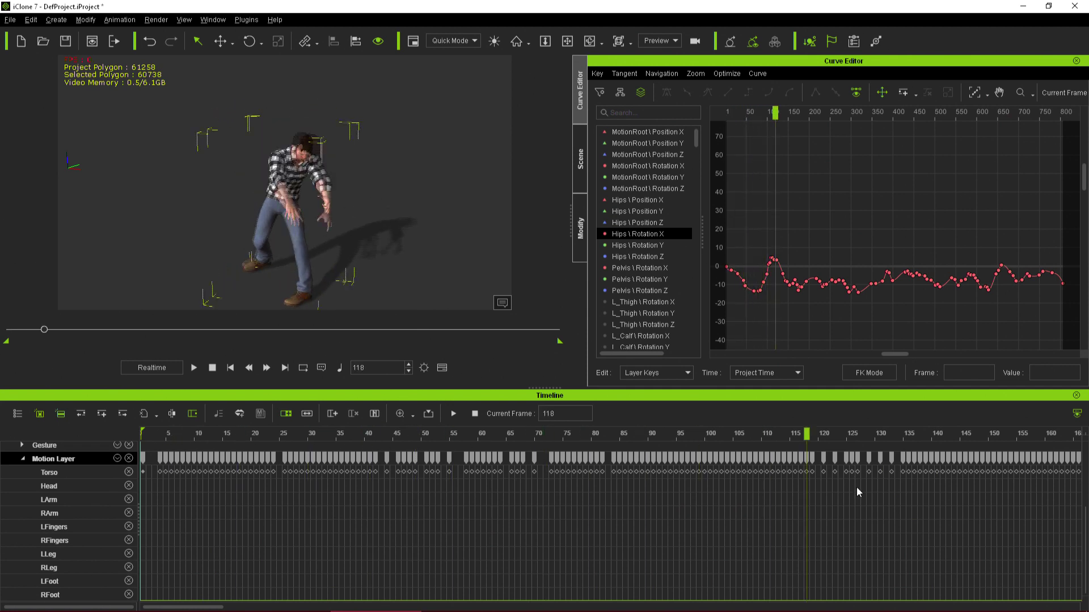
key("space")
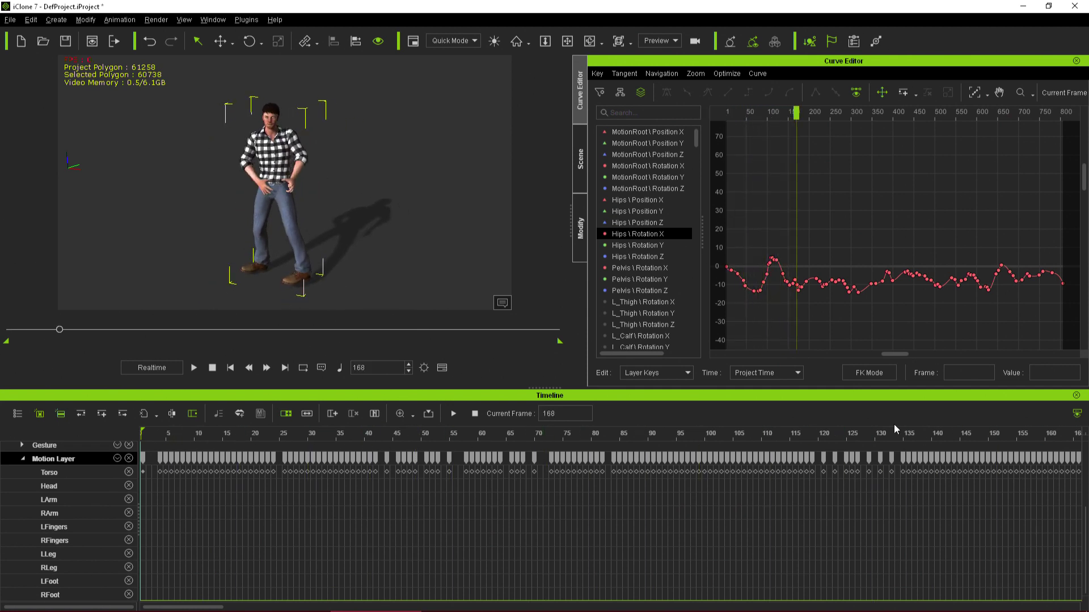
mouse_move(768, 438)
left_mouse_down()
mouse_move(651, 436)
mouse_move(716, 431)
left_mouse_up()
scroll(788, 267, "up", 4)
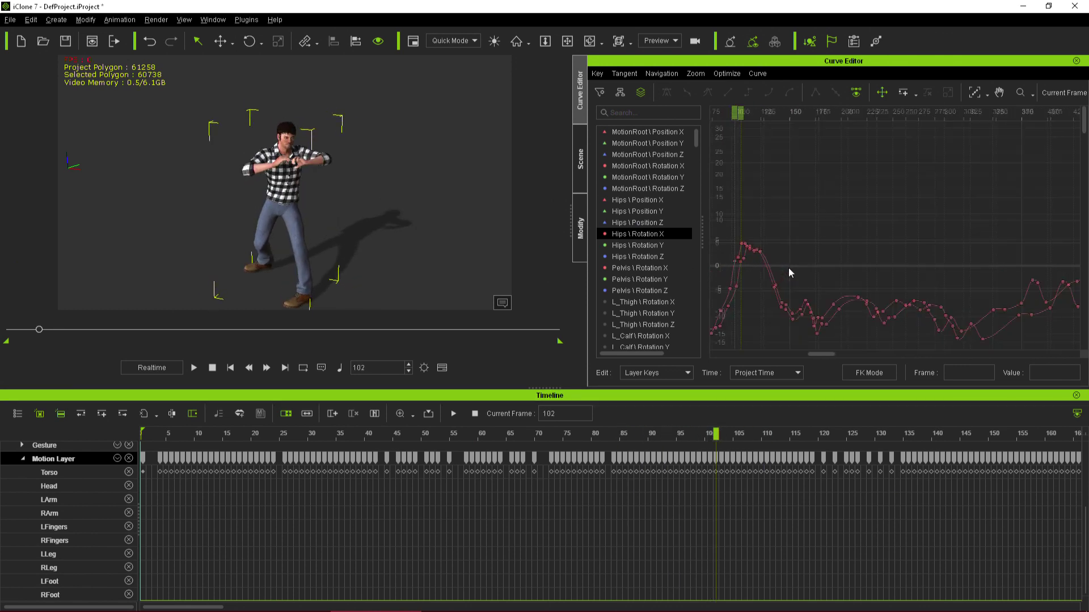
scroll(952, 246, "down", 3)
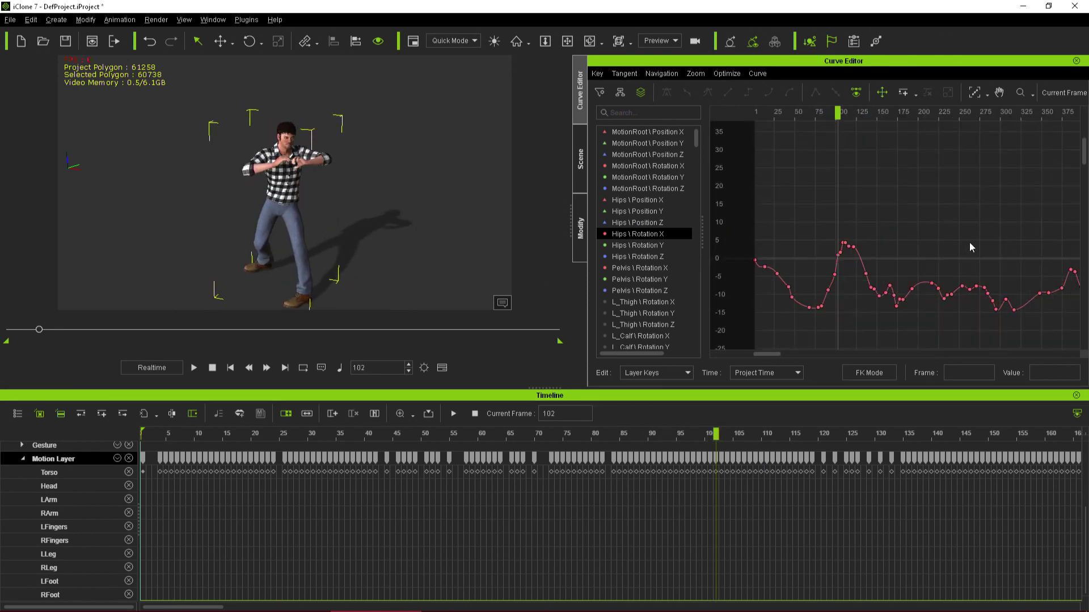
scroll(948, 230, "down", 3)
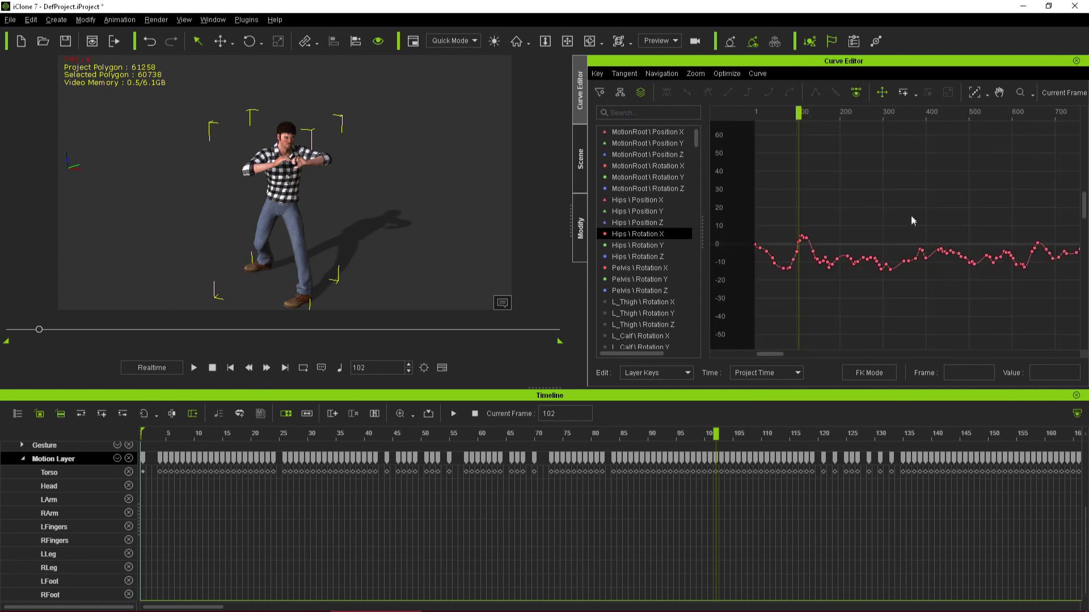
scroll(896, 220, "down", 2)
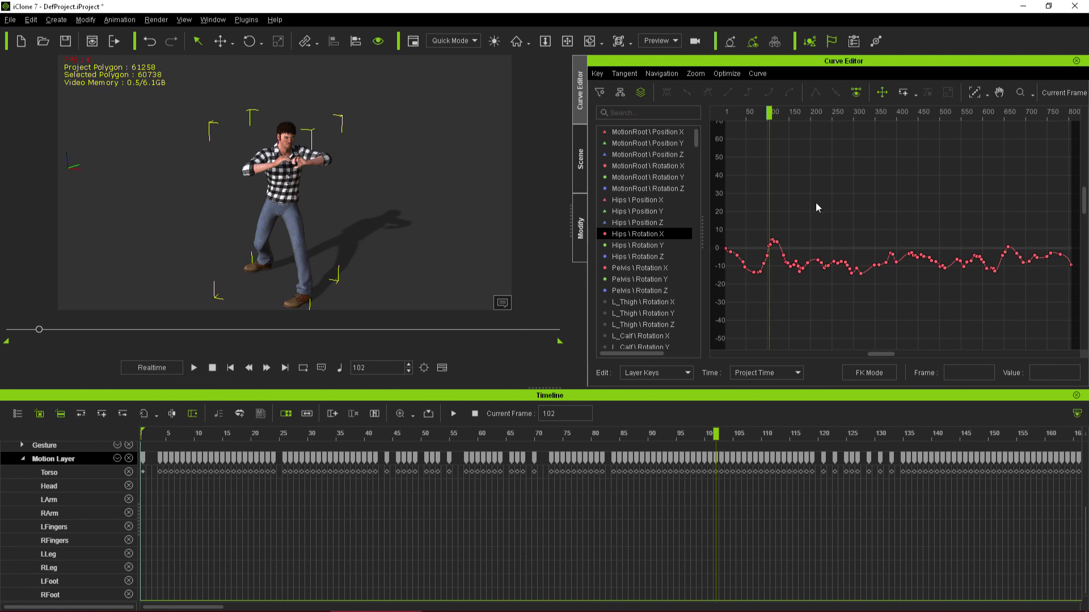
scroll(819, 206, "down", 3)
scroll(819, 207, "up", 2)
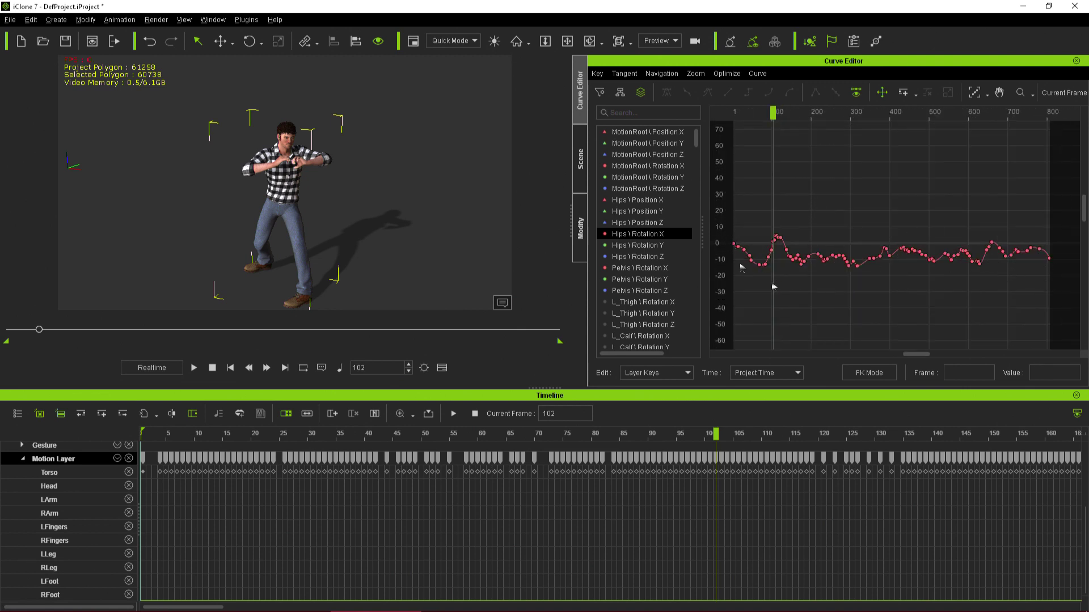
- Optimize only the Hips Rotation X curve with a threshold of 0.2
left_click(651, 236)
left_click(728, 73)
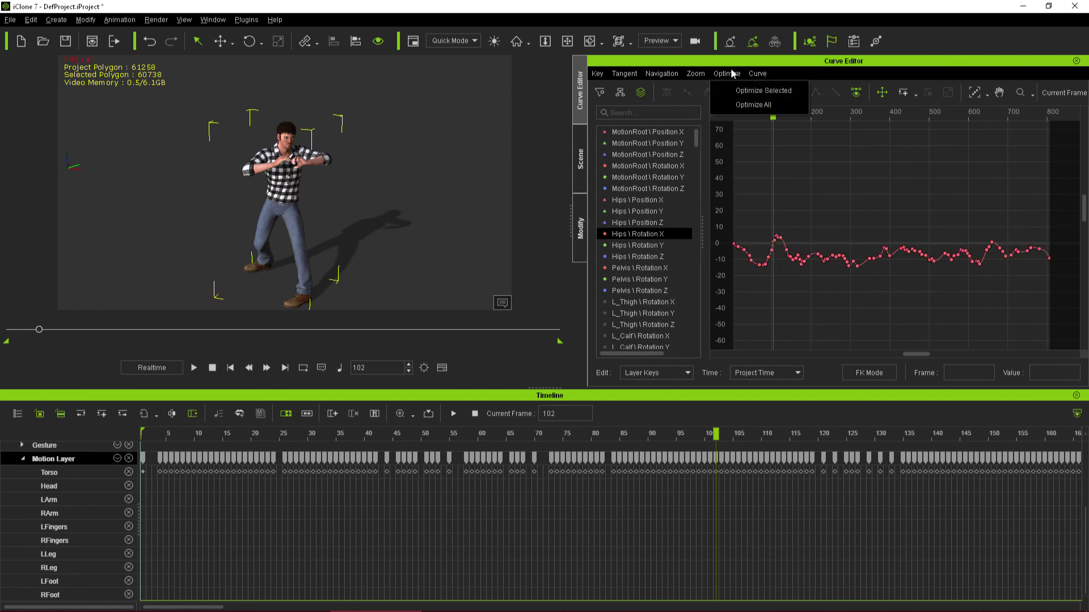
left_click(753, 98)
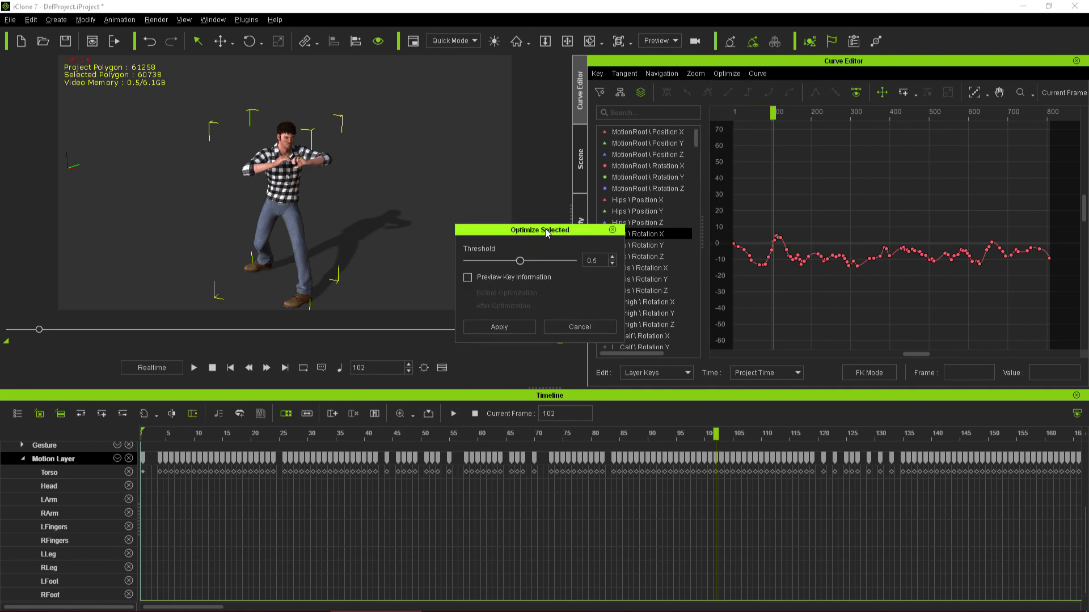
left_click_drag(544, 232, 492, 204)
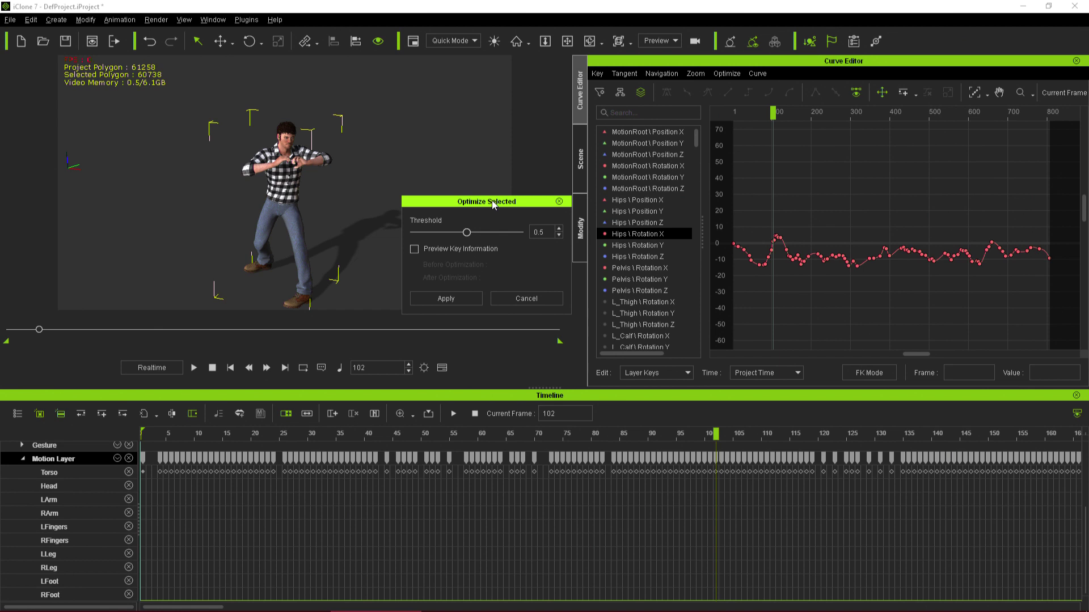
left_click_drag(492, 205, 469, 203)
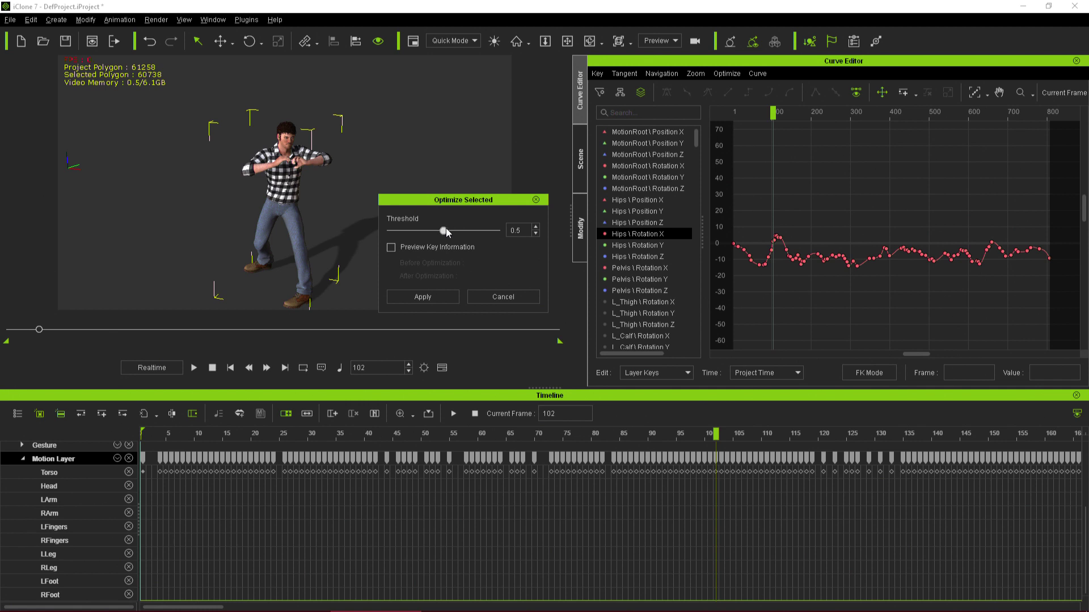
left_click_drag(444, 231, 499, 231)
left_click_drag(496, 231, 423, 232)
left_click_drag(449, 200, 444, 185)
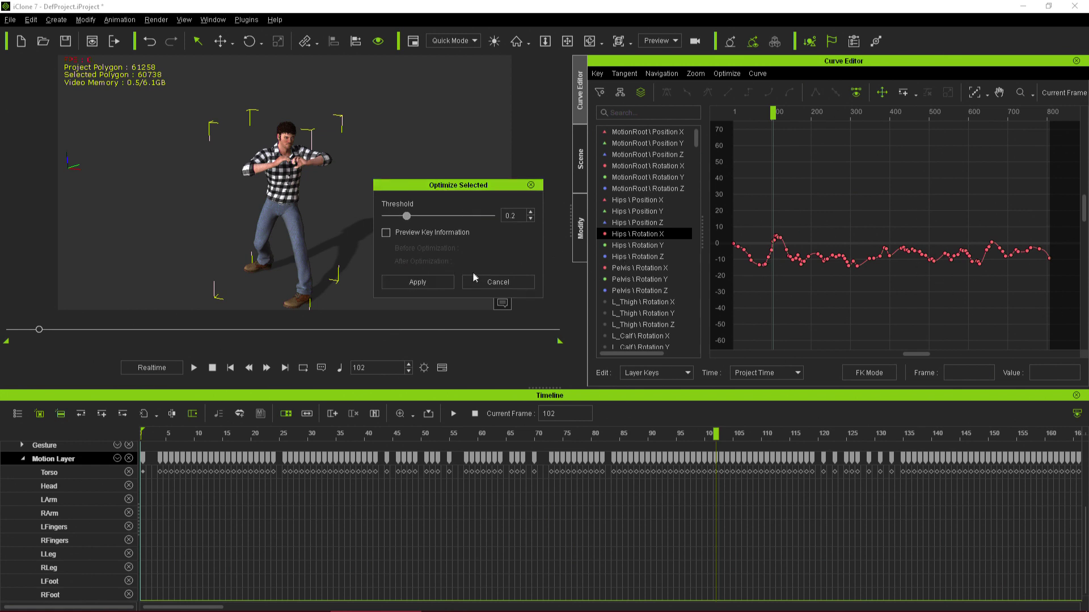
left_click(437, 281)
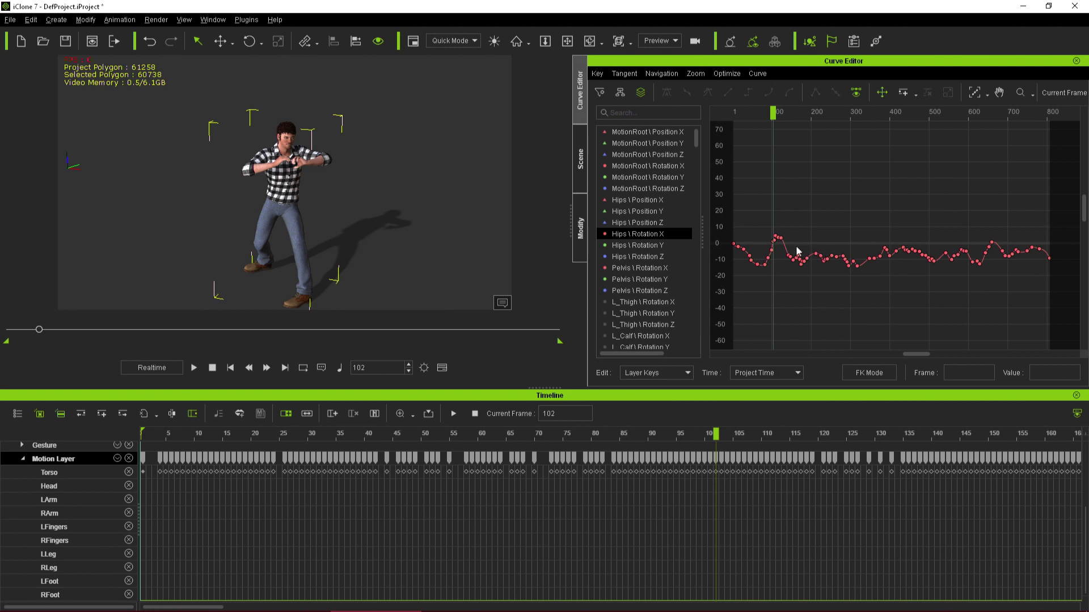
- Try an adjustment to the Hips Rotation X curve's keys just after frame 102 and undo it
scroll(795, 251, "up", 2)
scroll(796, 251, "up", 3)
middle_click_drag(907, 229, 1032, 227)
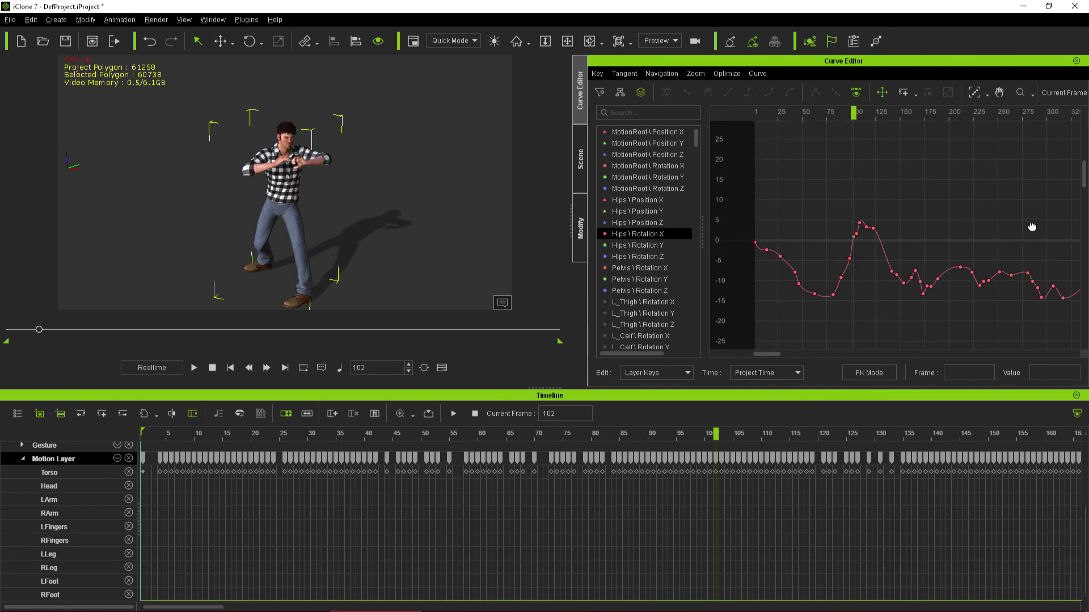
scroll(924, 238, "up", 2)
scroll(1006, 231, "up", 3)
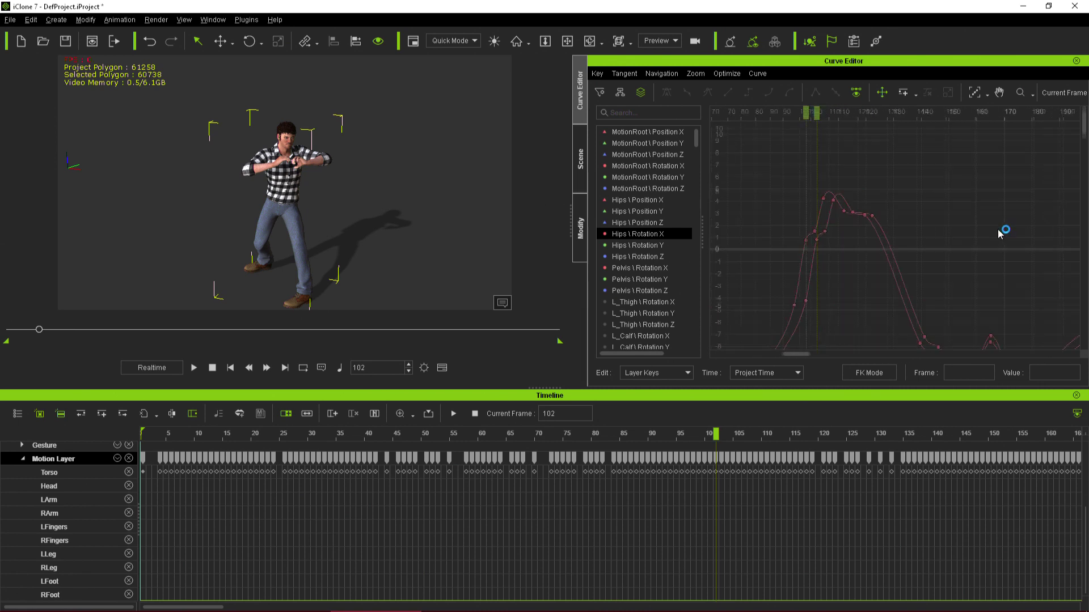
middle_click_drag(919, 196, 1020, 169)
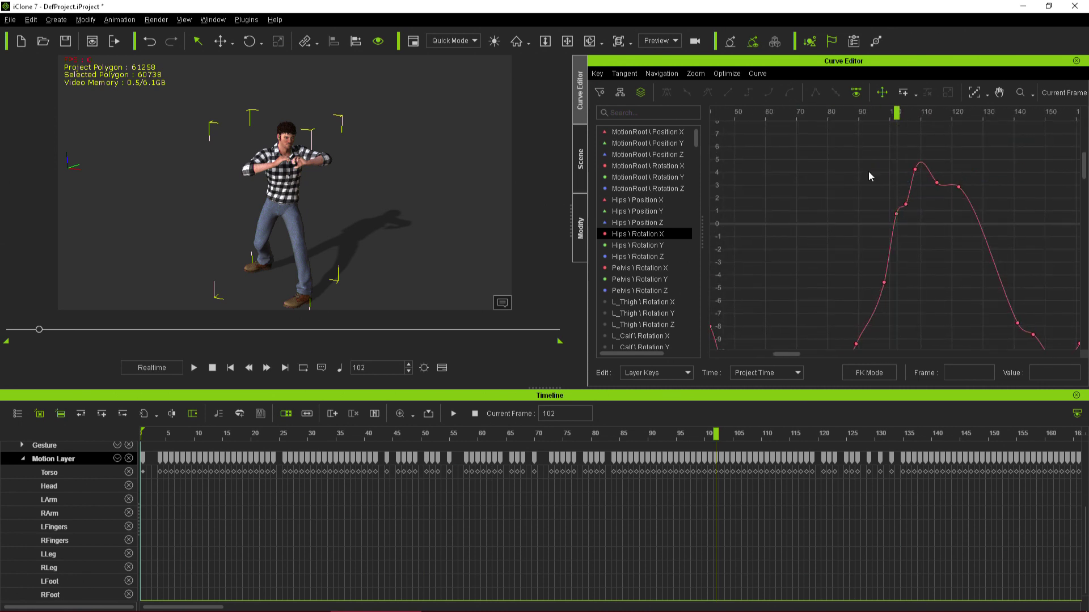
mouse_move(894, 113)
left_mouse_down()
mouse_move(876, 112)
mouse_move(914, 114)
mouse_move(929, 127)
mouse_move(897, 114)
left_mouse_up()
mouse_move(927, 218)
left_mouse_down()
mouse_move(898, 187)
mouse_move(934, 221)
mouse_move(918, 241)
mouse_move(905, 201)
mouse_move(912, 211)
mouse_move(913, 196)
mouse_move(924, 201)
mouse_move(932, 173)
mouse_move(925, 214)
mouse_move(912, 200)
mouse_move(876, 202)
mouse_move(916, 214)
left_mouse_up()
key("ctrl+z")
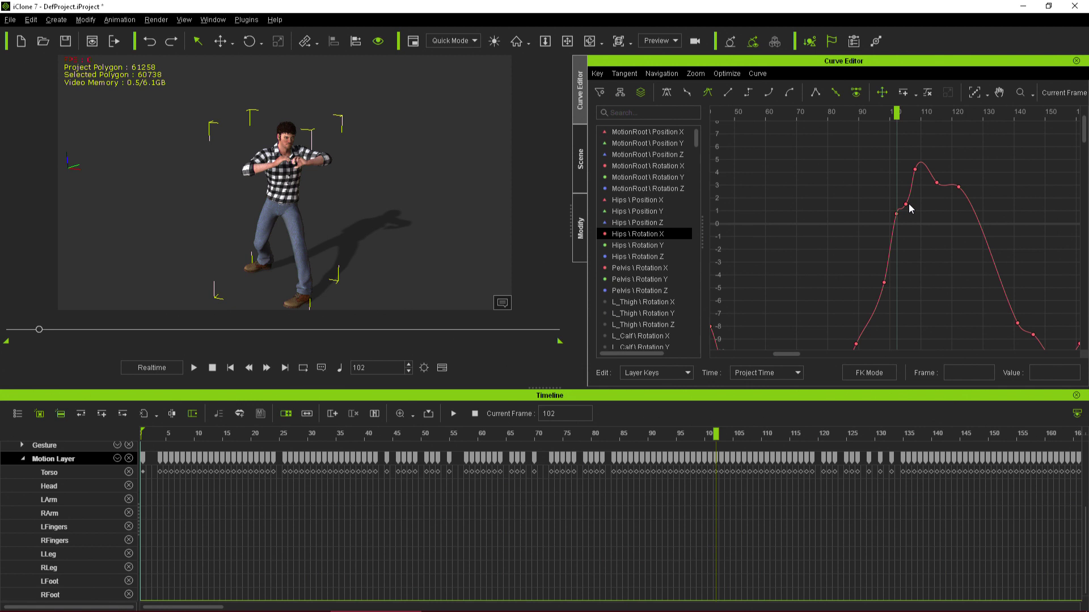
- Move the playhead to frame 104, try raising the Hips Rotation X key at frame 105 to about 2.1, and undo that change
left_click_drag(897, 111, 903, 113)
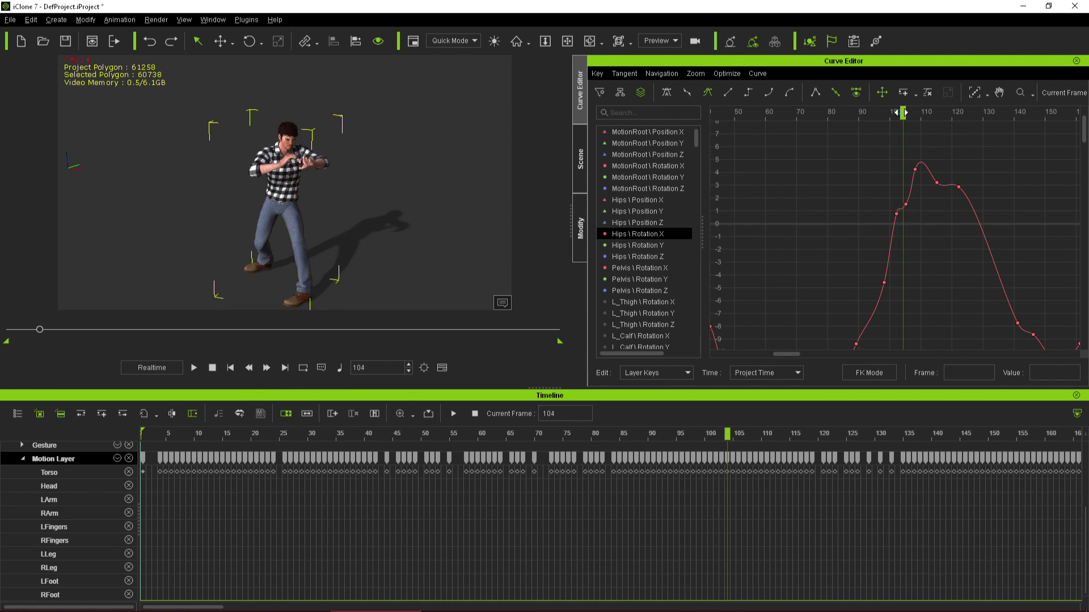
left_click(905, 205)
mouse_move(905, 206)
left_mouse_down()
mouse_move(913, 256)
mouse_move(910, 148)
mouse_move(914, 222)
mouse_move(917, 170)
mouse_move(917, 205)
mouse_move(916, 181)
mouse_move(915, 196)
left_mouse_up()
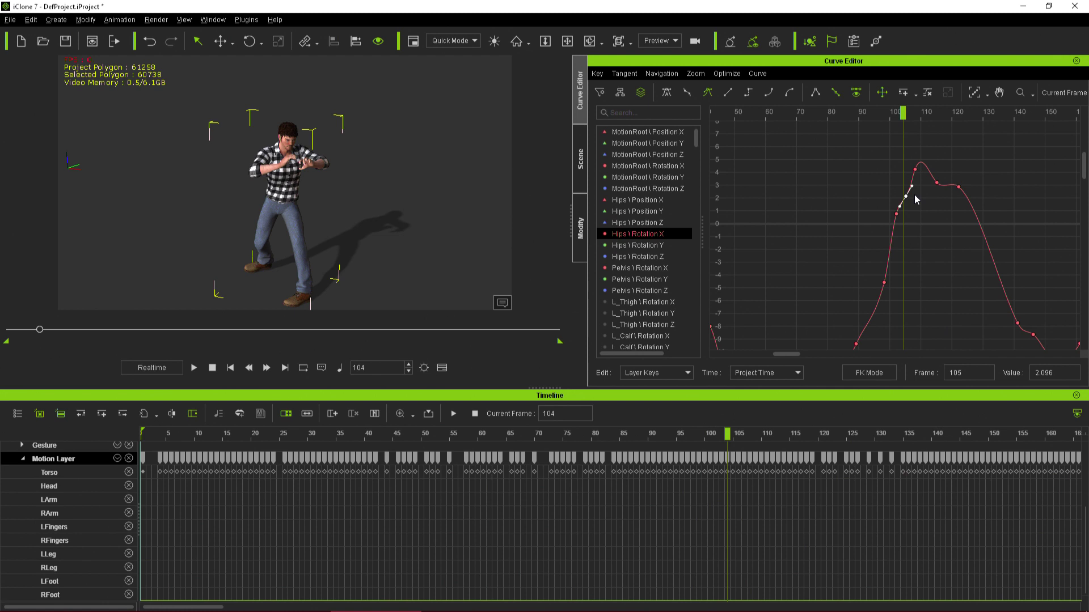
key("ctrl+z")
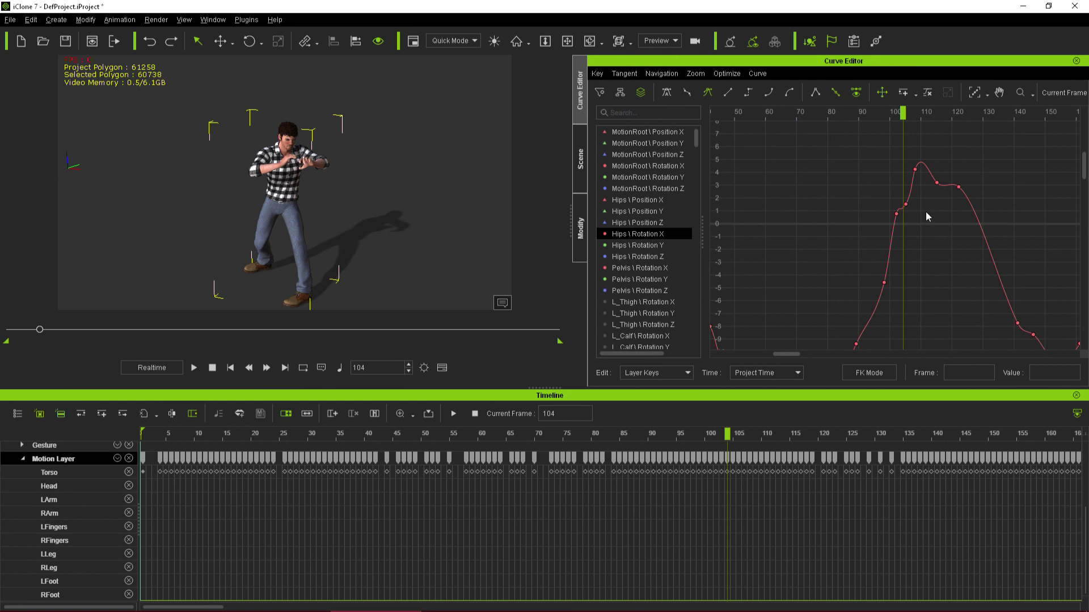
- Delete the Hips Rotation X keys at frames 105 and about 115
left_click(887, 193)
left_click_drag(952, 219, 898, 179)
key("Delete")
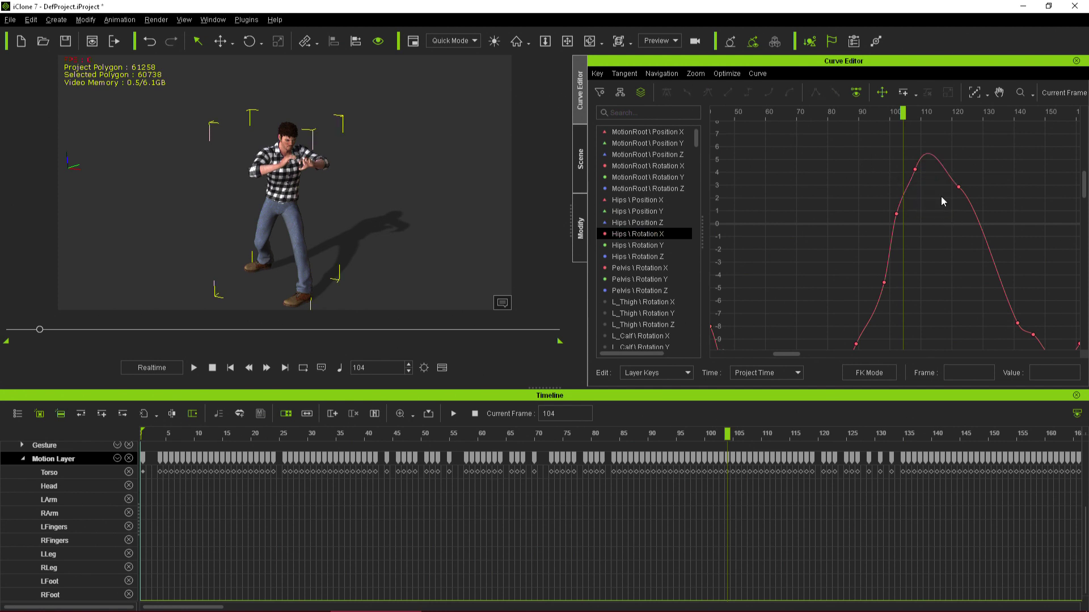
- Smooth the tangents of the Hips Rotation X keys from frames 102 to 122, levelling the frame 108 peak, and scrub back to frame 86
left_click(914, 169)
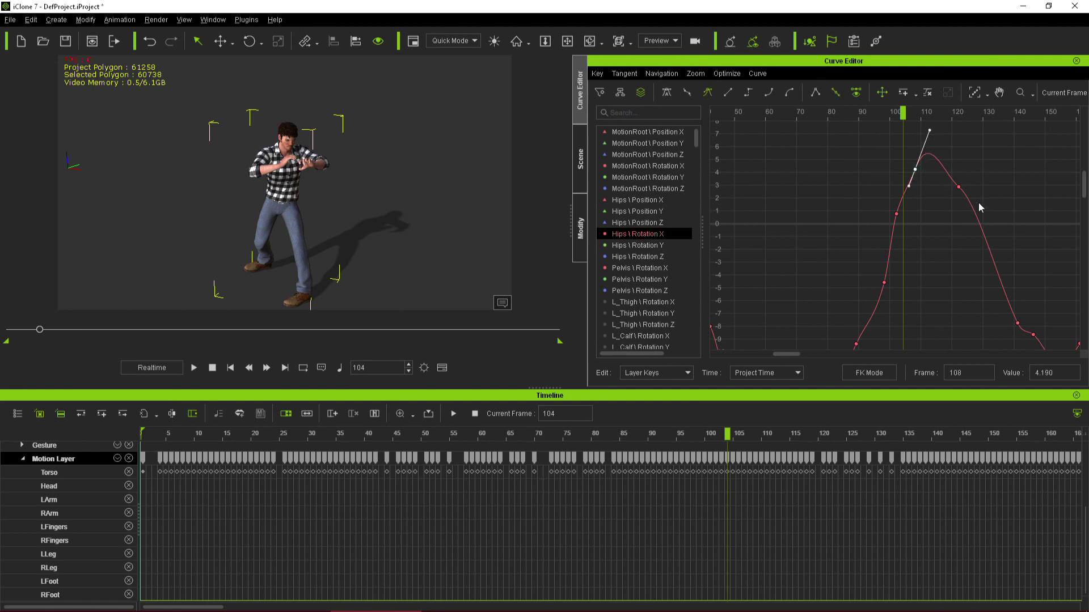
left_click_drag(1002, 217, 857, 134)
left_click(668, 94)
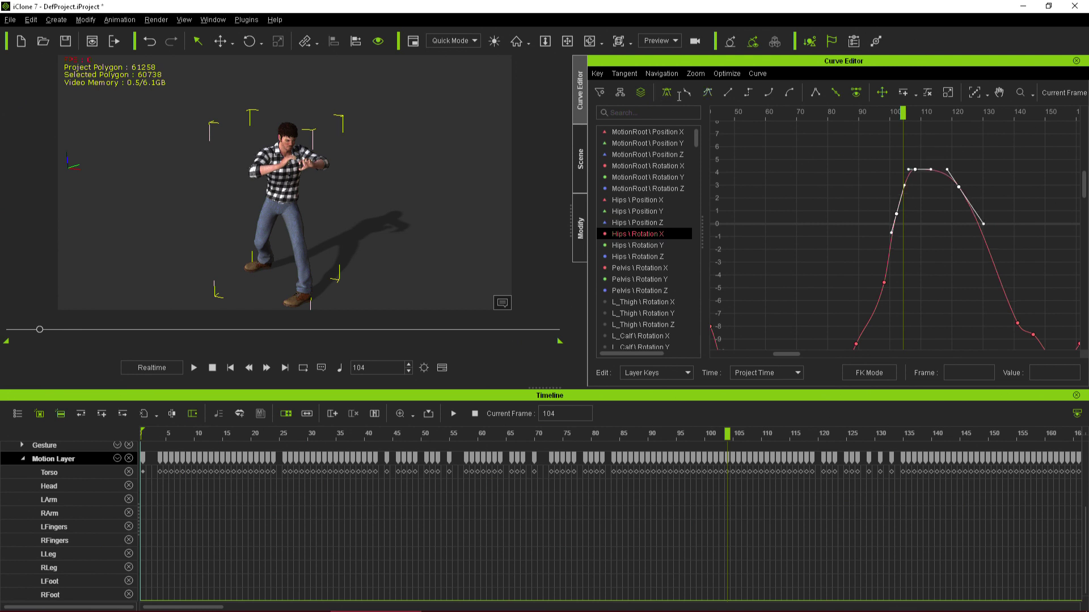
left_click(834, 178)
left_click_drag(904, 113, 847, 166)
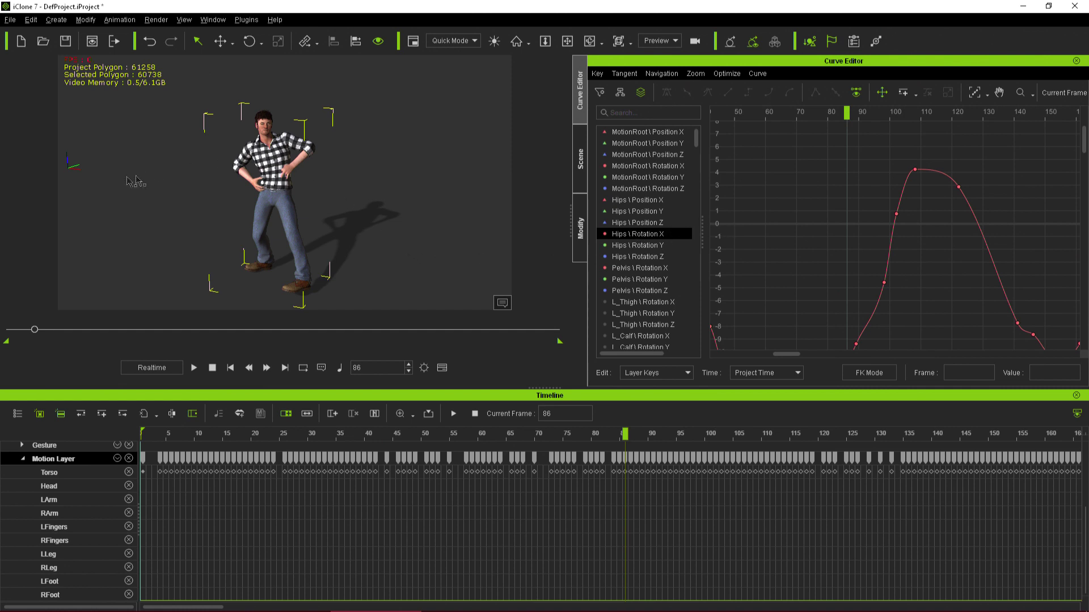
- Display the Hips Position Z curve close up around frame 86
left_click(641, 226)
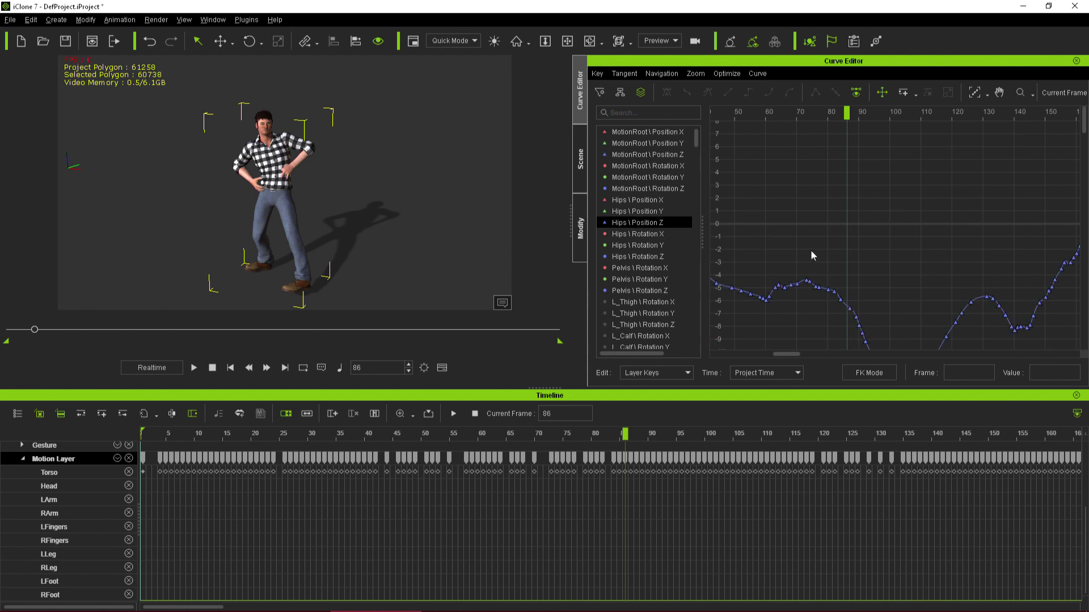
scroll(829, 260, "up", 8)
middle_click_drag(892, 280, 890, 180)
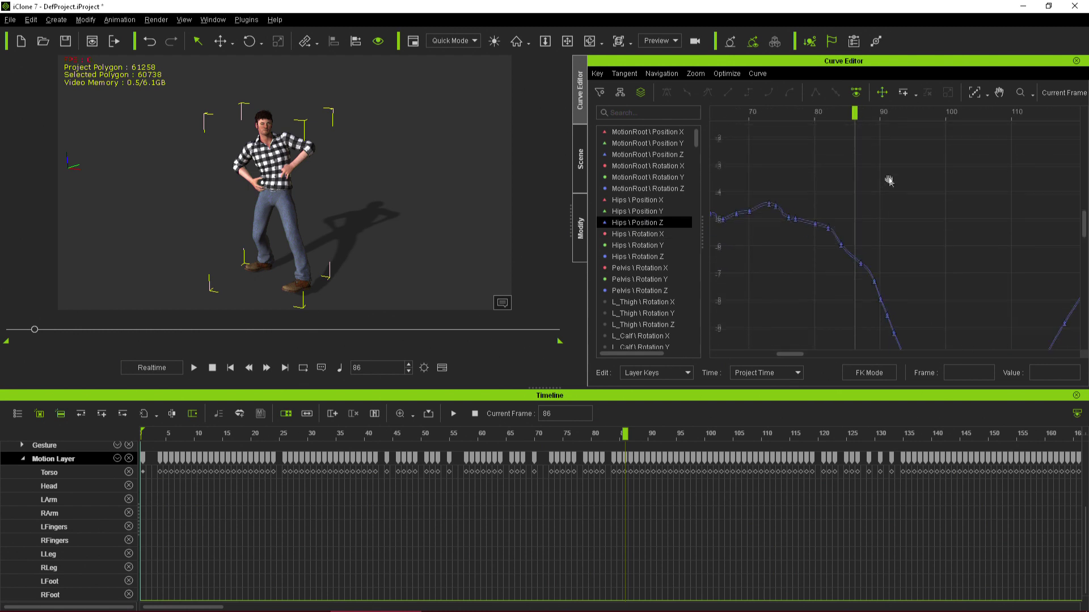
scroll(855, 249, "up", 4)
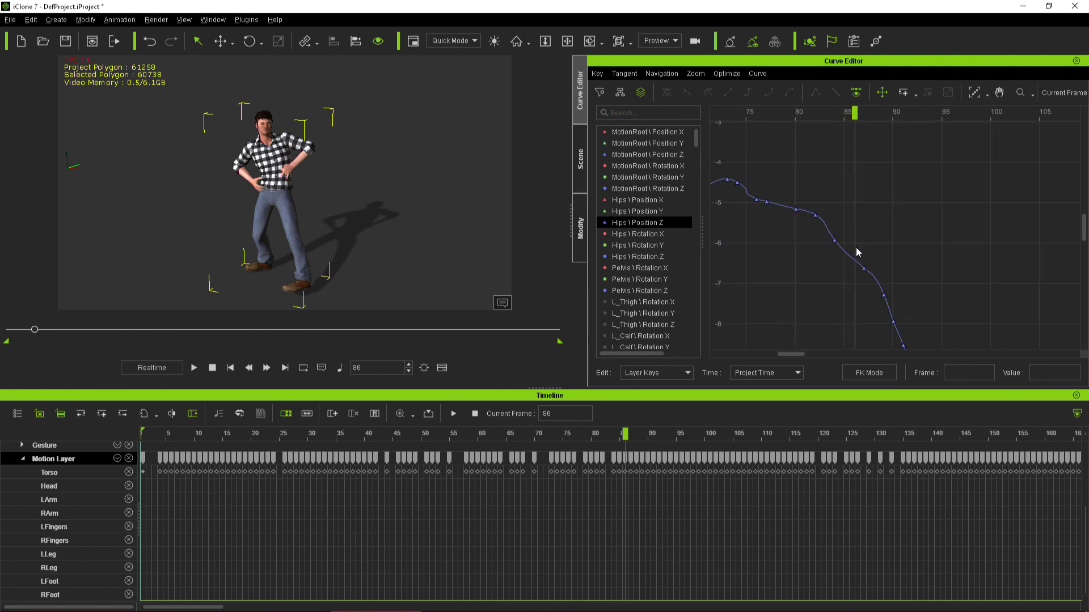
- Move the playhead to frame 87, try raising the Hips Position Z key there to about -4.8, and undo that change
left_click(862, 120)
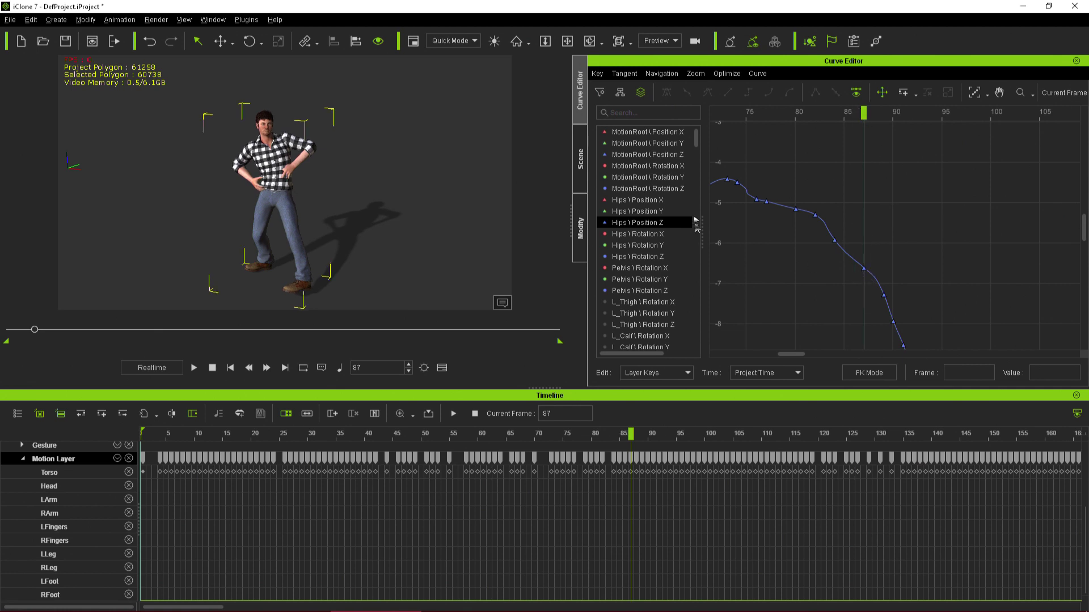
left_click(863, 269)
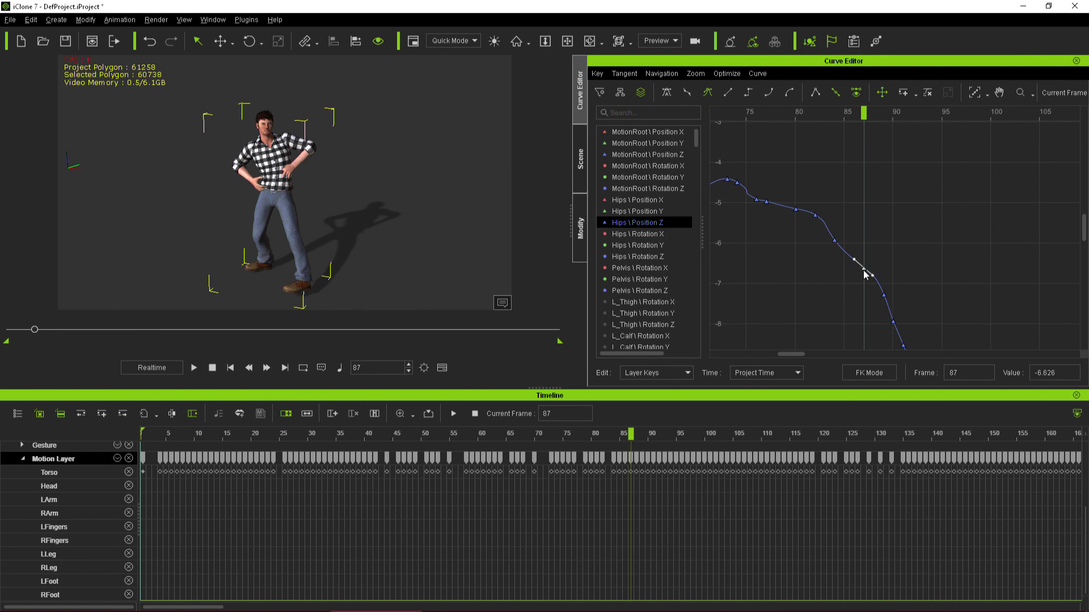
left_click_drag(865, 275, 862, 198)
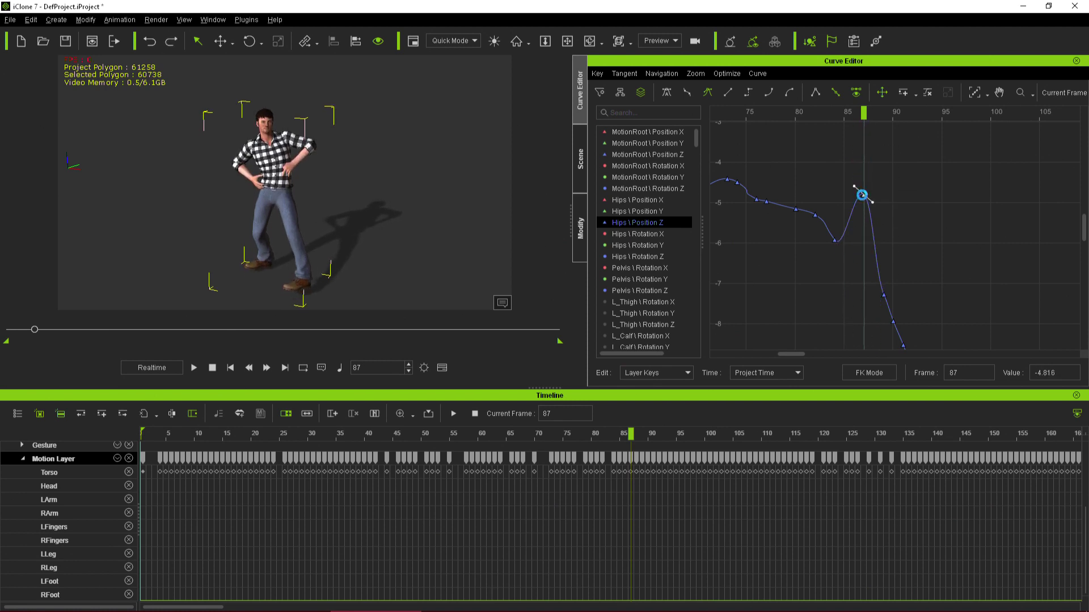
key("ctrl+z")
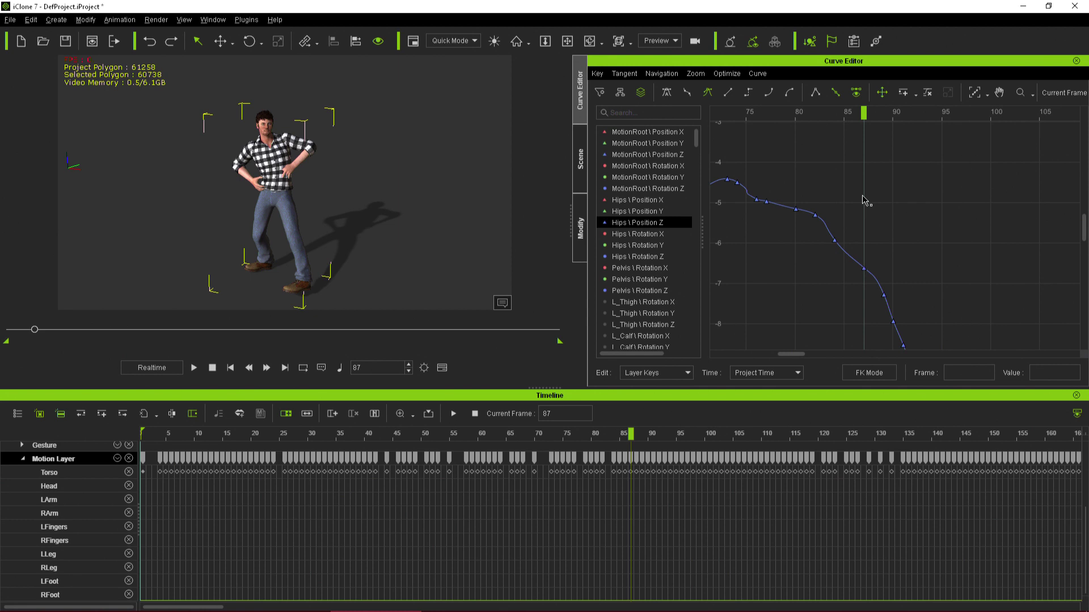
- Select the Hips Position Z keys across the dip between about frames 94 and 114 to examine their tangent handles
scroll(807, 246, "down", 3)
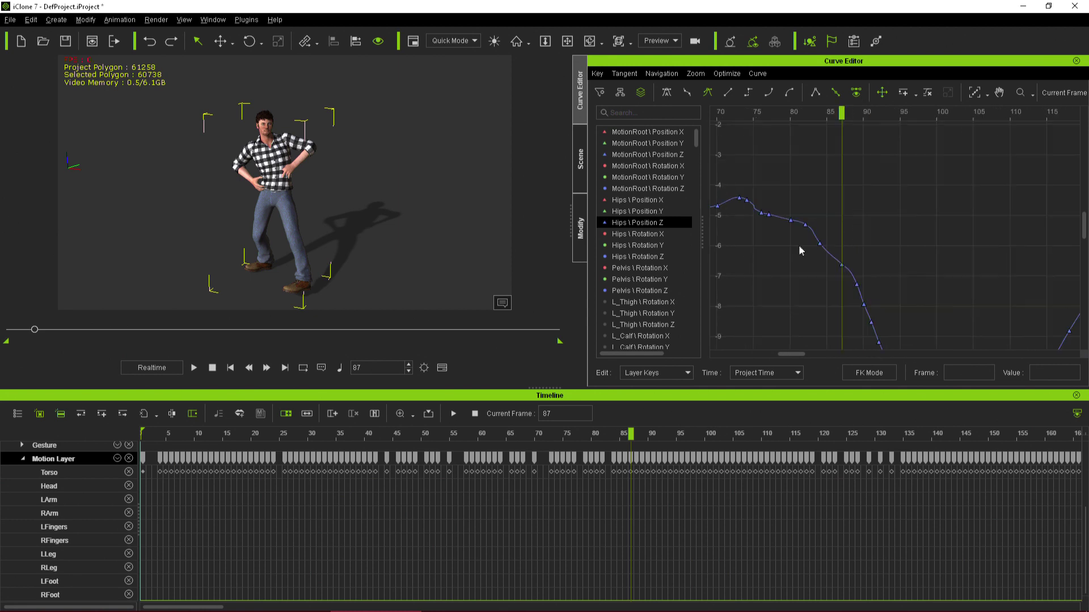
scroll(875, 234, "down", 2)
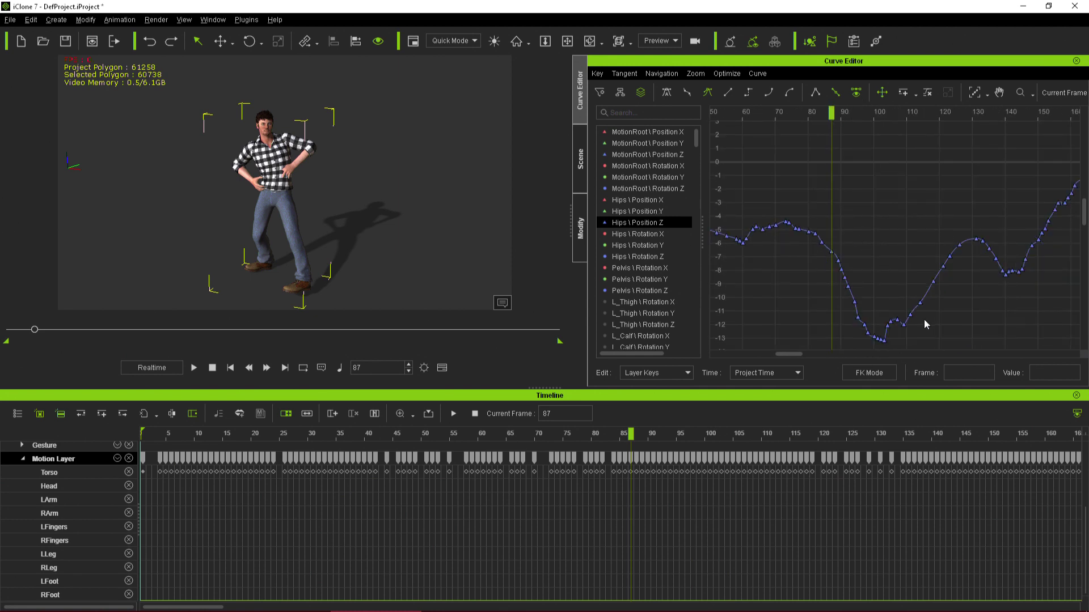
scroll(891, 277, "up", 2)
left_click_drag(834, 223, 868, 260)
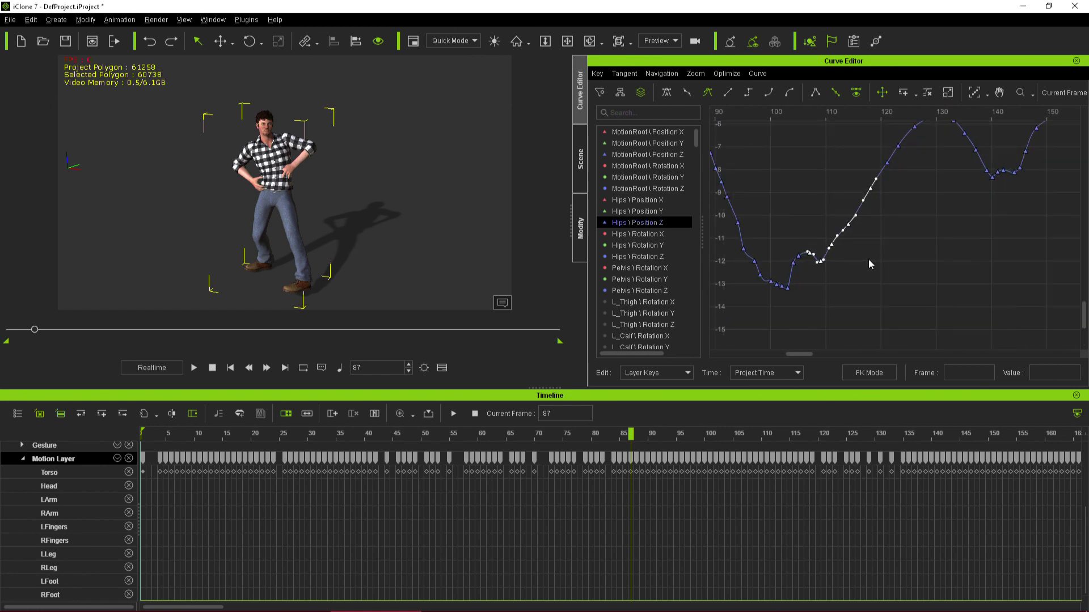
scroll(859, 269, "up", 3)
scroll(933, 258, "up", 3)
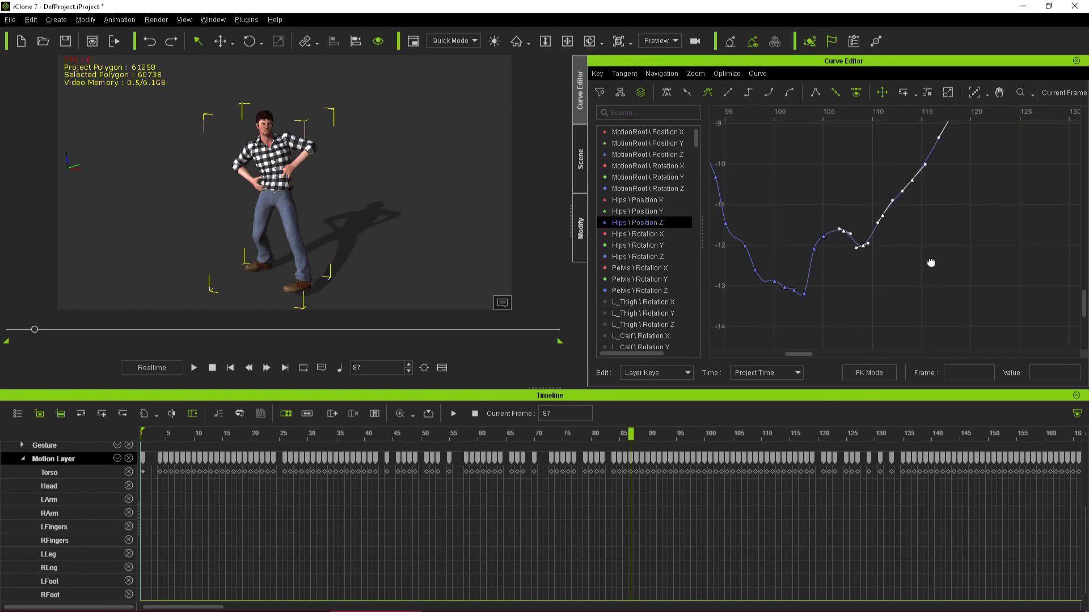
left_click_drag(956, 302, 713, 168)
scroll(904, 254, "up", 2)
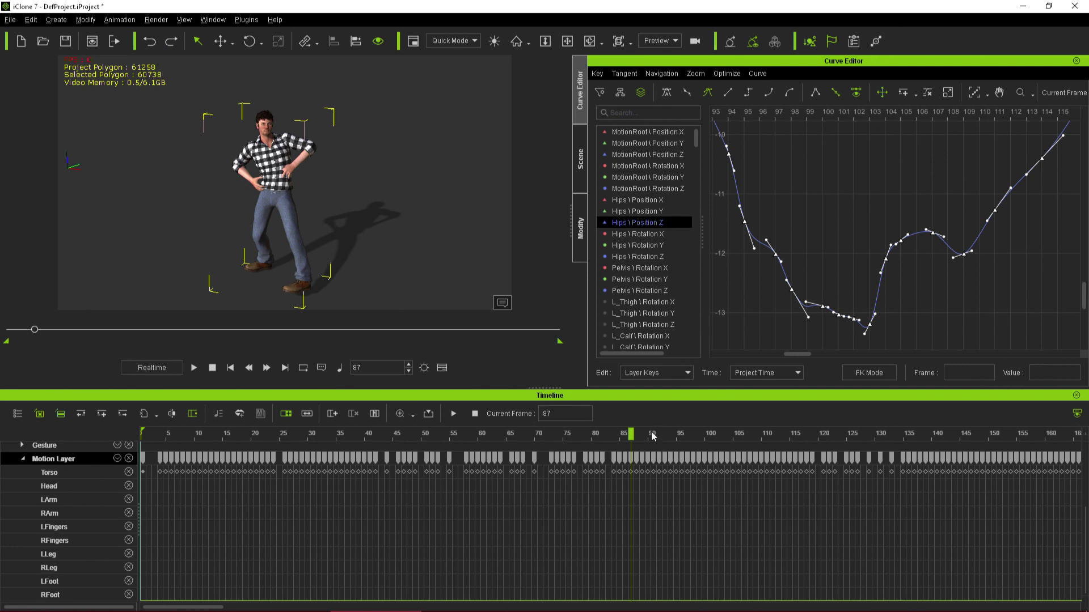
- Scrub the motion back and forth through the Hips Position Z dip, leaving the playhead at frame 98
left_click_drag(630, 437, 655, 407)
left_click(748, 112)
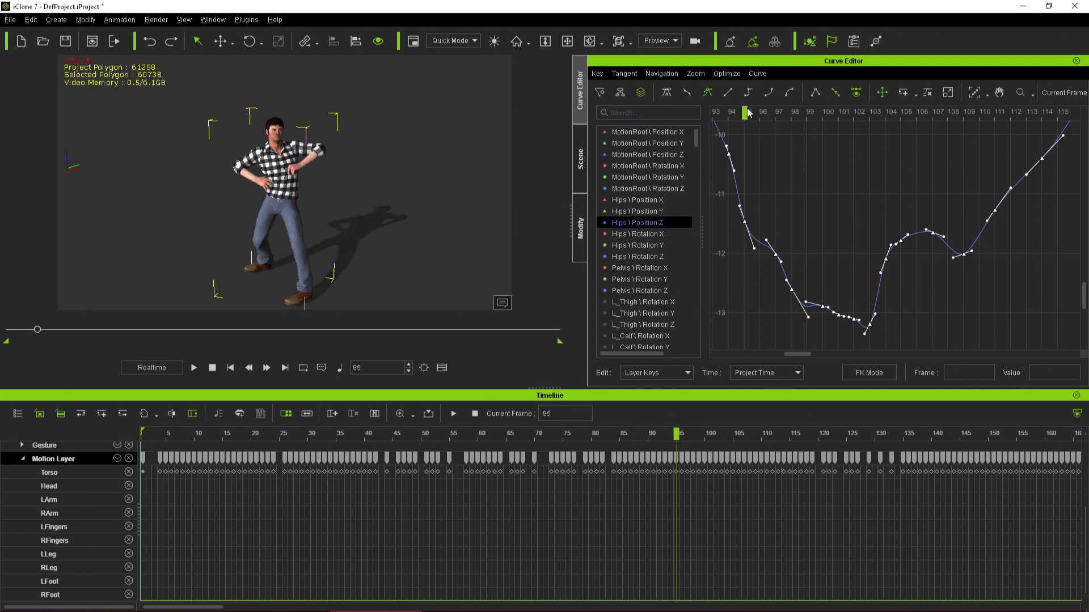
left_click_drag(755, 116, 980, 113)
left_click_drag(1018, 183, 792, 185)
- Smooth the tangents of the Hips Position Z keys at frames 98 and 100, and of the keys at frames 102 and 103
left_click_drag(742, 281, 824, 330)
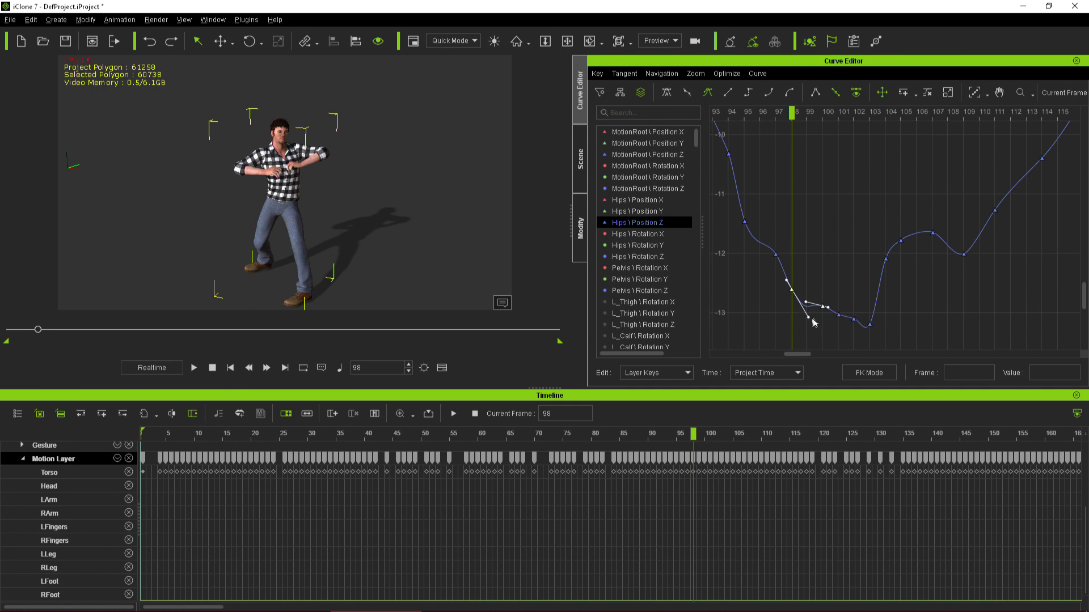
left_click(668, 95)
left_click(869, 325)
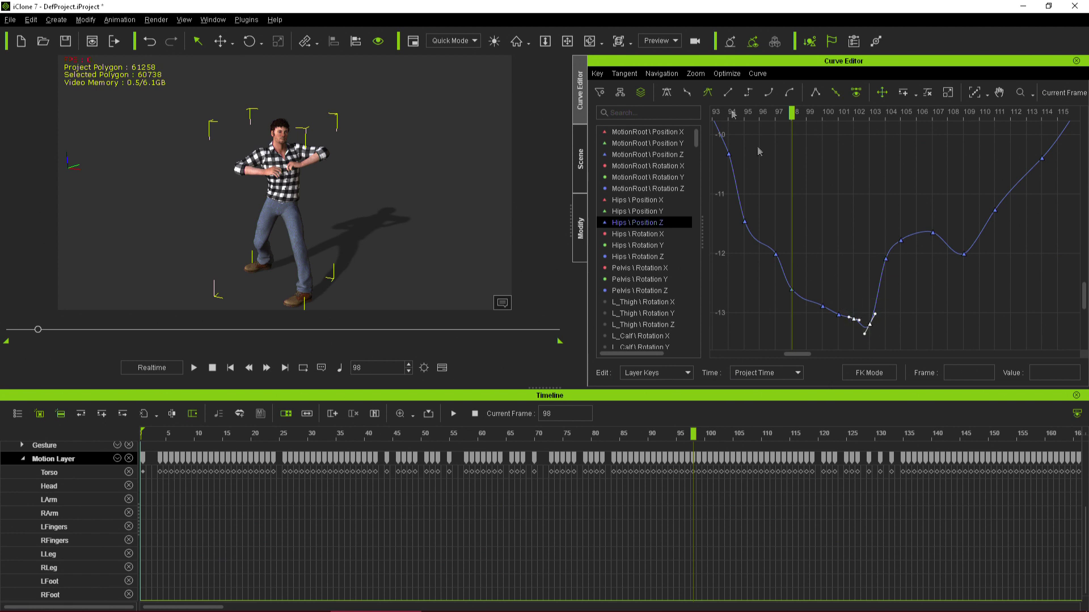
left_click(665, 93)
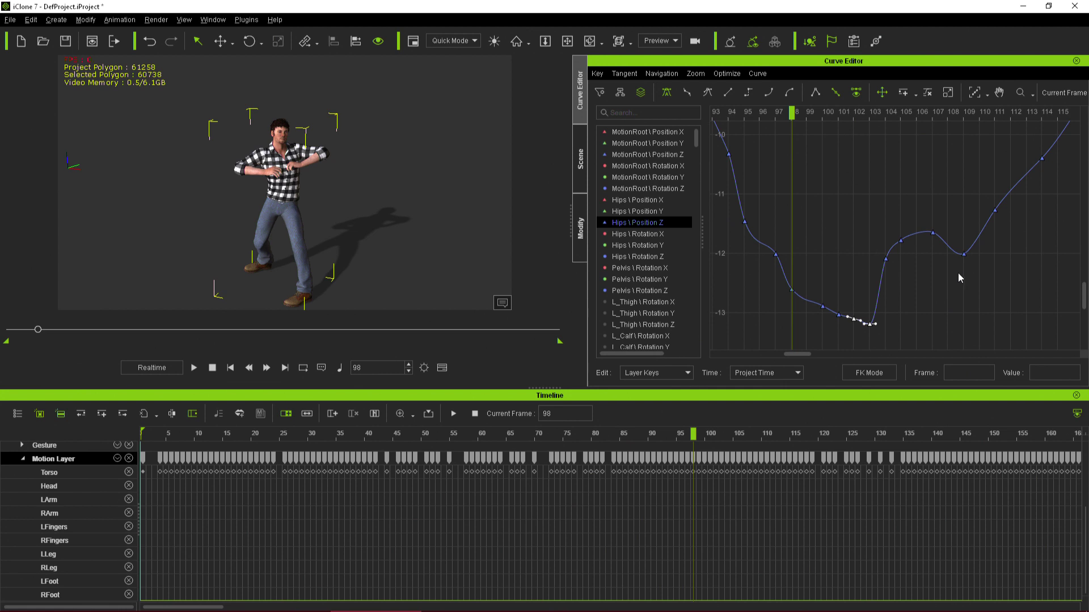
- Inspect the rising part of the Hips Position Z curve between about frames 100 and 130
scroll(958, 273, "down", 4)
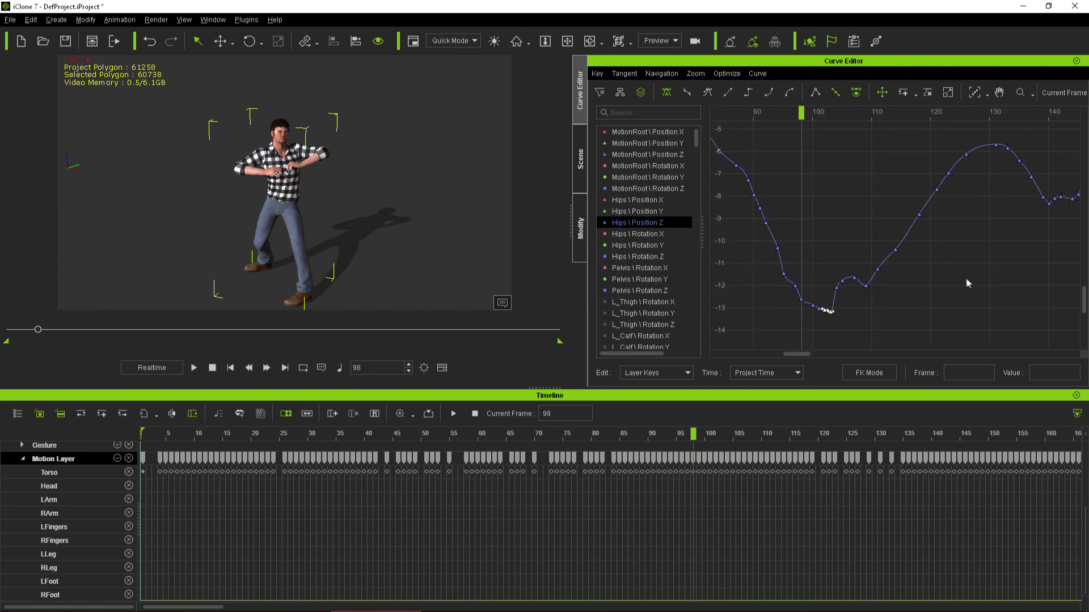
middle_click_drag(967, 280, 817, 306)
middle_click_drag(874, 270, 826, 306)
scroll(865, 275, "up", 3)
middle_click_drag(963, 233, 891, 183)
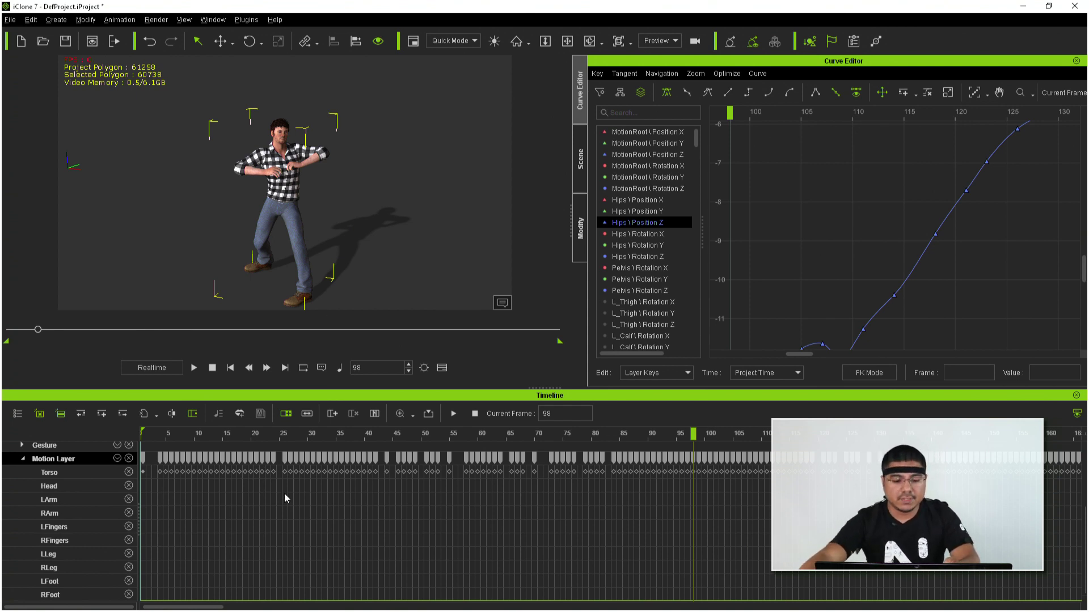
- Scrub through the motion up to frame 528 with the avatar seen from another angle, leaving the playhead at frame 31
left_click_drag(290, 442, 1053, 464)
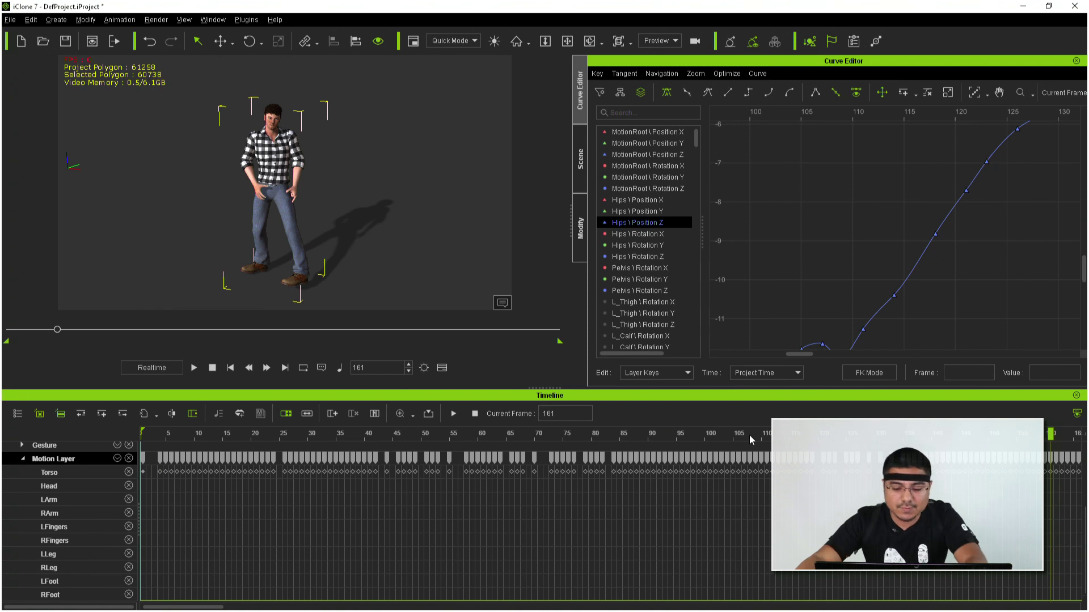
left_click_drag(741, 434, 285, 435)
mouse_move(357, 442)
left_mouse_down()
mouse_move(725, 457)
mouse_move(876, 433)
mouse_move(984, 434)
mouse_move(709, 408)
mouse_move(418, 355)
mouse_move(324, 360)
mouse_move(445, 359)
left_mouse_up()
right_click_drag(347, 250, 418, 160)
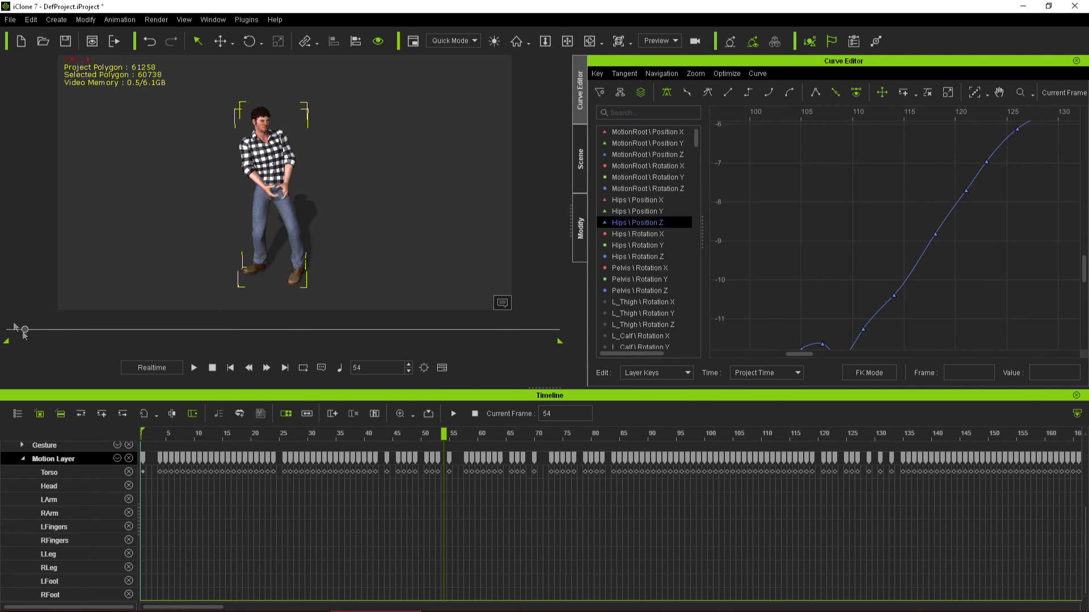
left_click_drag(25, 329, 169, 330)
scroll(865, 195, "down", 2)
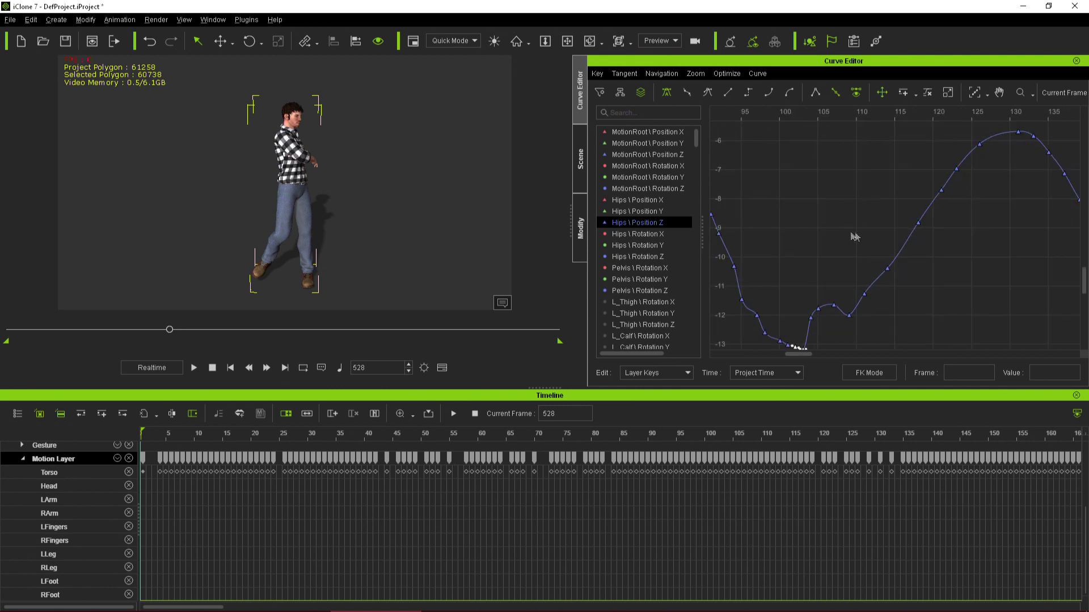
left_click_drag(226, 433, 313, 434)
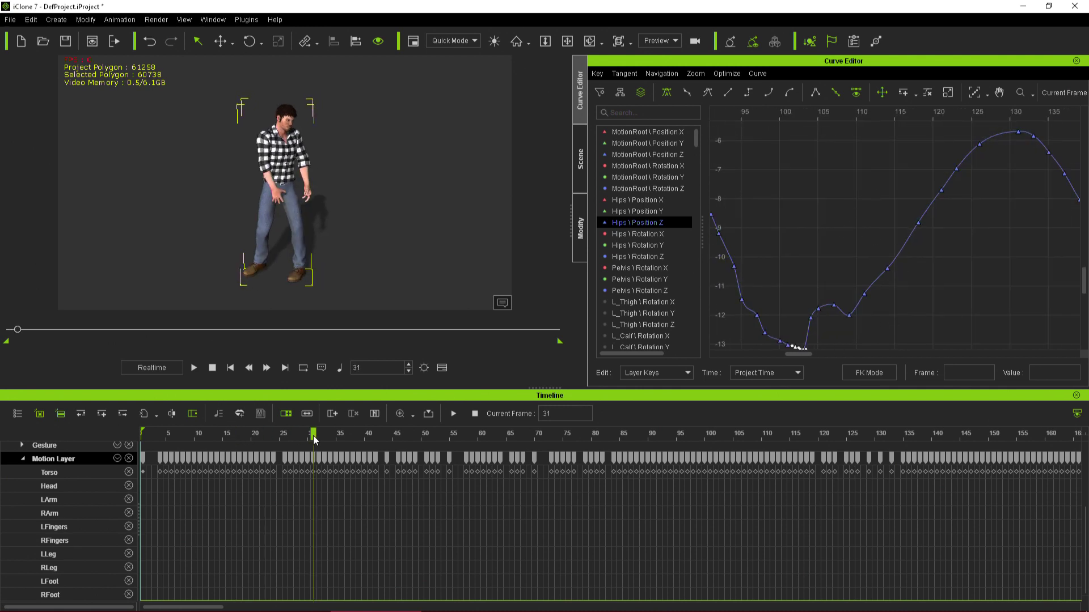
- Sample the selected parts of the motion clip again with both Torso and LLeg included
scroll(181, 474, "up", 3)
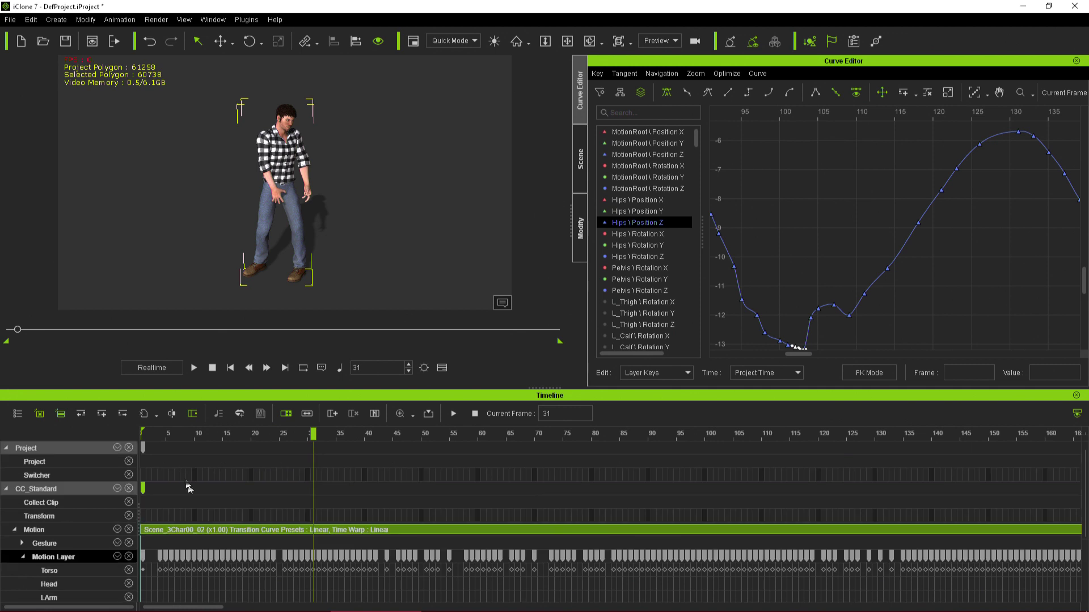
right_click(209, 533)
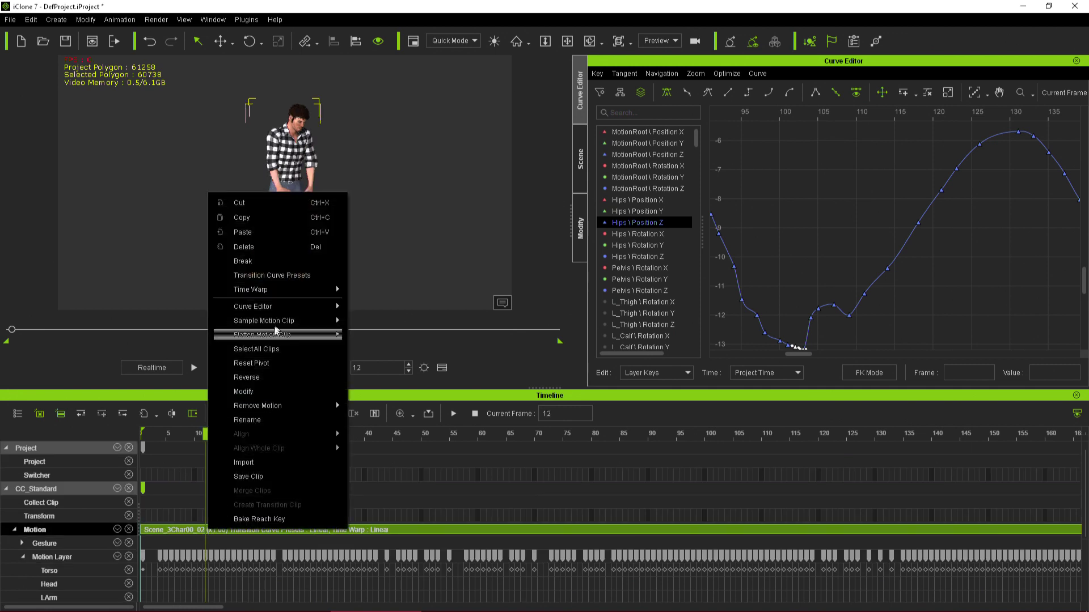
mouse_move(337, 321)
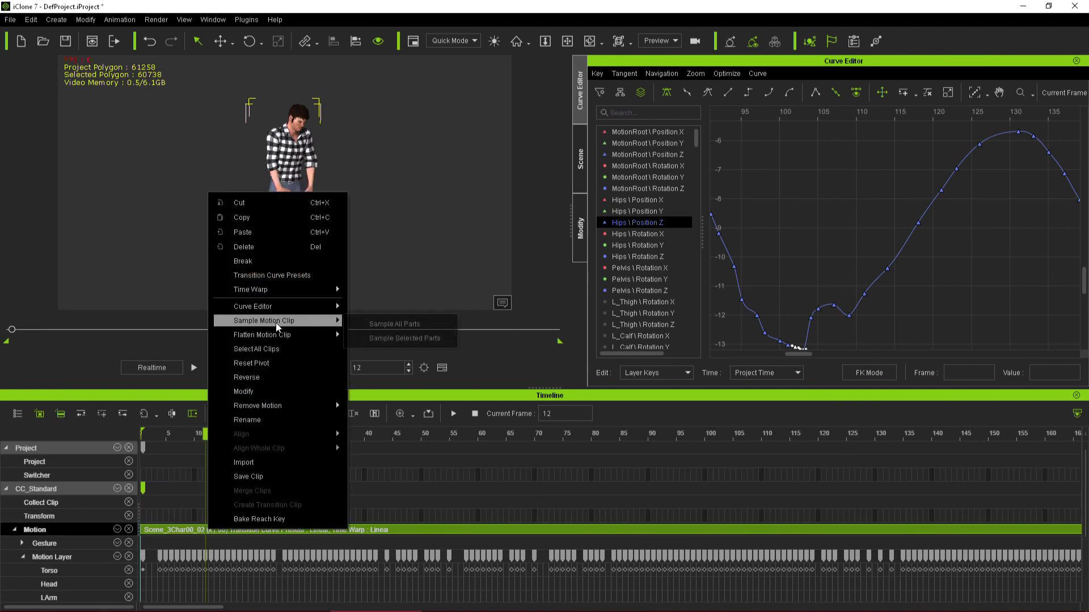
left_click(377, 339)
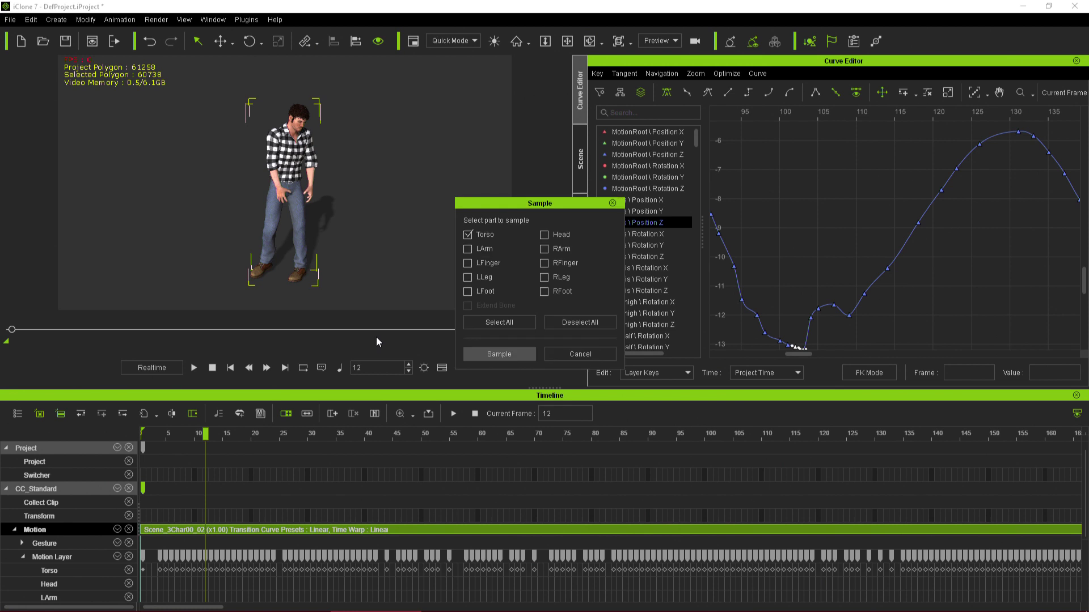
left_click(467, 277)
left_click(498, 354)
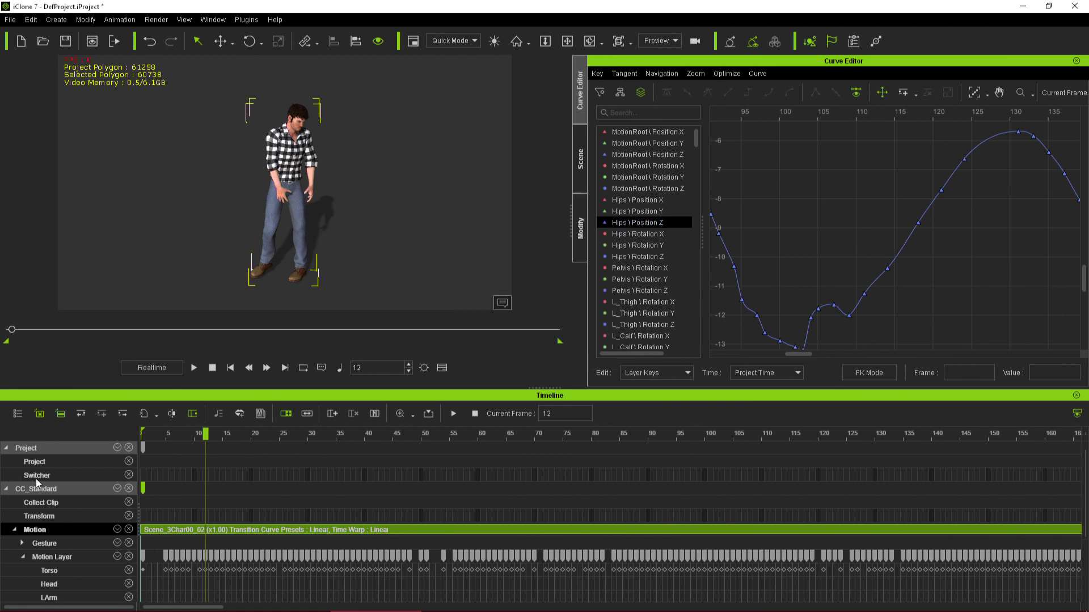
- Check the sampled LLeg keys, scrub to frame 42, and choose the L_Thigh Rotation Z curve for display
scroll(137, 498, "down", 3)
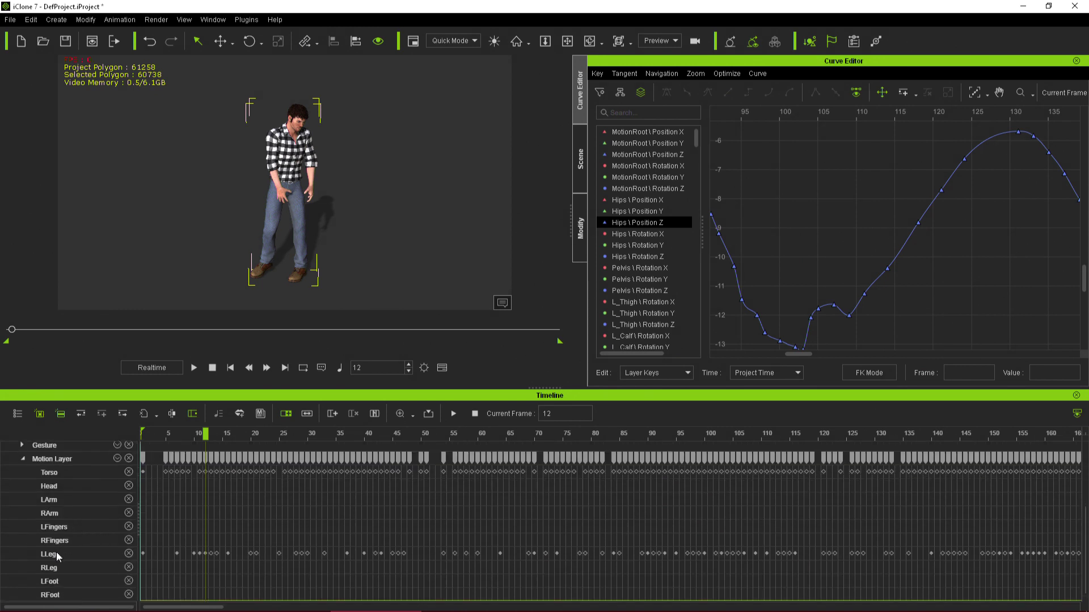
left_click_drag(172, 434, 375, 434)
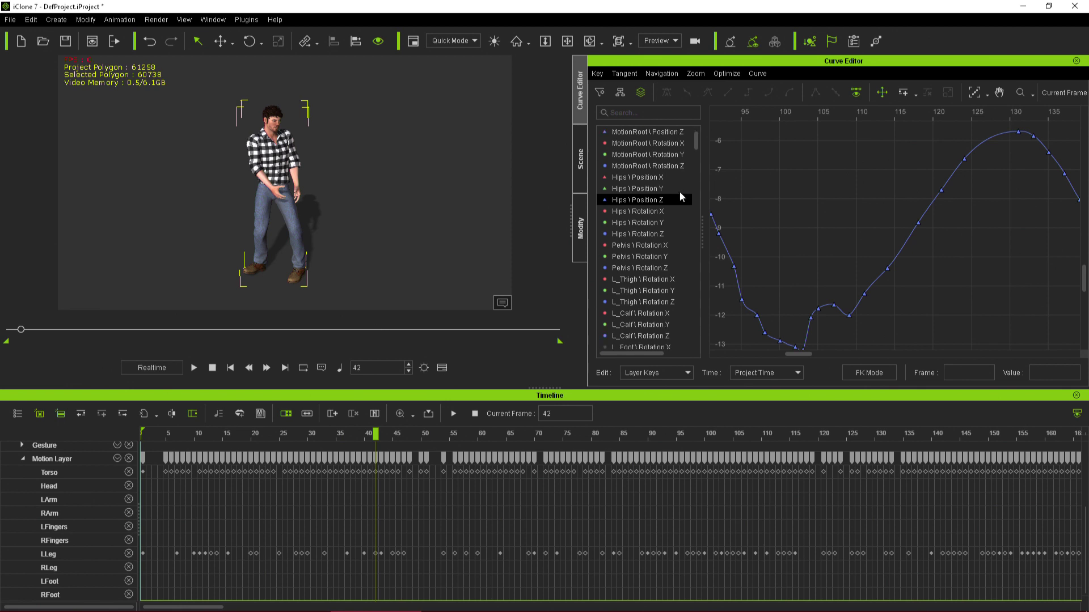
scroll(679, 193, "down", 4)
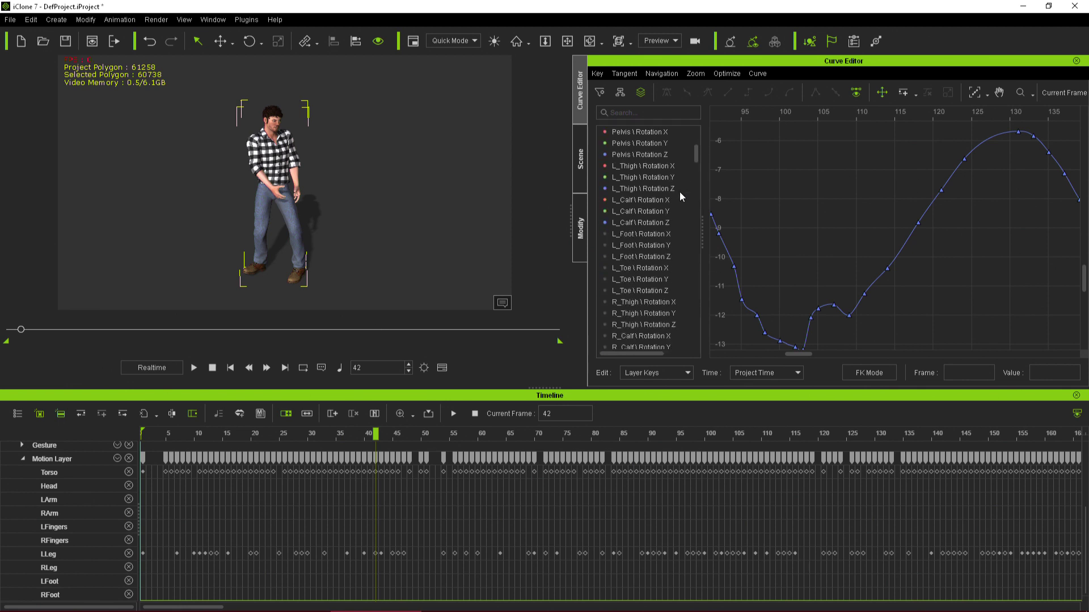
left_click(640, 165)
left_click(649, 186)
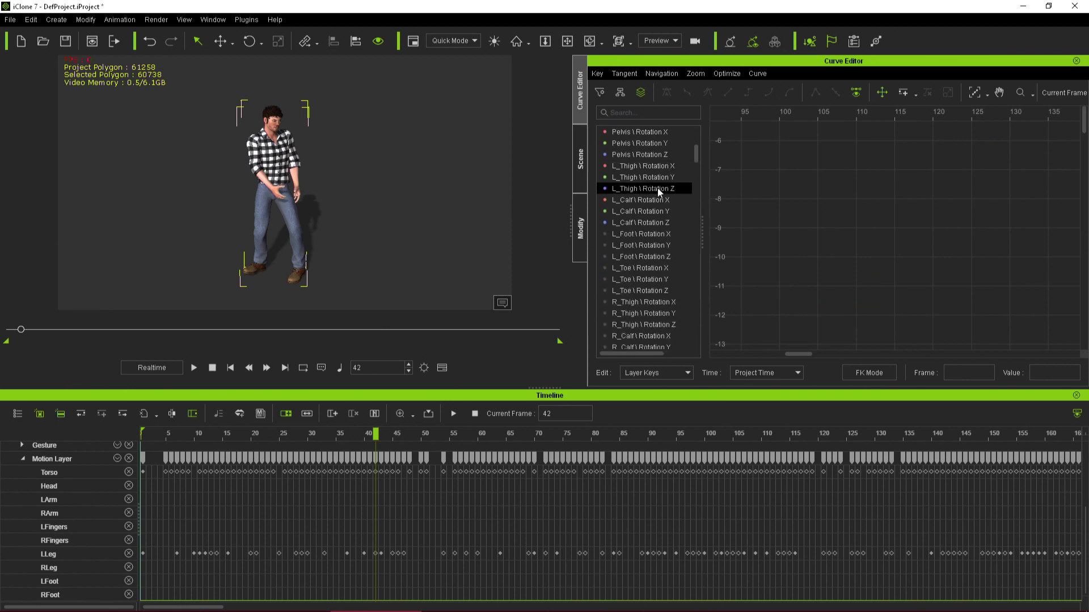
- Inspect the full L_Thigh Rotation Z curve and scrub the playhead to frame 511
scroll(796, 219, "down", 5)
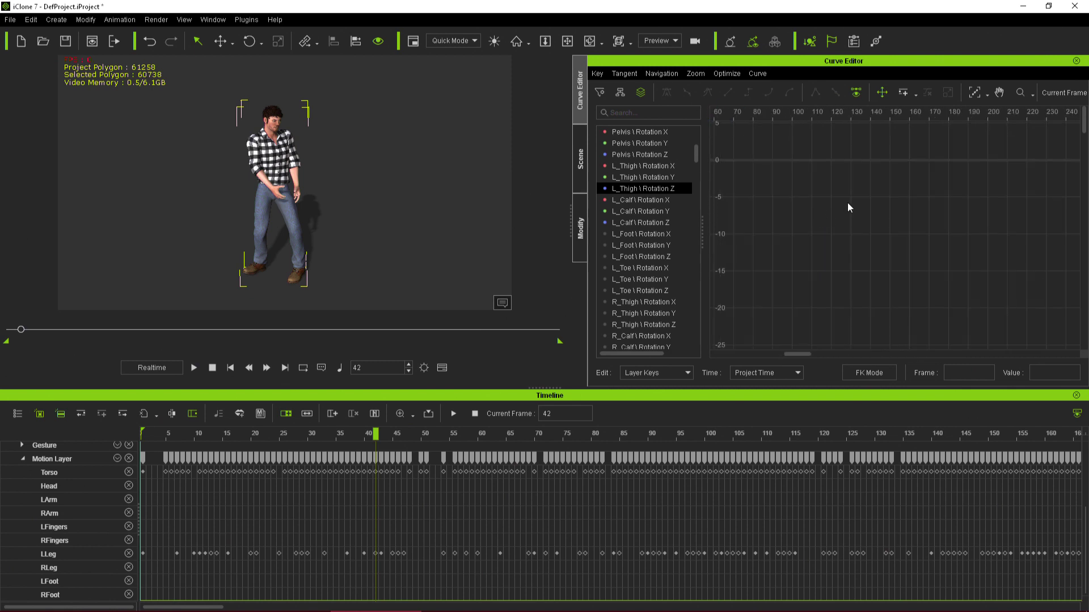
key("f")
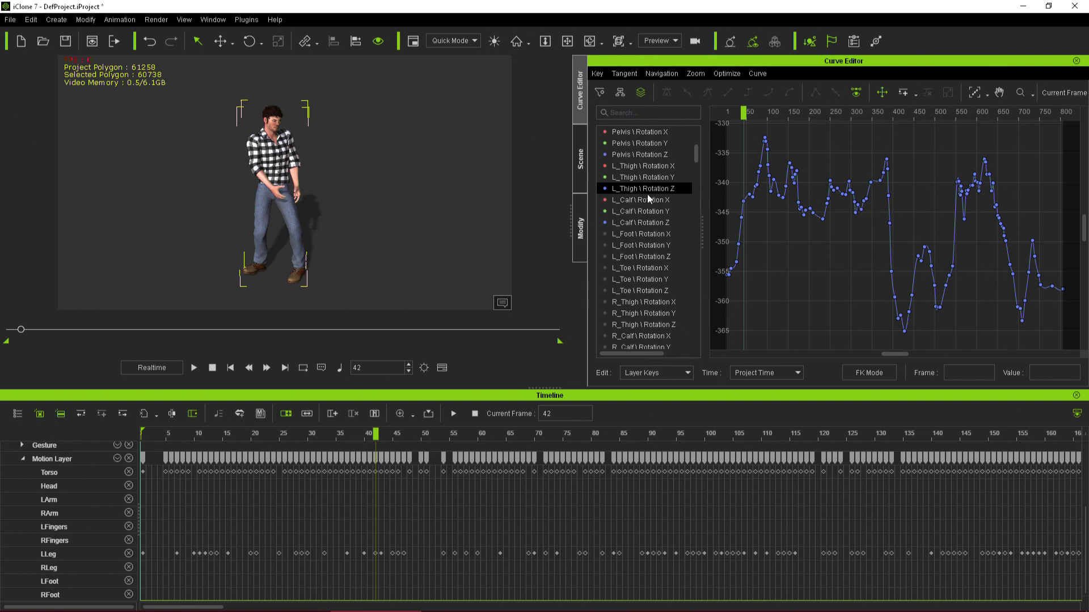
scroll(845, 237, "down", 2)
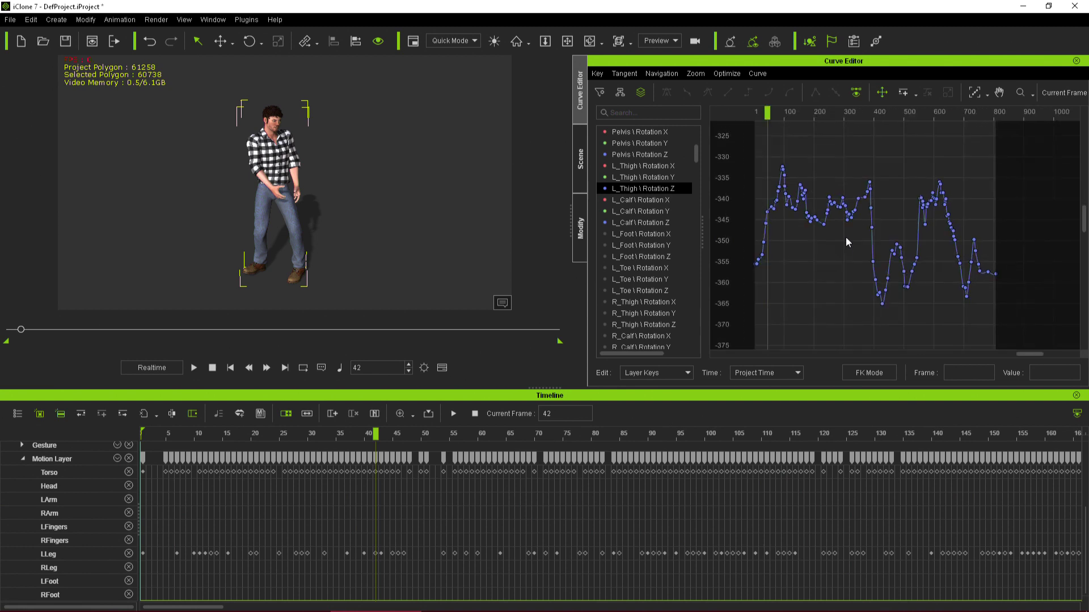
left_click(870, 113)
mouse_move(899, 130)
left_mouse_down()
mouse_move(1055, 147)
mouse_move(962, 138)
mouse_move(871, 163)
left_mouse_up()
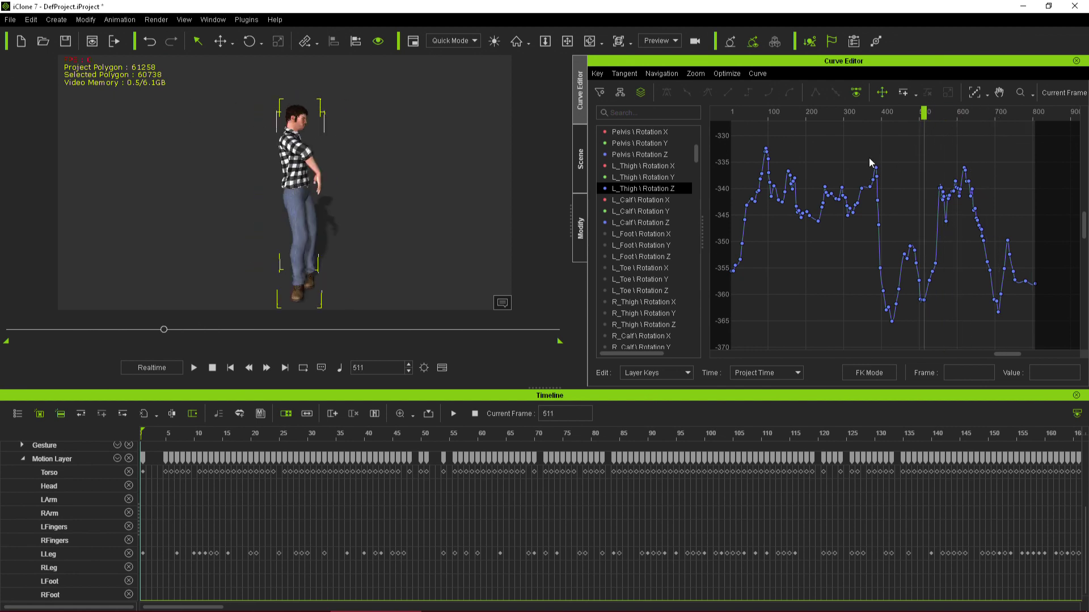
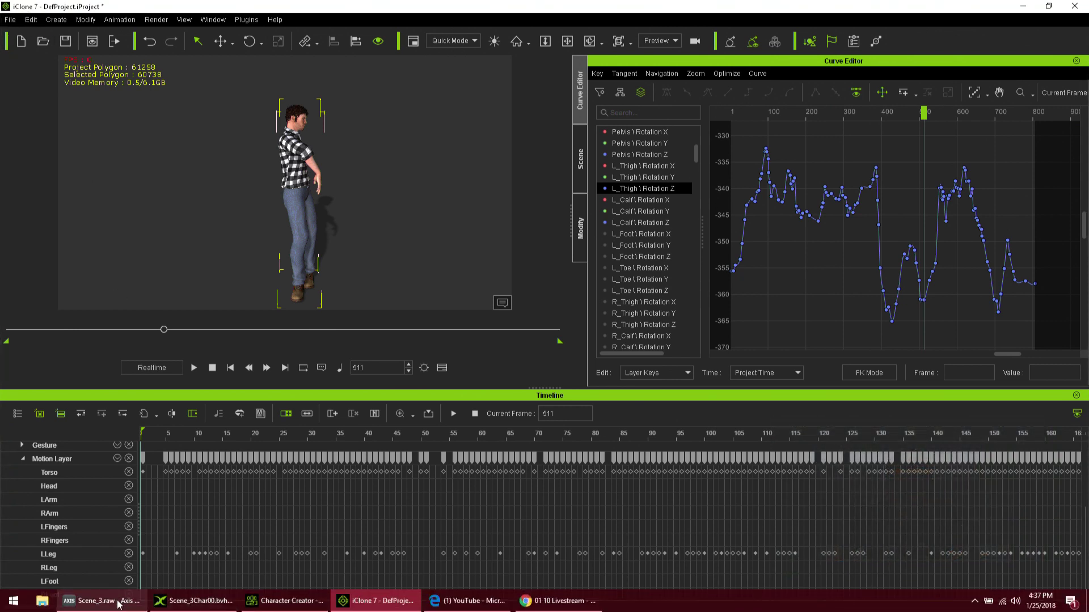
- Switch to Axis Neuron and set the working directory to the Motion Files folder under Documents > Noitom > Axis Neuron
left_click(118, 603)
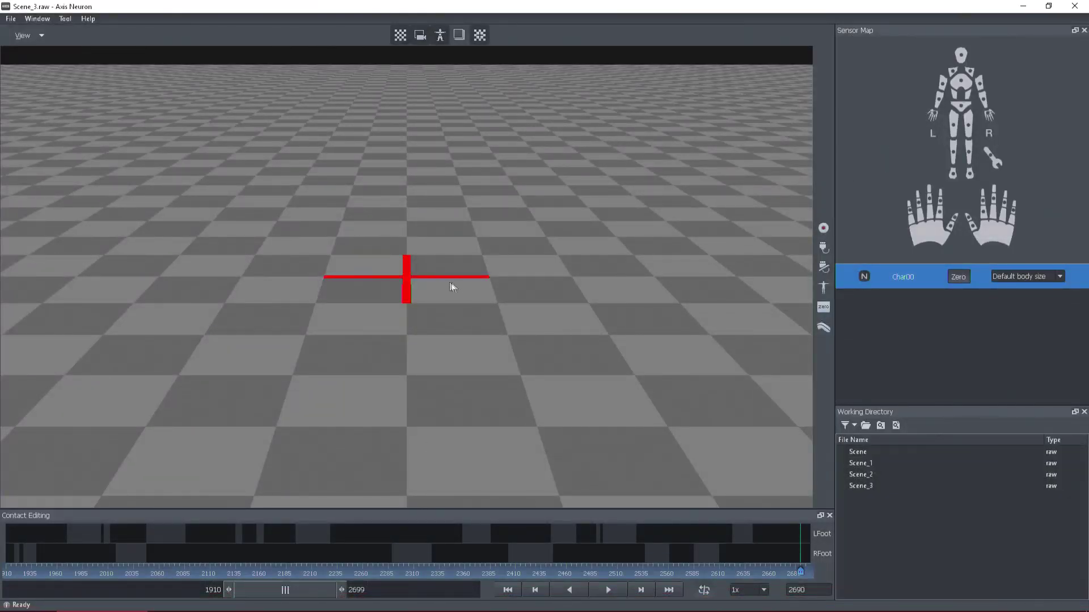
left_click(11, 19)
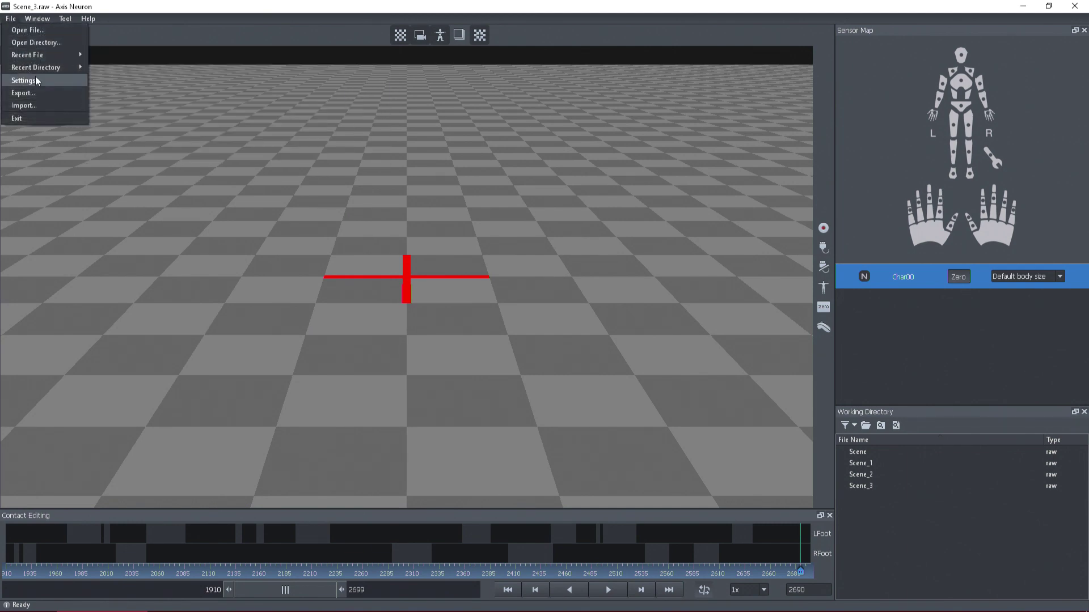
left_click(37, 43)
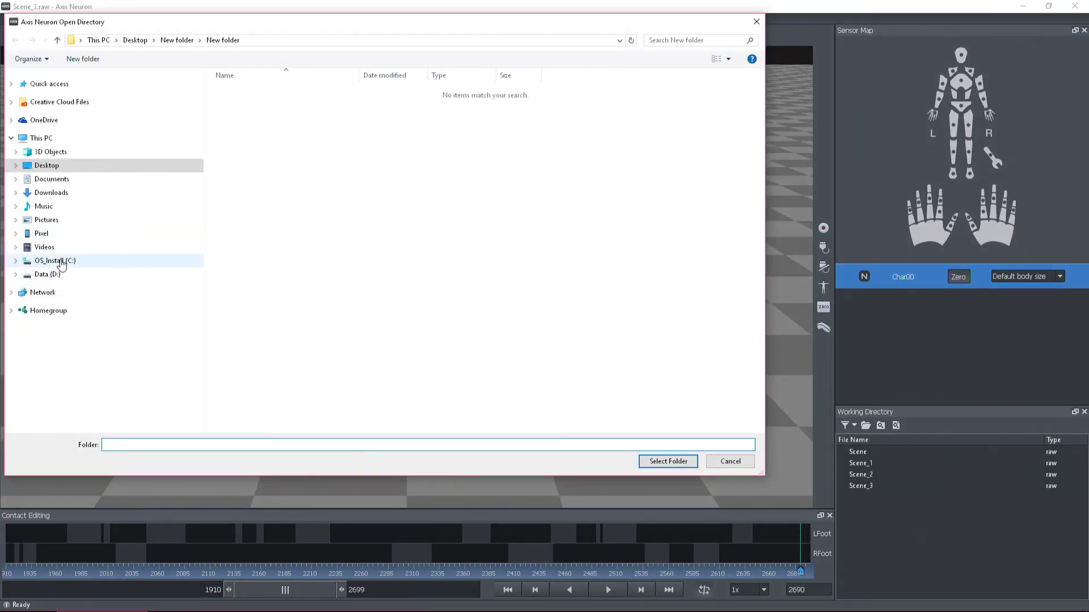
left_click(60, 196)
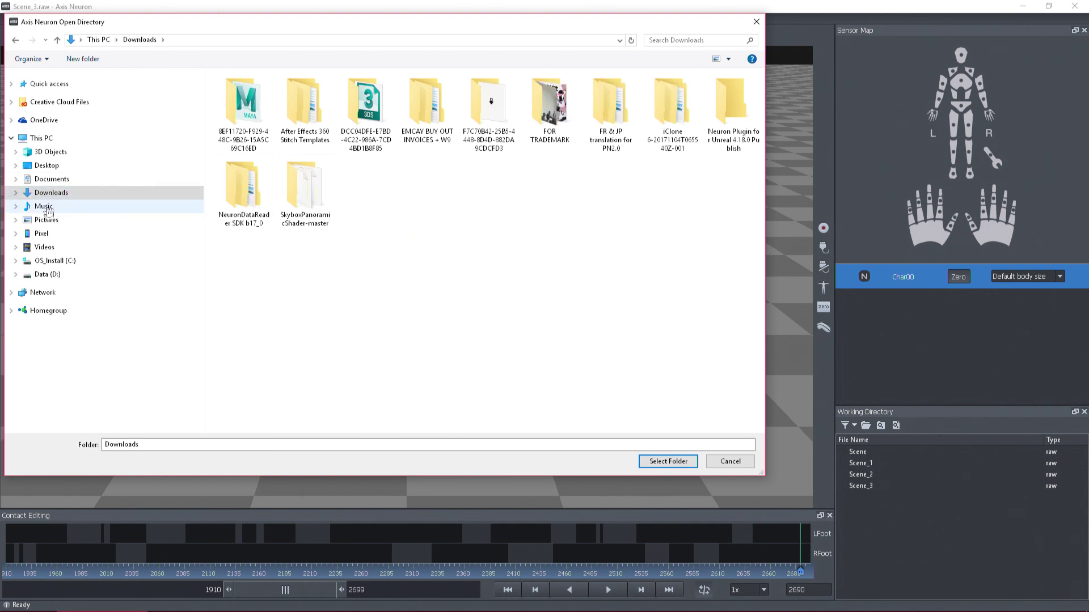
left_click(50, 181)
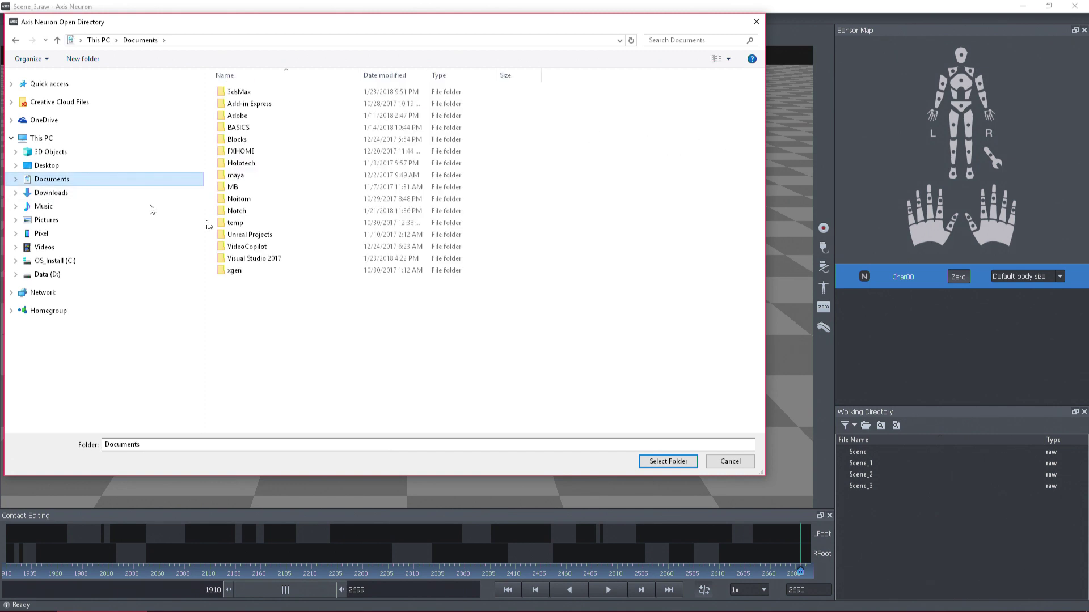
double_click(240, 200)
left_click(244, 98)
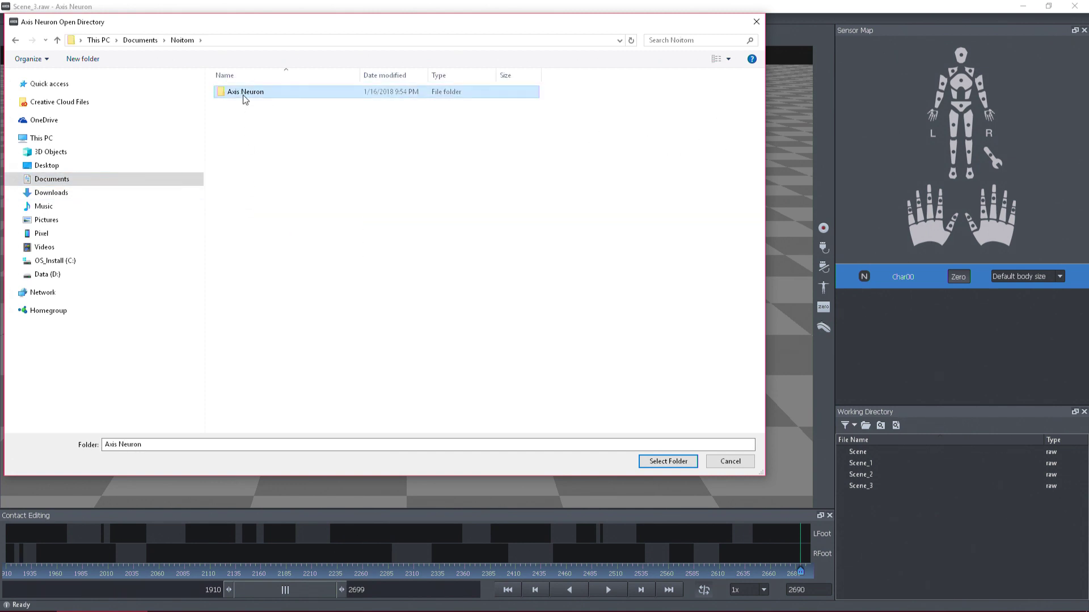
double_click(244, 99)
double_click(310, 98)
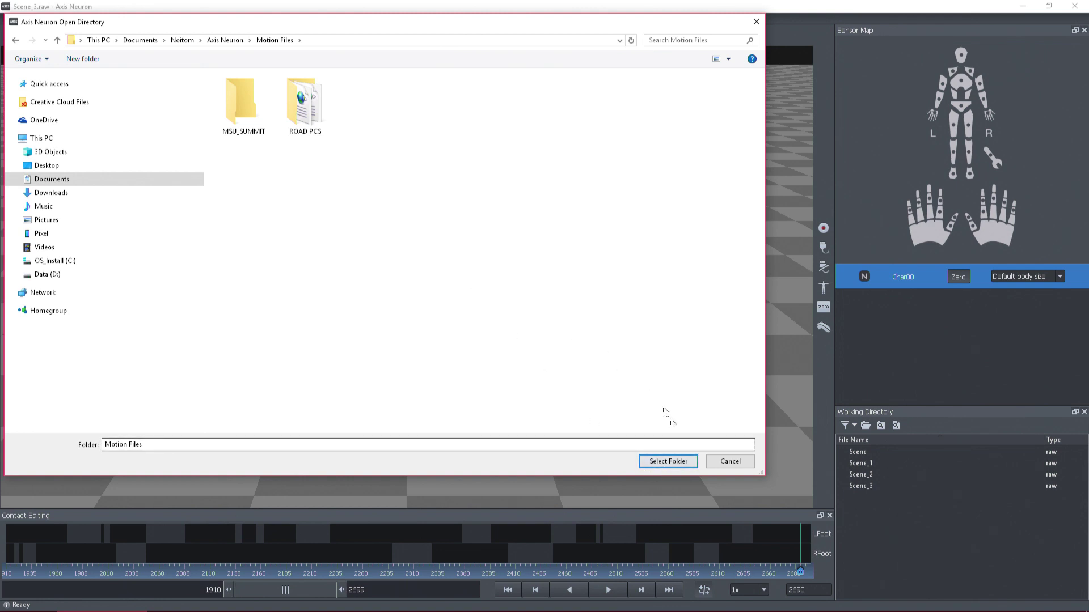
left_click(669, 461)
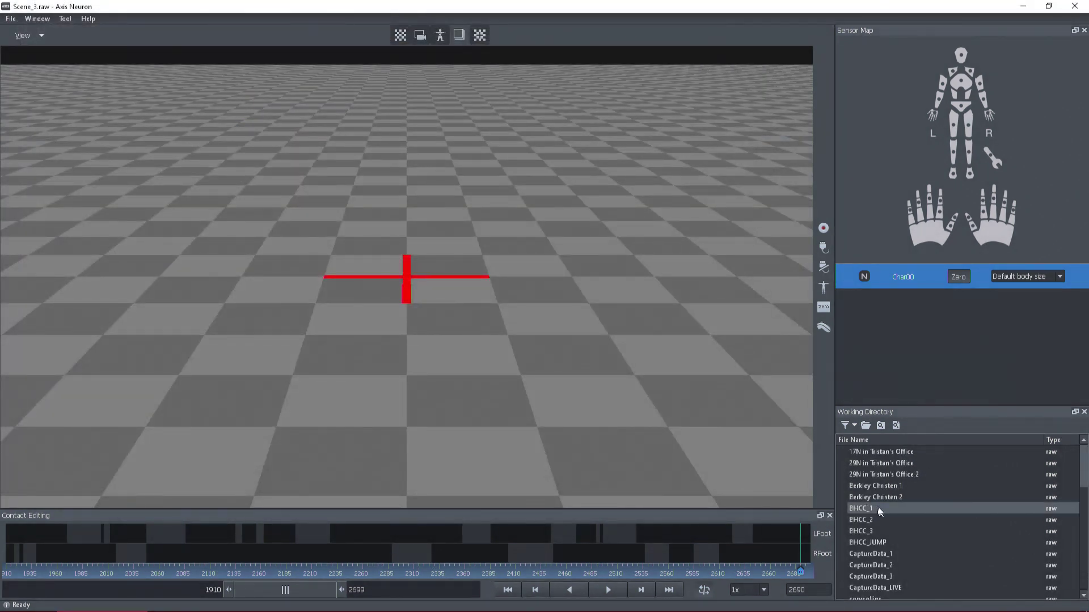
- Open the MIT TEST raw motion file from the working directory
scroll(879, 510, "down", 5)
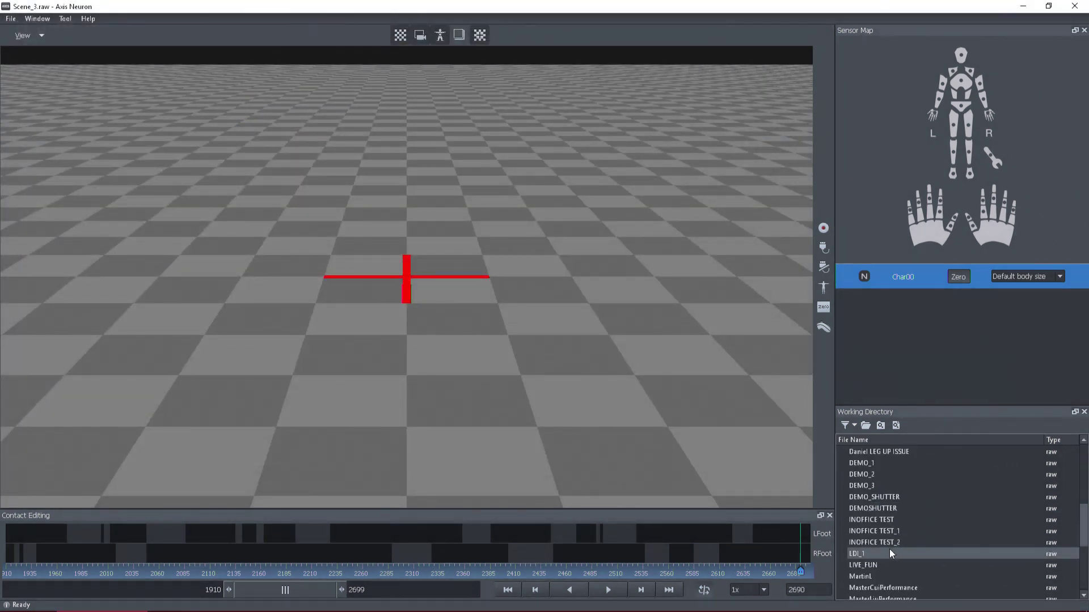
scroll(890, 549, "down", 1)
left_click(865, 576)
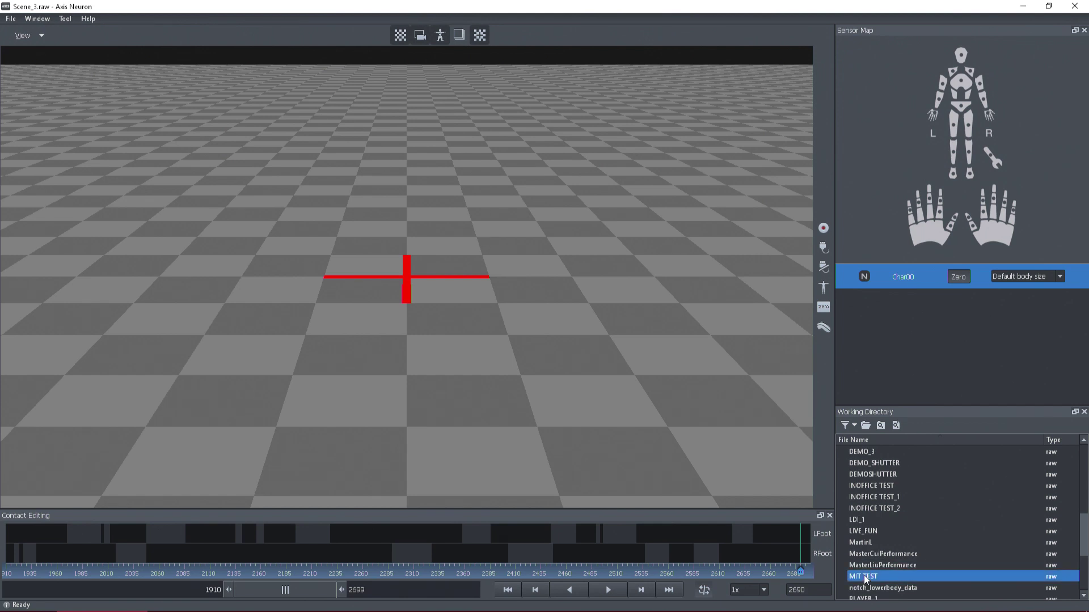
double_click(864, 576)
- Scrub and play through the MIT TEST motion with the skeleton seen from the front, pausing at frame 19
scroll(362, 238, "up", 2)
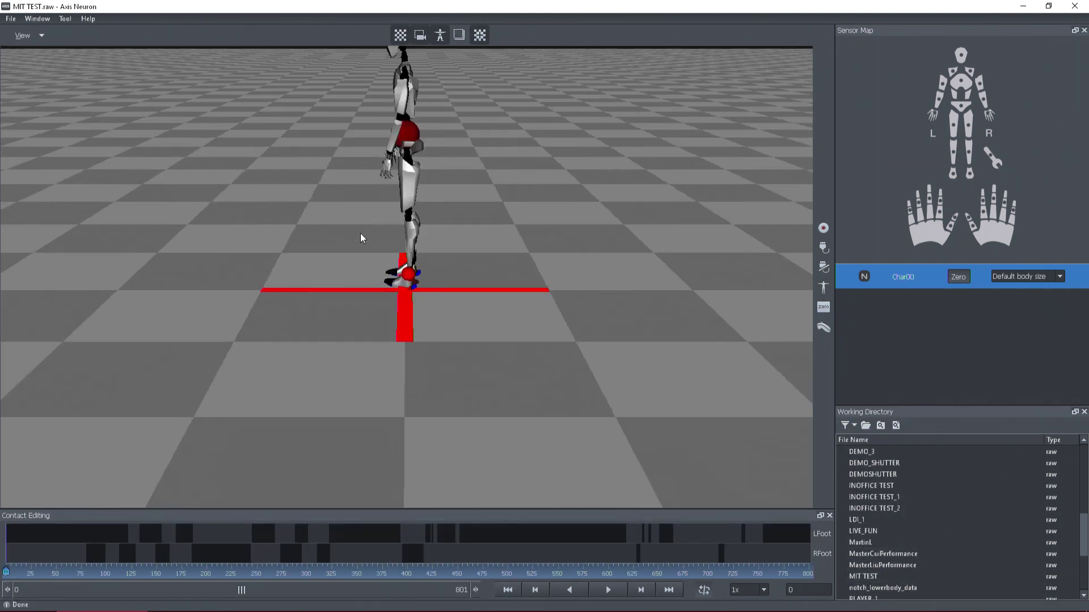
scroll(382, 224, "down", 5)
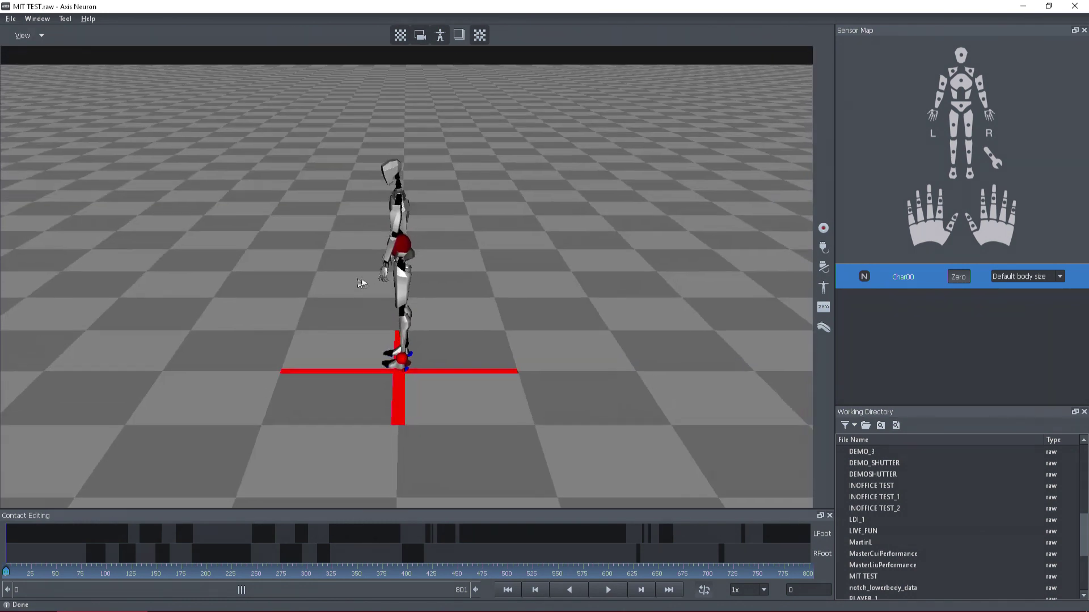
left_click_drag(364, 282, 563, 494)
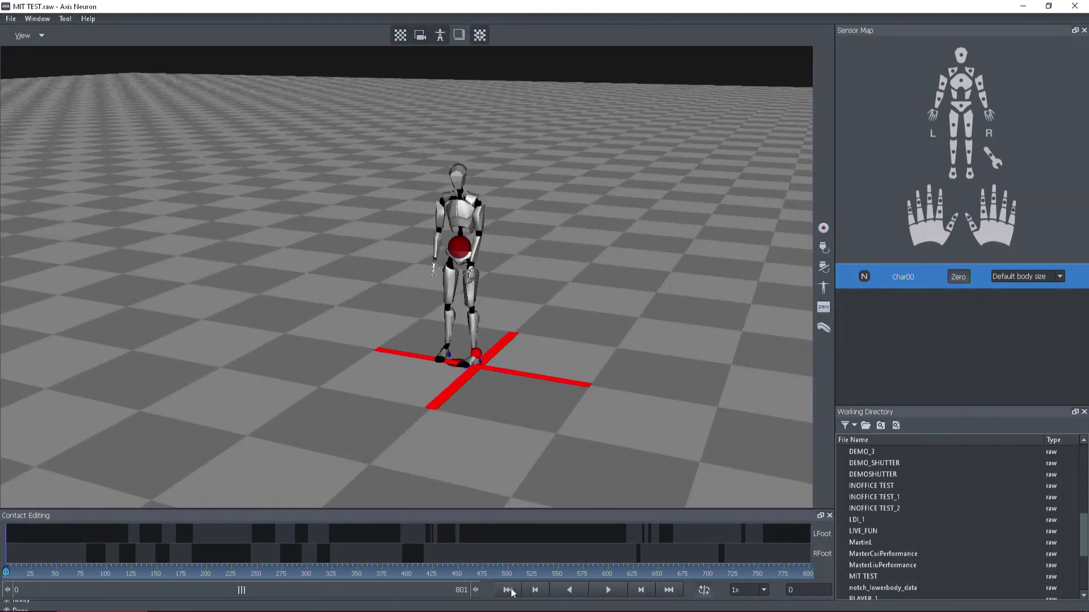
left_click(580, 572)
left_click_drag(572, 574, 2, 553)
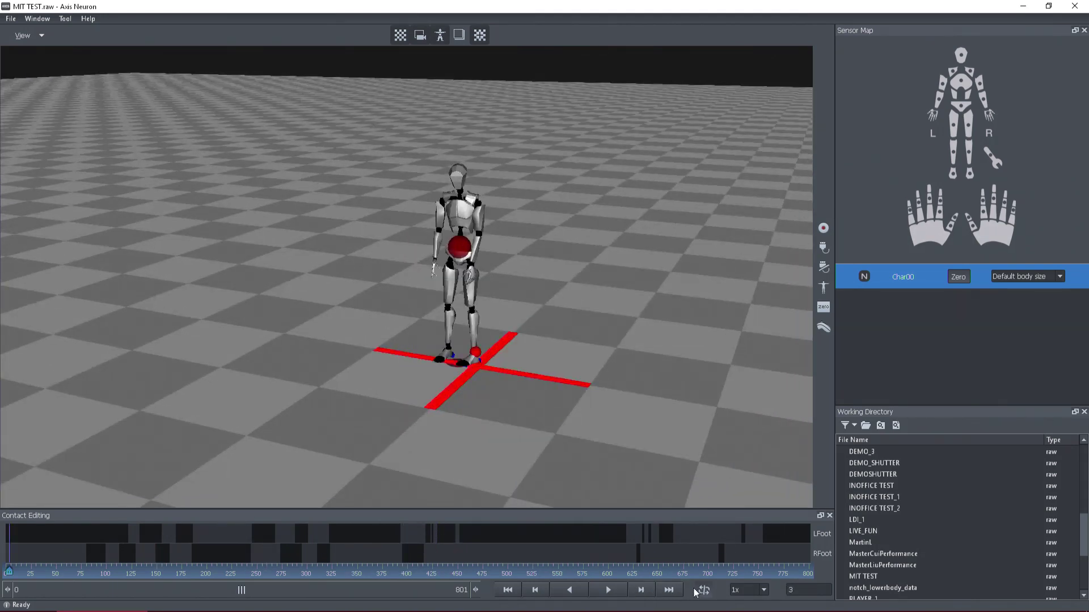
left_click(617, 591)
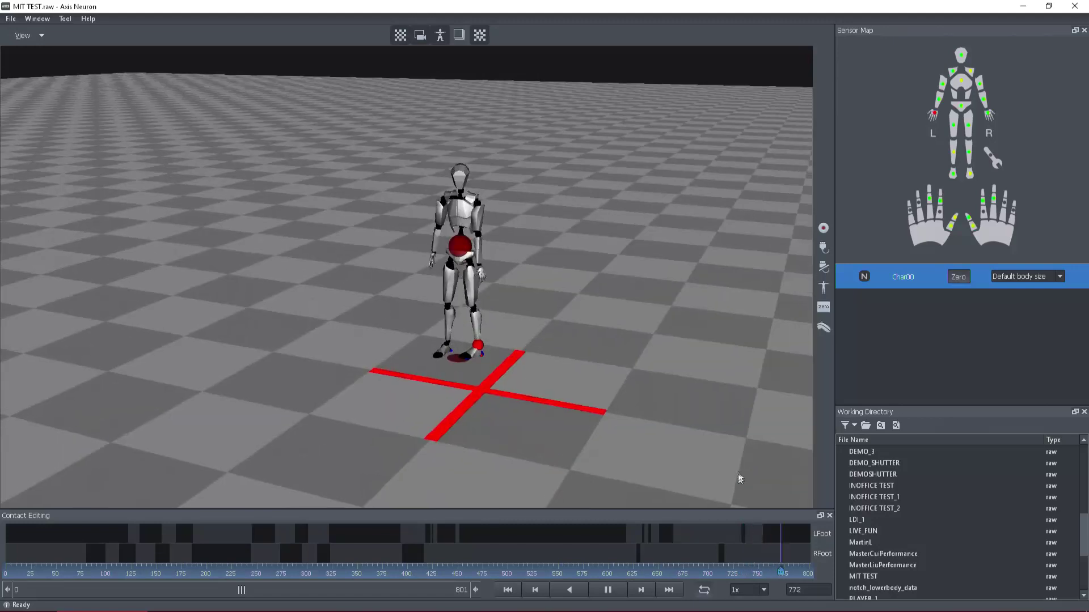
left_click(620, 588)
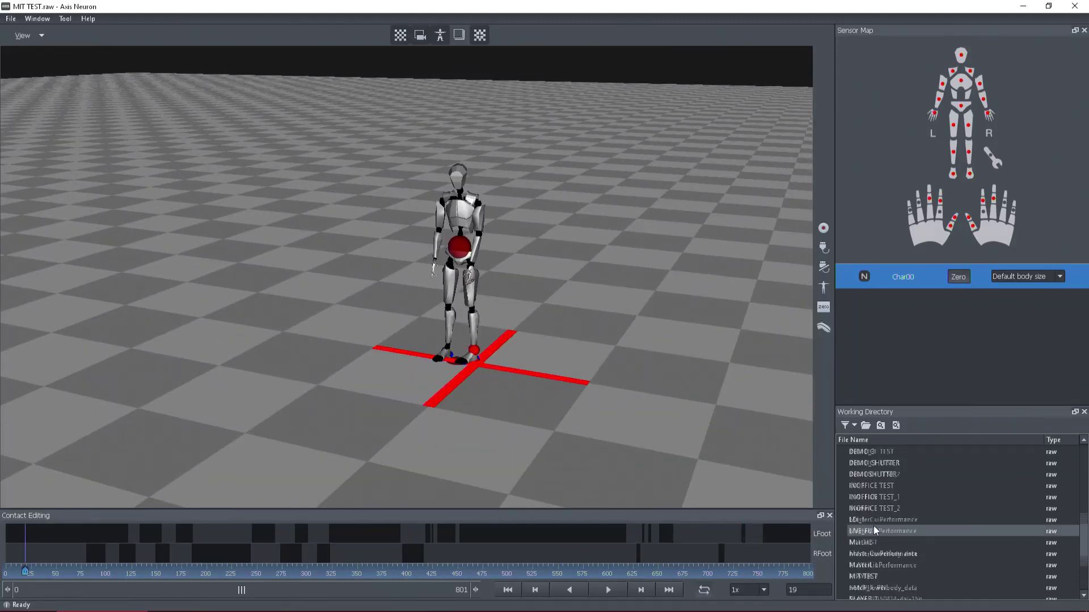
- Permanently delete MIT TEST.fcd from the folder containing the MIT TEST motion and close that folder
scroll(876, 536, "down", 1)
right_click(870, 543)
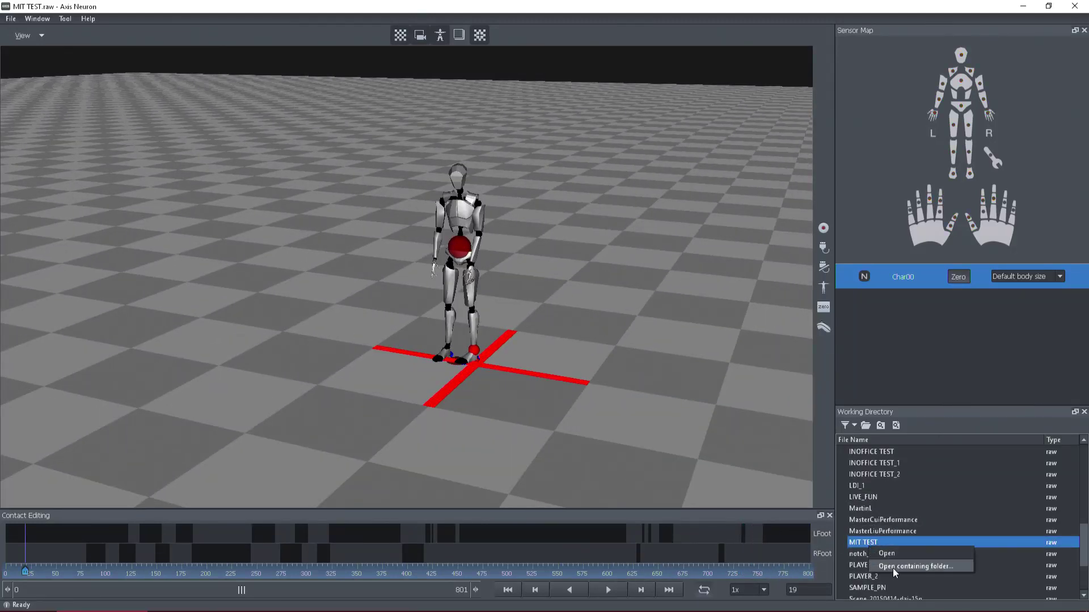
left_click(914, 566)
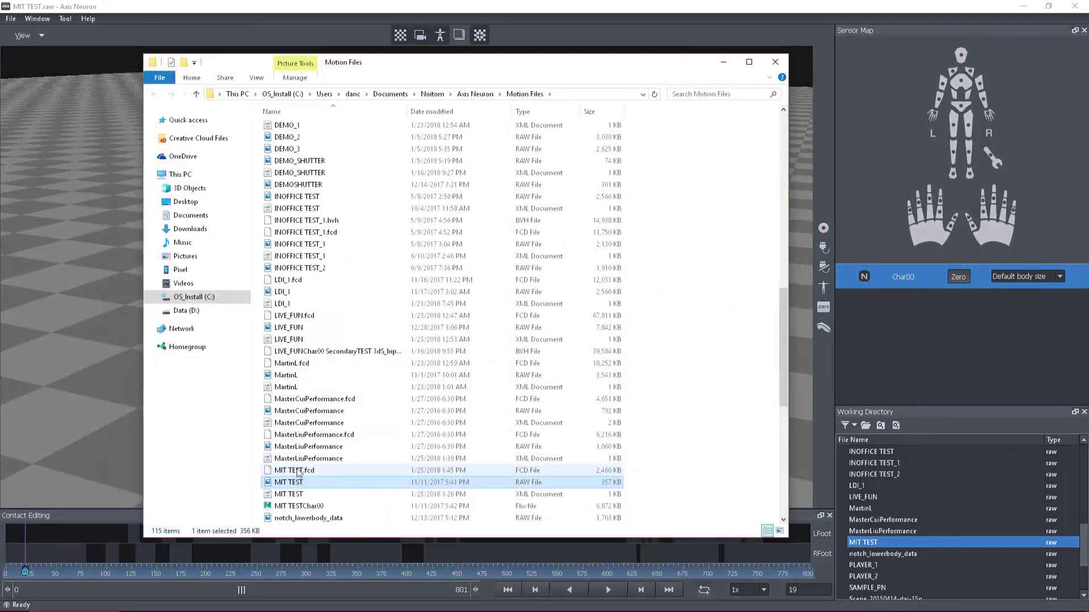
left_click(299, 472)
key("shift+Delete")
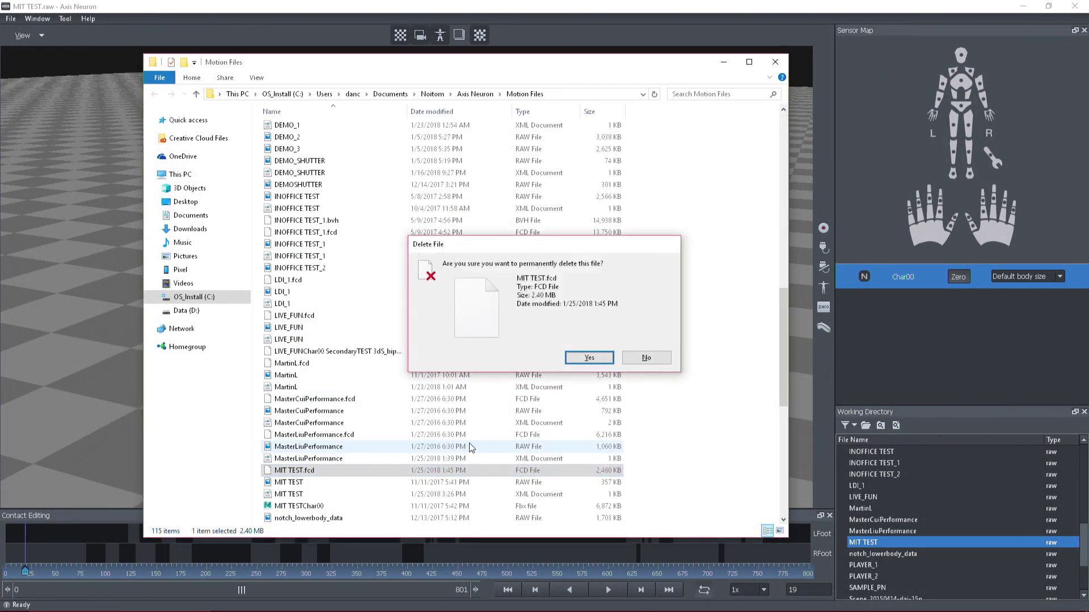
key("Return")
left_click(779, 65)
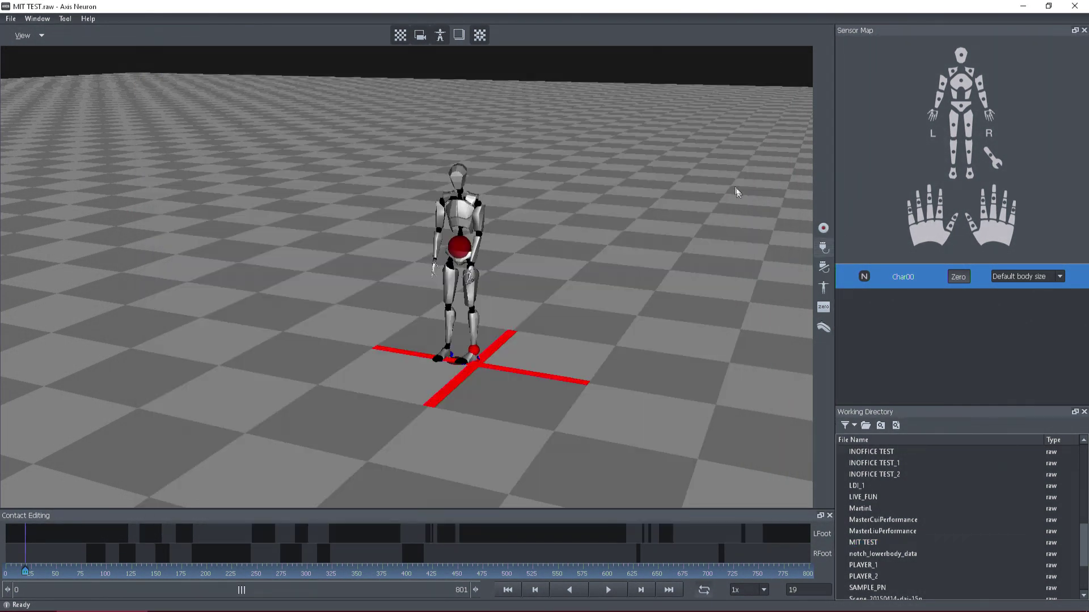
- Reload the MIT TEST raw file by opening LIVE_FUN first and reopening MIT TEST
double_click(896, 542)
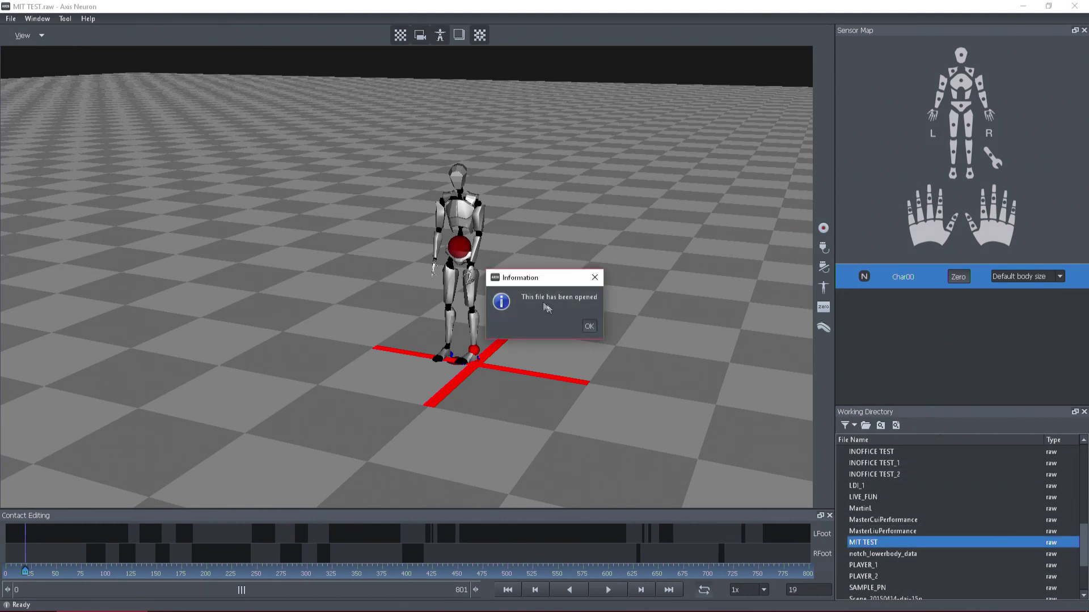
left_click(587, 325)
left_click(884, 500)
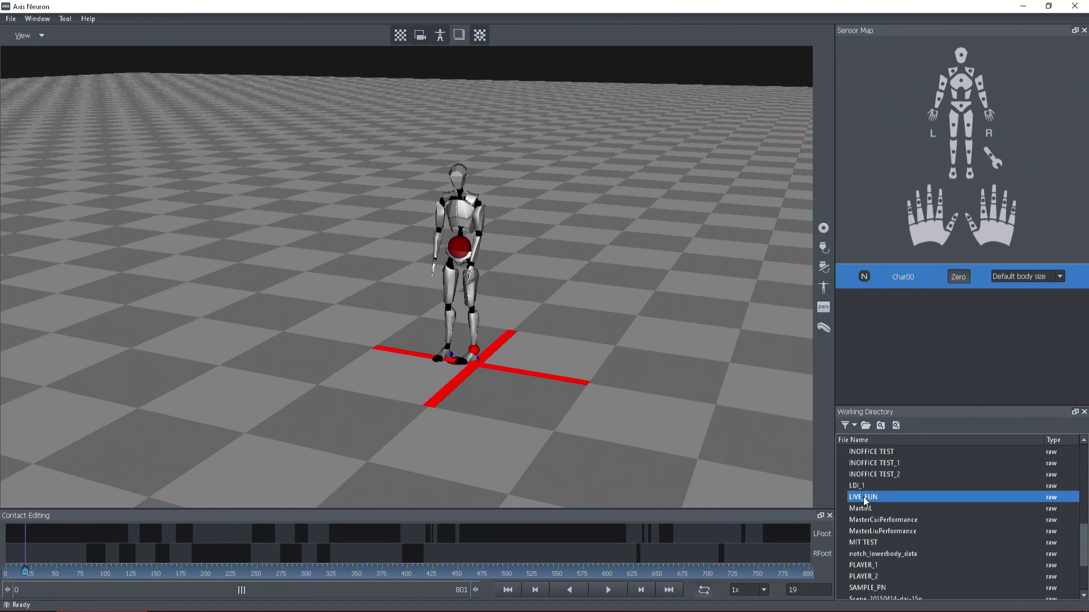
double_click(863, 496)
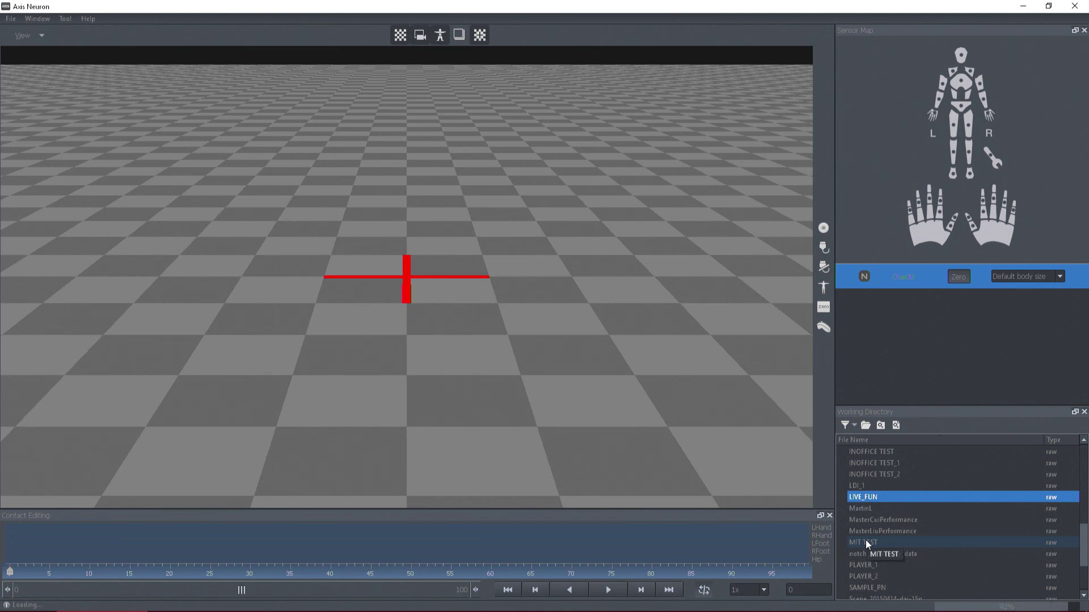
left_click(866, 540)
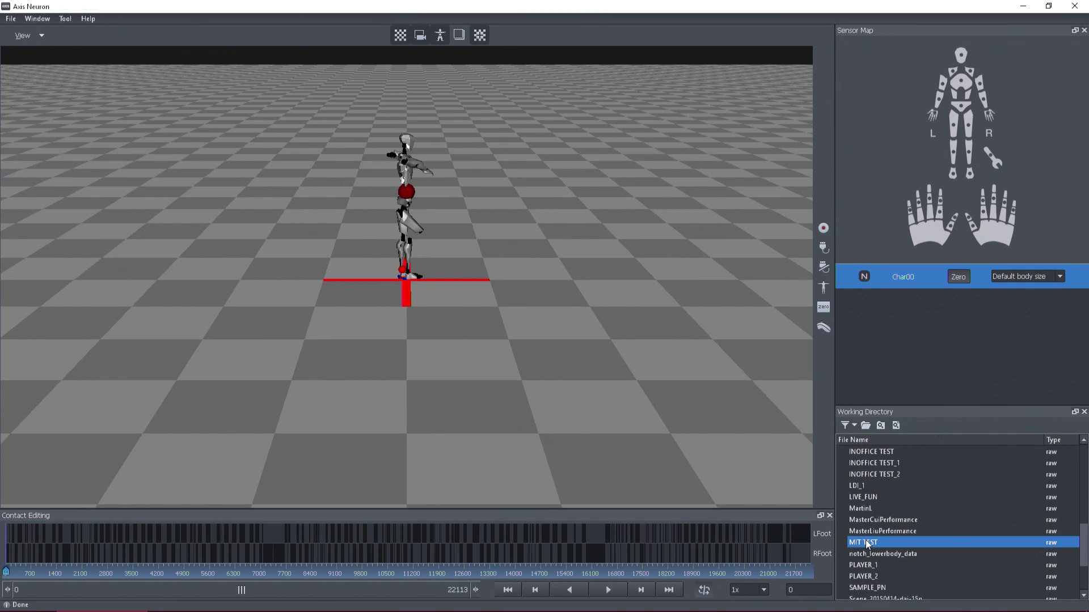
double_click(865, 542)
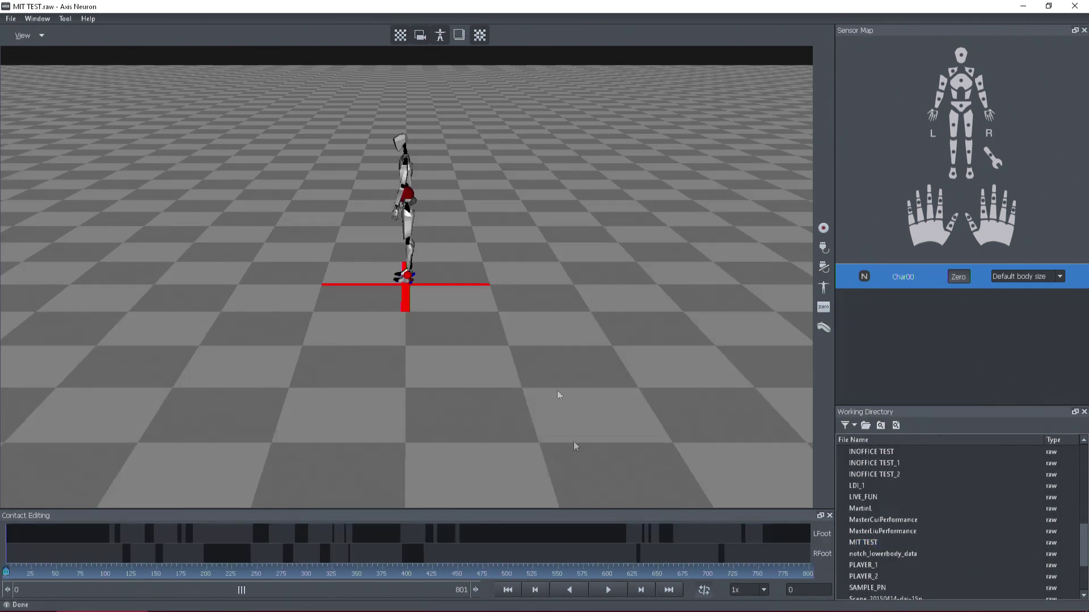
- Play the reloaded MIT TEST motion with the skeleton seen from the front and scrub it back to frame 93
scroll(418, 199, "up", 6)
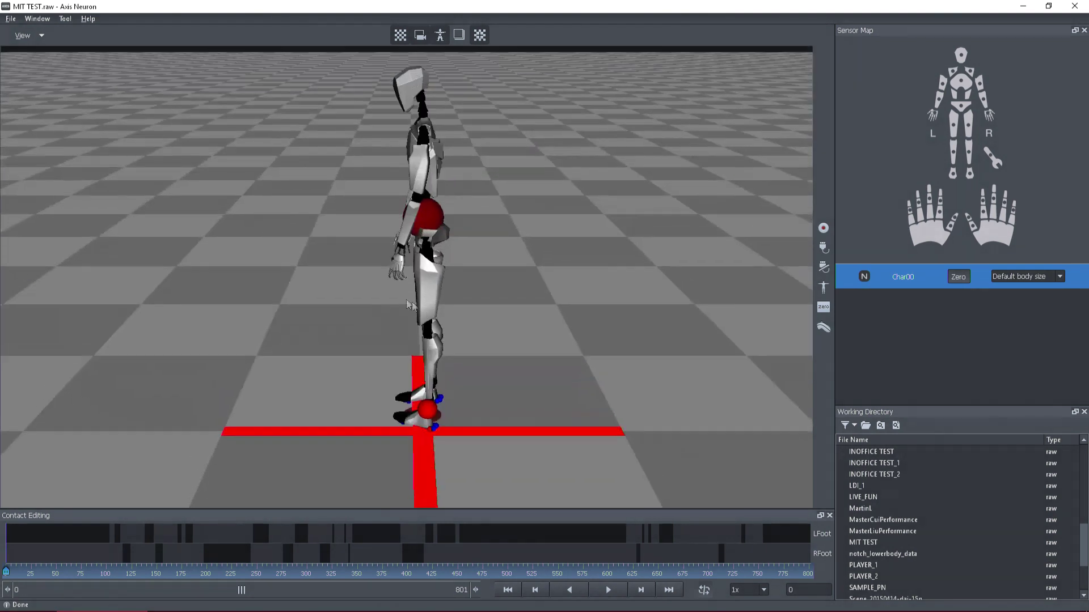
left_click_drag(411, 306, 711, 253)
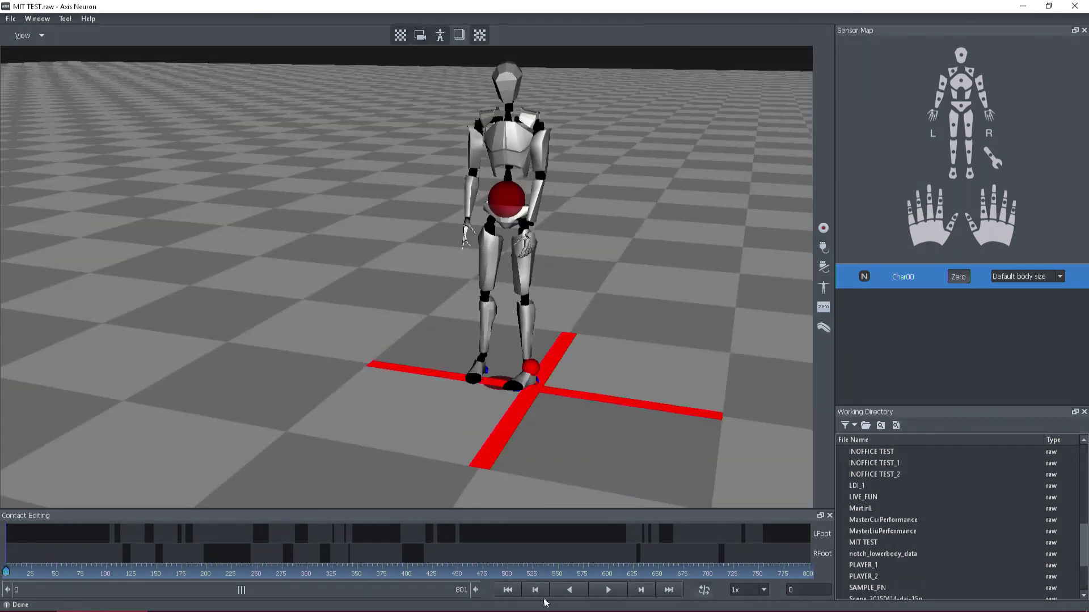
left_click(607, 591)
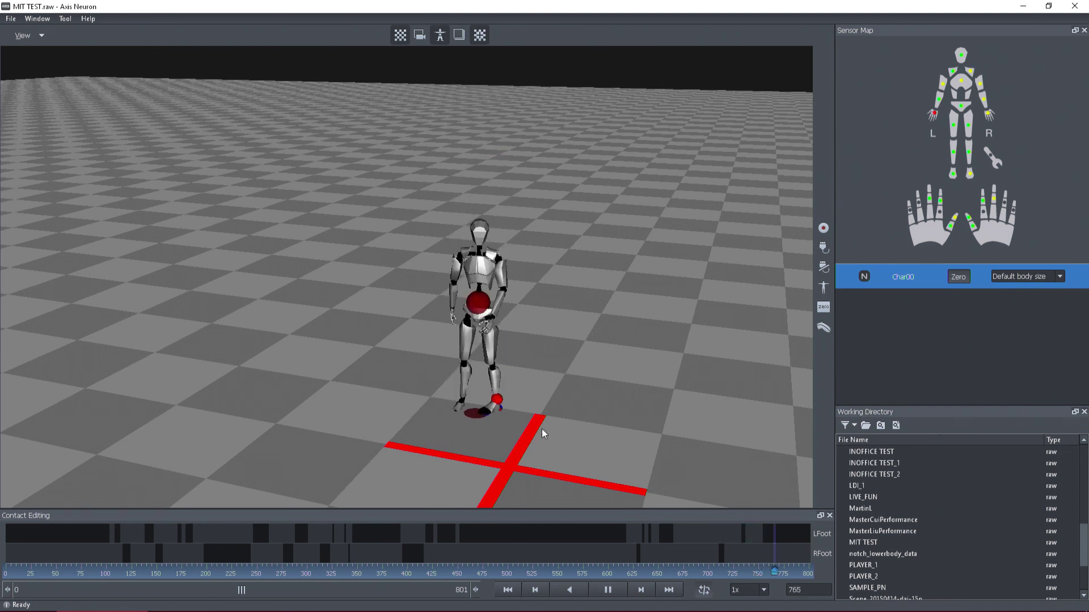
left_click(595, 575)
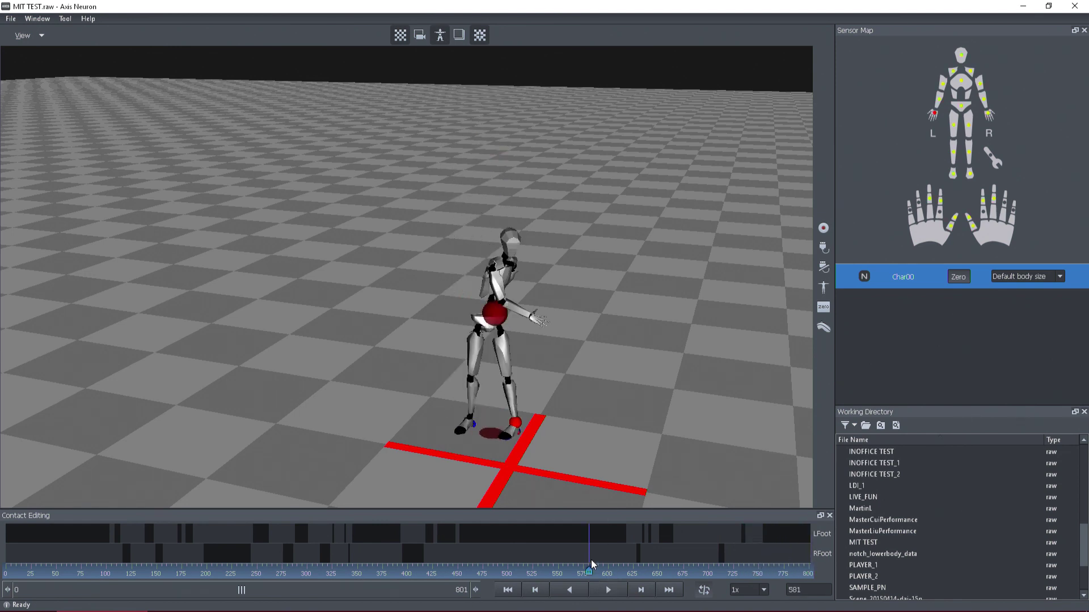
left_click(276, 536)
left_click_drag(279, 540, 99, 556)
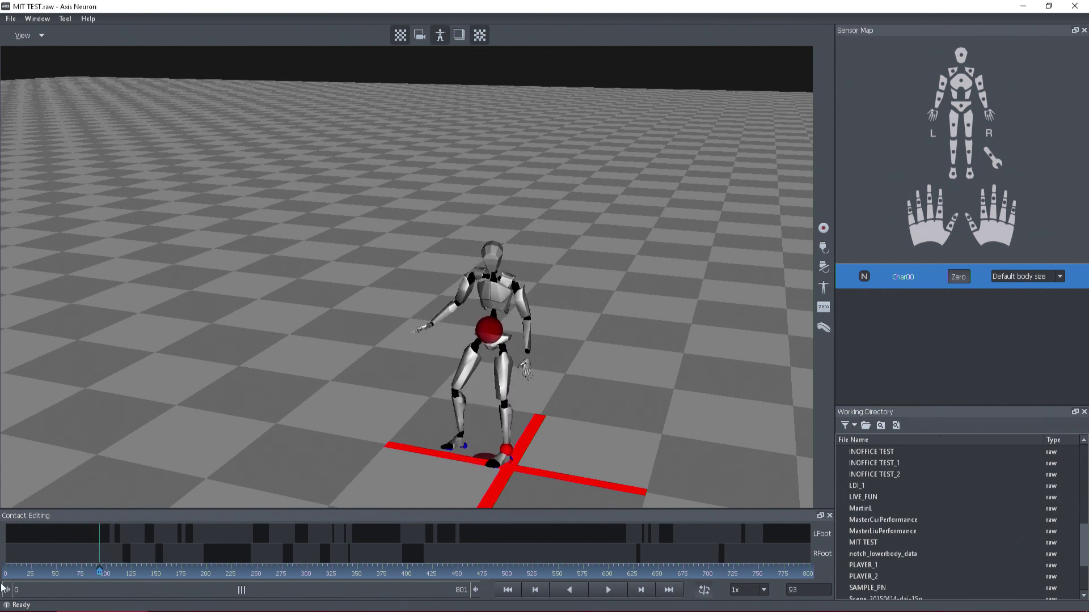
- Limit the Contact Editing timeline range to frames 92 through 207 and return the playhead to frame 92
left_click_drag(7, 589, 61, 605)
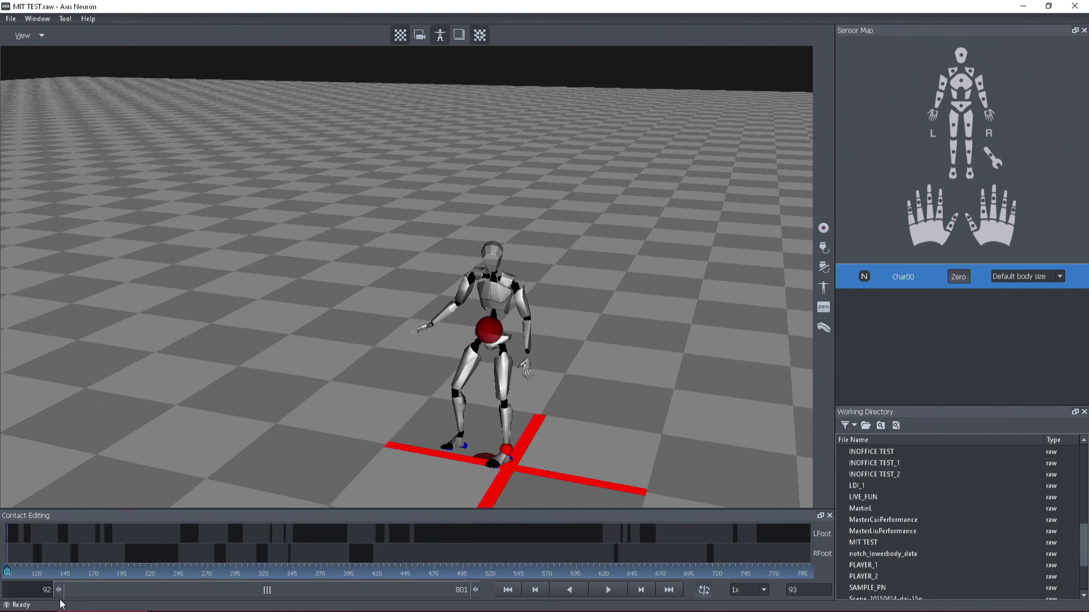
left_click_drag(703, 546, 141, 555)
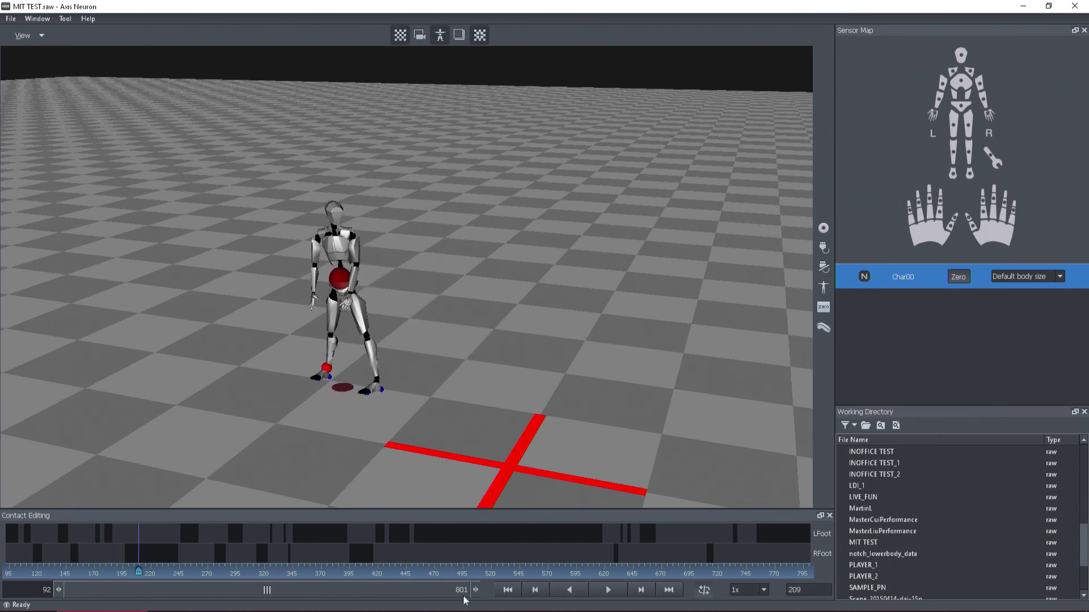
left_click_drag(474, 593, 144, 590)
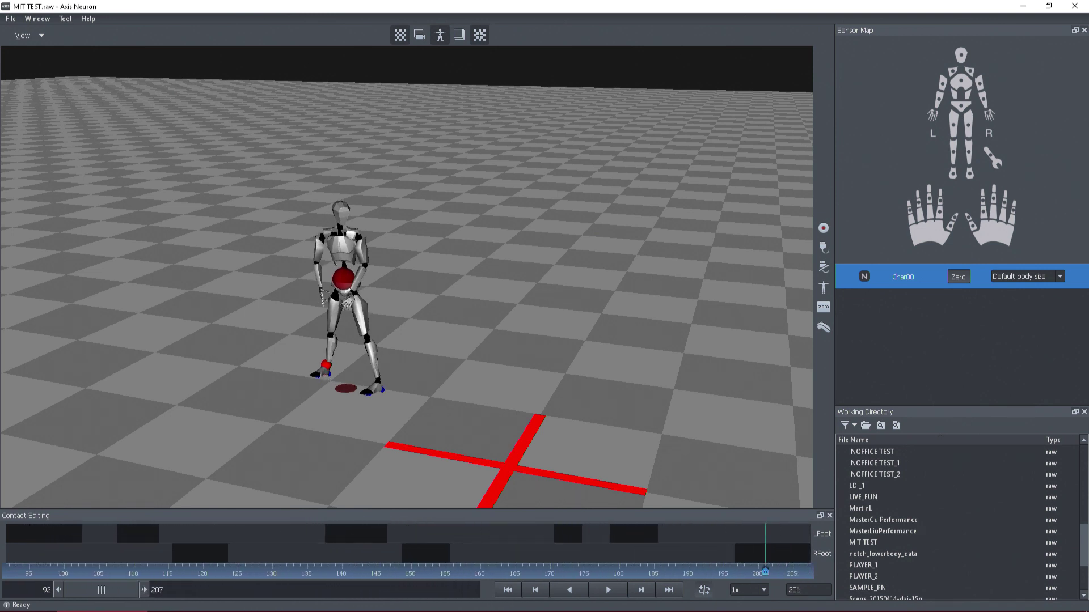
left_click_drag(446, 567, 2, 542)
- Examine the skeleton's feet from a low front view while scrubbing between frames 92 and 94
scroll(366, 296, "up", 4)
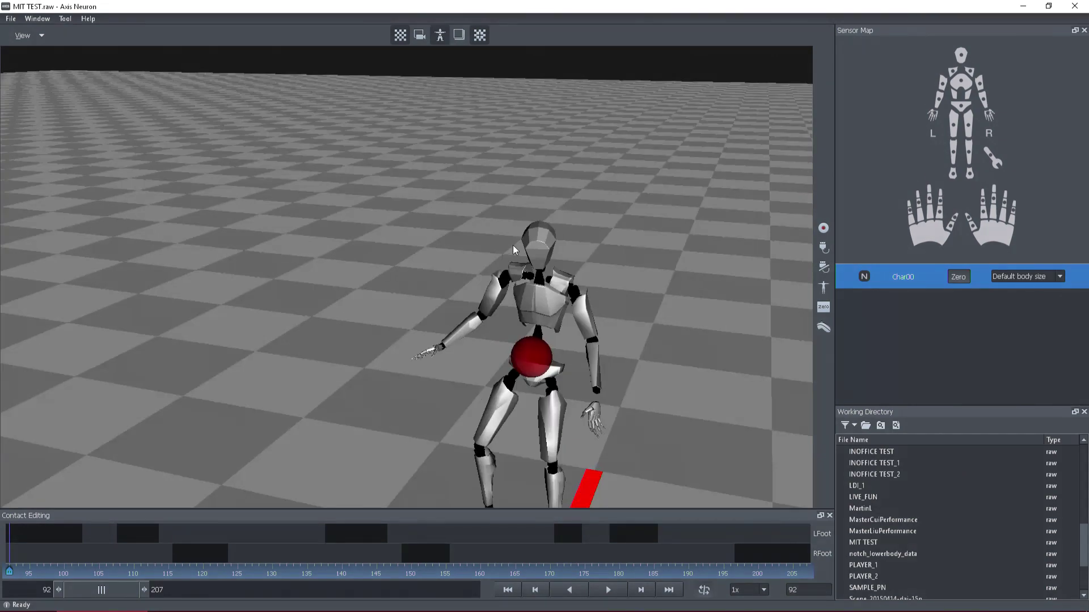
middle_click_drag(563, 240, 568, 193)
scroll(620, 216, "up", 1)
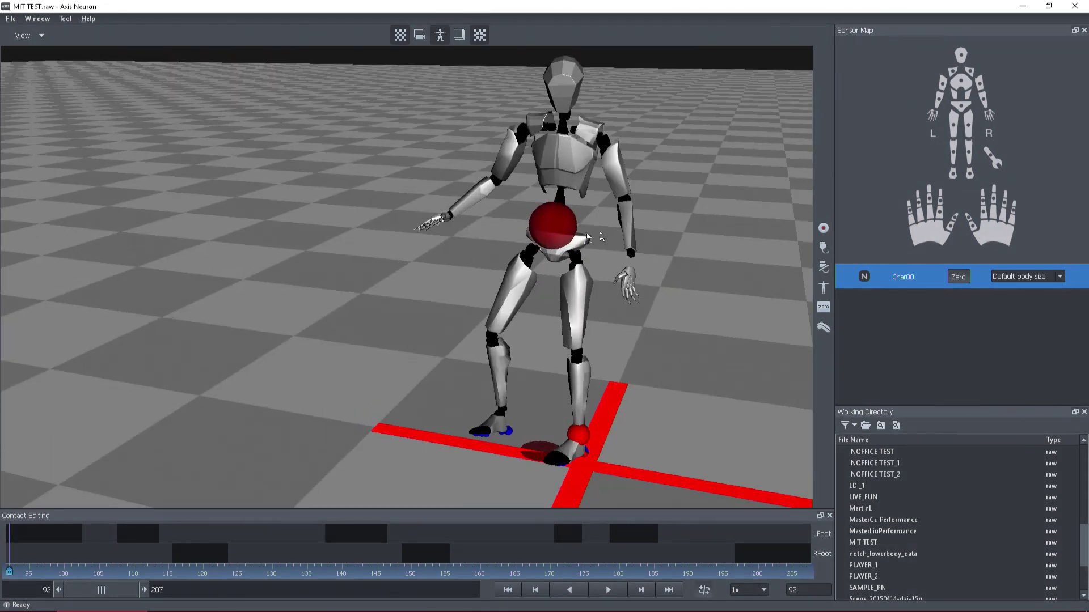
middle_click_drag(359, 242, 264, 284)
left_click_drag(264, 284, 332, 265)
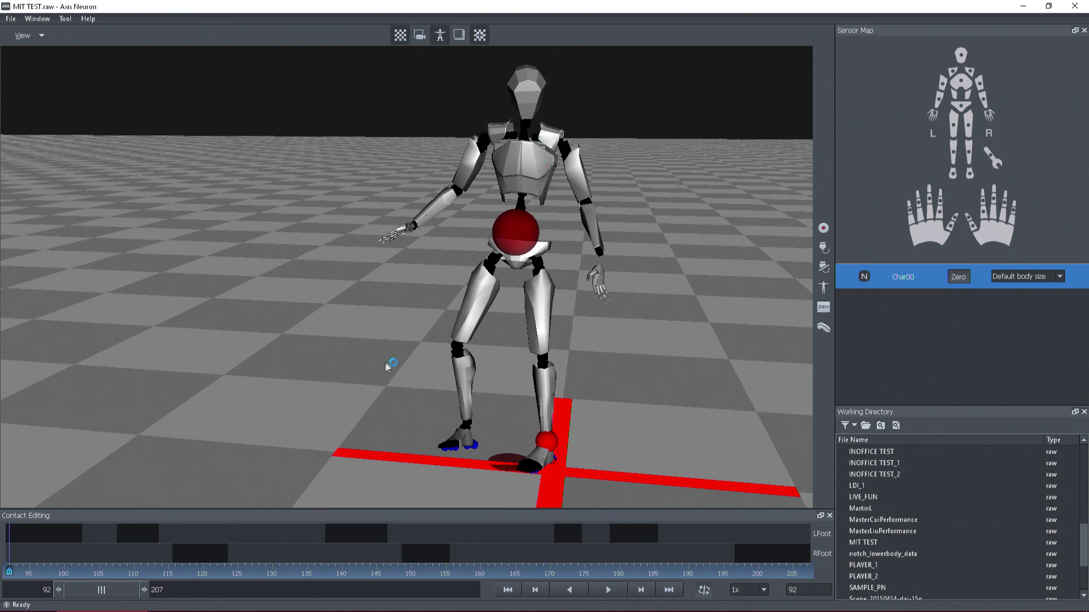
middle_click_drag(385, 363, 417, 323)
scroll(423, 334, "down", 5)
scroll(364, 332, "up", 3)
left_click(22, 553)
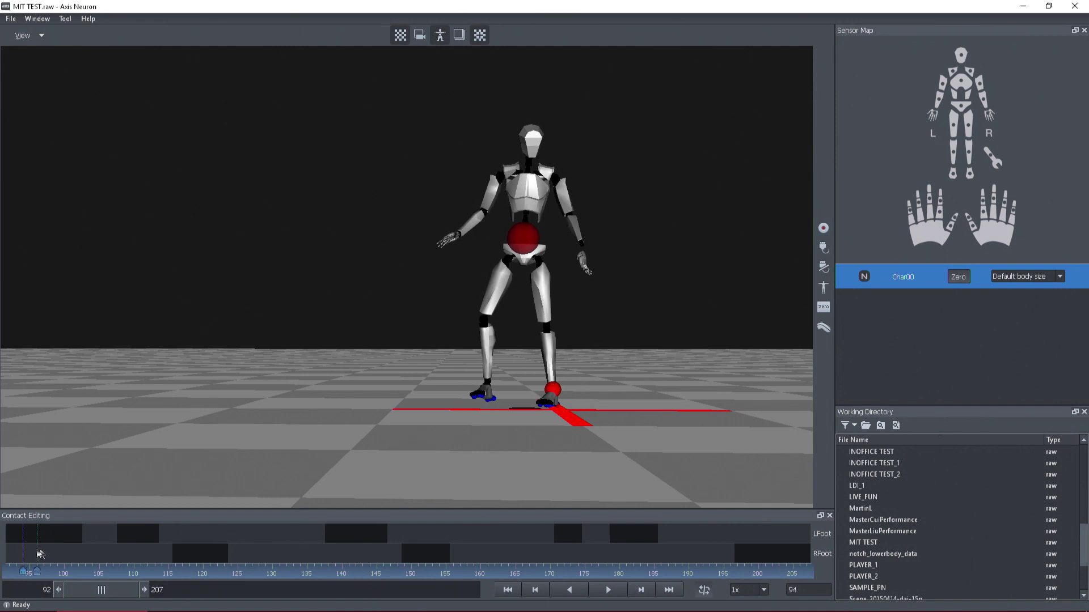
left_click_drag(40, 554, 1, 551)
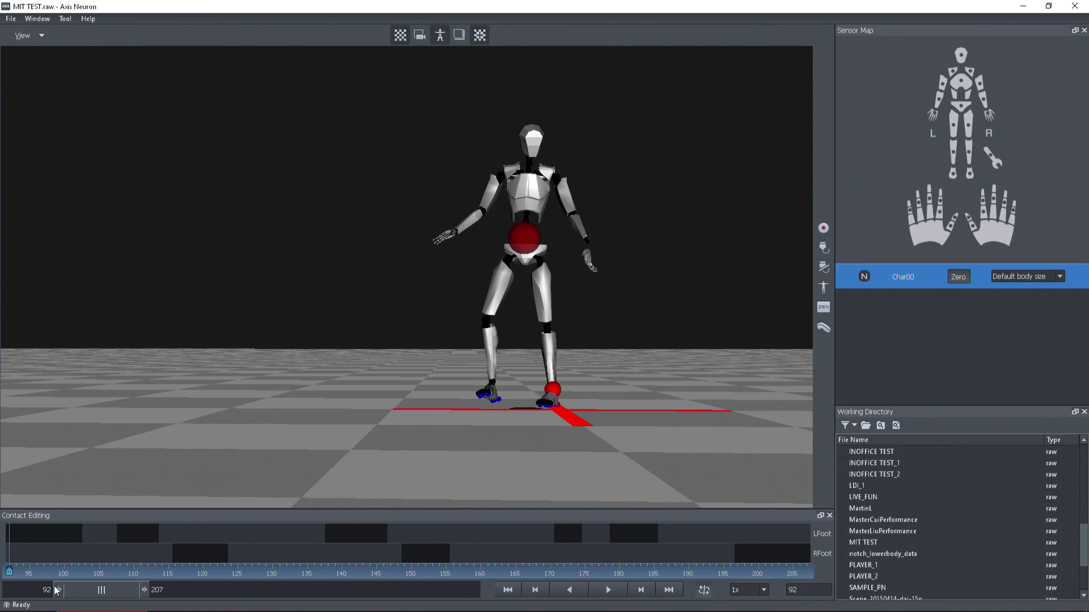
- Extend the timeline range to start at frame 79 and mark the right foot's first few frames from 79 as Contact
left_click_drag(60, 592, 7, 555)
right_click(6, 553)
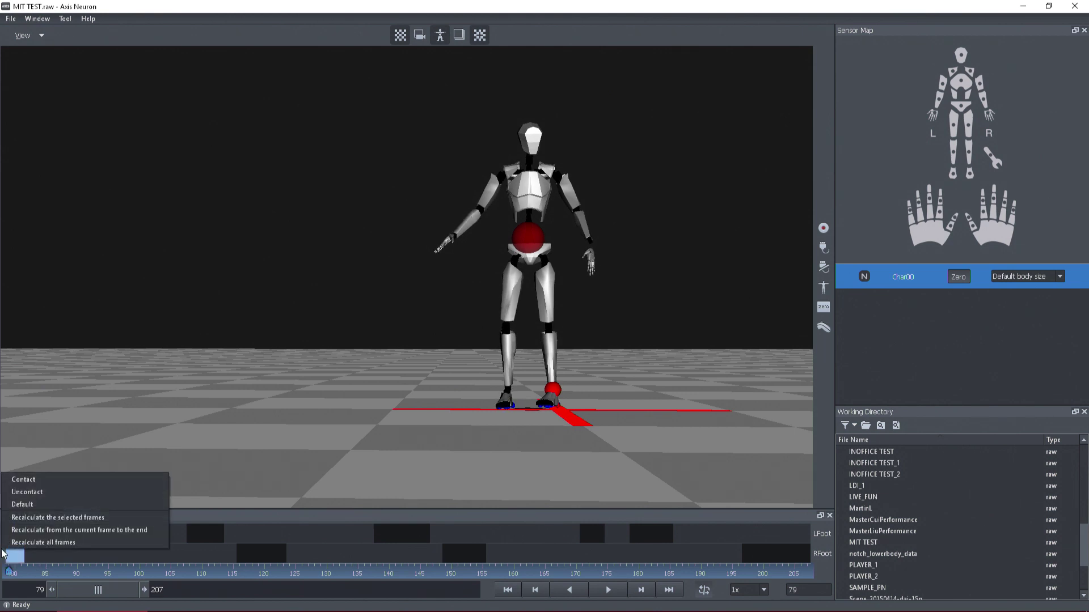
left_click(27, 483)
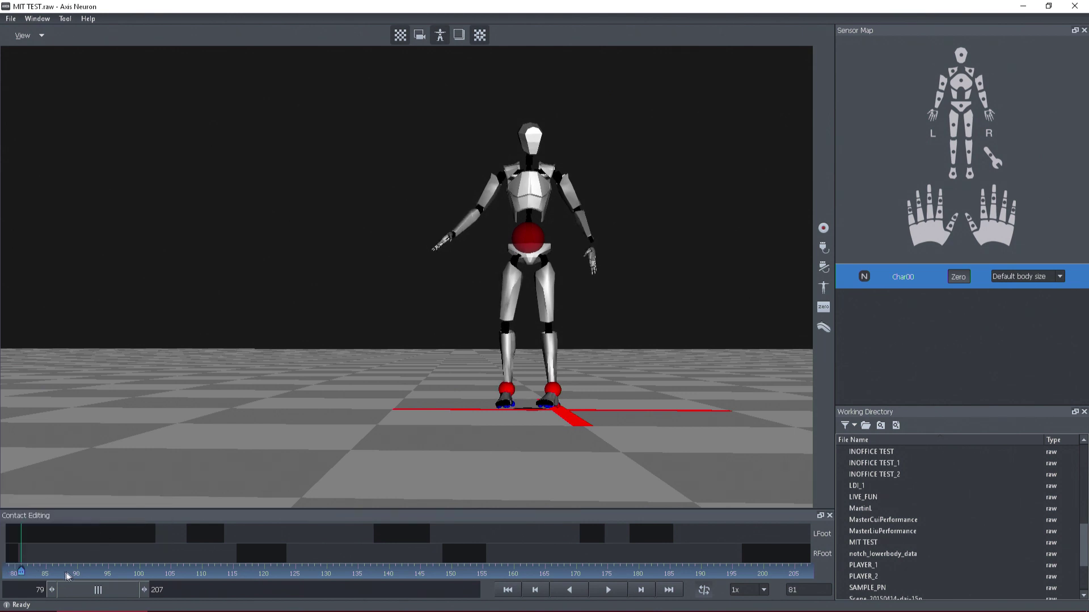
- Check the step motion up to frame 120 and mark the left foot's frames from 99 to about 120 as Uncontact
left_click_drag(3, 572, 125, 575)
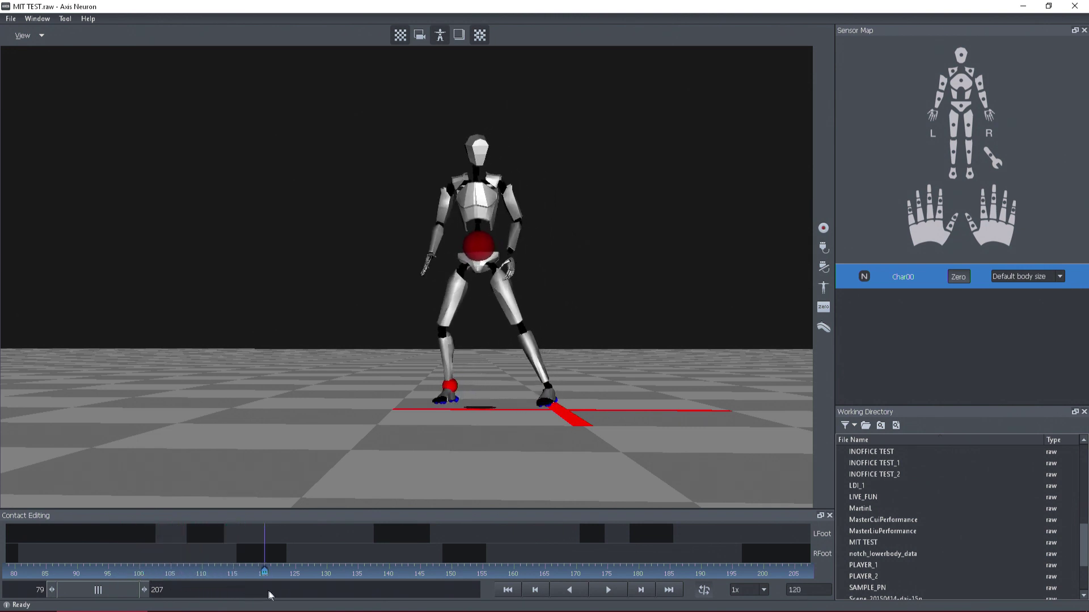
left_click_drag(270, 595, 277, 597)
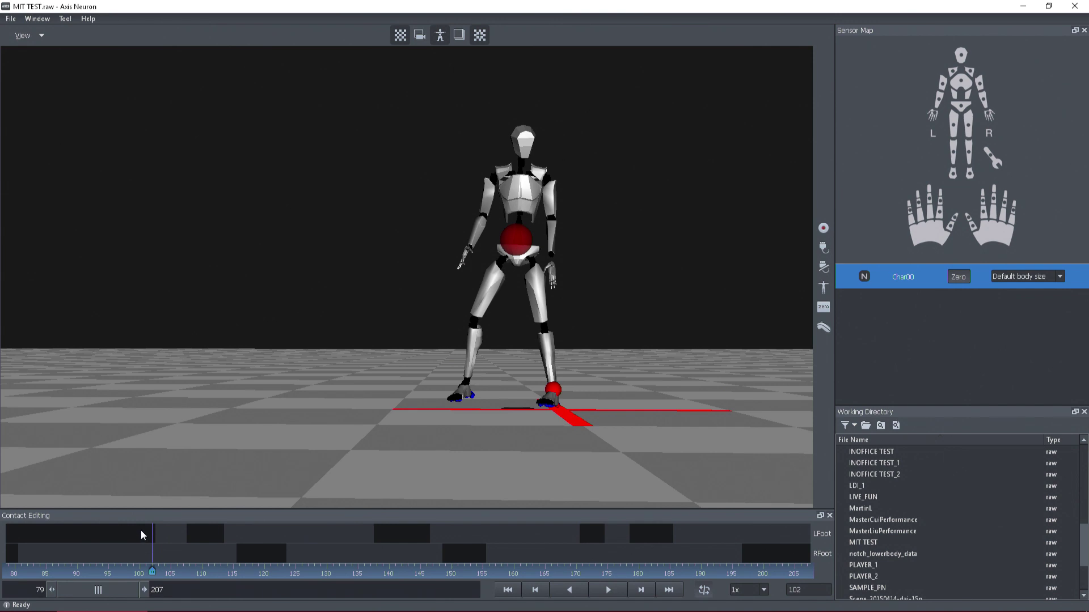
left_click_drag(134, 531, 183, 547)
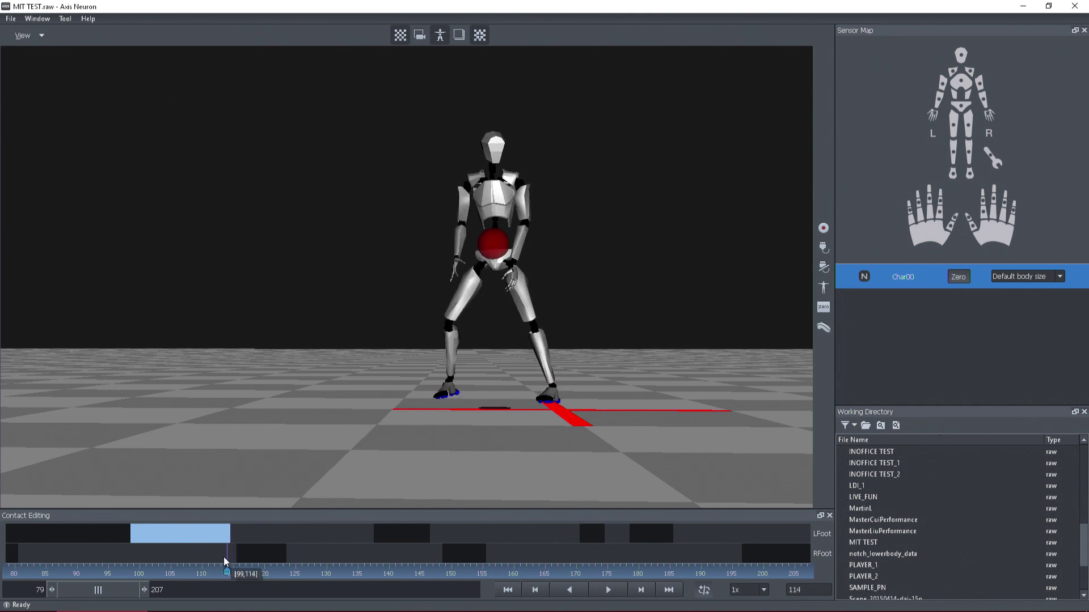
right_click(263, 562)
left_click(283, 518)
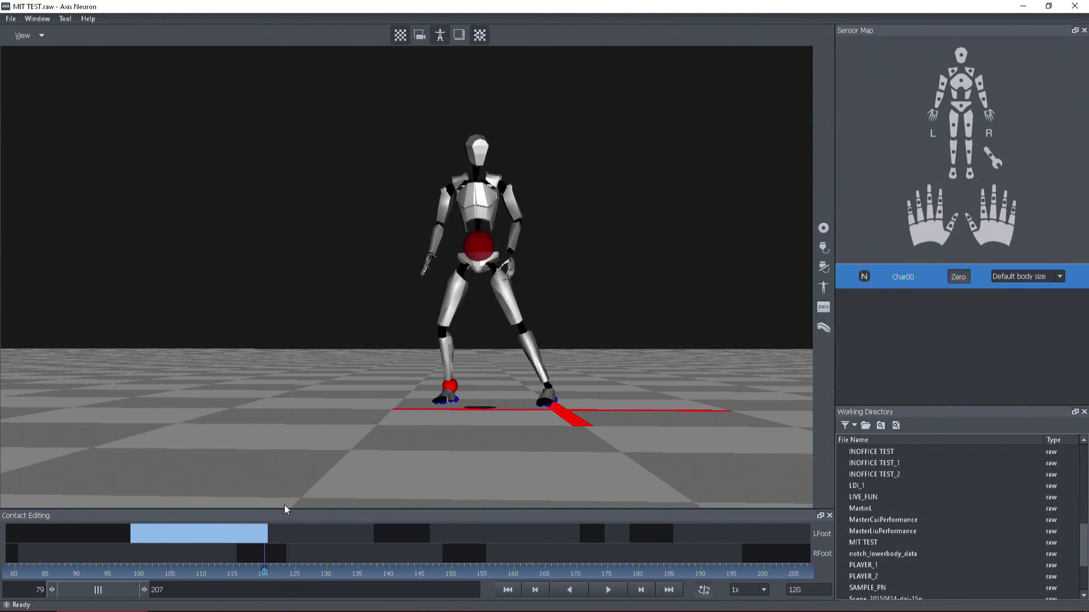
- Mark the right foot's frames from 102 to about 127 as Contact
mouse_move(84, 569)
left_mouse_down()
mouse_move(205, 582)
mouse_move(46, 571)
mouse_move(79, 572)
left_mouse_up()
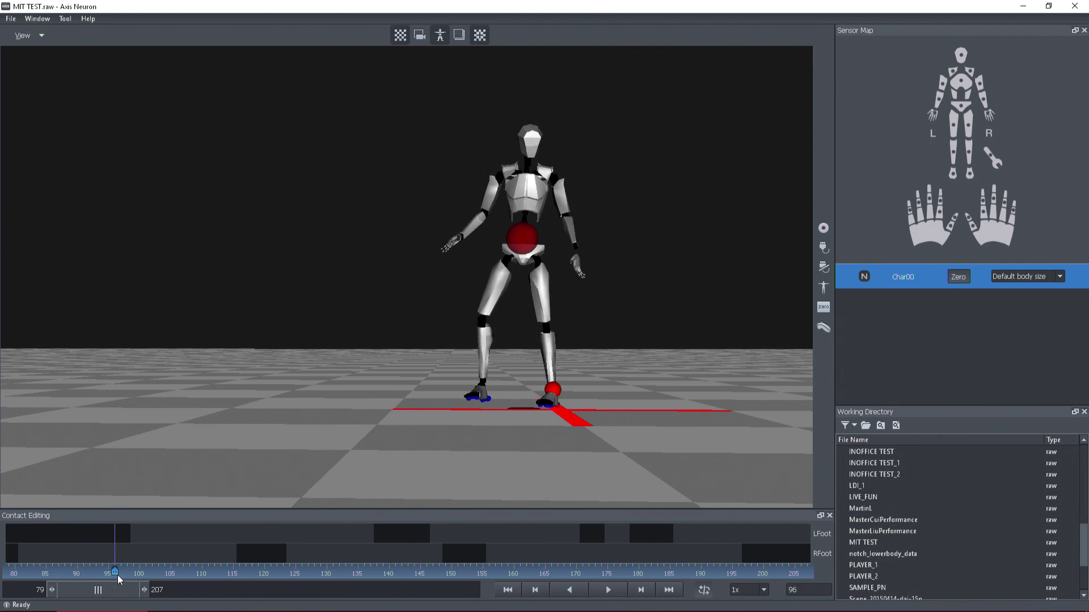
left_click_drag(118, 575, 311, 579)
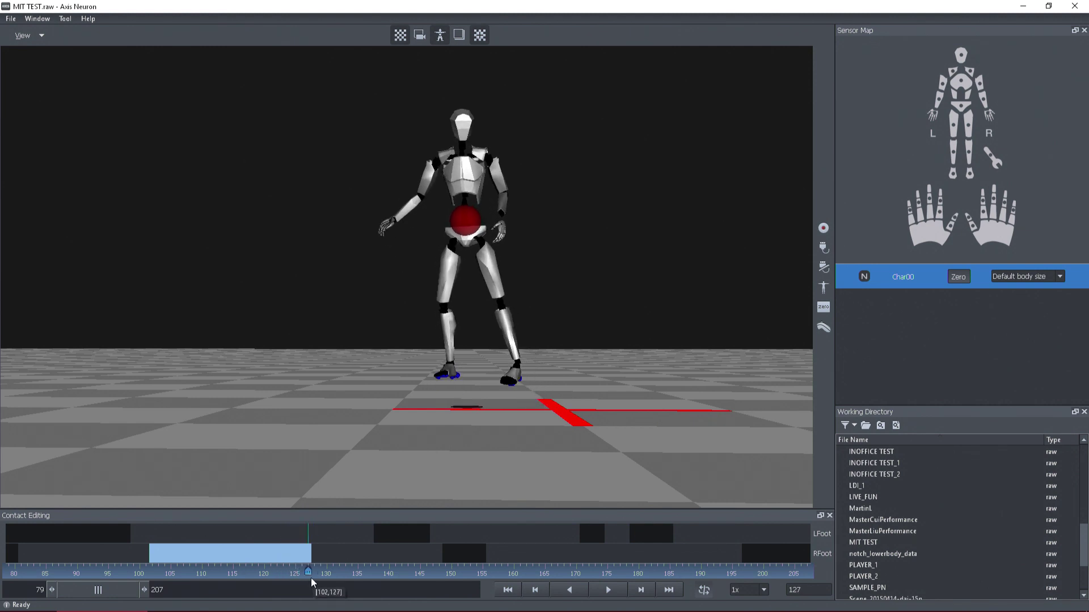
right_click(310, 578)
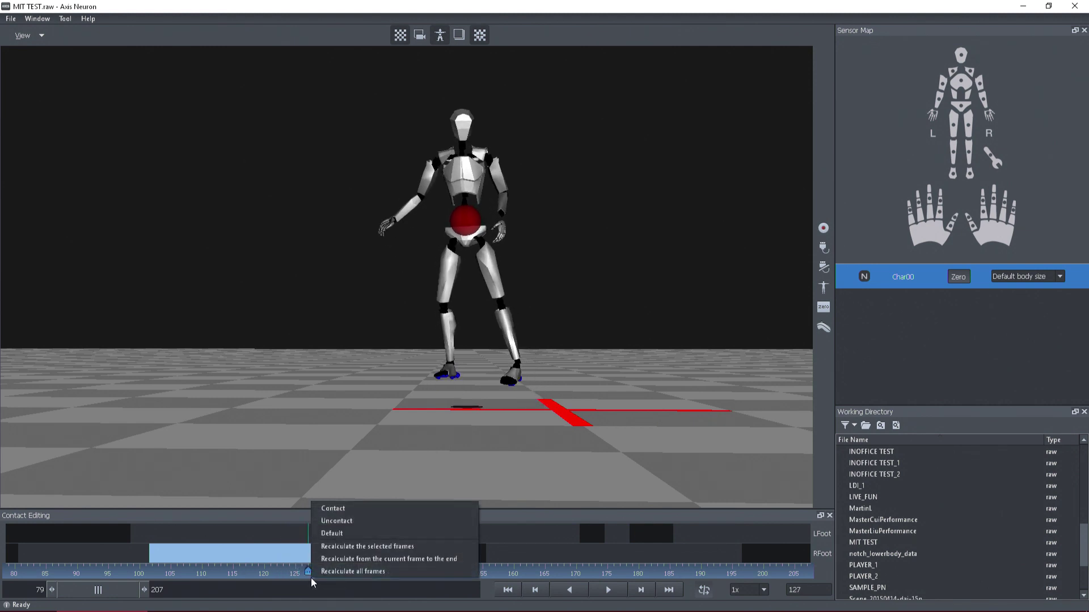
left_click(369, 511)
- Scrub back through the foot plant and try marking the right foot's frames from 101 to about 103 as Uncontact
left_click(157, 576)
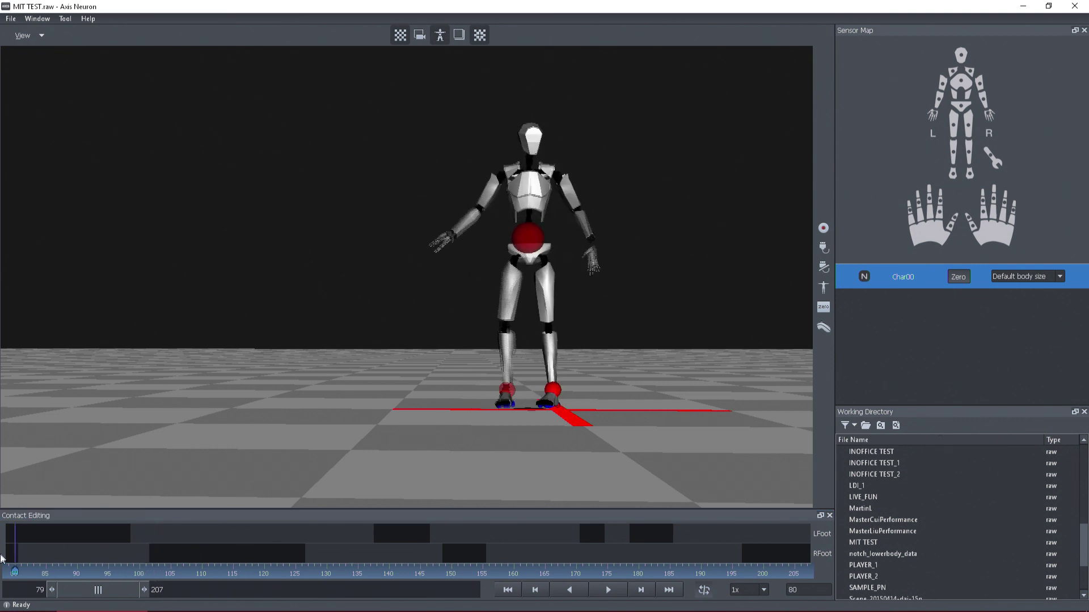
left_click_drag(199, 600, 146, 574)
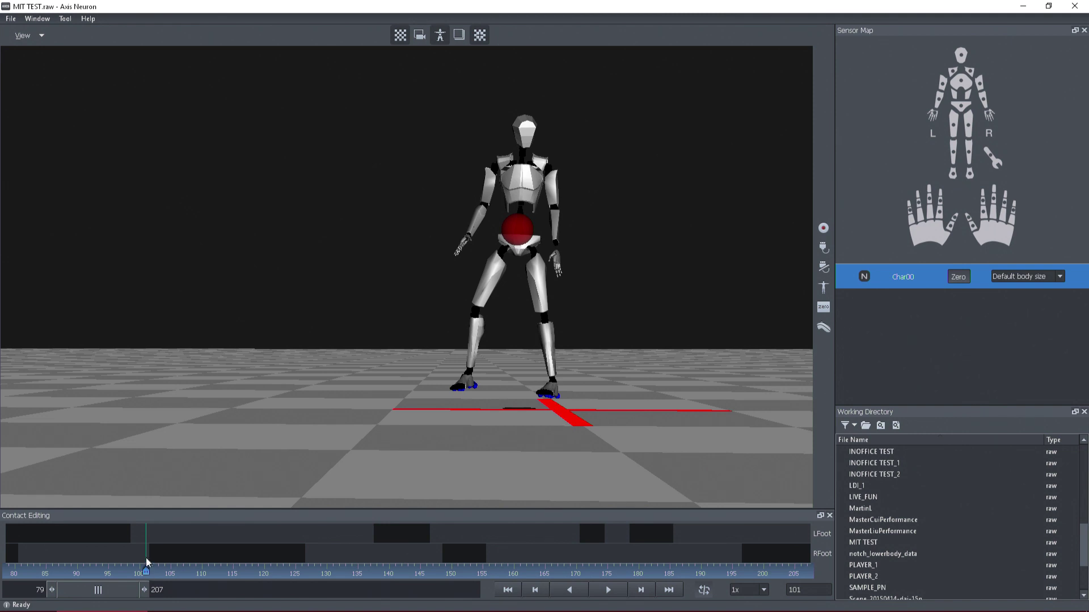
right_click(151, 567)
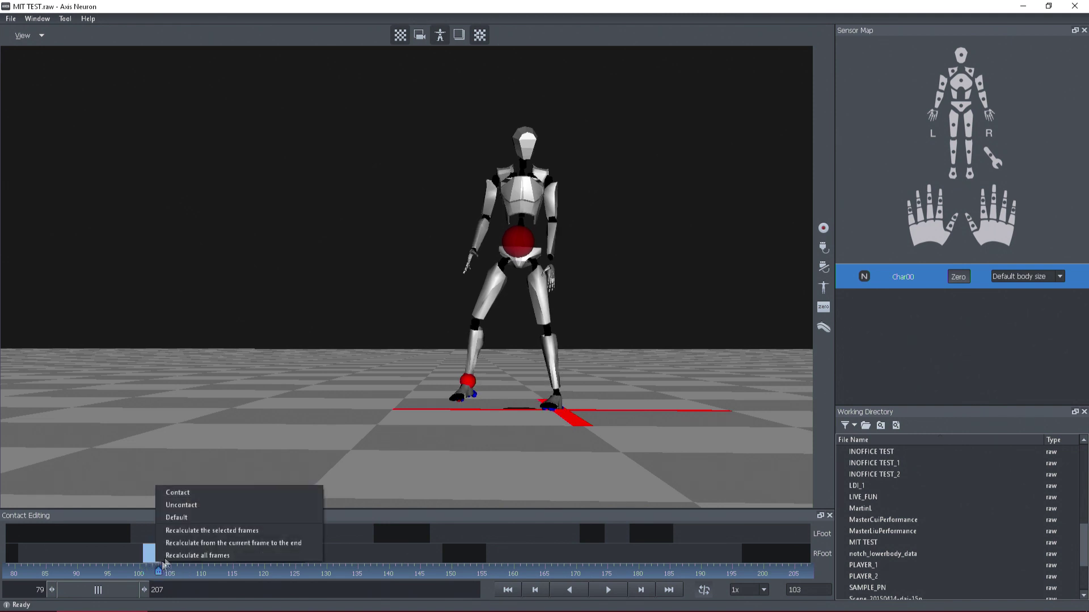
left_click(180, 503)
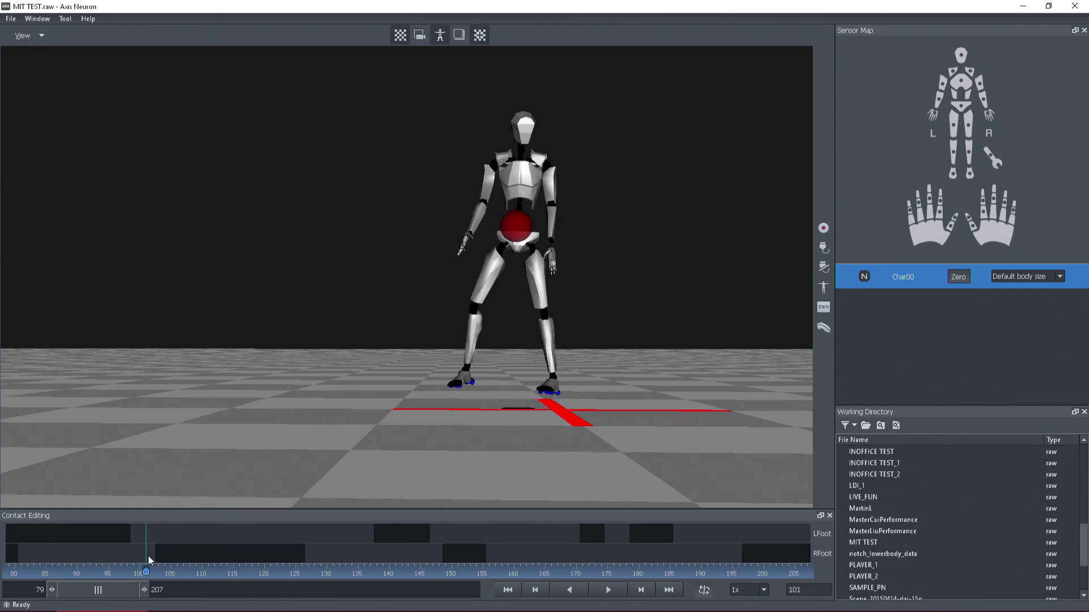
- Mark the right foot's frames from 101 to about 105 as Contact
left_click_drag(148, 555, 169, 557)
right_click(168, 557)
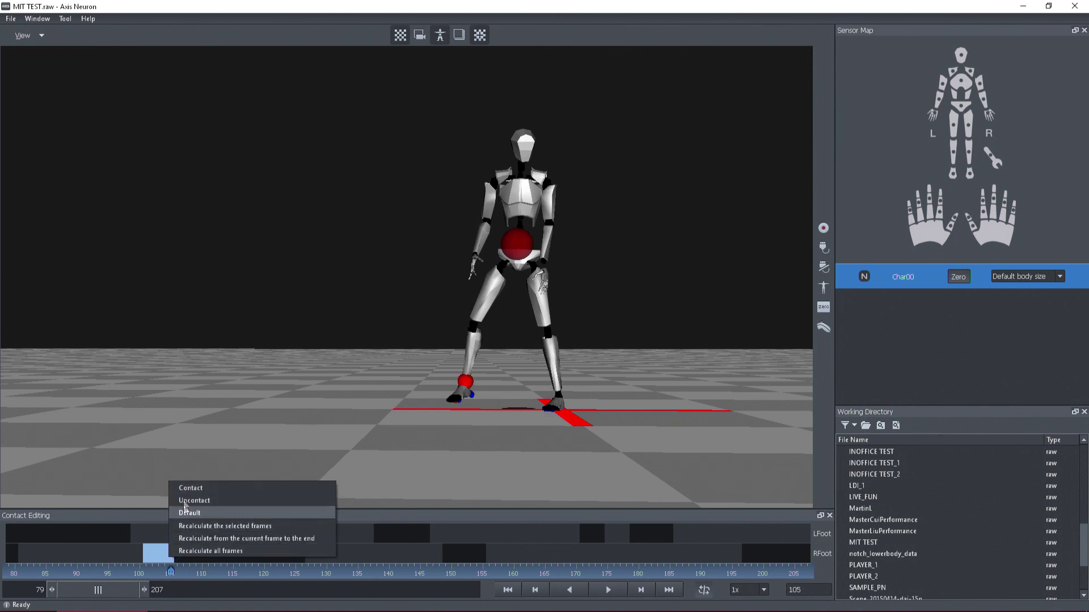
left_click(187, 489)
- Scrub ahead to frame 134 and select the left foot's frames 134 to 151 in the contact track
left_click_drag(151, 574, 350, 588)
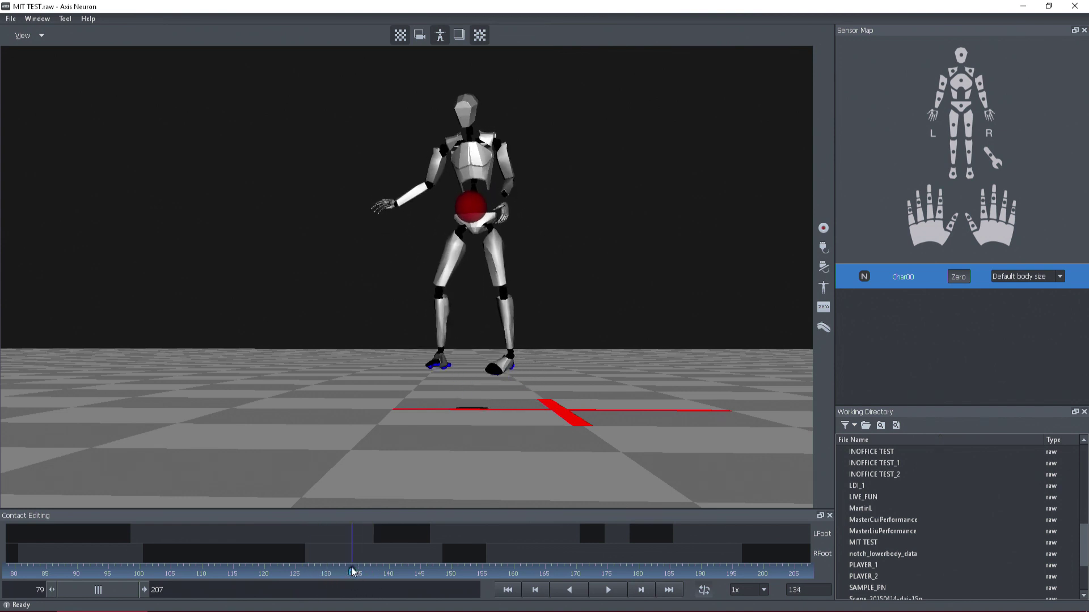
left_click_drag(354, 543, 460, 540)
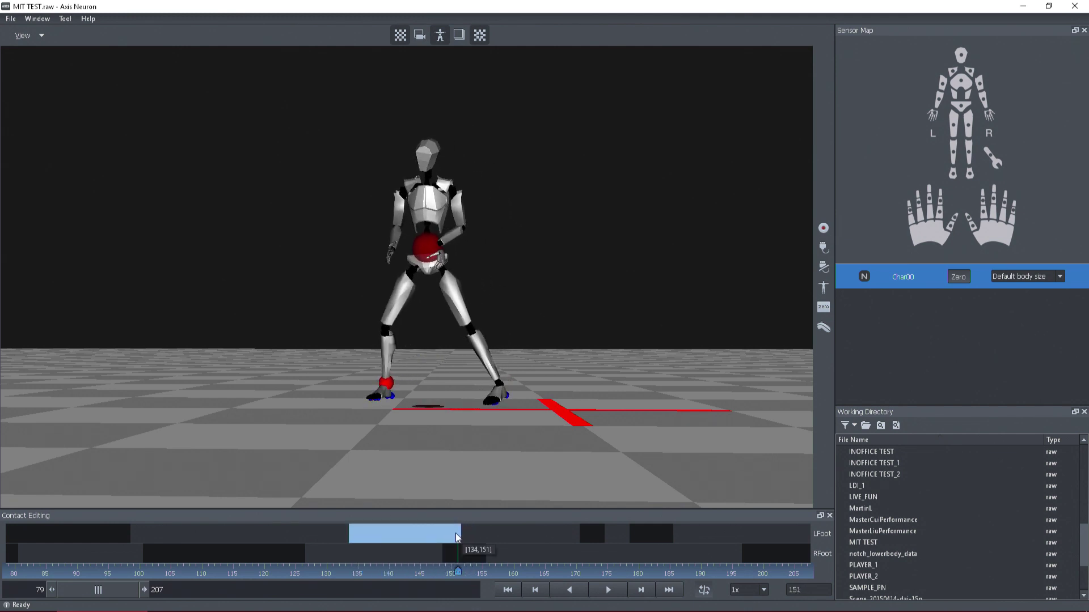
- Mark the left foot as Contact for frames 134 to 151
right_click(456, 534)
left_click(470, 540)
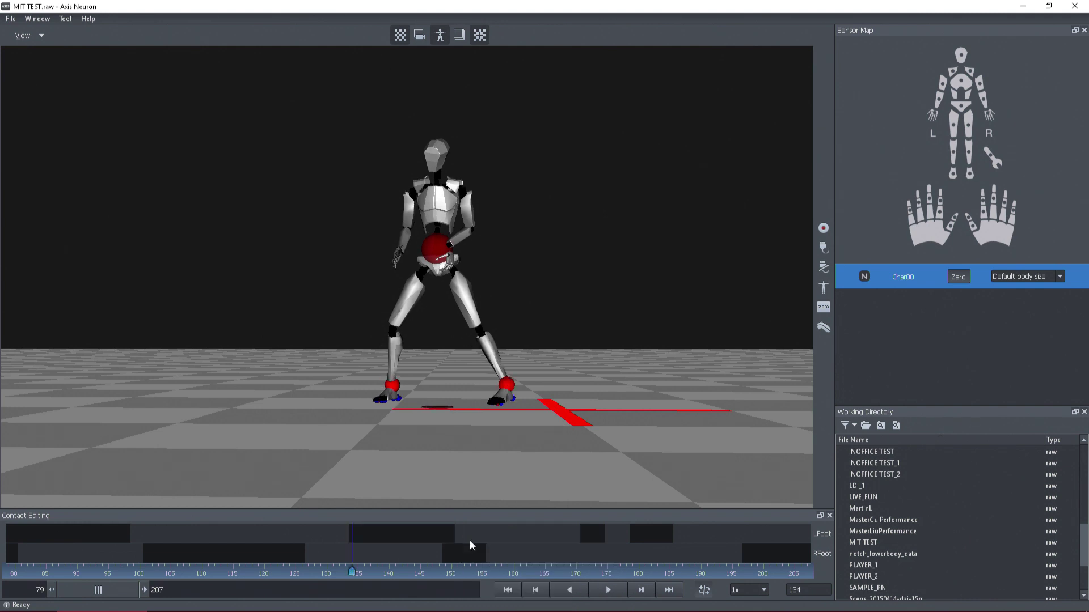
- Mark the left foot as Uncontact from frame 95 to about frame 104
left_click(83, 571)
left_click_drag(47, 555, 172, 563)
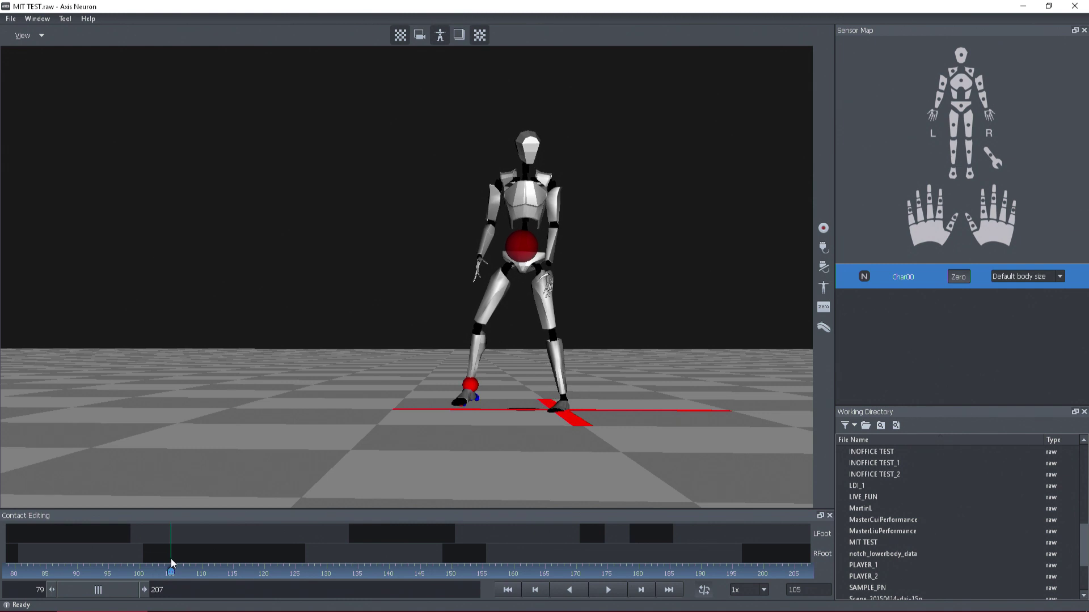
right_click_drag(165, 537, 108, 522)
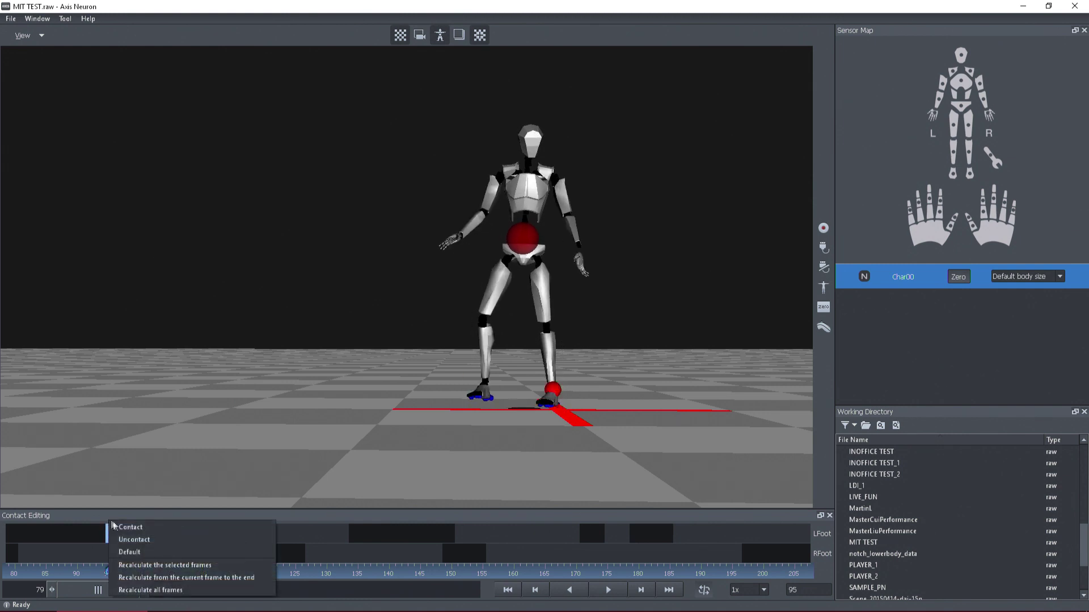
left_click(138, 539)
- Mark the left foot as Contact for frames 131 to 151
left_click(239, 565)
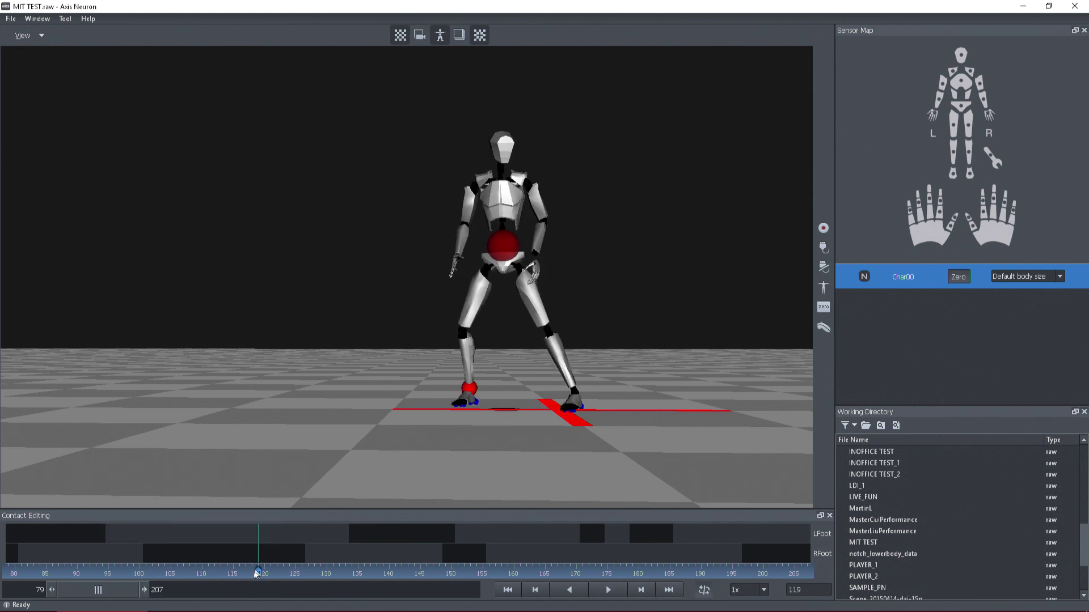
left_click_drag(257, 574, 145, 562)
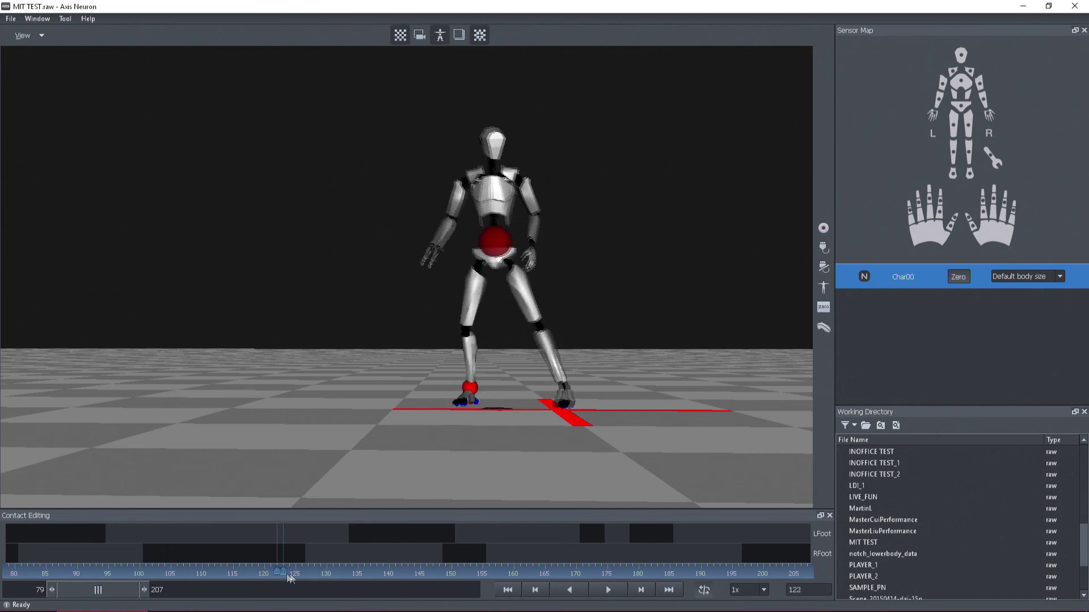
left_click_drag(291, 579, 420, 575)
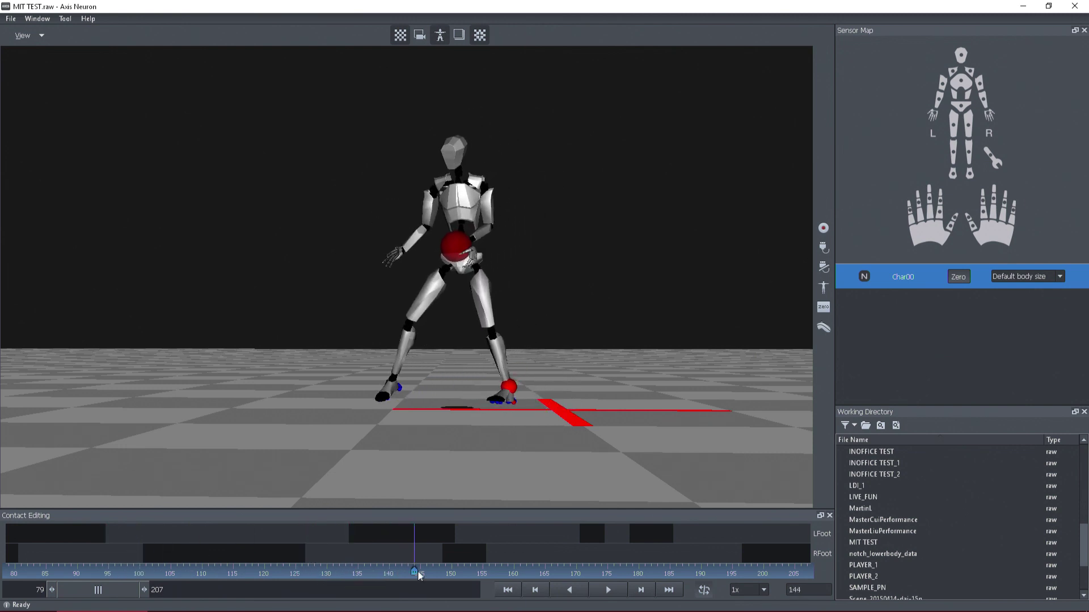
left_click_drag(322, 566, 336, 598)
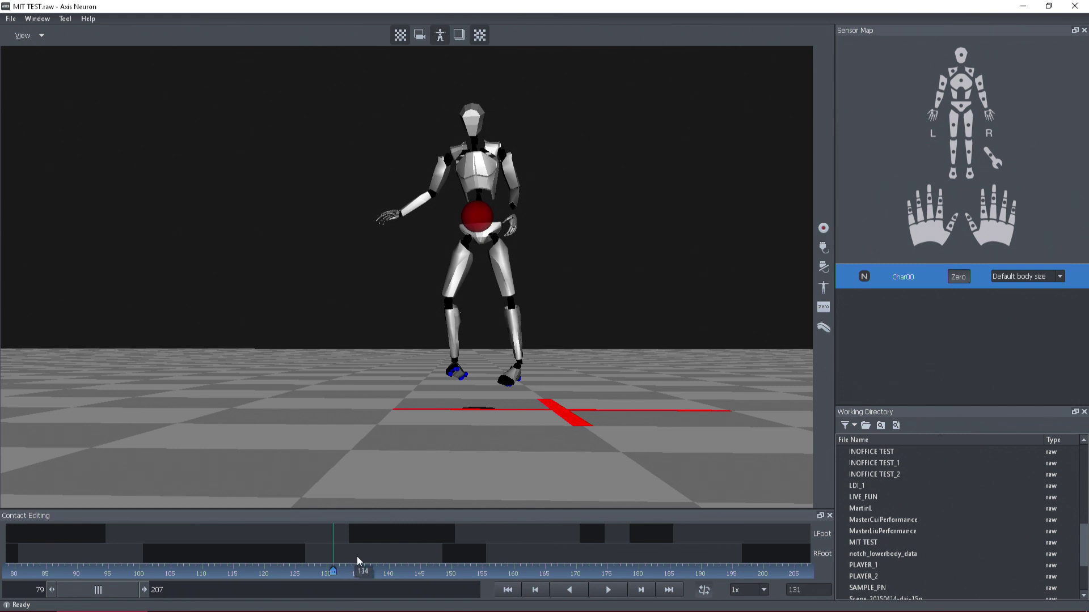
left_click_drag(336, 538, 463, 544)
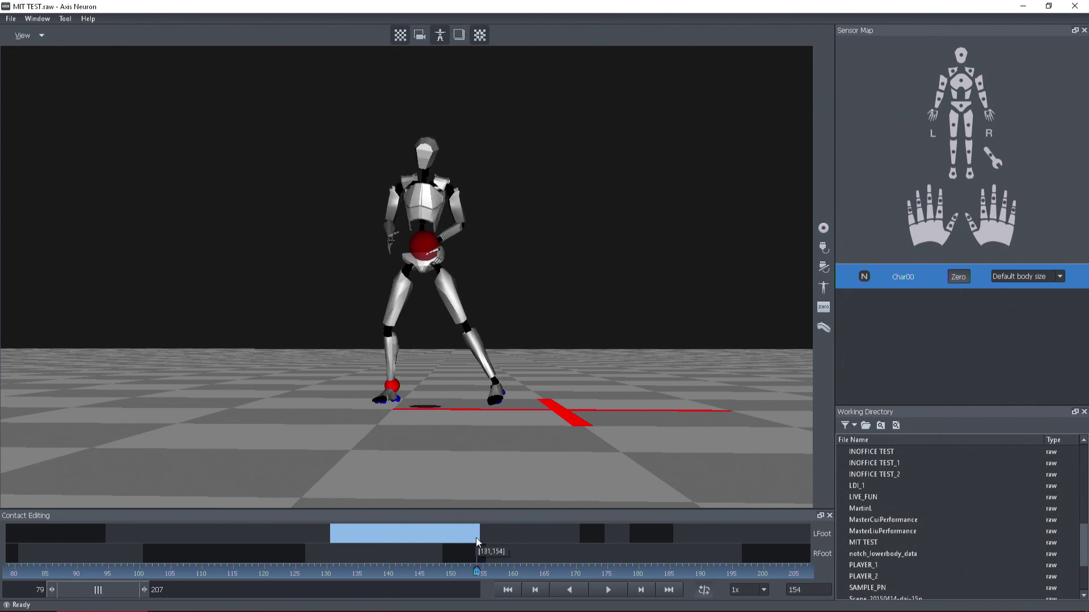
right_click(456, 538)
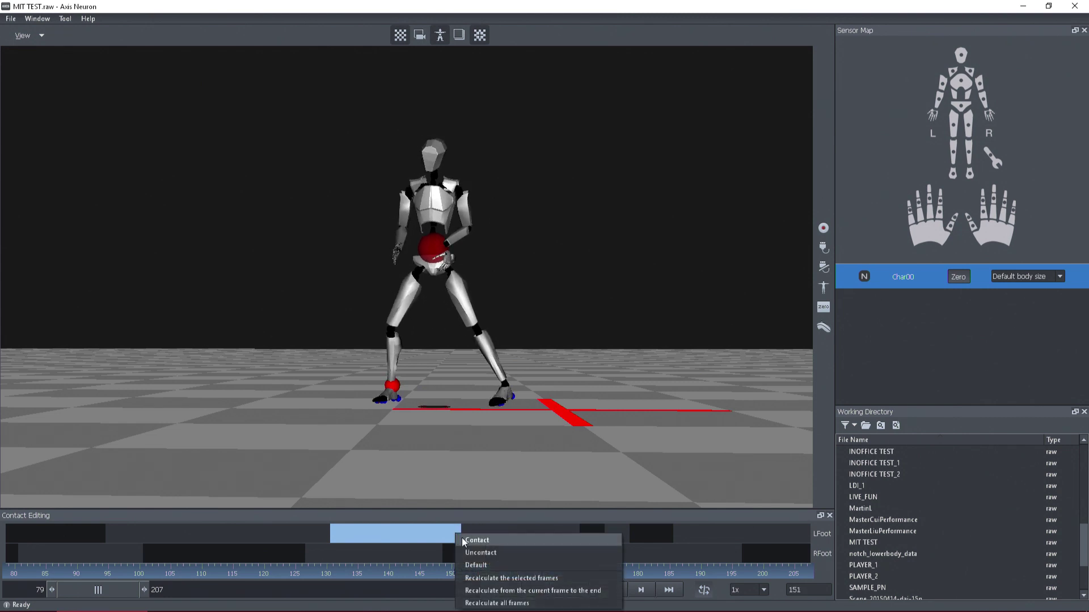
left_click(463, 543)
- Mark the left foot as Contact from about frame 93 to frame 116
left_click_drag(332, 573, 138, 570)
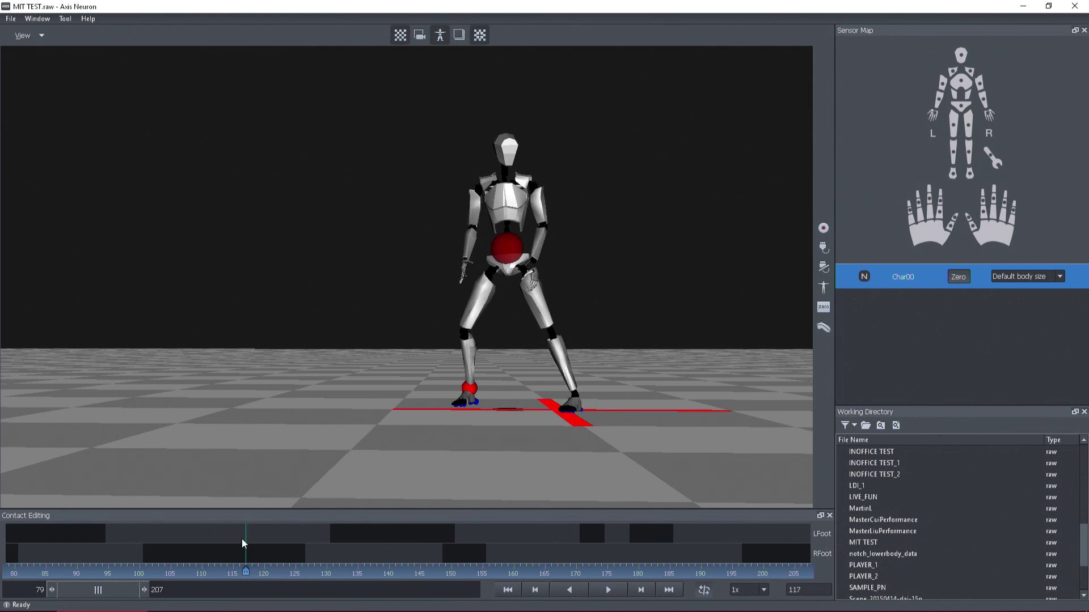
left_click_drag(243, 544, 96, 528)
right_click(96, 528)
left_click(116, 524)
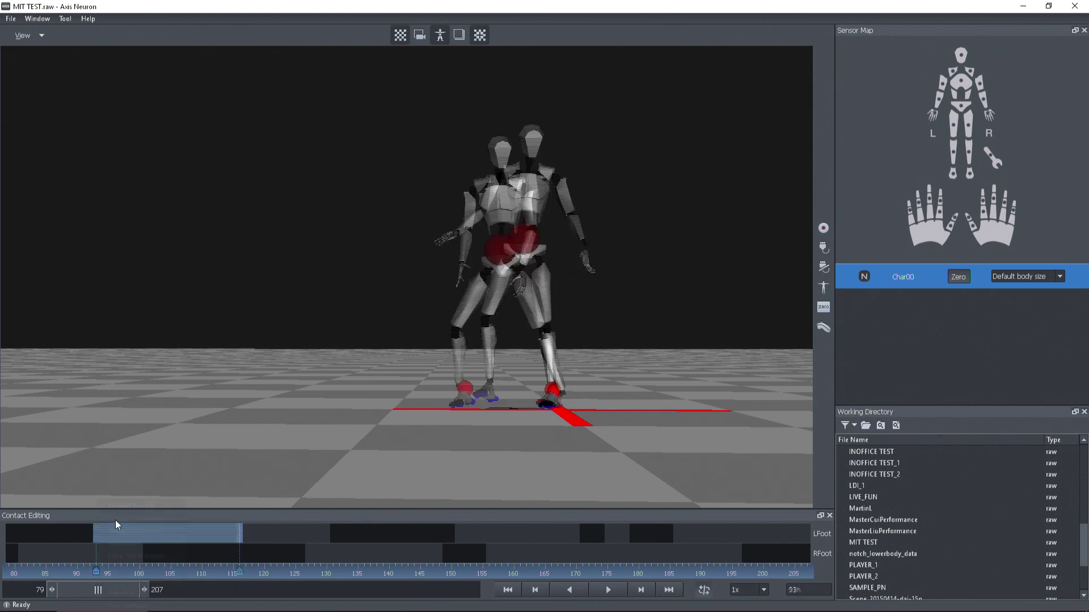
- Mark the right foot as Uncontact from about frame 97 to frame 106
left_click(83, 572)
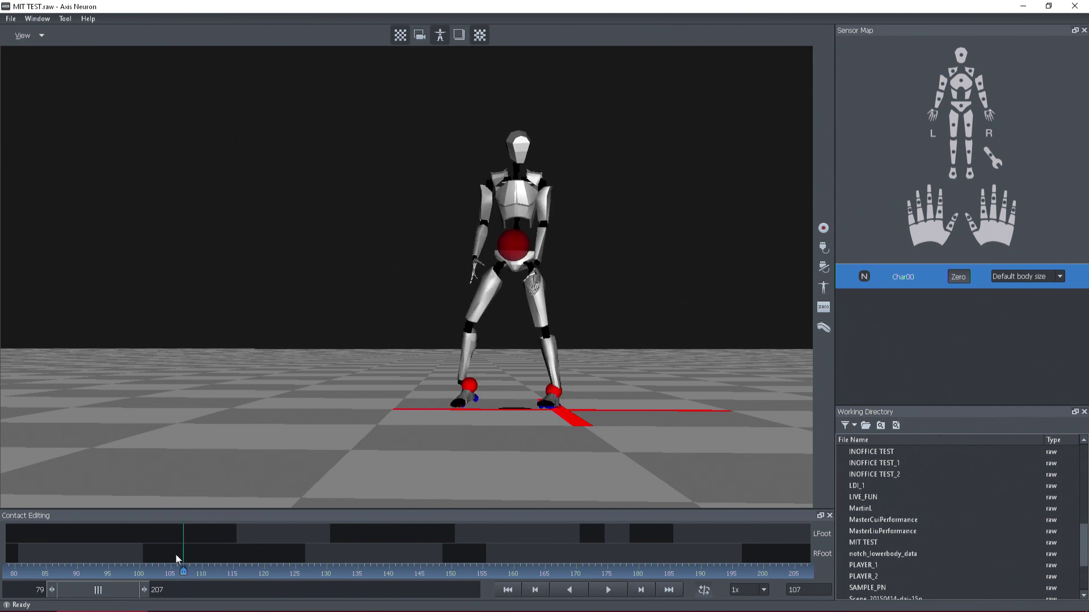
left_click_drag(181, 561, 114, 554)
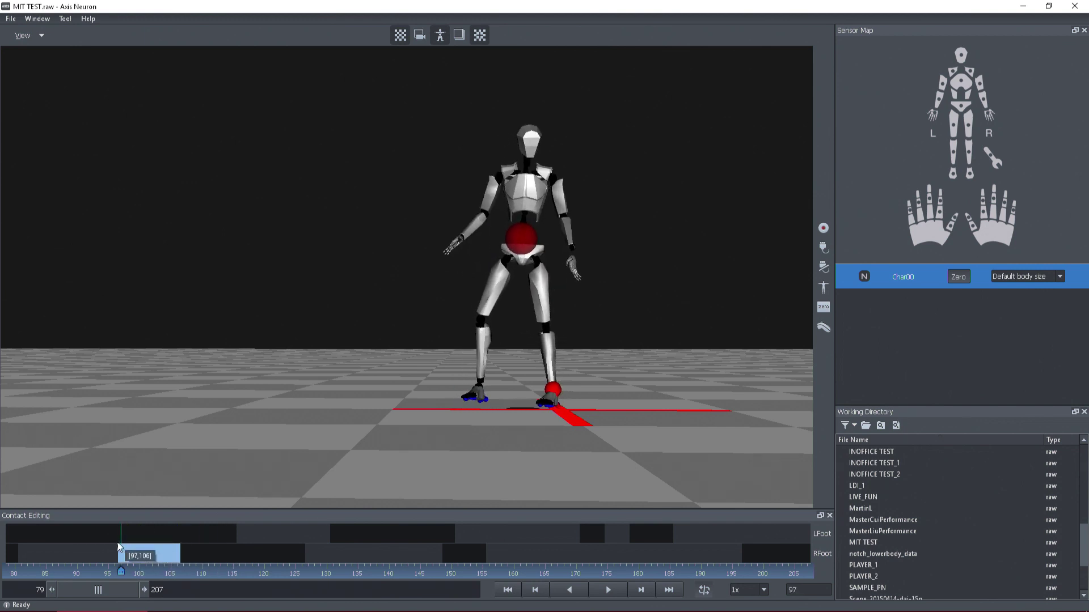
right_click(115, 554)
left_click(144, 489)
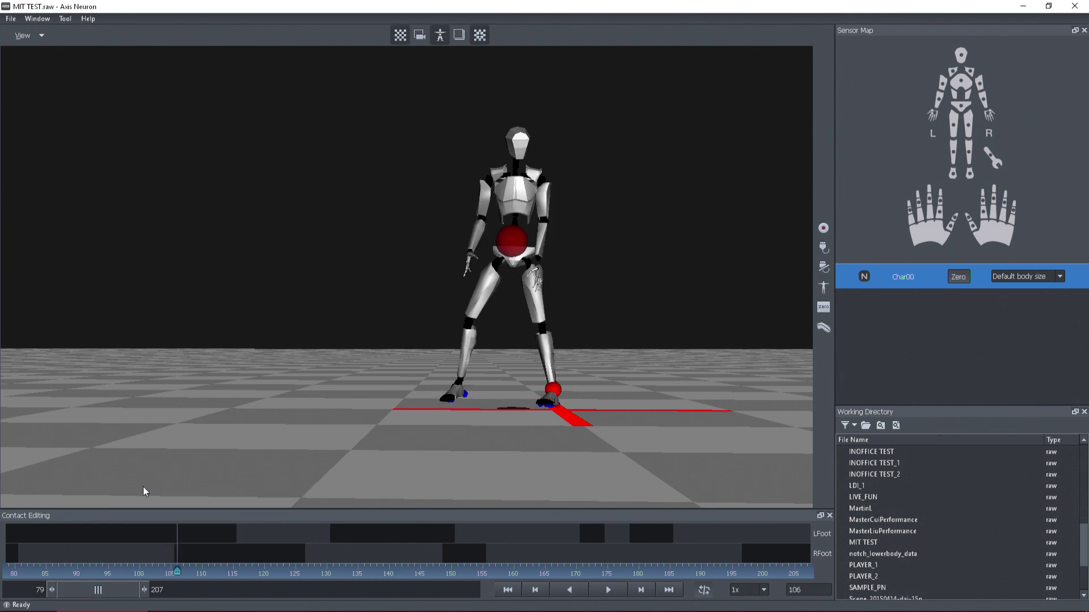
- Extend the right foot's contact by marking about frames 154 to 159 as Contact
left_click_drag(136, 572, 503, 610)
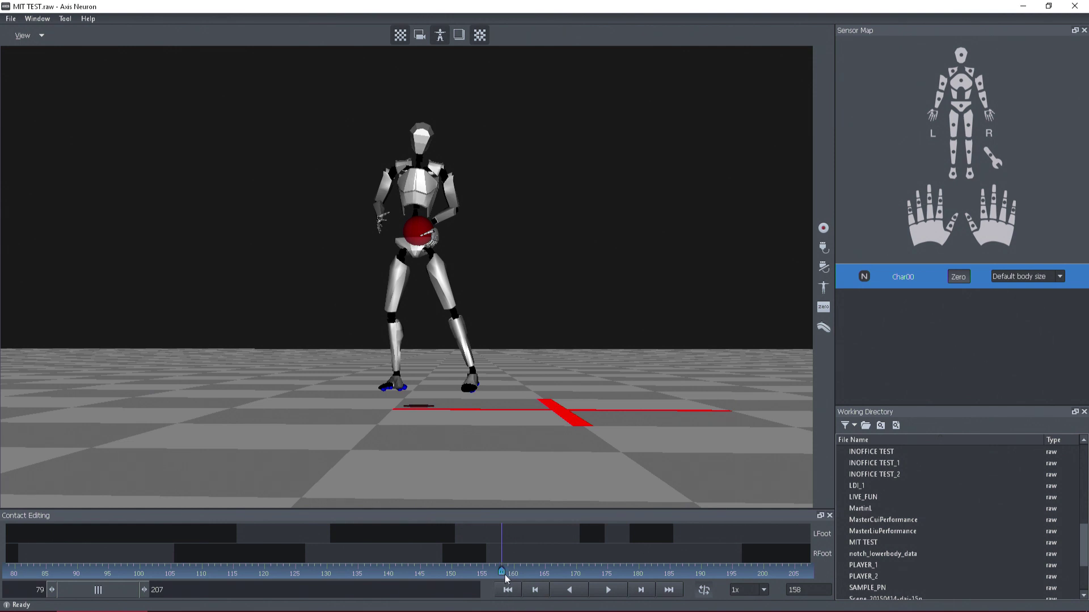
left_click_drag(507, 578, 476, 556)
right_click(478, 553)
left_click(495, 482)
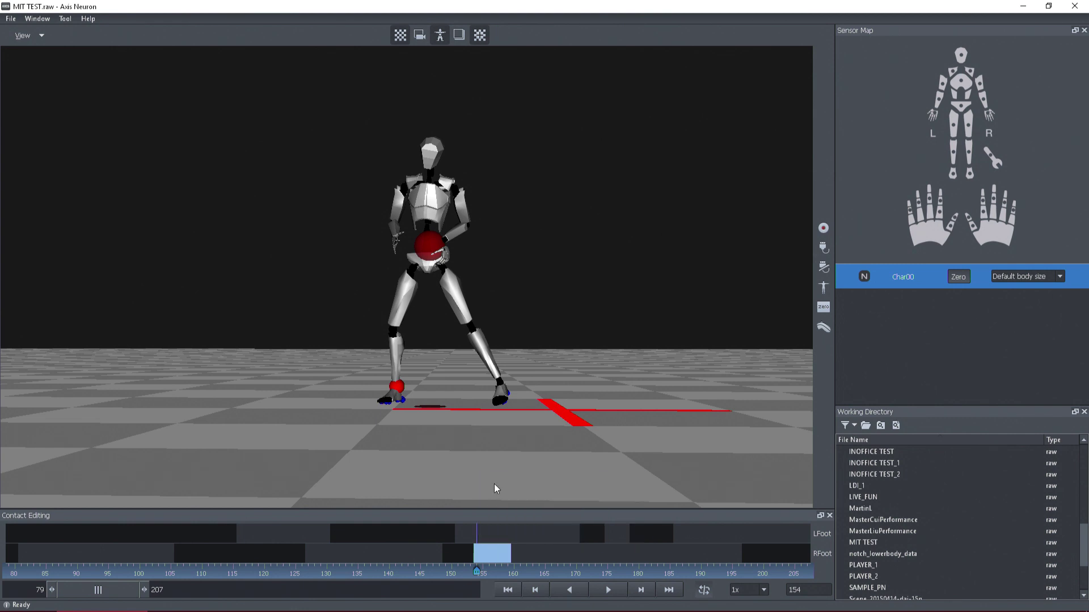
- Mark the left foot as Contact for frames 165 to 183, closing the gap between the two existing contact blocks
left_click_drag(512, 573, 558, 605)
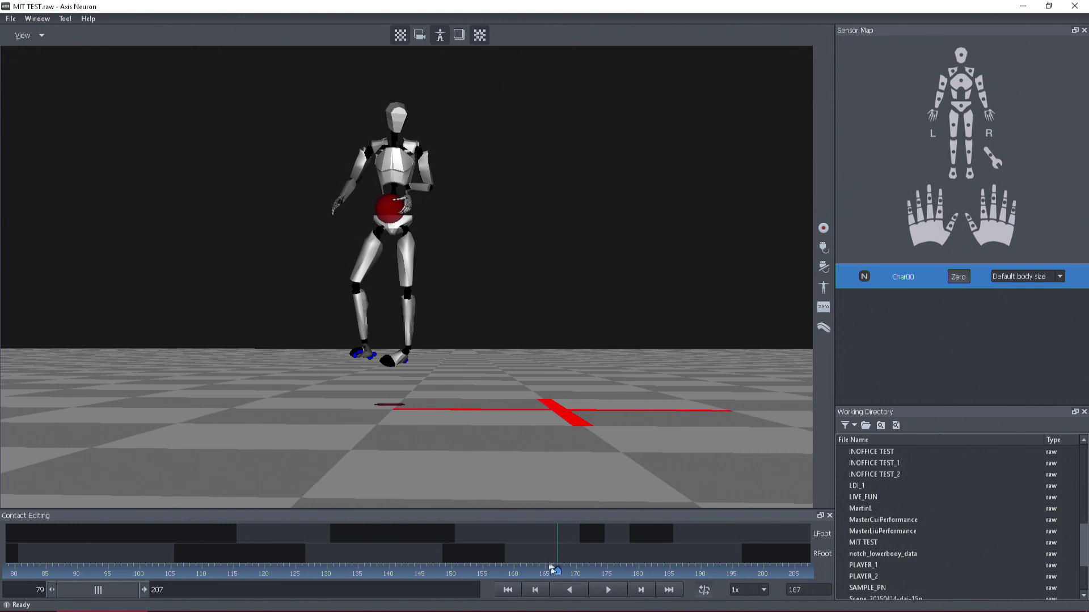
left_click_drag(547, 540, 659, 550)
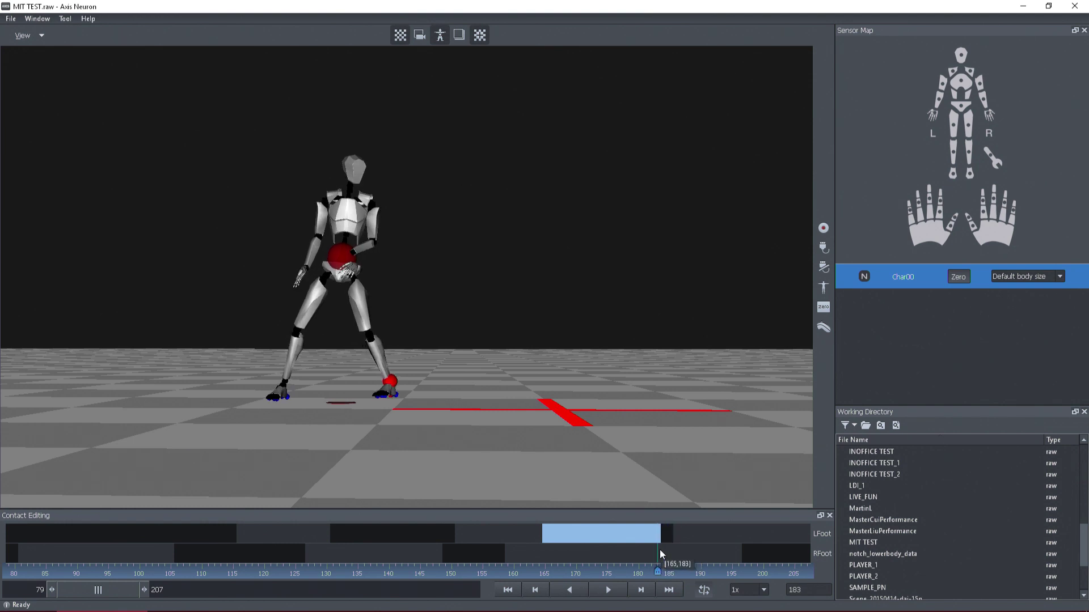
right_click(658, 549)
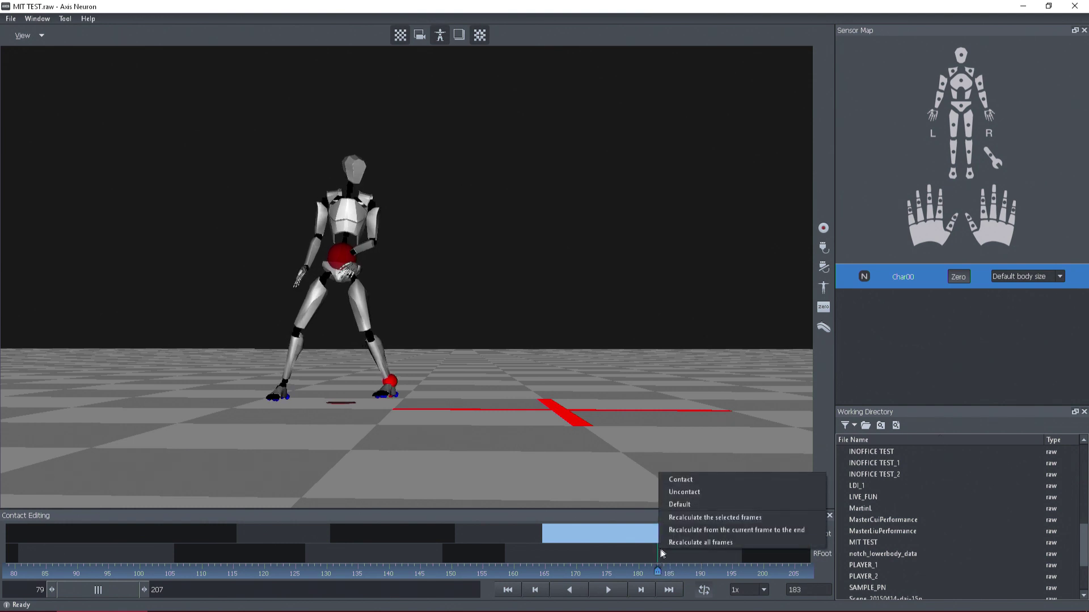
left_click(691, 482)
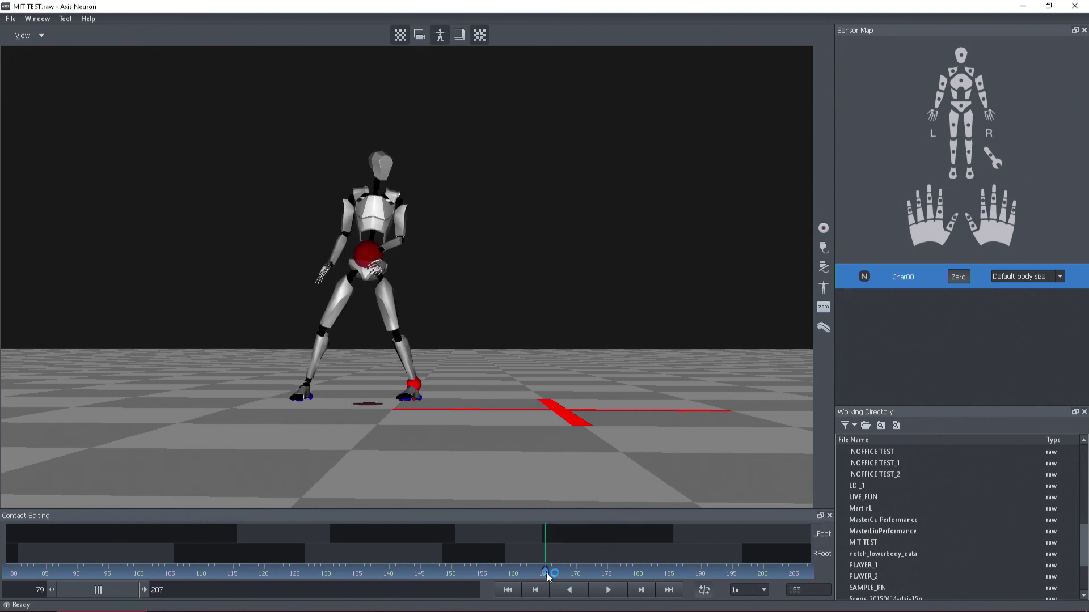
- Extend the right foot's contact further by marking frames 157 to about 161 as Contact
left_click_drag(548, 577, 284, 584)
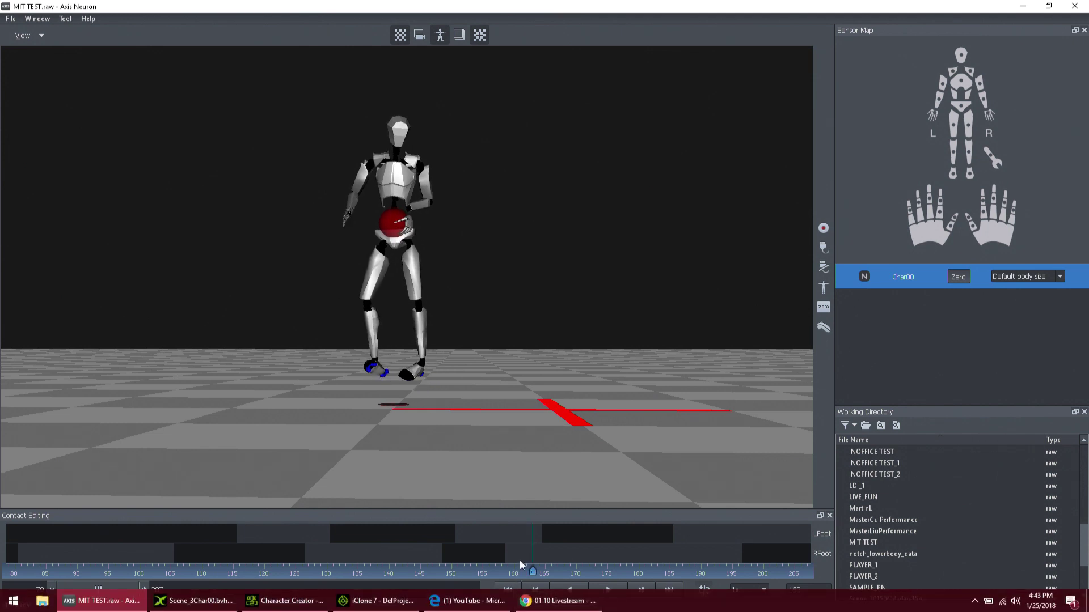
left_click_drag(522, 553, 495, 556)
right_click(495, 556)
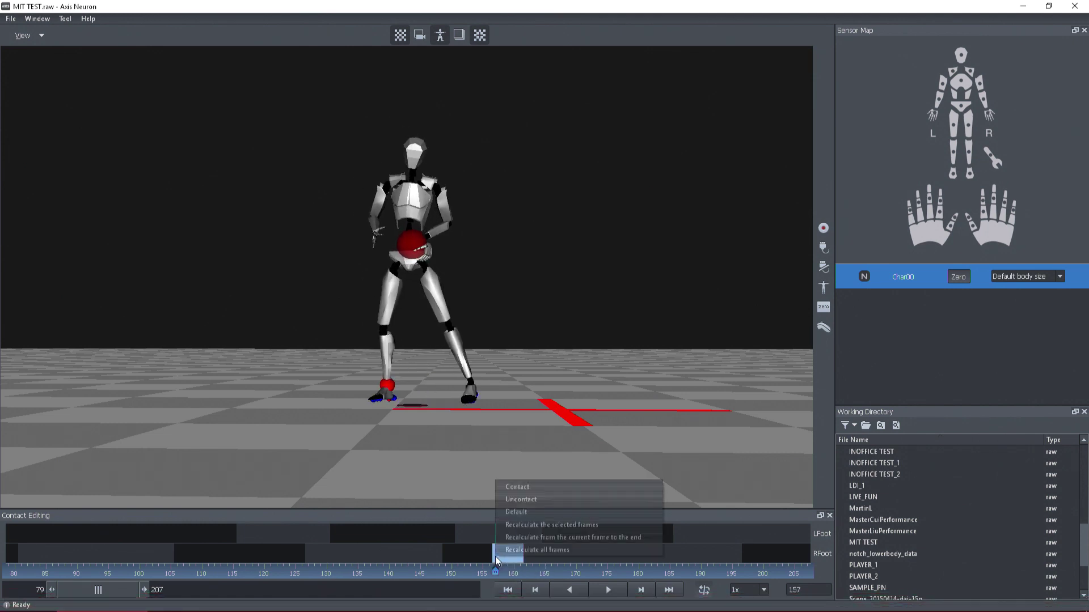
left_click(523, 488)
- Mark the right foot as Contact from frame 177 to 200, joining it to the contact block at the end of the clip
left_click(520, 572)
left_click_drag(520, 572, 527, 576)
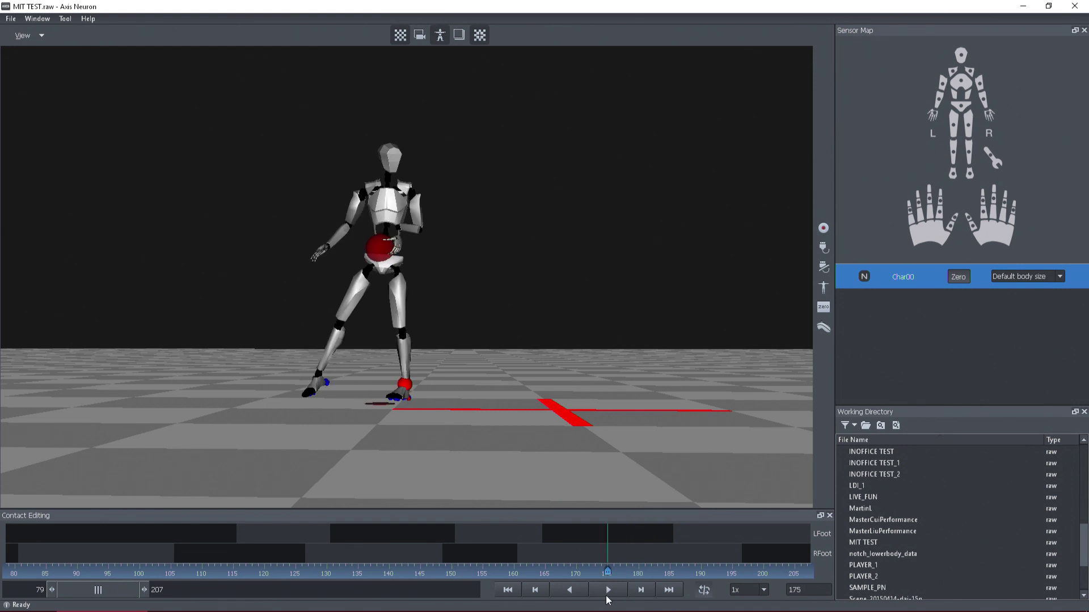
left_click_drag(631, 596, 523, 607)
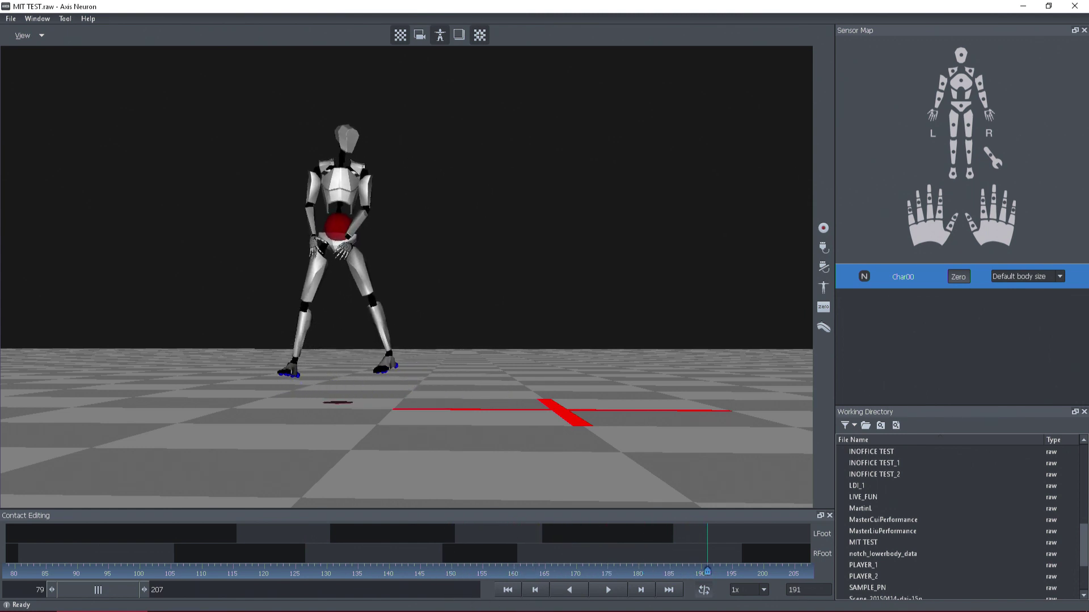
left_click_drag(707, 571, 659, 571)
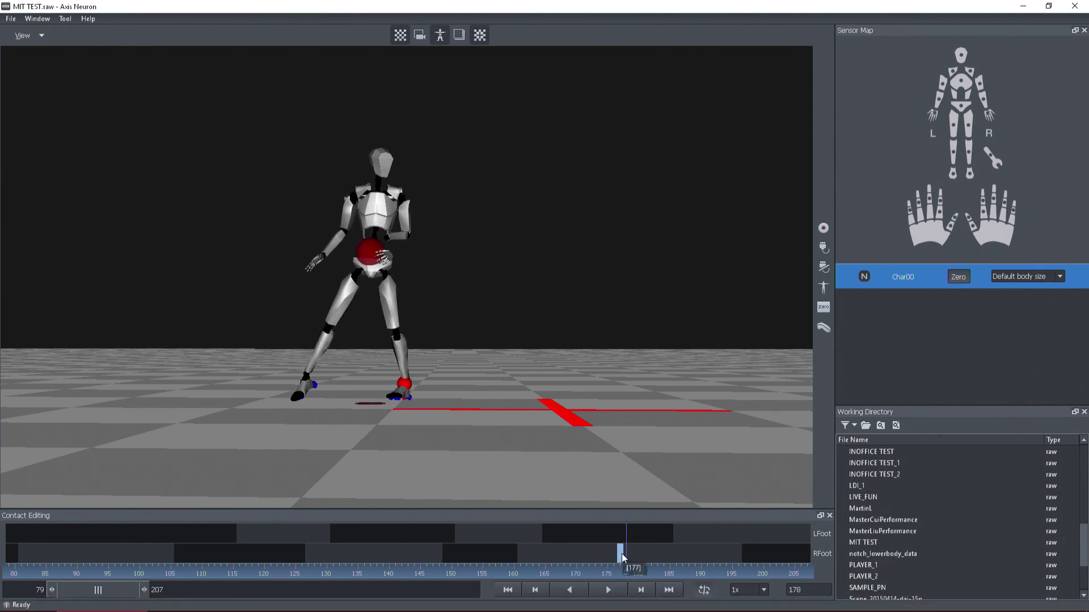
left_click_drag(633, 565, 765, 581)
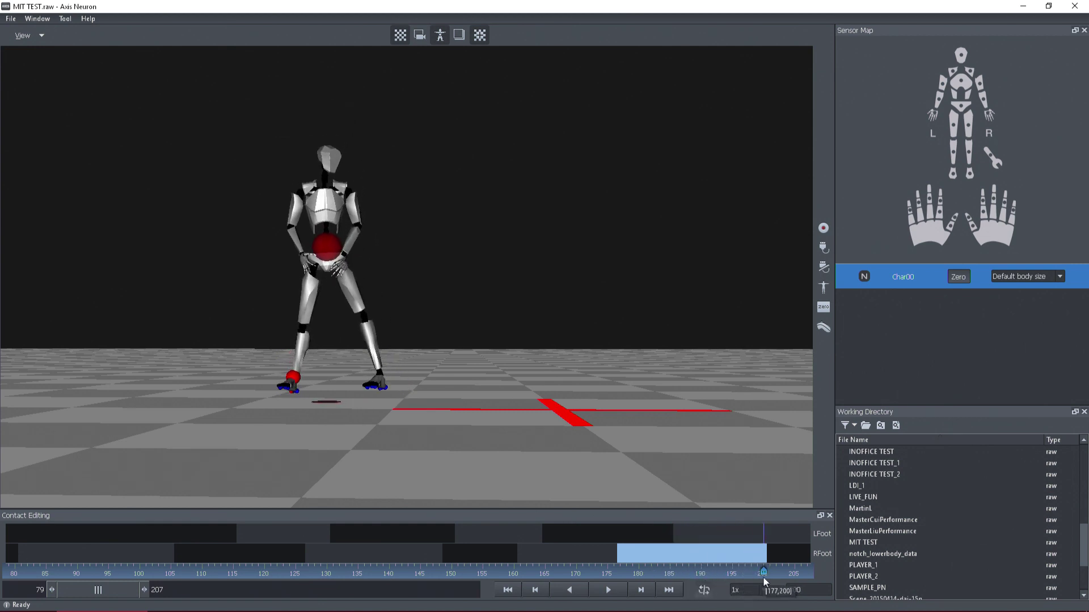
right_click(801, 577)
left_click(826, 516)
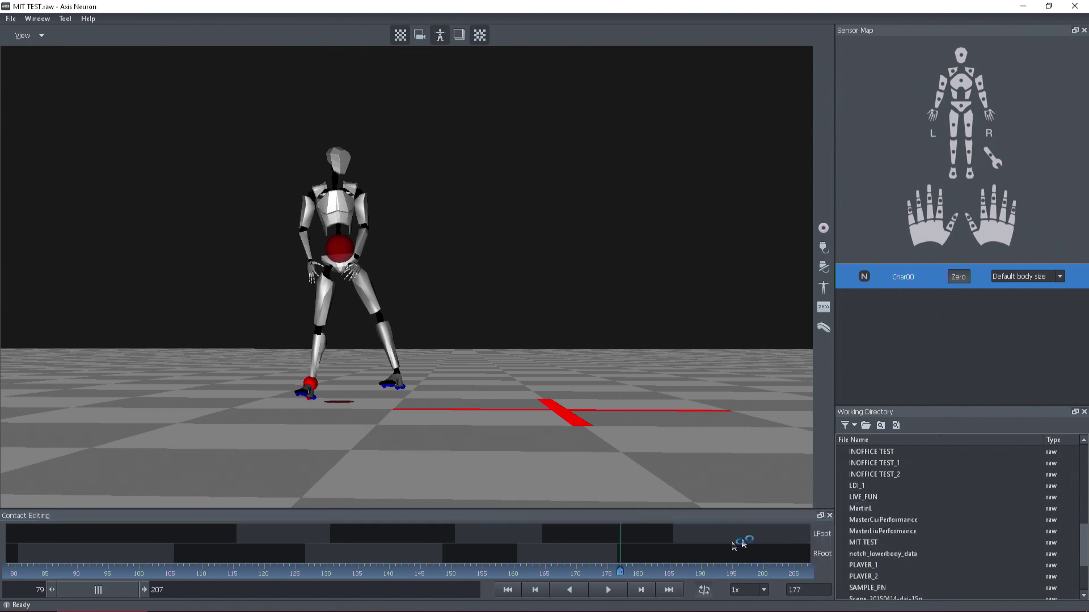
- Play the edited motion from the first frame to review the foot contacts, and return to the start of the clip
left_click_drag(622, 571, 536, 610)
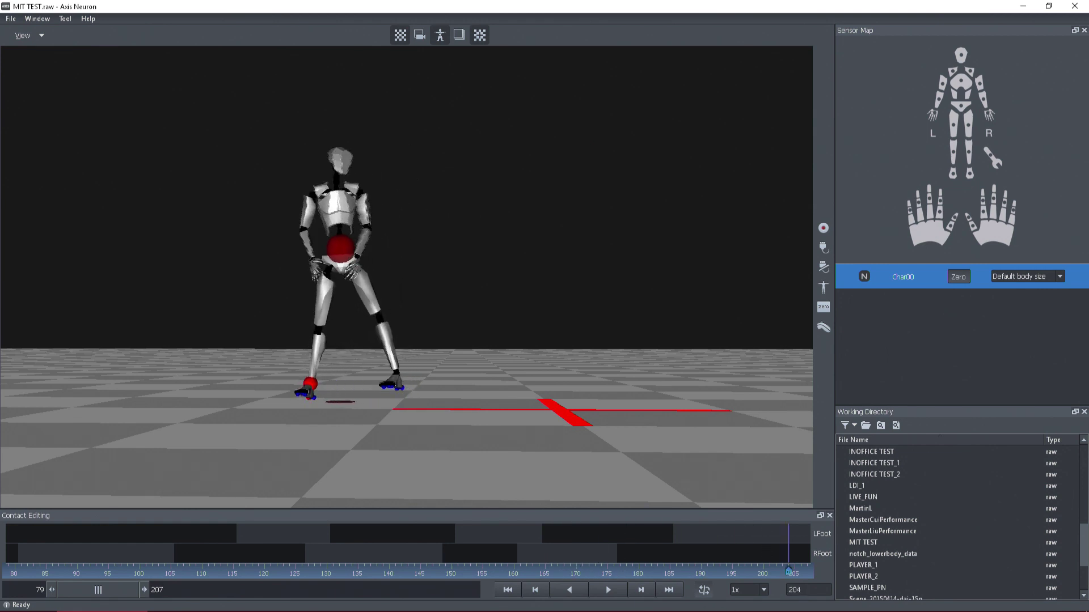
left_click_drag(762, 606, 0, 556)
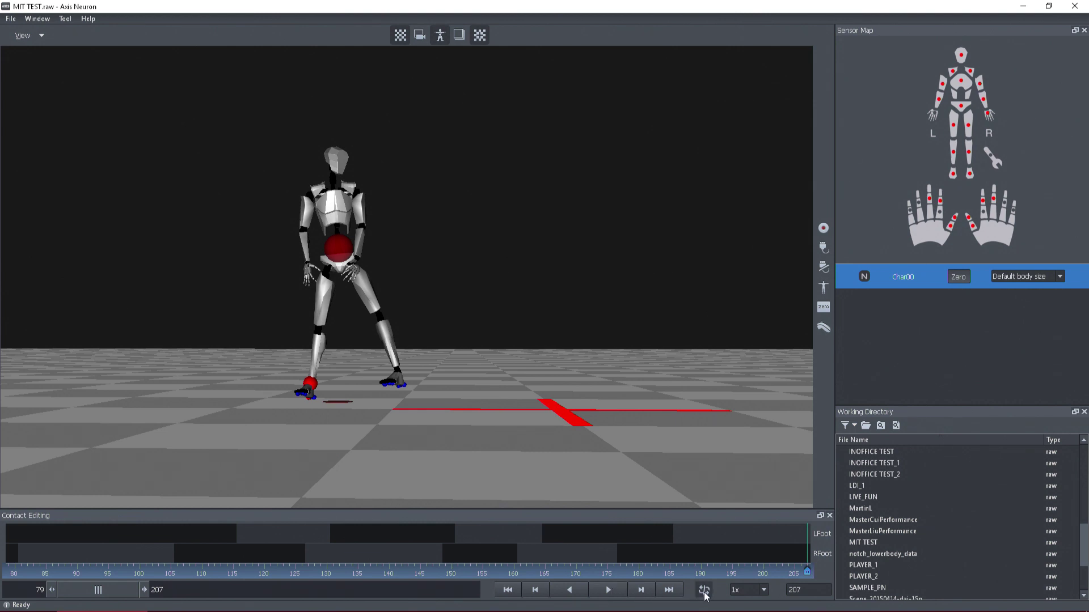
left_click(508, 591)
left_click(598, 595)
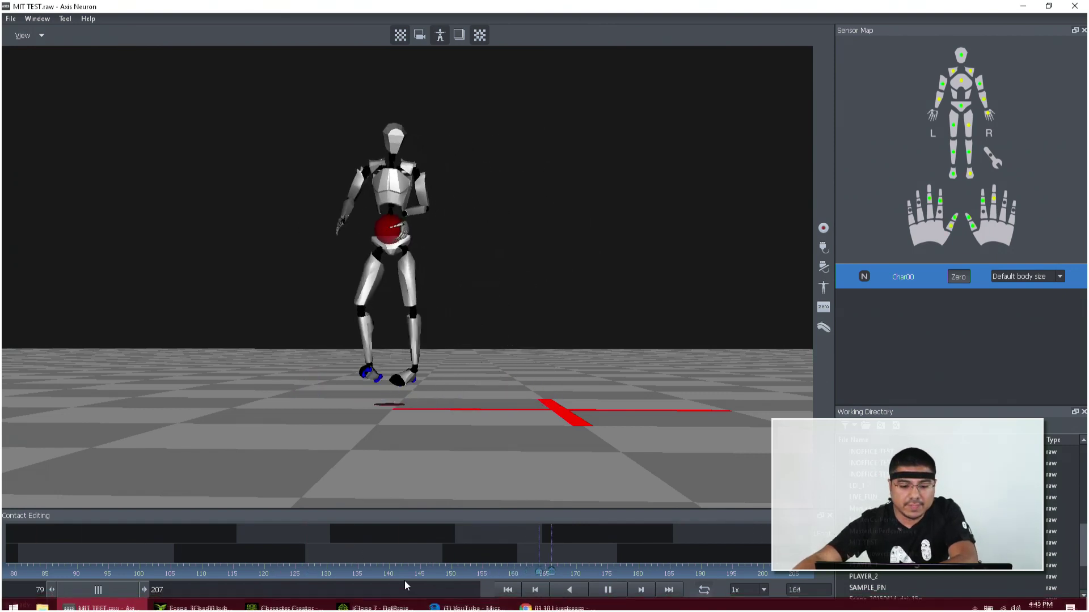
left_click(607, 589)
left_click(519, 584)
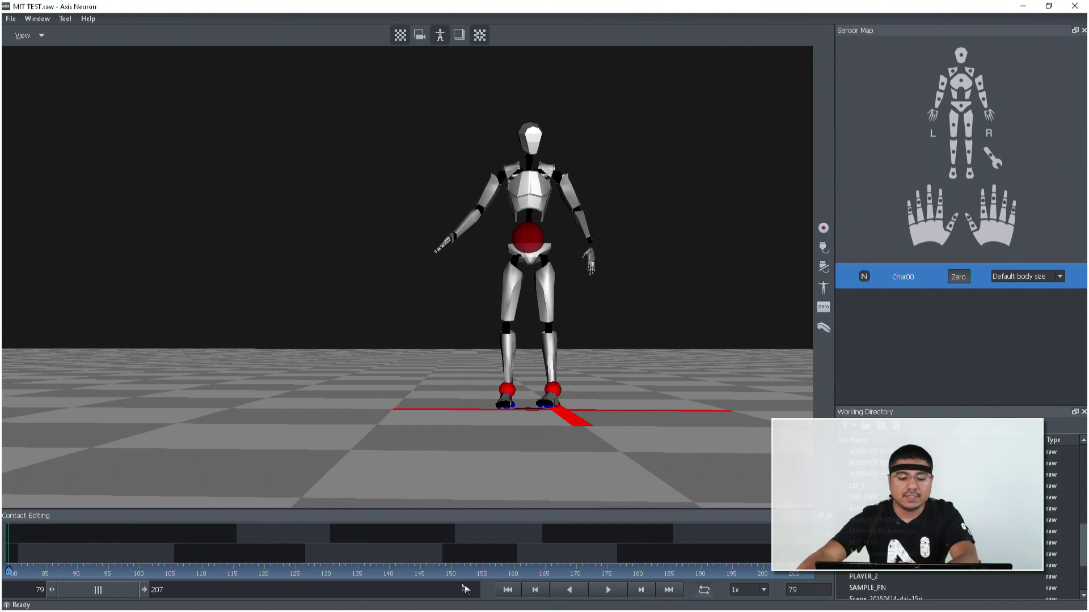
left_click_drag(437, 558, 17, 520)
left_click(19, 521)
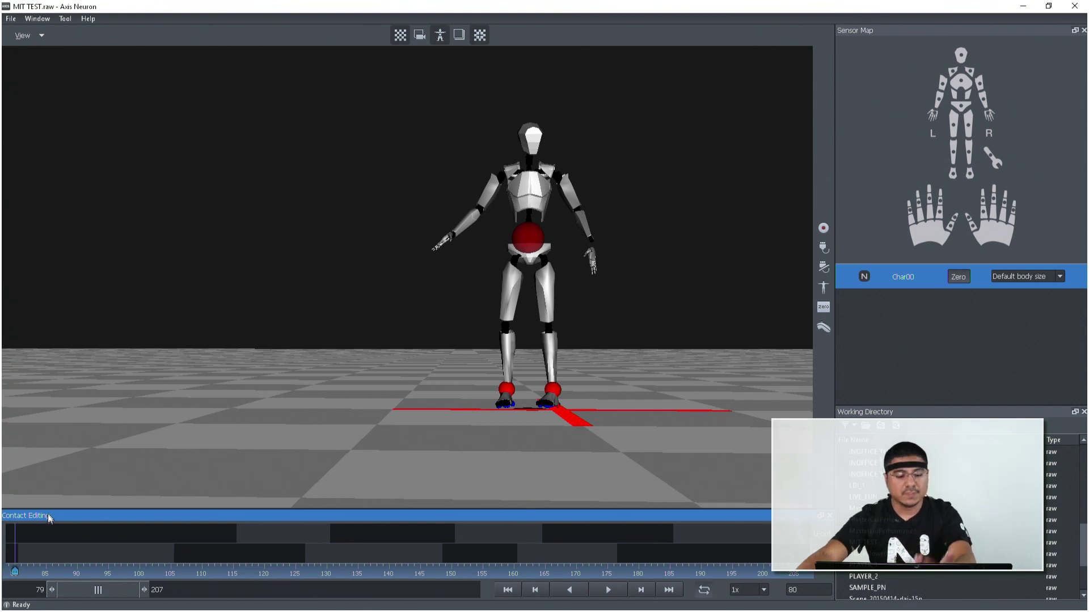
- Open the export settings for frames 79 to 207 and set the output directory to Desktop/New folder/Export
left_click(8, 18)
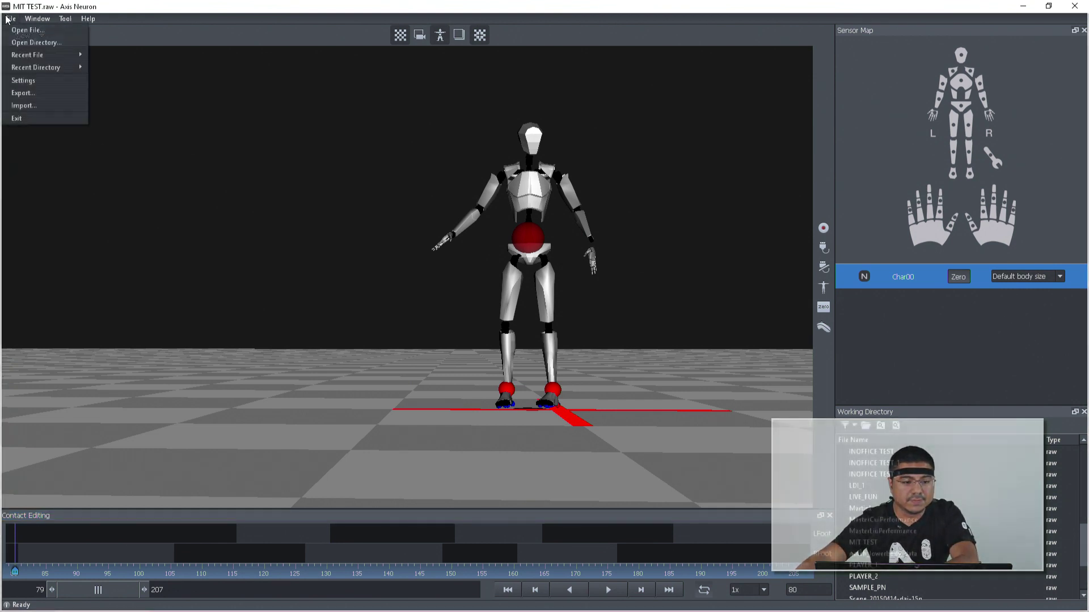
left_click(25, 93)
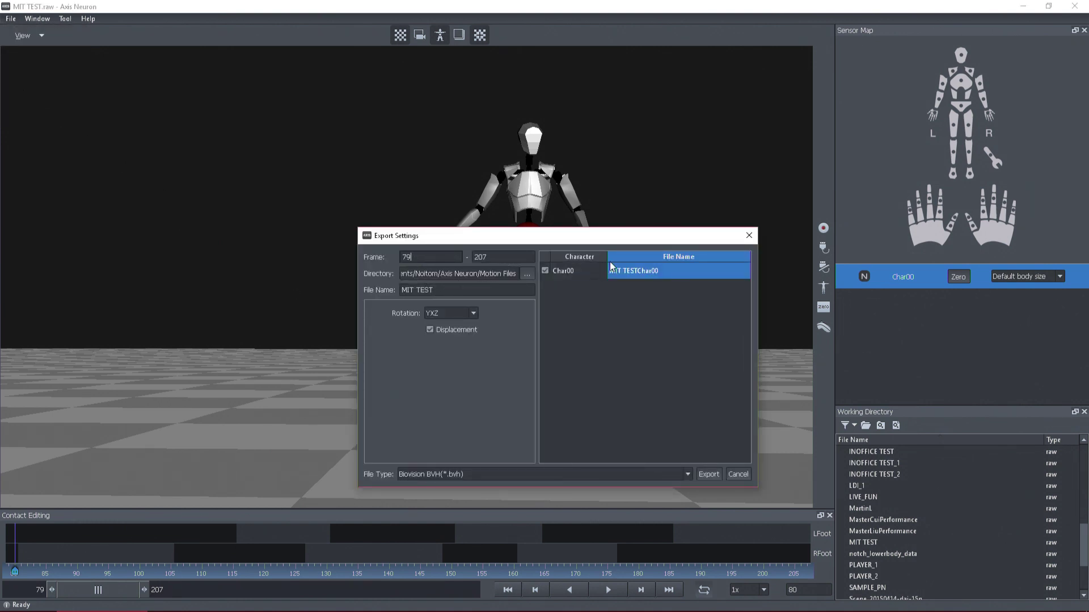
left_click(527, 273)
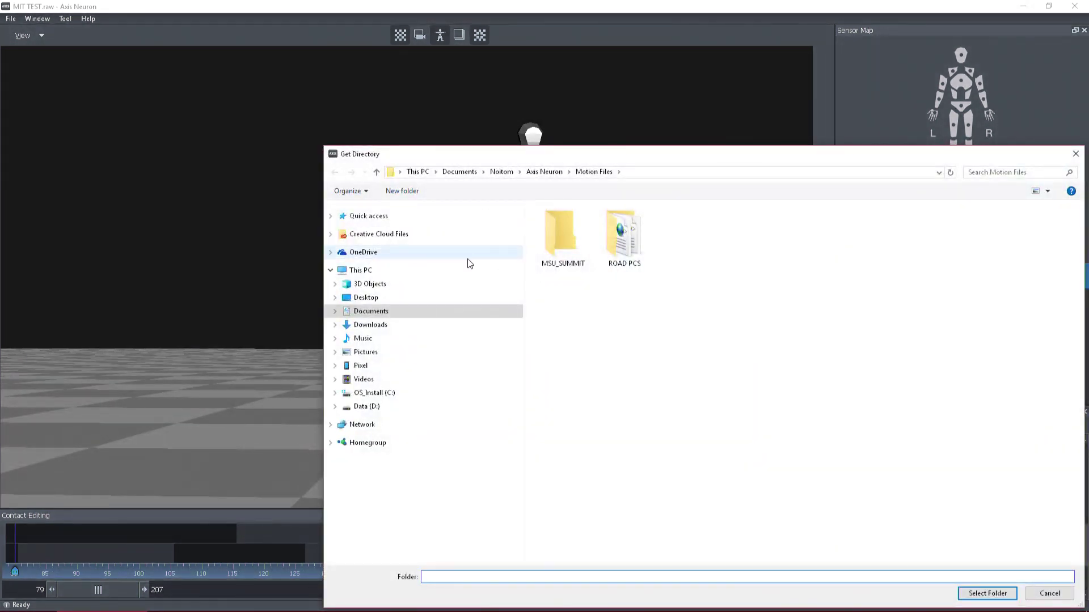
left_click(375, 298)
double_click(560, 234)
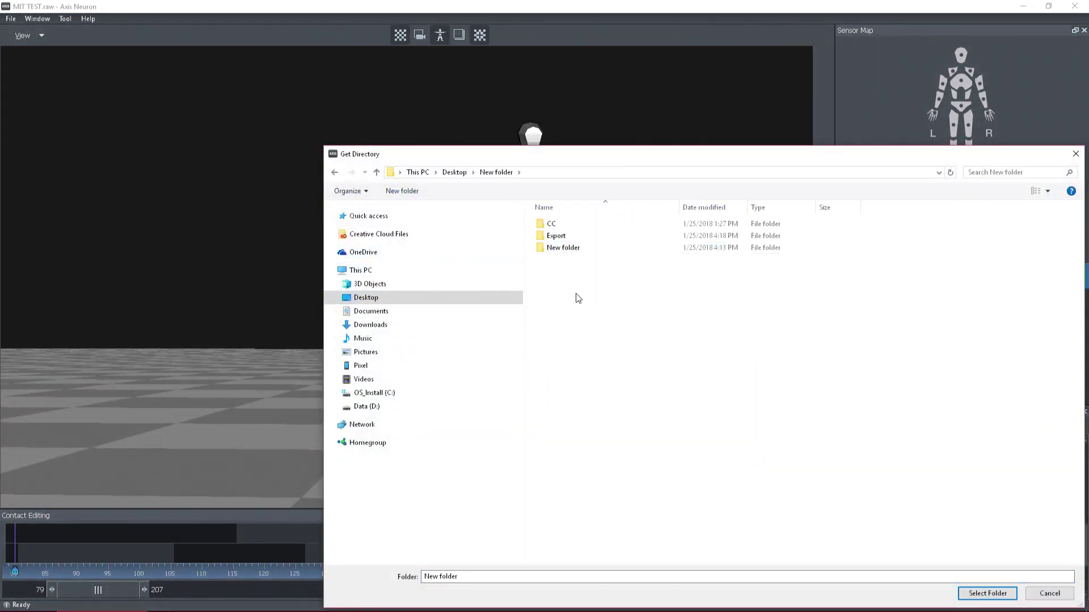
double_click(561, 236)
left_click(970, 592)
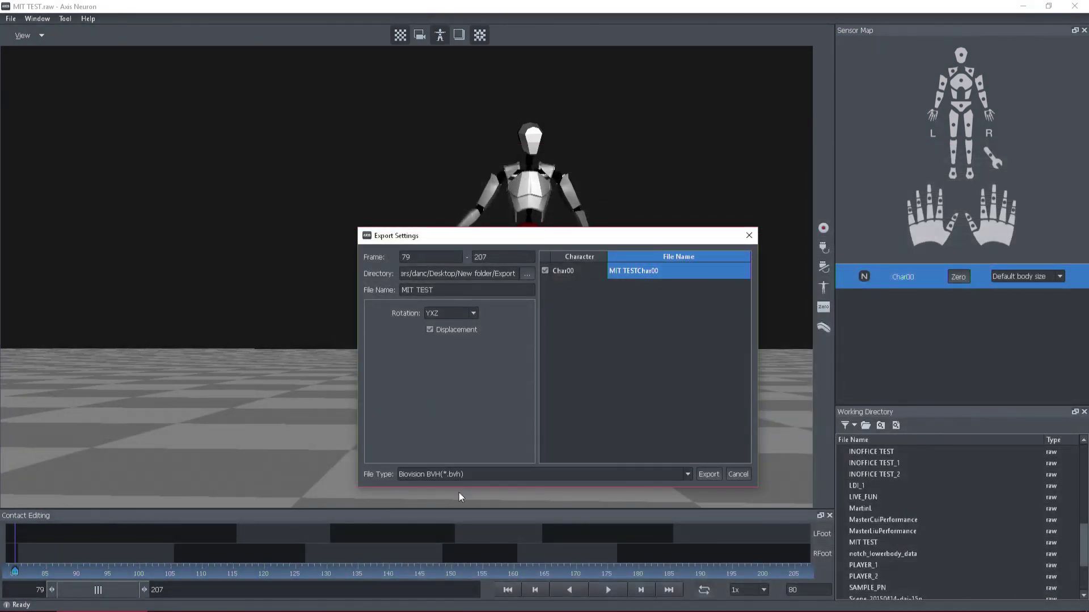
- Set the export file type to Processed BVH (*.bvh) and add the T-pose at the Head Frame
left_click(474, 475)
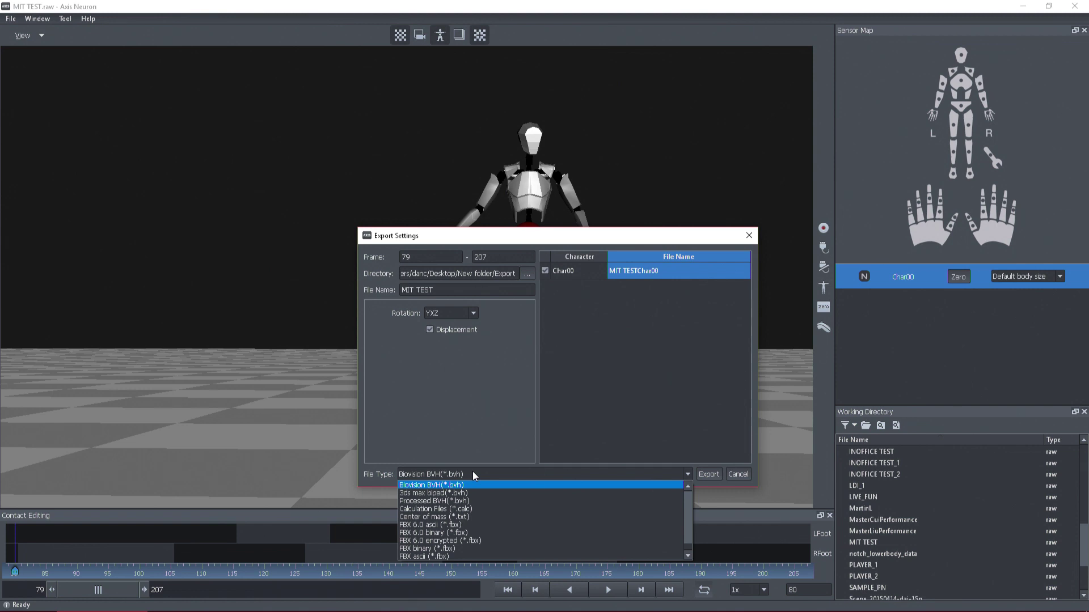
left_click(466, 502)
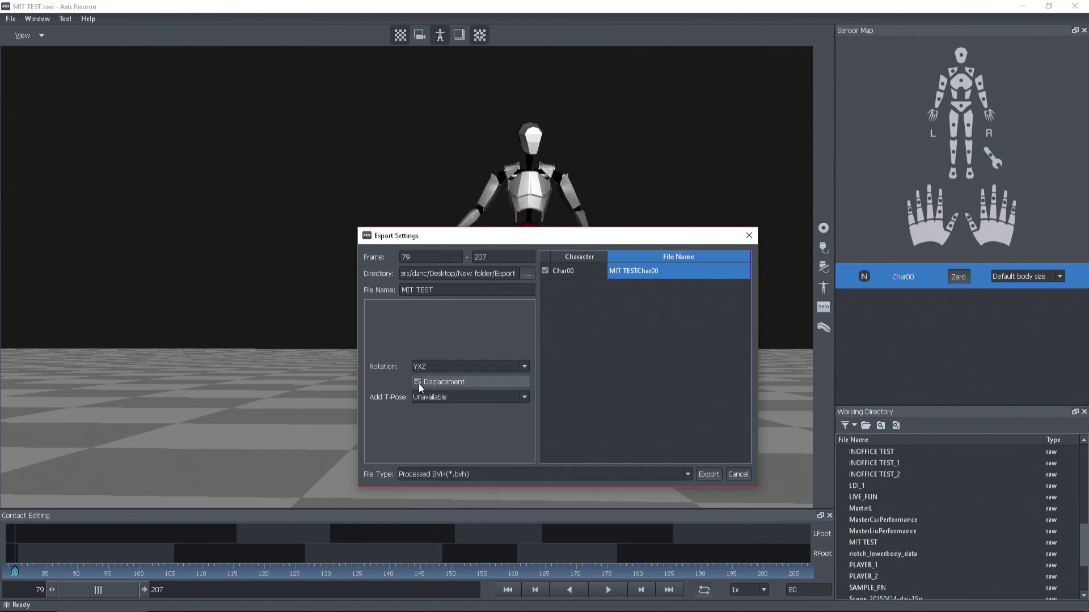
left_click(431, 398)
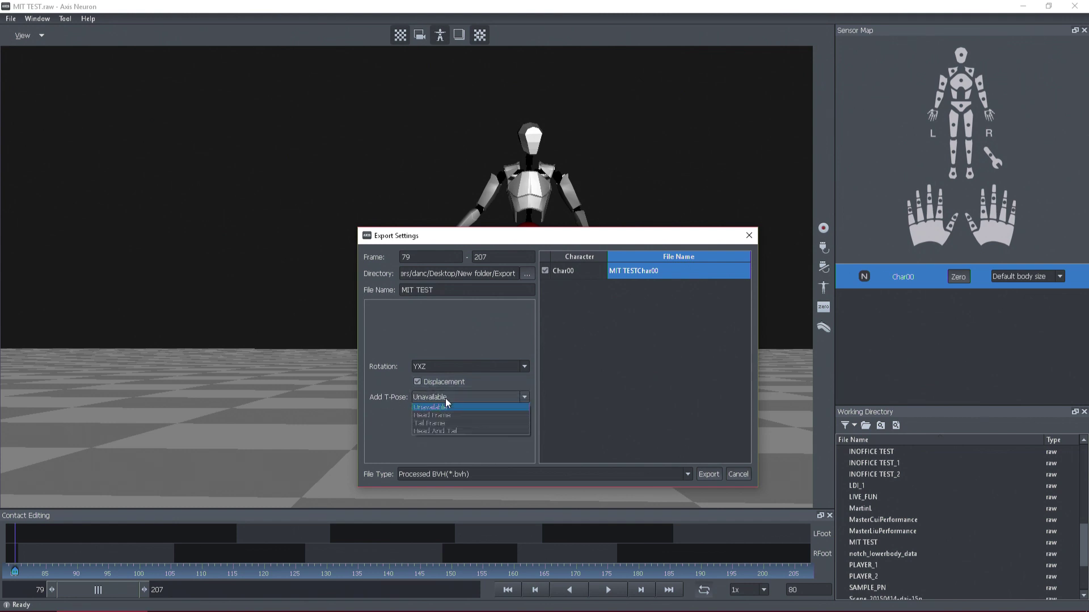
left_click(443, 417)
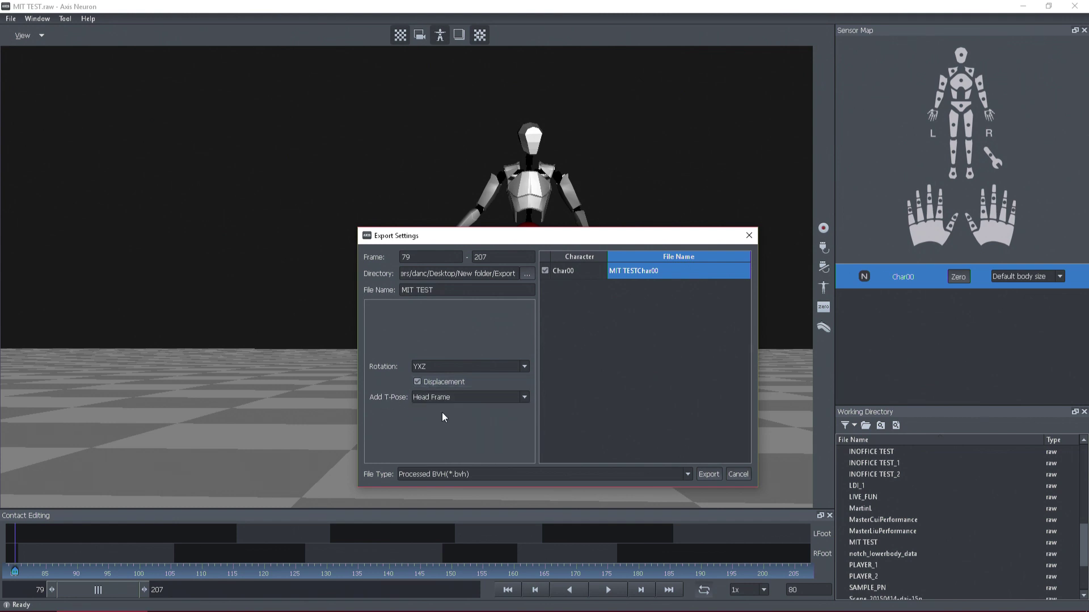
- Name the Char00 output file LIVE EDIT DEMO and export the motion
double_click(660, 274)
type("LIVE EDIT DEMO")
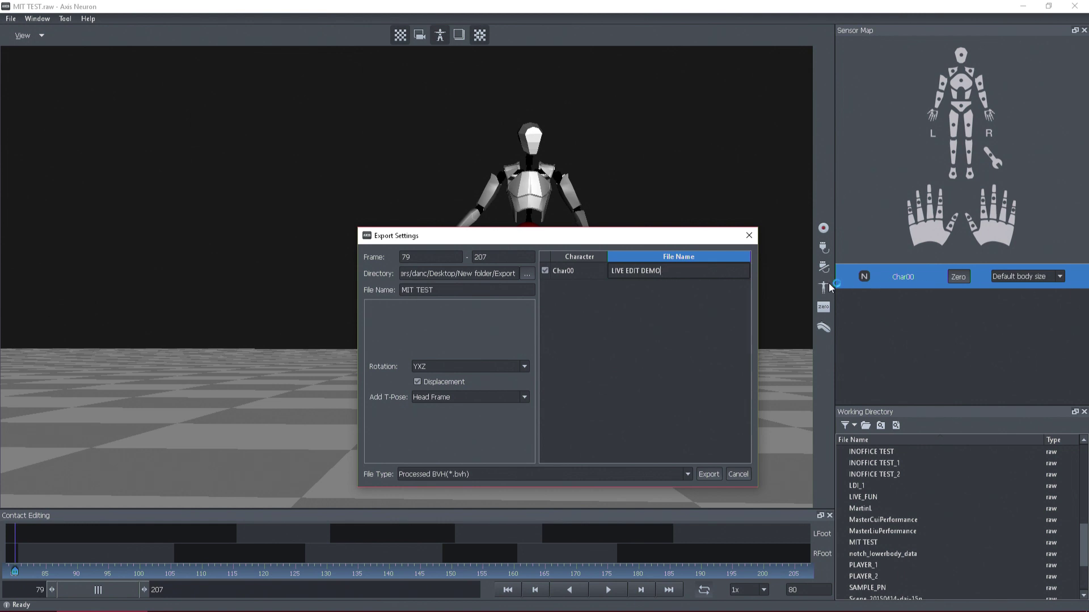
left_click(716, 332)
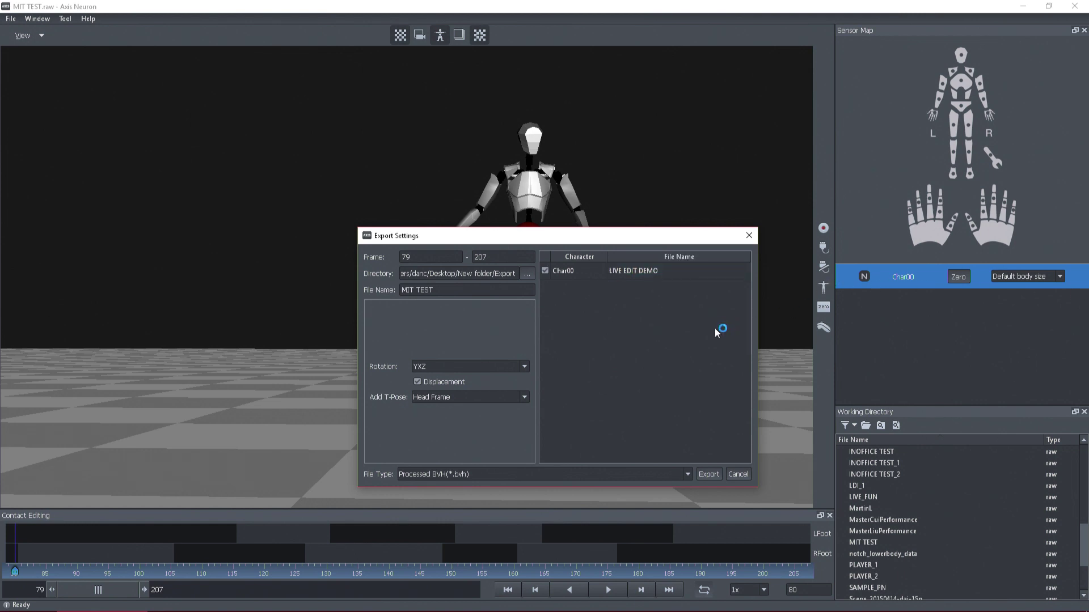
left_click(708, 474)
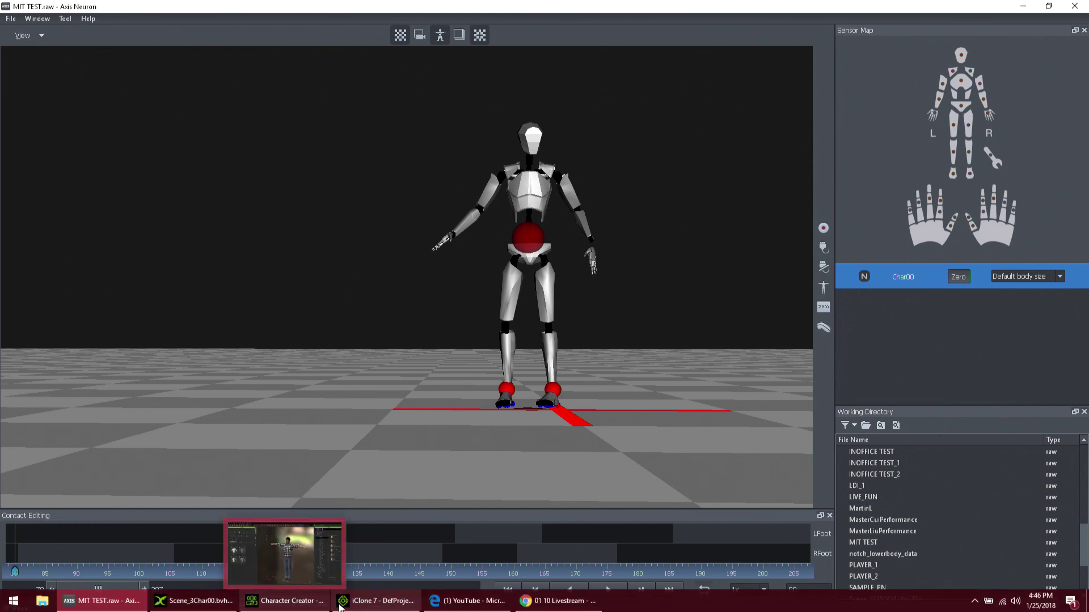
- Switch to iClone 3DXchange 7 and start a new empty project in place of Scene_3Char00
left_click(195, 601)
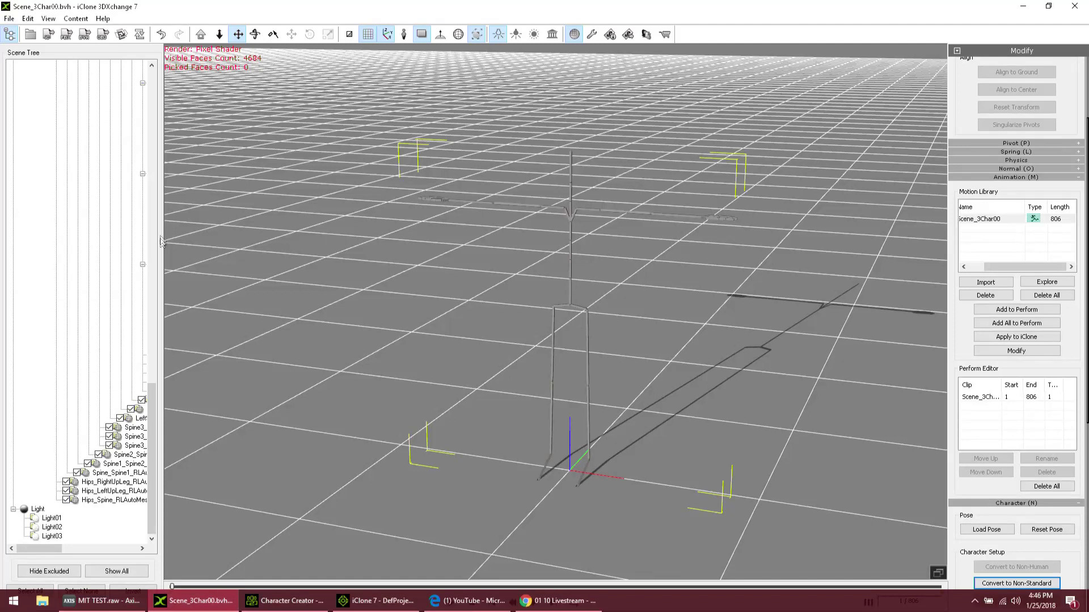
left_click(9, 18)
left_click(18, 35)
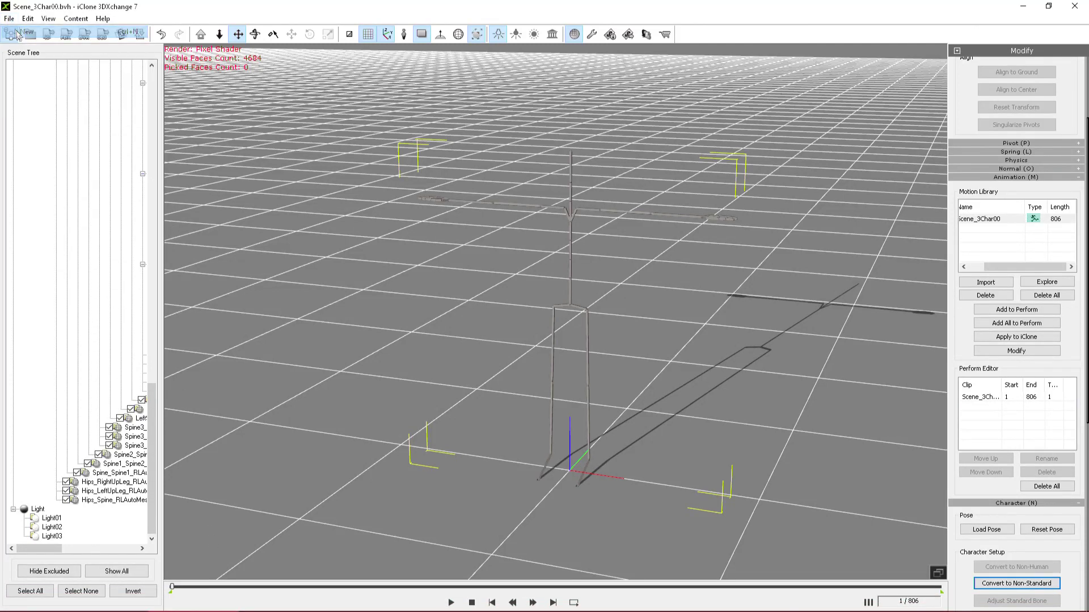
left_click(580, 338)
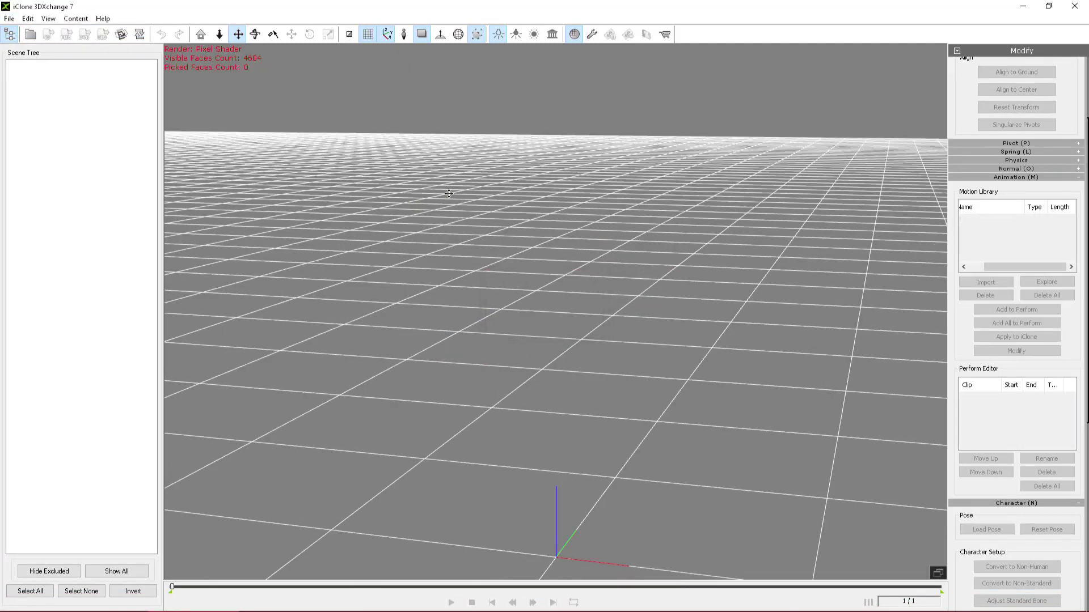
- Open LIVE EDIT DEMO.bvh from the Export folder and select its clip in the Motion Library
left_click(31, 35)
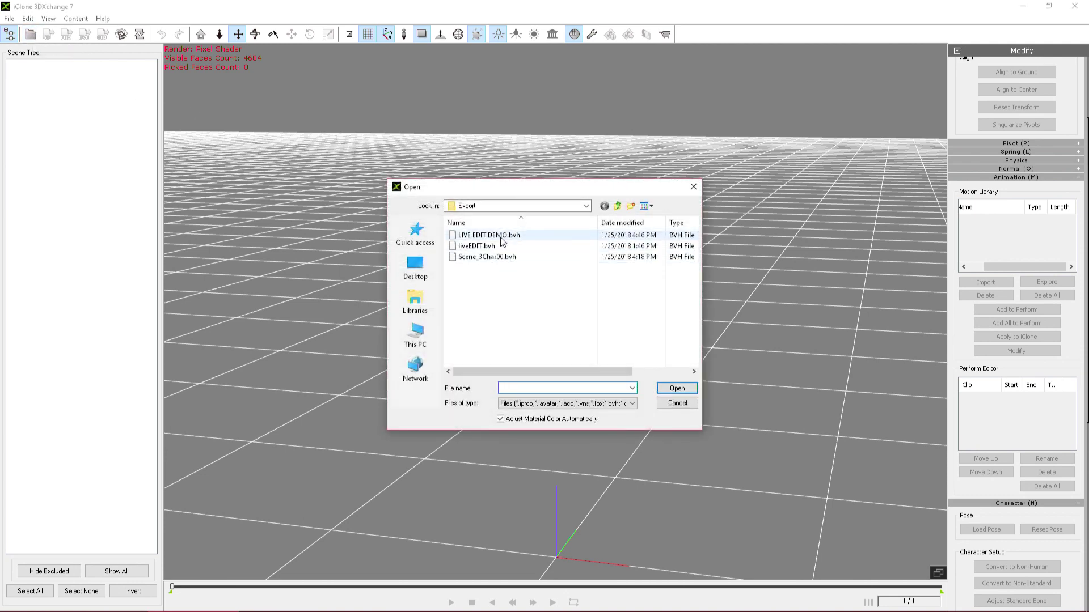
double_click(489, 234)
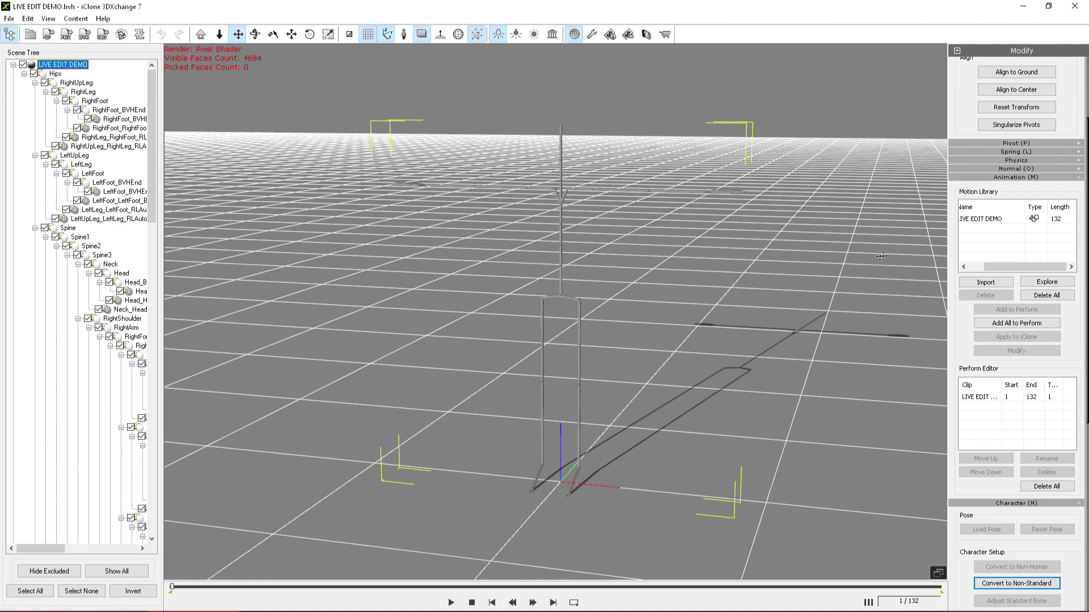
left_click(992, 225)
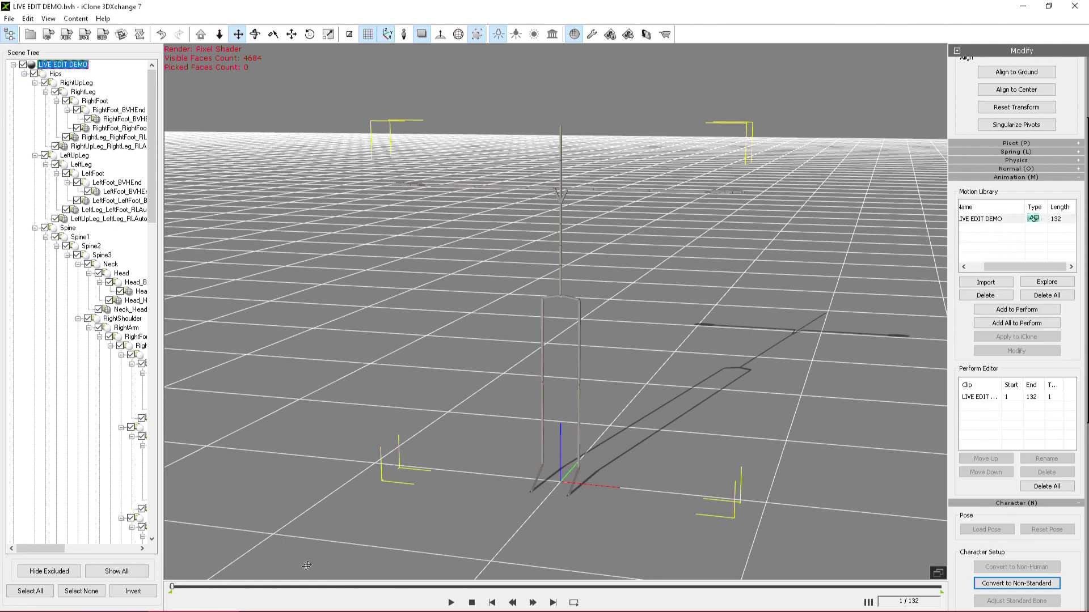
left_click_drag(173, 588, 162, 551)
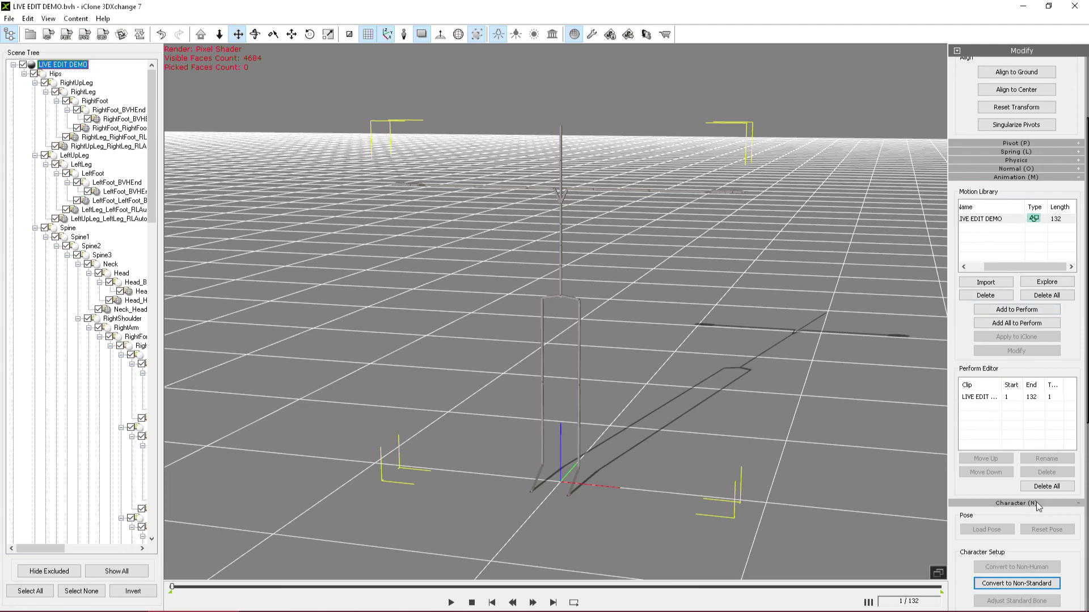
- Begin converting the skeleton to a non-standard character and map its bones with the Maya Human-IK preset
left_click(1018, 587)
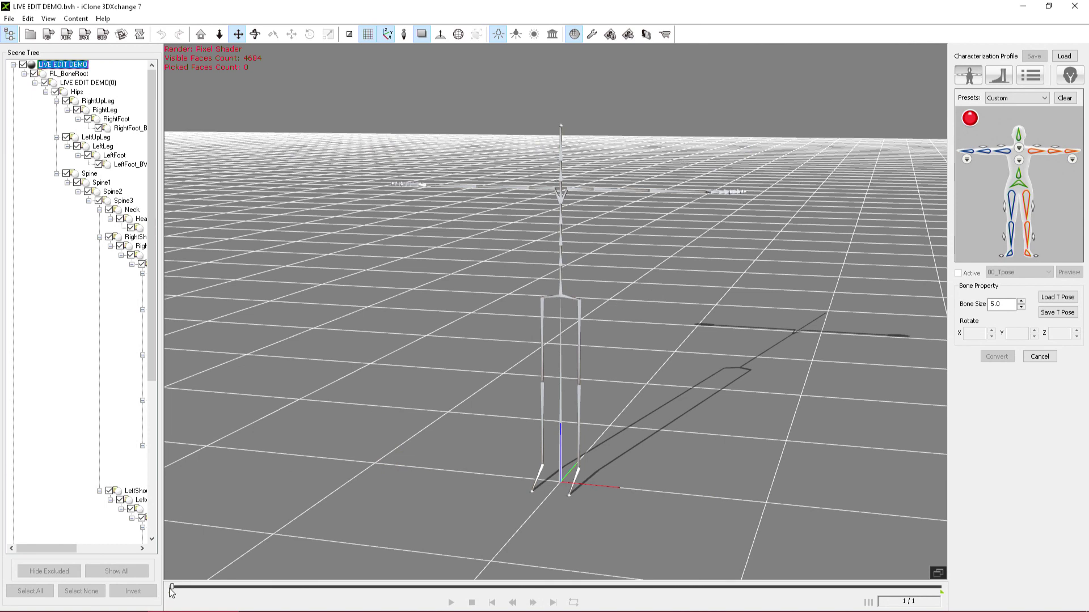
left_click(1006, 99)
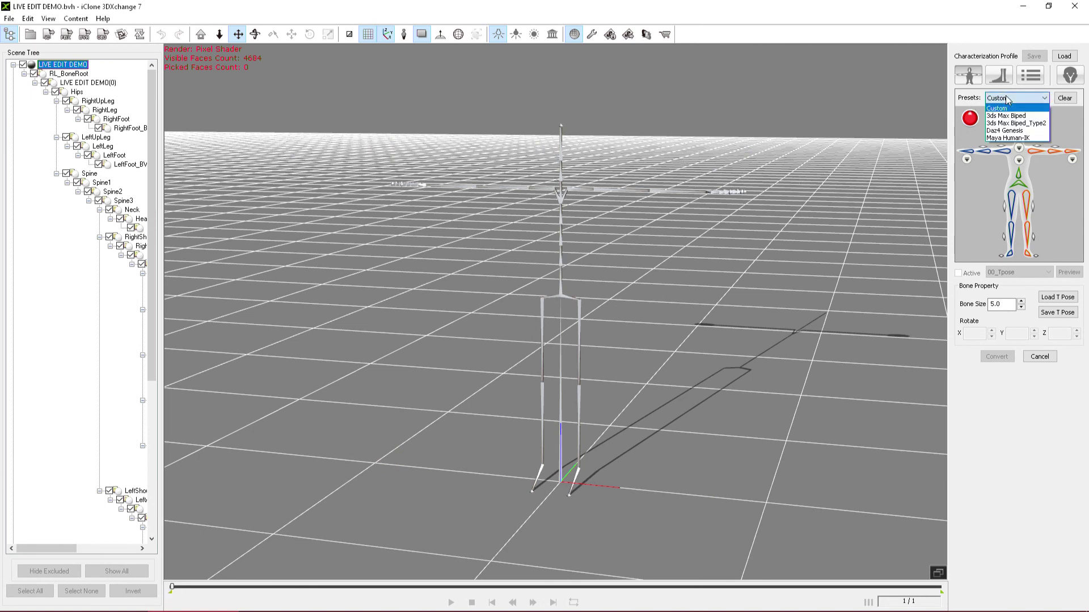
left_click(1002, 138)
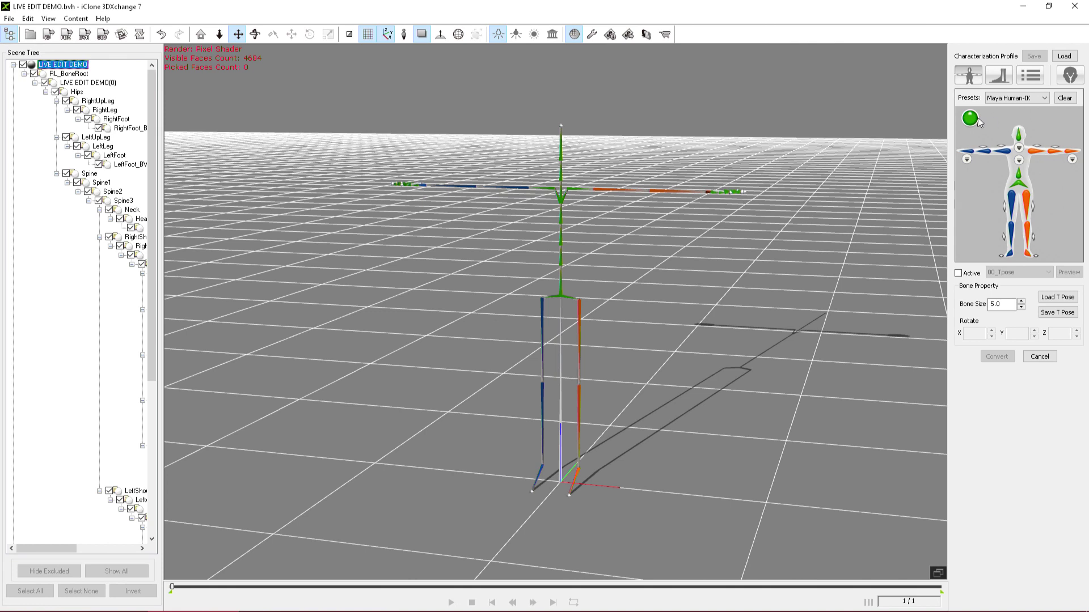
- Activate the characterization with the 00_Tpose pose, convert the skeleton and dismiss the completion notice
left_click(958, 273)
left_click(1016, 275)
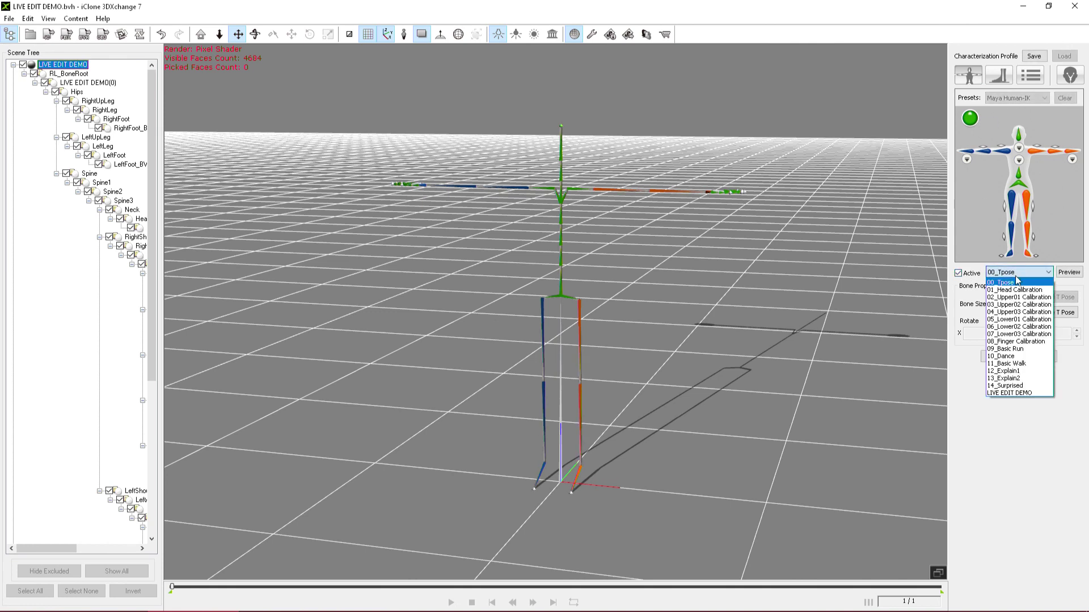
left_click(1011, 282)
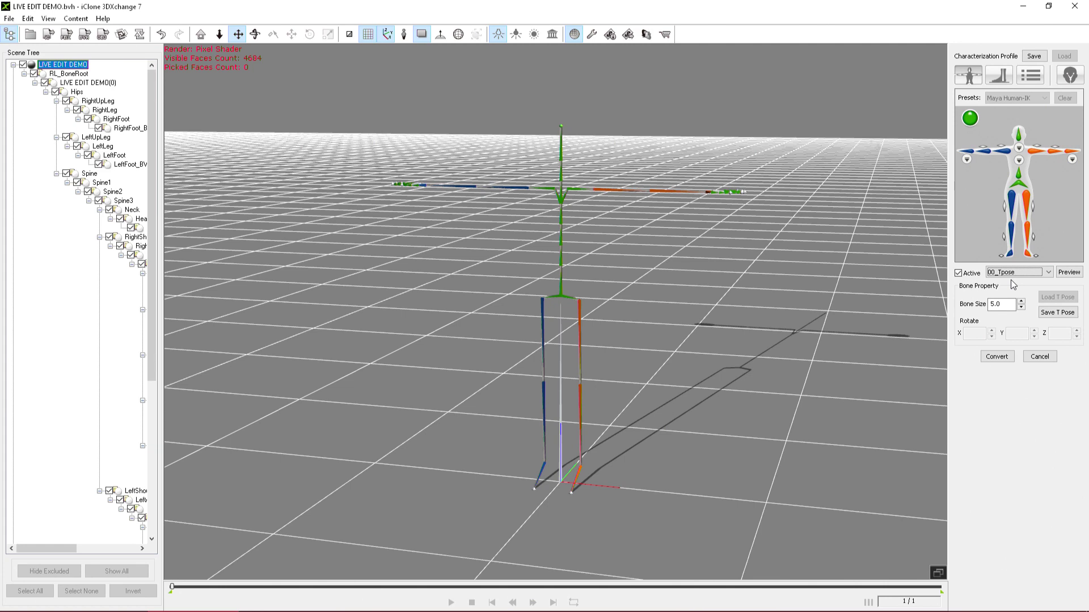
left_click(1004, 355)
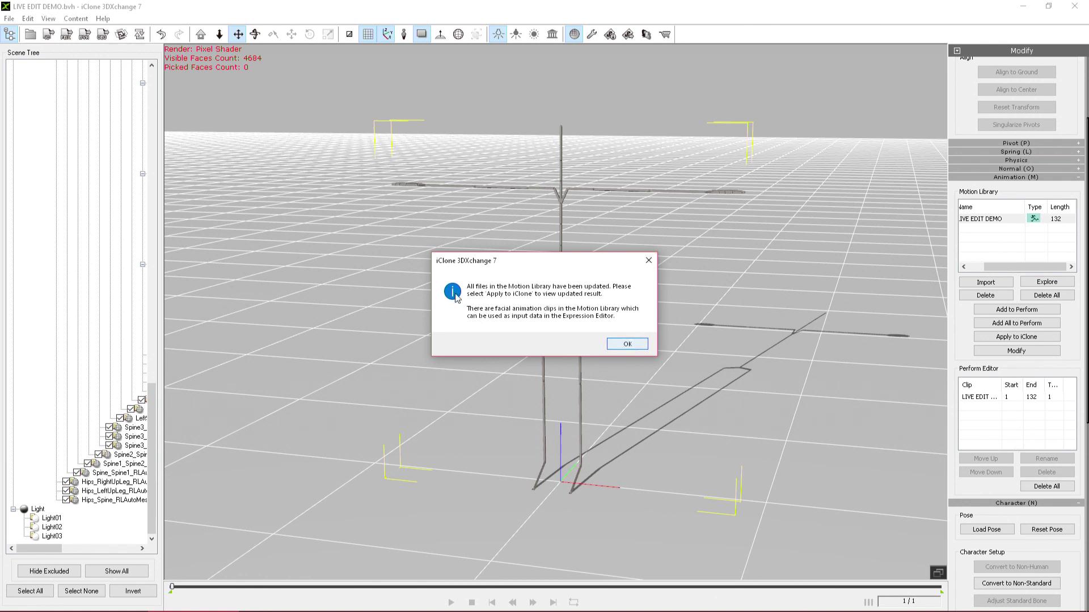
left_click(628, 345)
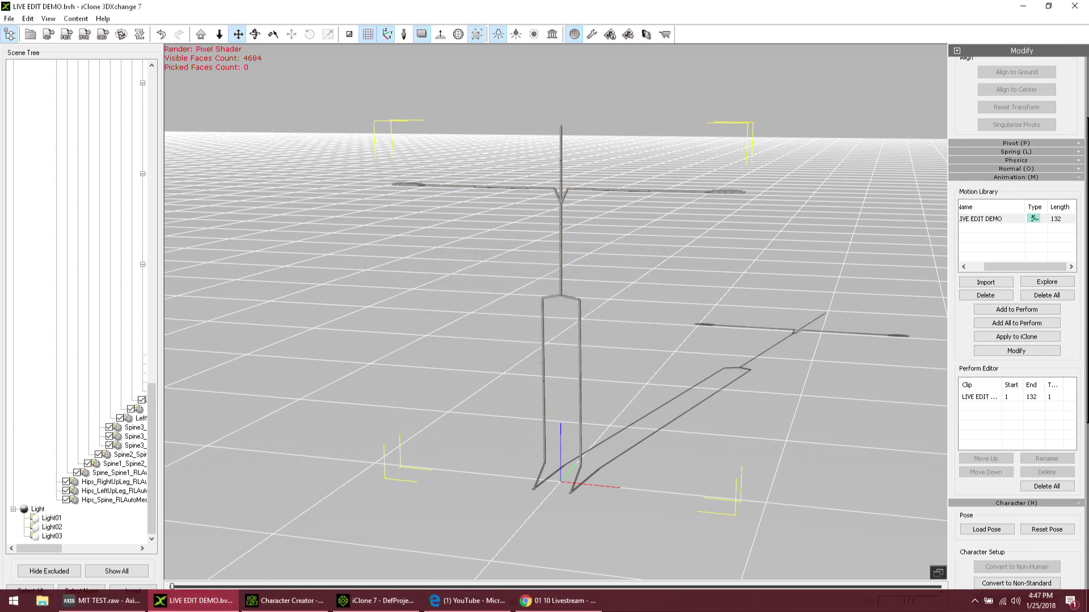
- Switch to iClone 7 and replace the open scene with a new empty project
left_click(356, 607)
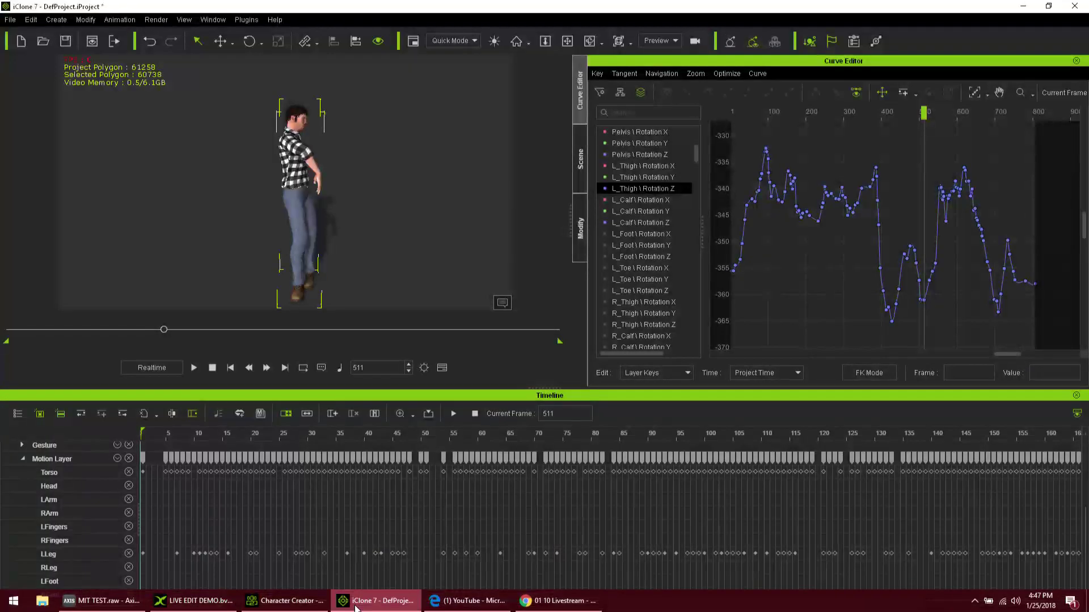
left_click(11, 21)
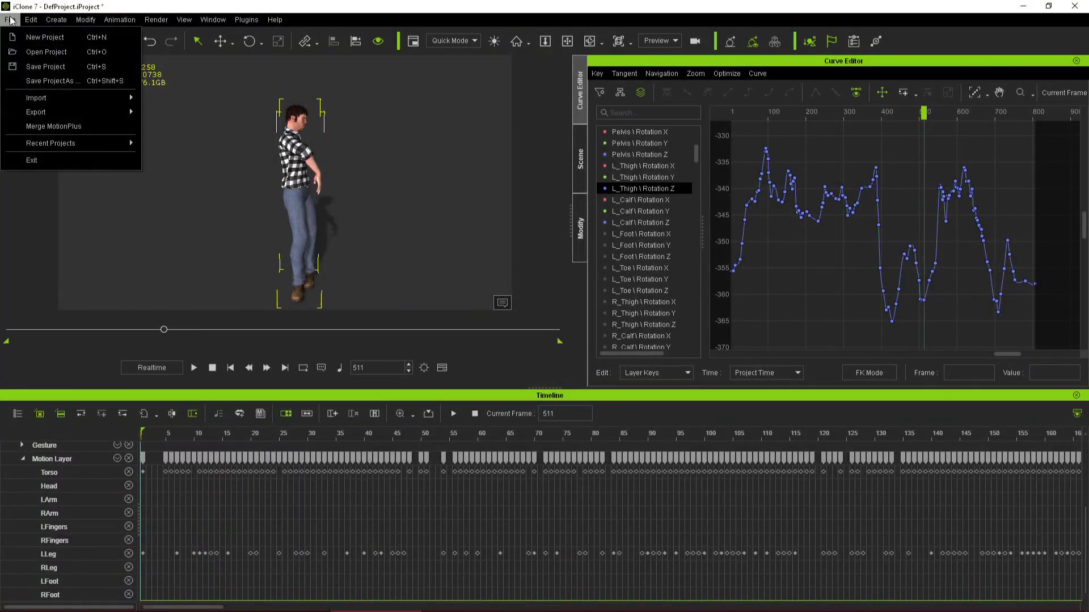
left_click(29, 38)
left_click(563, 340)
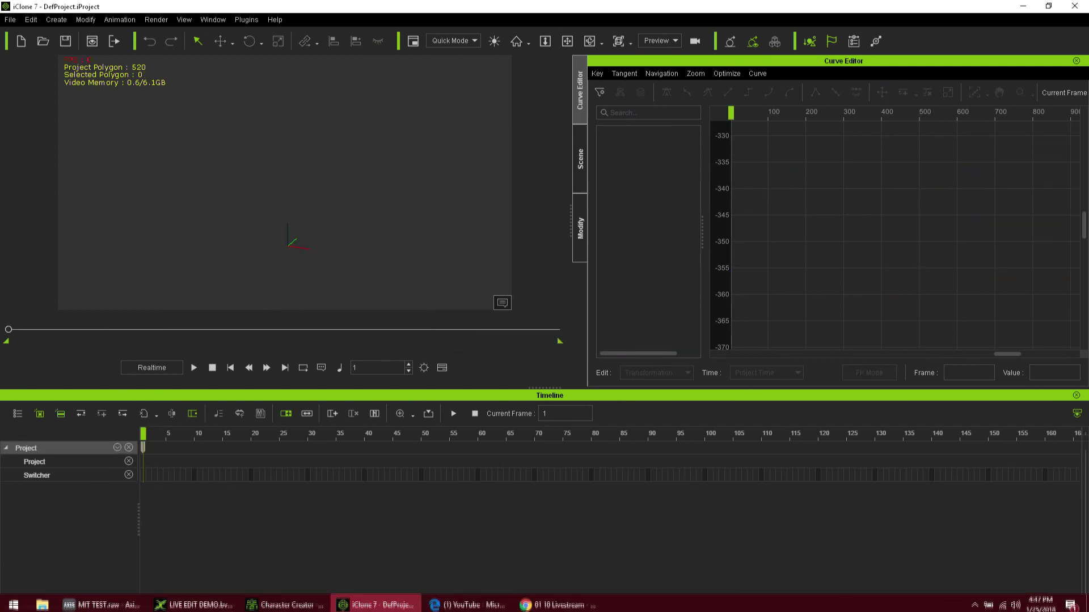
- Switch to Character Creator, send the plaid-shirt character to iClone, and return to iClone 7
left_click(304, 602)
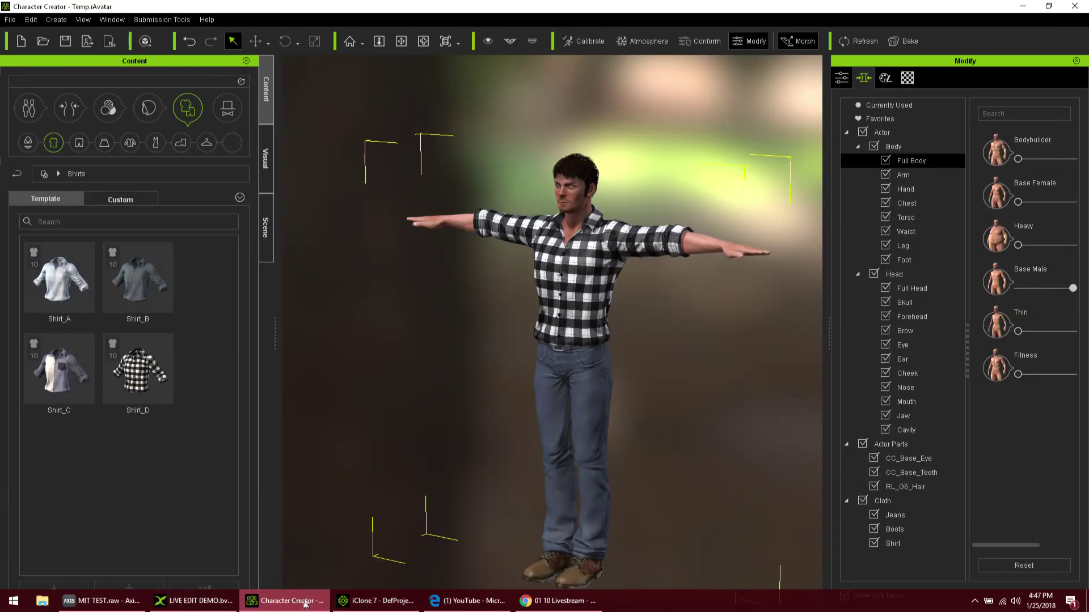
left_click(10, 19)
mouse_move(57, 127)
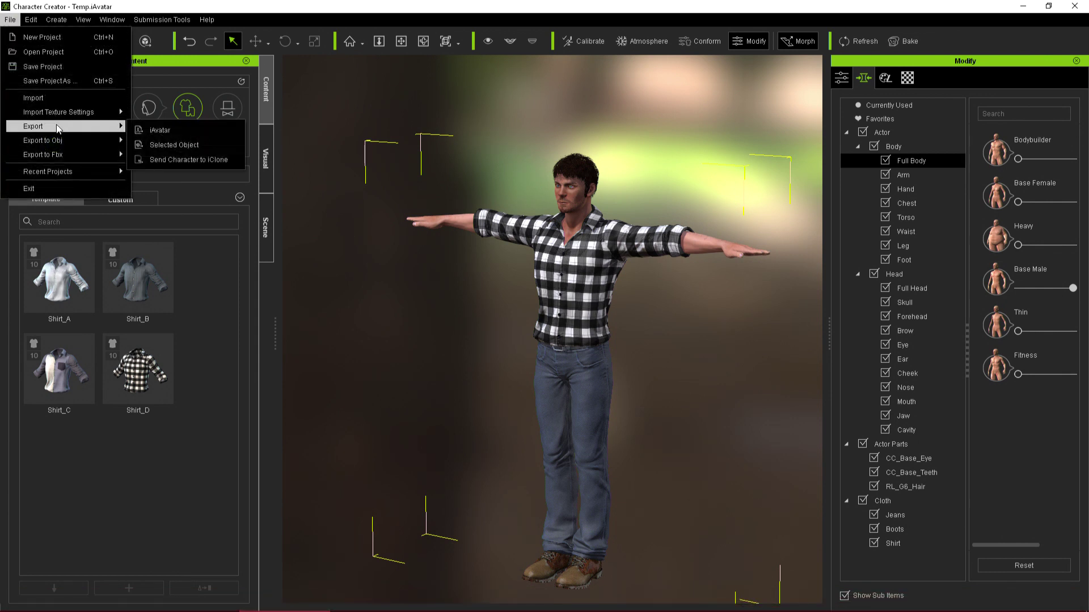
left_click(181, 161)
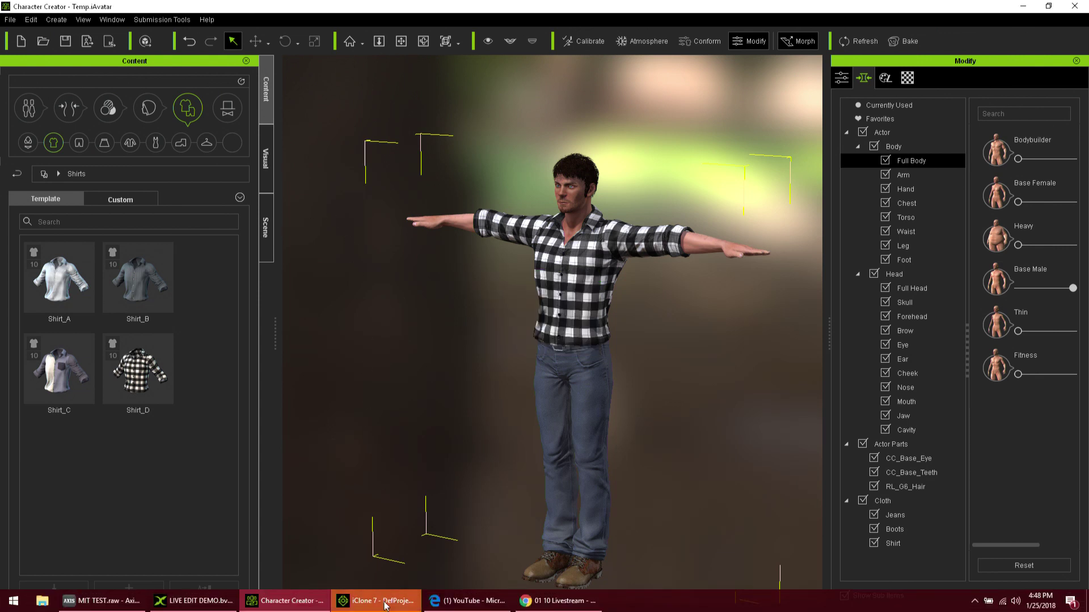
left_click(383, 601)
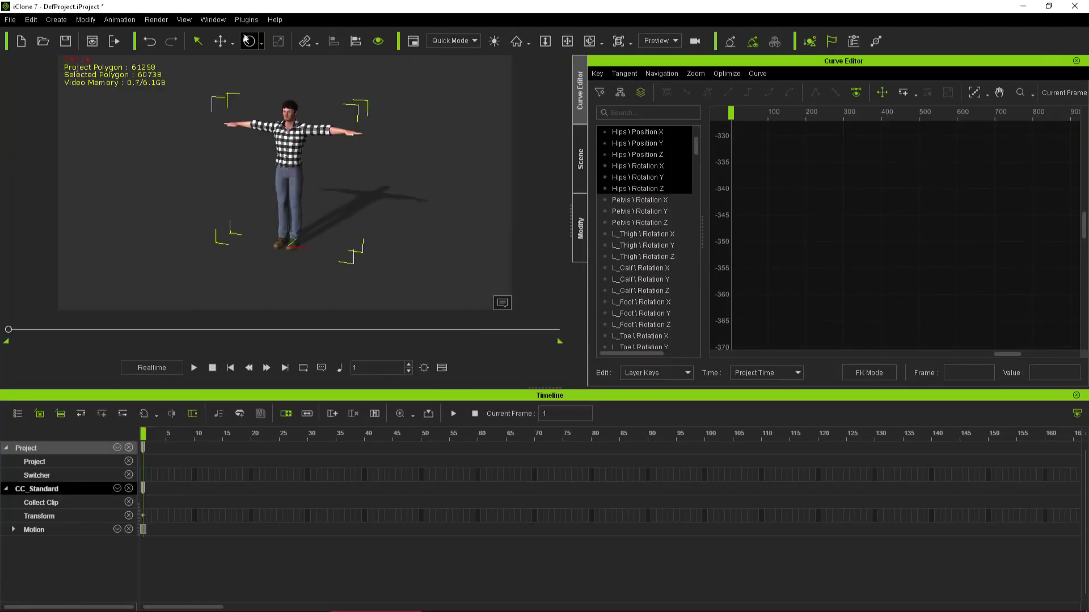
- Switch to 3DXchange, apply the LIVE EDIT DEMO motion to the iClone character, and return to iClone 7
mouse_move(316, 610)
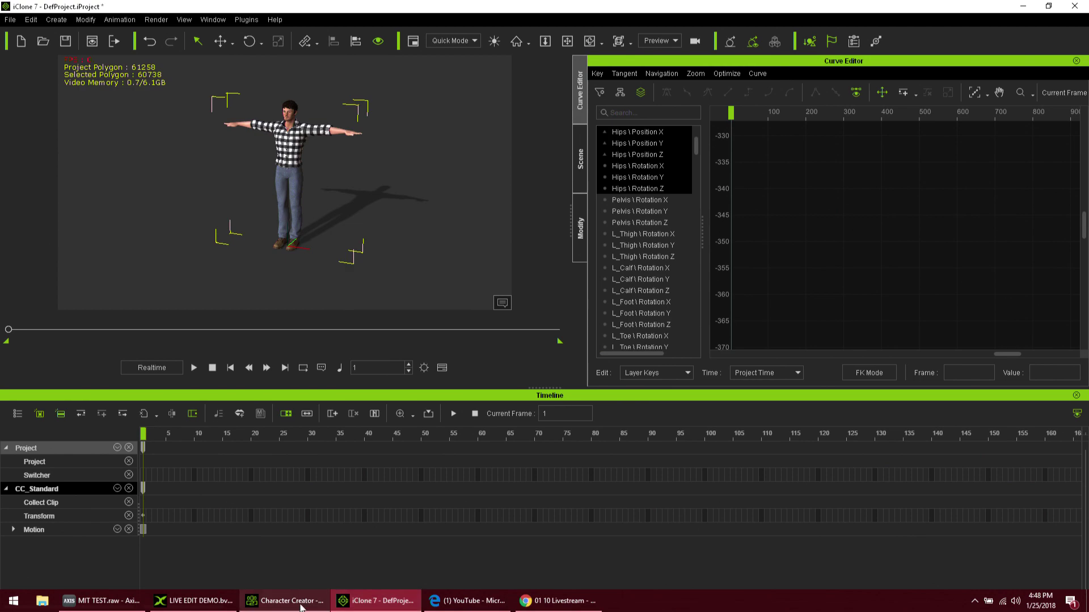
left_click(196, 601)
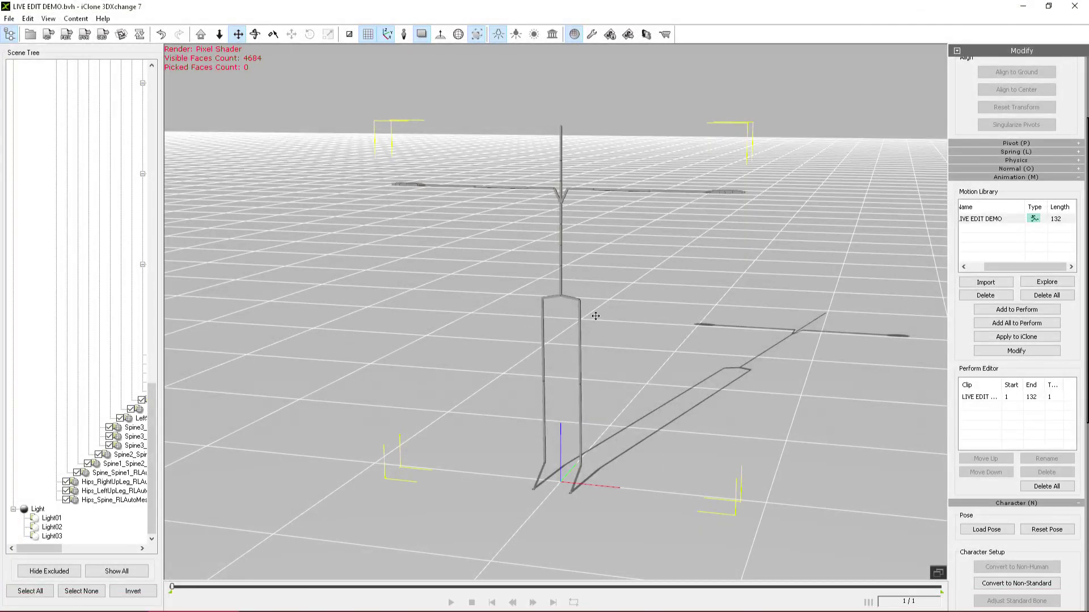
left_click(1026, 339)
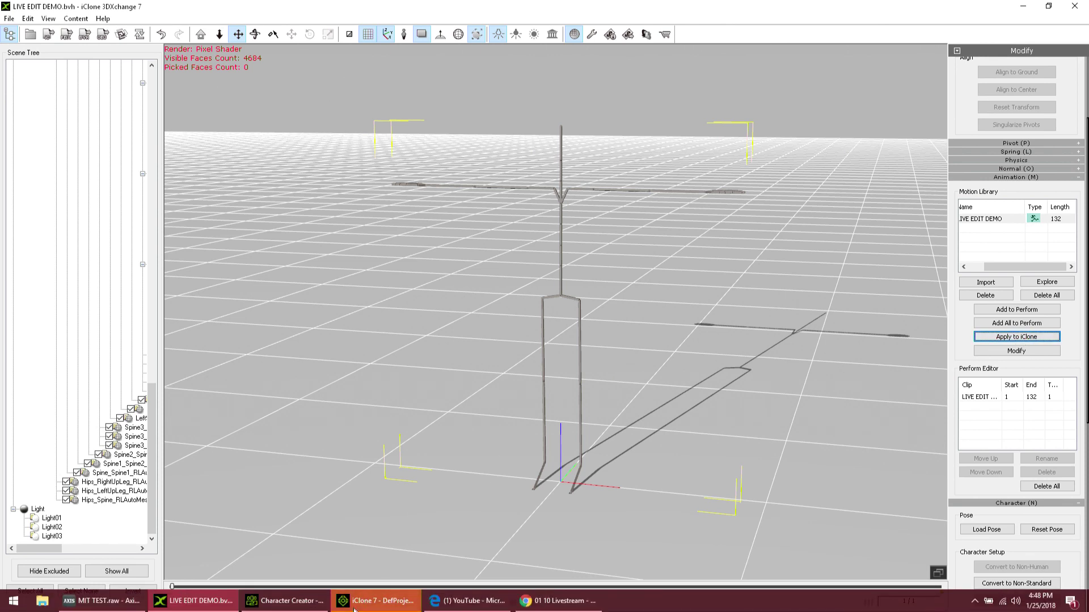
left_click(363, 602)
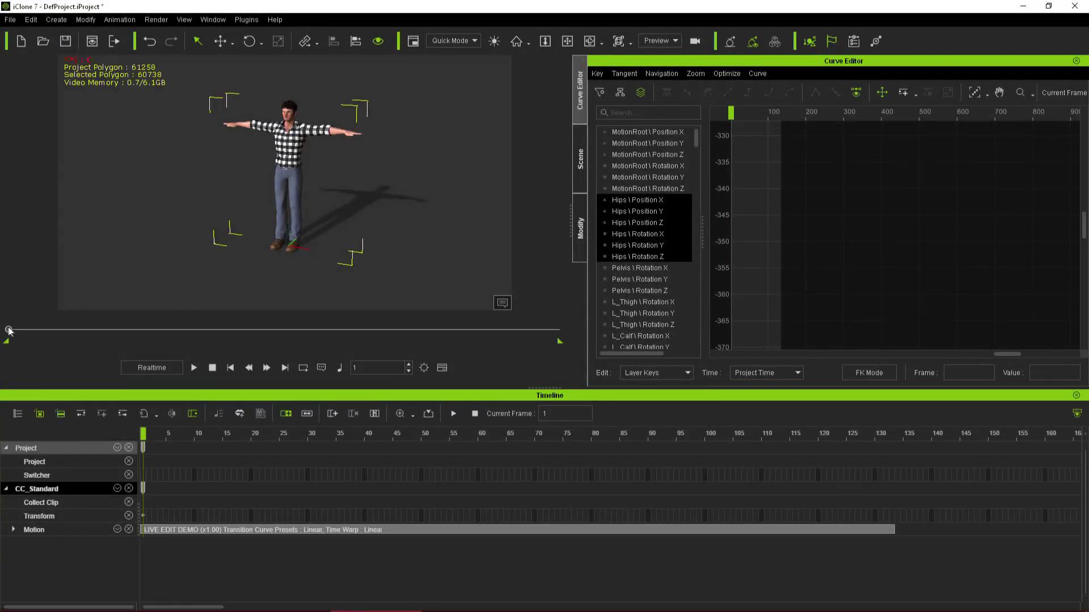
- Scrub to the end of the applied motion and shorten the project's playback range to the end of the LIVE EDIT DEMO clip
left_click_drag(8, 329, 69, 338)
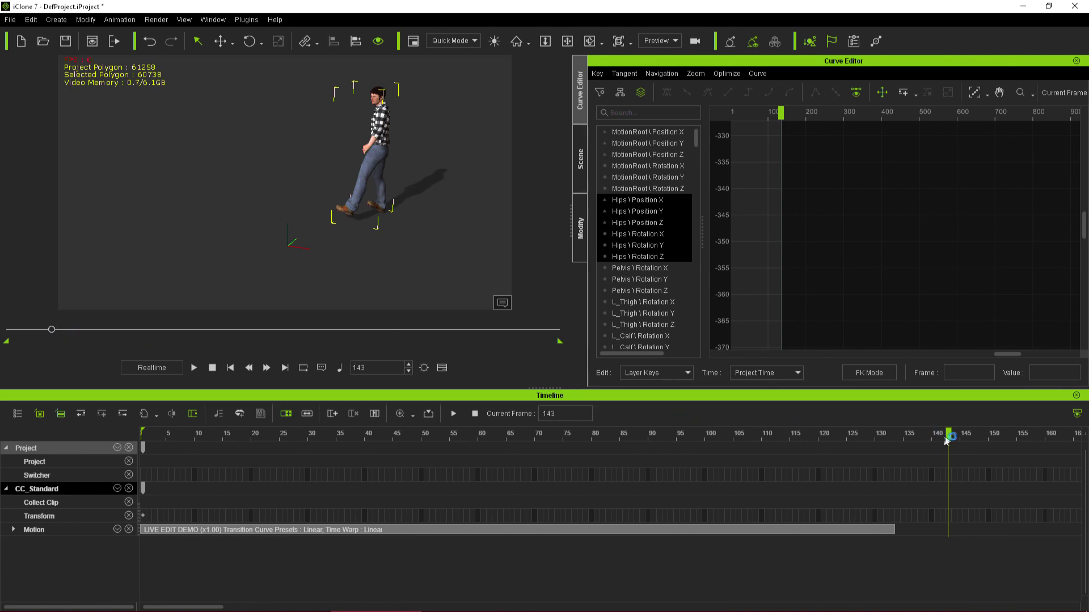
left_click_drag(948, 434, 888, 436)
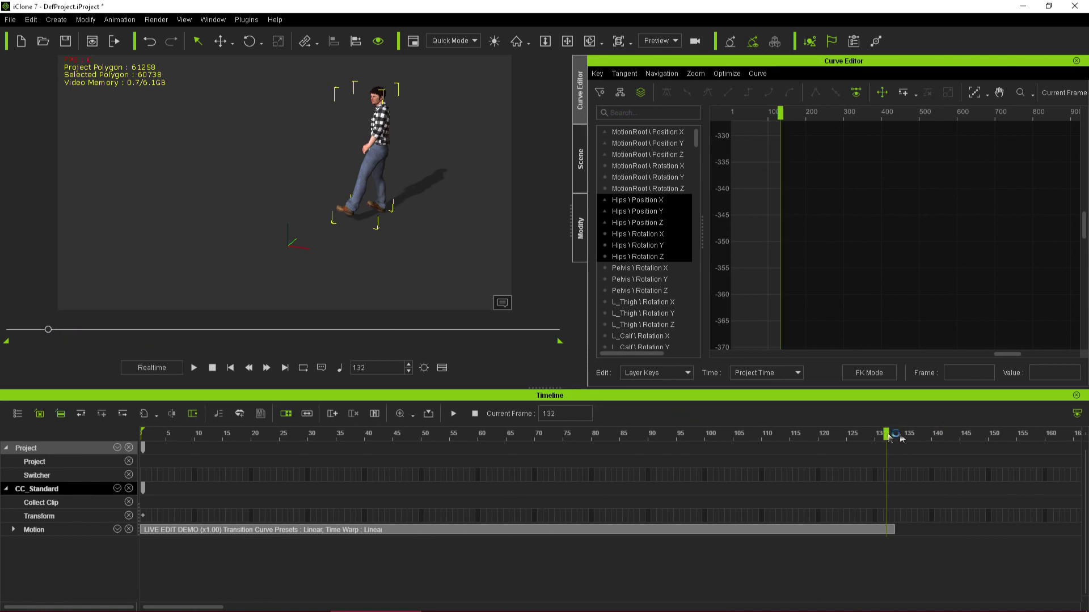
left_click_drag(559, 342, 51, 343)
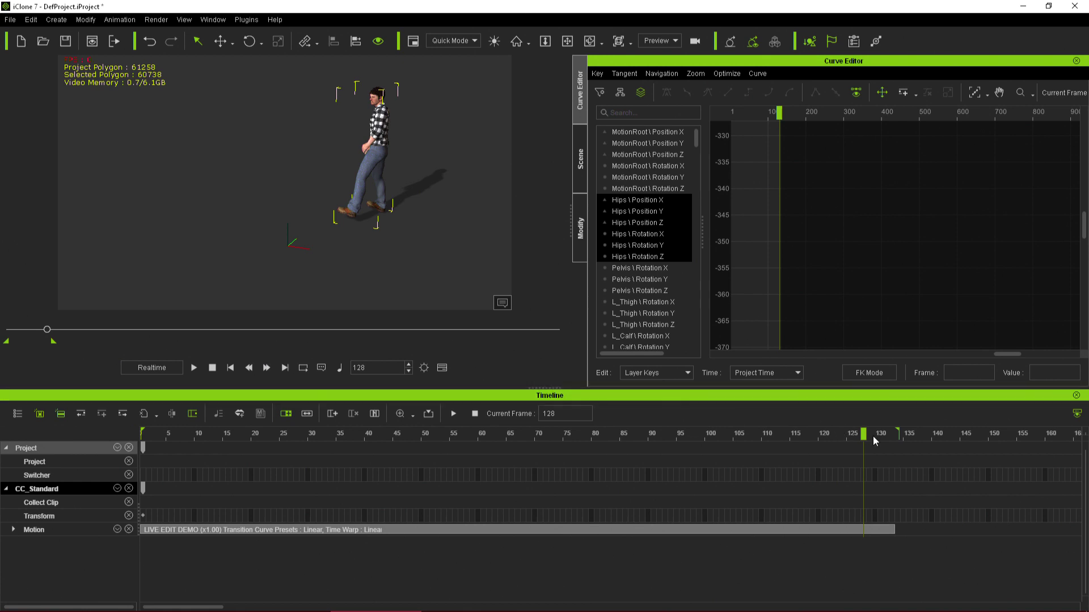
- Play back the applied motion on the character, stop it, and return to frame 1
left_click_drag(865, 439, 273, 417)
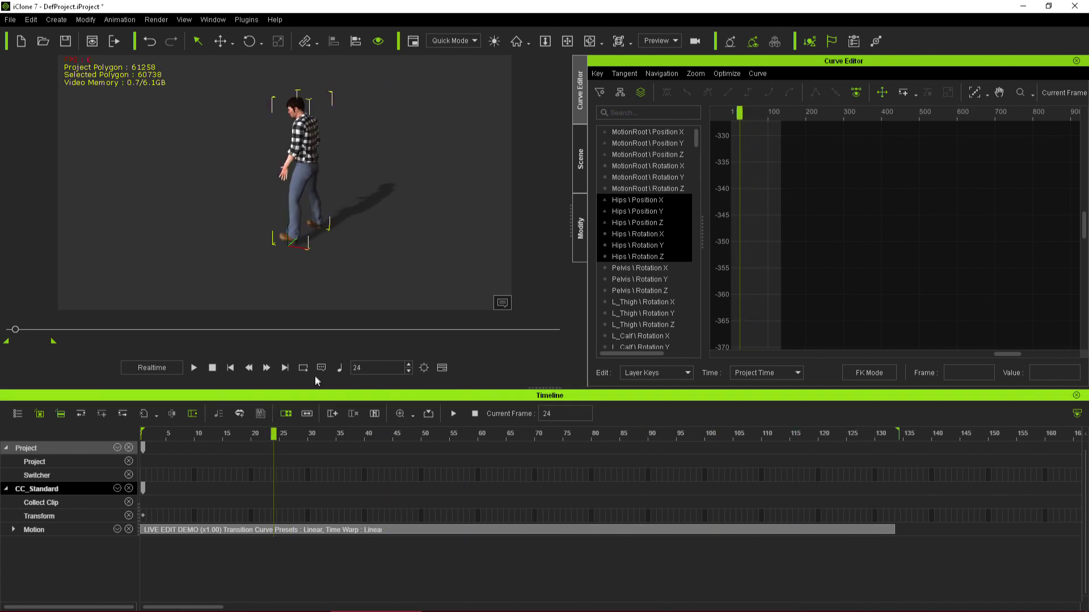
left_click(194, 368)
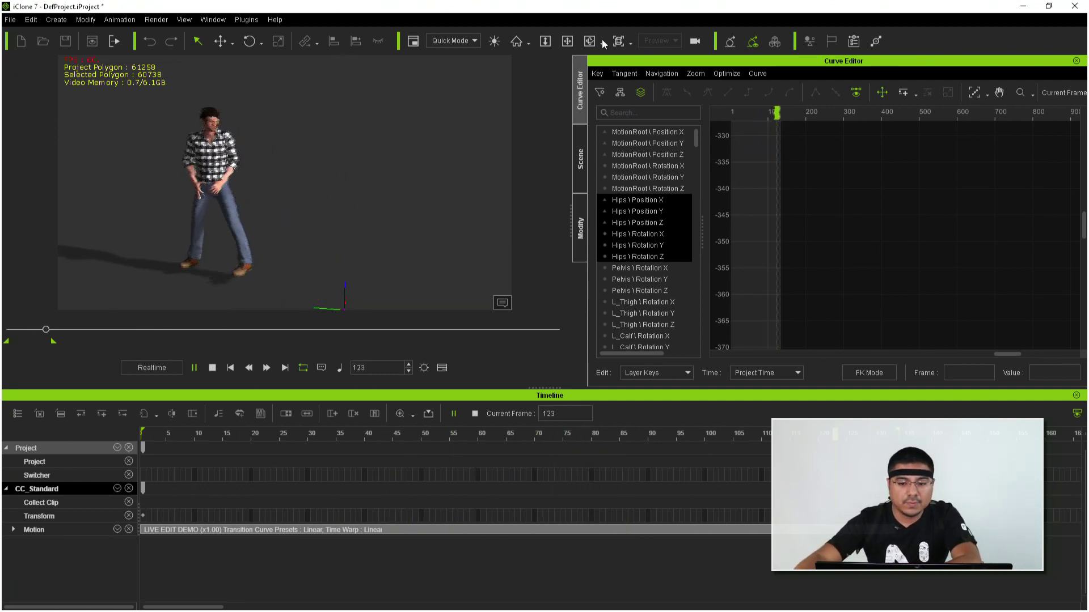
key("space")
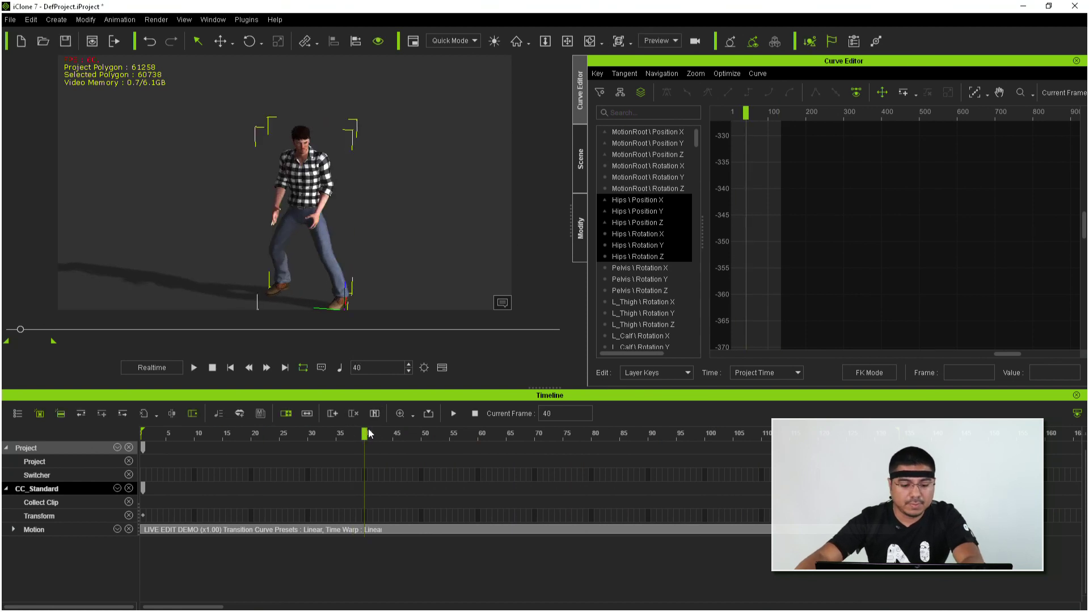
left_click_drag(270, 436, 113, 438)
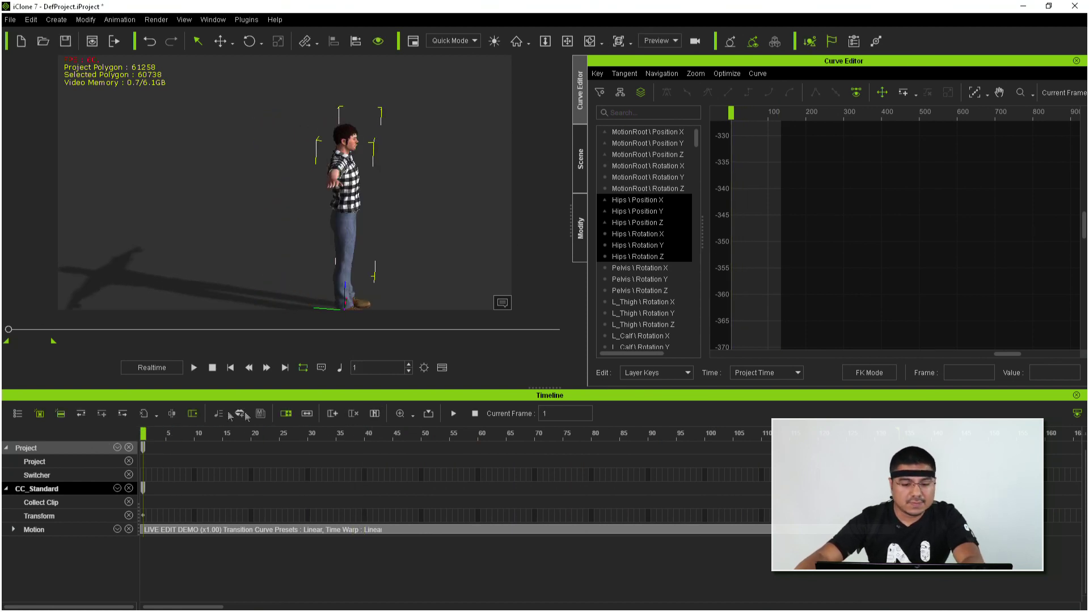
- Expand the character's Motion track and sample only the Torso part of the LIVE EDIT DEMO clip
left_click(15, 528)
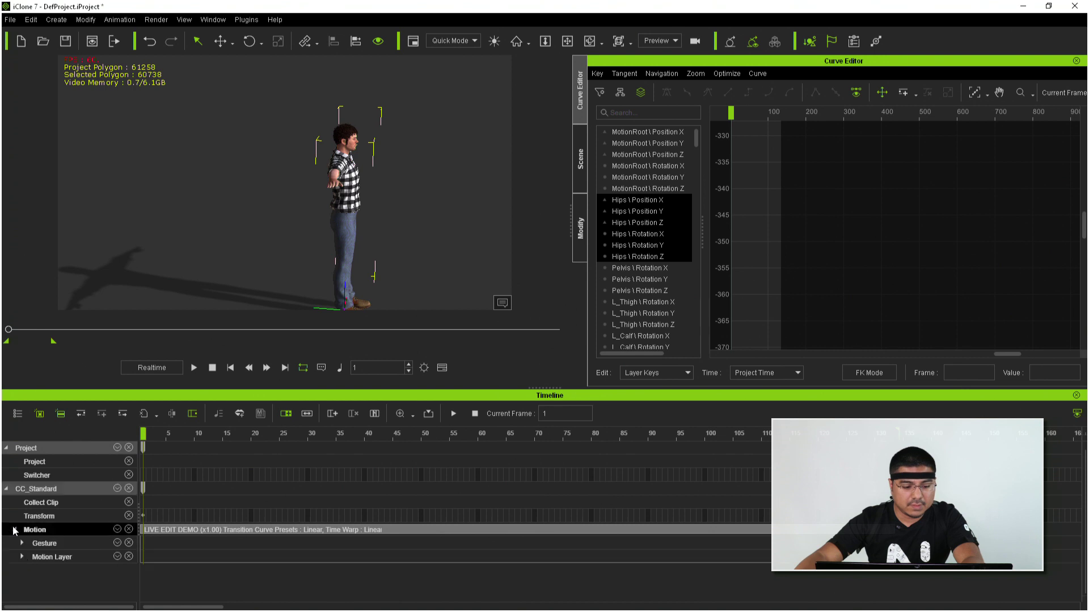
left_click(189, 530)
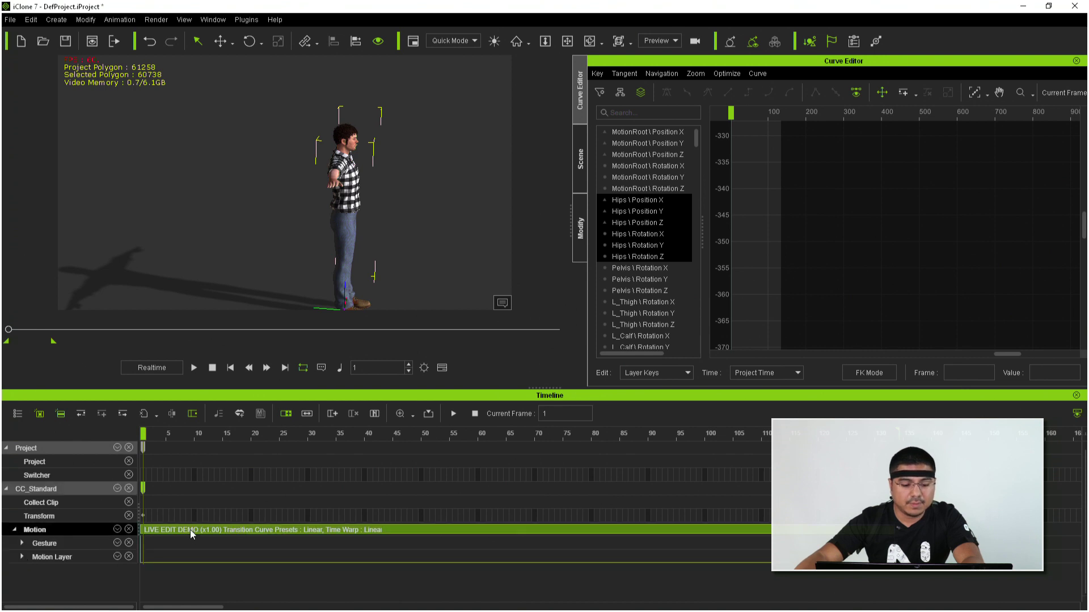
right_click(189, 530)
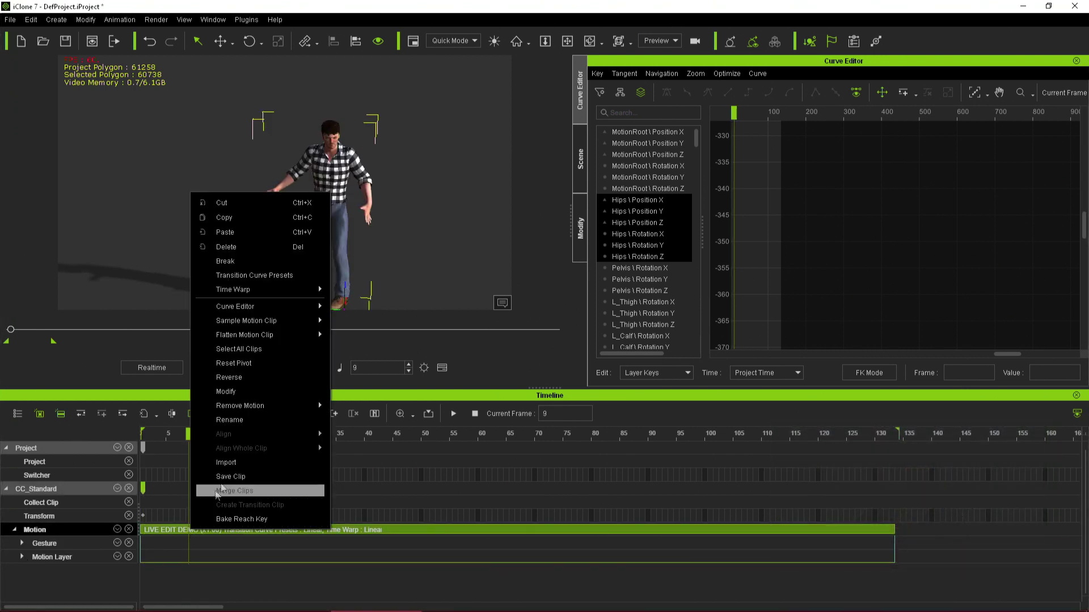
mouse_move(279, 327)
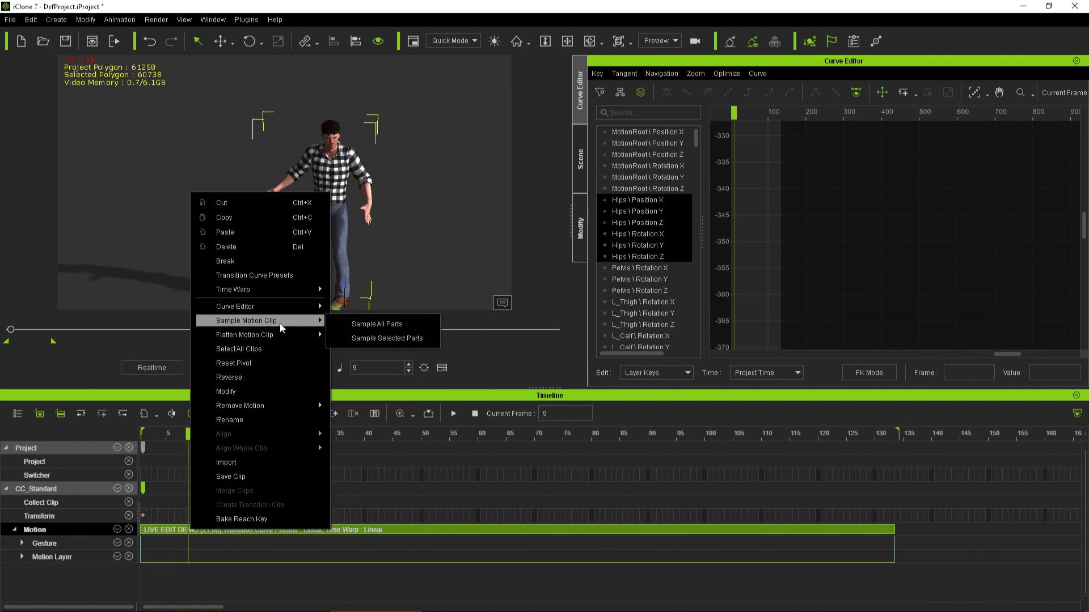
left_click(366, 340)
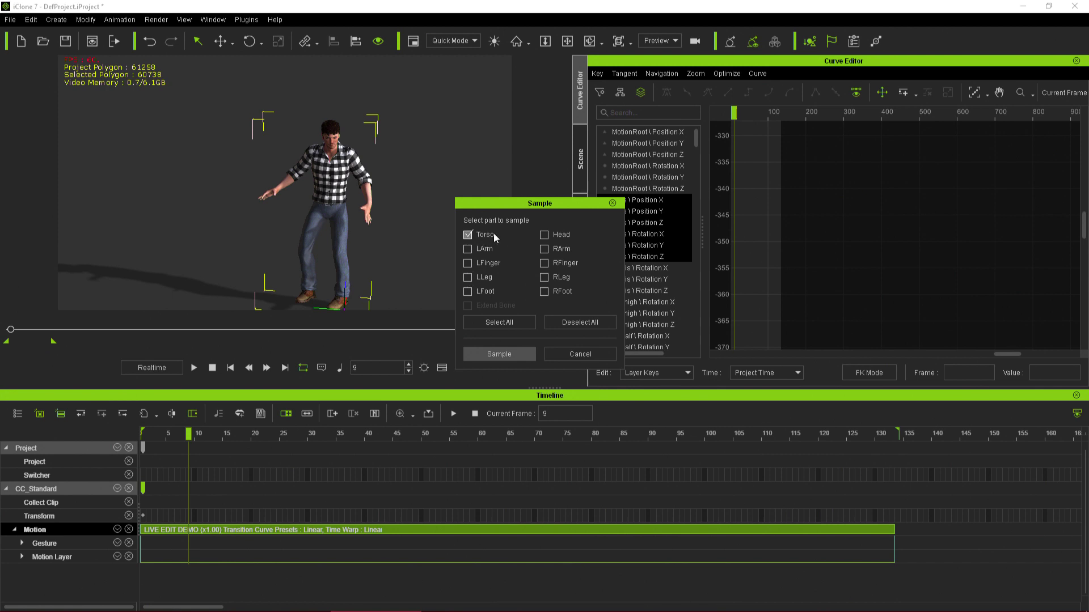
left_click(499, 355)
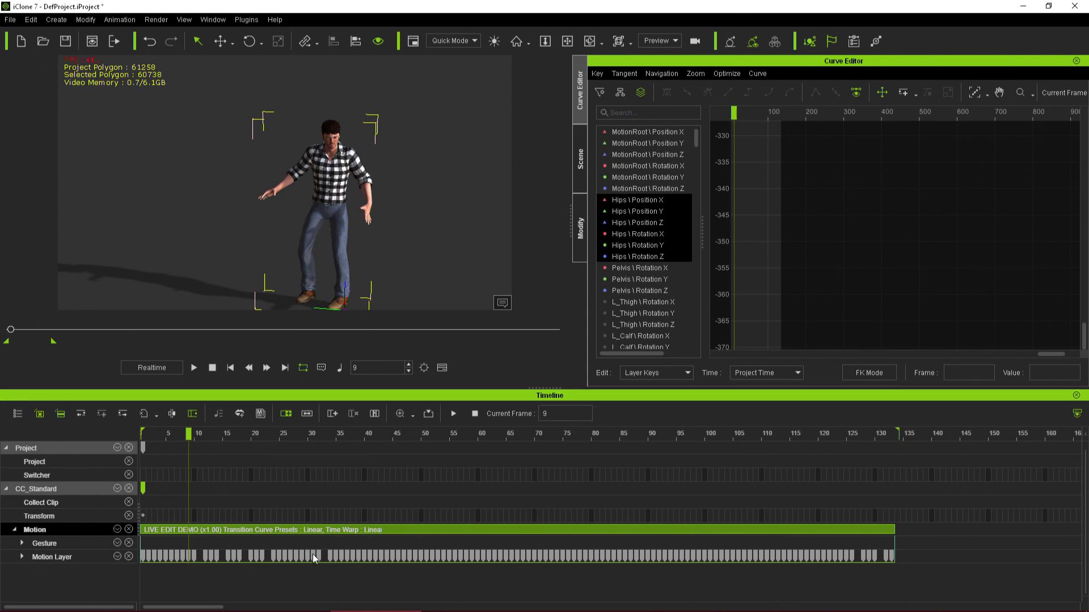
- Expand the Motion Layer track to show its body-part keys and move the playhead to frame 20
left_click(21, 557)
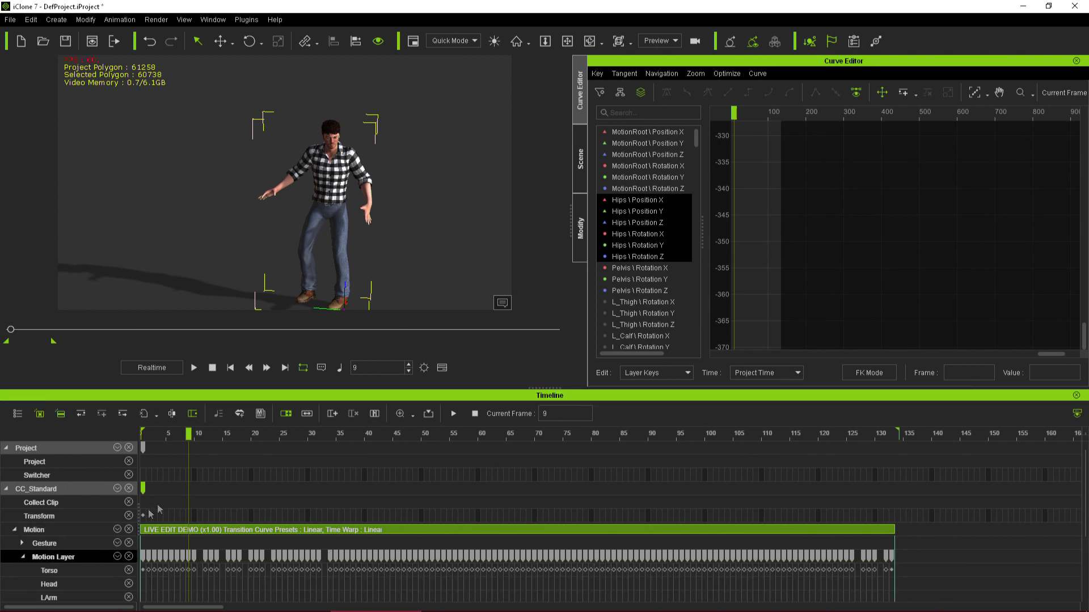
scroll(162, 499, "down", 2)
scroll(170, 505, "up", 1)
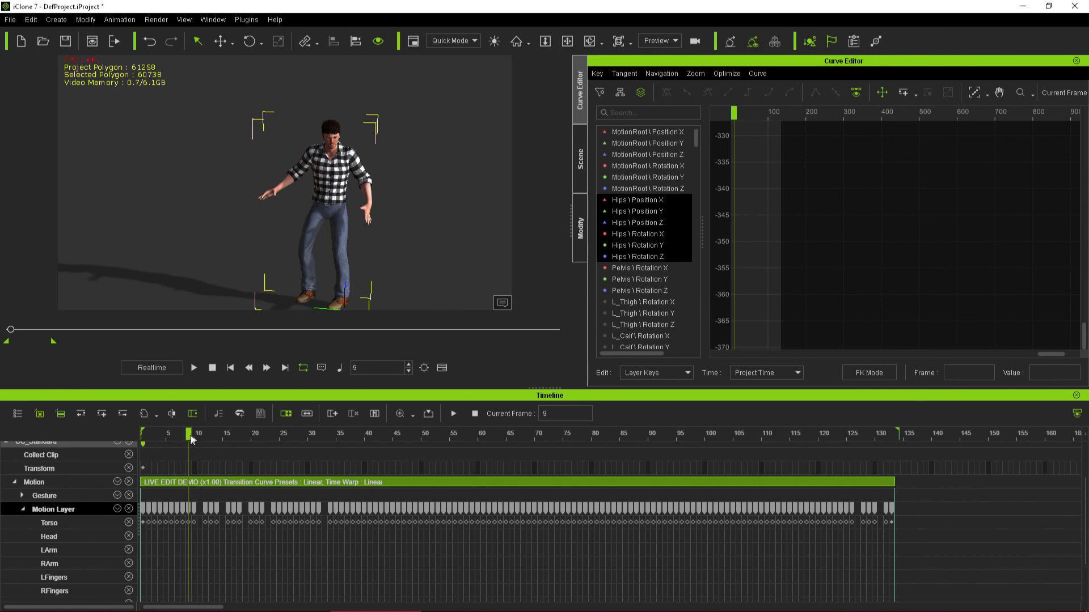
left_click_drag(191, 439, 250, 441)
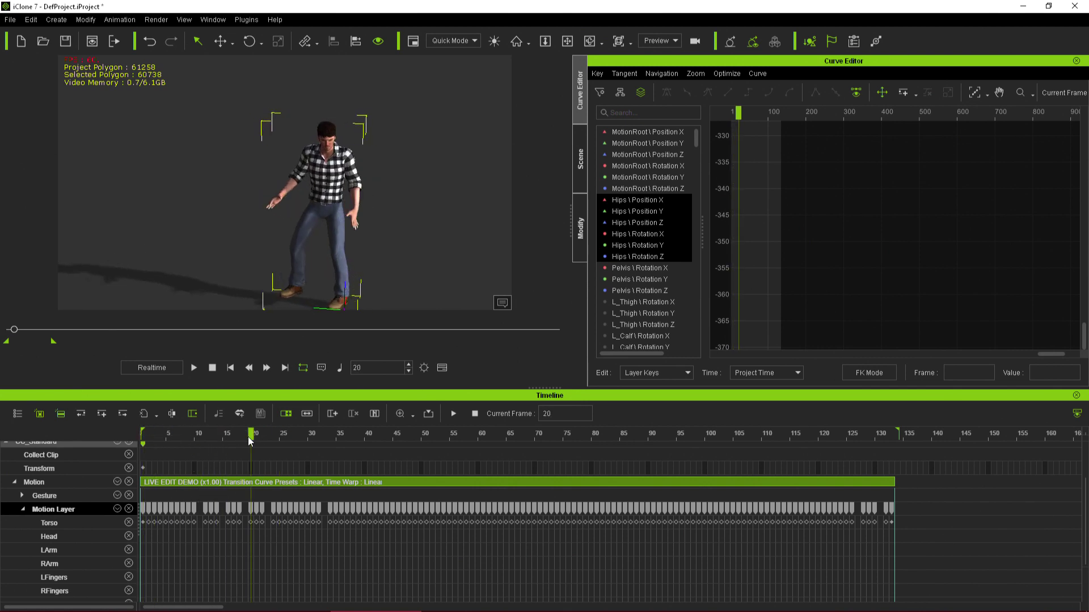
- Show only the Hips Rotation Z curve in the Curve Editor and frame it to fit the graph
left_click(651, 178)
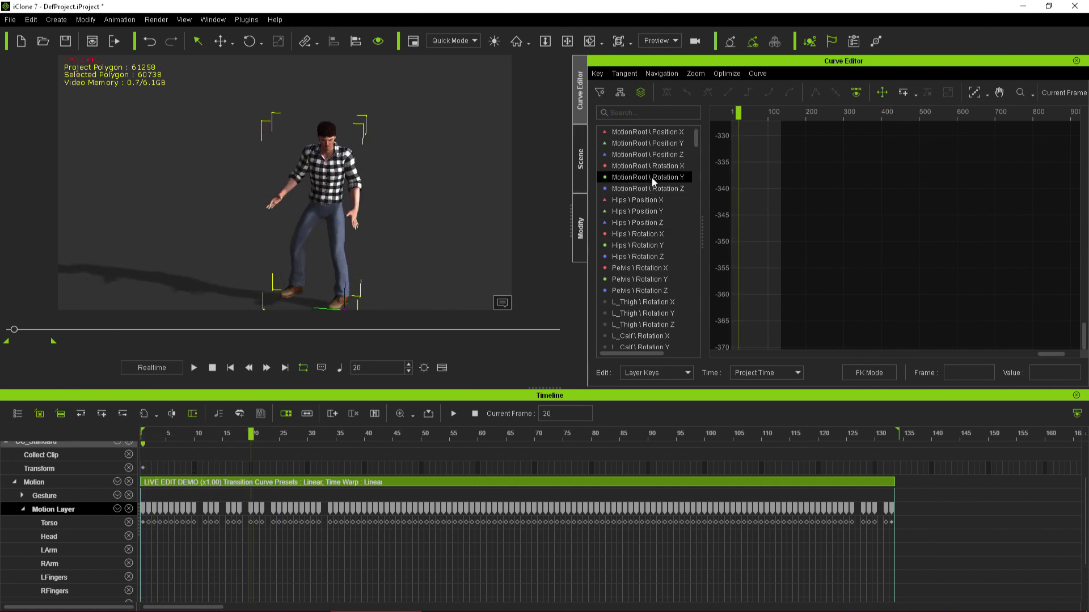
left_click(638, 212)
left_click(644, 230)
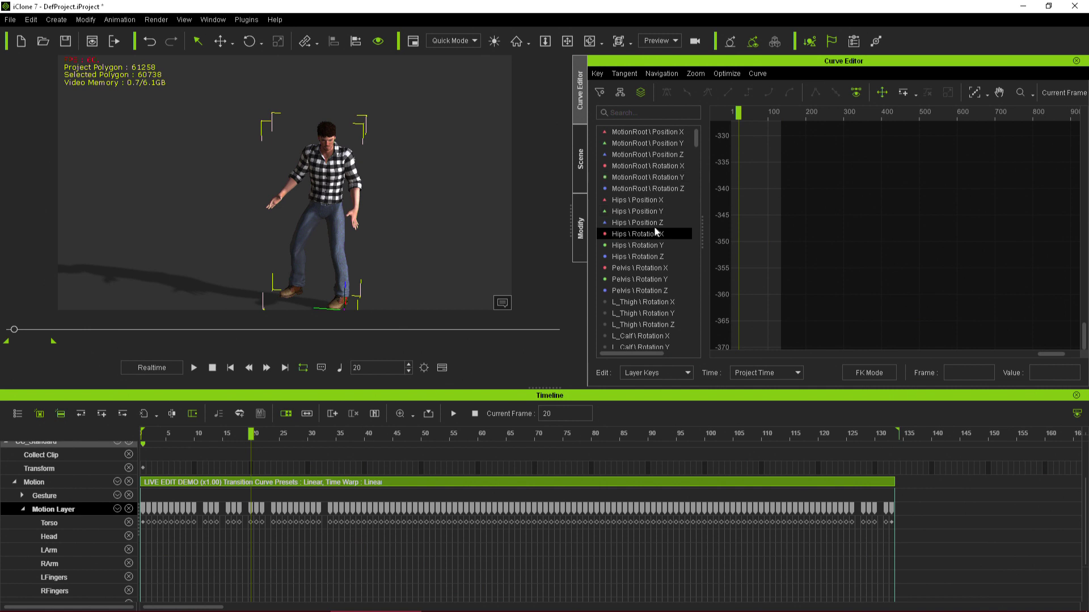
left_click(652, 246)
left_click(651, 257)
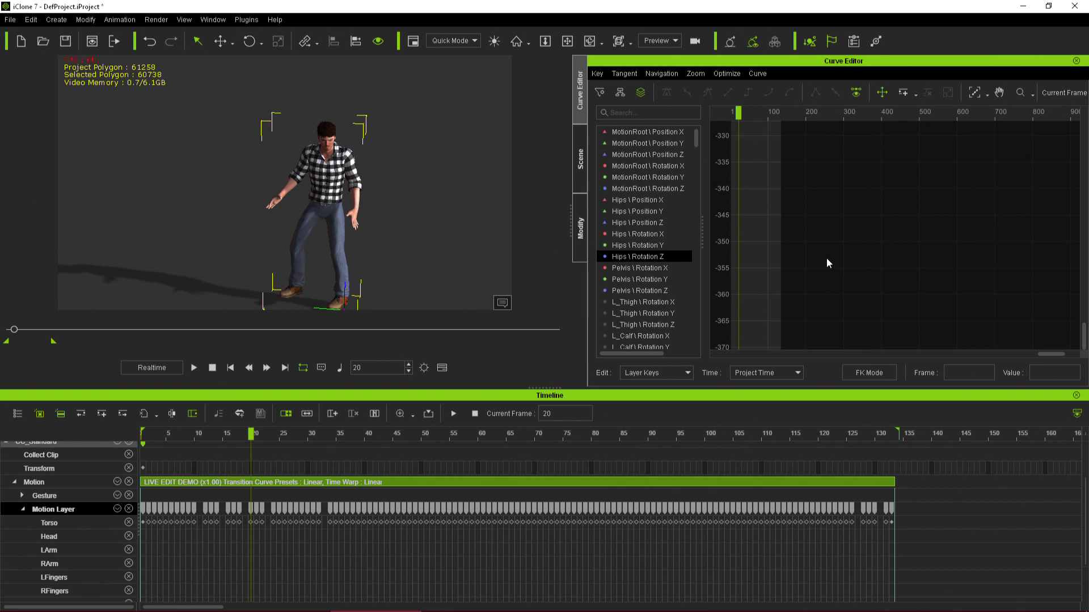
key("f")
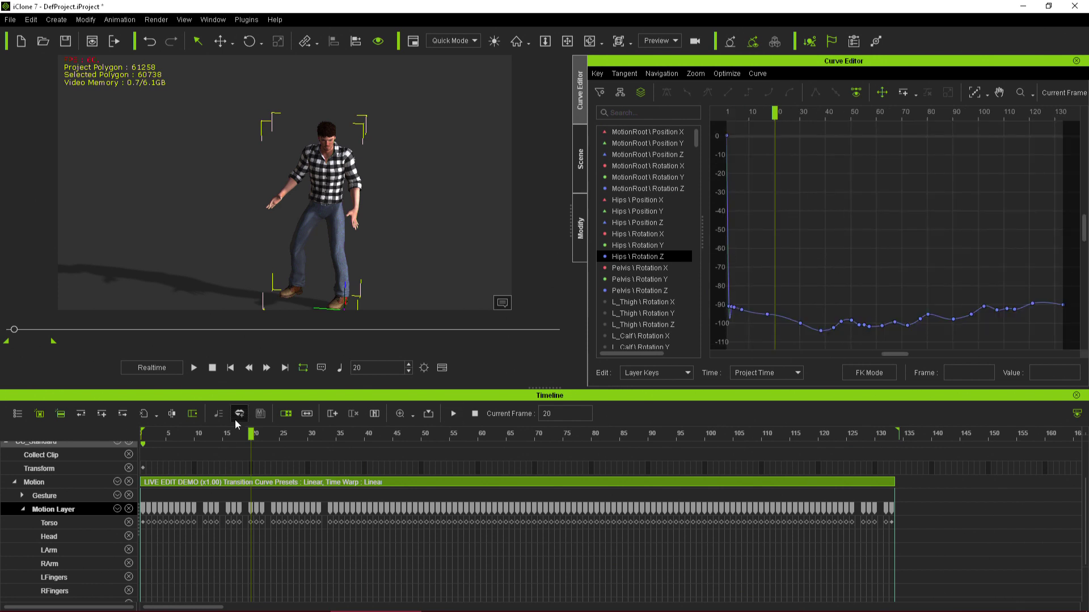
- Compare the character's pose at frames 1 and 2, leaving the playhead on frame 2
left_click_drag(251, 434, 170, 435)
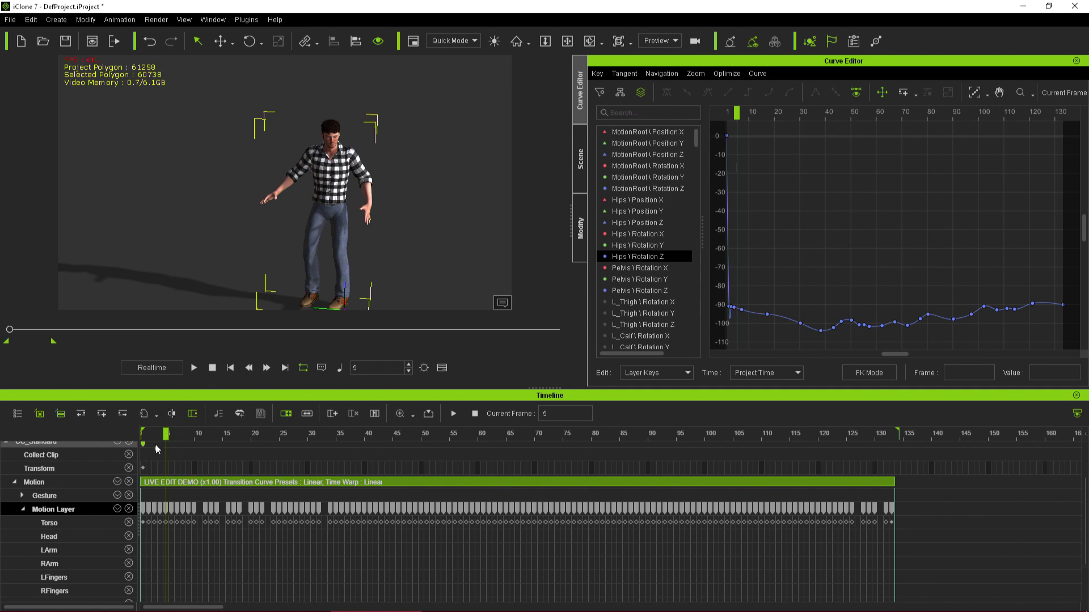
mouse_move(164, 438)
left_mouse_down()
mouse_move(134, 437)
mouse_move(147, 438)
left_mouse_up()
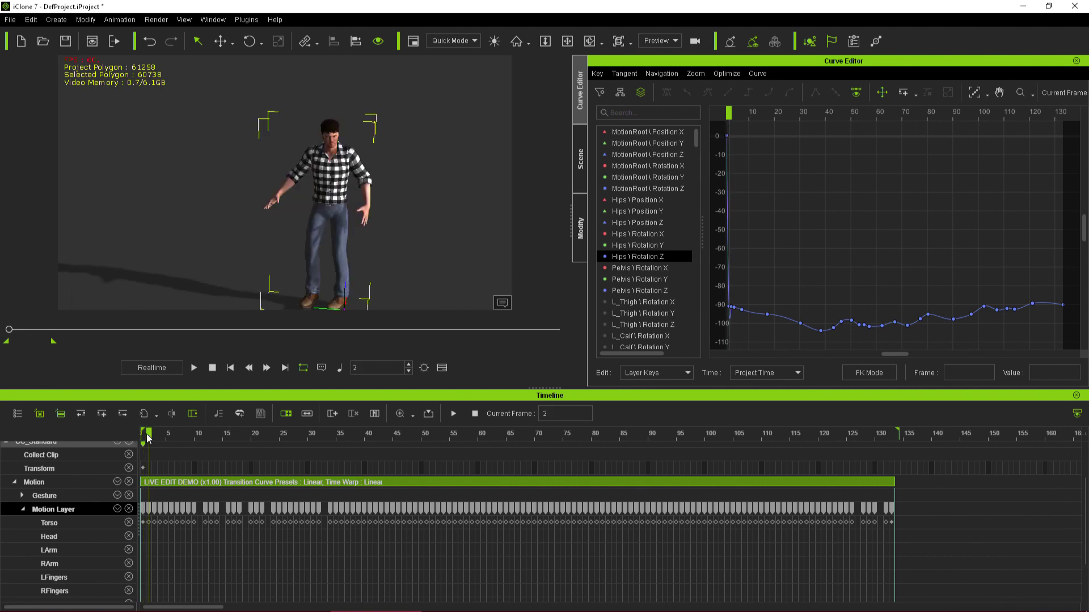
left_click(154, 481)
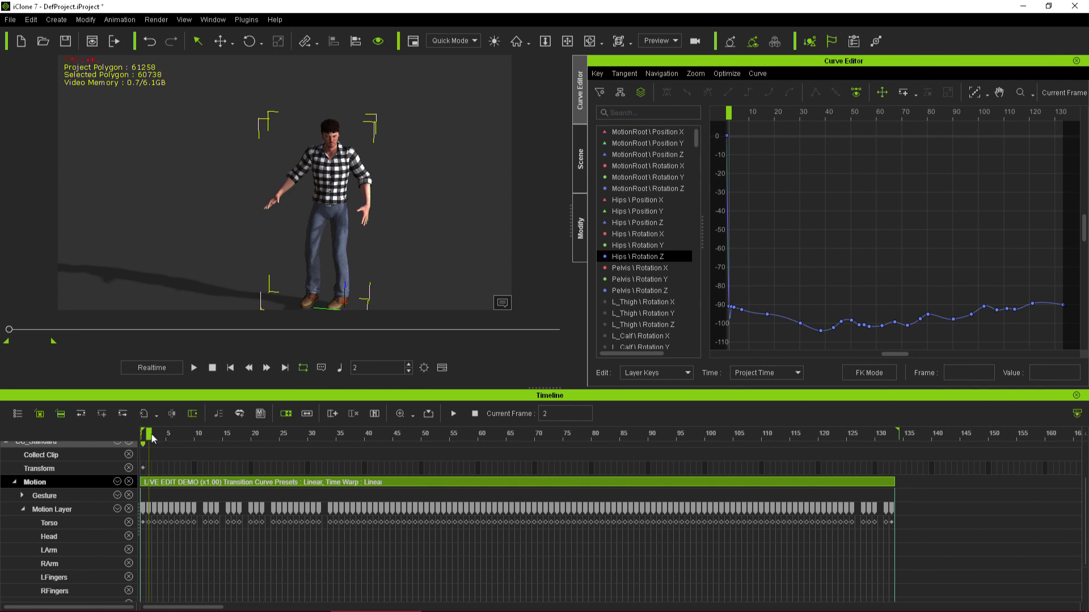
left_click(142, 439)
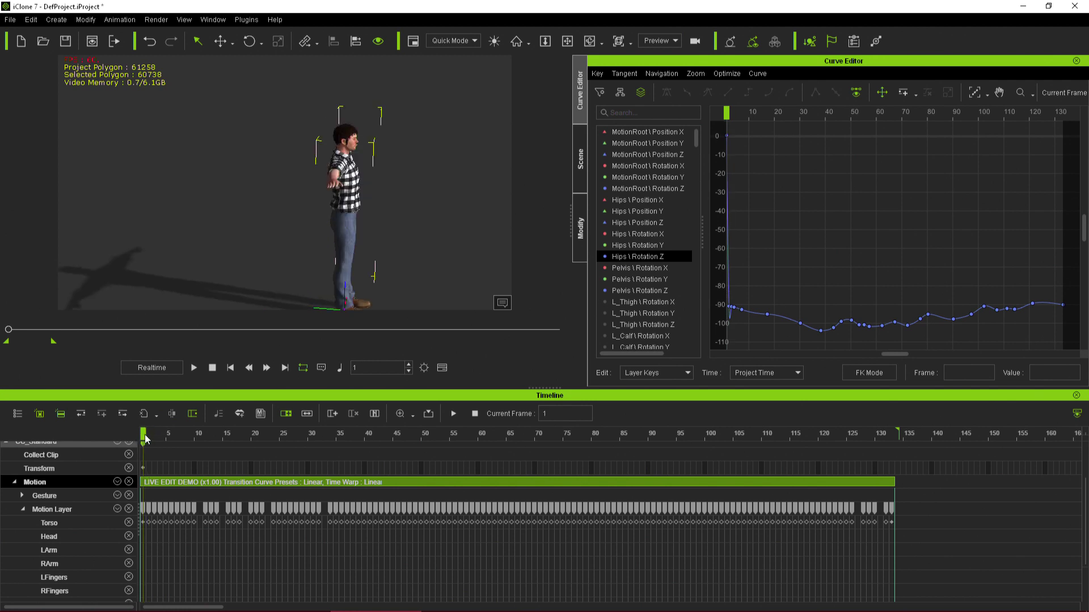
left_click(149, 440)
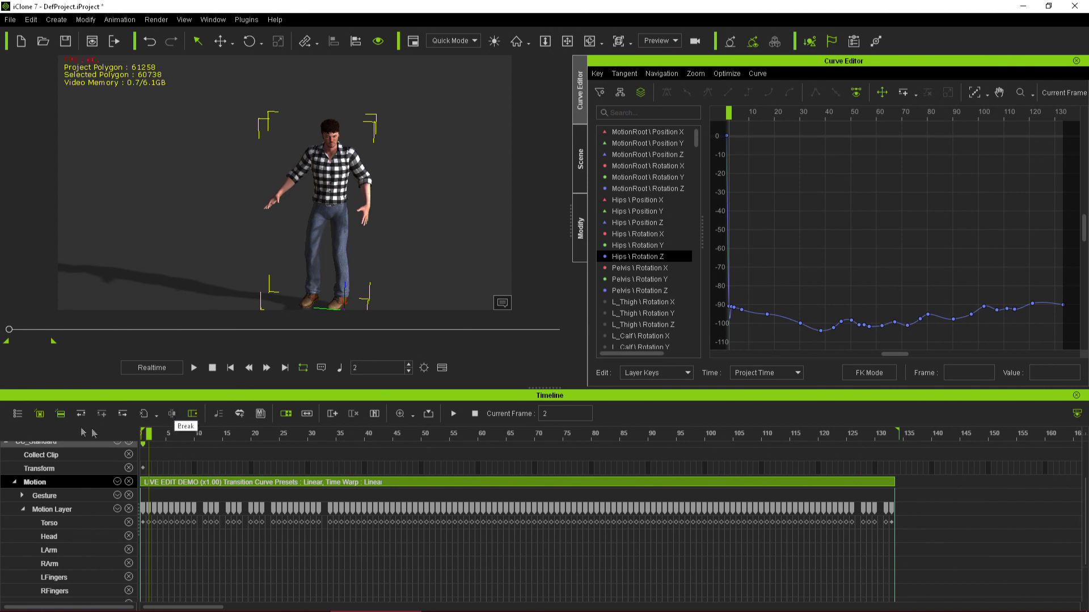
- Collapse the Motion track and try to break the LIVE EDIT DEMO clip at frame 2
left_click(14, 482)
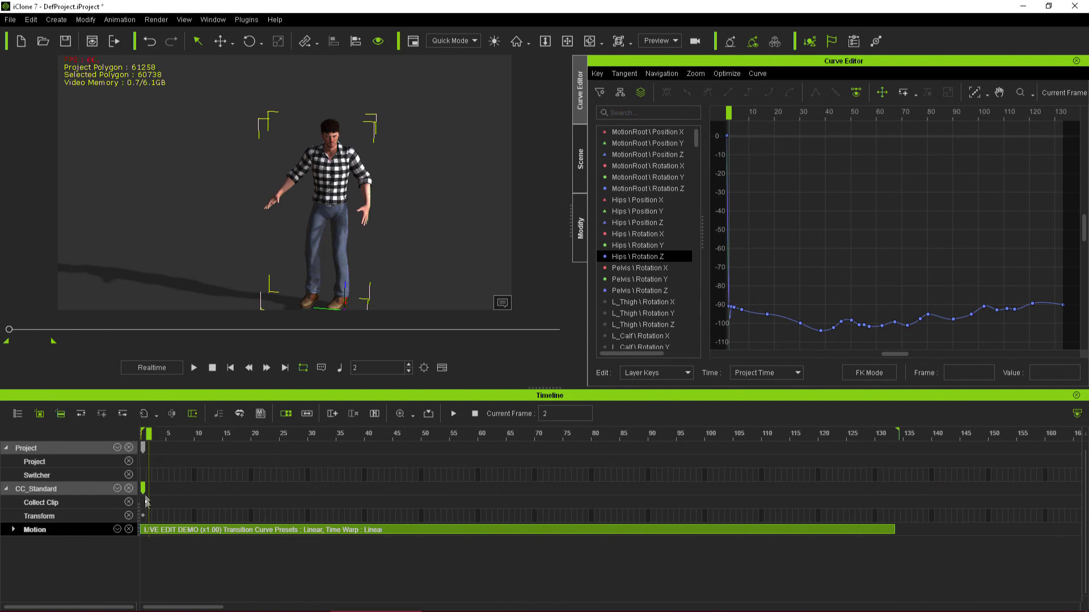
right_click(150, 531)
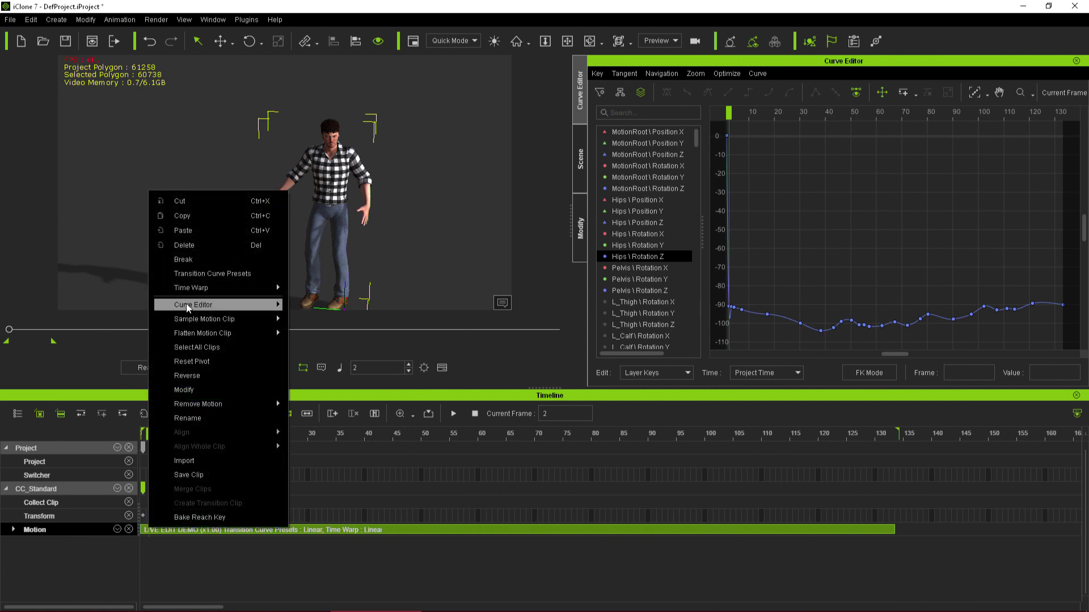
left_click(194, 270)
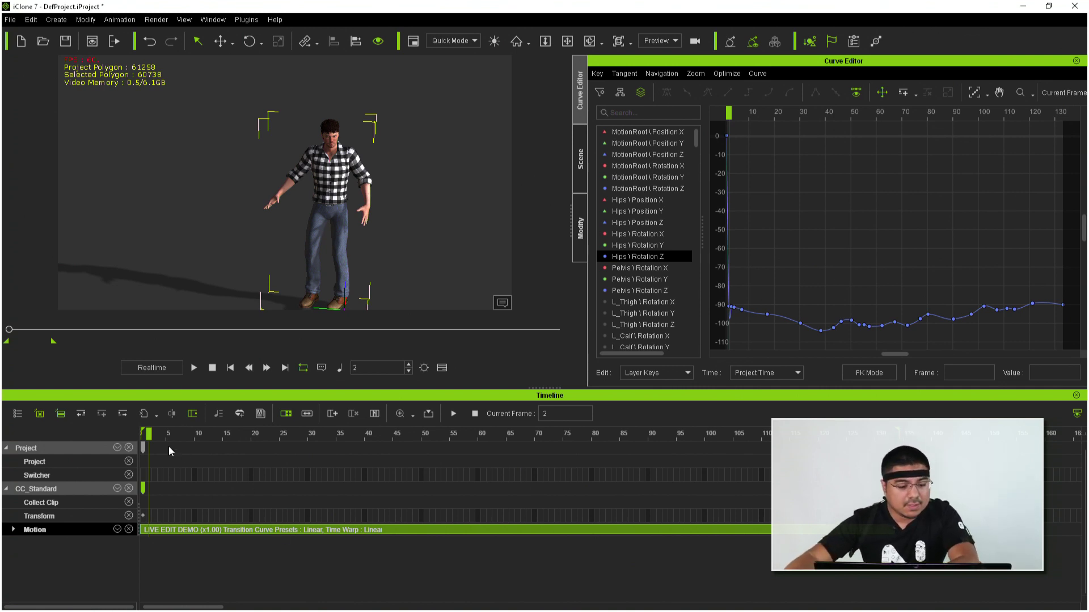
left_click_drag(153, 434, 153, 434)
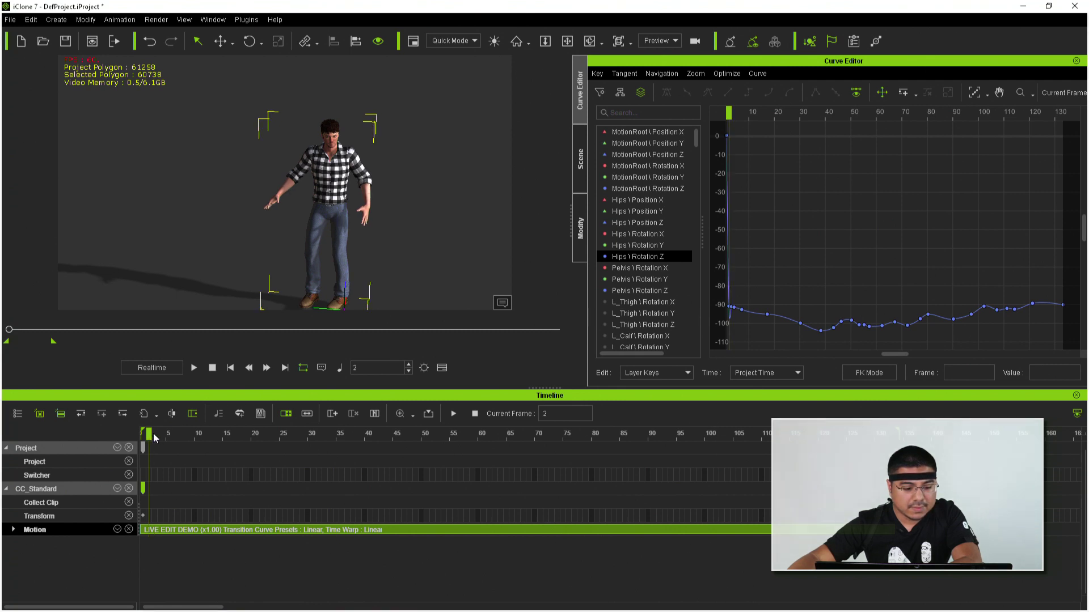
left_click(149, 436)
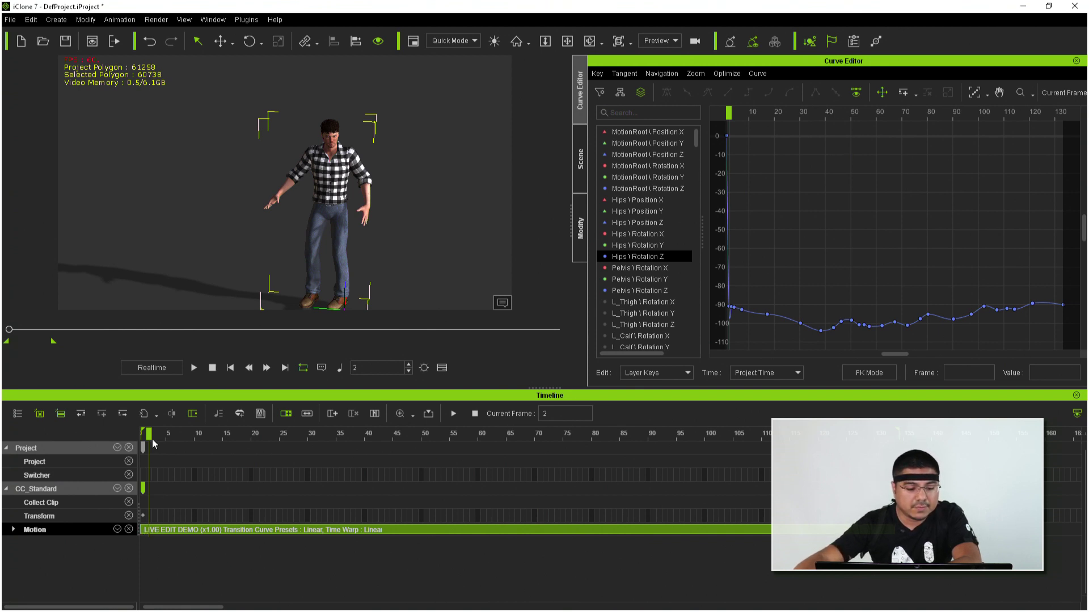
left_click_drag(165, 442, 152, 437)
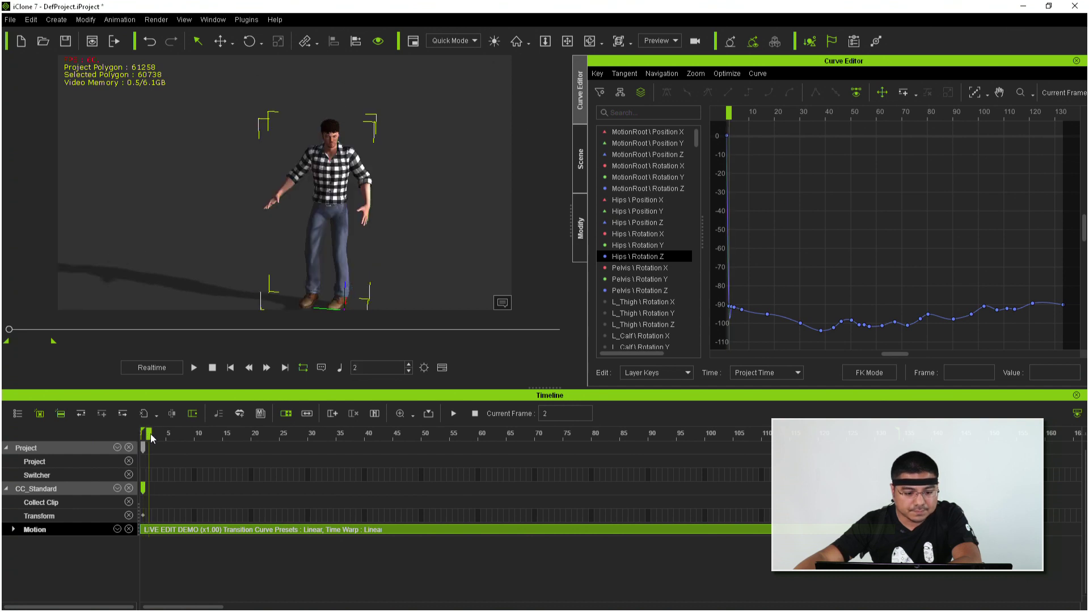
- Break the LIVE EDIT DEMO motion clip at frame 3
key("Right")
left_click(149, 530)
key("Left")
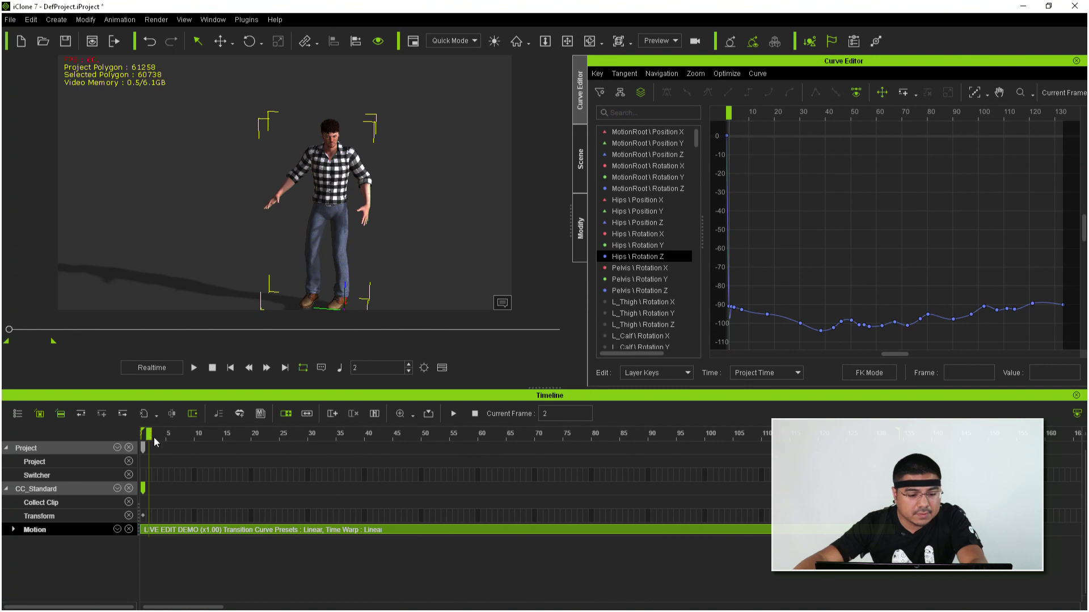
left_click(154, 435)
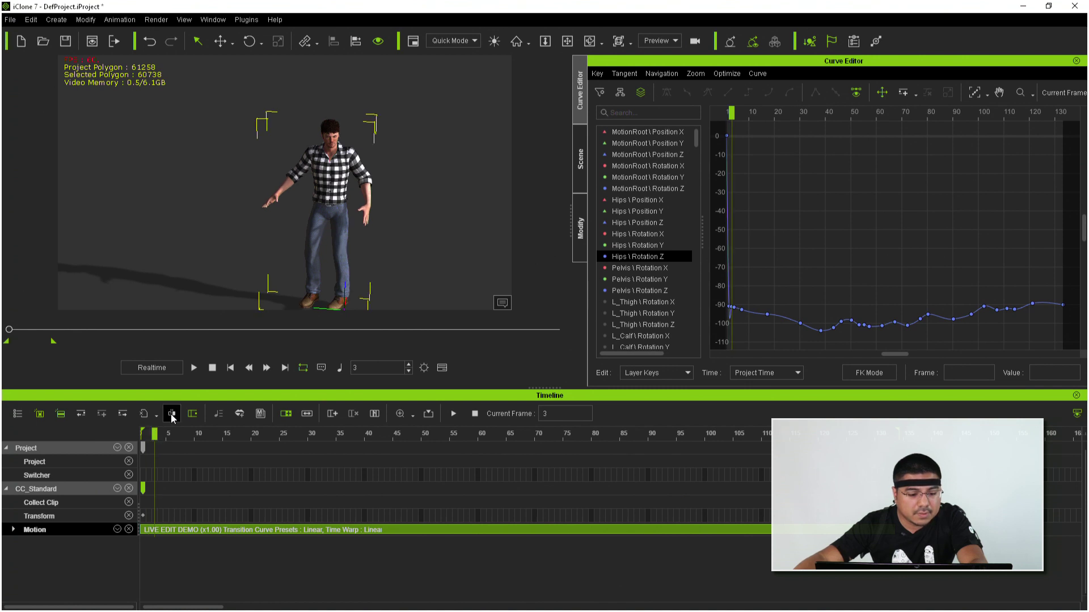
left_click(172, 415)
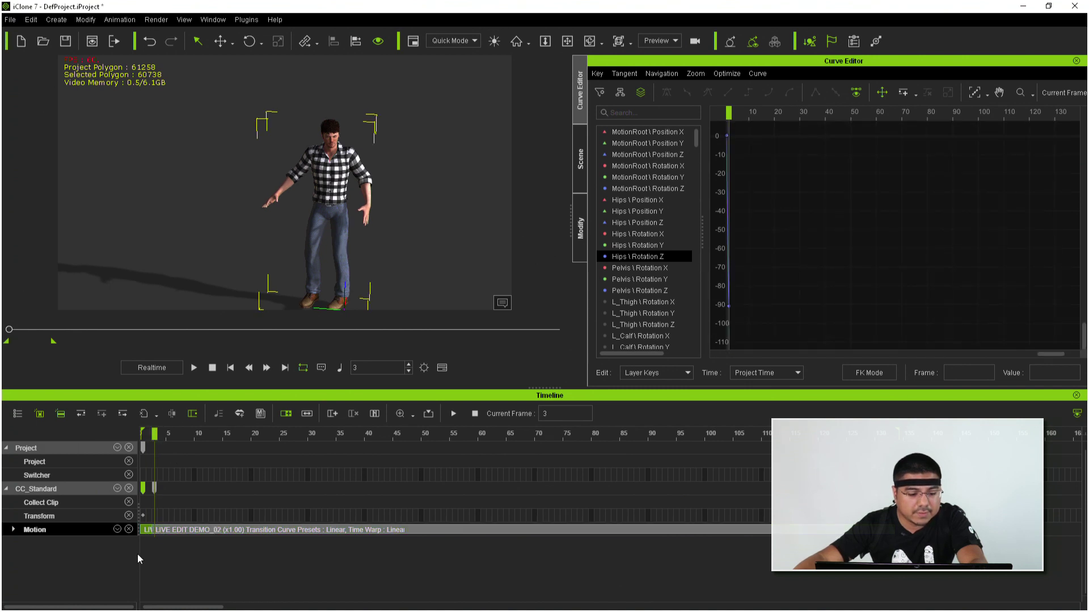
- Delete the short leading piece of the broken clip and slide the remaining clip back to start at frame 1
key("Left")
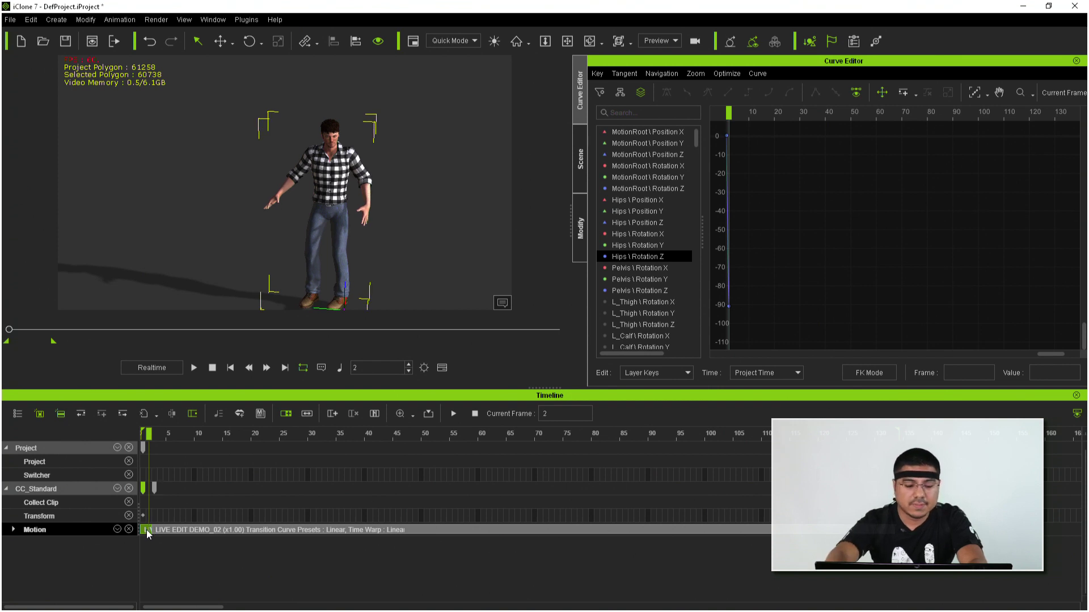
left_click(147, 533)
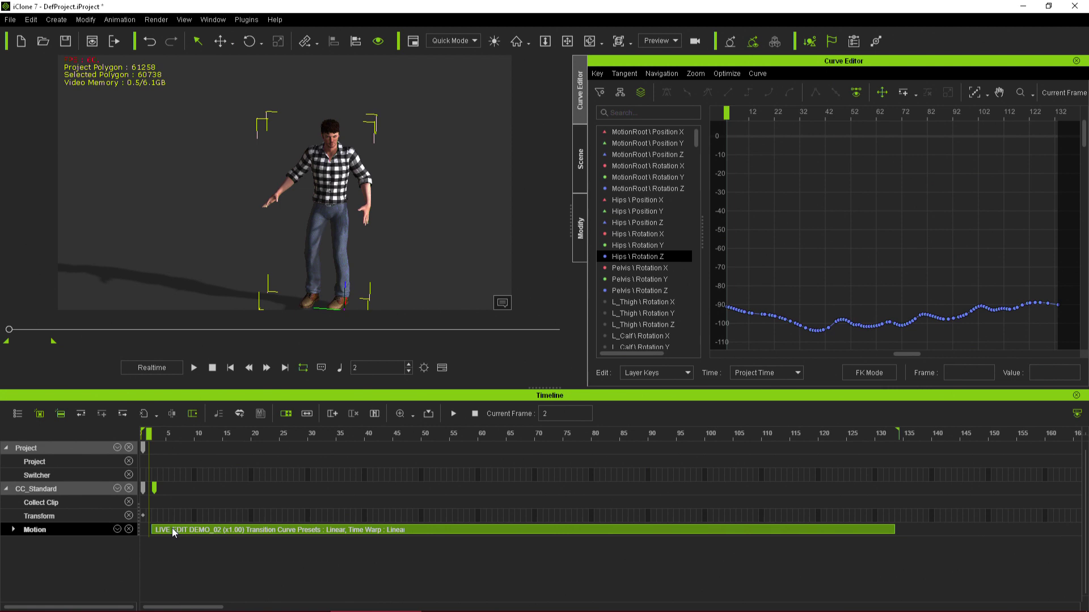
left_click_drag(173, 532, 163, 531)
- Scrub through the trimmed clip and show only the Hips Position Z curve, leaving the playhead on frame 46
left_click(156, 434)
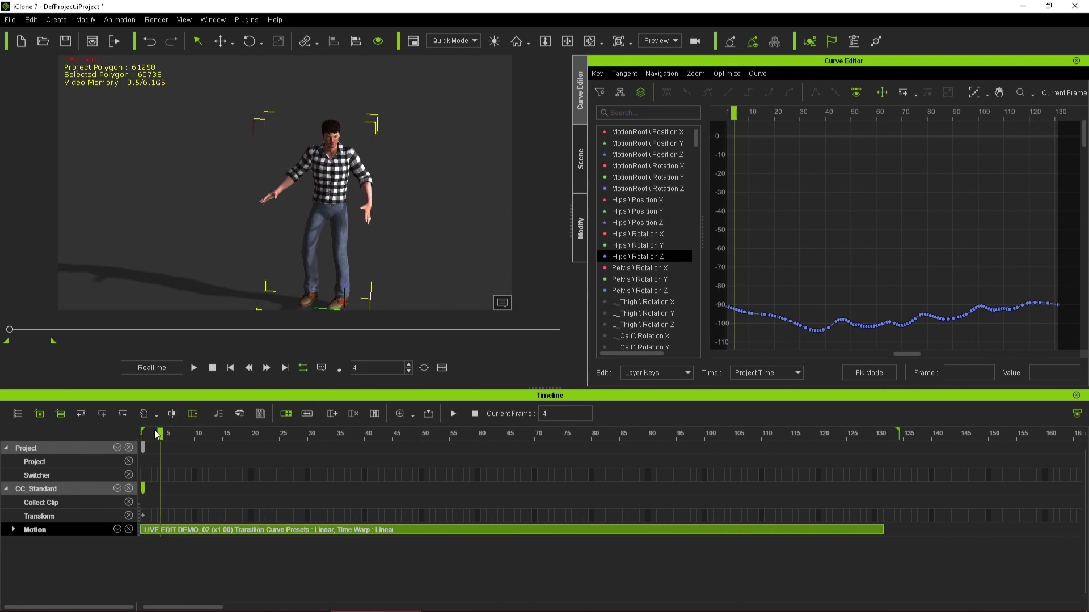
mouse_move(152, 435)
left_mouse_down()
mouse_move(126, 434)
mouse_move(499, 422)
mouse_move(237, 422)
mouse_move(372, 420)
left_mouse_up()
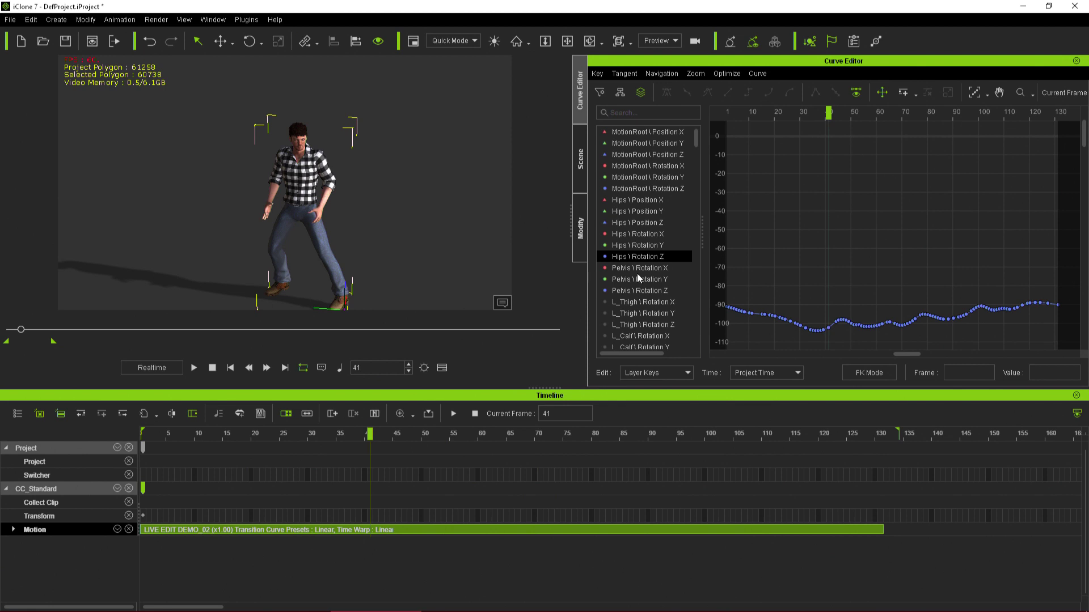
left_click(650, 213)
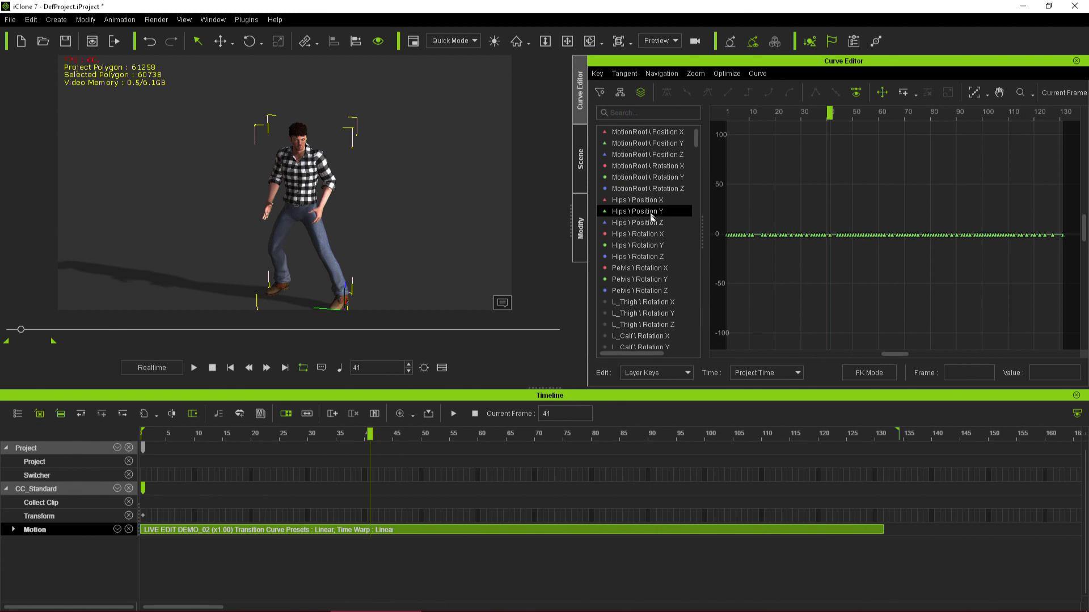
left_click(648, 223)
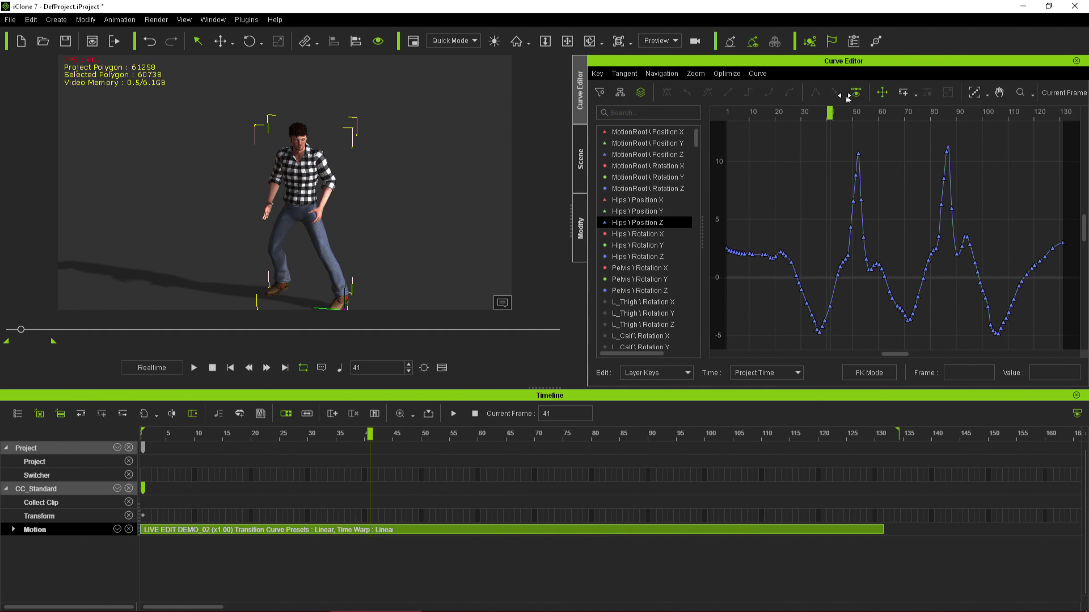
left_click(822, 111)
left_click_drag(806, 116, 846, 155)
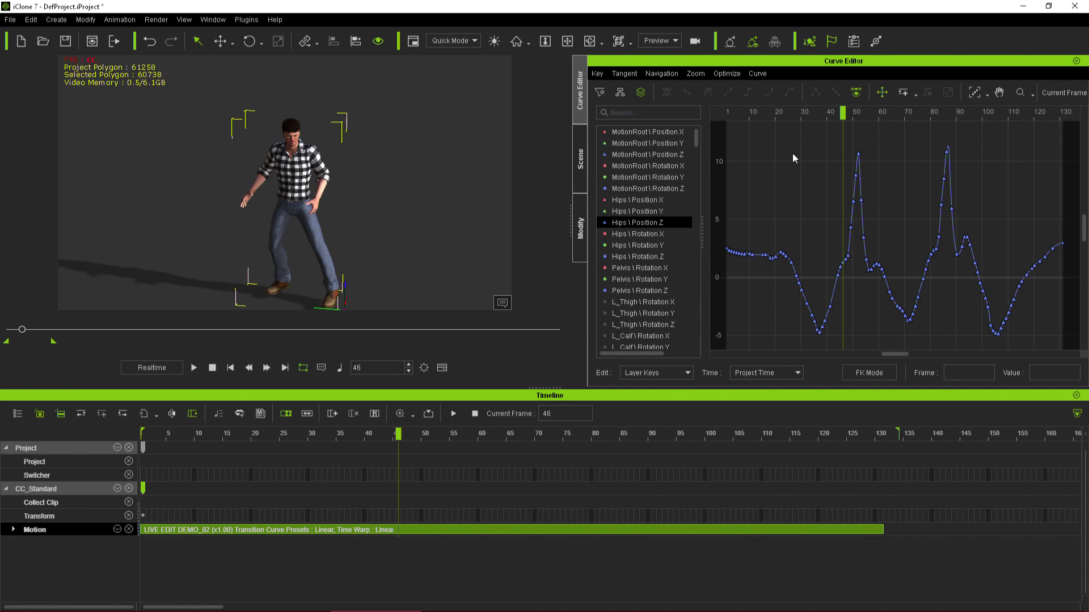
- Optimize the selected Hips Position Z curve with a threshold of 0.2
left_click(725, 76)
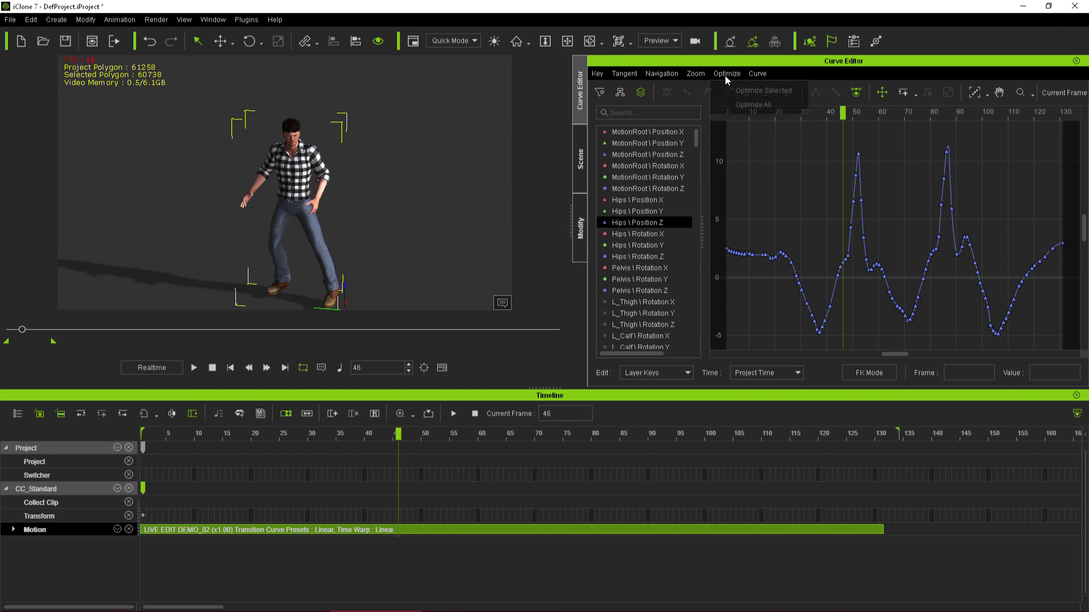
left_click(766, 94)
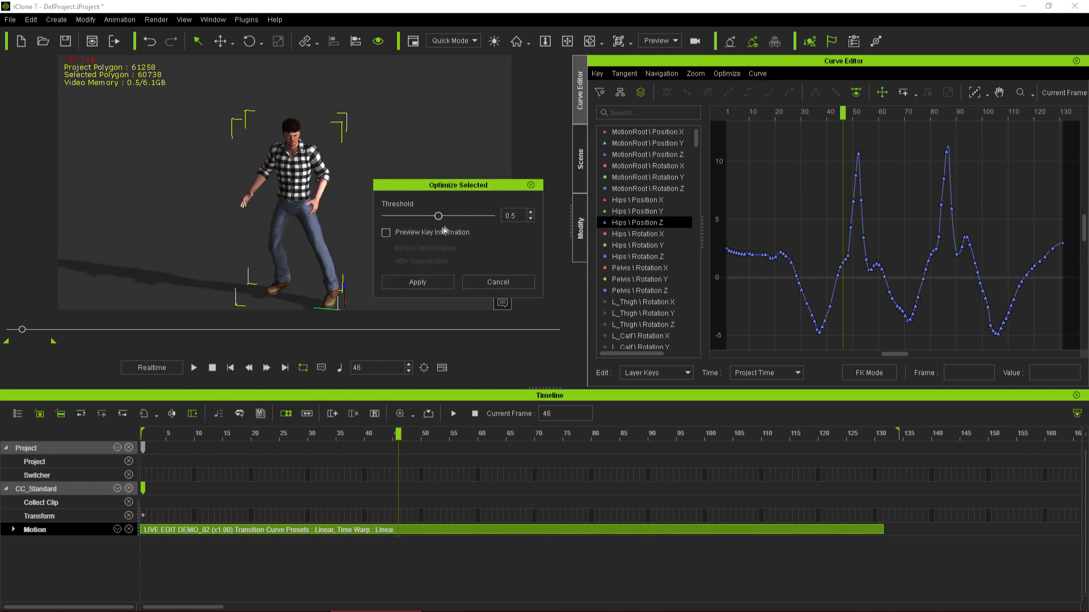
left_click_drag(438, 216, 407, 218)
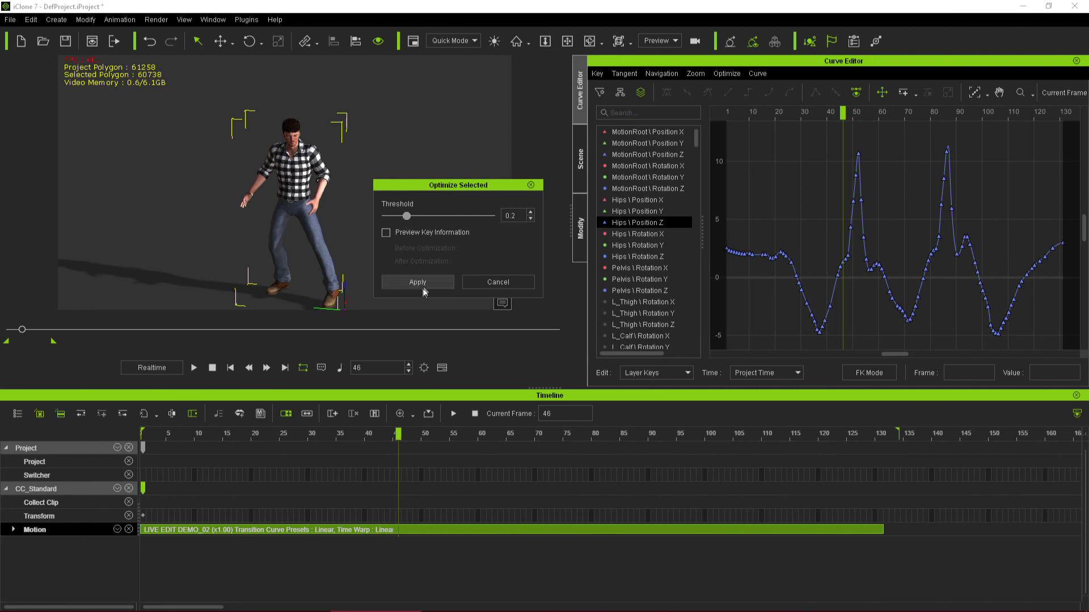
left_click(424, 283)
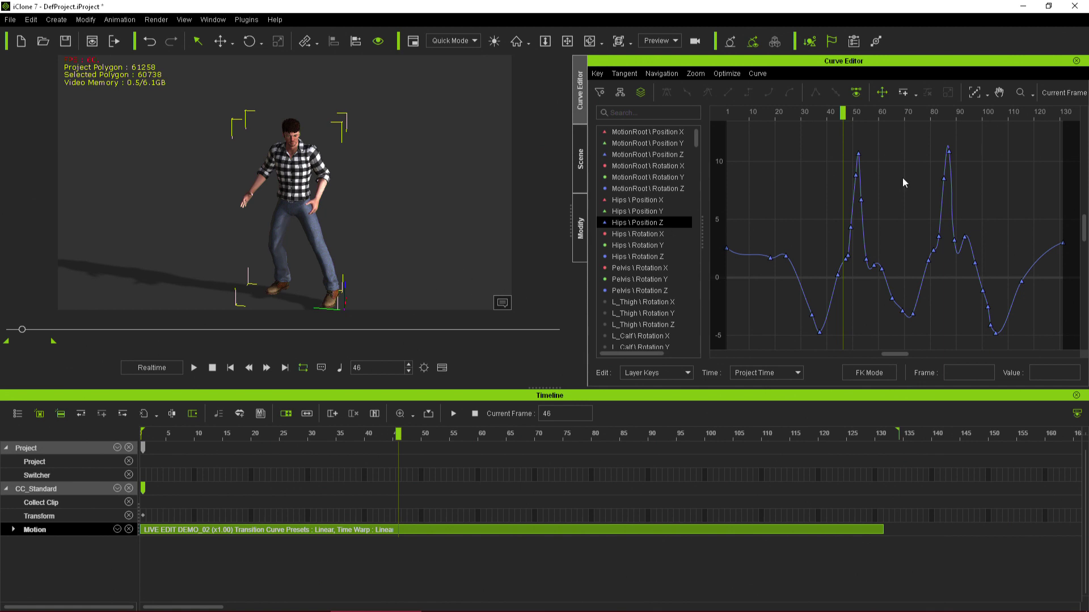
- Delete the Hips Position Z keys at frames 51 and 53, on either side of the first peak
scroll(902, 178, "up", 2)
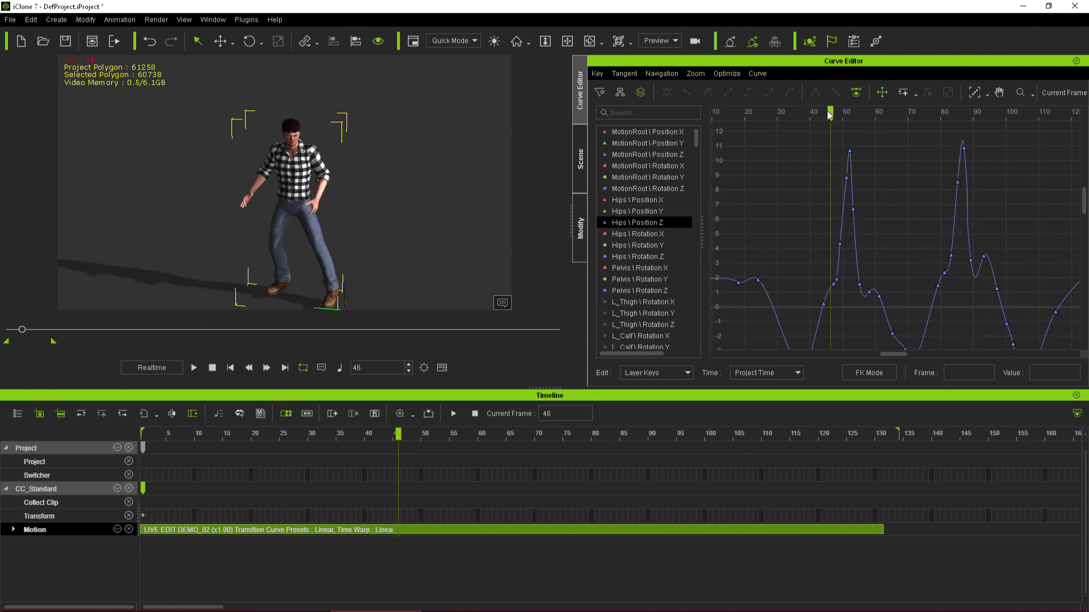
mouse_move(829, 115)
left_mouse_down()
mouse_move(802, 116)
mouse_move(863, 118)
mouse_move(876, 130)
mouse_move(835, 169)
mouse_move(791, 272)
mouse_move(799, 335)
left_mouse_up()
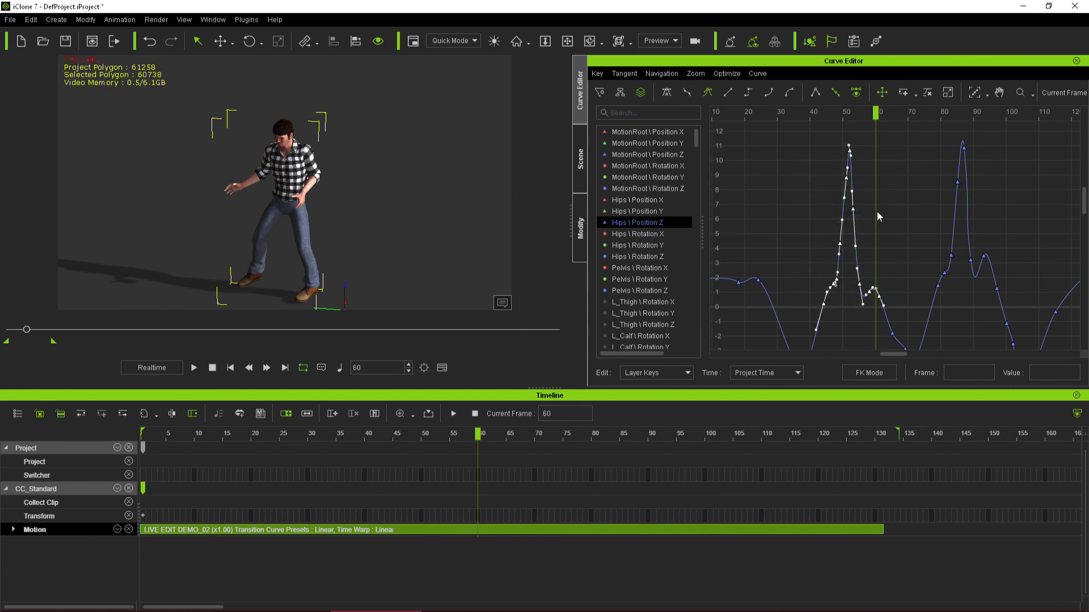
key("f")
left_click(928, 222)
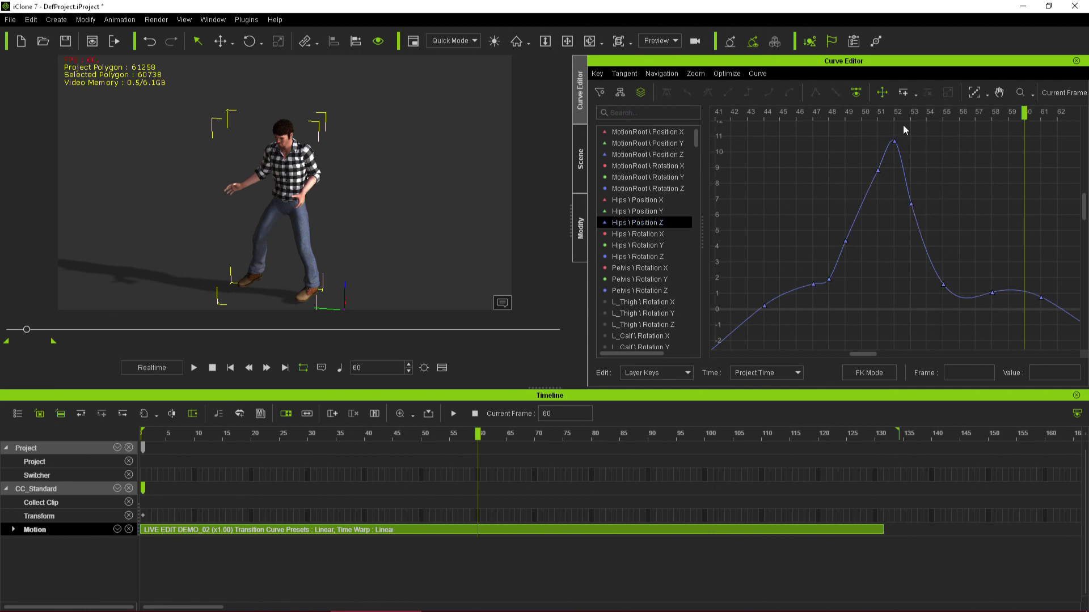
mouse_move(904, 117)
left_mouse_down()
mouse_move(815, 118)
mouse_move(930, 151)
mouse_move(880, 142)
mouse_move(894, 148)
mouse_move(928, 126)
mouse_move(816, 126)
mouse_move(778, 138)
mouse_move(879, 126)
mouse_move(958, 151)
mouse_move(848, 151)
mouse_move(909, 157)
left_mouse_up()
left_click_drag(941, 224, 858, 169)
key("Delete")
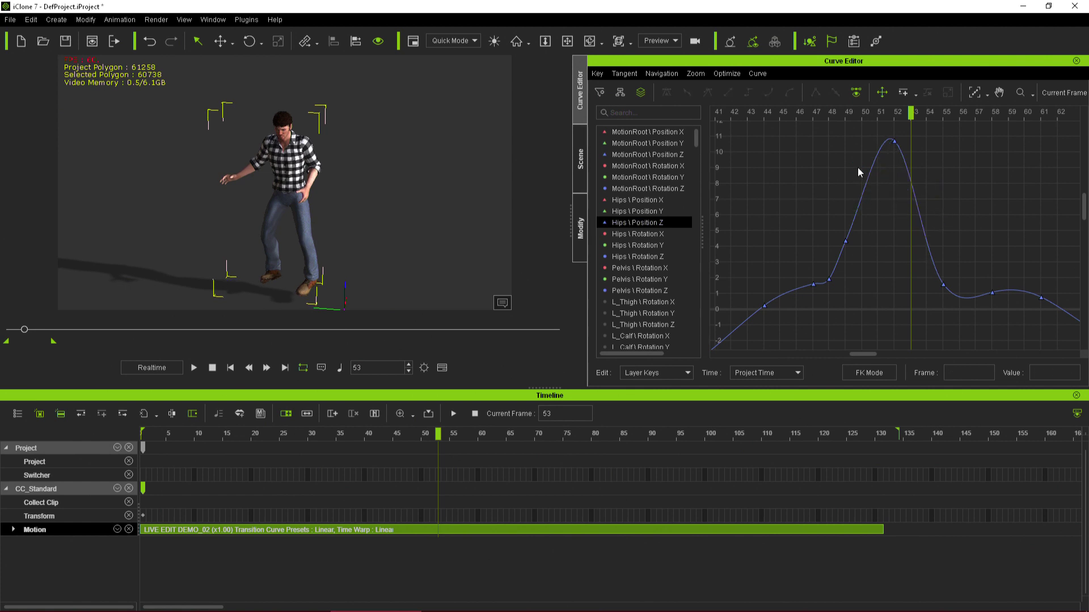
- Flatten the tangent of the Hips Position Z key at frame 52 and lower its value to about 9.54
left_click_drag(939, 182, 869, 133)
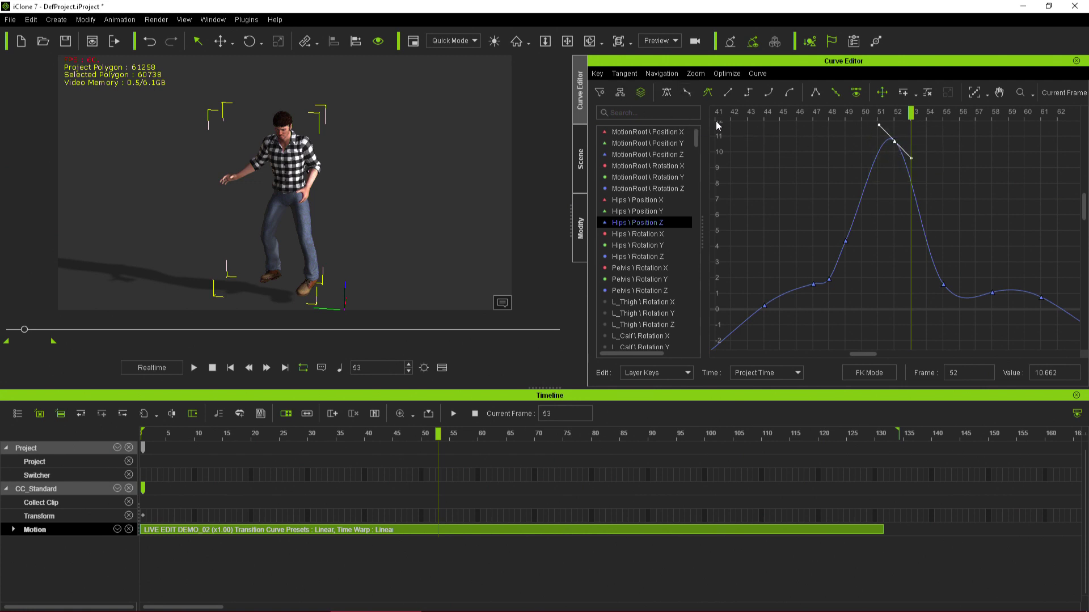
left_click(664, 93)
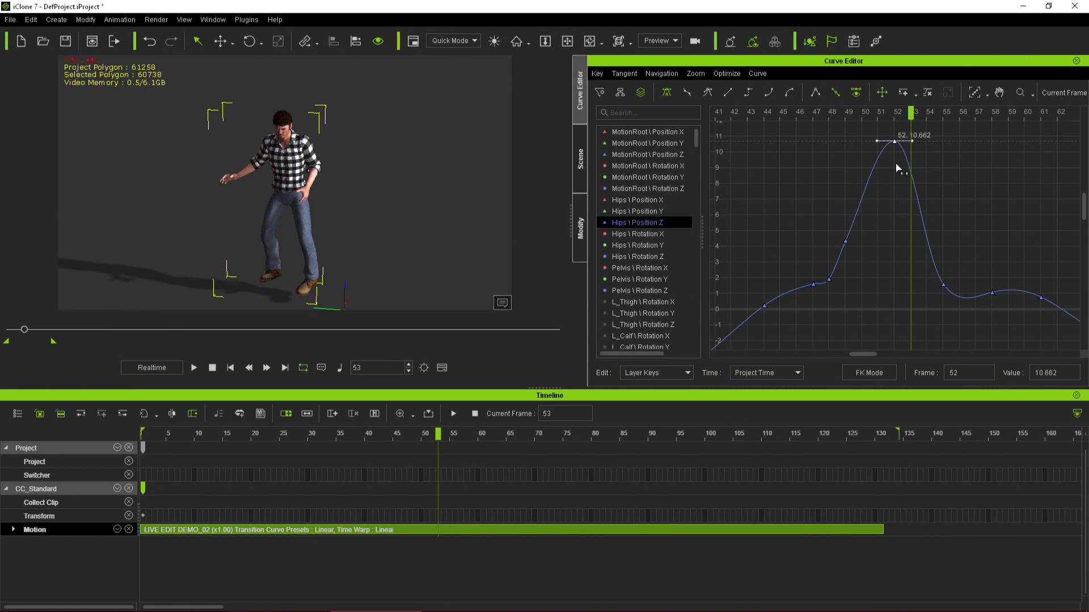
left_click(897, 170)
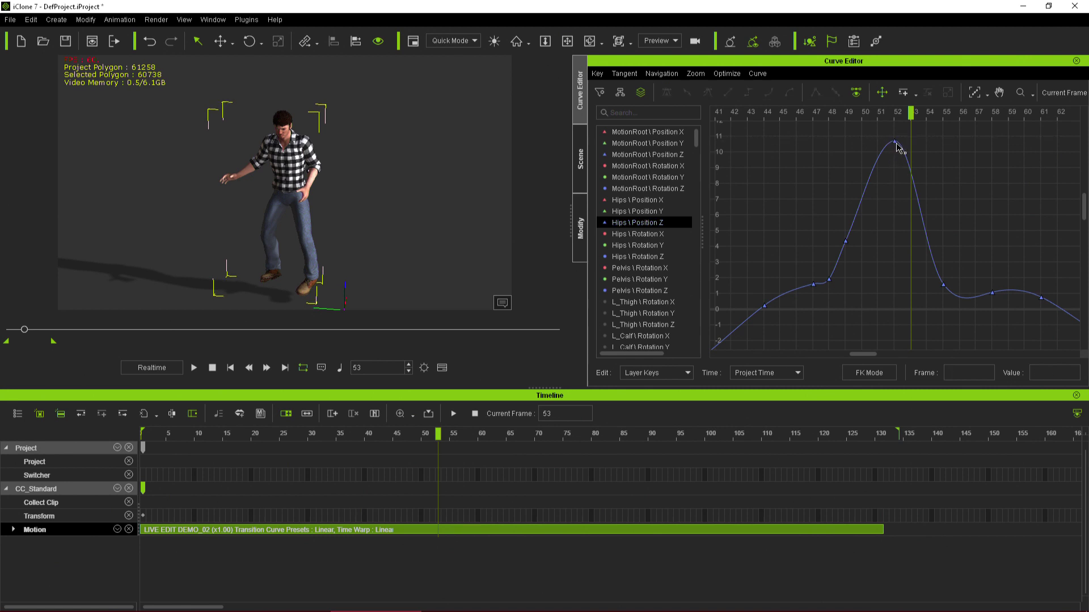
left_click_drag(896, 144, 897, 184)
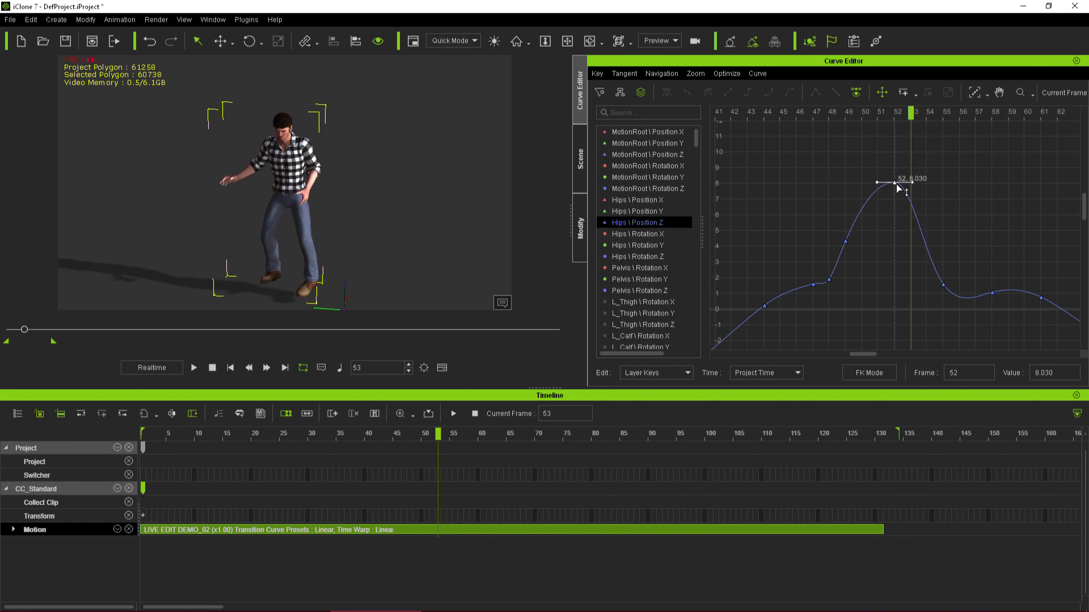
left_click_drag(912, 114, 897, 164)
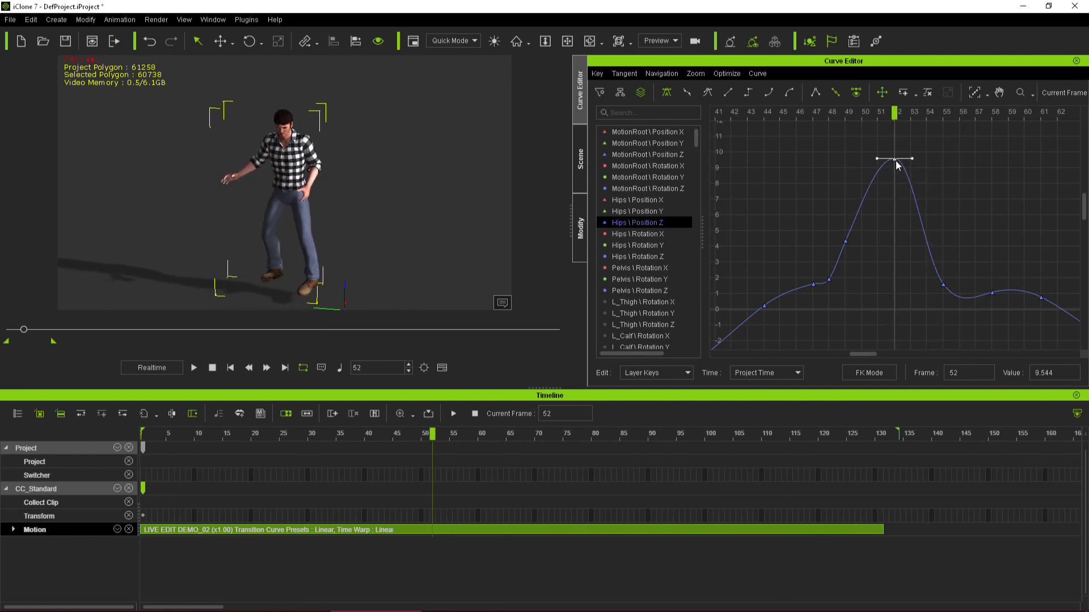
- Scrub back to frame 45 and play the motion to check the reshaped first hip peak
left_click_drag(892, 111, 780, 112)
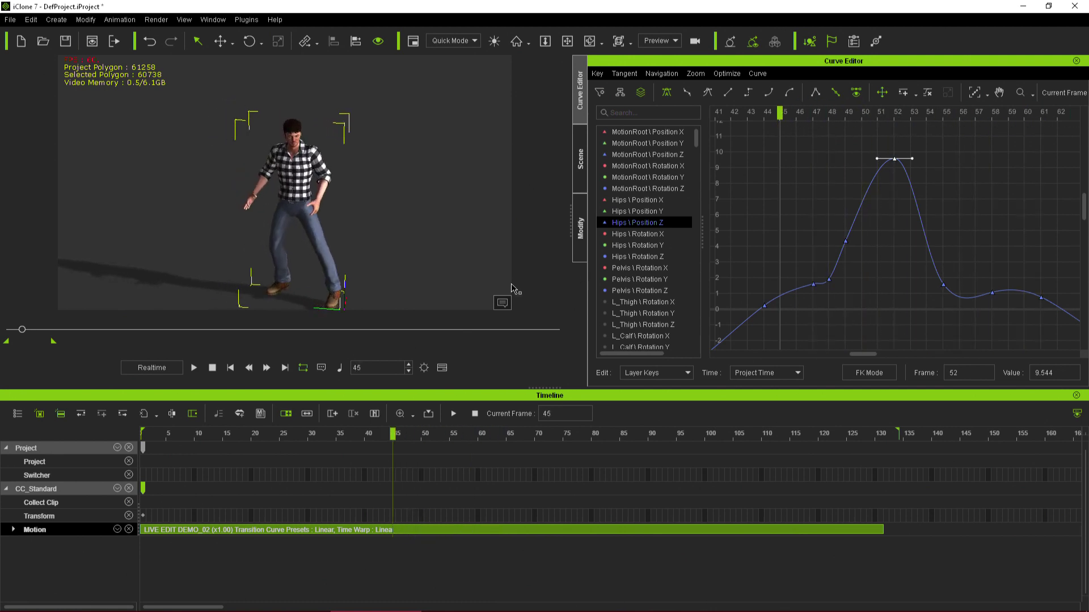
left_click(194, 369)
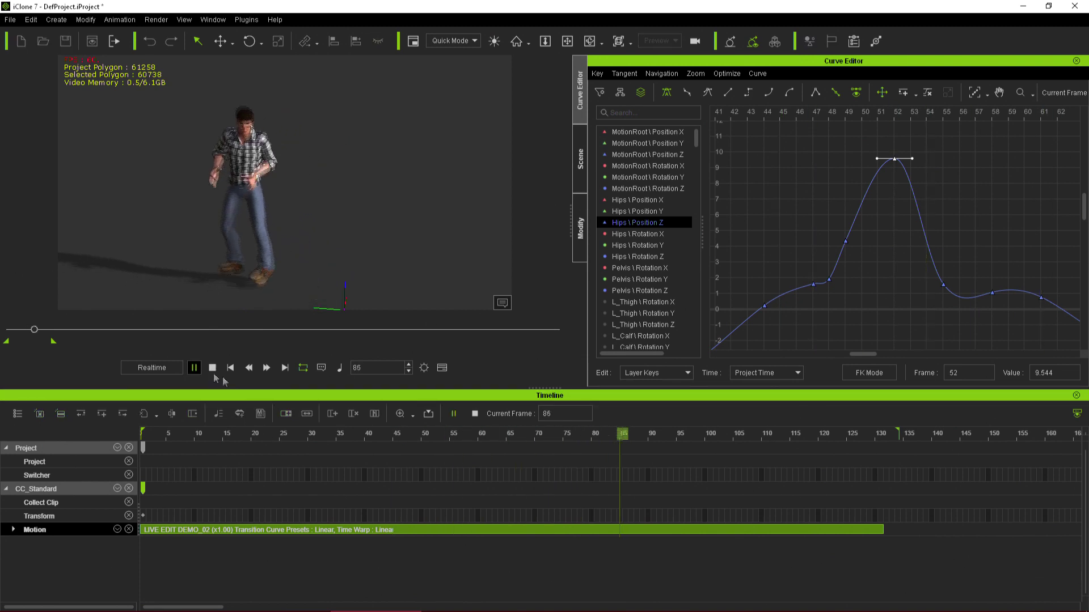
key("space")
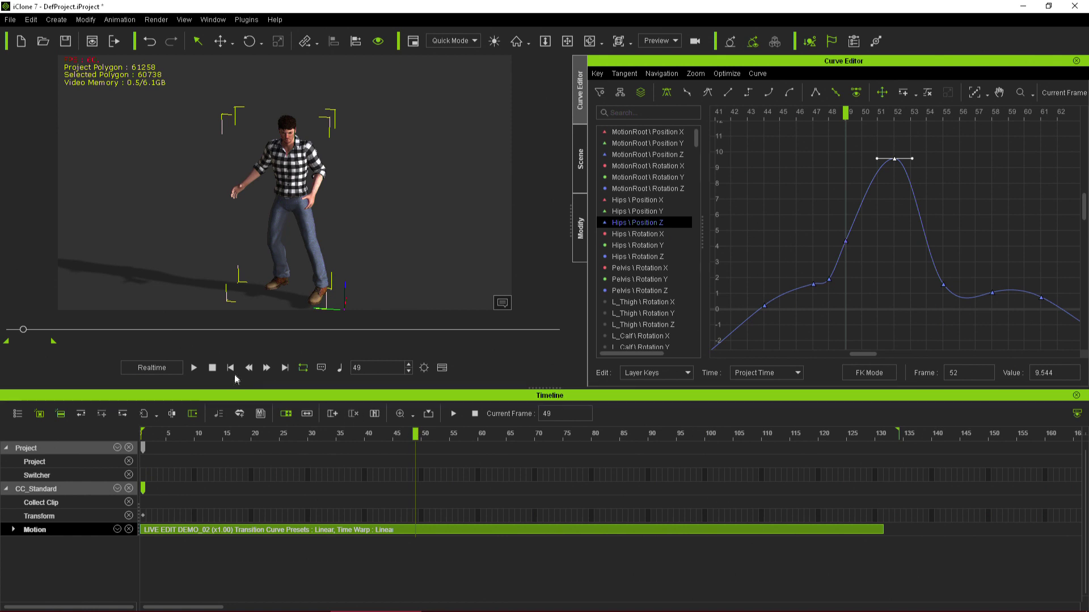
left_click(194, 367)
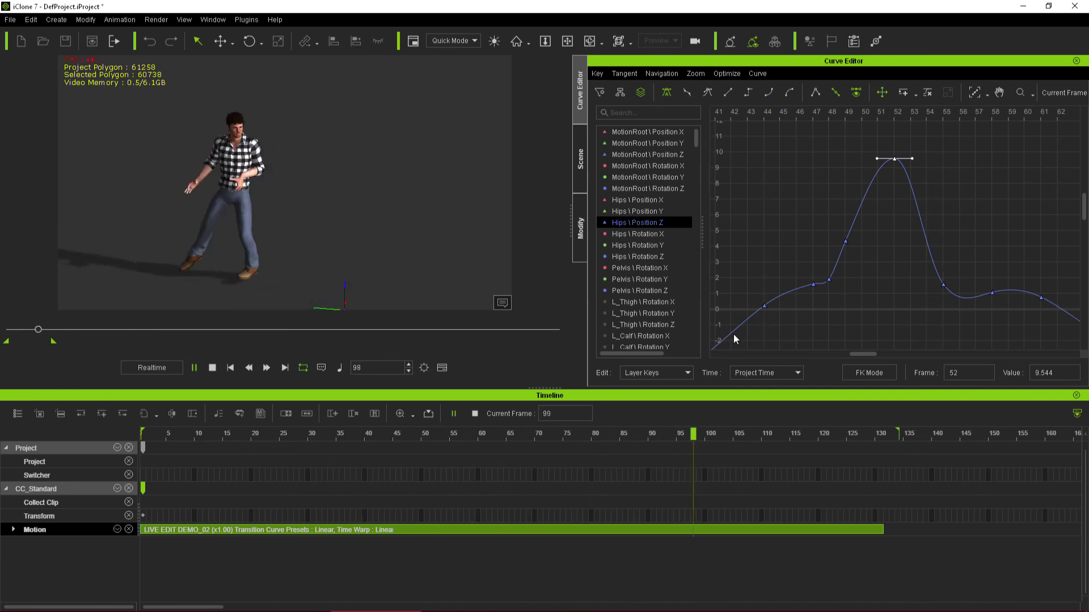
key("space")
- Move the playhead to frame 90 and frame the second Hips Position Z peak's keys in the graph
scroll(972, 244, "down", 5)
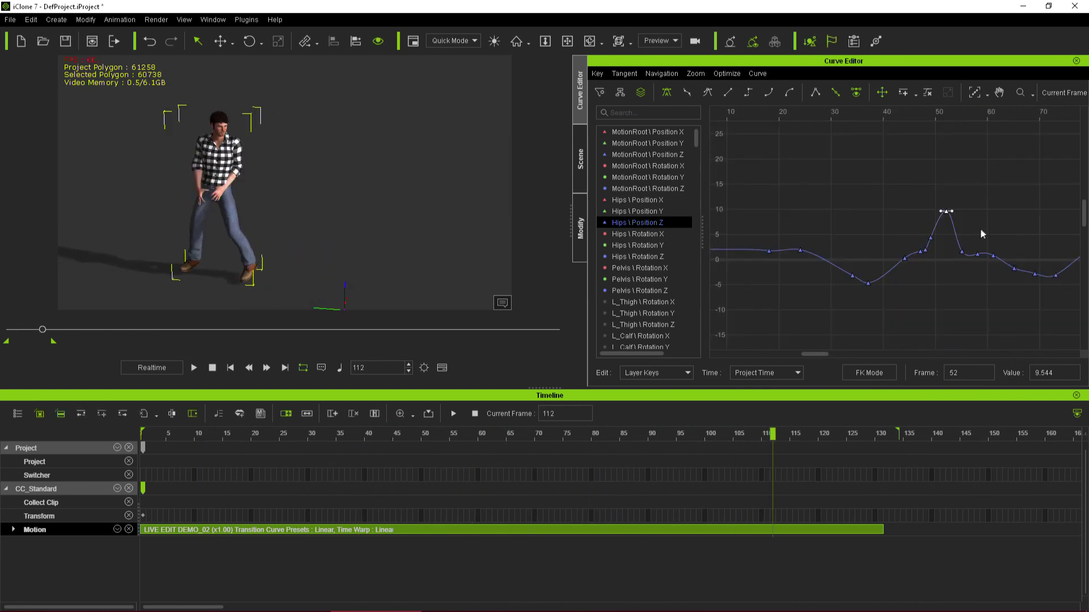
middle_click_drag(1001, 231, 810, 259, "alt")
middle_click_drag(880, 250, 821, 229, "alt")
middle_click_drag(910, 285, 883, 275, "alt")
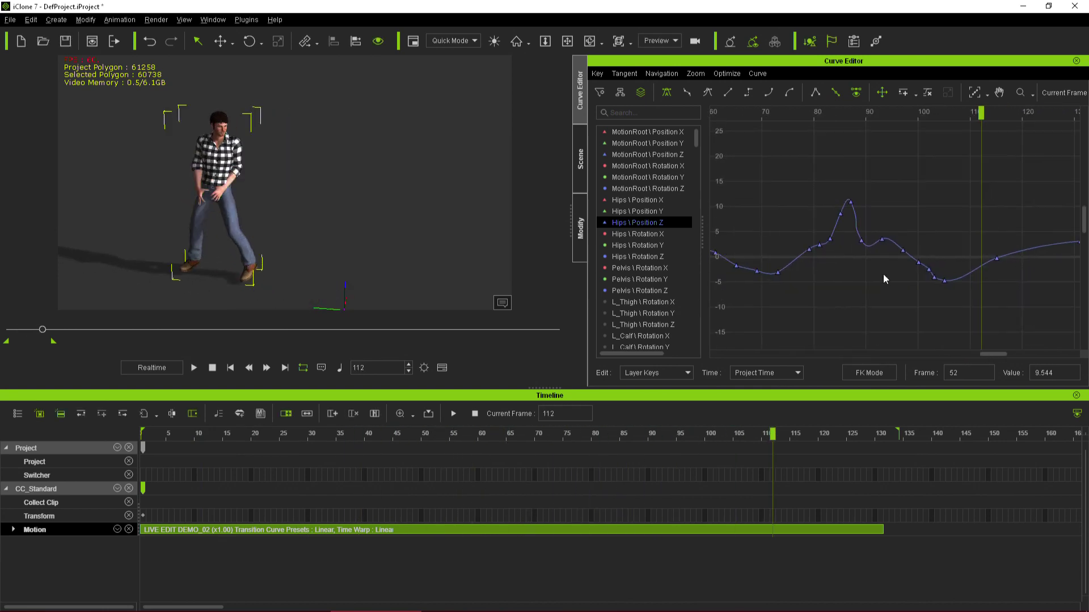
scroll(885, 279, "up", 2)
left_click_drag(775, 434, 765, 434)
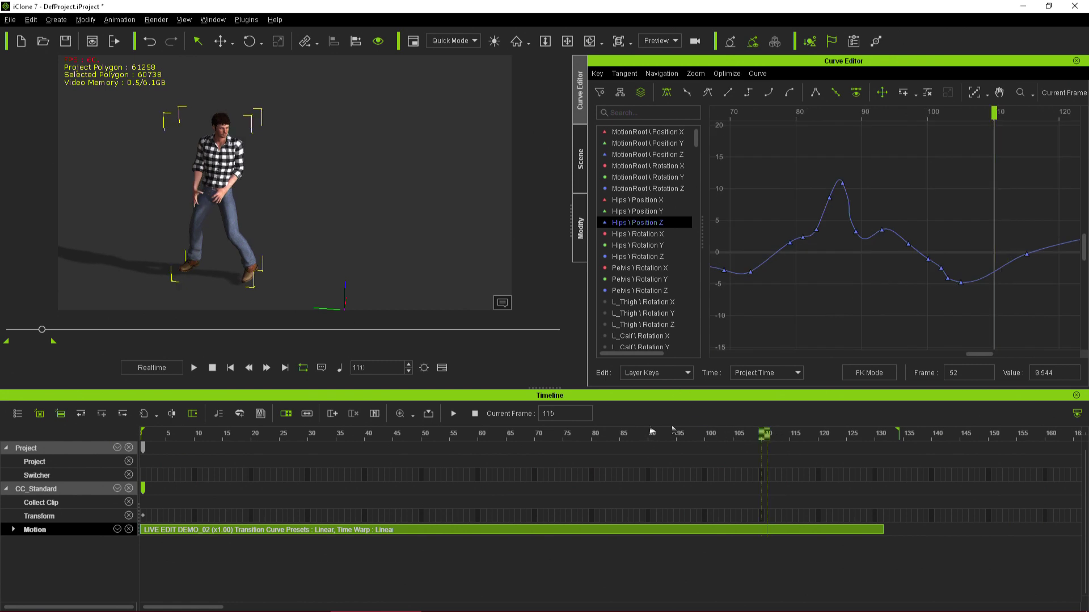
mouse_move(652, 433)
left_mouse_down()
mouse_move(516, 434)
mouse_move(648, 436)
left_mouse_up()
left_click_drag(889, 260, 808, 181)
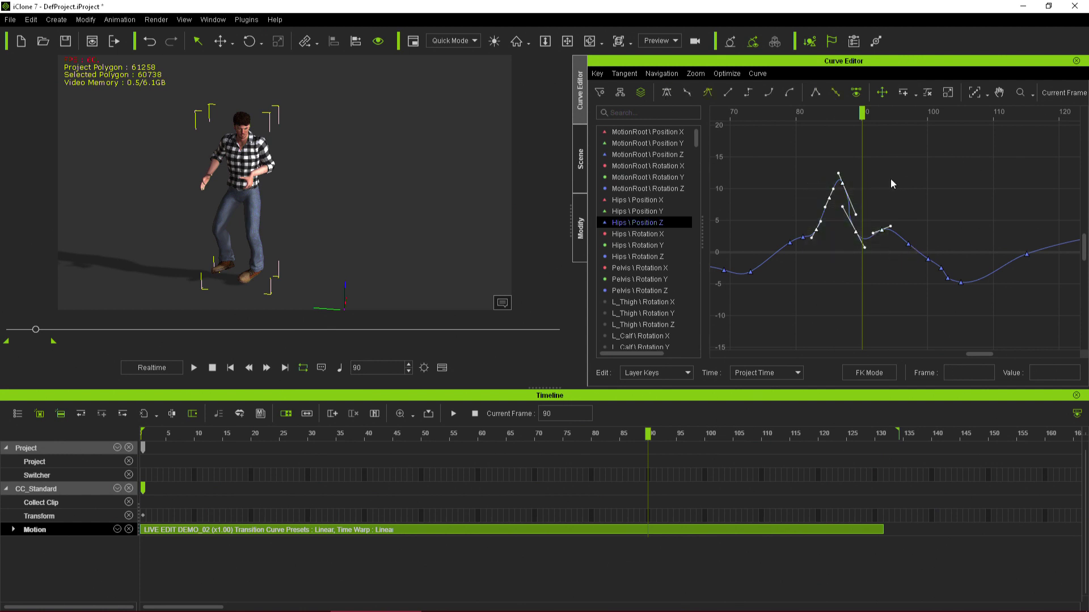
key("f")
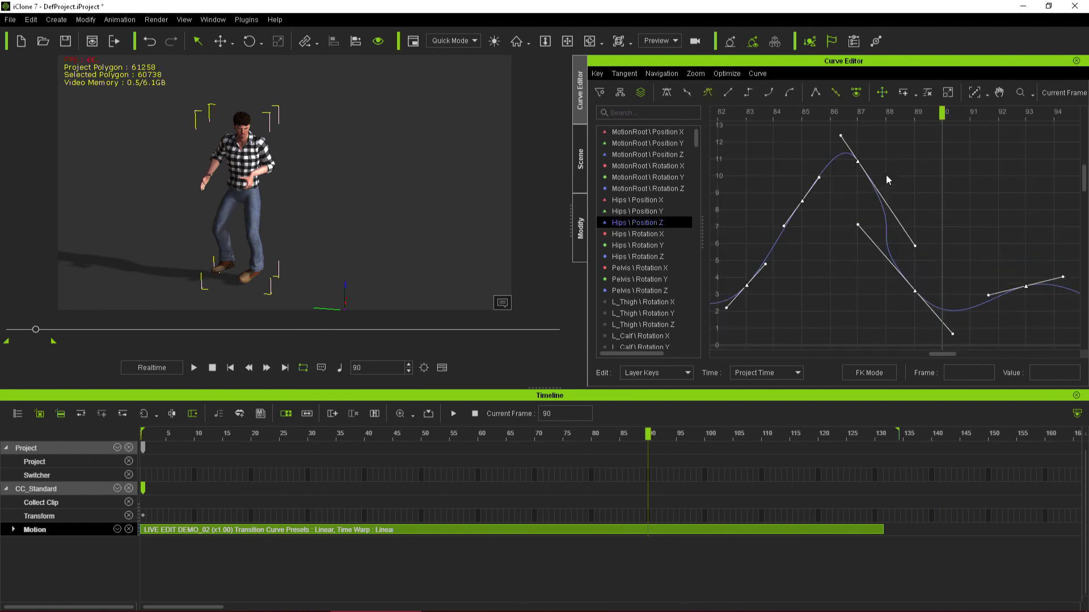
- Flatten the tangents of the Hips Position Z keys at frames 87 and 89, and scrub between frames 93 and 84 to check
left_click(910, 172)
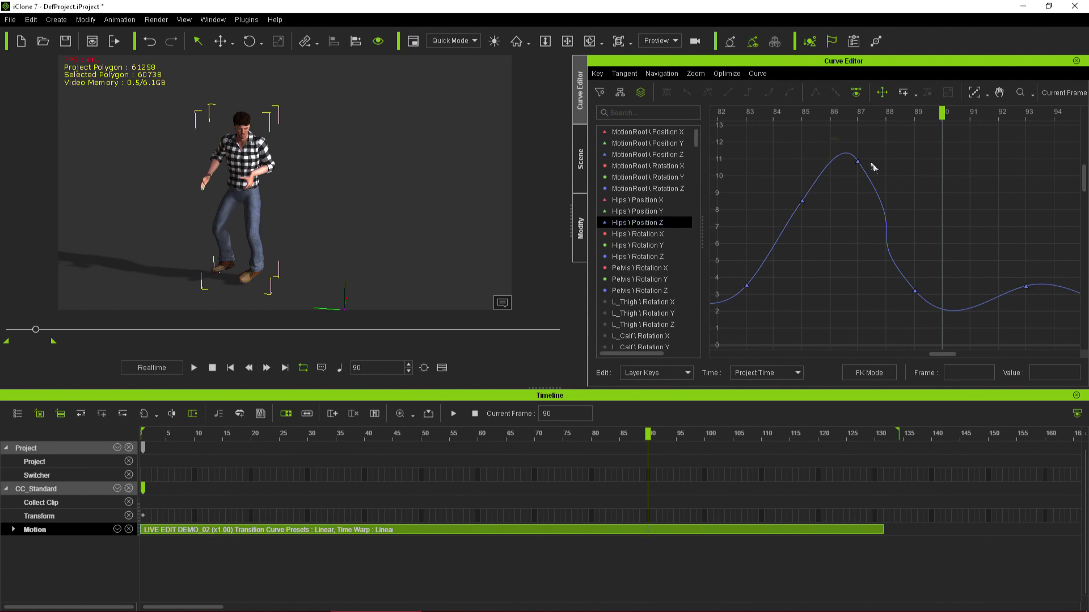
left_click(857, 161)
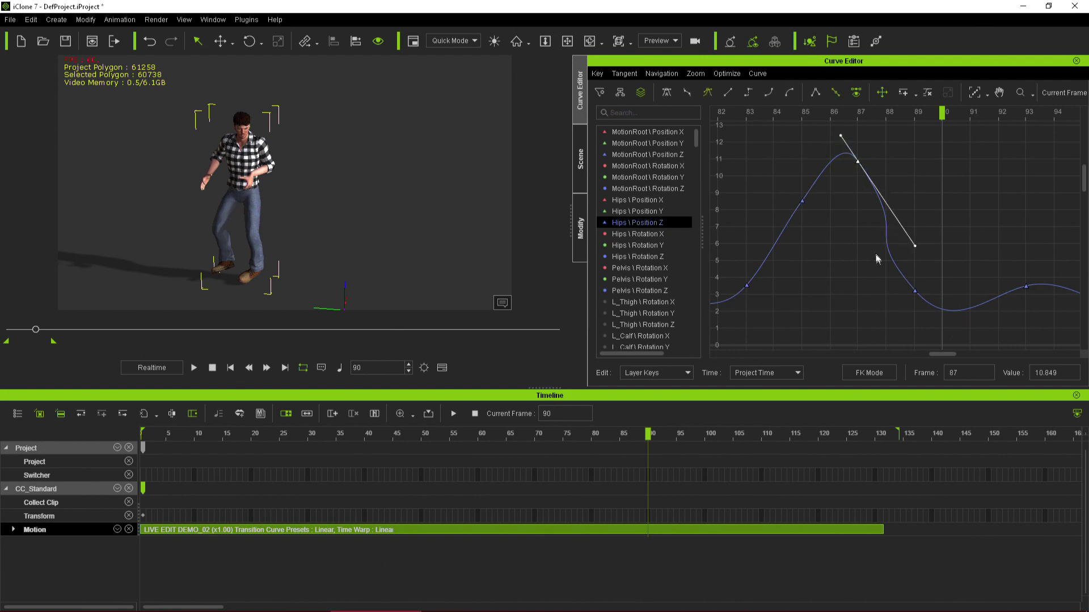
left_click_drag(938, 315, 784, 130)
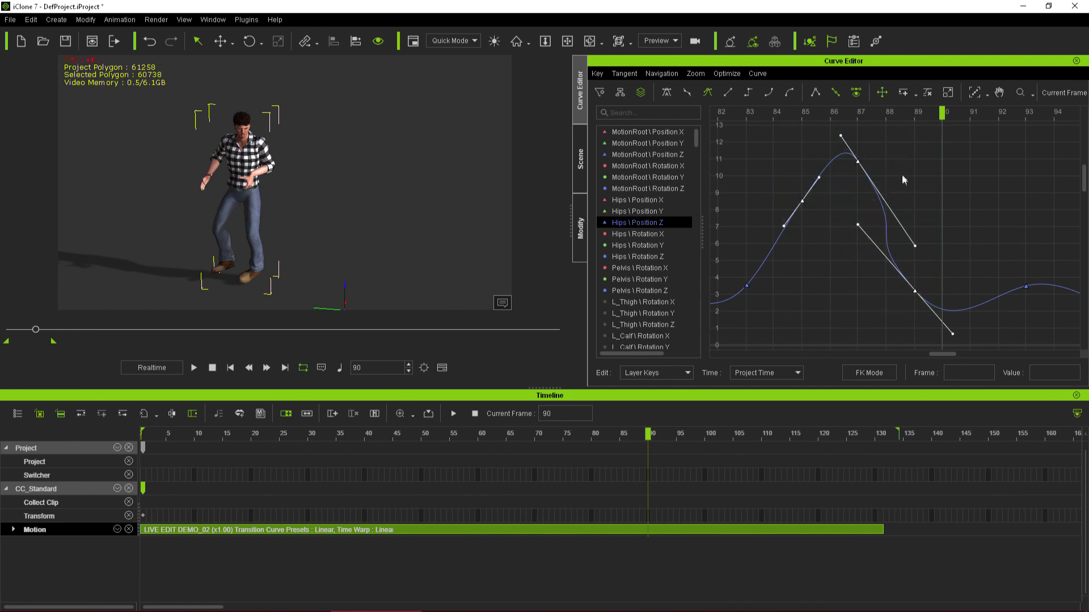
left_click(667, 96)
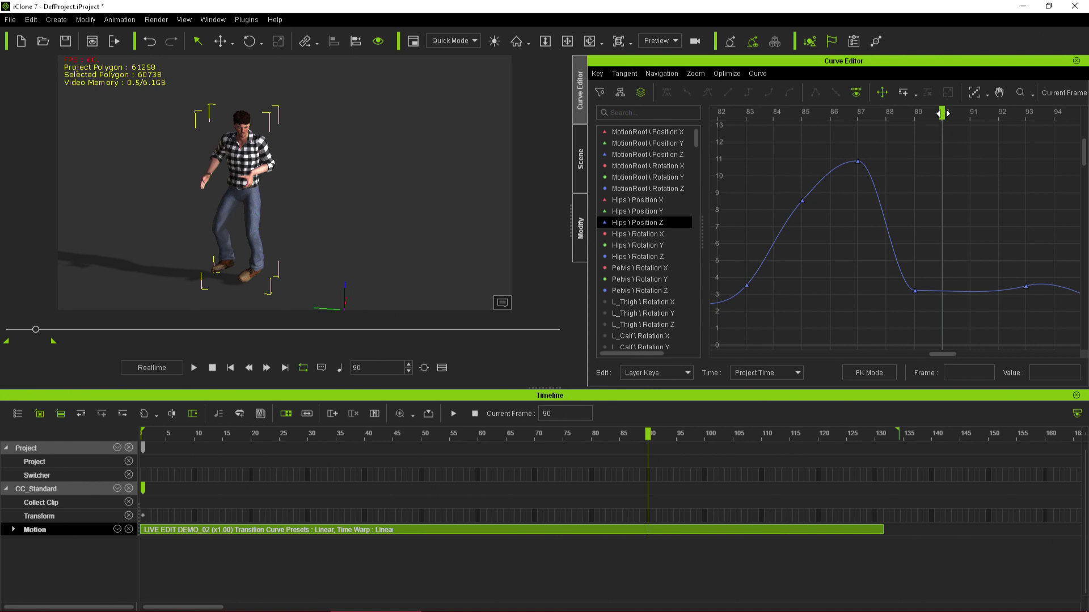
mouse_move(941, 113)
left_mouse_down()
mouse_move(746, 113)
mouse_move(773, 113)
mouse_move(850, 153)
mouse_move(1025, 173)
left_mouse_up()
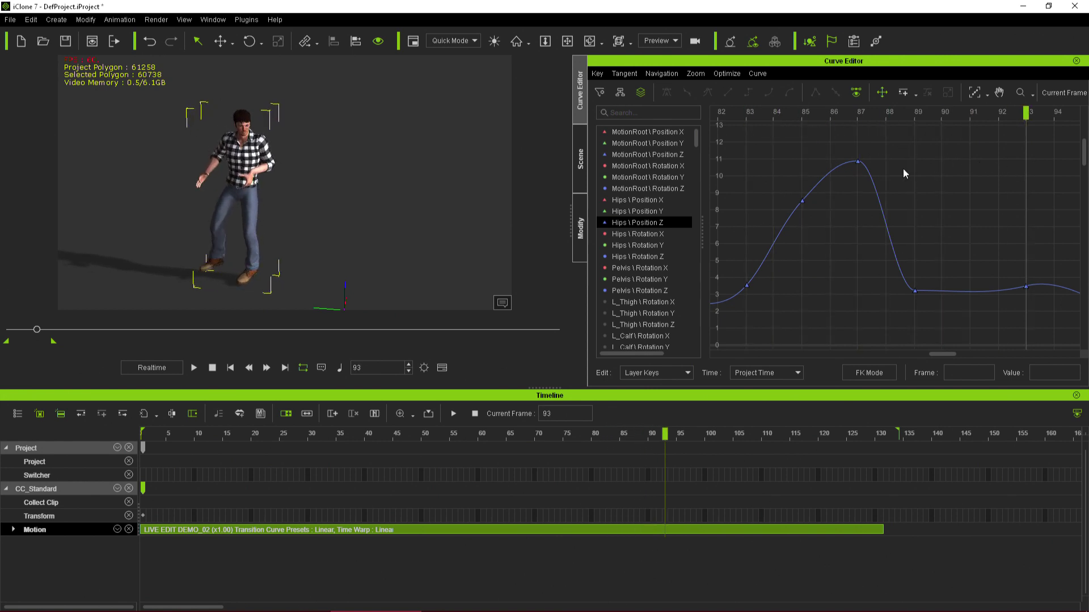
mouse_move(905, 174)
left_mouse_down()
mouse_move(748, 171)
mouse_move(986, 179)
mouse_move(787, 164)
left_mouse_up()
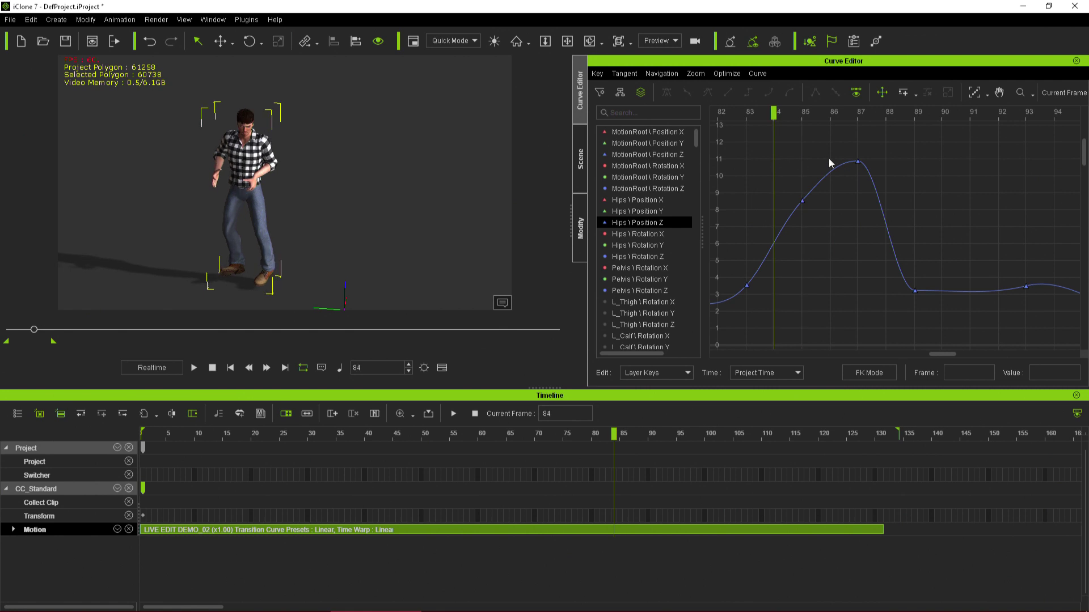
- Raise the Hips Position Z key at frame 87 to a value of about 12.42
left_click_drag(842, 146, 881, 164)
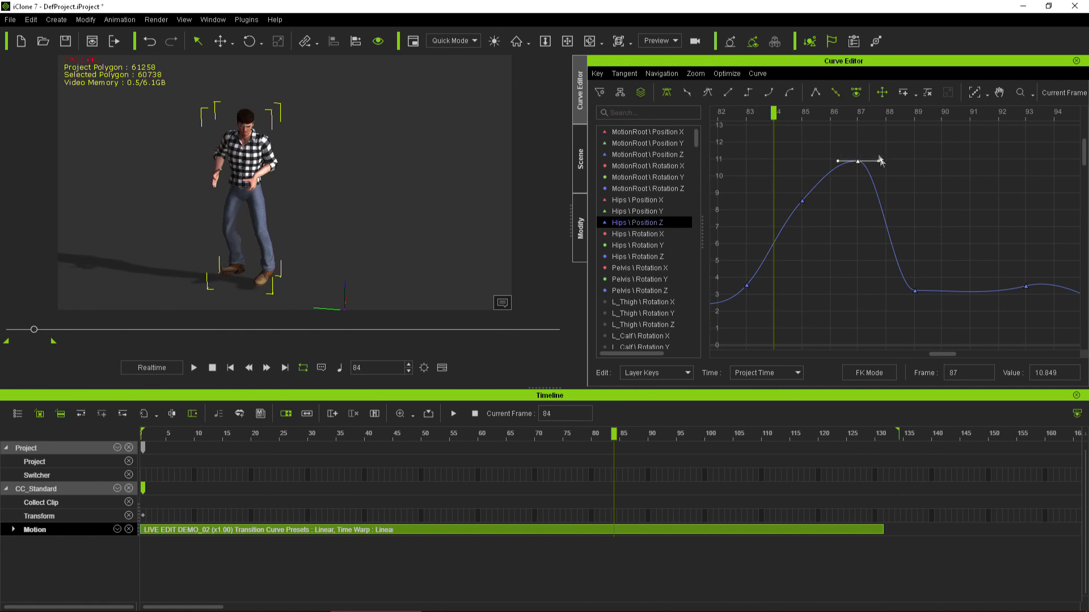
left_click(857, 116)
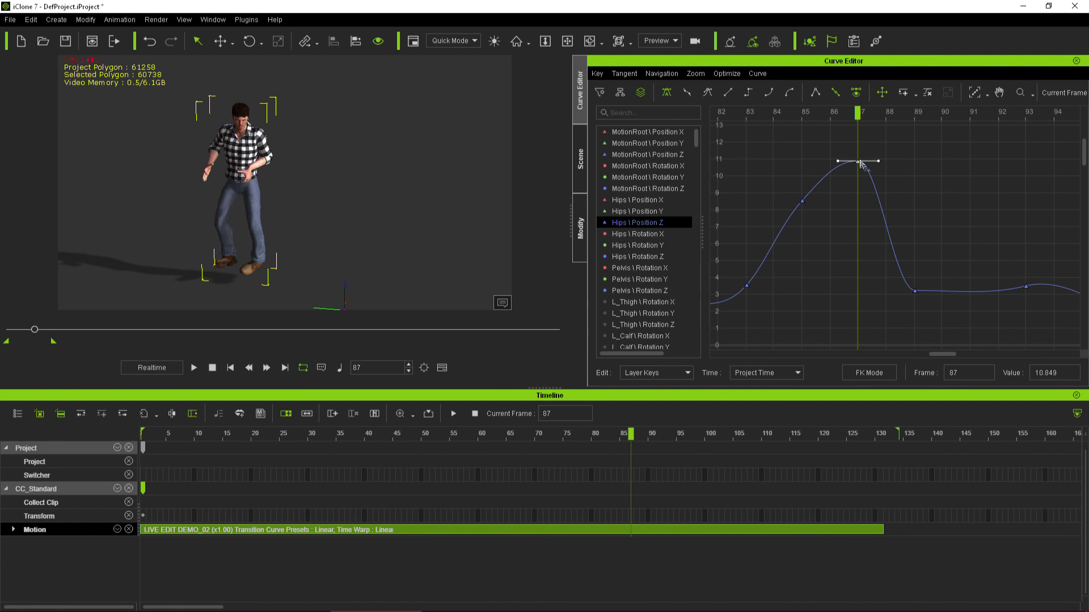
left_click_drag(861, 165, 830, 119)
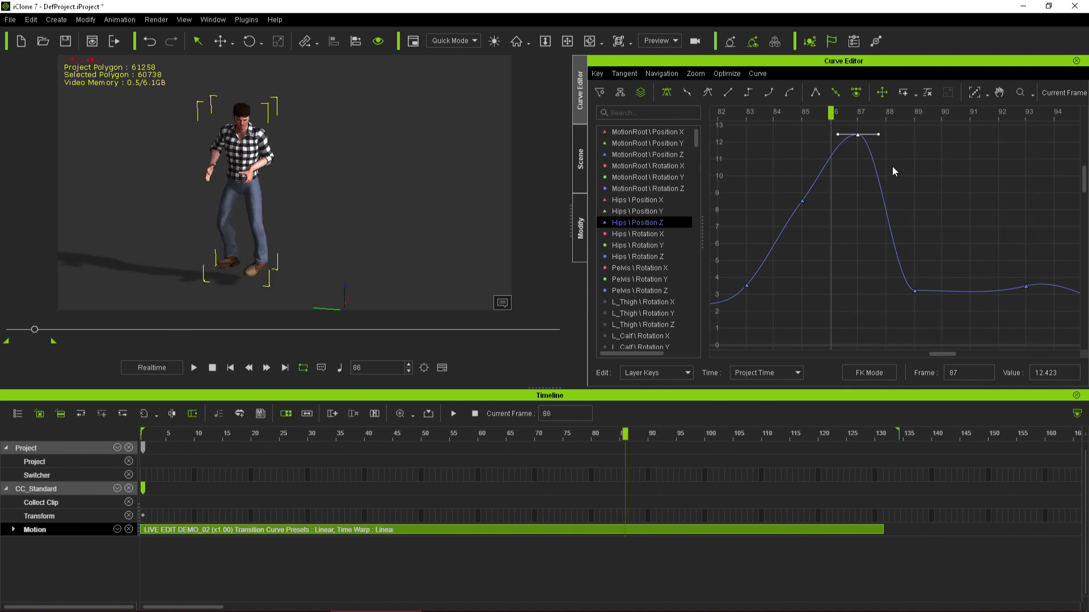
- Play the motion and scrub through to frame 95 to check both reshaped hip peaks
scroll(940, 195, "down", 5)
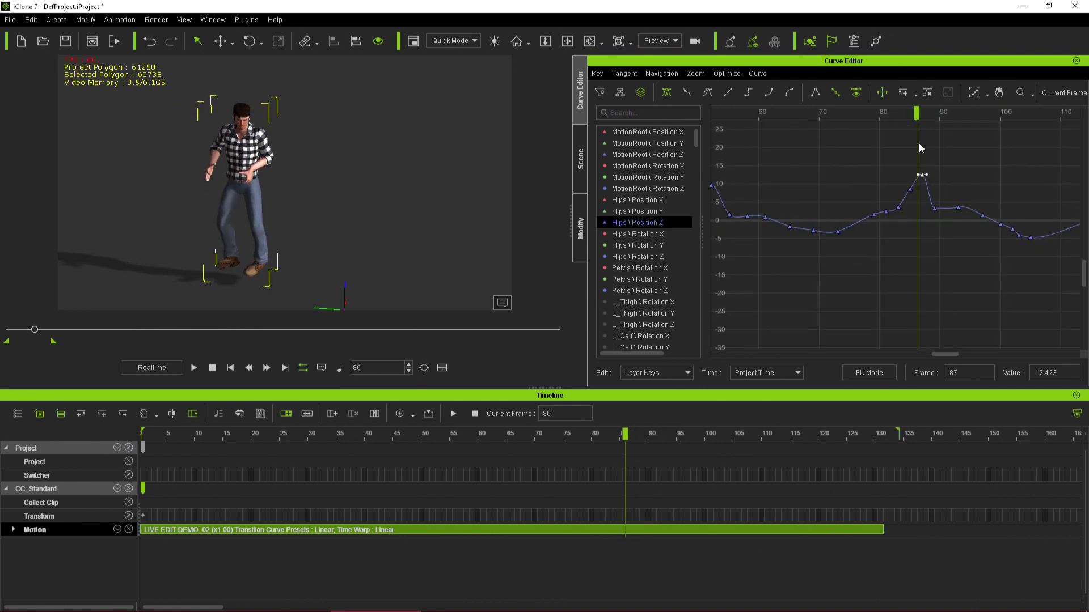
left_click_drag(862, 116, 808, 116)
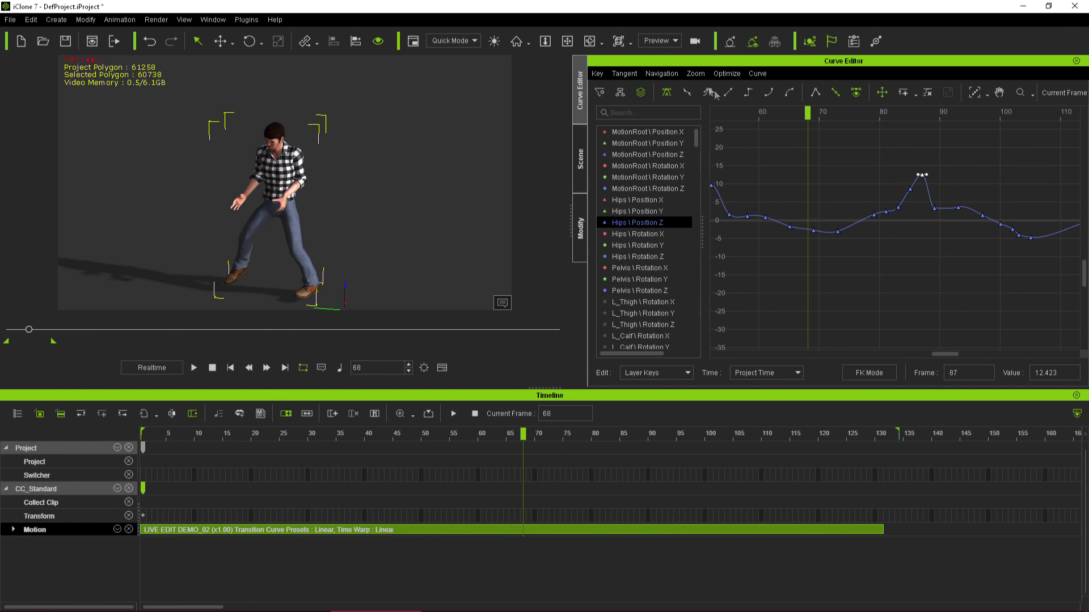
scroll(927, 273, "down", 5)
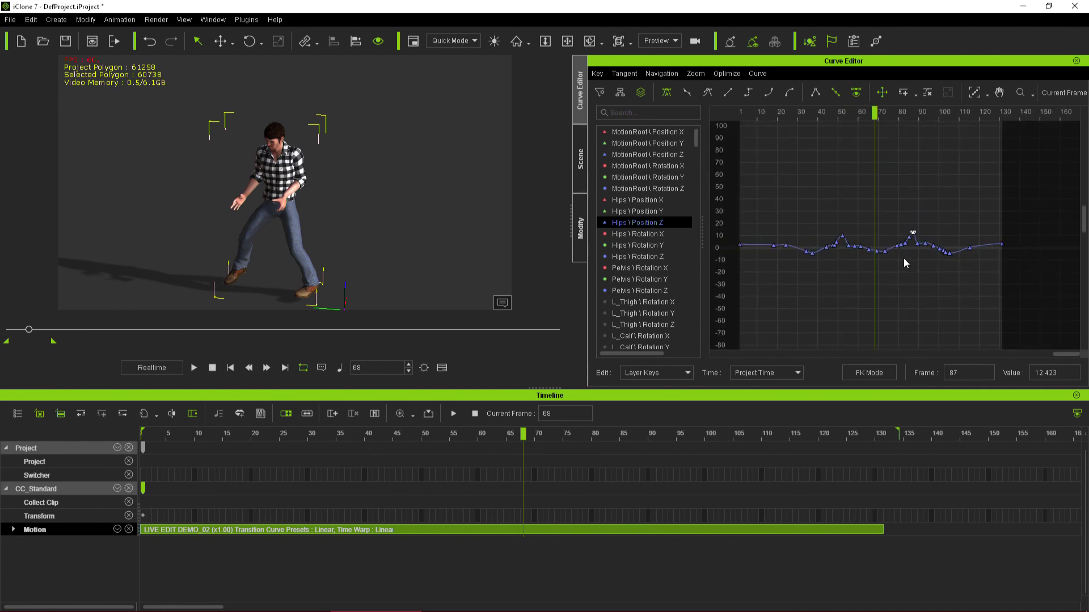
left_click(212, 369)
left_click(194, 368)
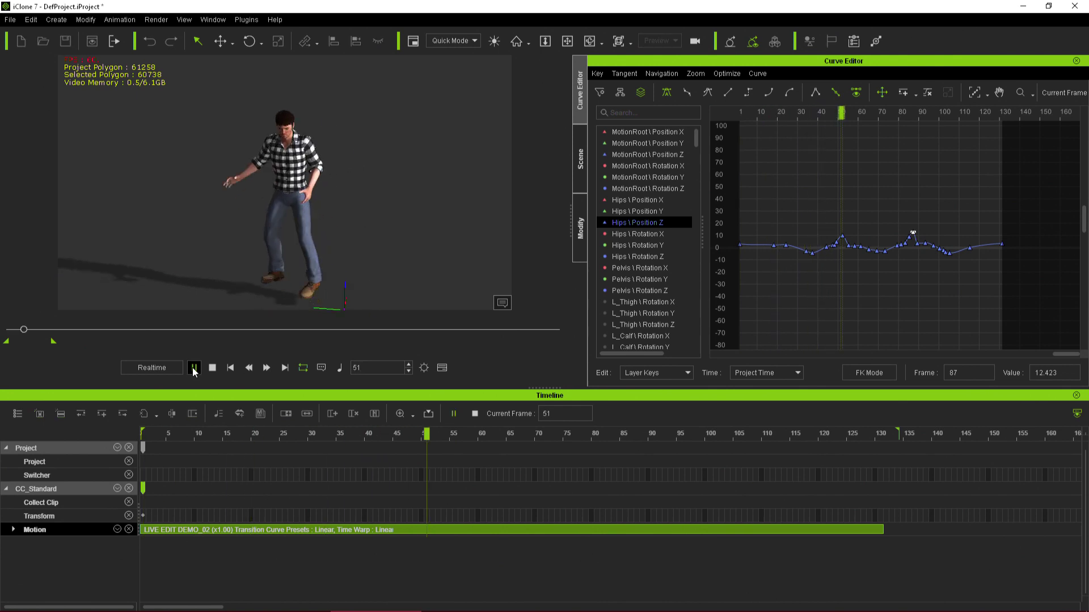
left_click(331, 435)
left_click_drag(338, 435, 678, 461)
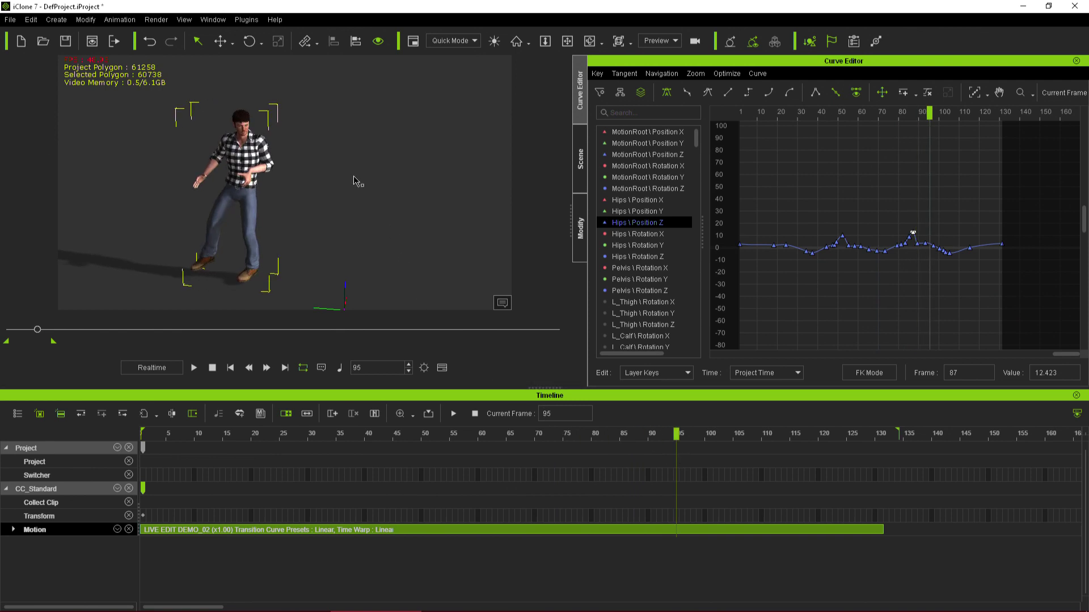
- Sample only the Torso and LArm parts of the LIVE EDIT DEMO_02 motion clip
scroll(264, 125, "up", 5)
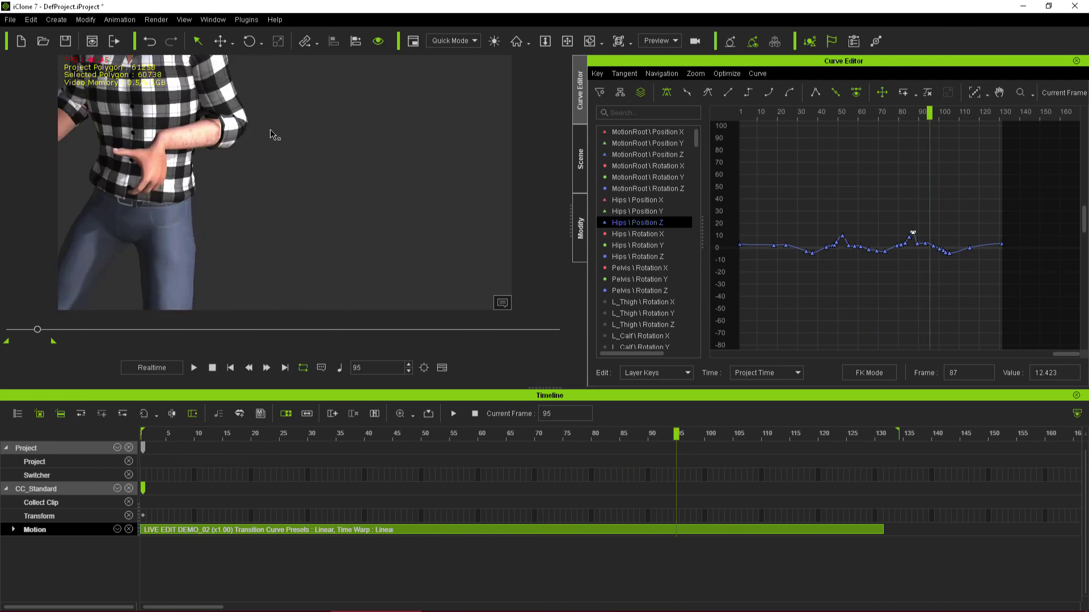
right_click_drag(282, 158, 441, 115)
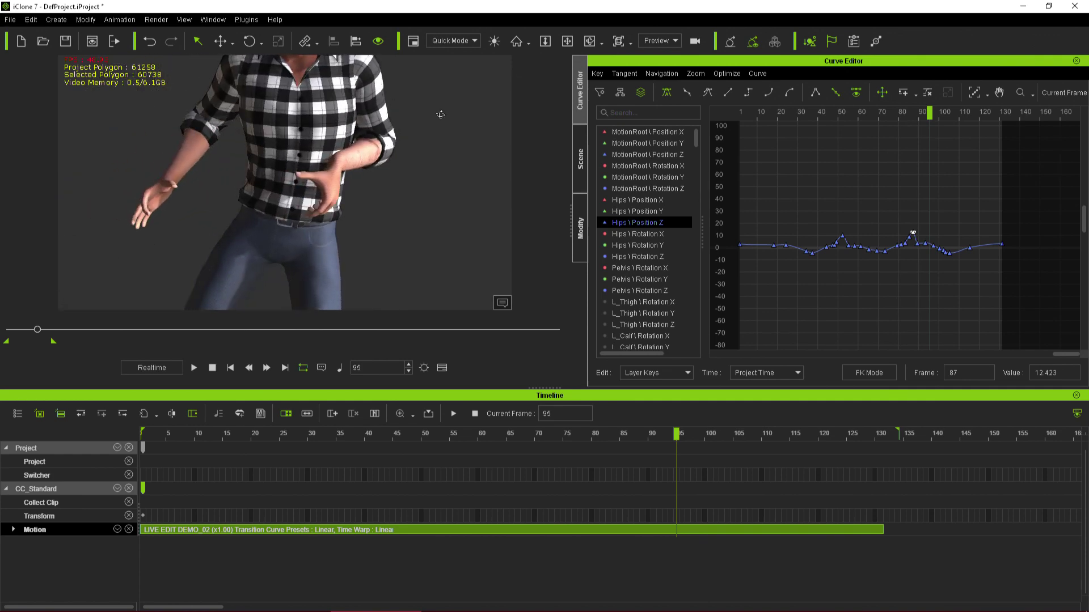
right_click_drag(462, 177, 358, 155)
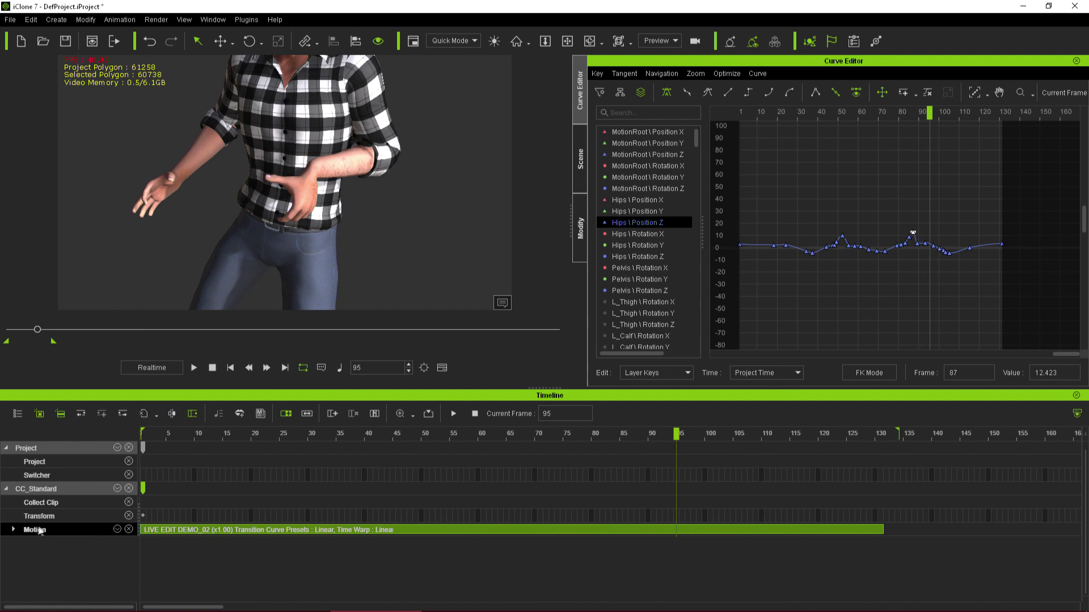
left_click(13, 530)
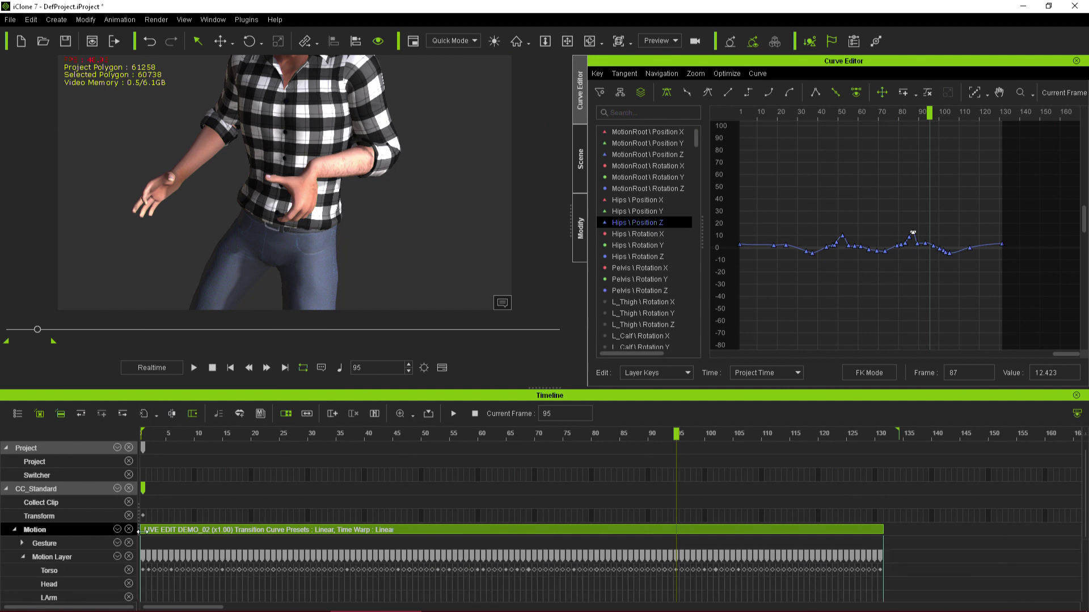
right_click(159, 534)
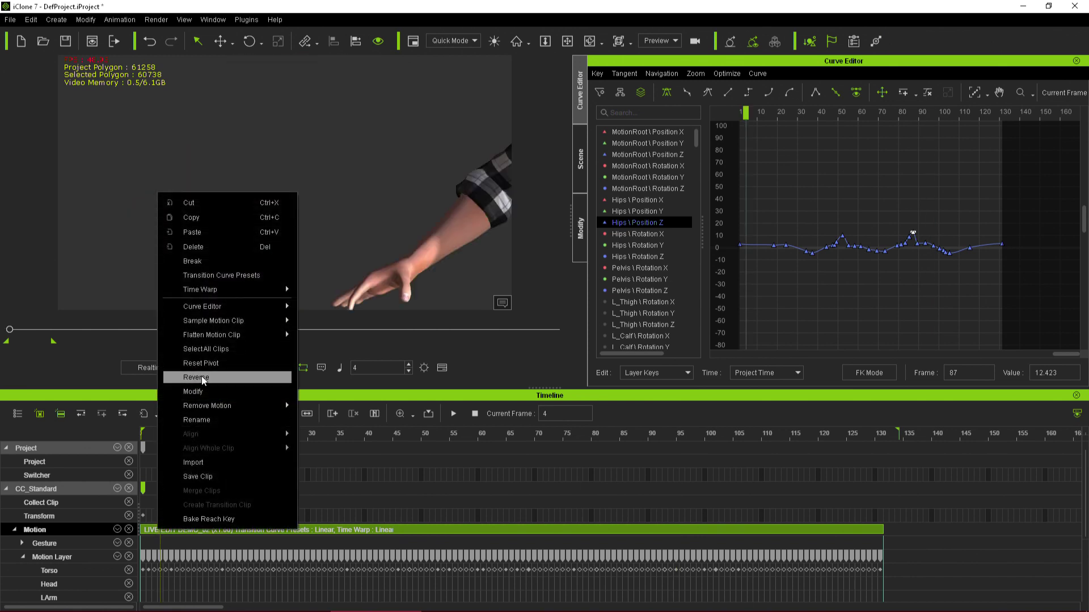
mouse_move(219, 320)
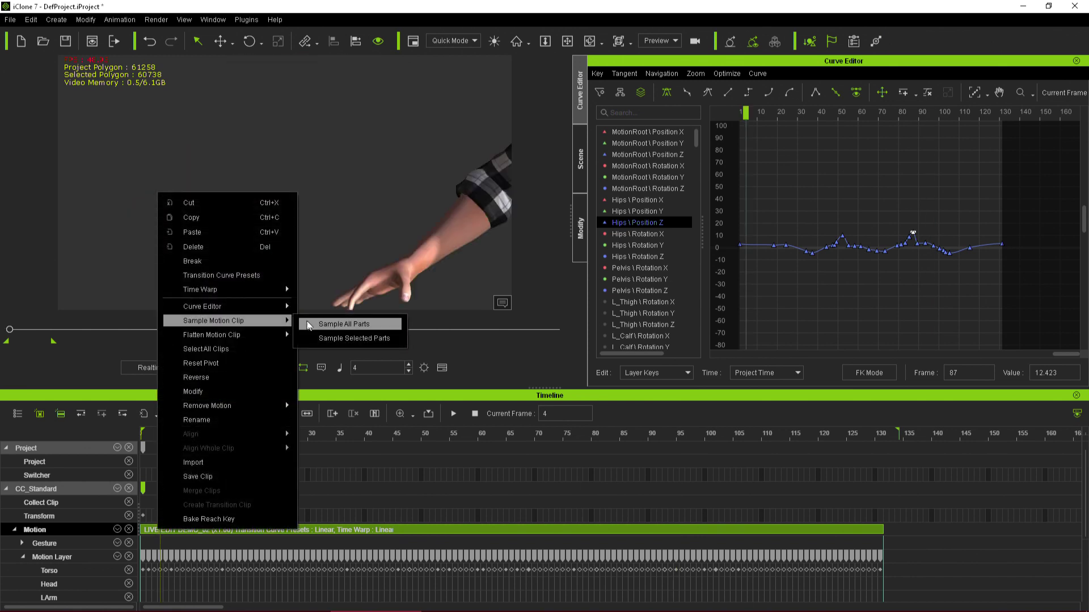
left_click(334, 339)
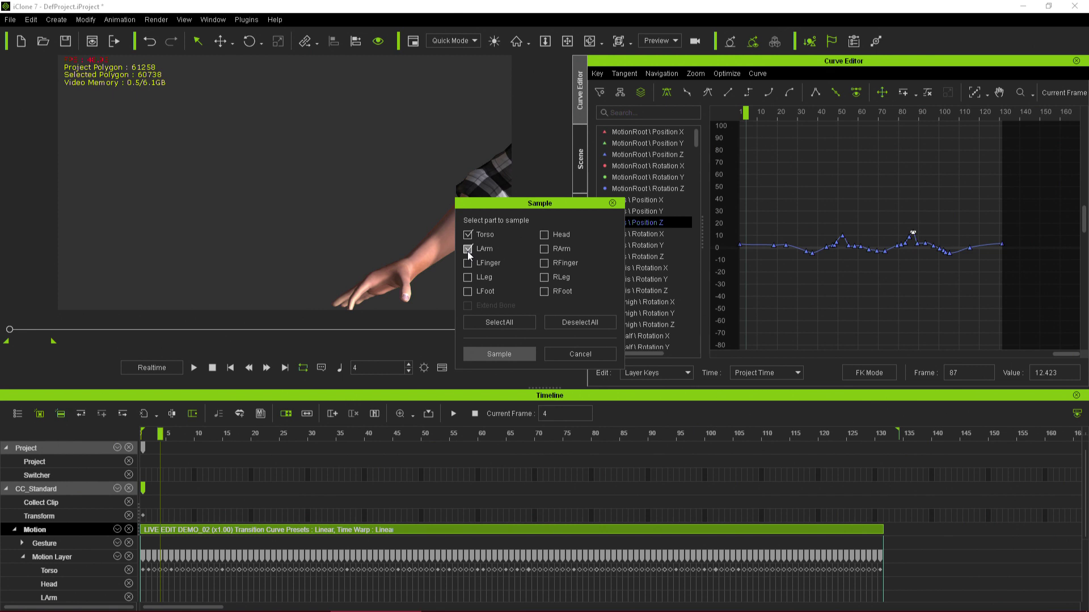
left_click(499, 355)
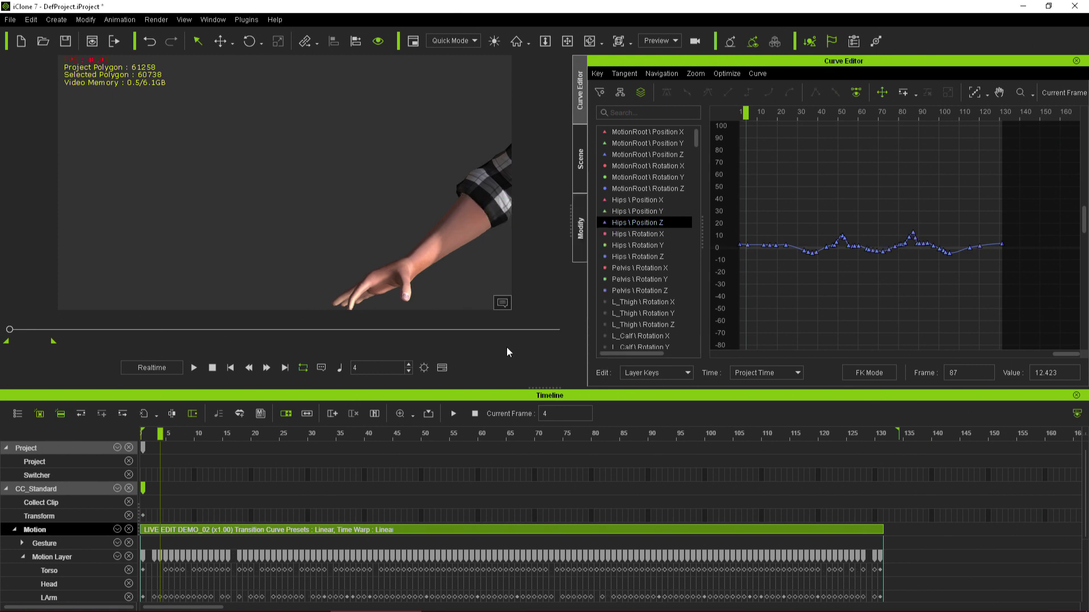
- Frame the character's upper body and left hand in the viewport and scrub to frame 66 to inspect the arm motion
scroll(270, 490, "down", 3)
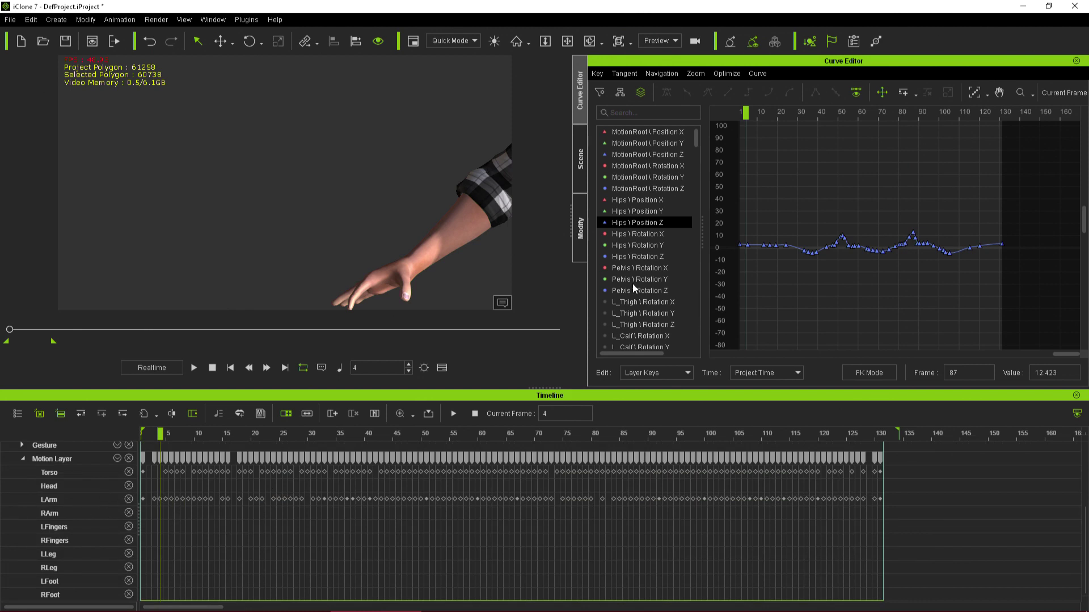
scroll(453, 216, "down", 5)
middle_click_drag(436, 205, 389, 193, "alt")
left_click_drag(399, 201, 265, 160, "alt")
scroll(266, 160, "up", 3)
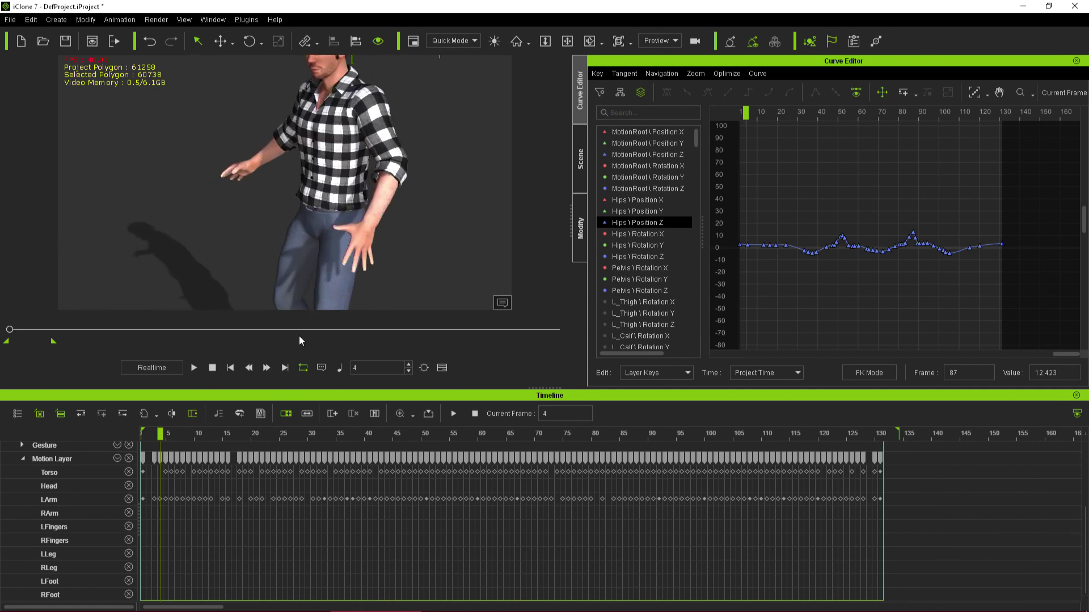
left_click_drag(181, 436, 512, 474)
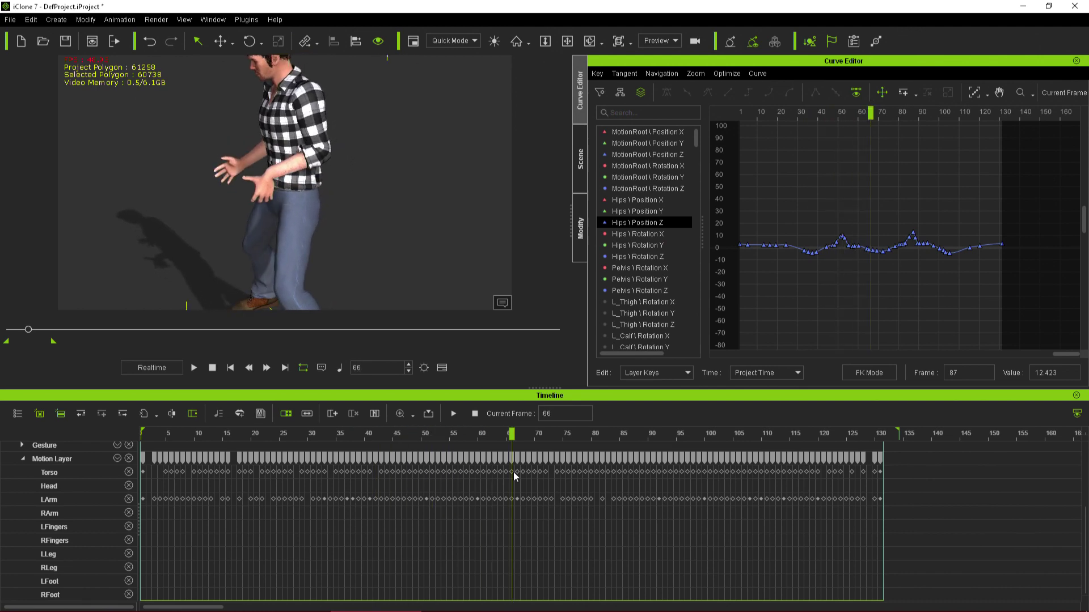
scroll(301, 185, "up", 2)
scroll(301, 186, "up", 3)
scroll(367, 196, "down", 2)
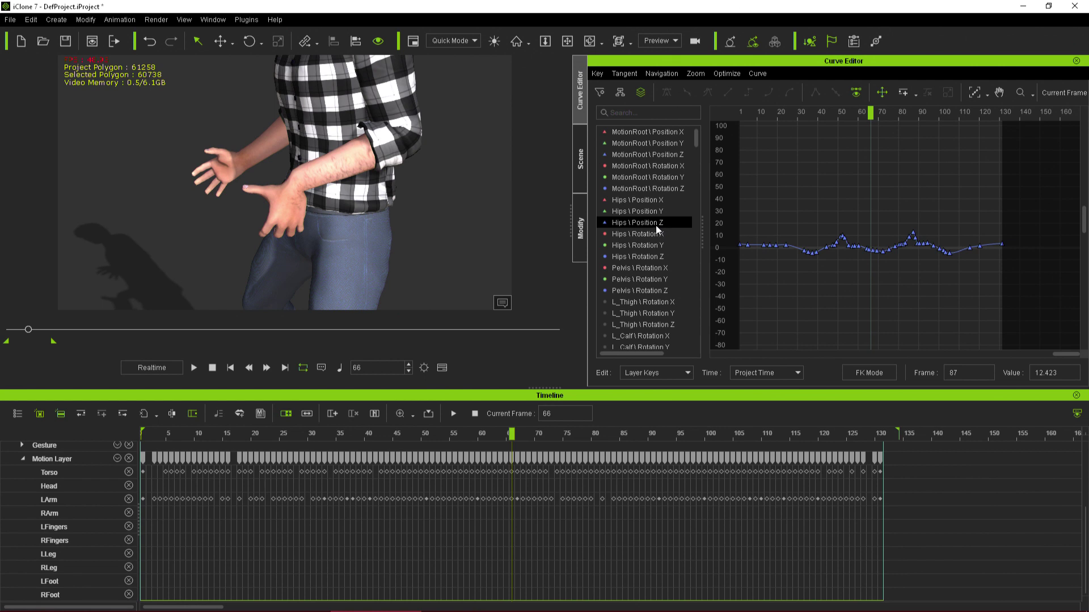
- Examine the L_Hand Rotation Z and Rotation Y curves, fitted to the graph
scroll(656, 226, "down", 7)
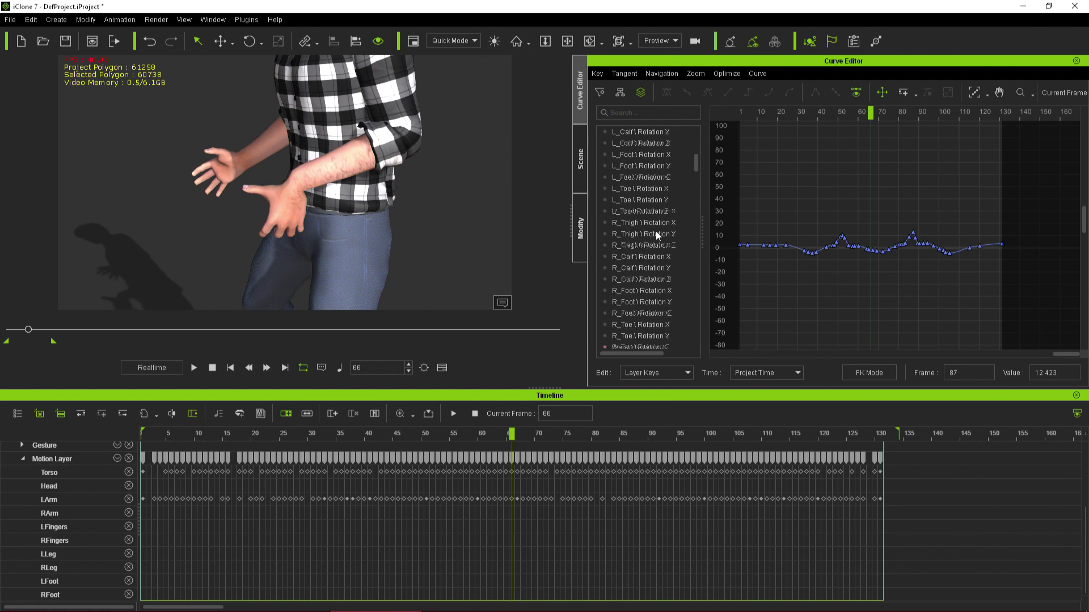
scroll(655, 230, "down", 6)
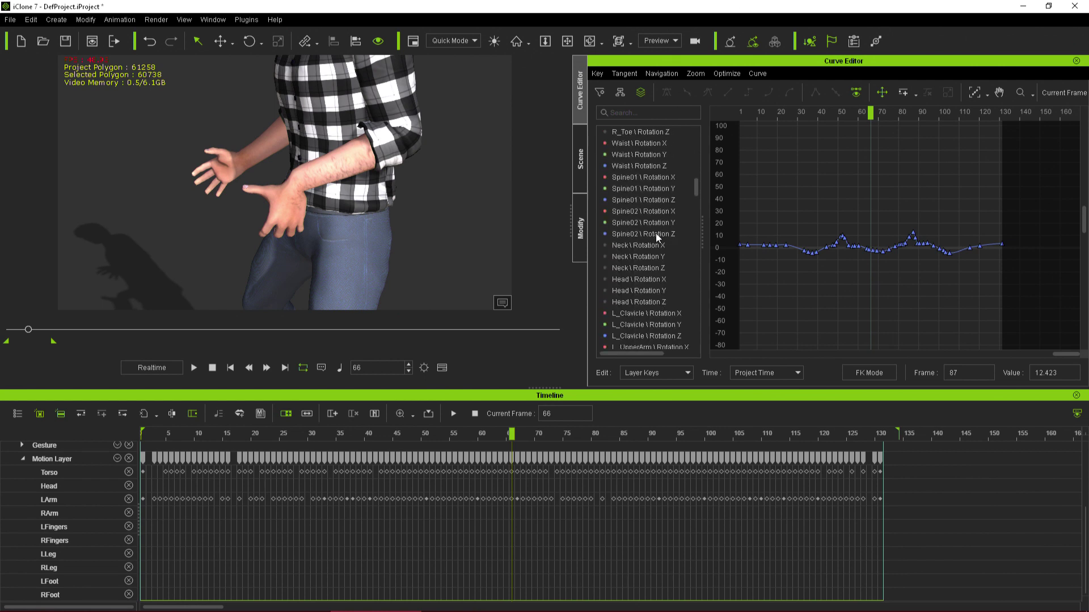
scroll(656, 234, "down", 5)
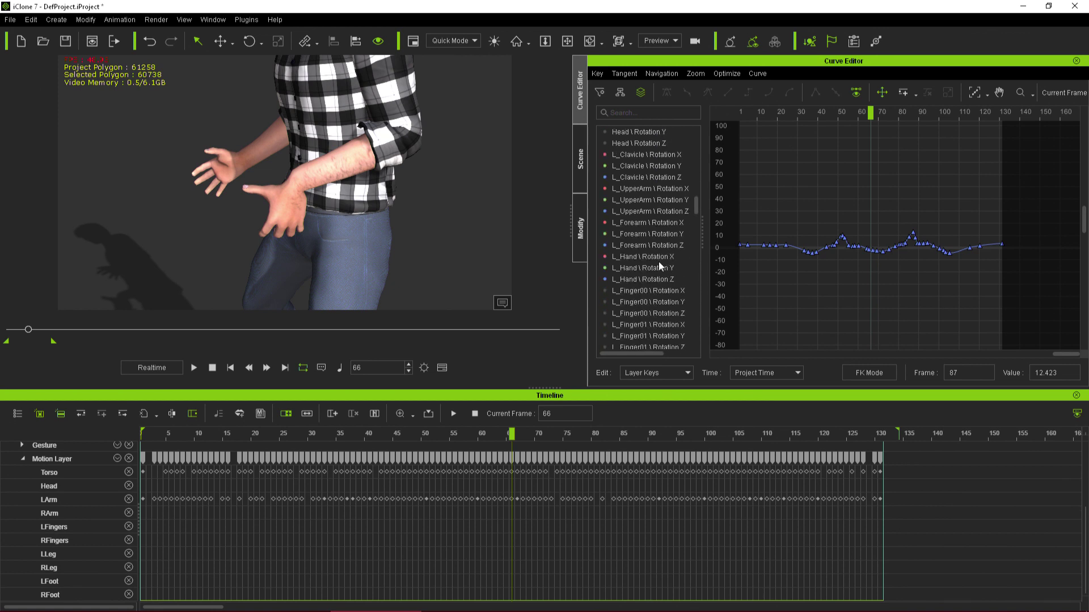
left_click(659, 258)
left_click(660, 278)
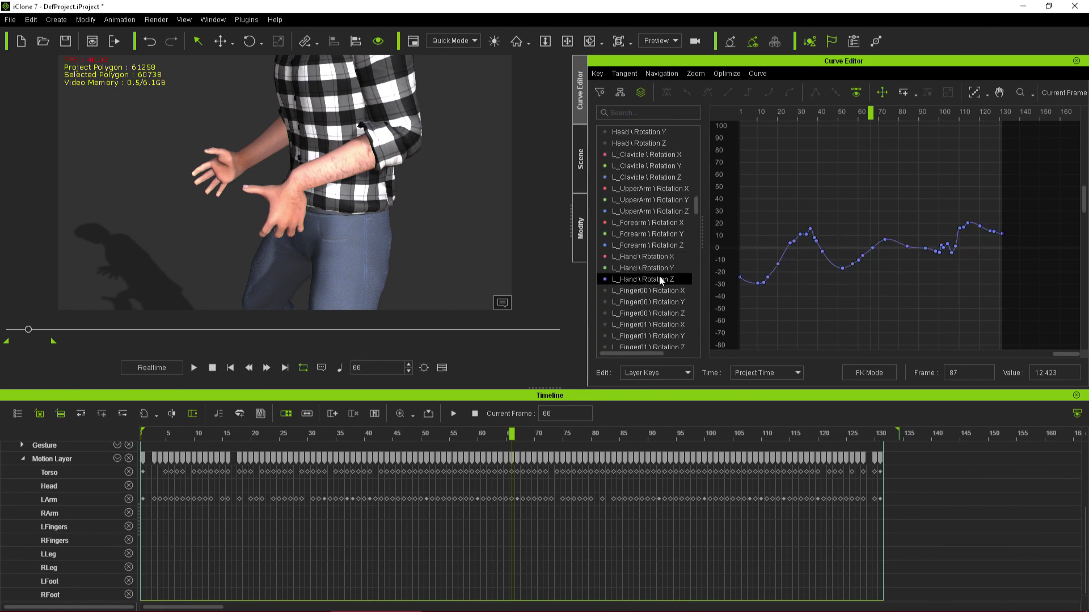
key("f")
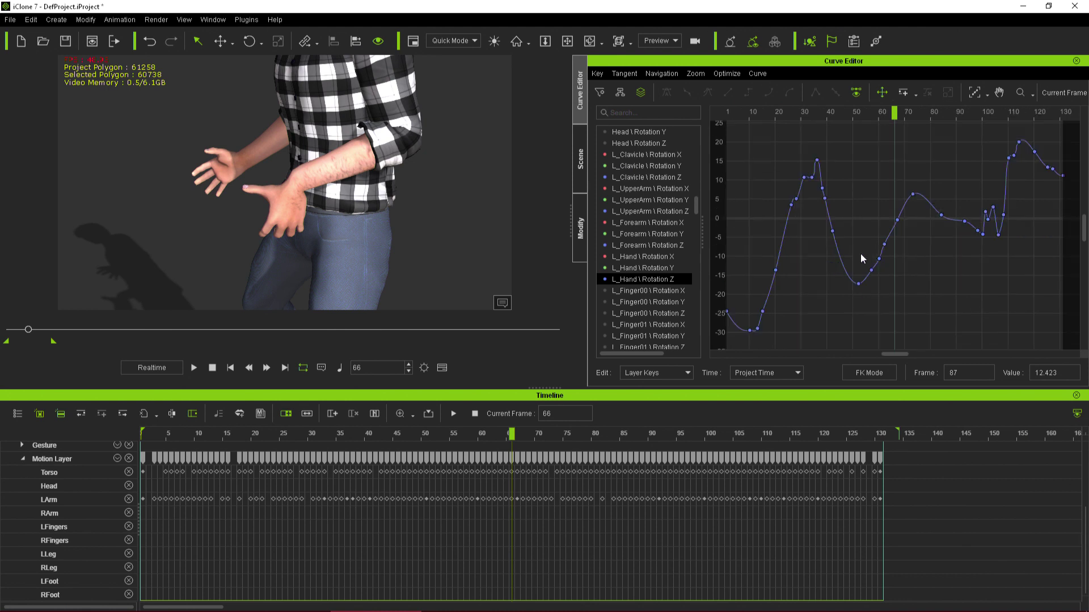
left_click(650, 268)
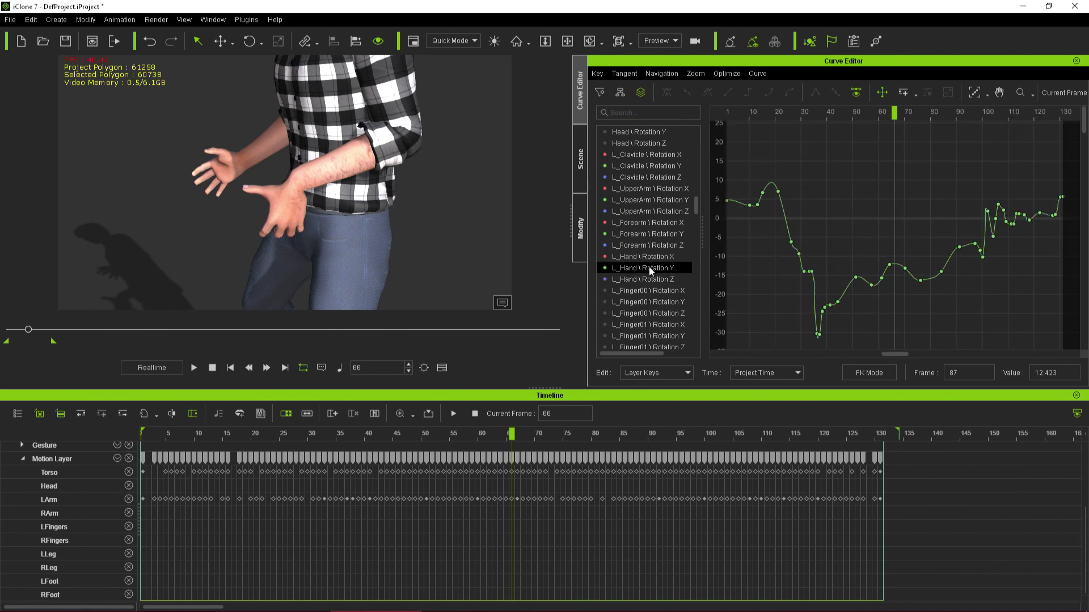
- Display the L_Hand Rotation X curve up close around its middle keys and move the playhead to frame 63
left_click(656, 256)
key("f")
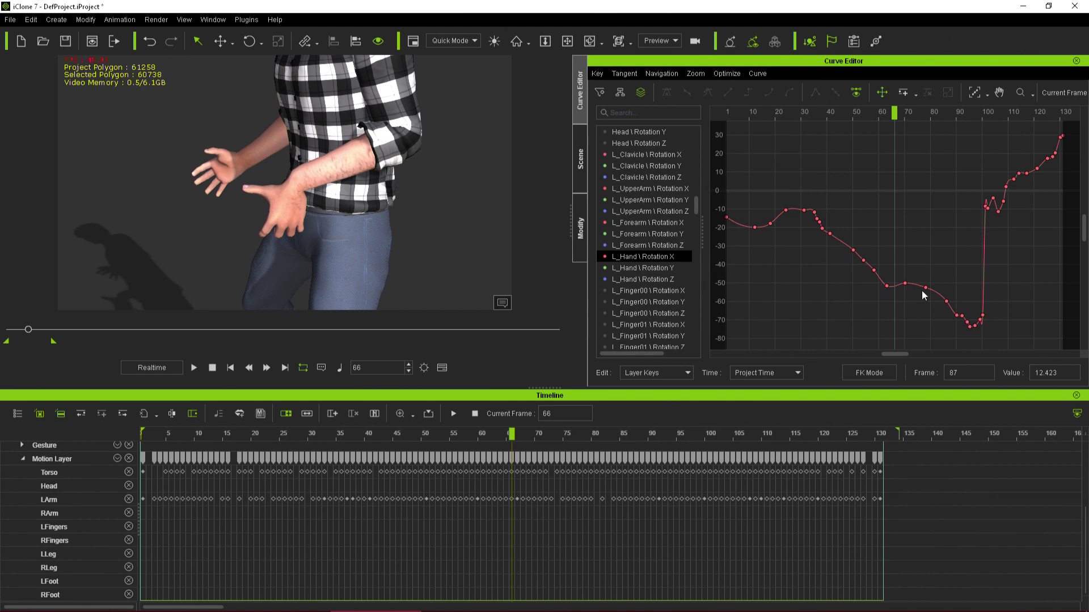
scroll(906, 279, "up", 4)
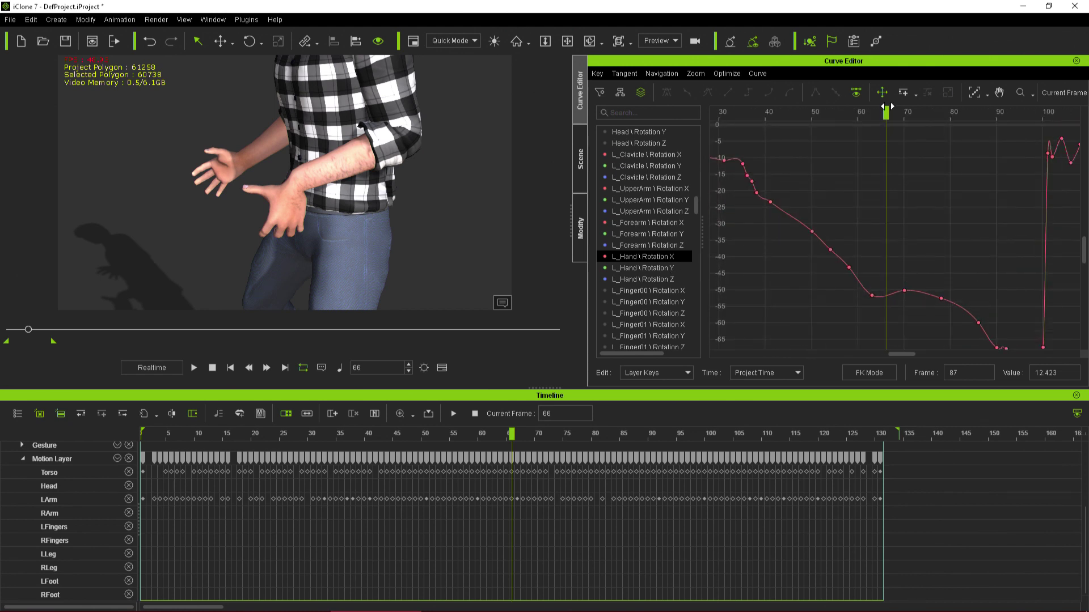
left_click_drag(883, 106, 868, 105)
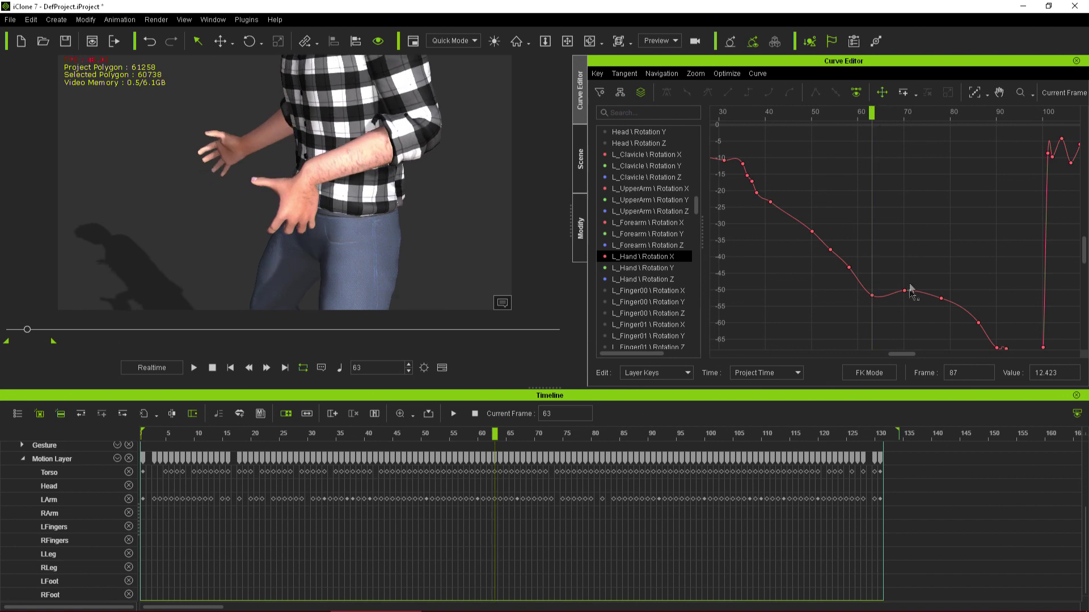
- Optimize the L_Hand Rotation X curve with the Optimize Selected threshold set to 0.2
scroll(886, 280, "down", 8)
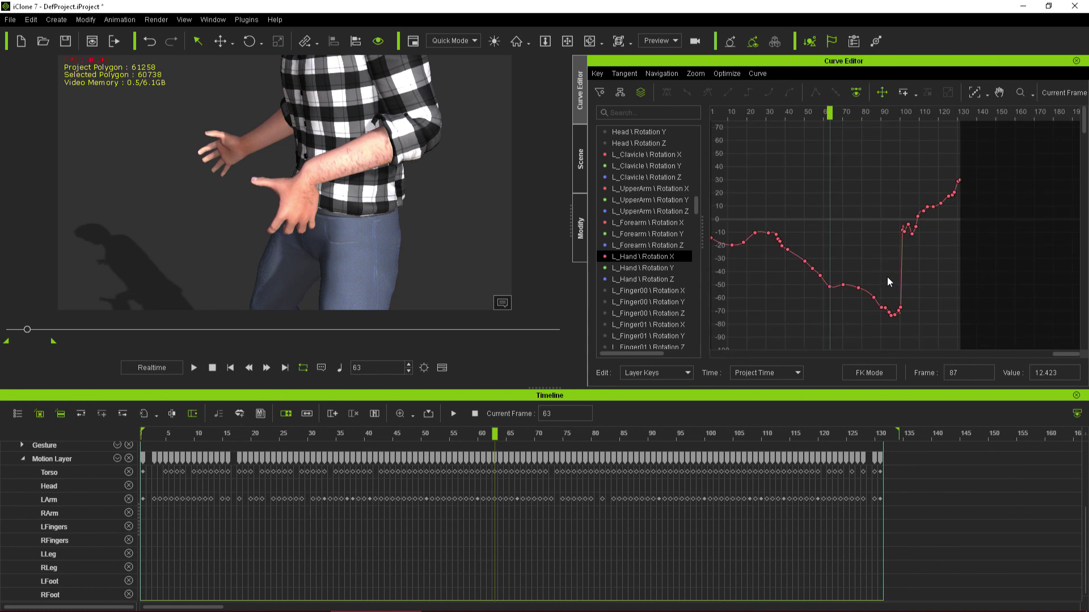
middle_click_drag(865, 271, 894, 274)
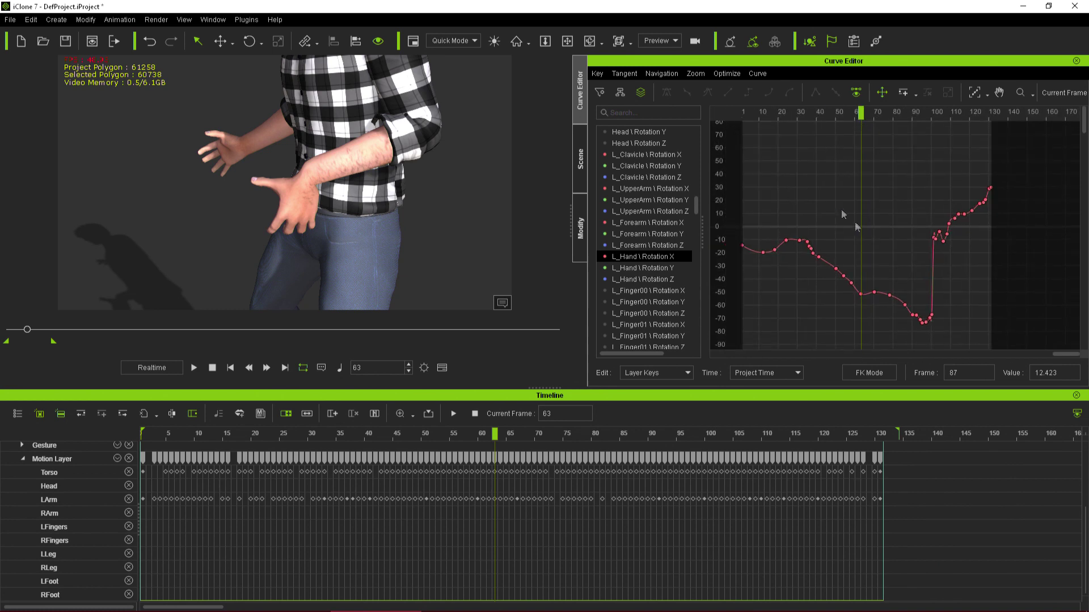
left_click(726, 73)
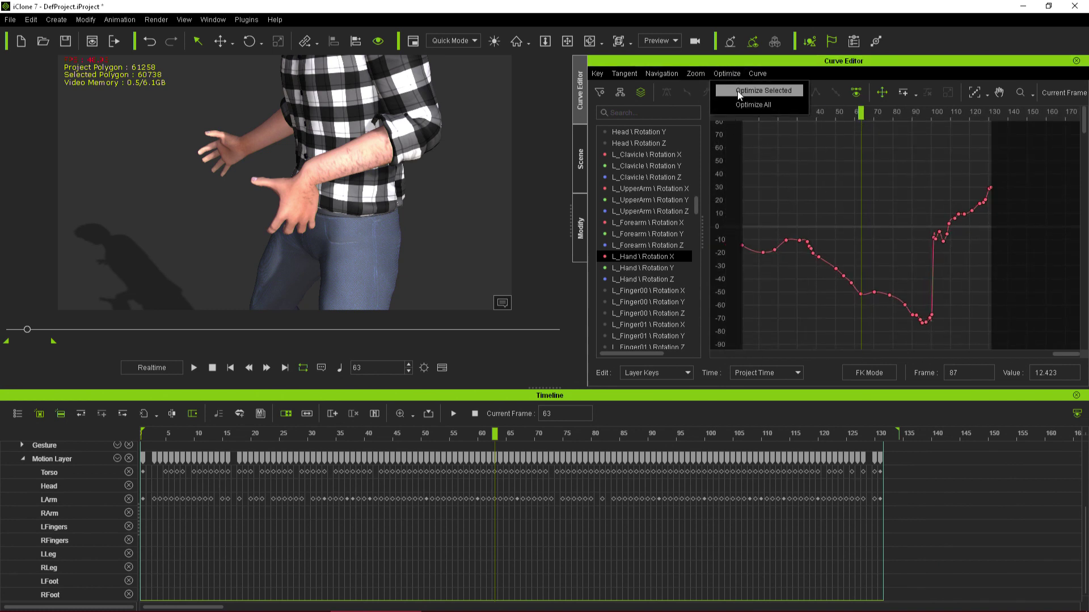
left_click(737, 90)
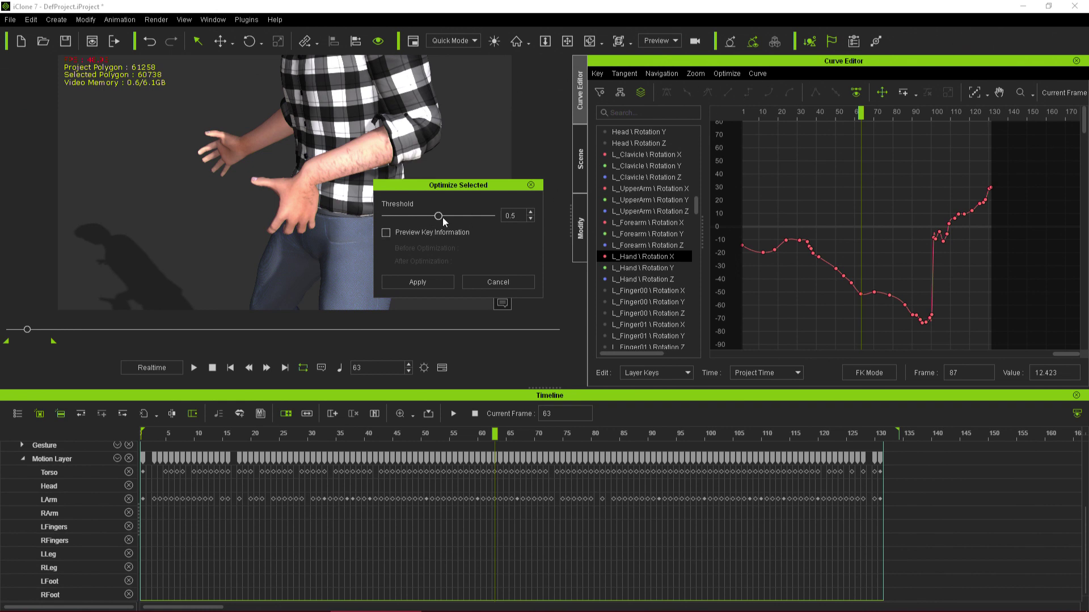
left_click_drag(434, 220, 404, 223)
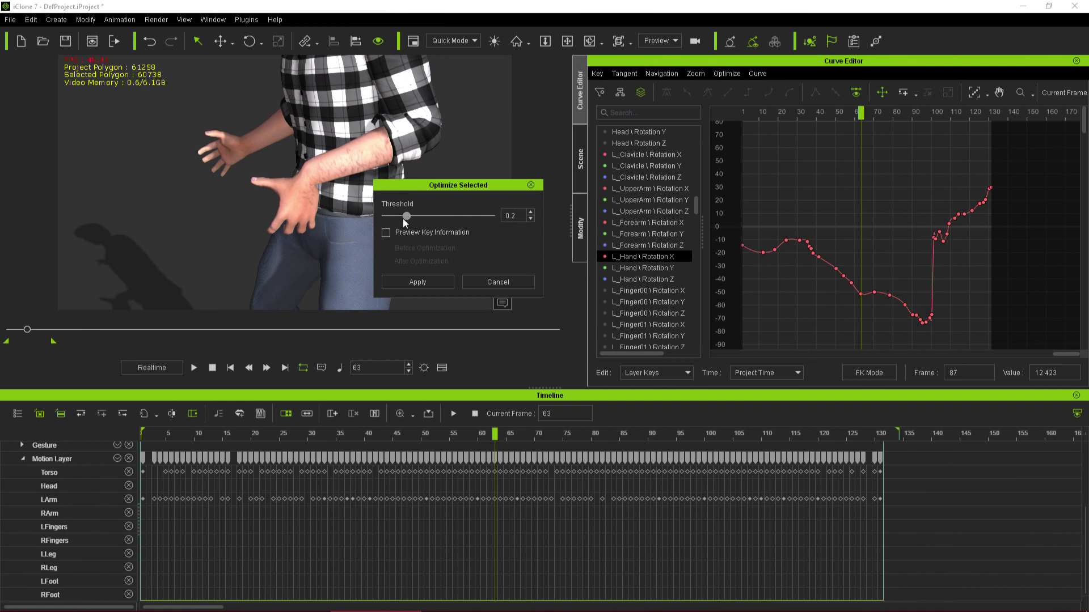
left_click(417, 282)
- Raise the L_Hand Rotation X key at frame 63 to a value of about -11
scroll(840, 281, "up", 3)
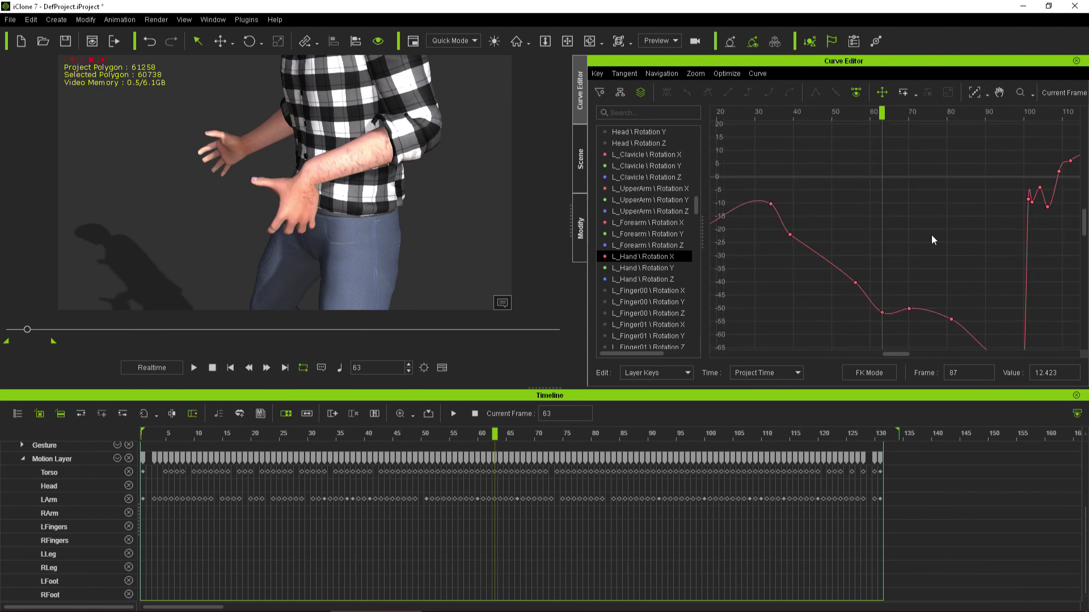
scroll(933, 239, "up", 3)
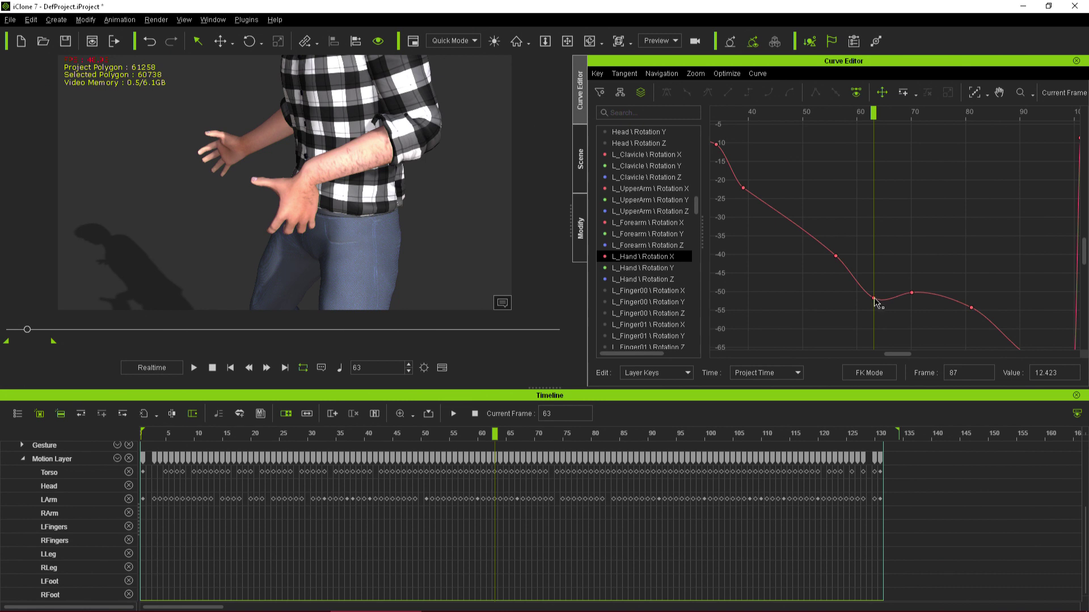
left_click_drag(874, 300, 883, 149)
scroll(911, 172, "down", 4)
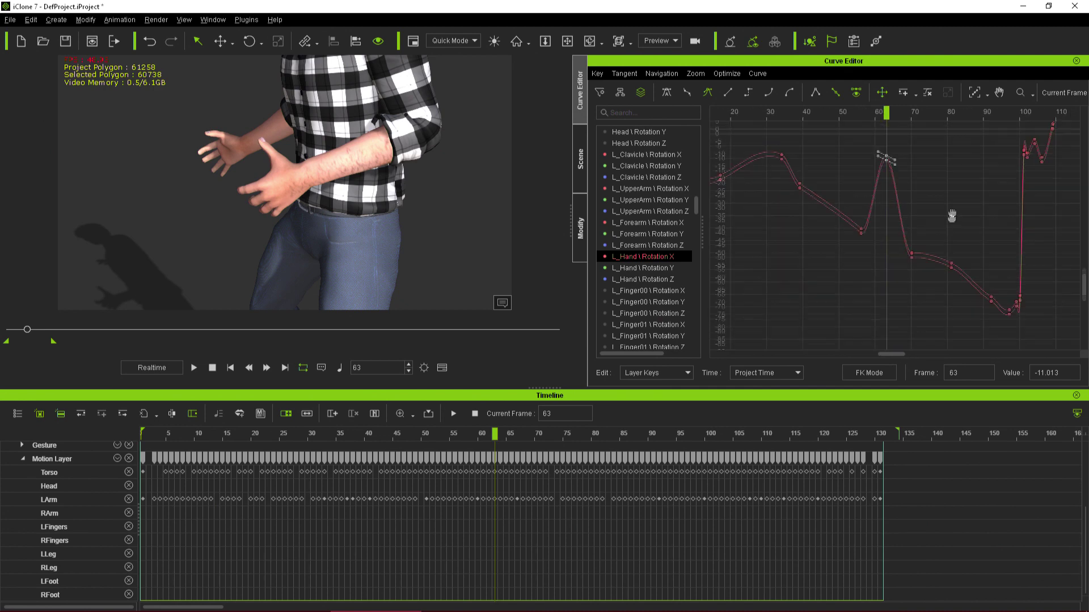
scroll(951, 258, "down", 3)
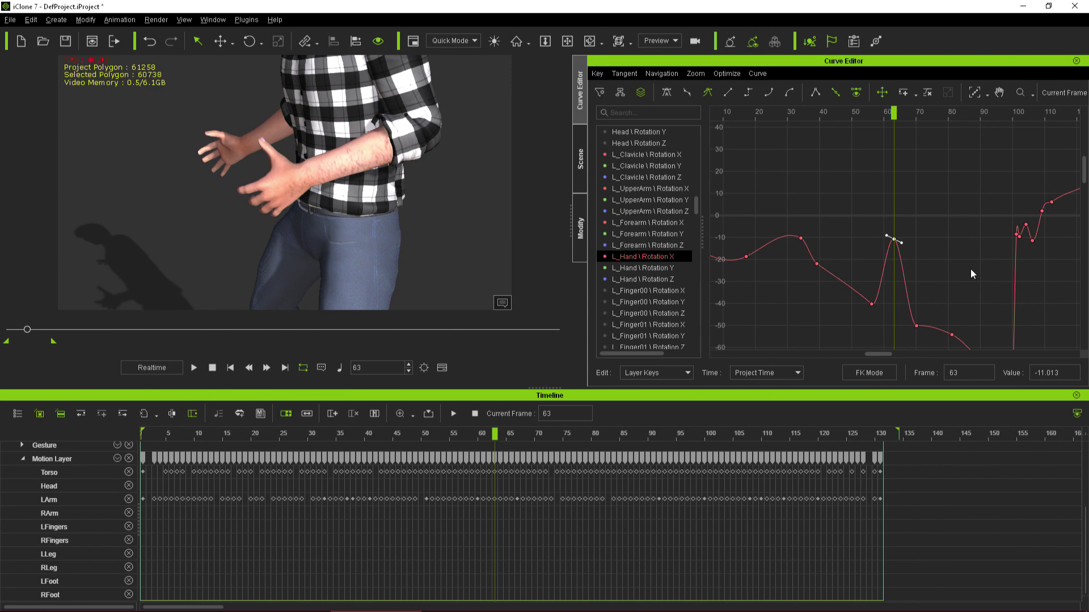
- Scrub to frame 69 and delete the two low L_Hand Rotation X keys on either side of the frame 63 key
mouse_move(894, 113)
left_mouse_down()
mouse_move(822, 114)
mouse_move(951, 144)
mouse_move(1027, 145)
mouse_move(972, 142)
left_mouse_up()
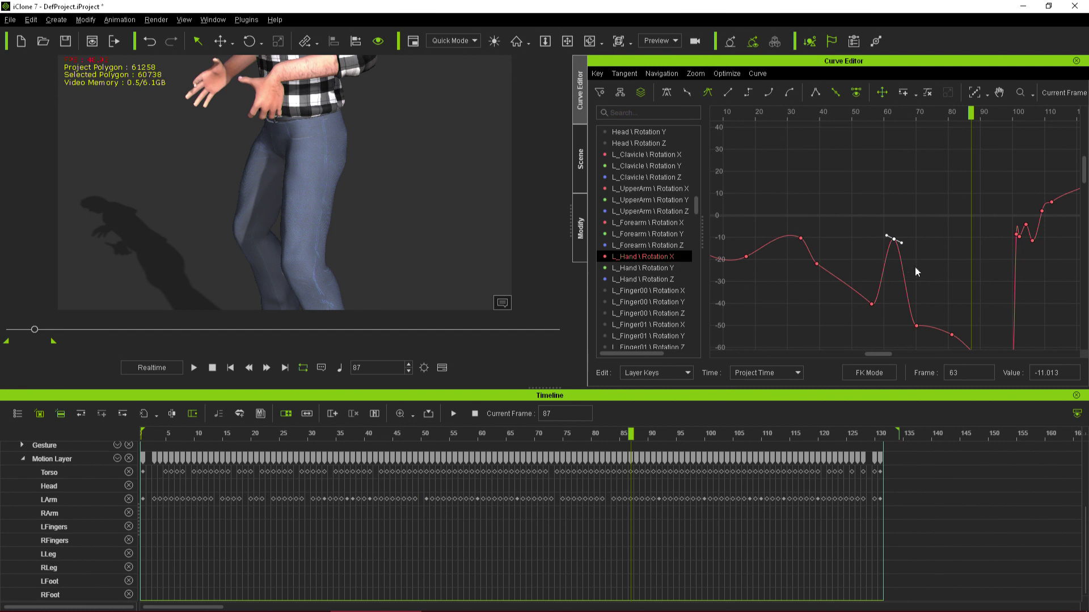
middle_click_drag(946, 272, 886, 242)
mouse_move(916, 114)
left_mouse_down()
mouse_move(852, 120)
mouse_move(867, 141)
left_mouse_up()
left_click_drag(859, 317, 794, 263)
key("Delete")
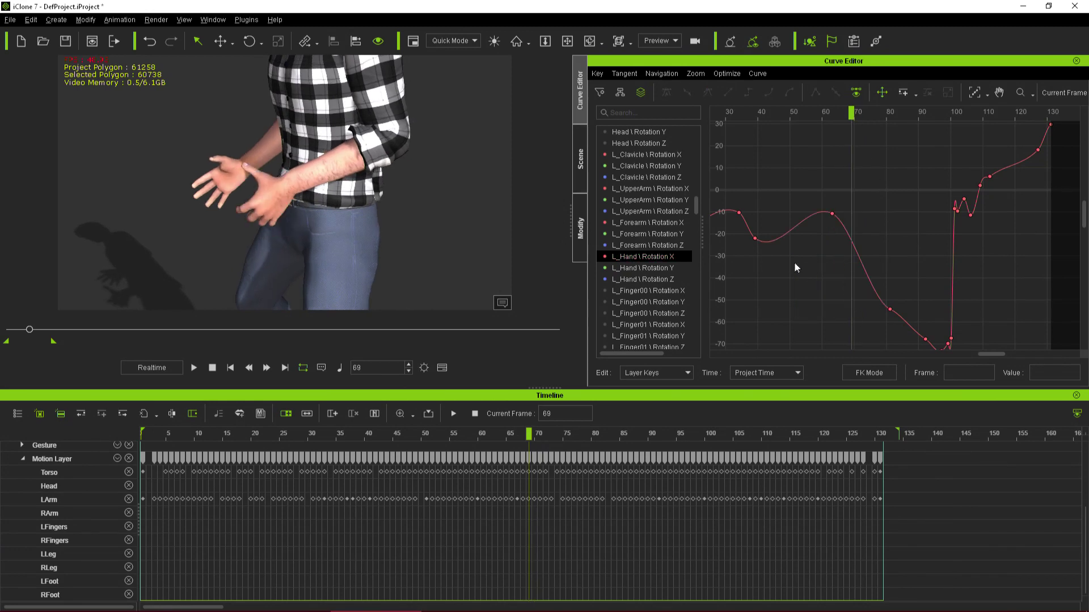
- Raise the L_Hand Rotation X key at frame 81 to about 0 and smooth the tangents of it and the two preceding keys
left_click_drag(882, 115, 891, 121)
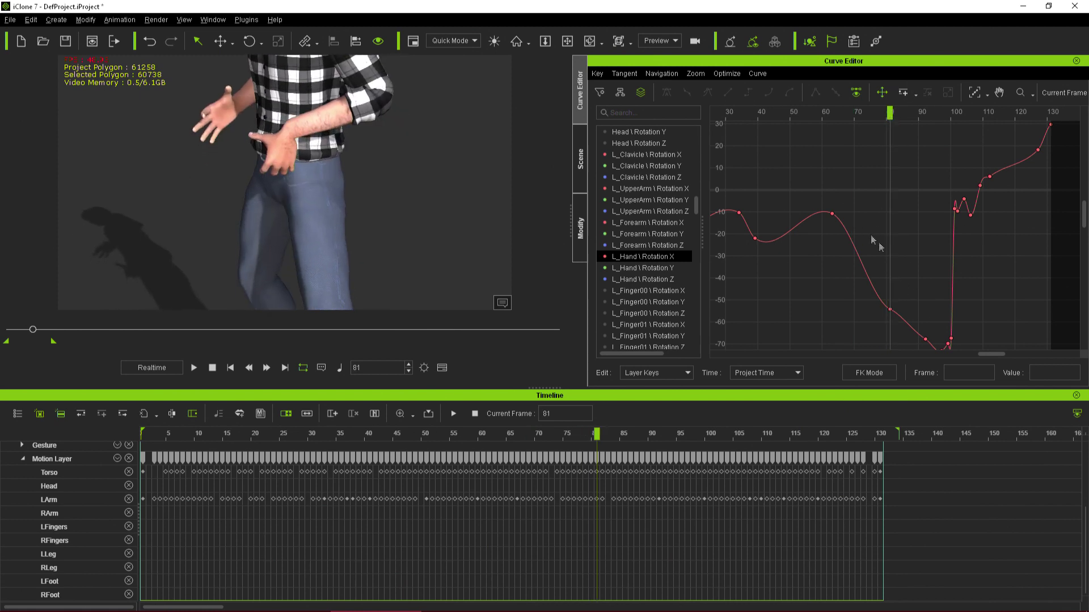
left_click(888, 310)
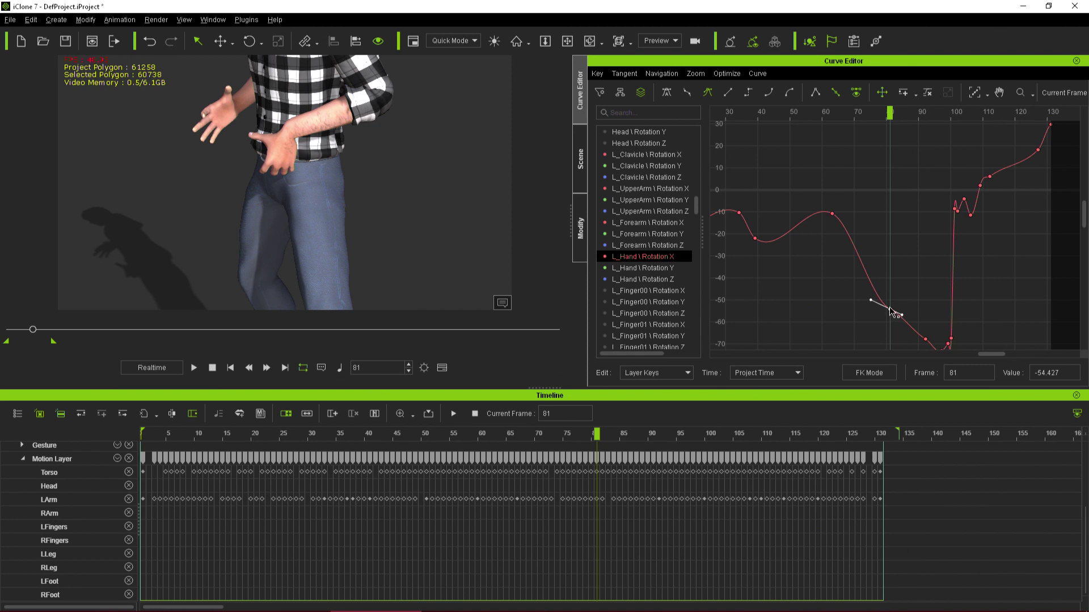
left_click_drag(892, 312, 739, 261)
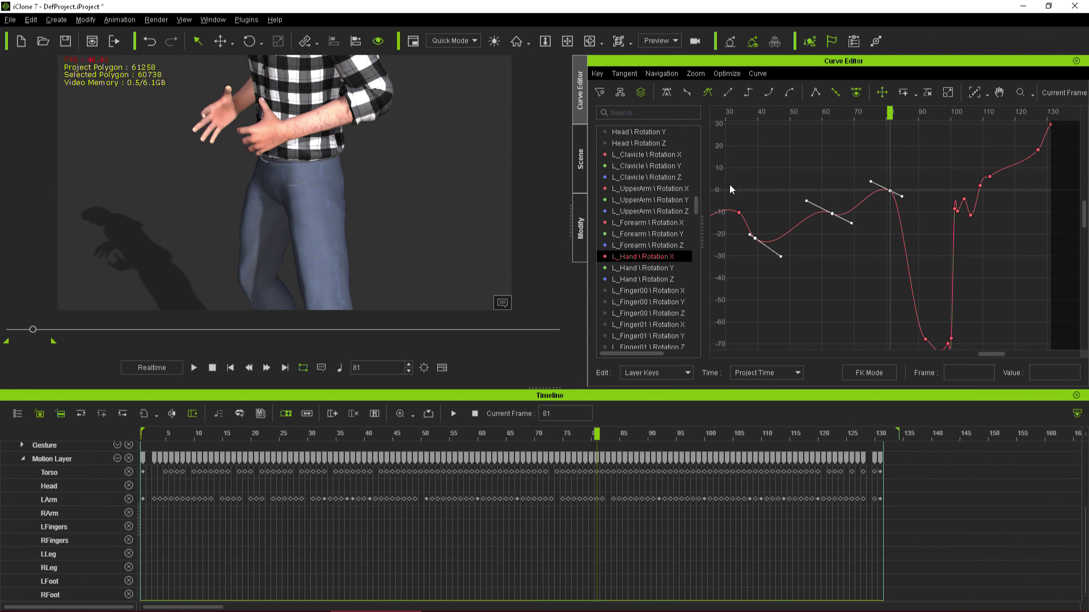
left_click(669, 94)
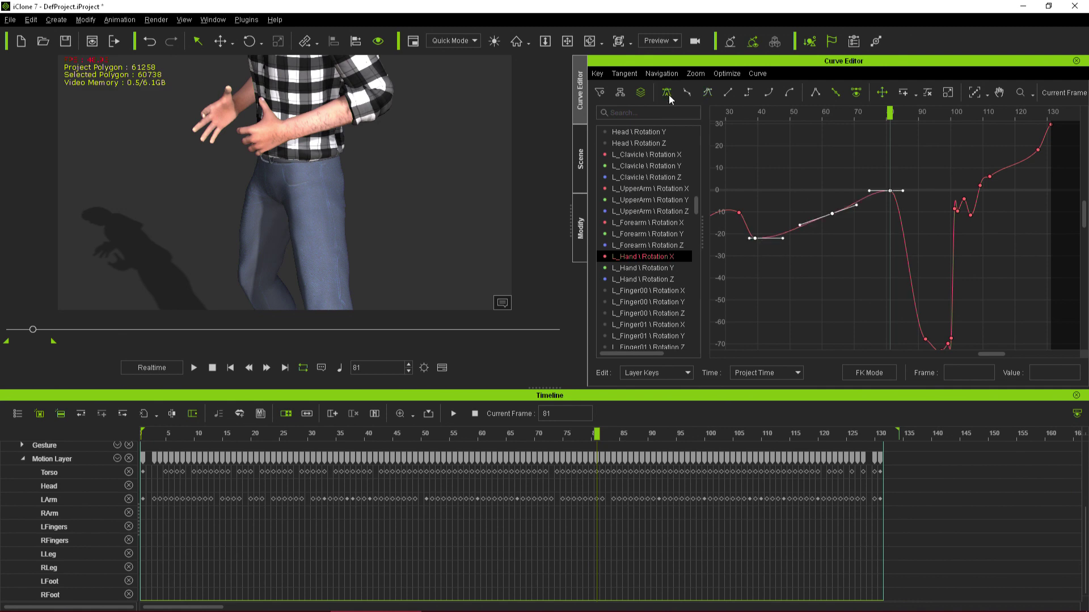
- Scrub ahead to frame 104 and set the low L_Hand Rotation X keys between about frames 92 and 100 to a value of 0
mouse_move(889, 111)
left_mouse_down()
mouse_move(743, 110)
mouse_move(930, 151)
mouse_move(972, 148)
mouse_move(879, 141)
mouse_move(947, 153)
mouse_move(937, 155)
left_mouse_up()
middle_click_drag(968, 170, 911, 149)
left_click_drag(882, 114, 910, 122)
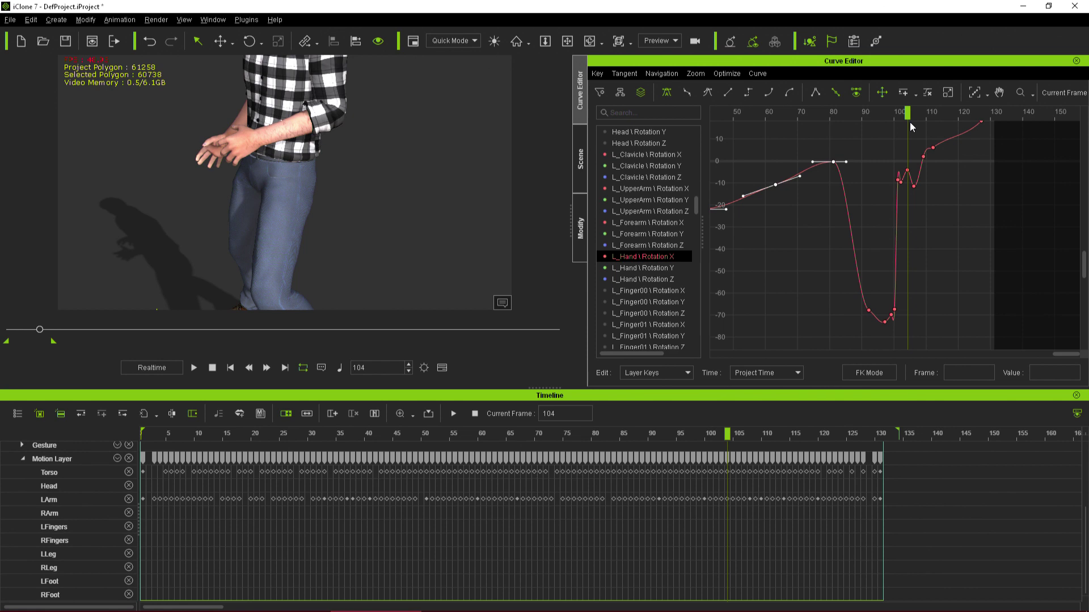
left_click(824, 188)
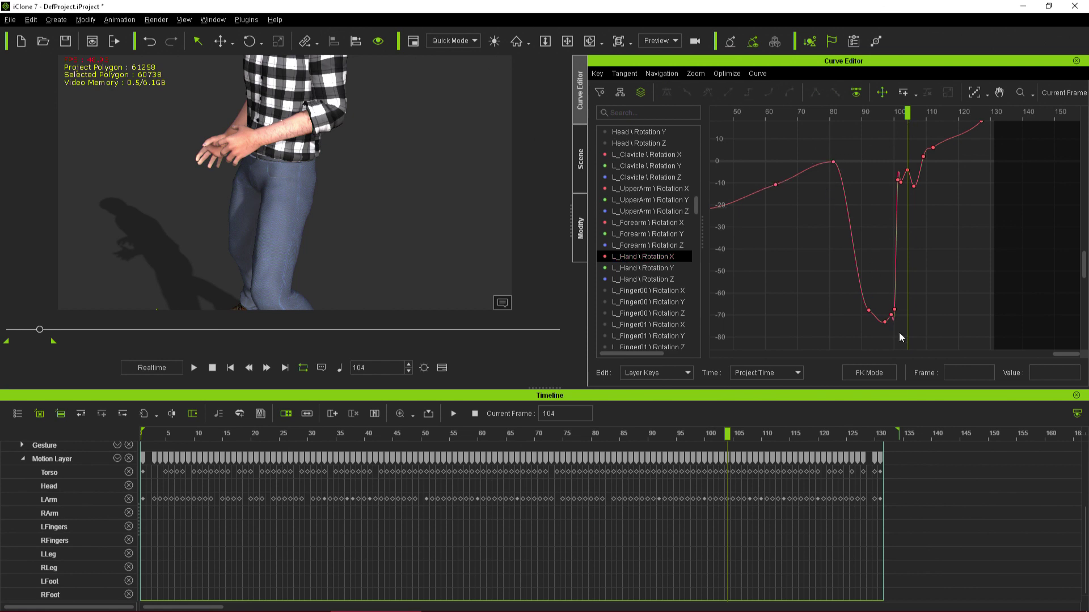
left_click_drag(899, 334, 843, 183)
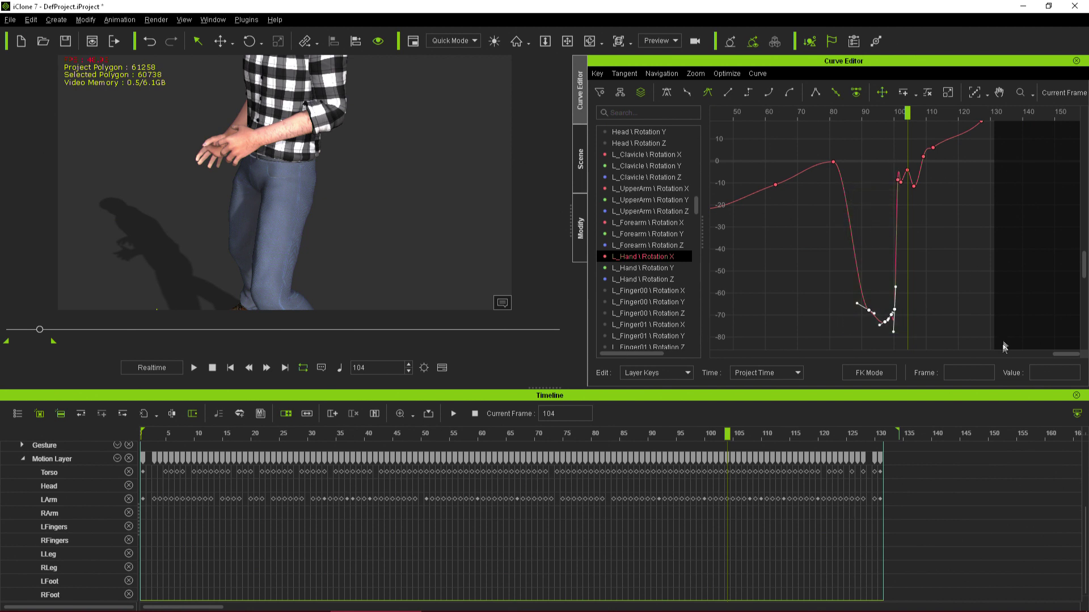
left_click(1037, 372)
type("0")
key("Return")
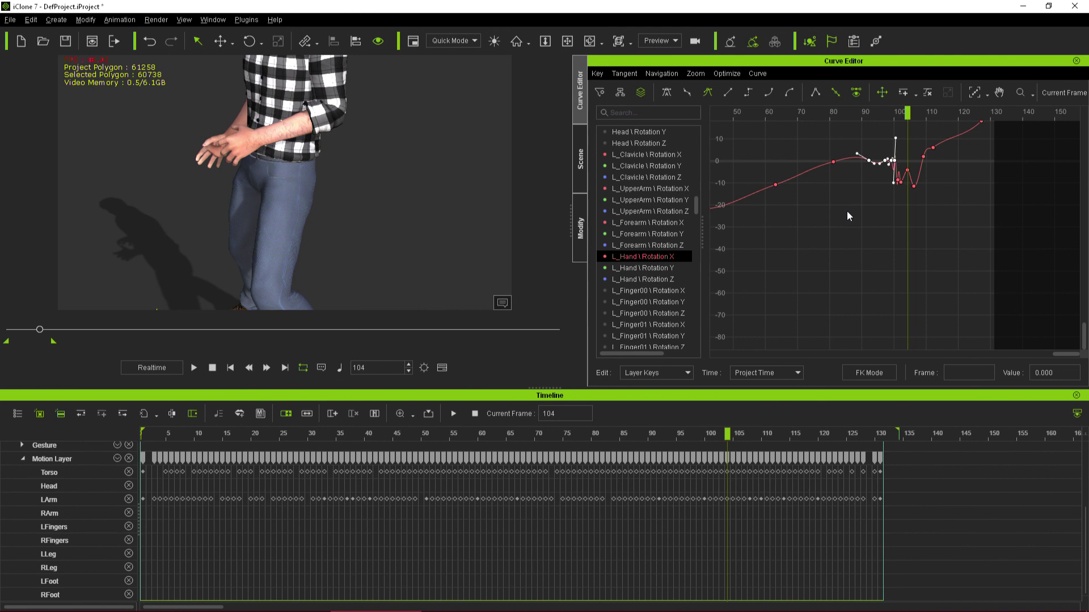
- Scrub back to about frame 20 and forward to frame 130 to examine the left hand's motion against its edited Rotation X curve
middle_click_drag(846, 211, 884, 273)
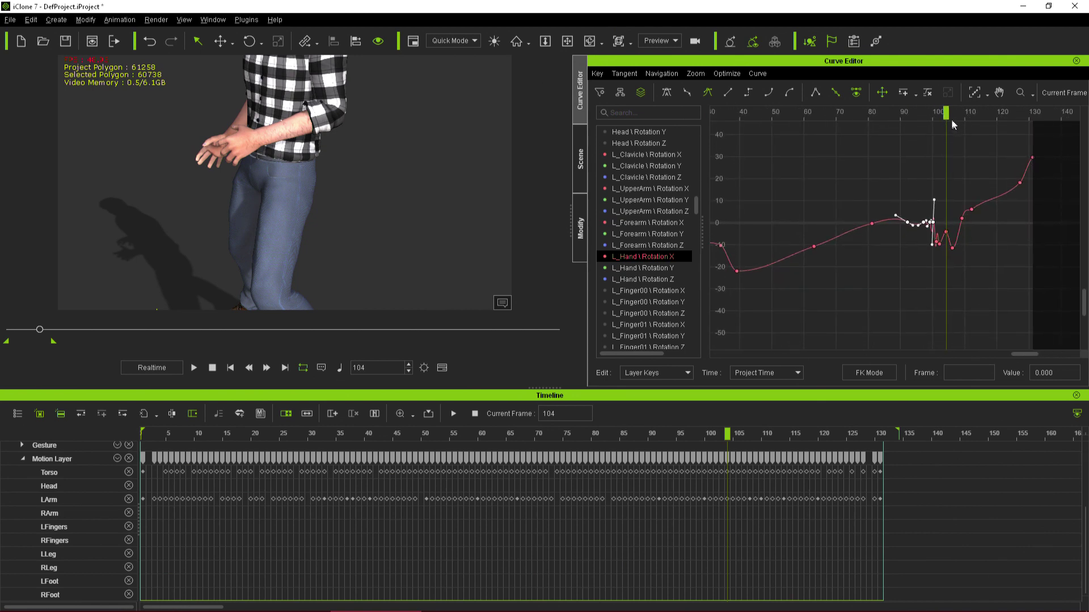
mouse_move(946, 112)
left_mouse_down()
mouse_move(833, 112)
mouse_move(875, 113)
mouse_move(891, 135)
mouse_move(903, 132)
left_mouse_up()
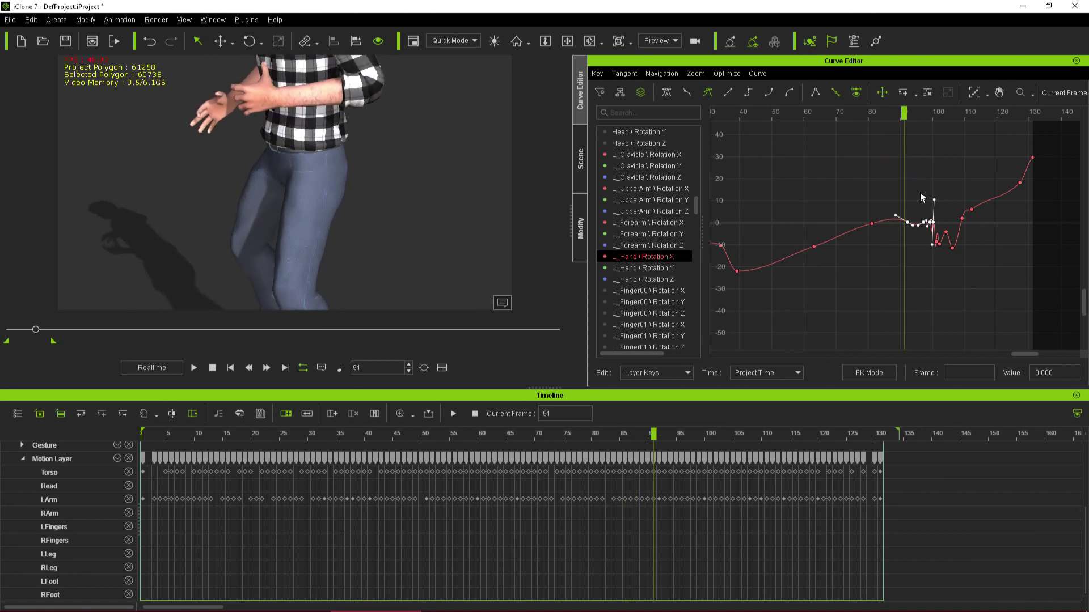
scroll(919, 196, "up", 2)
scroll(920, 202, "up", 4)
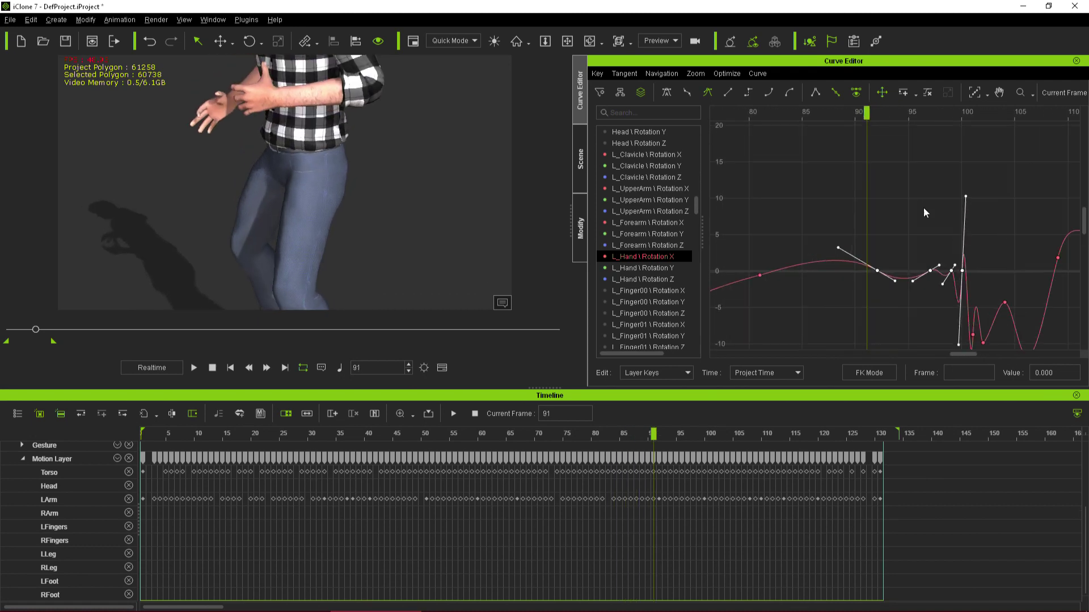
scroll(921, 204, "down", 5)
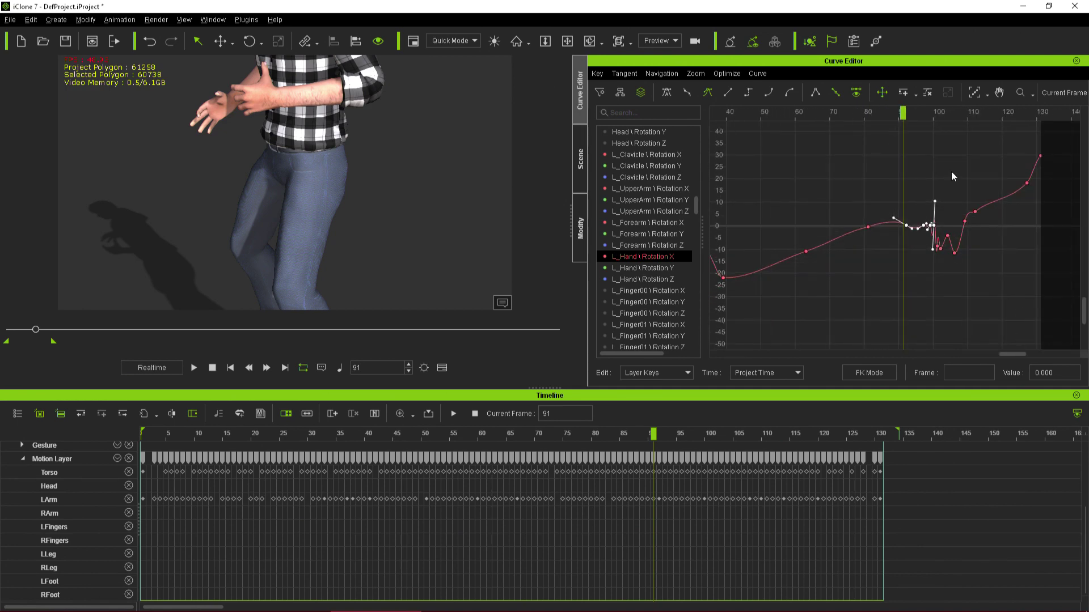
left_click_drag(907, 136, 806, 165)
scroll(833, 175, "down", 2)
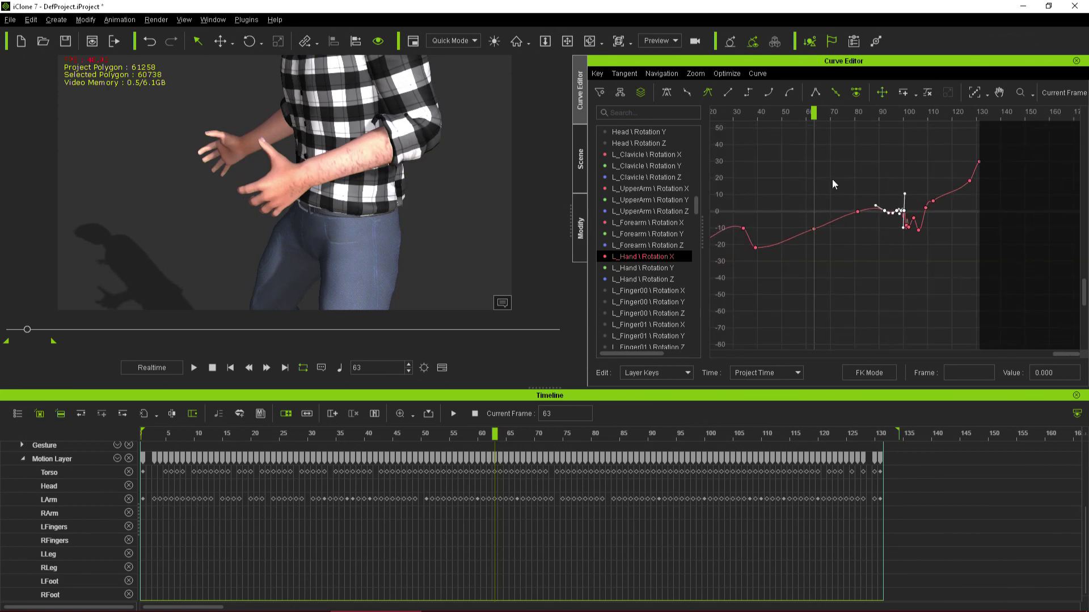
middle_click_drag(773, 186, 958, 213)
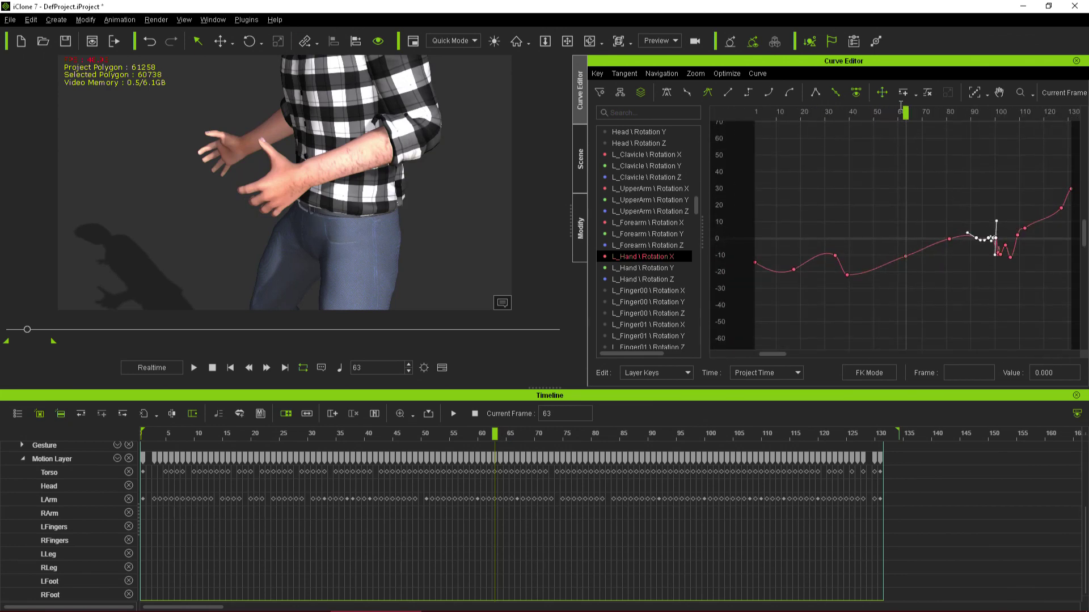
left_click_drag(904, 111, 800, 121)
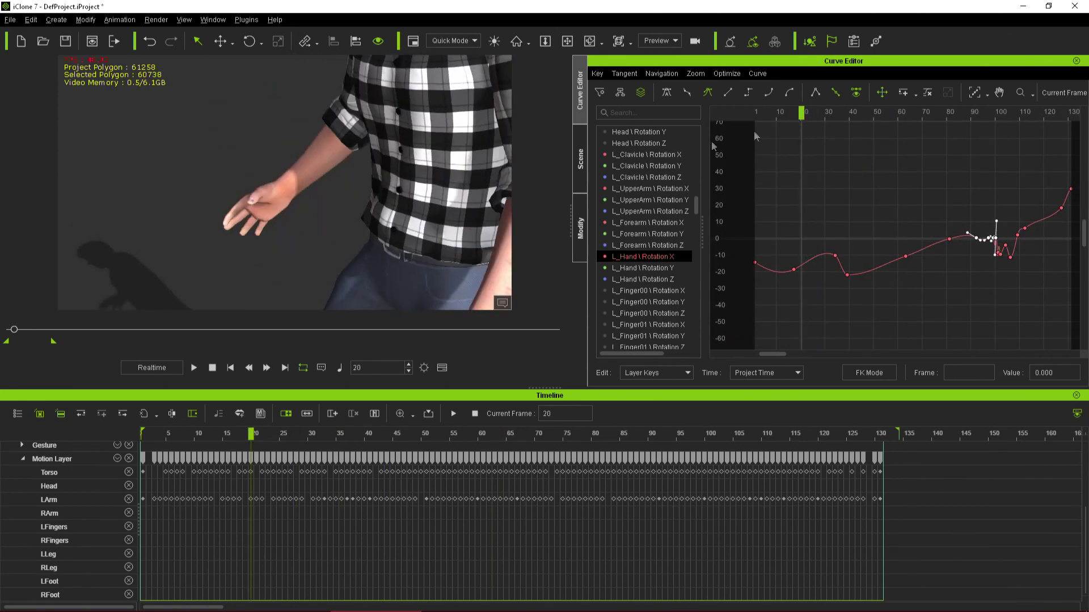
scroll(380, 198, "down", 3)
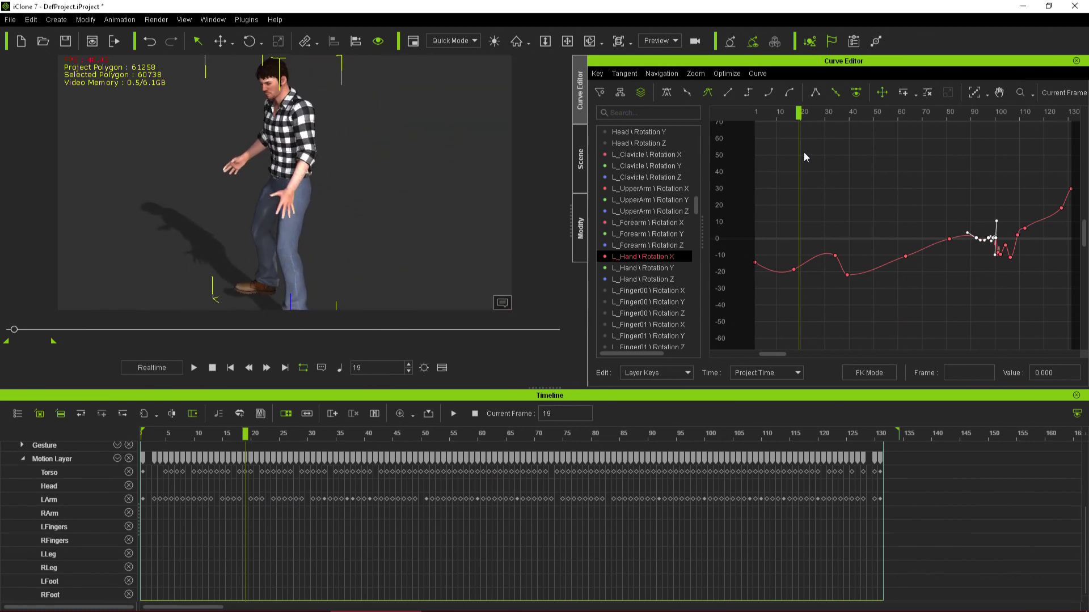
left_click_drag(798, 113, 1074, 185)
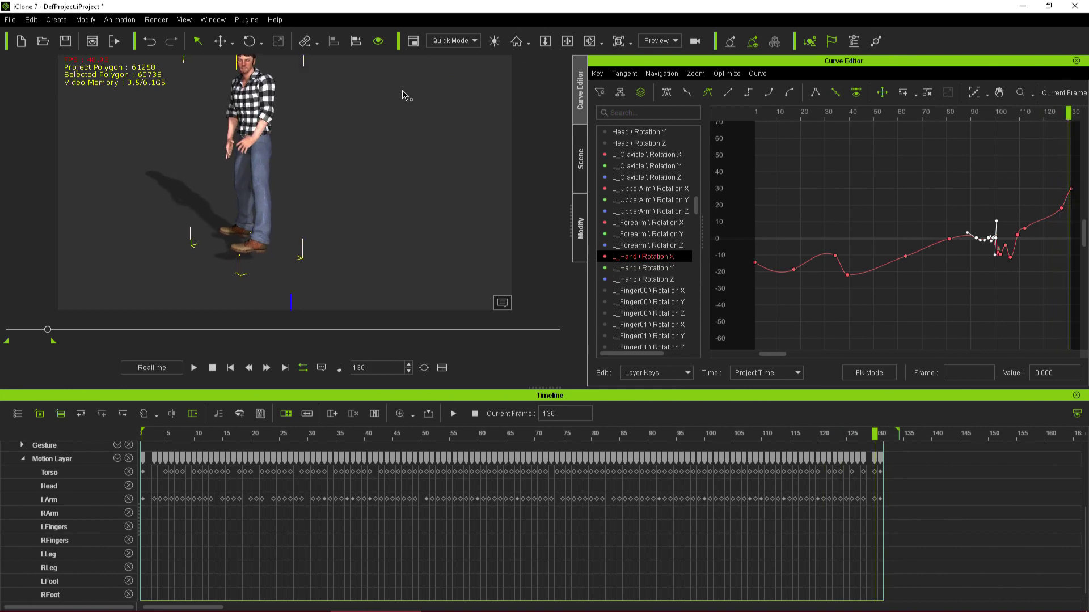
- Frame the left hand up close and lower the last L_Hand Rotation X key, at frame 131, to about 8.3
scroll(400, 90, "up", 4)
scroll(401, 91, "up", 5)
middle_click_drag(330, 109, 467, 236)
middle_click_drag(417, 193, 388, 261)
scroll(1045, 171, "up", 3)
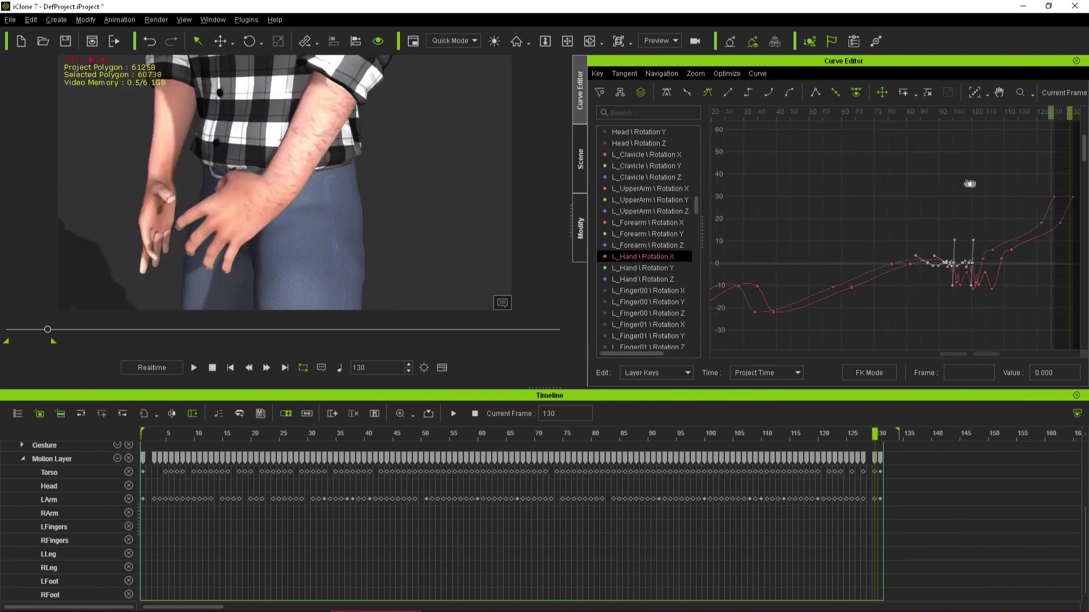
scroll(893, 193, "up", 2)
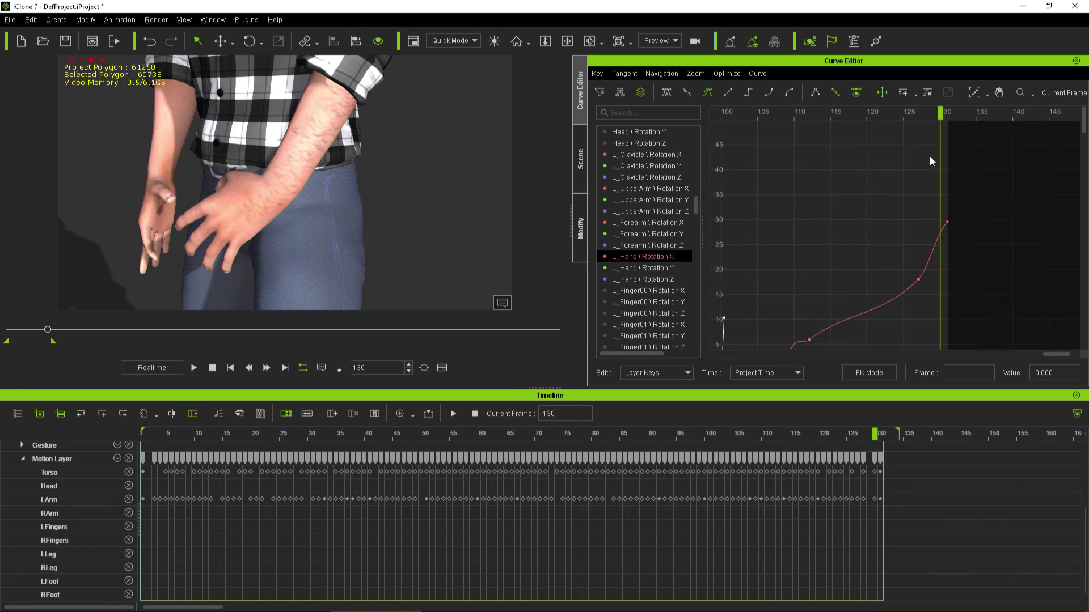
left_click_drag(941, 113, 948, 114)
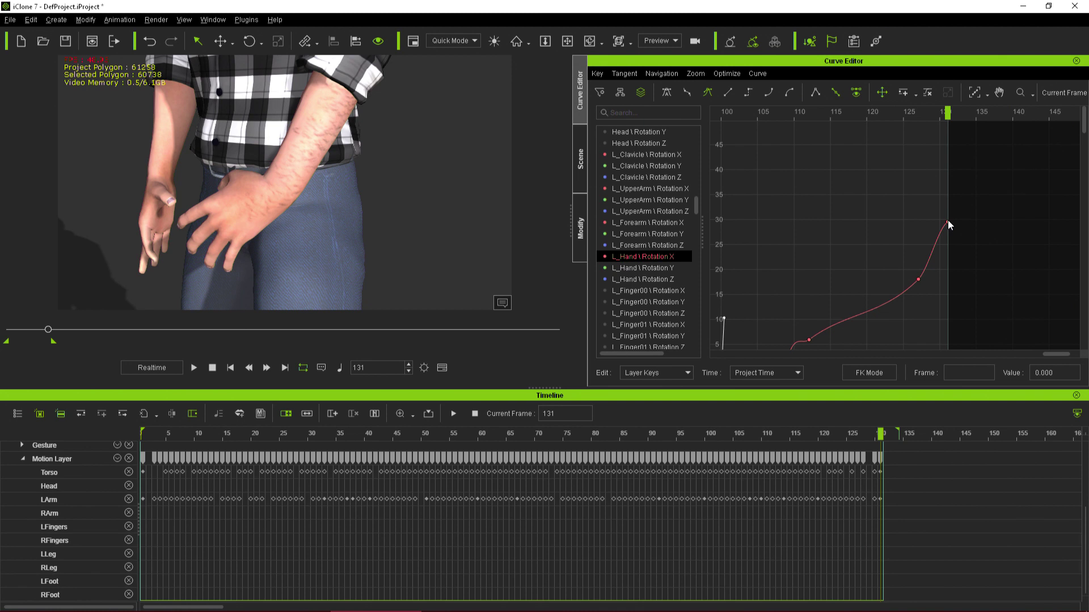
left_click_drag(948, 221, 955, 330)
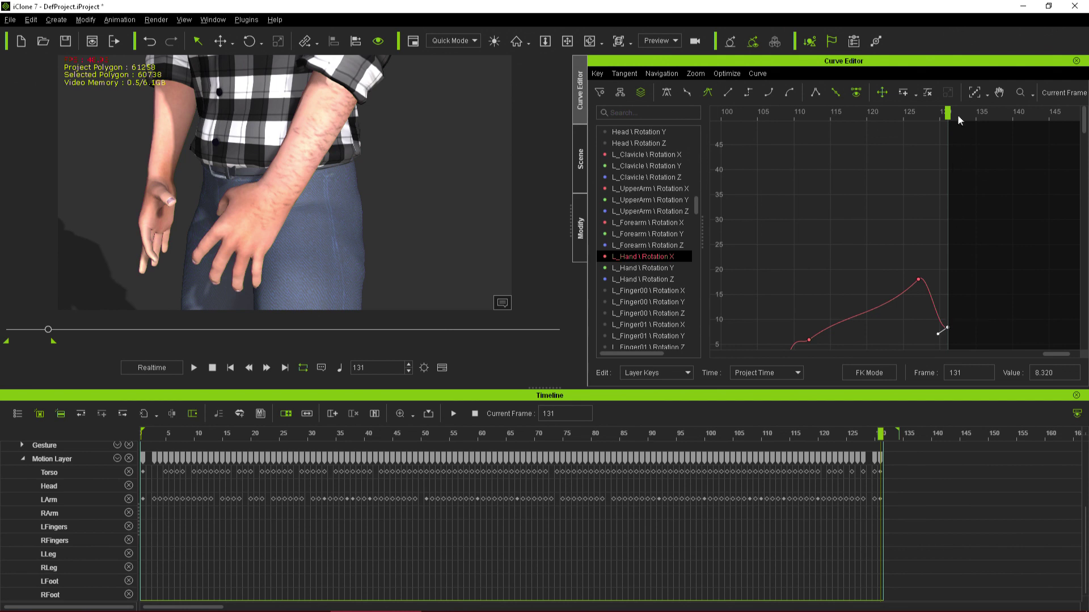
- Move the playhead to frame 127 and lower that frame's L_Hand Rotation X key to about 8.2
left_click_drag(948, 117, 924, 126)
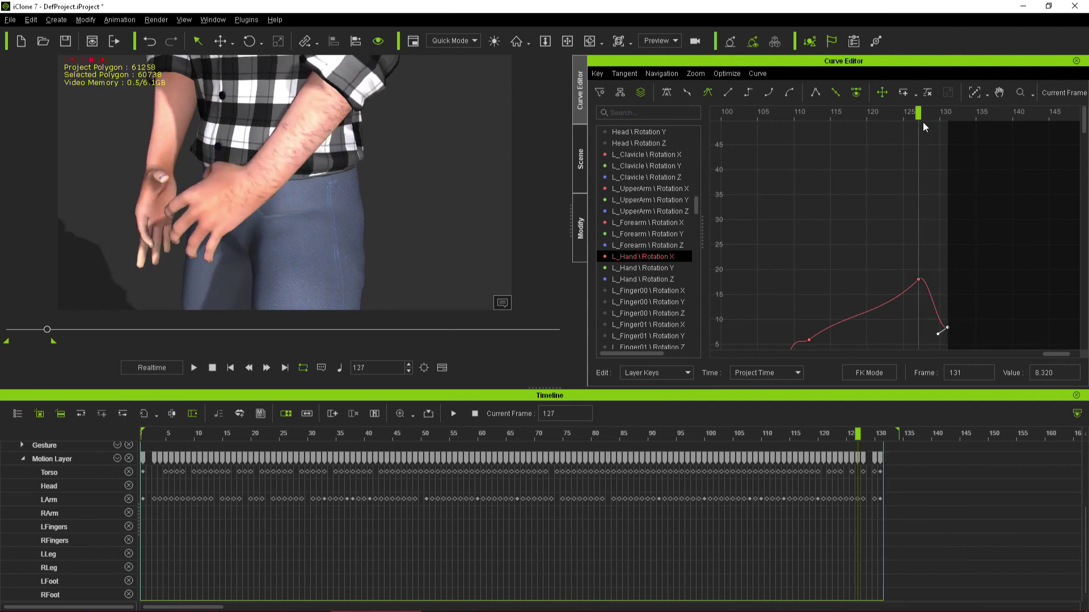
left_click(919, 279)
left_click_drag(919, 282, 930, 328)
scroll(888, 287, "down", 1)
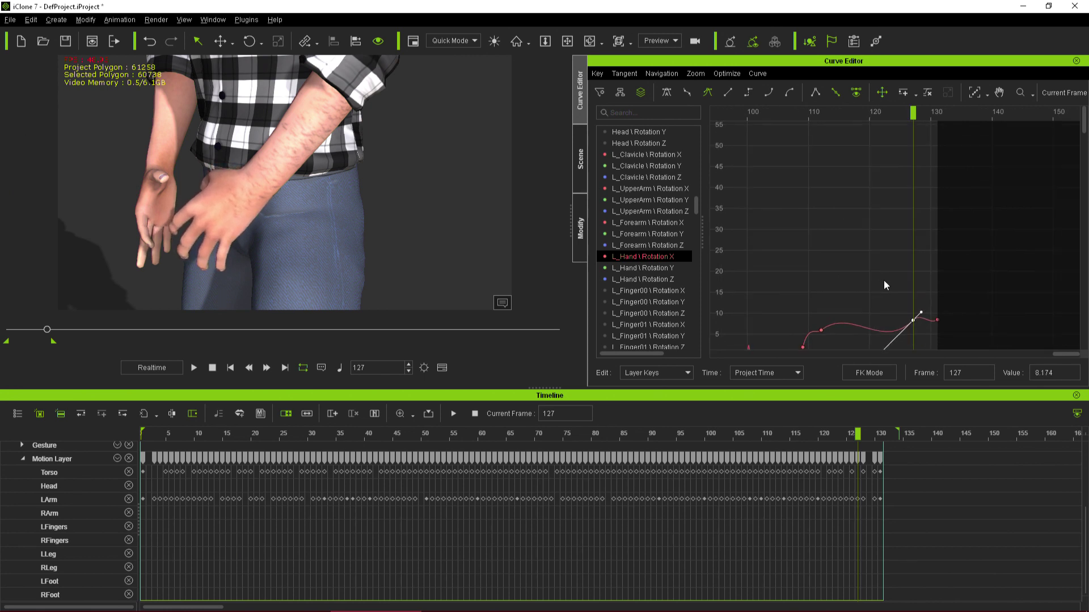
- Select the L_Hand Rotation X keys from about frame 109 to frame 131 and smooth their tangents automatically
middle_click_drag(866, 272, 851, 208)
left_click(937, 301)
left_click_drag(885, 285, 789, 241)
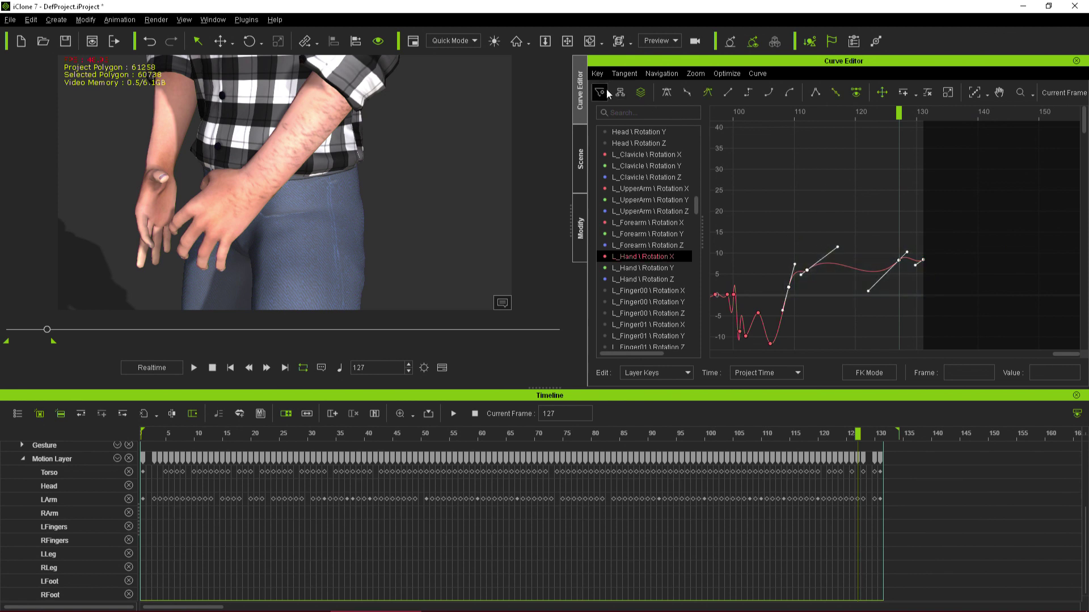
left_click(665, 94)
left_click(817, 204)
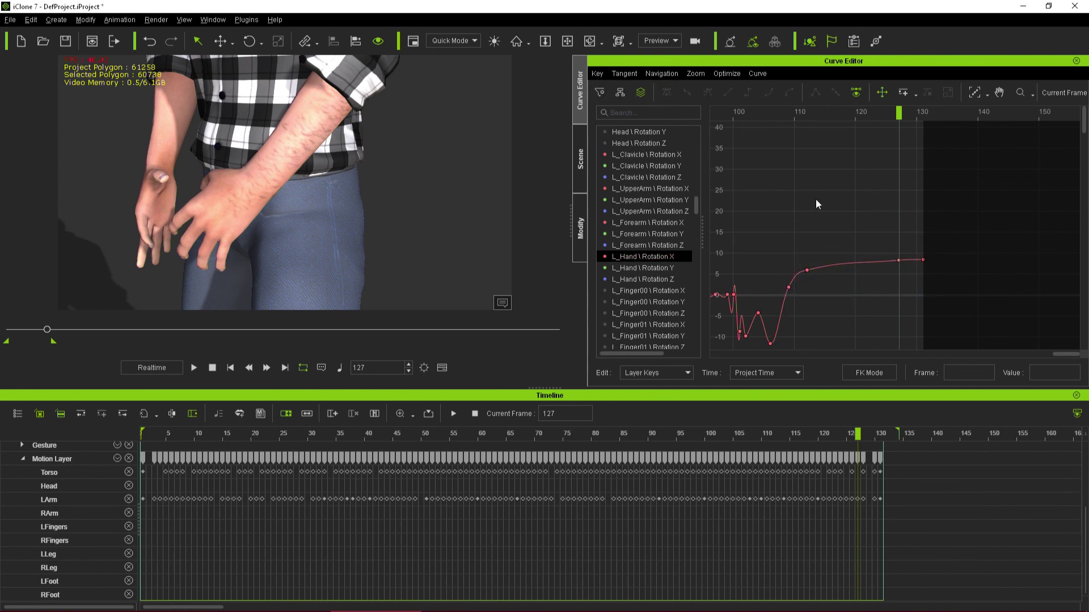
- Scrub back to frame 1, bring the whole character into view and play the clip through to review the edited motion
left_click_drag(875, 116, 825, 116)
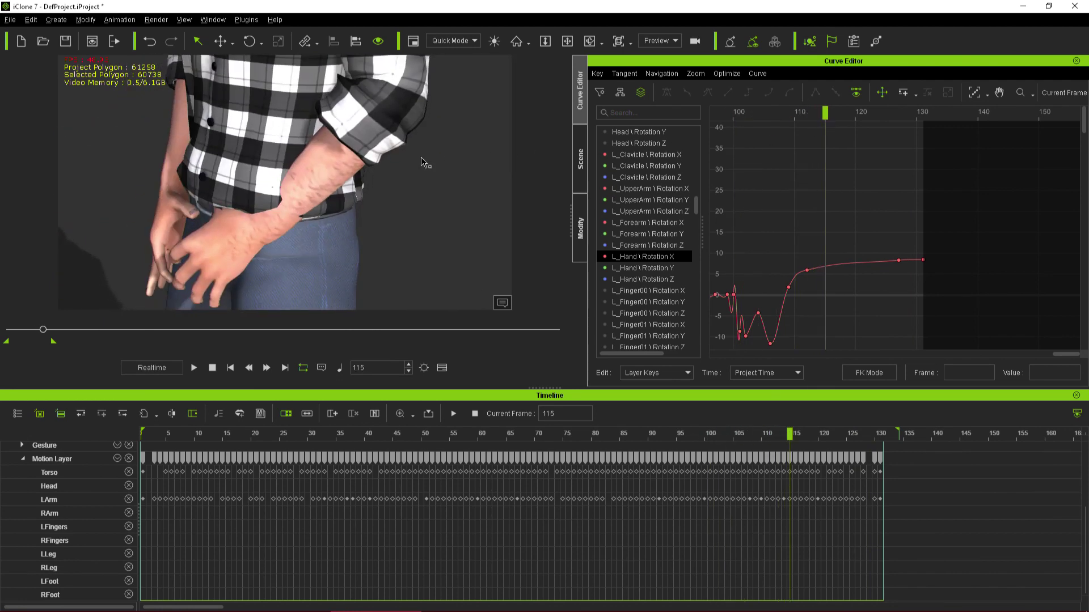
scroll(418, 155, "down", 5)
right_click_drag(418, 155, 389, 168)
left_click_drag(384, 437, 85, 404)
scroll(237, 206, "down", 3)
mouse_move(237, 206)
right_mouse_down()
mouse_move(224, 165)
mouse_move(227, 201)
right_mouse_up()
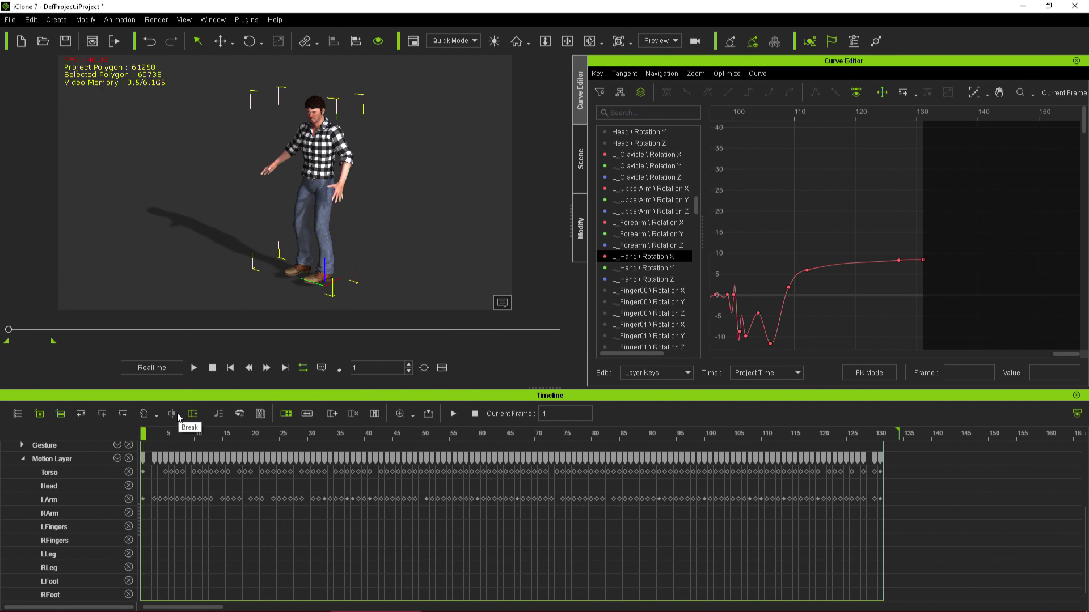
left_click(194, 368)
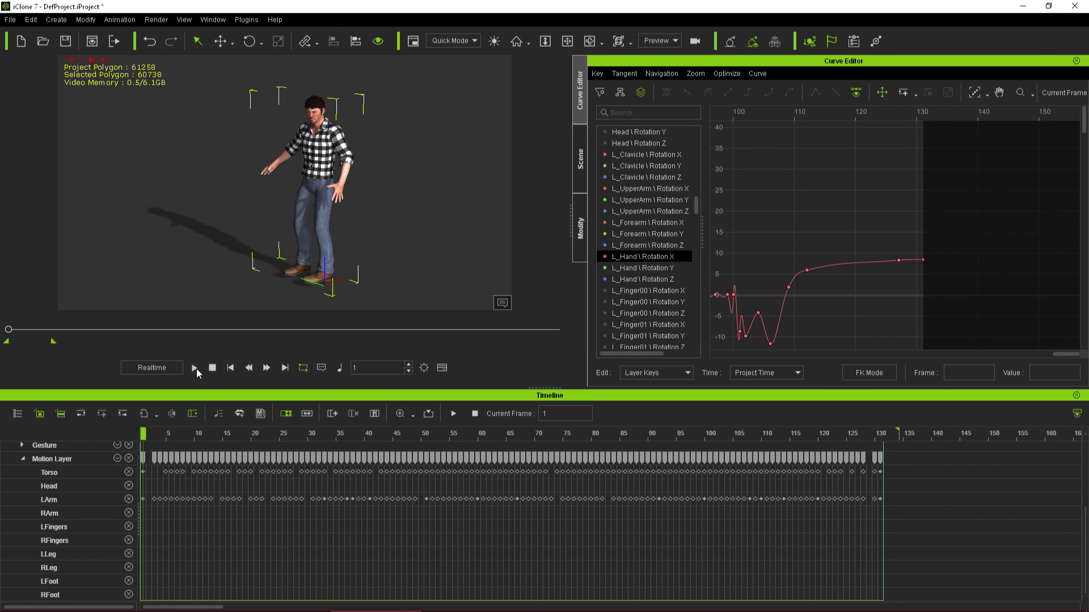
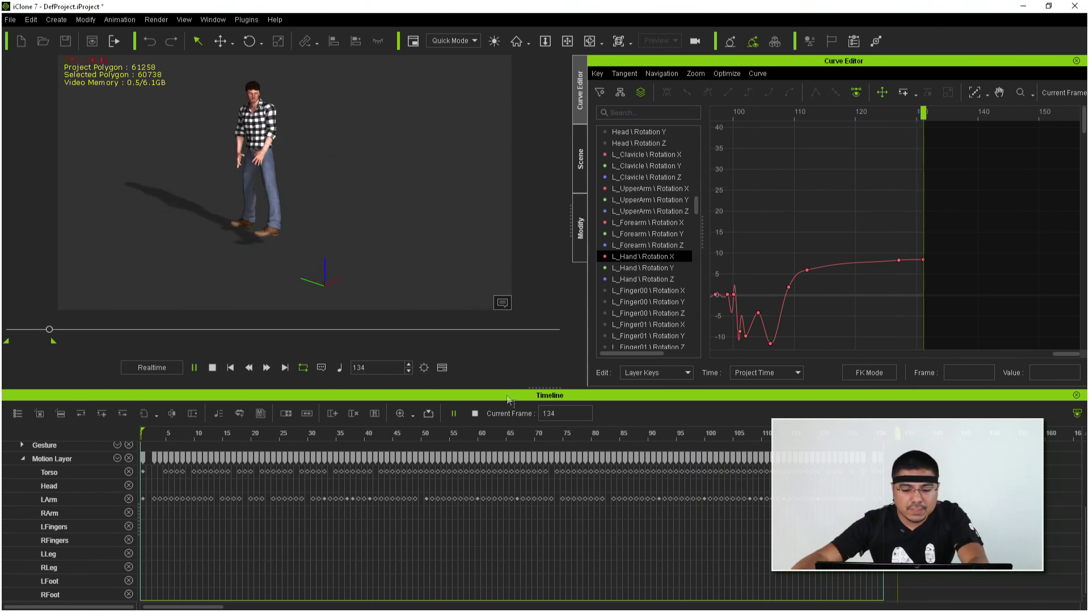
key("space")
- Scrub to frame 19 and on to frame 37 to examine the character's arm poses up close
left_click(494, 434)
left_click_drag(494, 437, 247, 448)
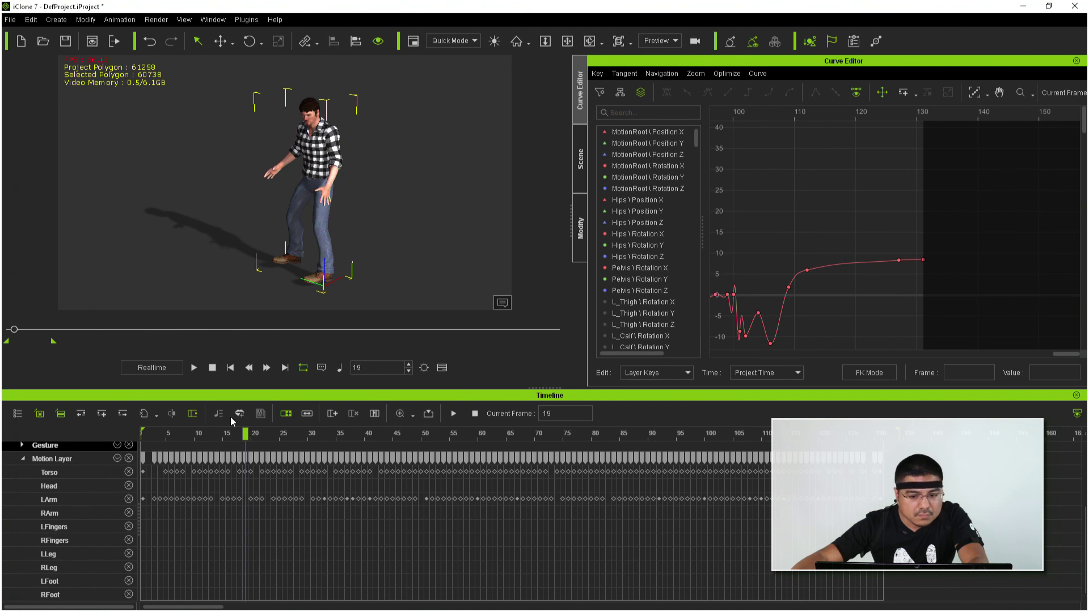
scroll(629, 226, "down", 3)
scroll(637, 223, "up", 3)
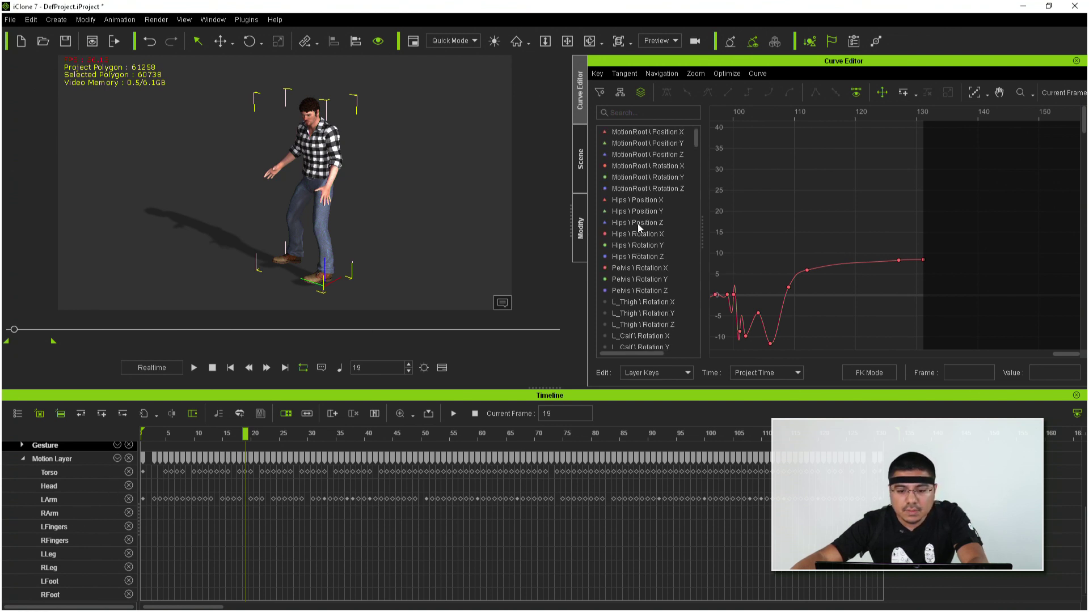
scroll(638, 224, "down", 3)
scroll(414, 207, "up", 4)
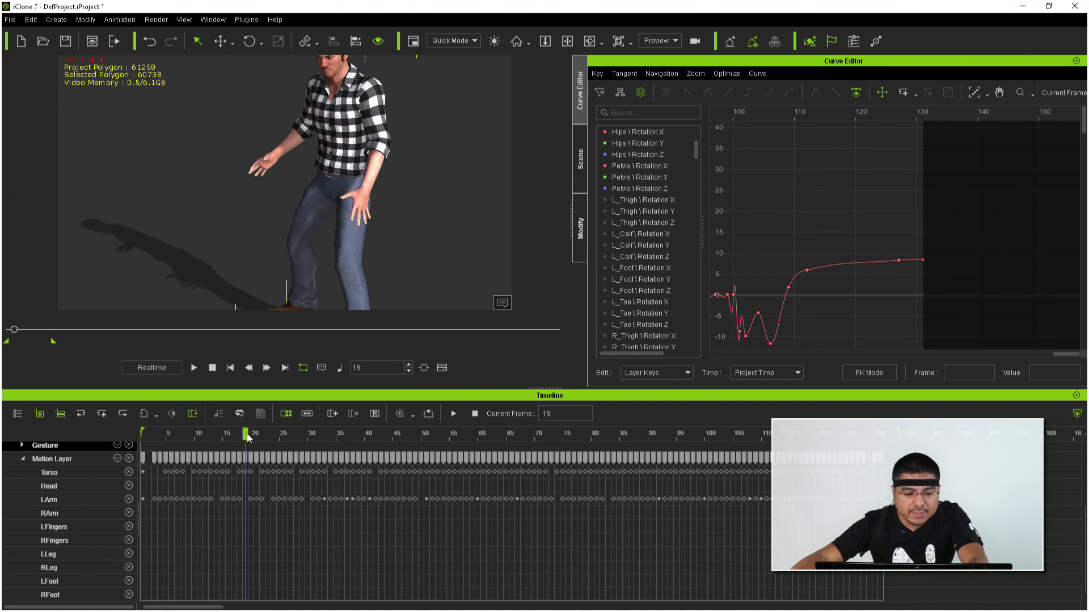
left_click_drag(247, 434, 347, 454)
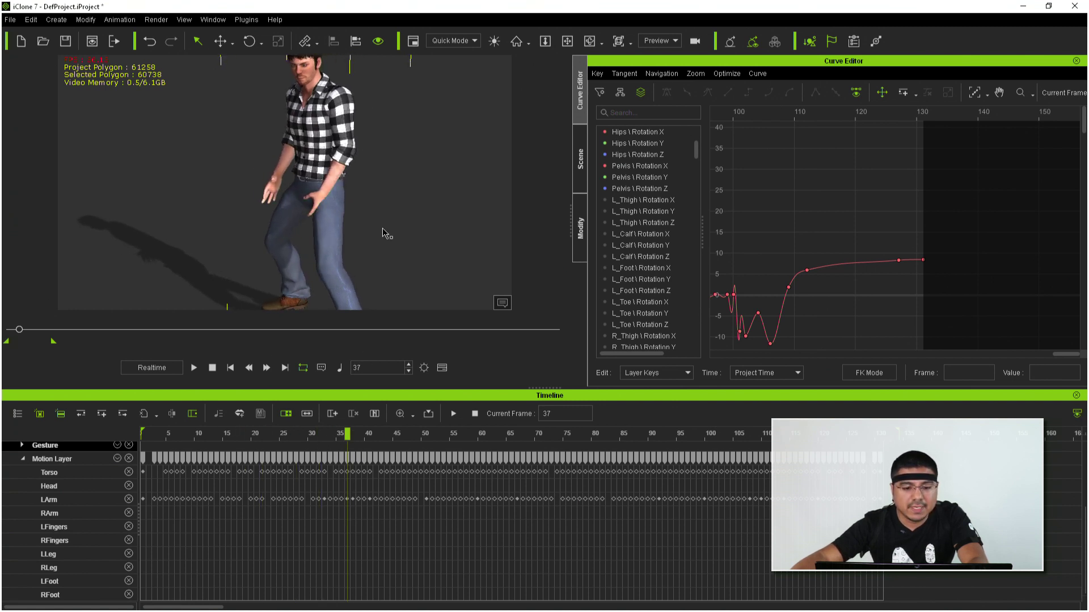
scroll(377, 206, "up", 3)
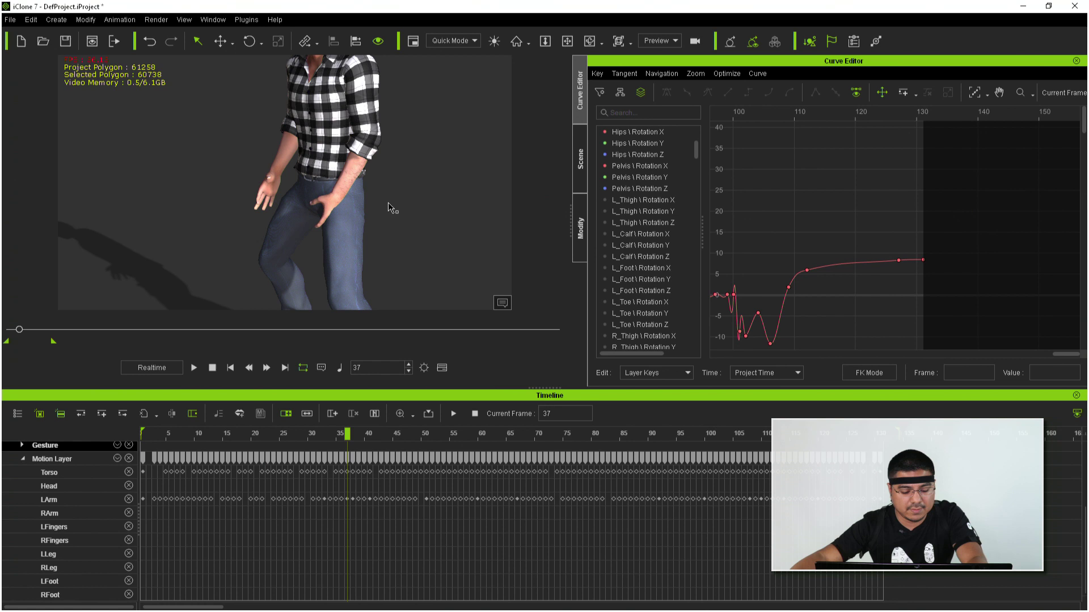
scroll(355, 253, "down", 5)
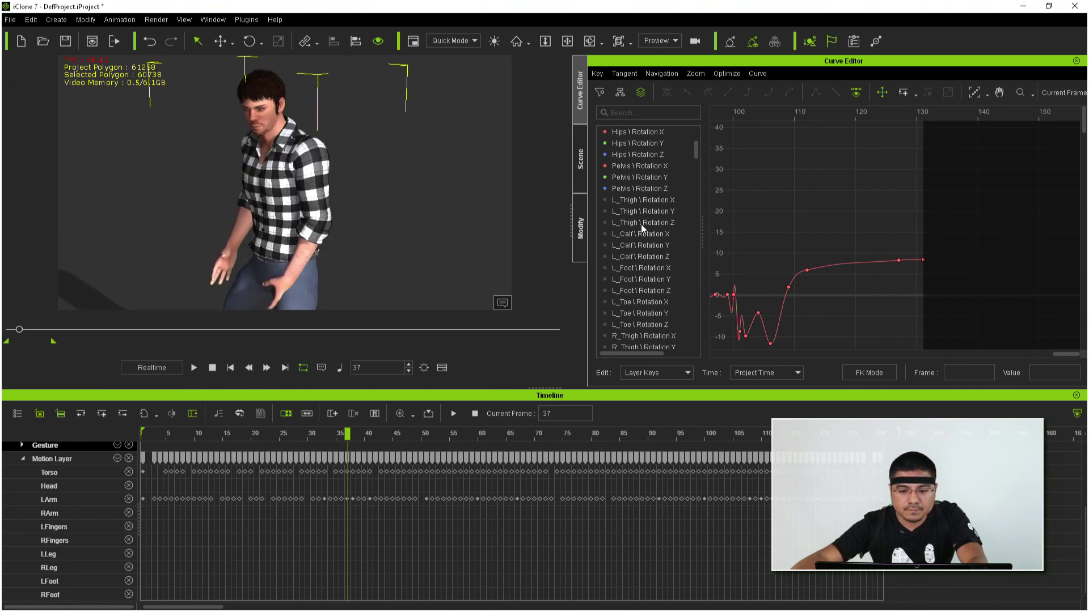
- Show the L_UpperArm Rotation X curve and raise its key at frame 38 to about -8
scroll(640, 223, "down", 9)
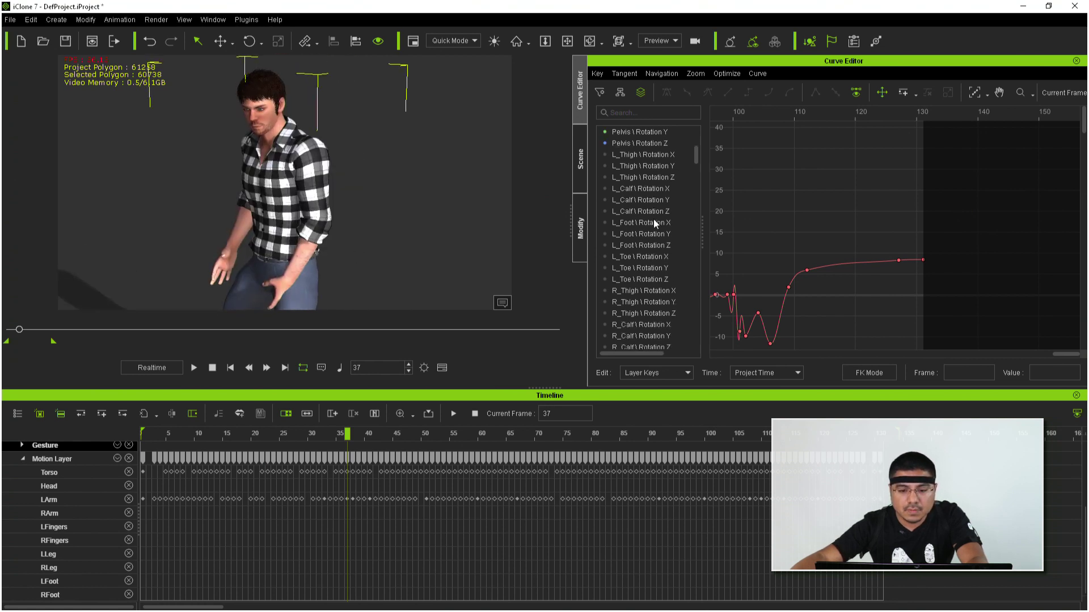
scroll(648, 225, "down", 7)
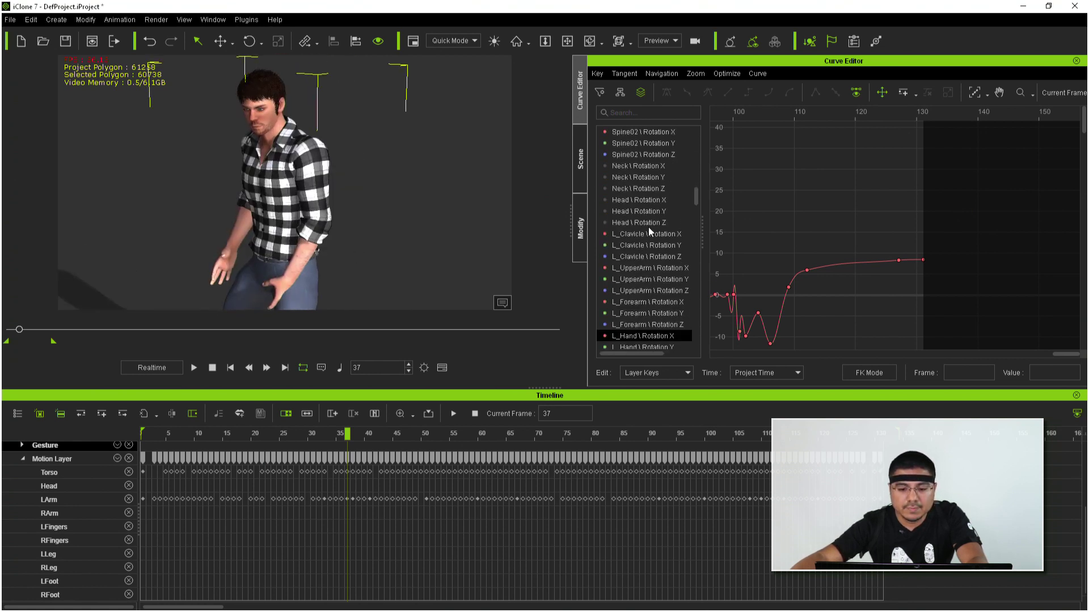
scroll(646, 238, "down", 10)
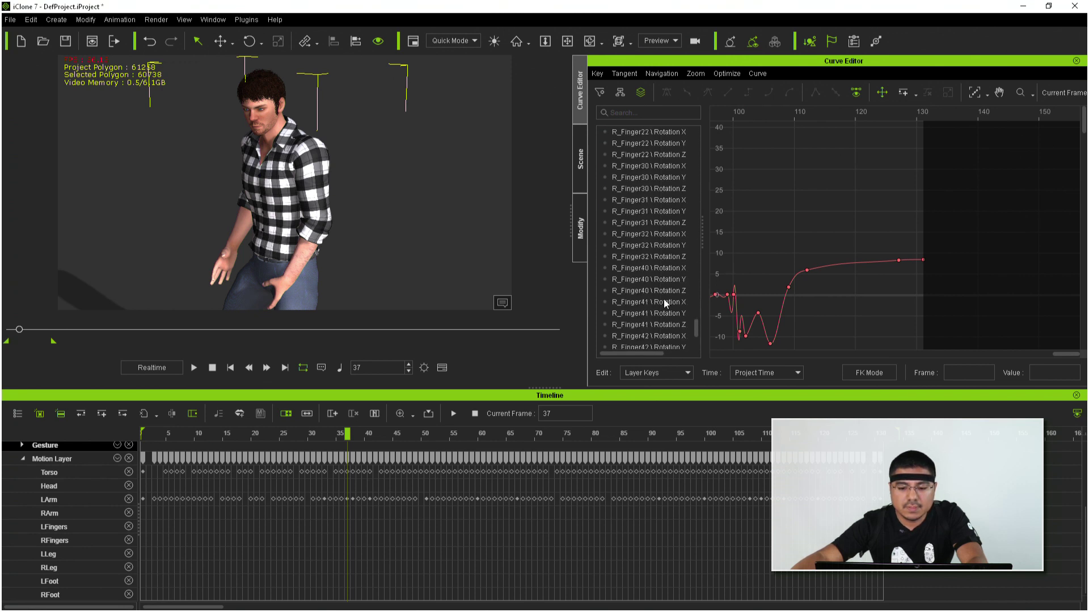
scroll(664, 298, "down", 9)
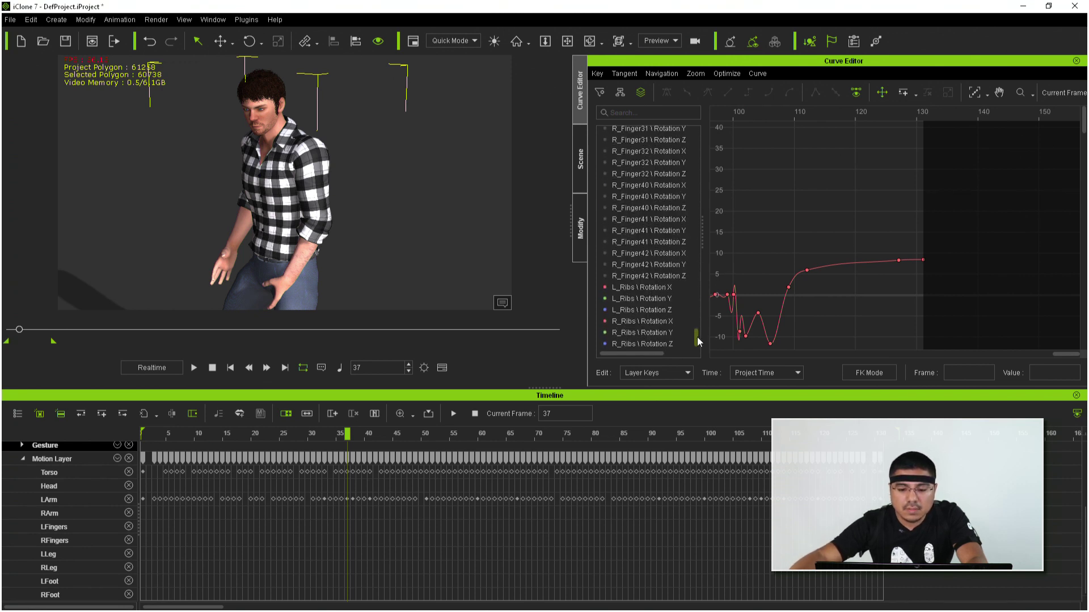
left_click_drag(696, 337, 708, 198)
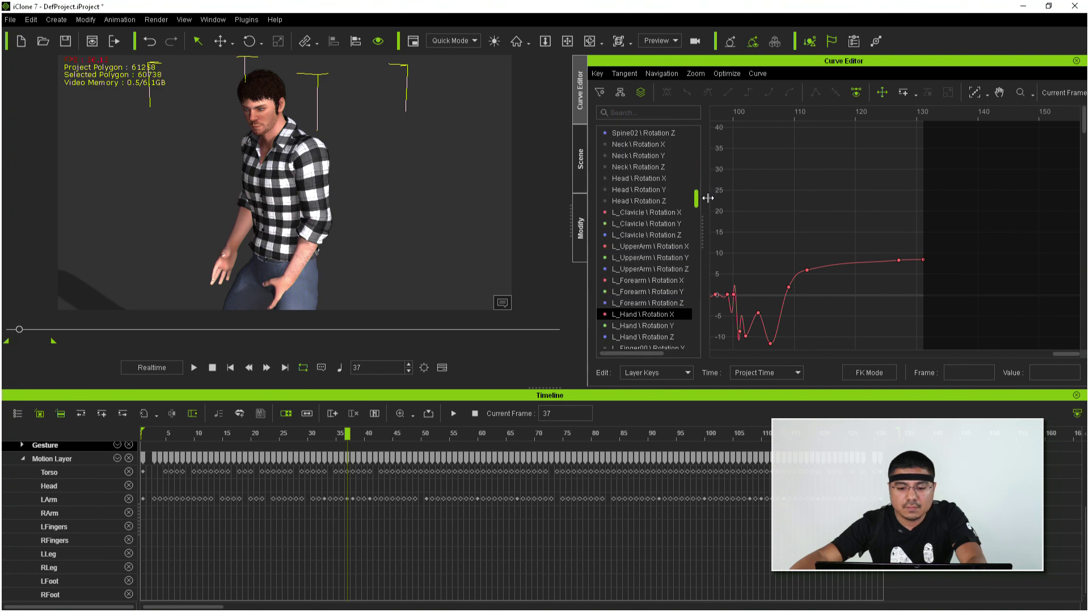
left_click(661, 247)
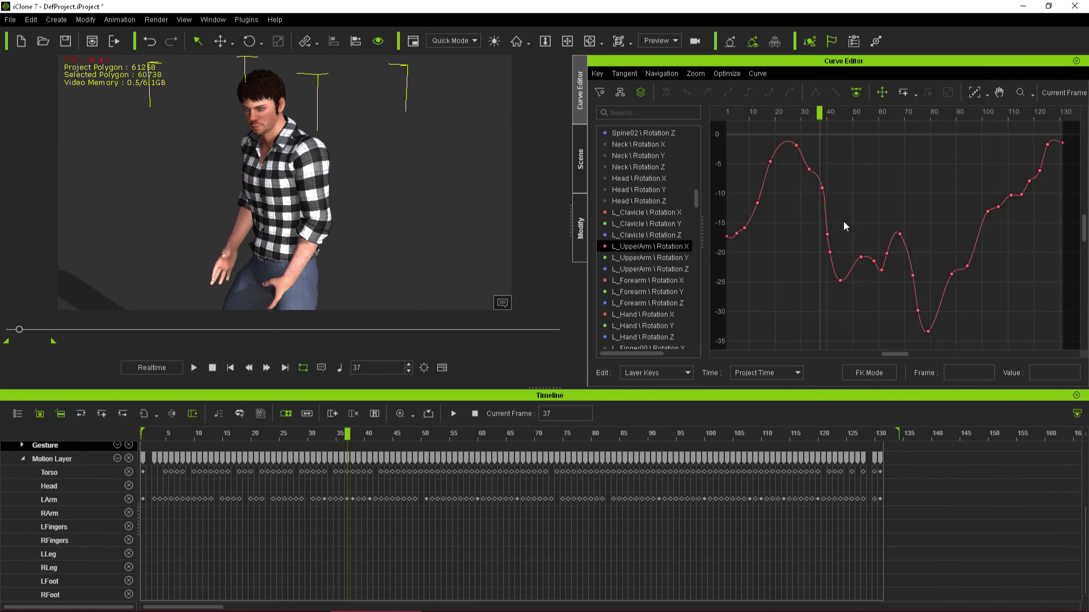
scroll(842, 225, "up", 4)
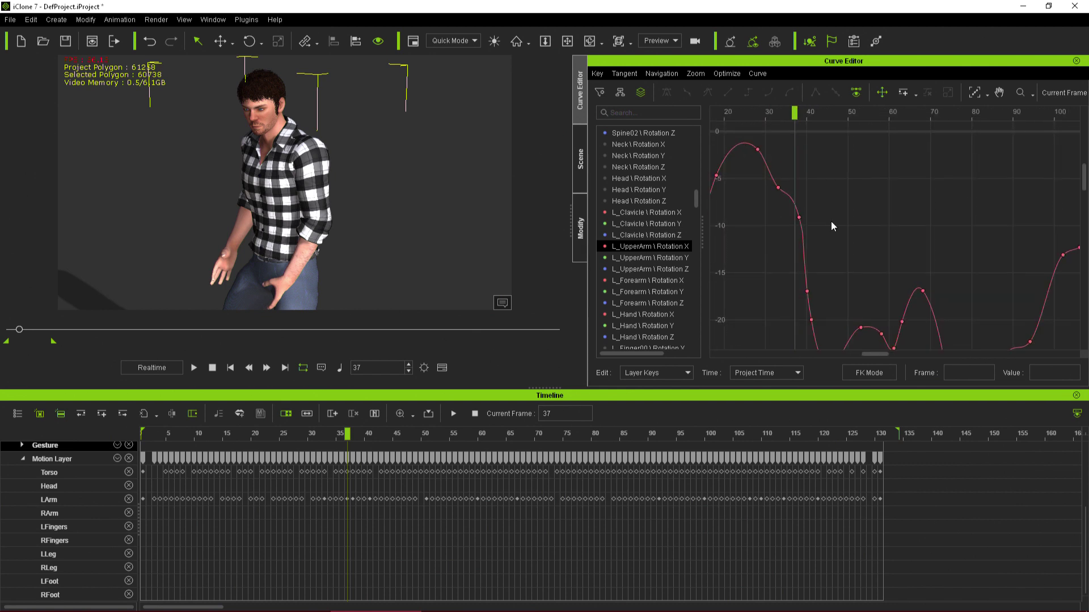
scroll(831, 226, "up", 1)
left_click_drag(788, 114, 792, 114)
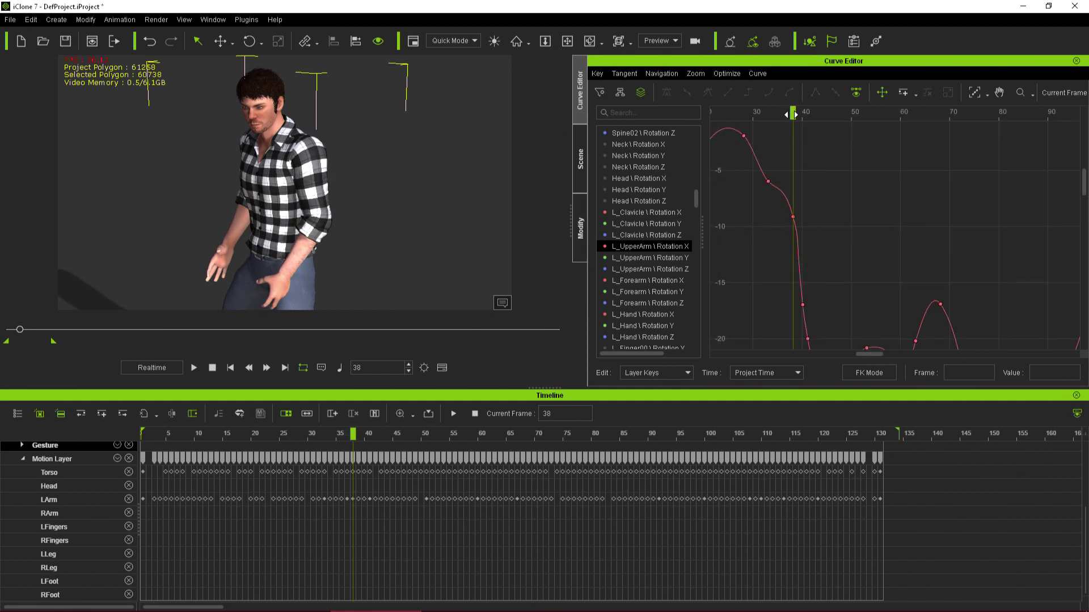
right_click_drag(415, 202, 428, 148)
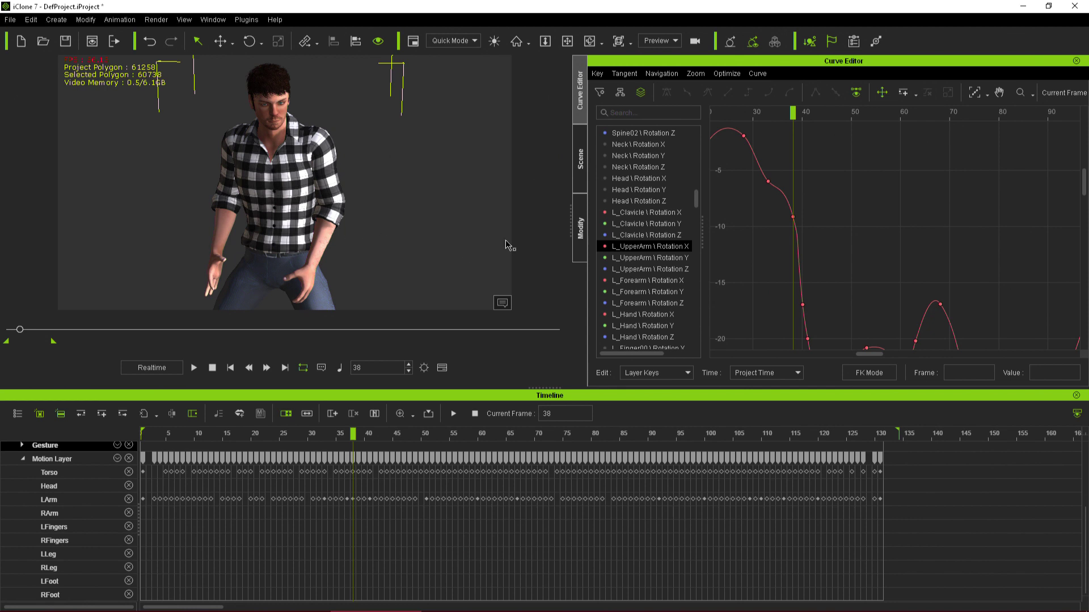
mouse_move(794, 220)
left_mouse_down()
mouse_move(804, 192)
mouse_move(801, 236)
mouse_move(793, 207)
left_mouse_up()
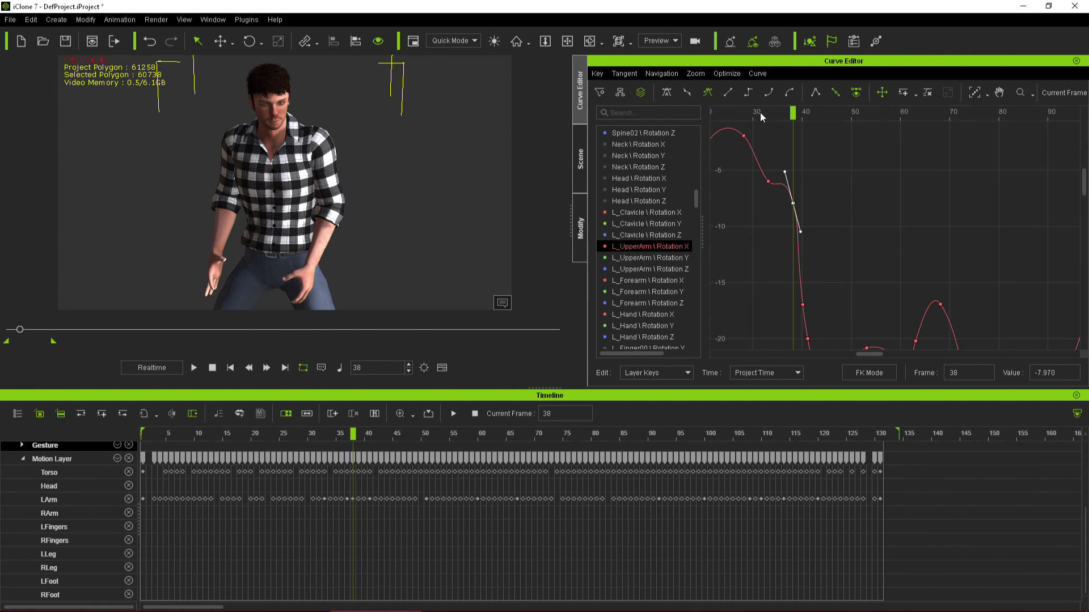
- Show the L_UpperArm Rotation Y curve and lower its key at frame 38 to about 1.8
left_click(660, 259)
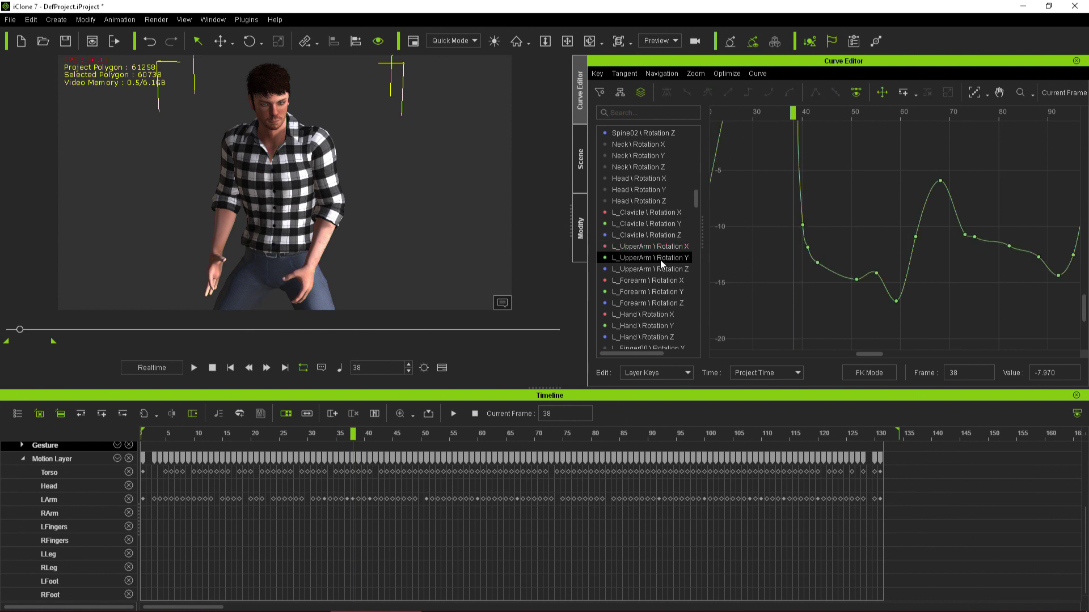
key("f")
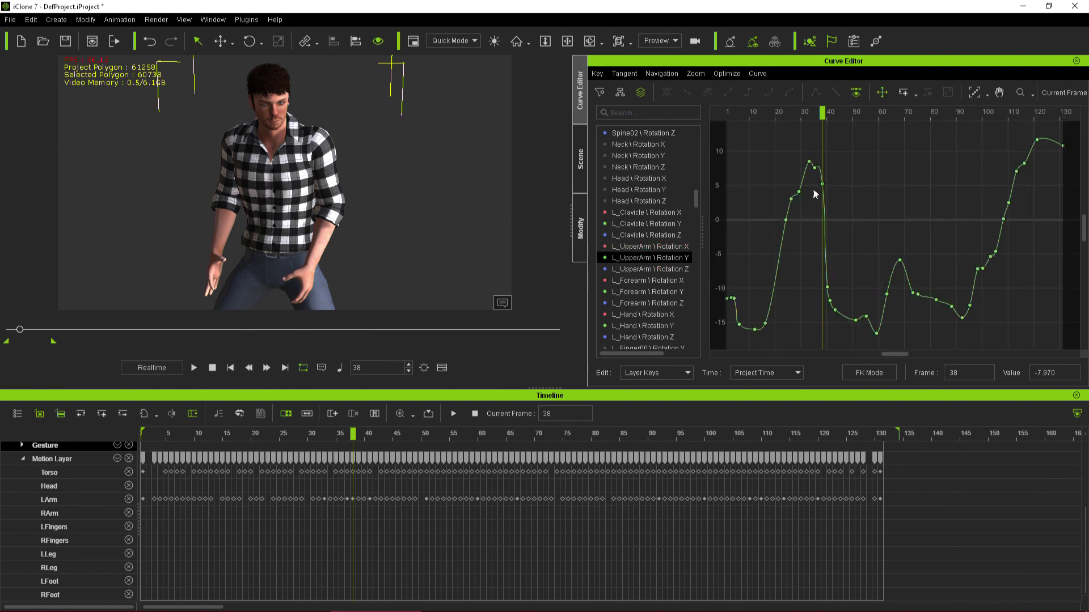
scroll(814, 192, "up", 6)
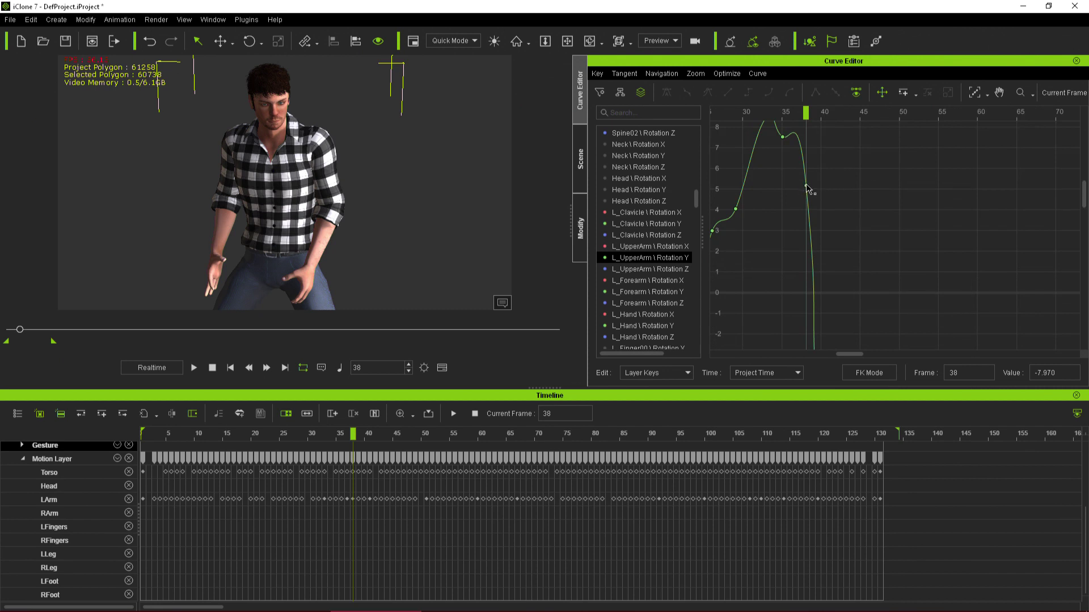
left_click_drag(805, 185, 801, 256)
scroll(810, 231, "down", 2)
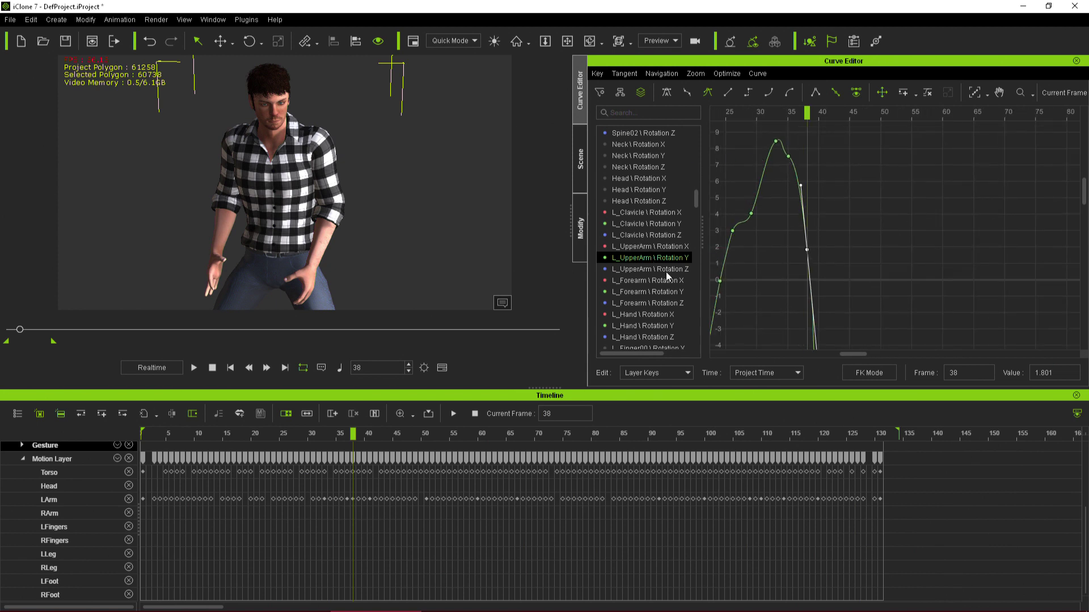
- Show the L_UpperArm Rotation Z curve, move to frame 39 and raise that frame's key to about -64.4
left_click(665, 270)
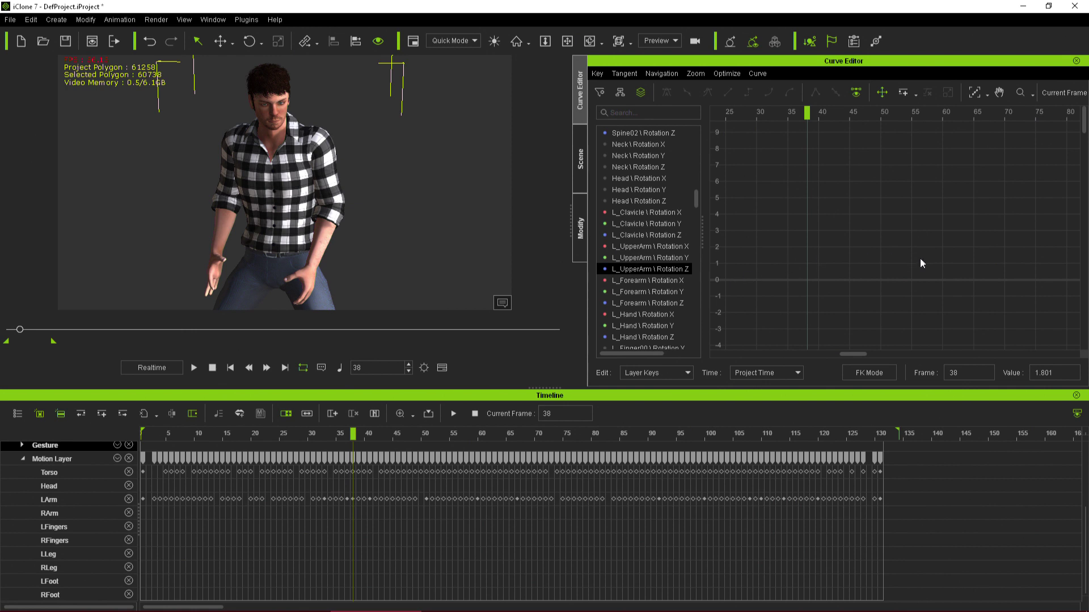
scroll(862, 238, "up", 3)
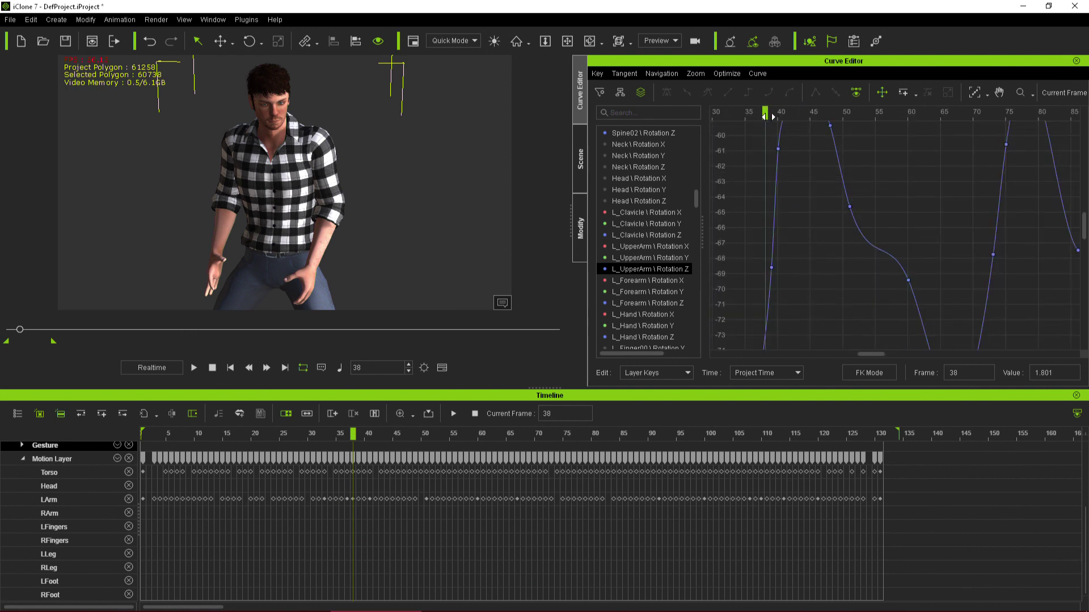
left_click_drag(768, 116, 774, 118)
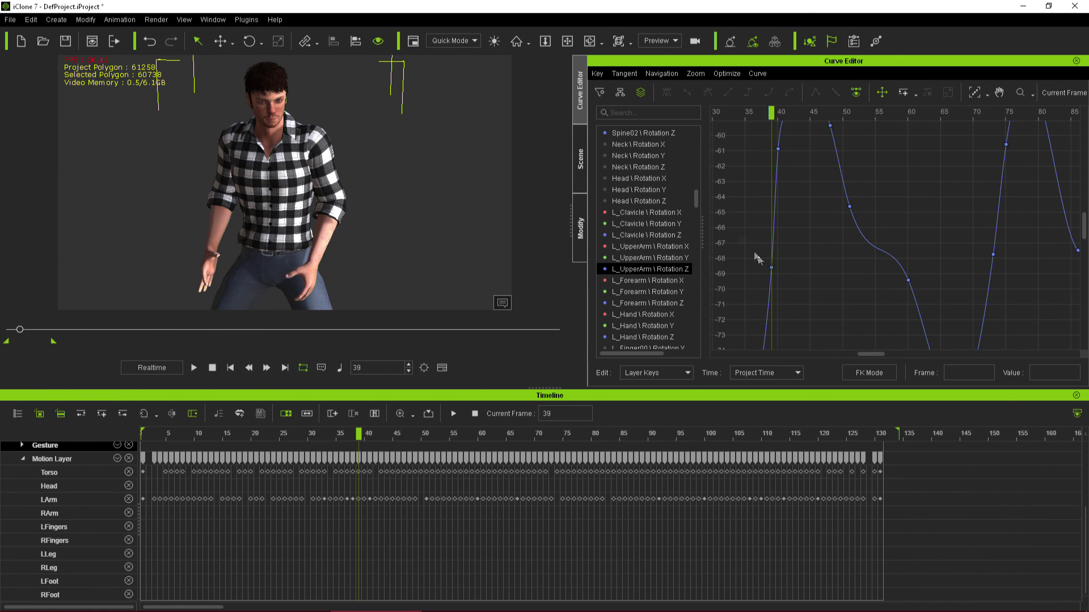
left_click_drag(740, 237, 775, 207)
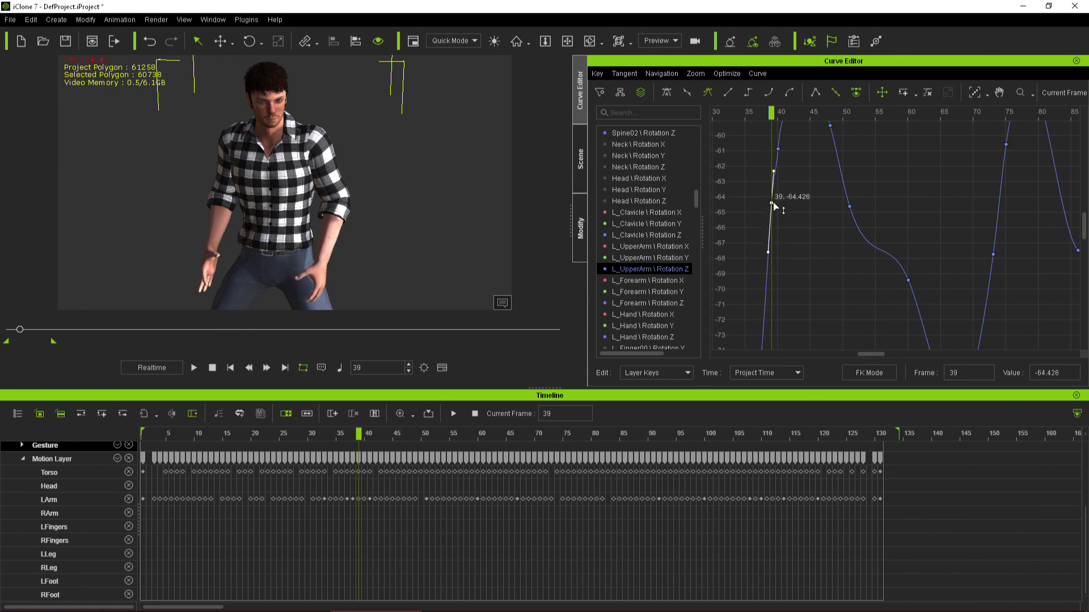
- Move the playhead to frame 37 and raise that frame's L_UpperArm Rotation Z key to about -68.6
scroll(775, 208, "down", 5)
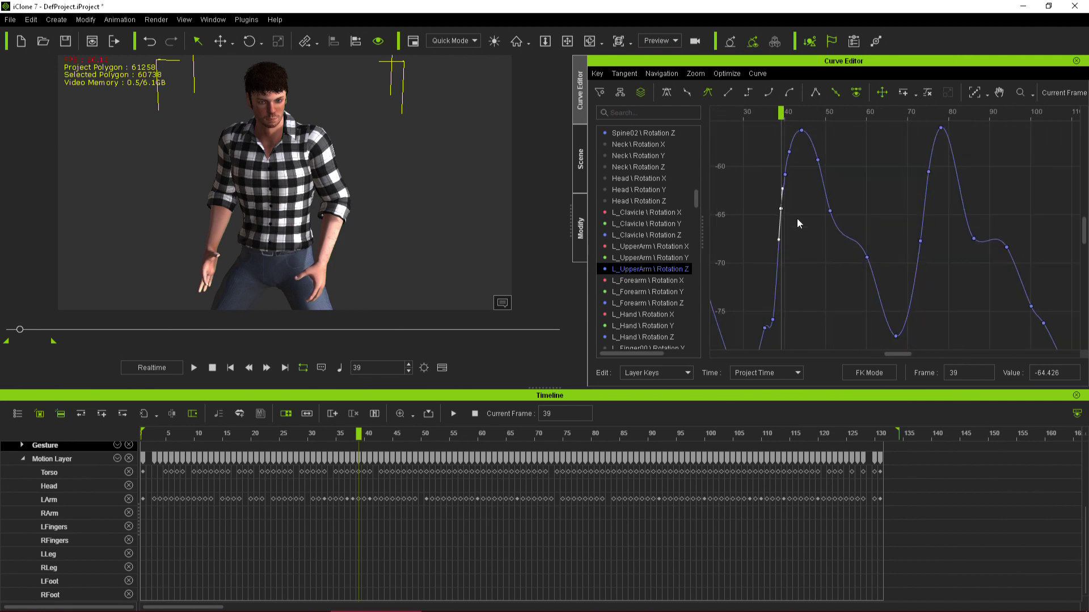
mouse_move(788, 112)
left_mouse_down()
mouse_move(748, 110)
mouse_move(779, 121)
left_mouse_up()
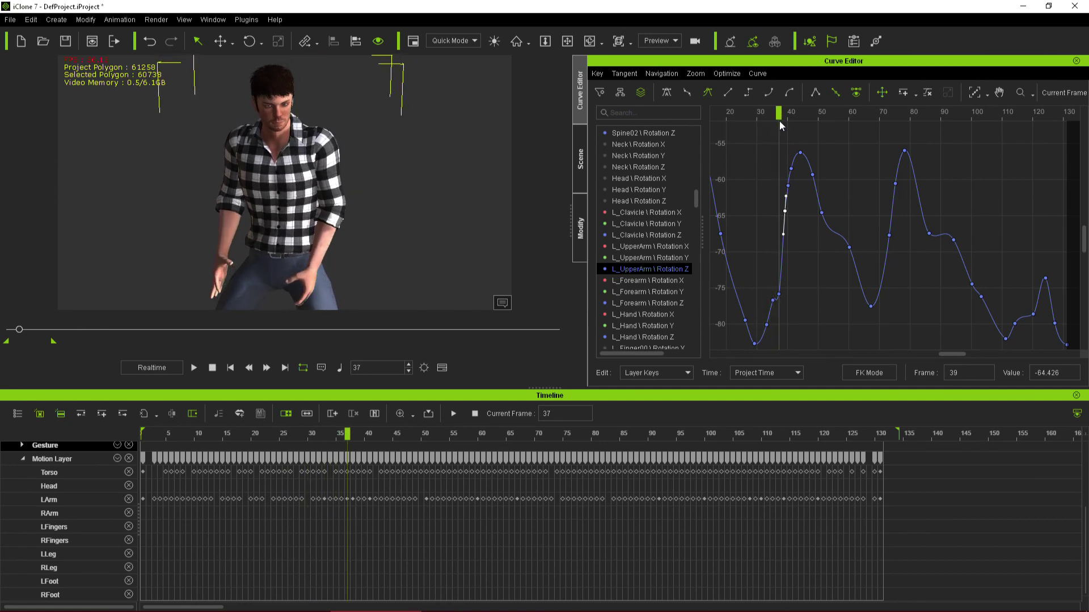
scroll(811, 294, "up", 5)
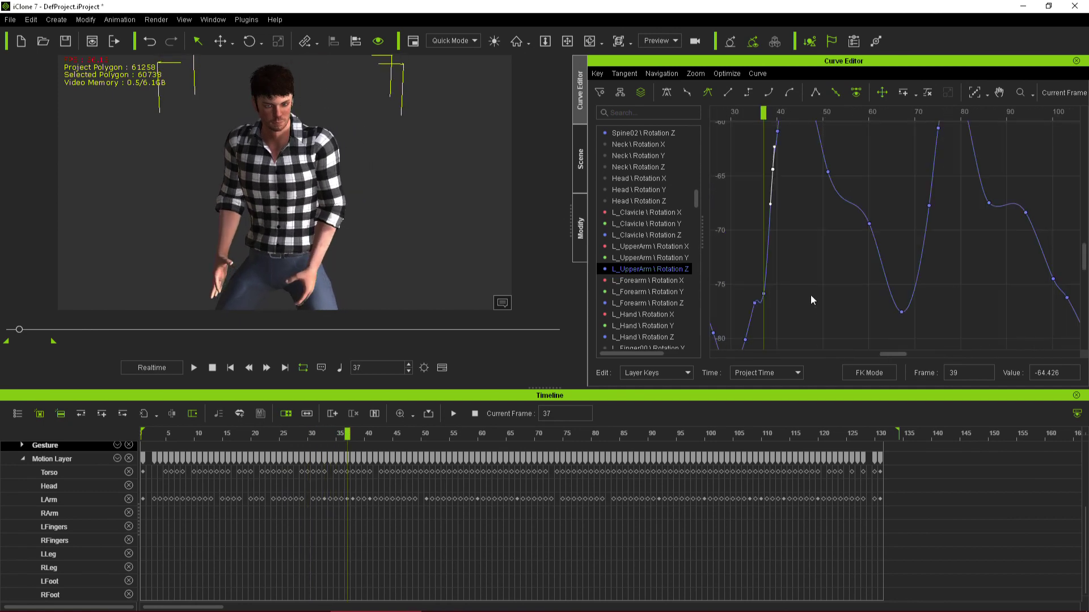
middle_click_drag(796, 297, 871, 300)
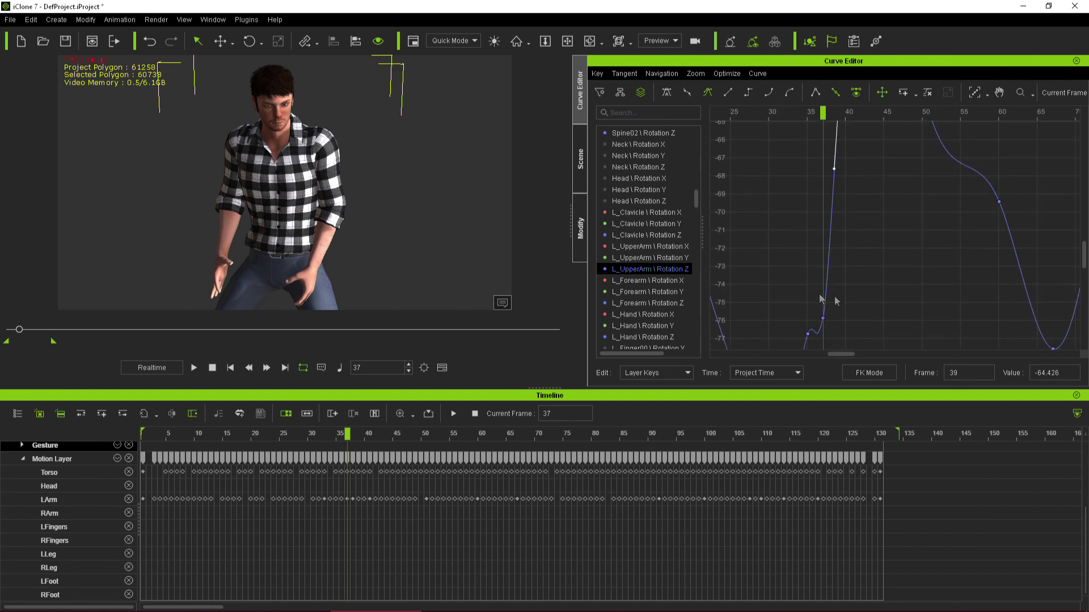
left_click_drag(792, 288, 838, 189)
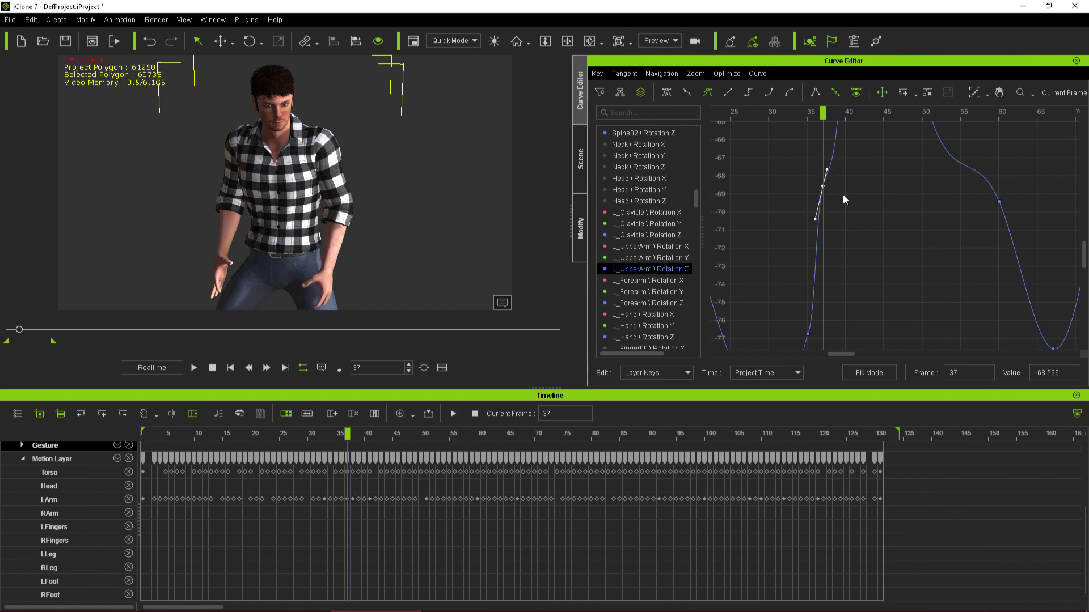
- Select the L_UpperArm Rotation Z keys in the dip around frame 29 and raise them together, bringing the frame 29 key to about -77.6
scroll(842, 195, "down", 2)
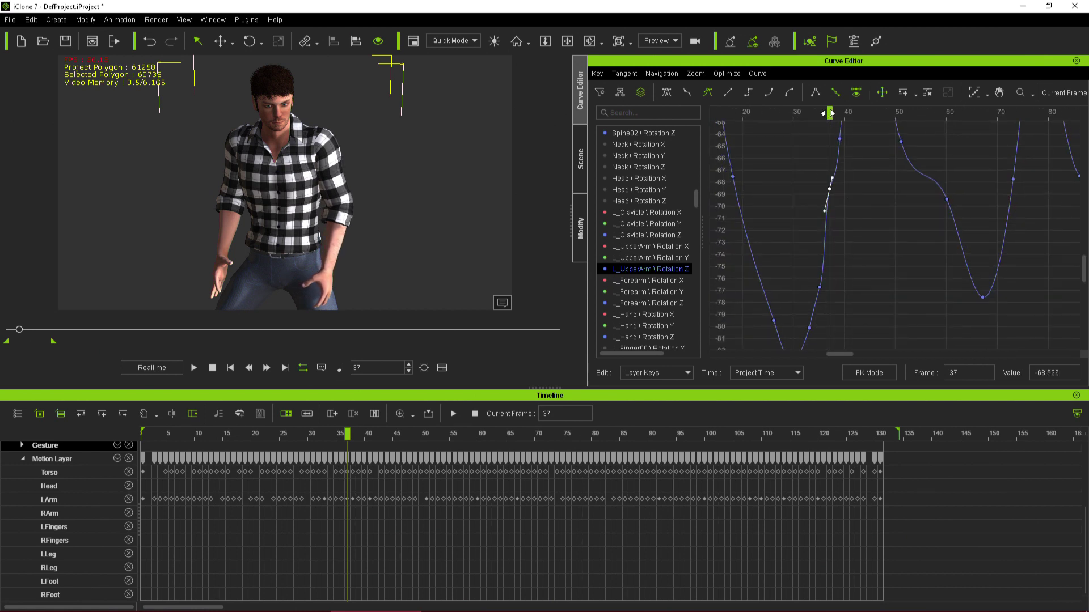
left_click_drag(830, 113, 792, 113)
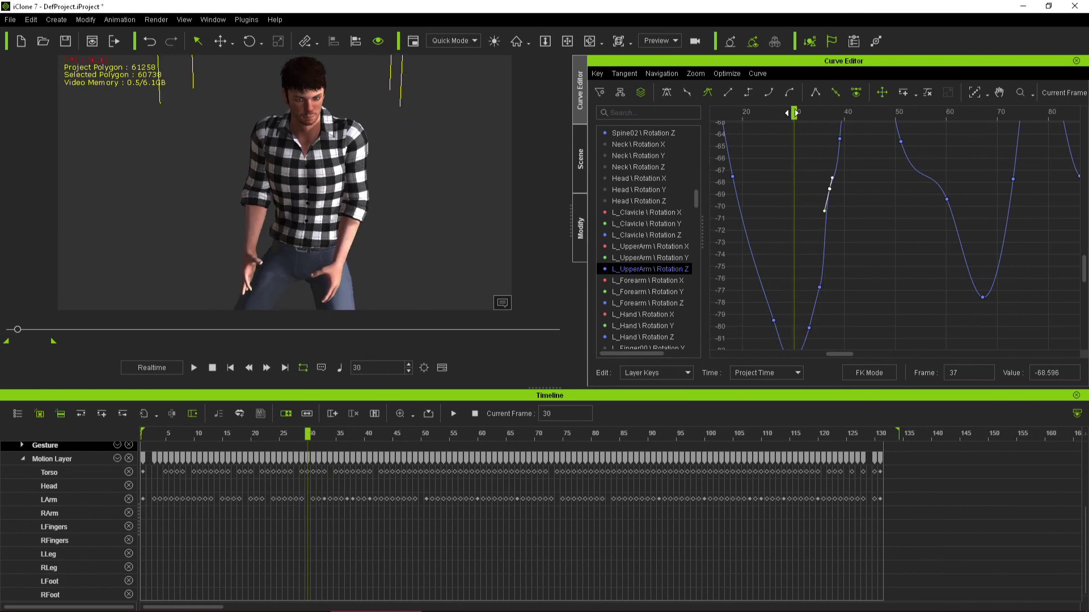
scroll(831, 183, "down", 1)
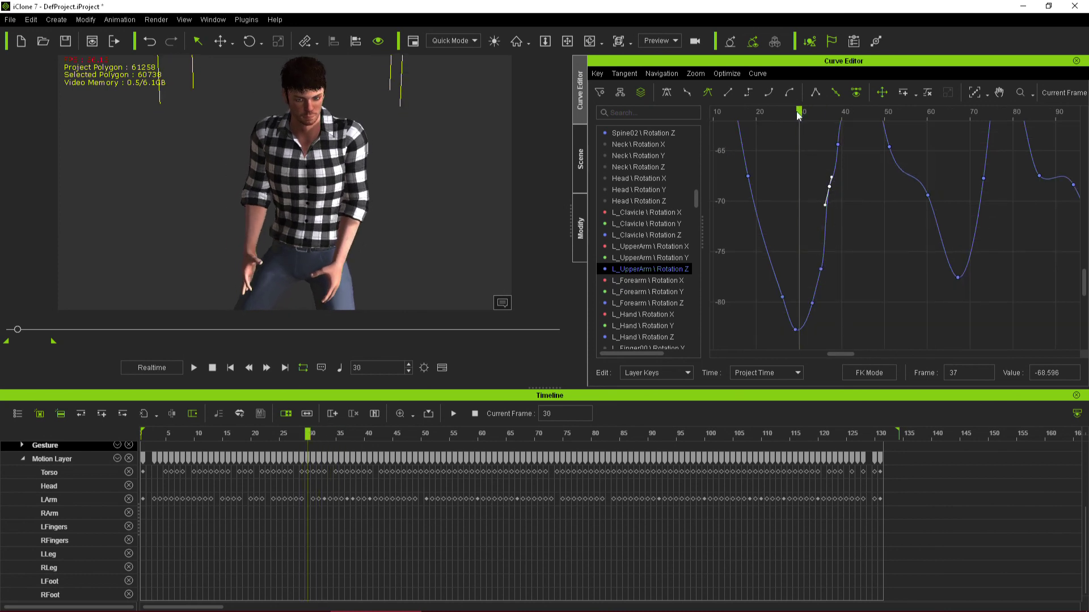
left_click_drag(801, 112, 796, 113)
scroll(810, 176, "up", 3)
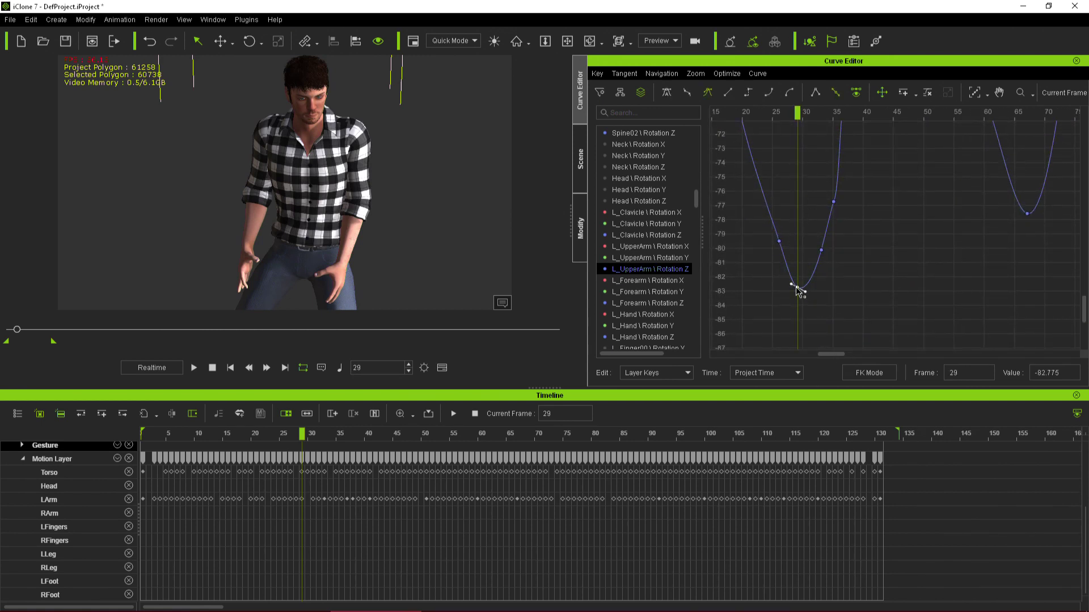
left_click(838, 297)
mouse_move(798, 112)
left_mouse_down()
mouse_move(774, 113)
mouse_move(852, 142)
mouse_move(821, 139)
left_mouse_up()
left_click_drag(873, 309, 765, 182)
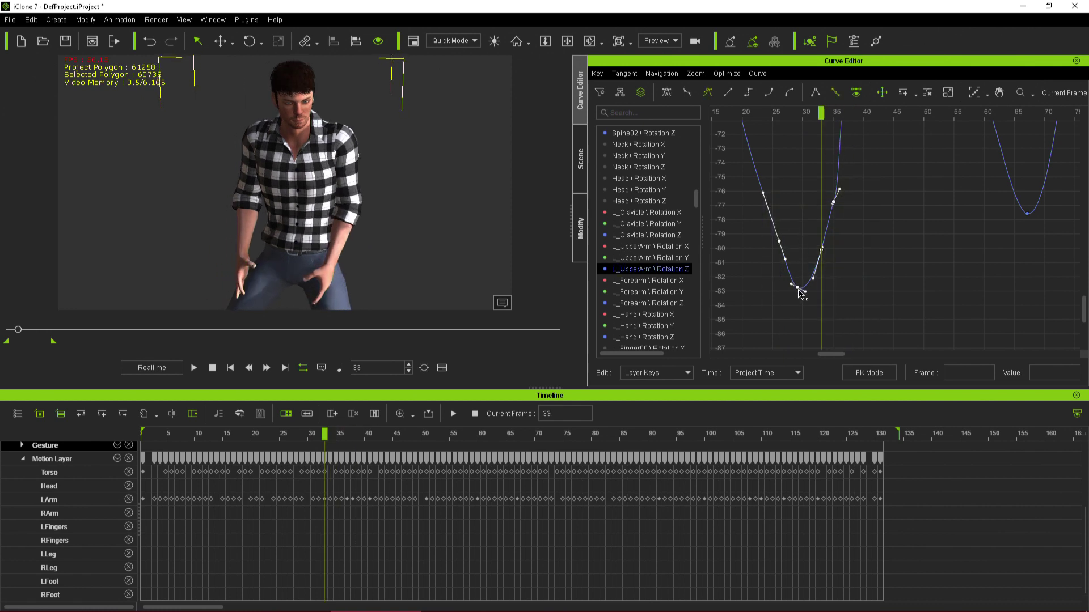
left_click_drag(798, 290, 814, 217)
scroll(846, 208, "down", 3)
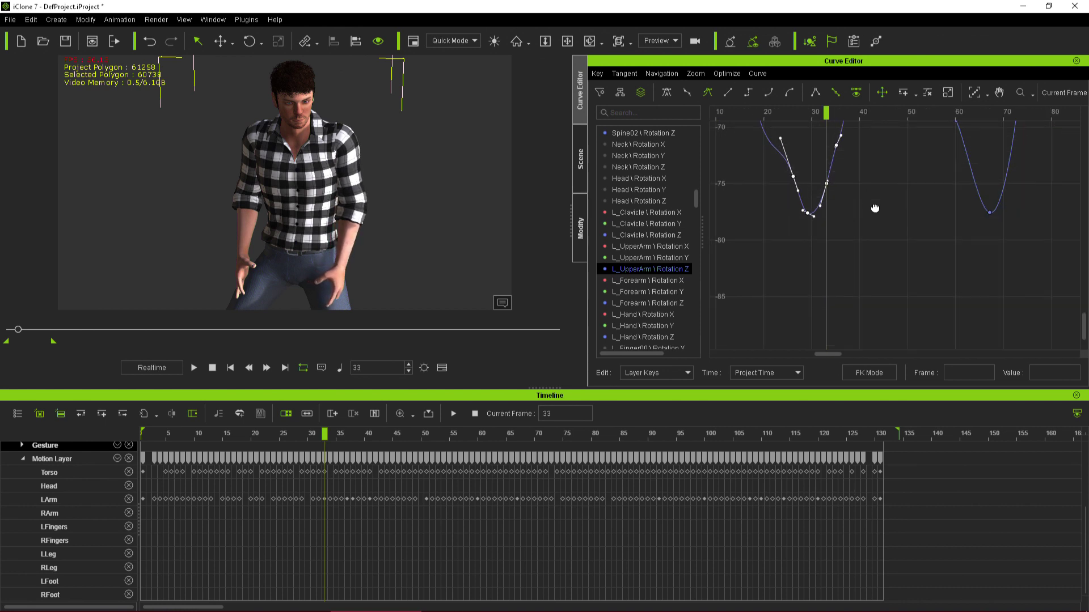
- Scrub between about frames 13 and 53 and examine the left arm's motion from the side along with its full Rotation Z curve
middle_click_drag(874, 208, 898, 290)
left_click_drag(801, 110, 920, 127)
right_click_drag(264, 173, 292, 174)
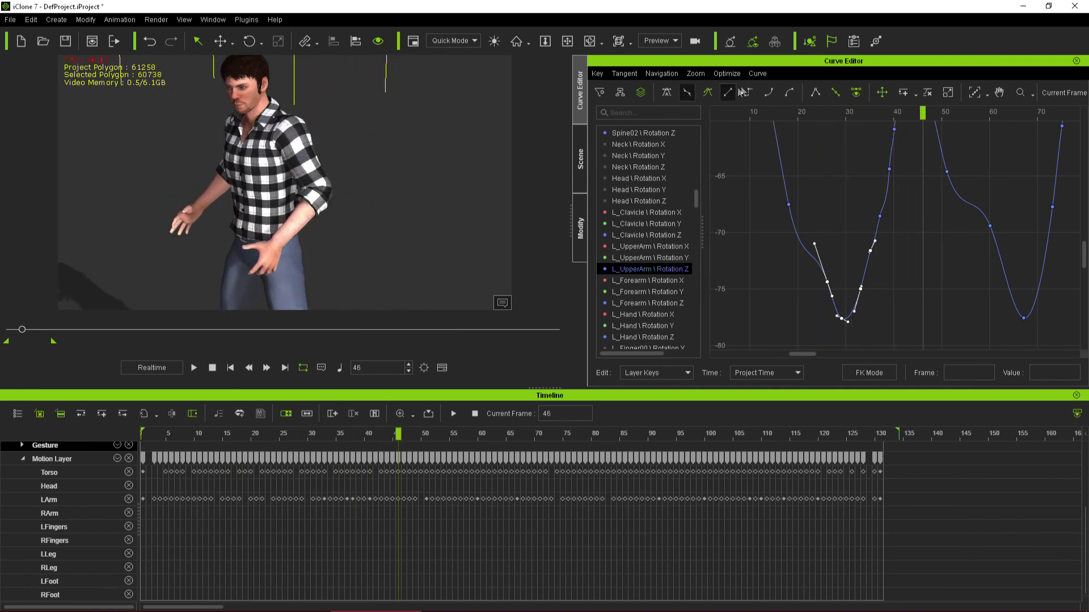
left_click_drag(832, 110, 764, 114)
scroll(422, 168, "down", 4)
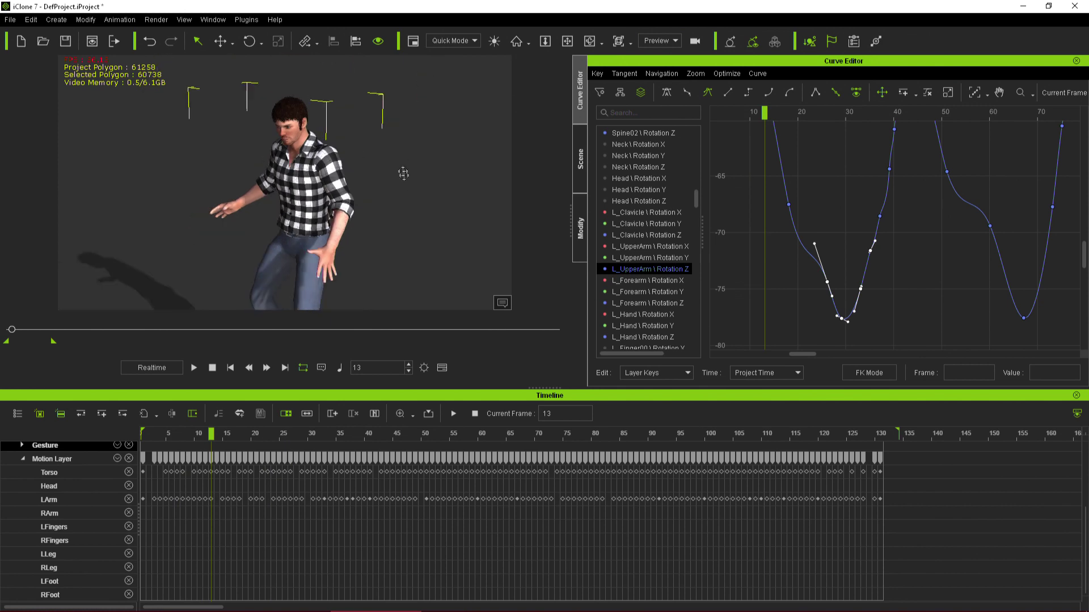
middle_click_drag(404, 172, 389, 143)
left_click_drag(757, 113, 894, 121)
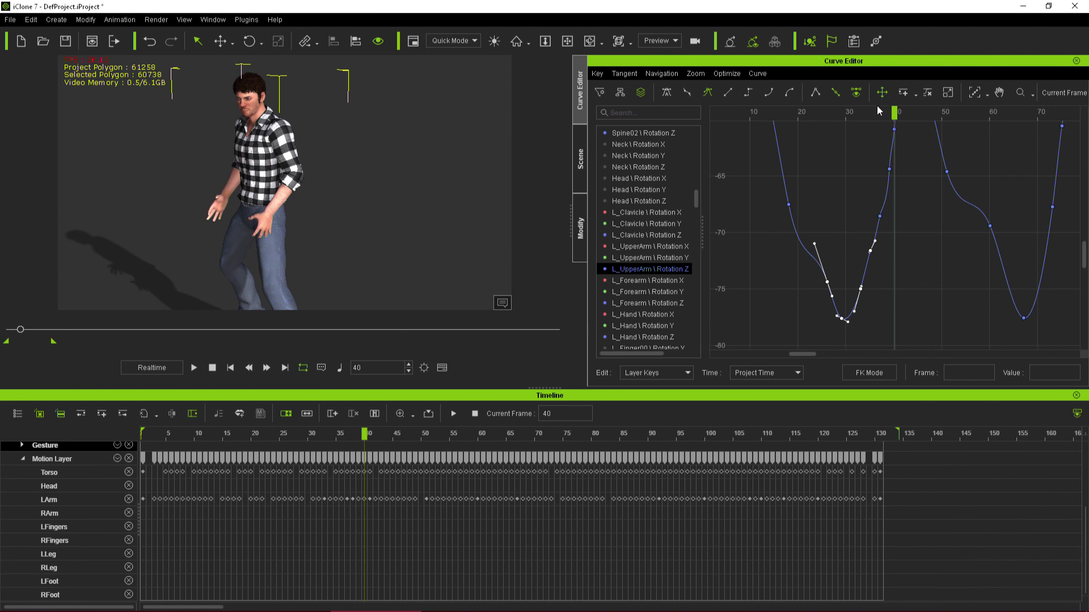
left_click_drag(895, 112, 957, 134)
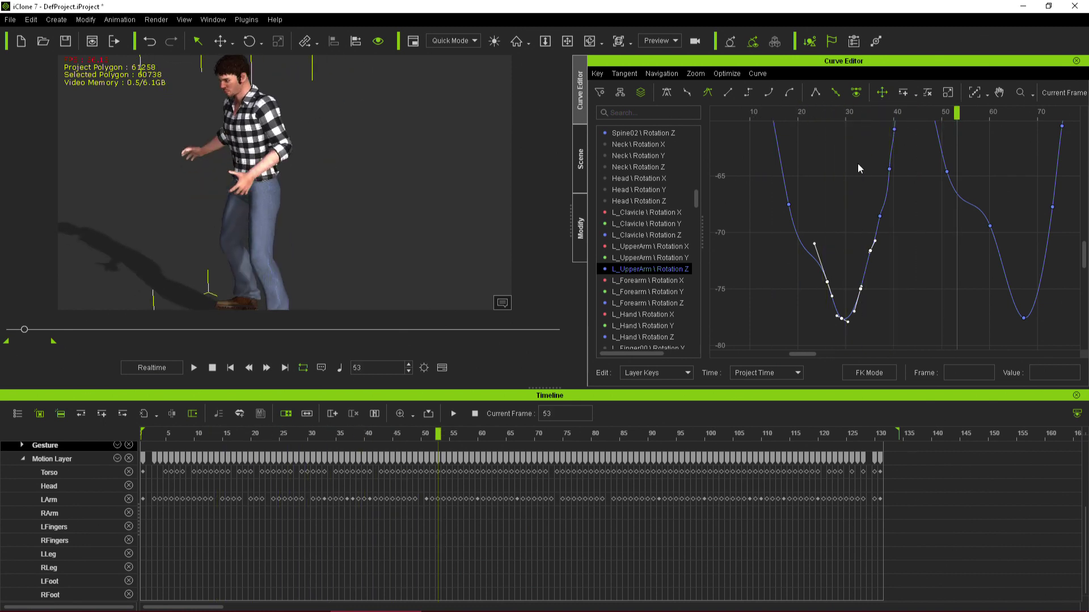
scroll(847, 182, "down", 4)
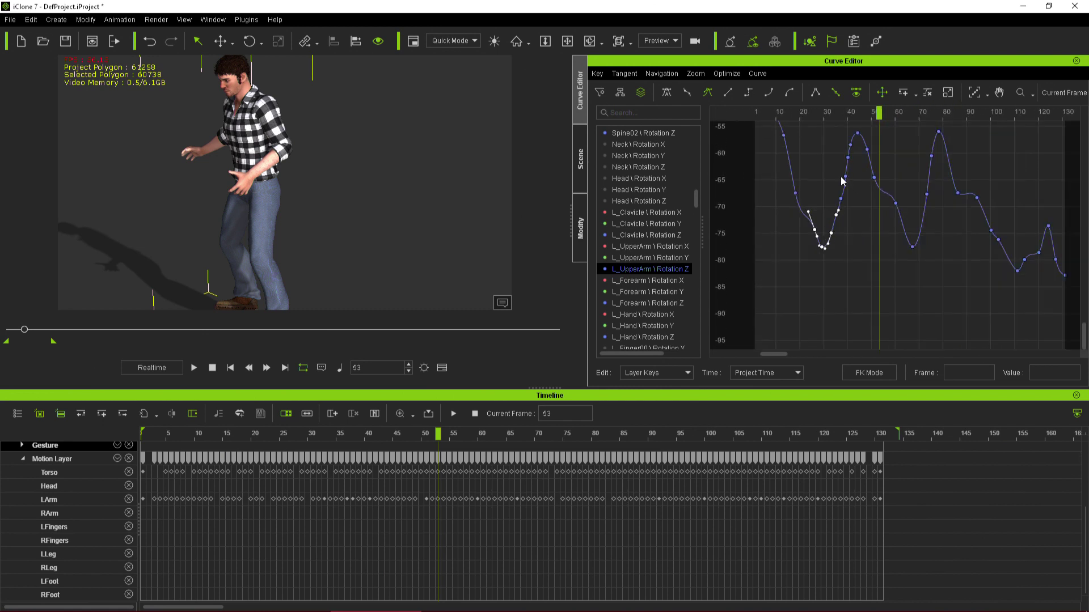
middle_click_drag(830, 173, 821, 214)
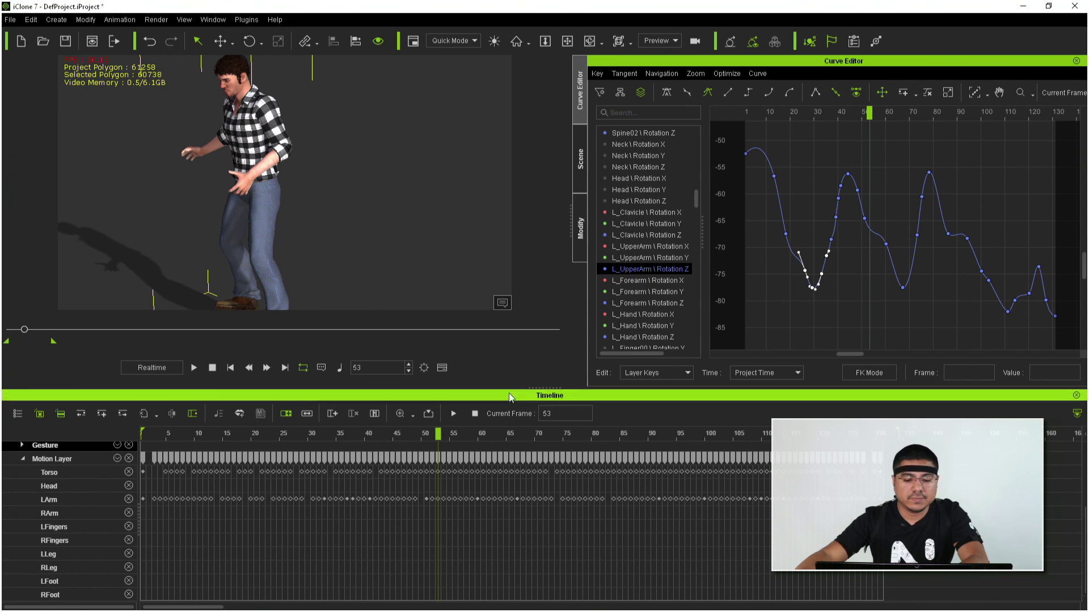
- Switch to the Standard workspace and play the animation from frame 1 to review the character's whole-body motion
left_click_drag(437, 436, 143, 435)
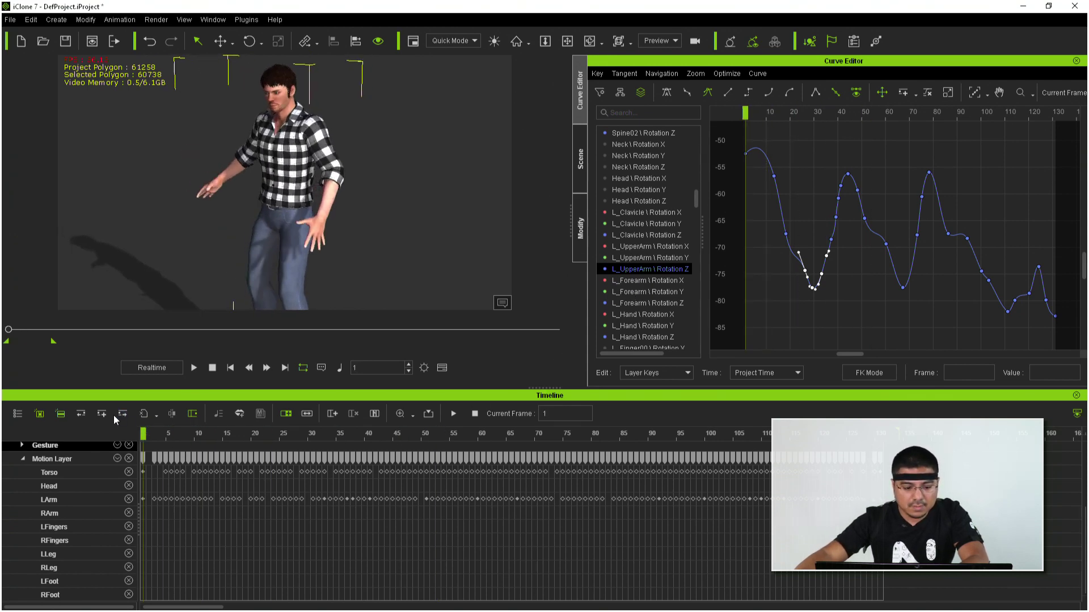
scroll(368, 210, "down", 3)
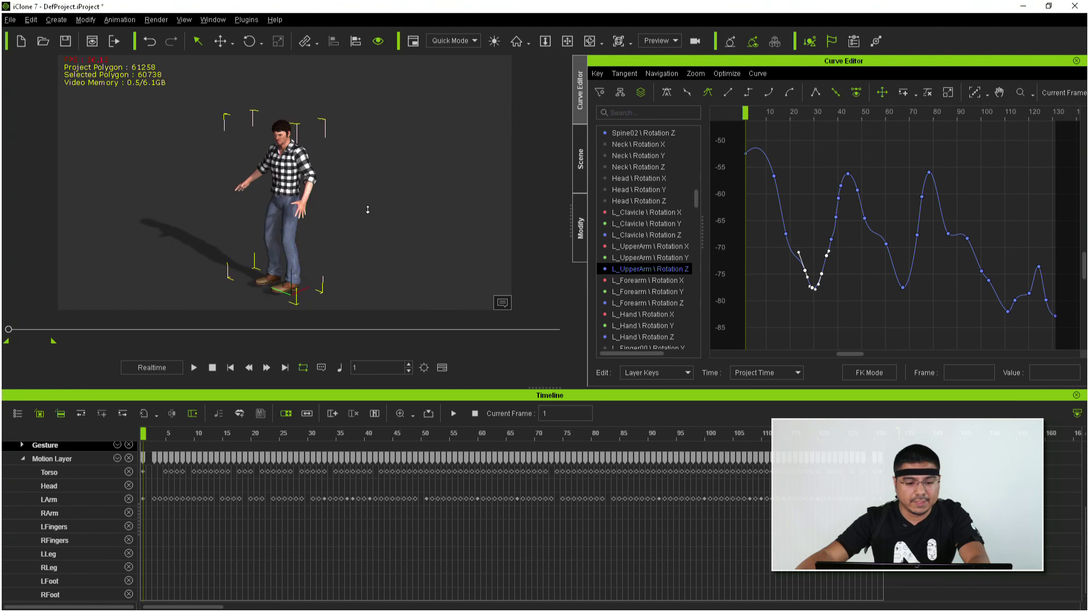
middle_click_drag(367, 210, 375, 200)
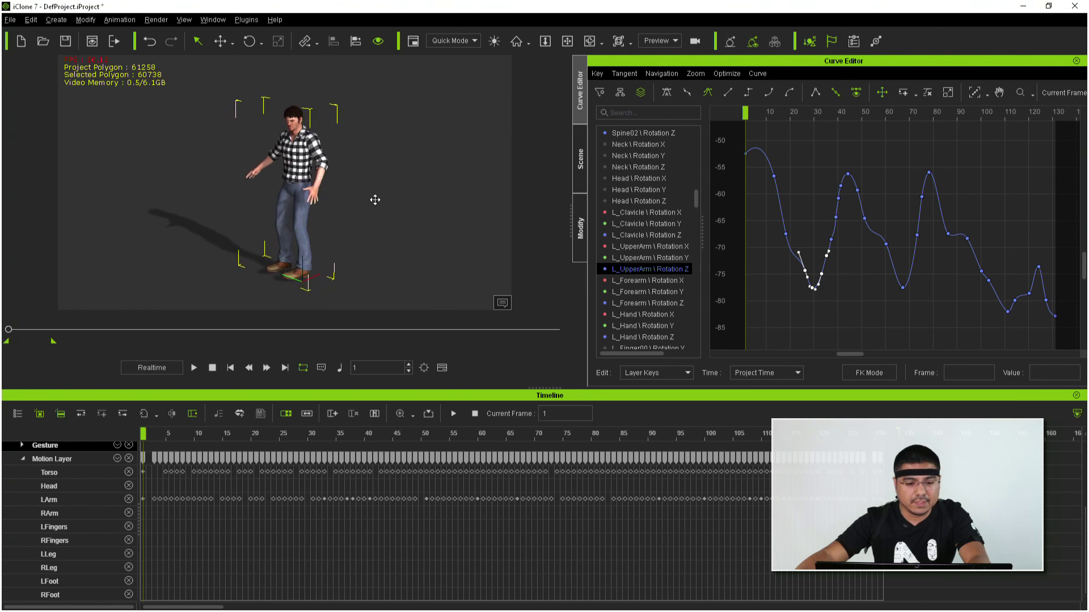
left_click(213, 20)
mouse_move(301, 39)
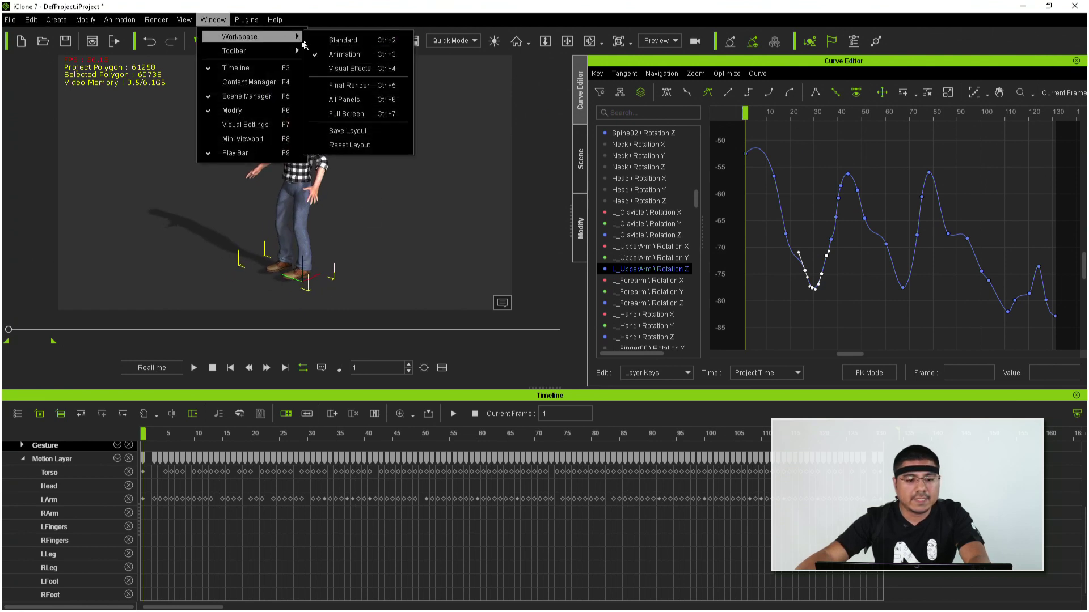
left_click(343, 40)
scroll(591, 245, "up", 3)
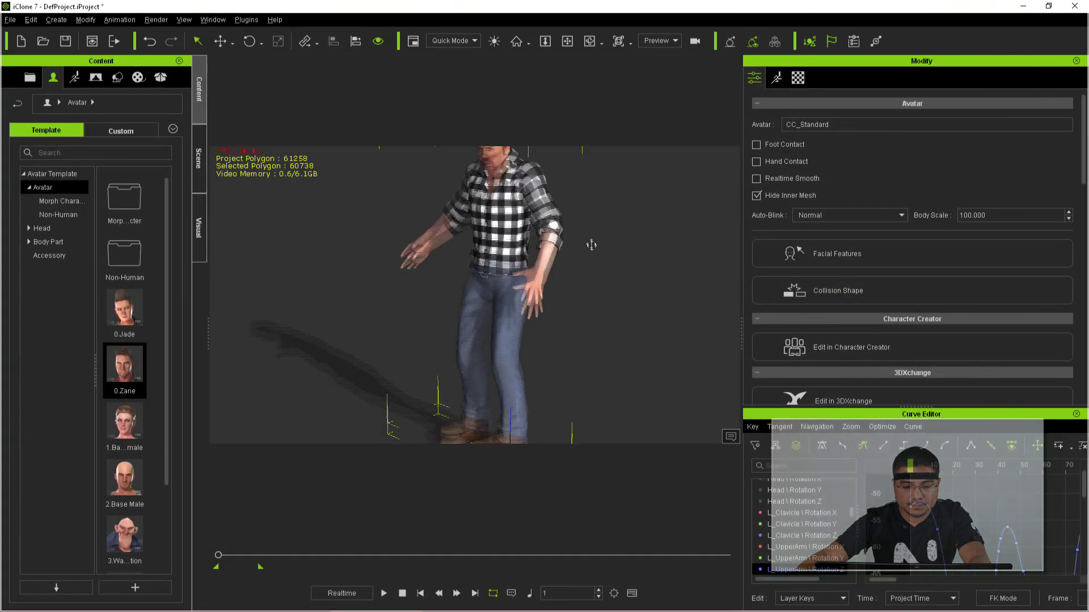
scroll(591, 245, "down", 3)
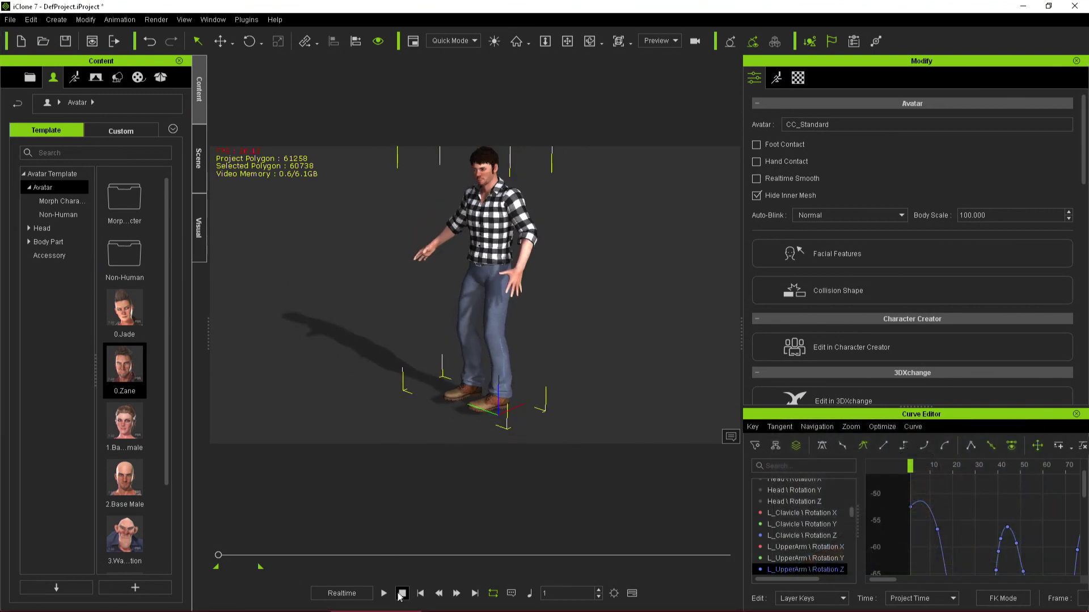
left_click(384, 594)
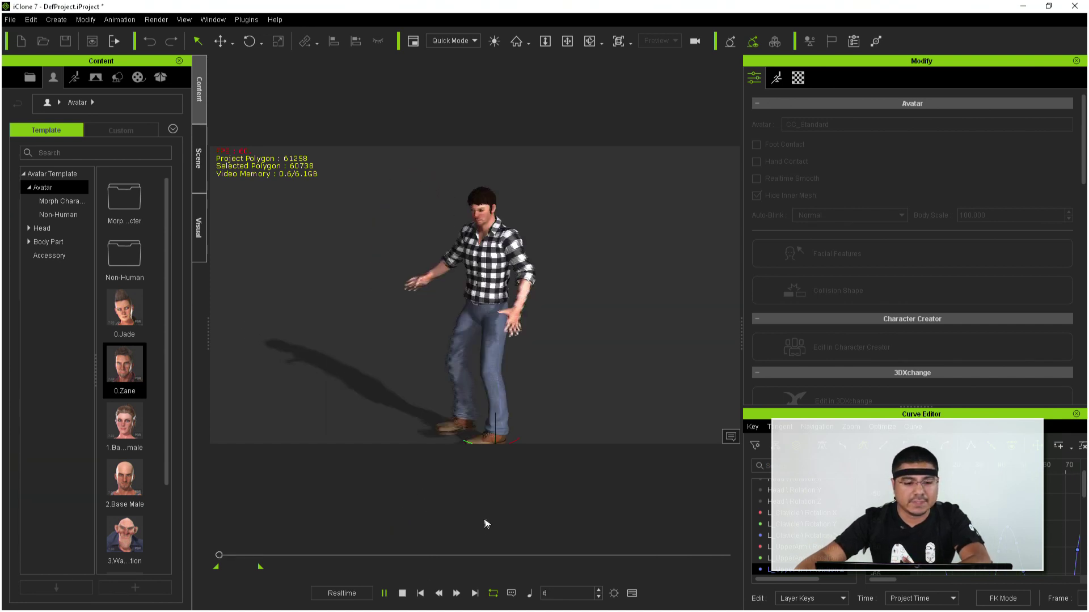
left_click(213, 20)
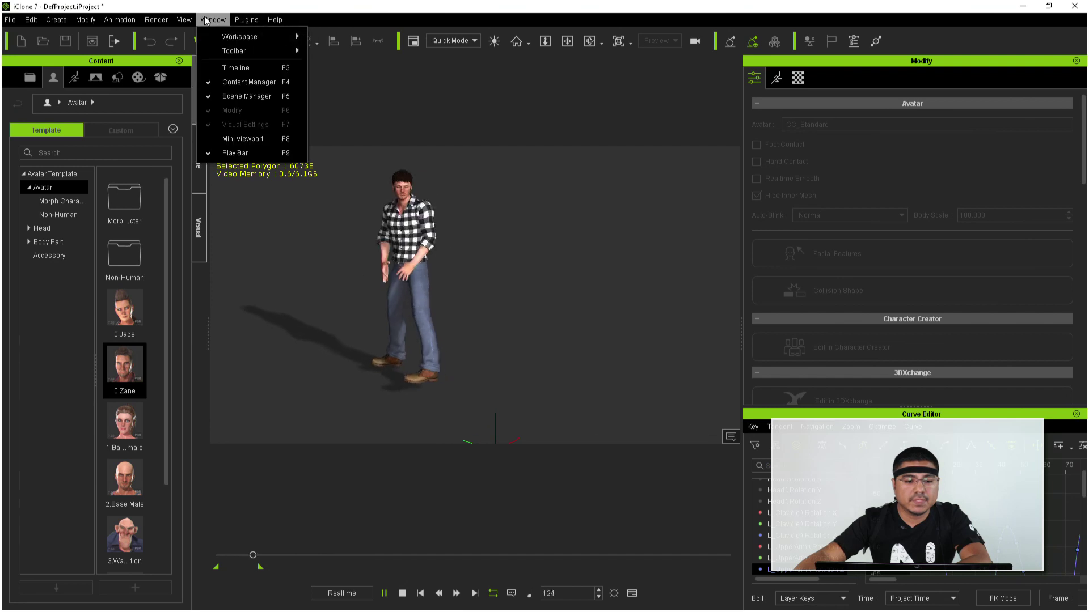
mouse_move(267, 36)
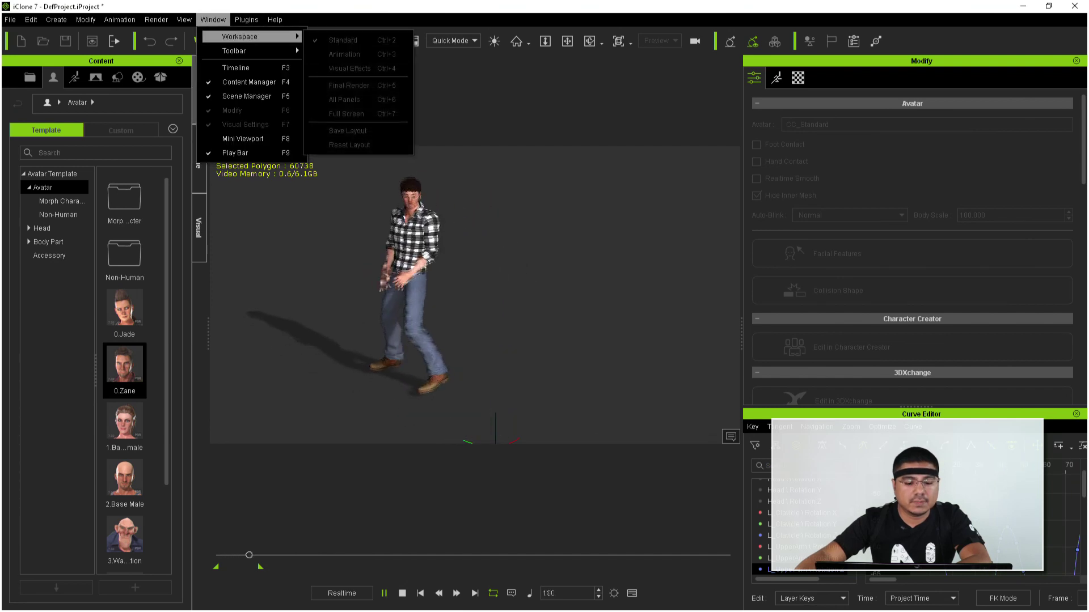
left_click(404, 594)
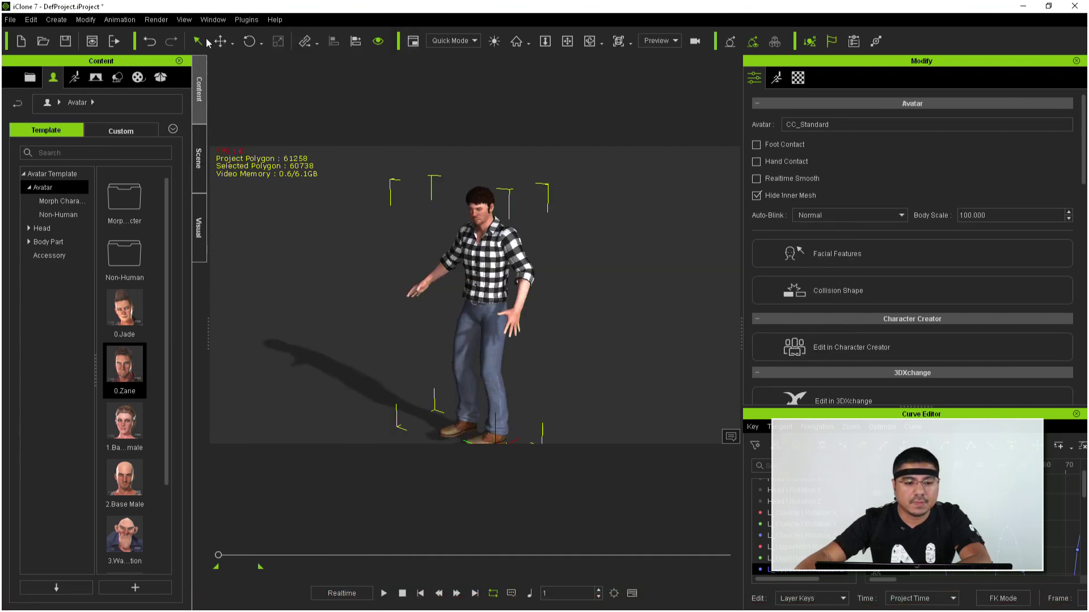
- Switch to the Animation workspace and enlarge the Timeline to show the character's Collect Clip and Motion tracks
left_click(213, 19)
mouse_move(283, 40)
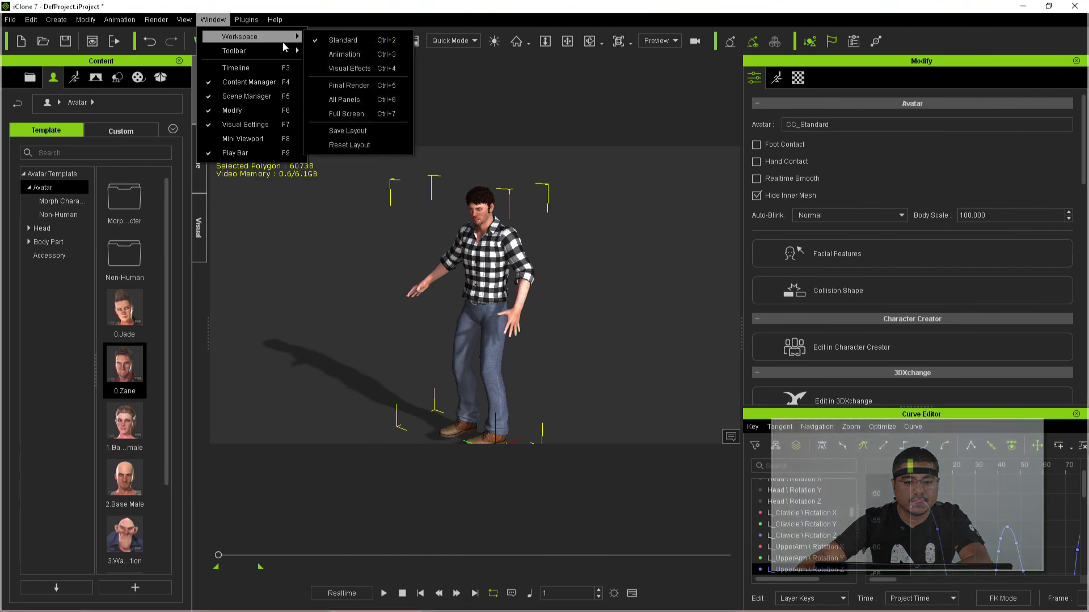
left_click(340, 54)
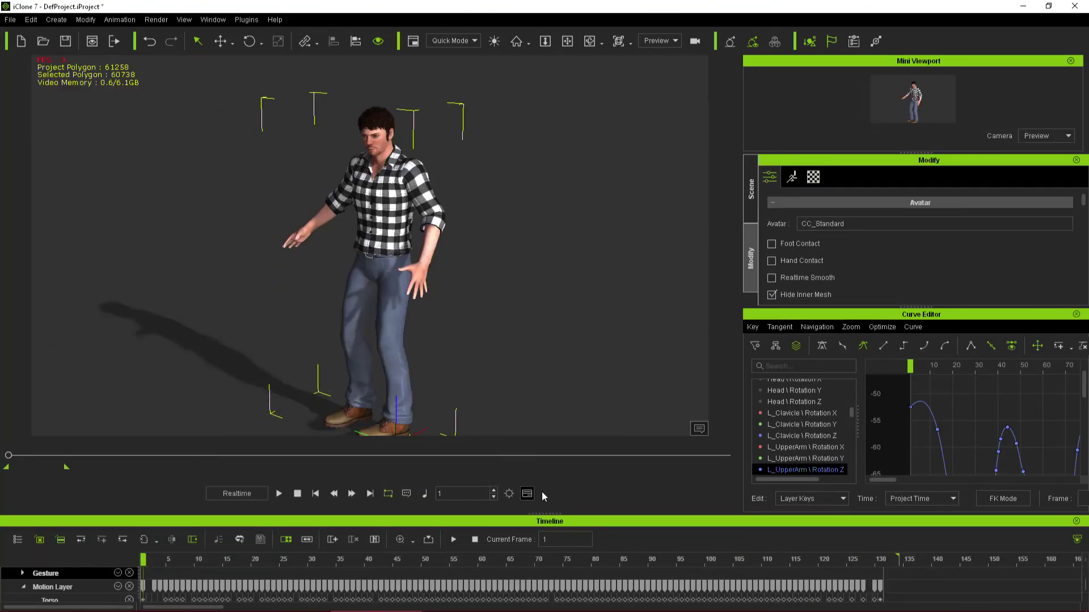
left_click_drag(542, 513, 542, 448)
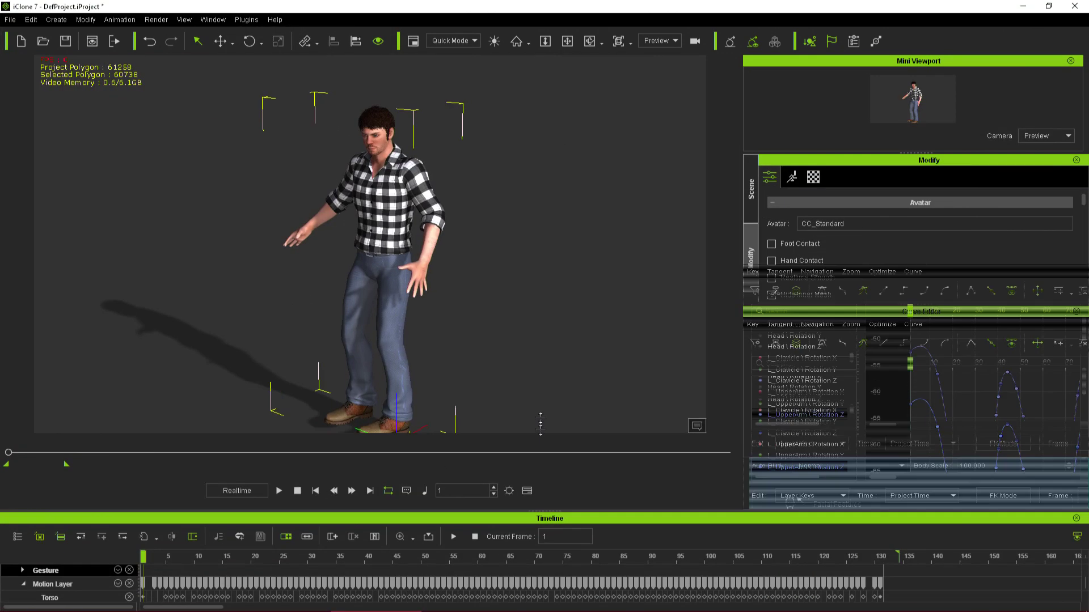
scroll(167, 542, "up", 3)
scroll(168, 538, "down", 2)
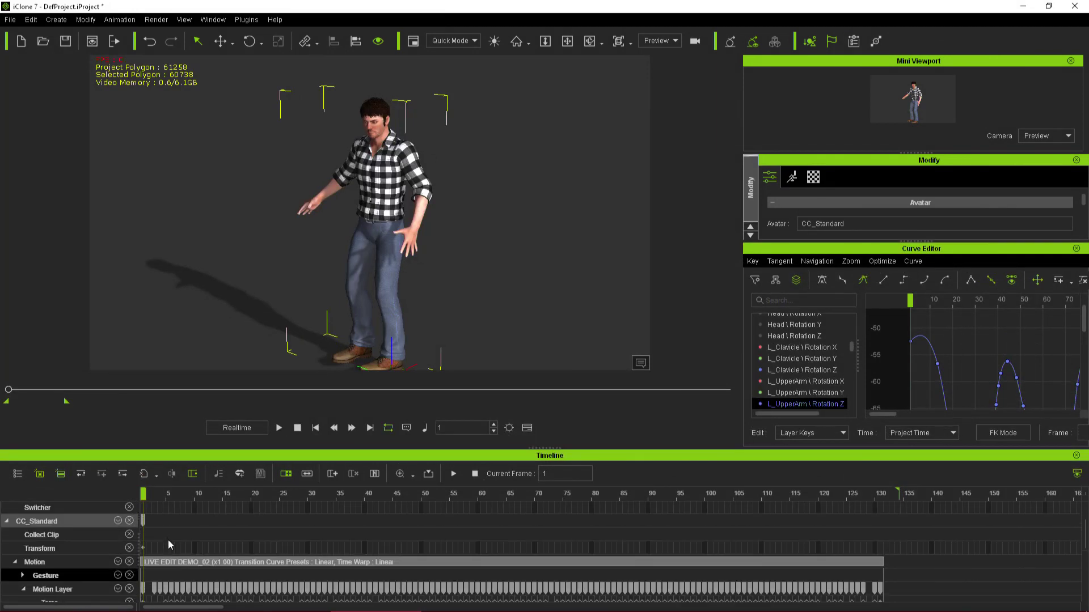
right_click(169, 560)
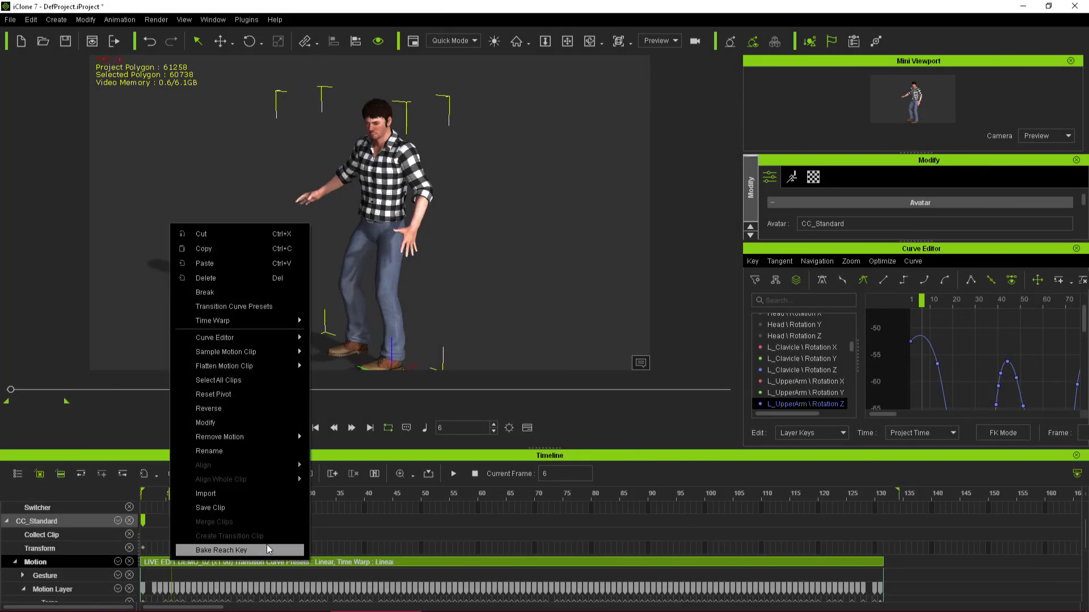
left_click(346, 523)
left_click(198, 534)
left_click_drag(197, 535, 183, 535)
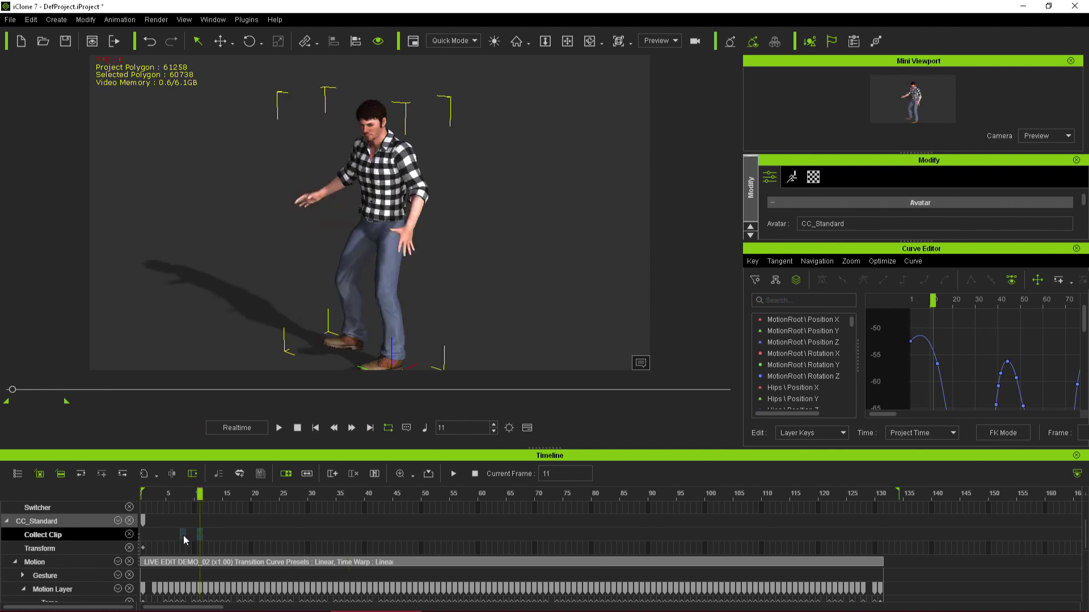
left_click(145, 536)
left_click_drag(145, 540, 143, 539)
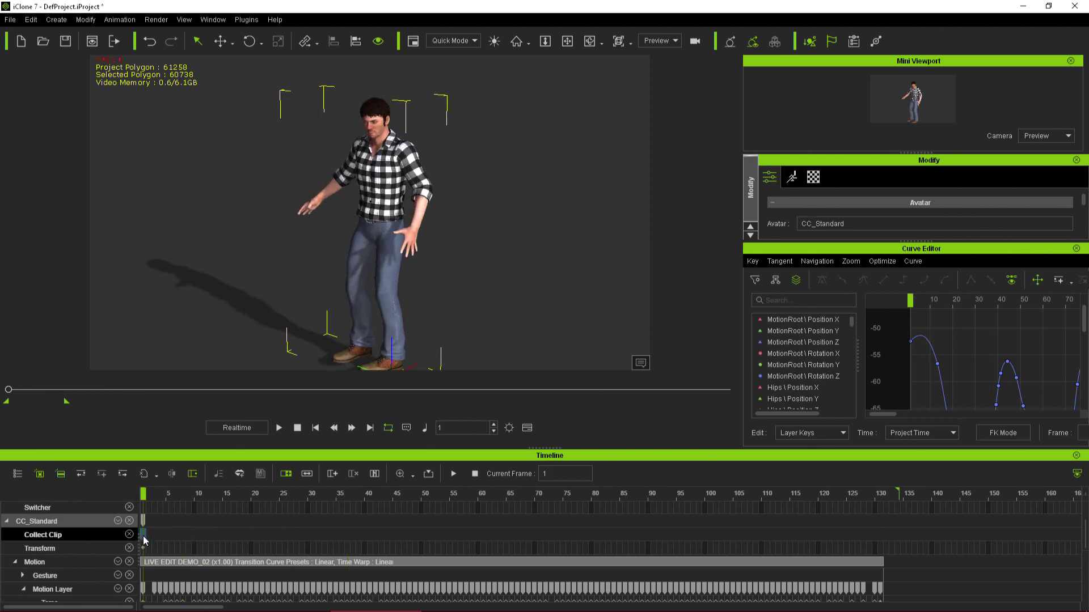
- Mark a Collect Clip range from frame 2 to frame 131 and open its library and 3DXchange export options
left_click(147, 536)
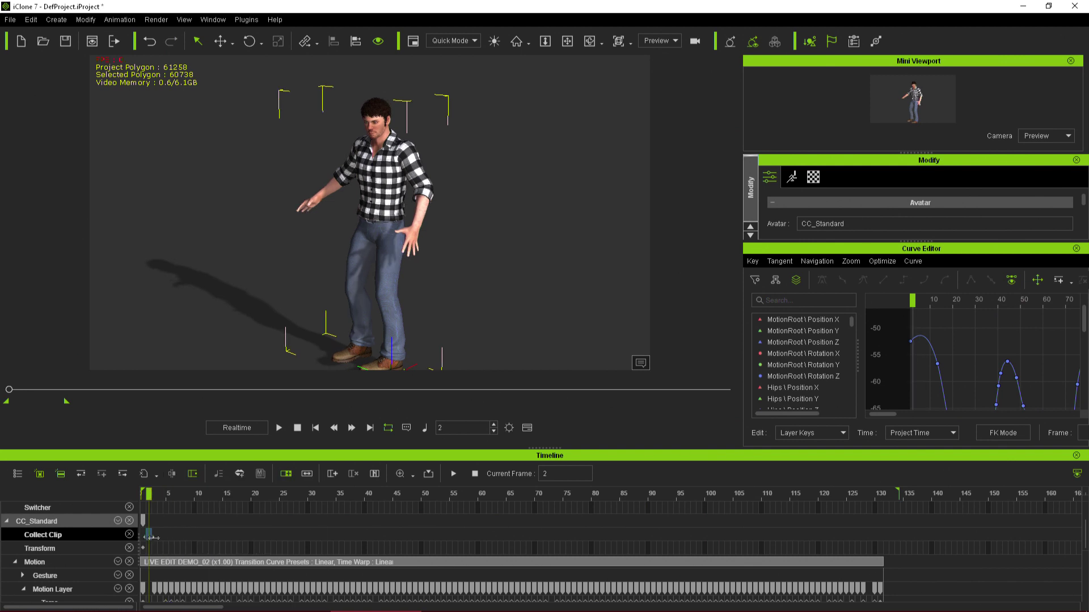
left_click_drag(152, 537, 883, 546)
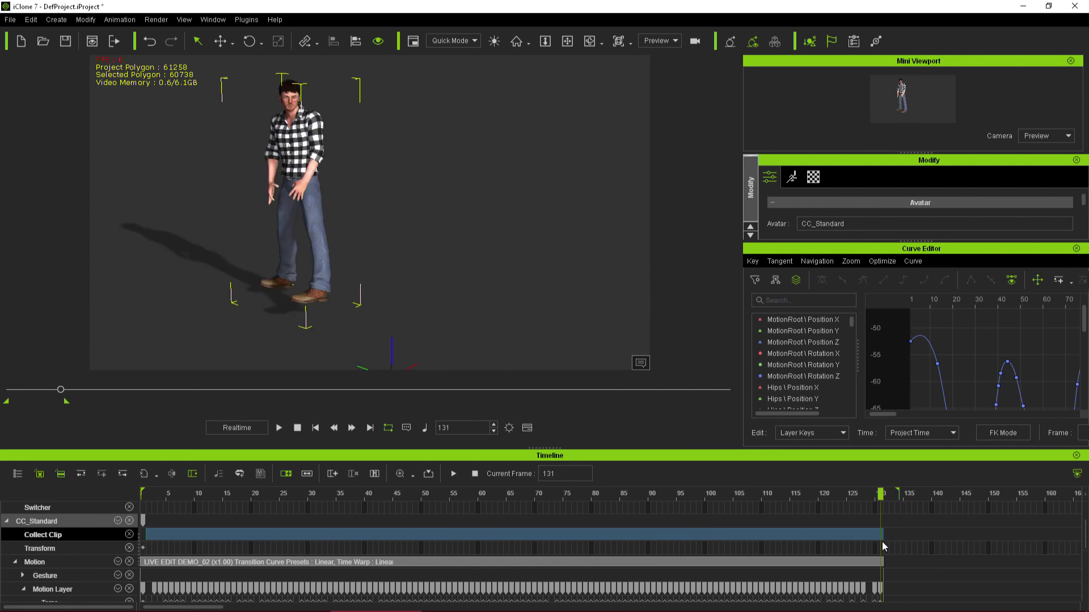
right_click(164, 534)
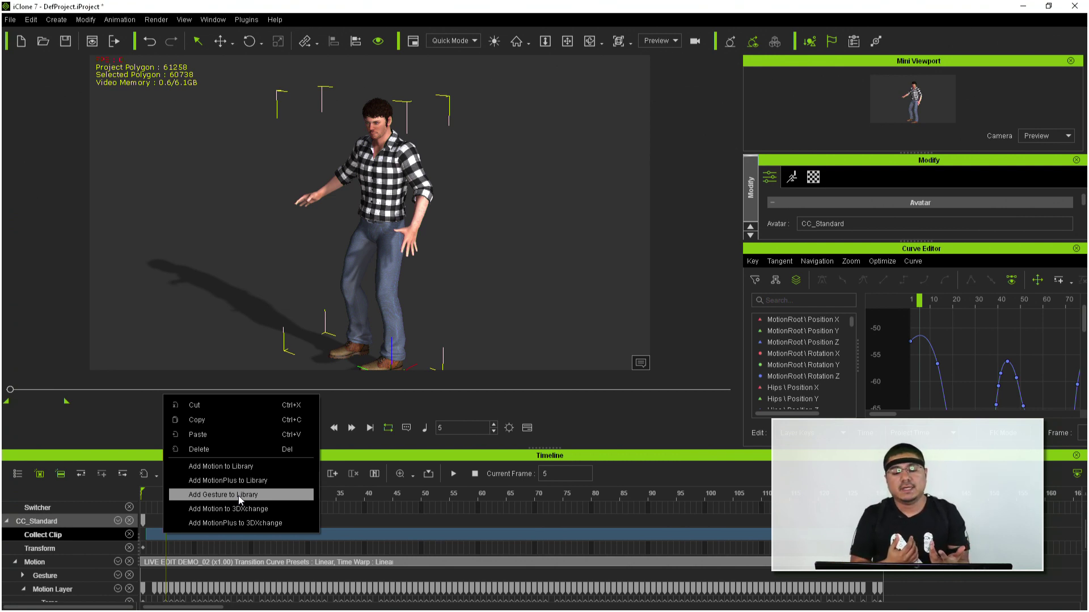
left_click(229, 192)
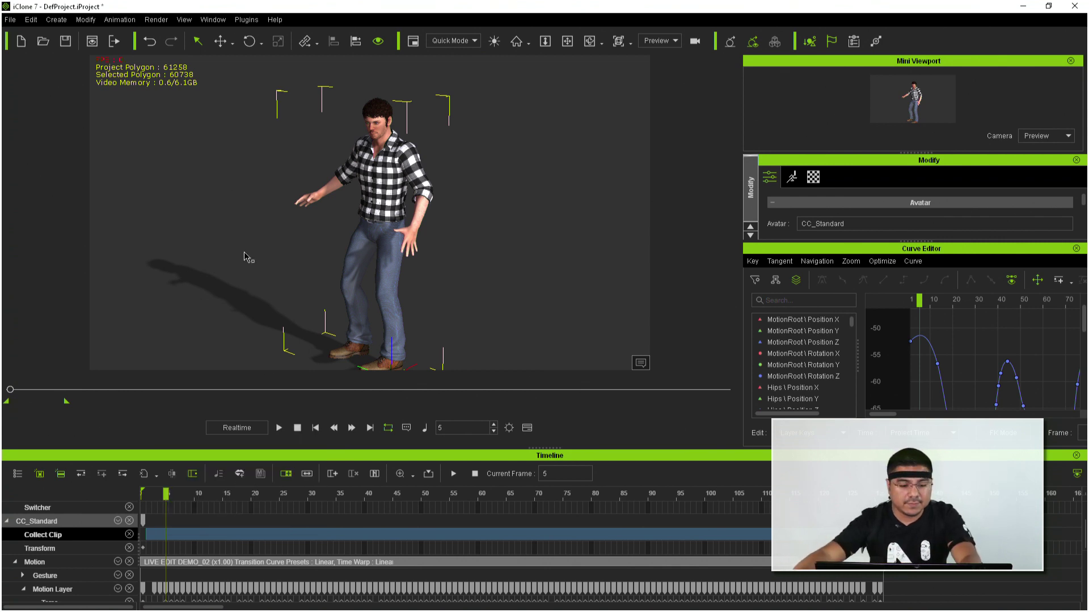
right_click_drag(229, 191, 310, 158)
scroll(310, 157, "up", 3)
middle_click_drag(310, 158, 430, 243)
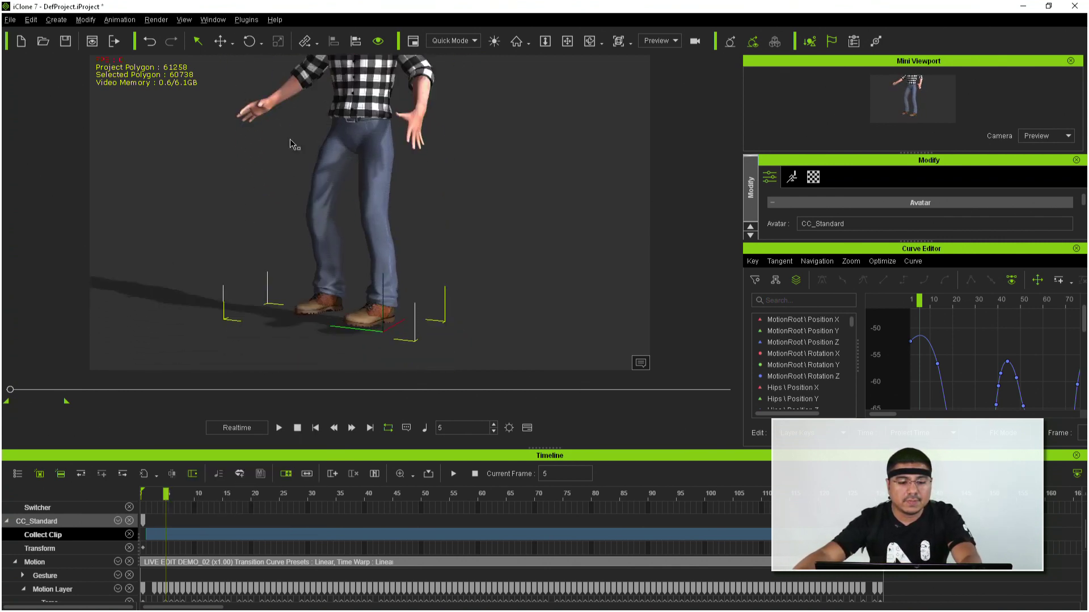
scroll(349, 177, "down", 3)
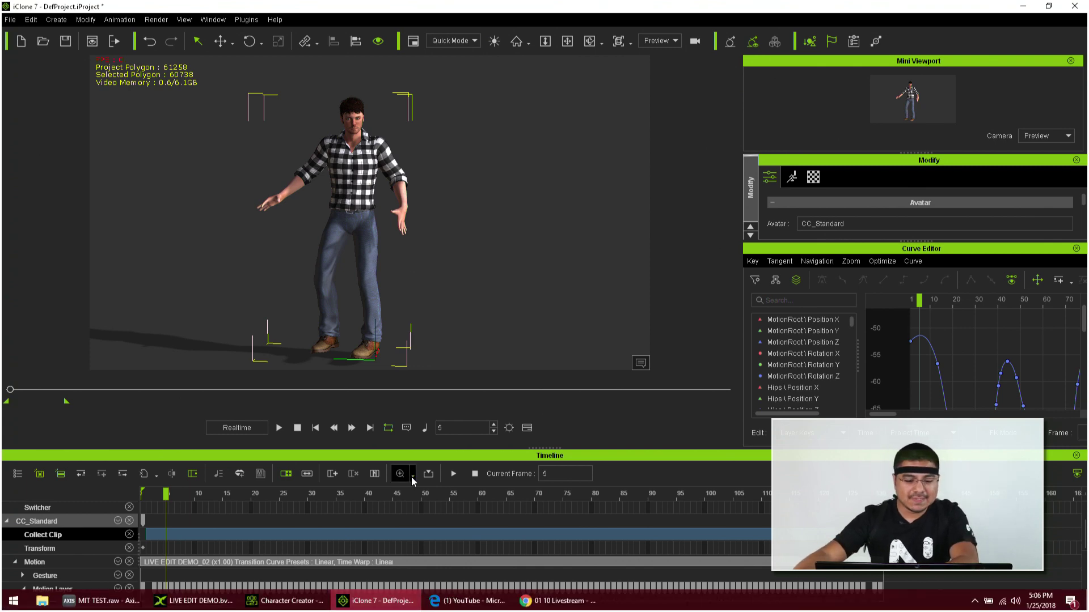
- Switch to Axis Neuron and delete the MIT TEST.fcd file from the Motion Files folder on disk
key("space")
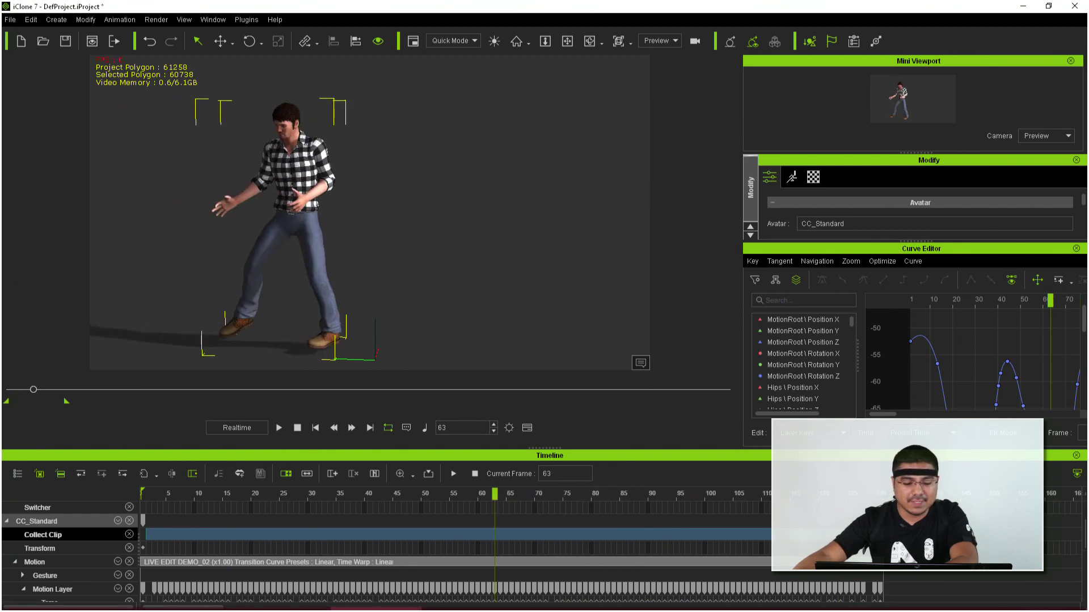
left_click(96, 600)
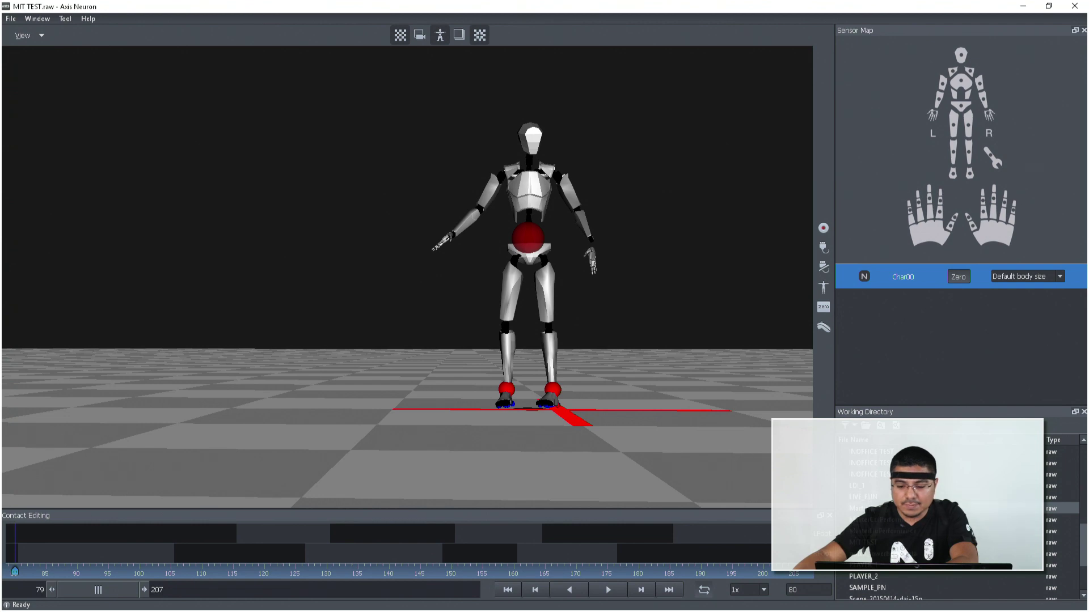
left_click(862, 543)
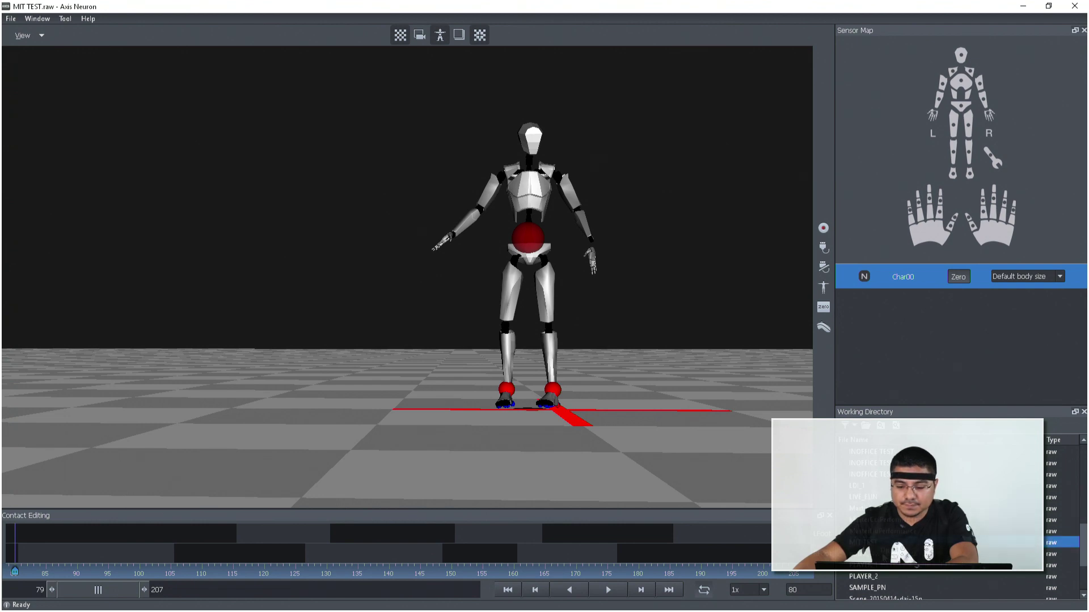
left_click(882, 558)
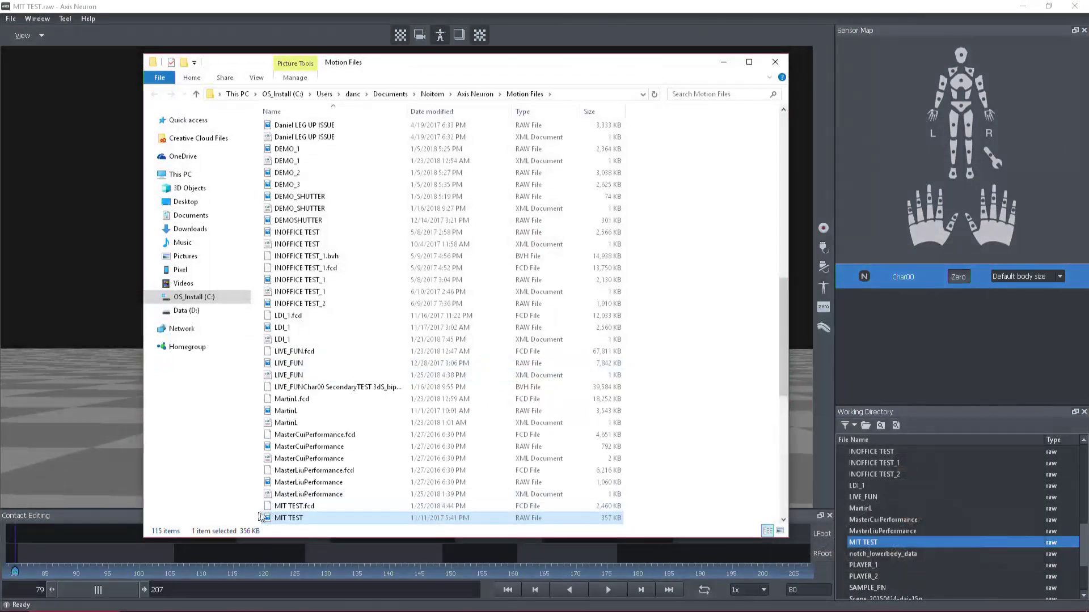
left_click(457, 506)
key("Delete")
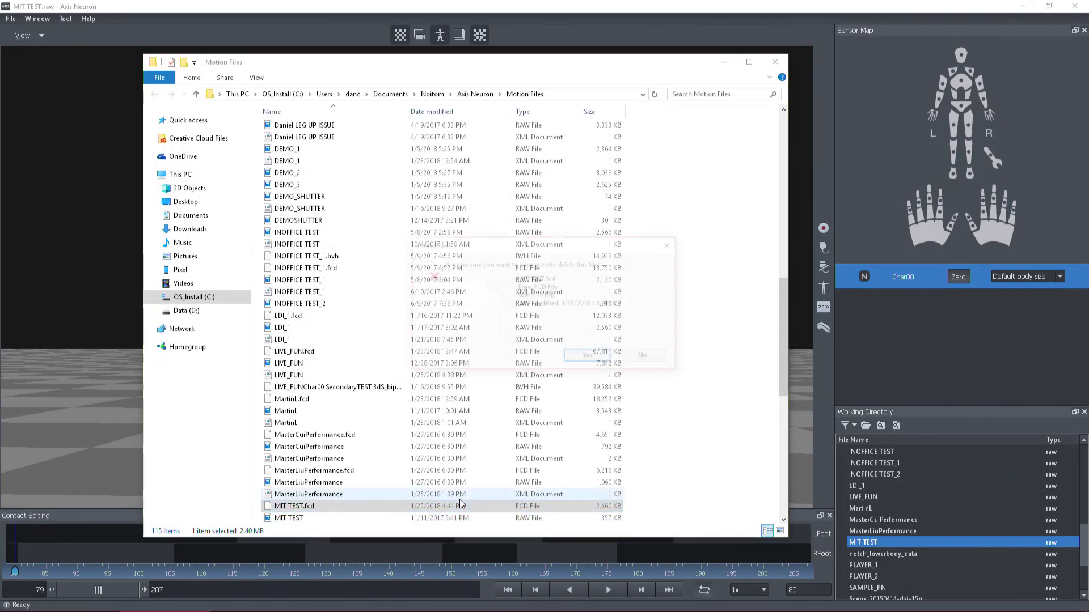
key("Return")
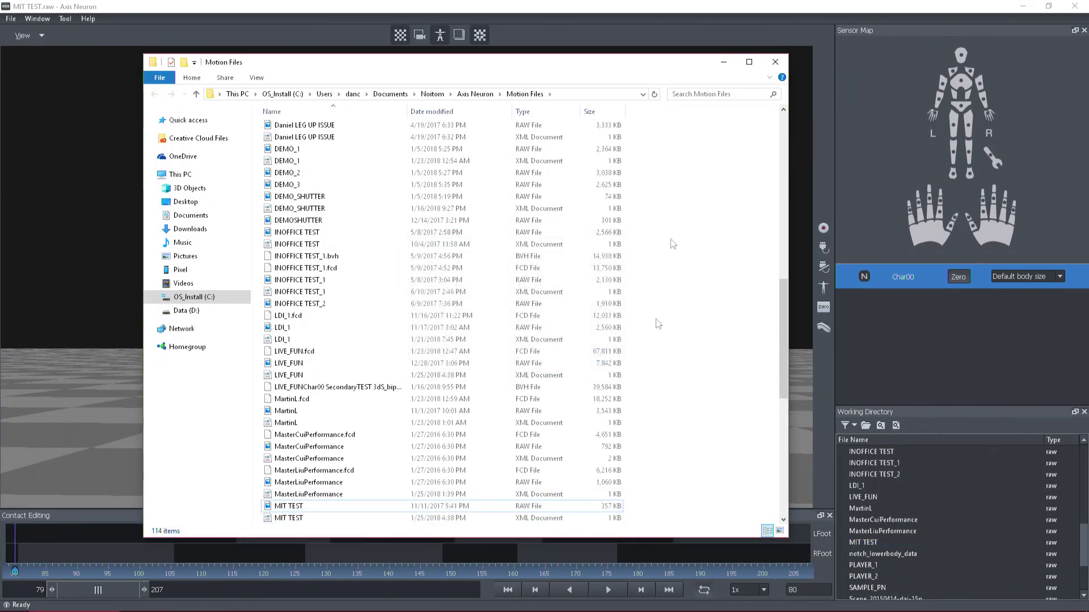
left_click(774, 62)
- Load the PLAYER_1 recording and reopen MIT TEST to reload its full raw motion
left_click(860, 567)
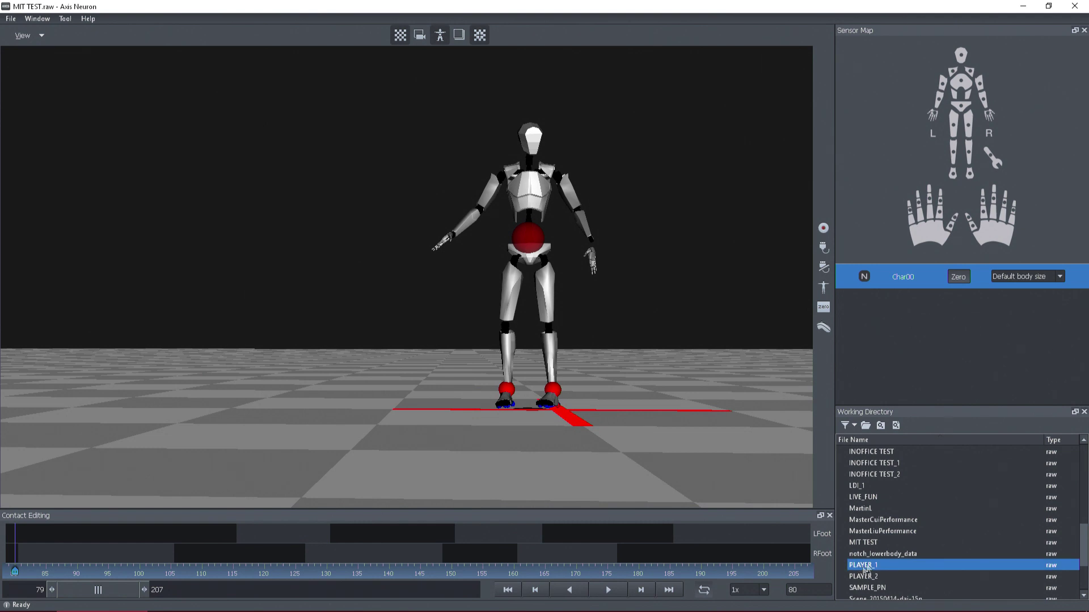
double_click(874, 567)
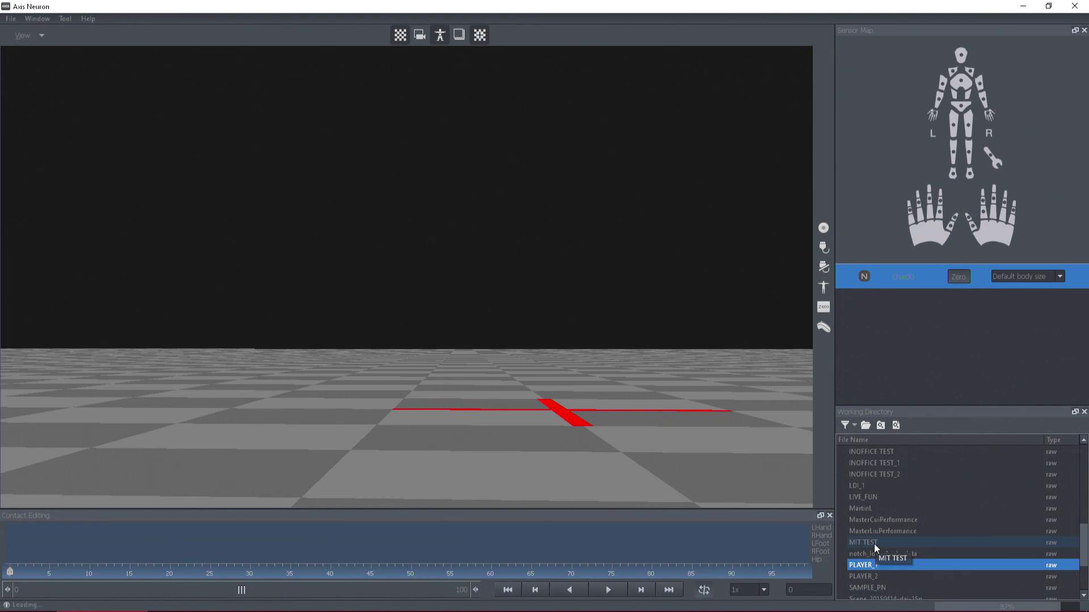
left_click(873, 543)
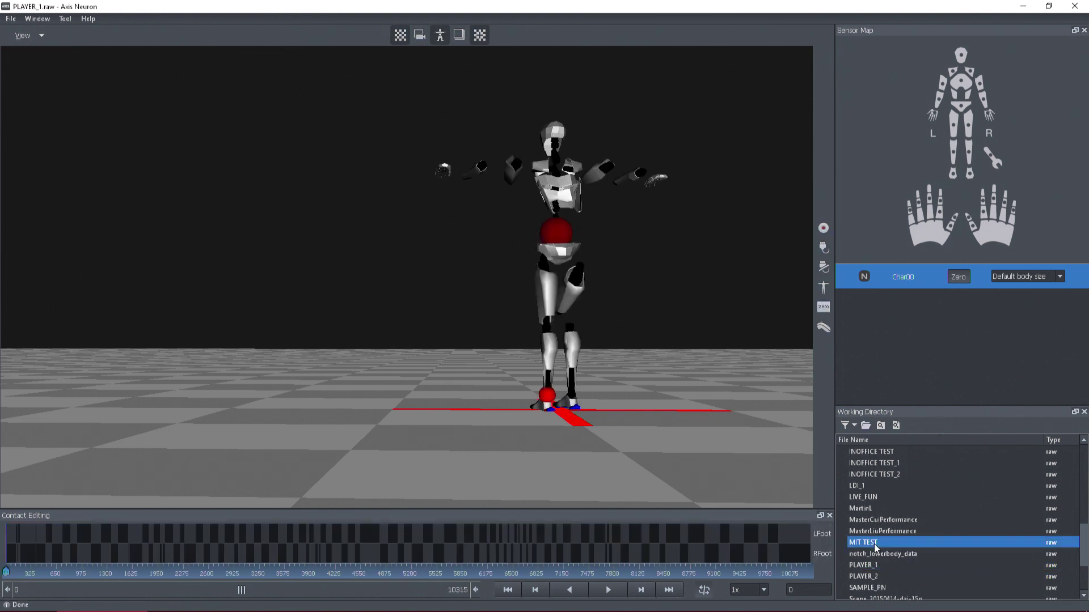
double_click(874, 543)
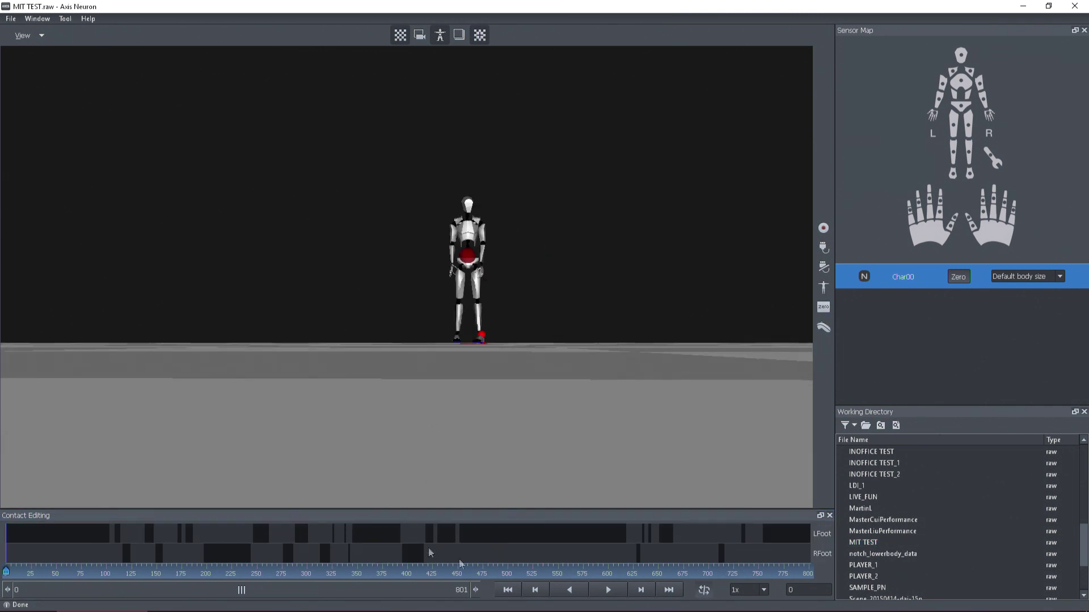
- Play the MIT TEST recording and scrub from about frame 107 to frame 354 to examine the raw motion
left_click(601, 594)
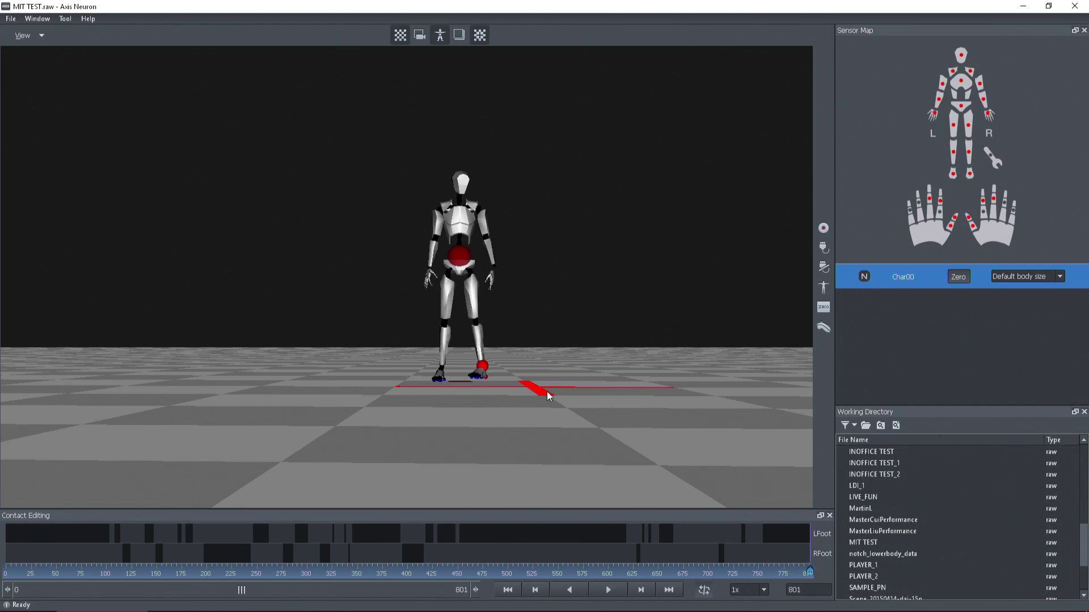
left_click(112, 556)
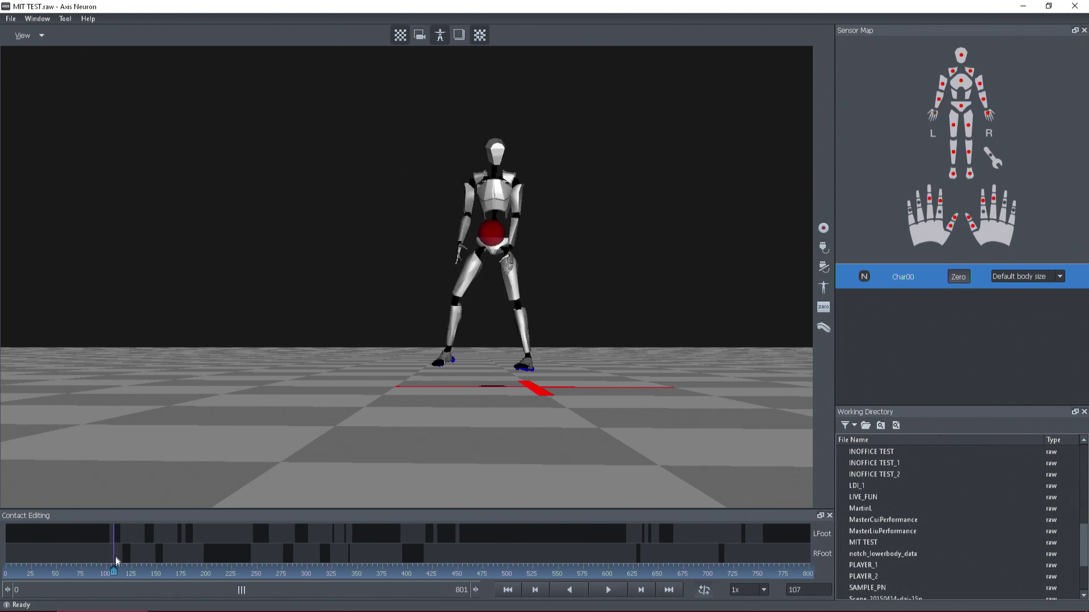
left_click_drag(115, 571, 363, 567)
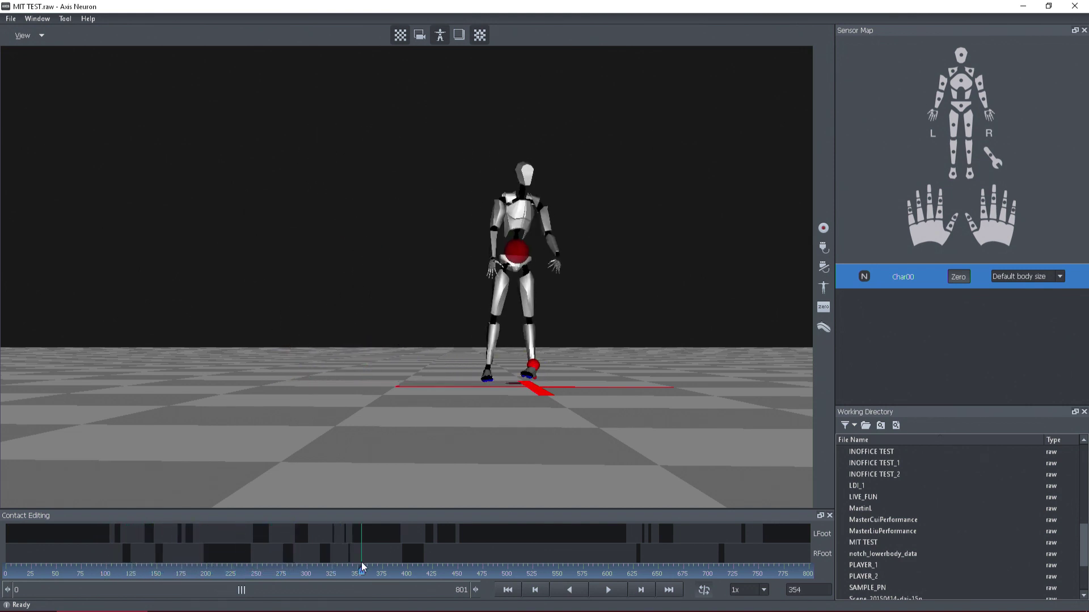
- Switch to 3DXchange and view the LIVE EDIT DEMO skeleton with its motion library
mouse_move(274, 600)
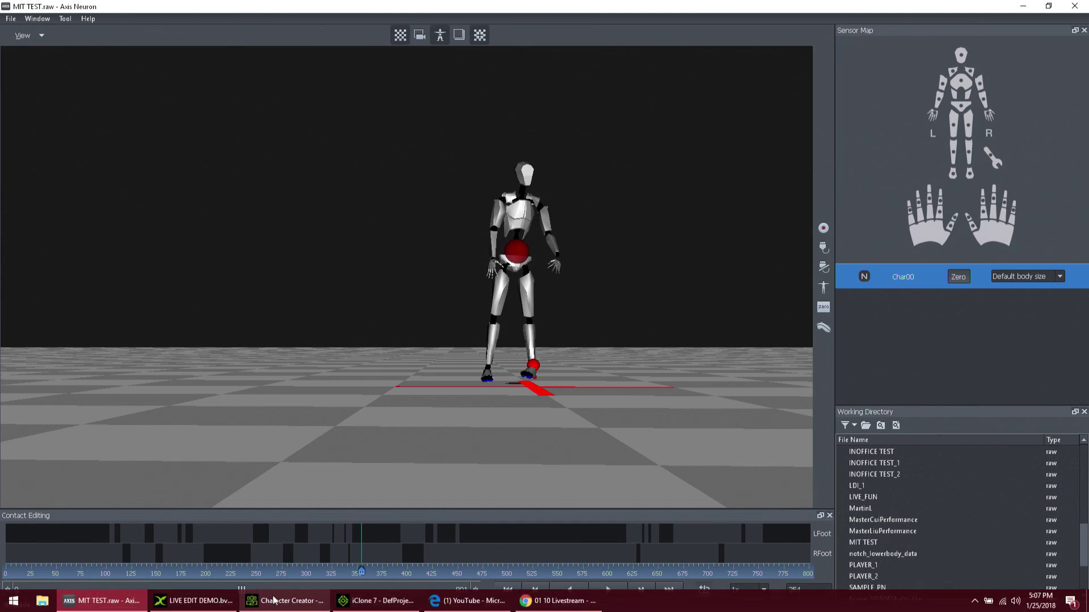
left_click(196, 600)
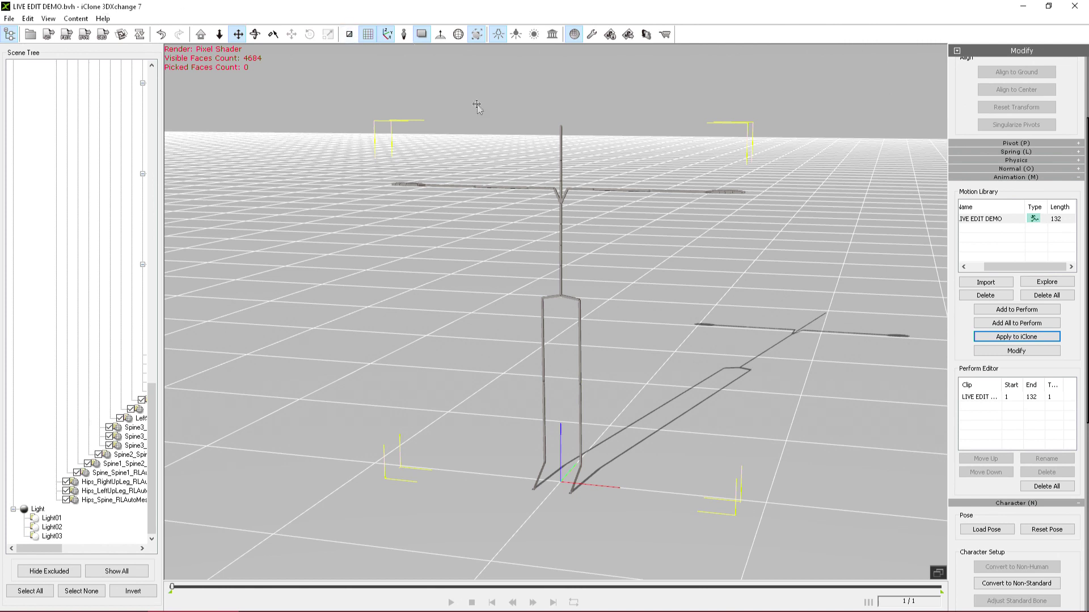
mouse_move(332, 611)
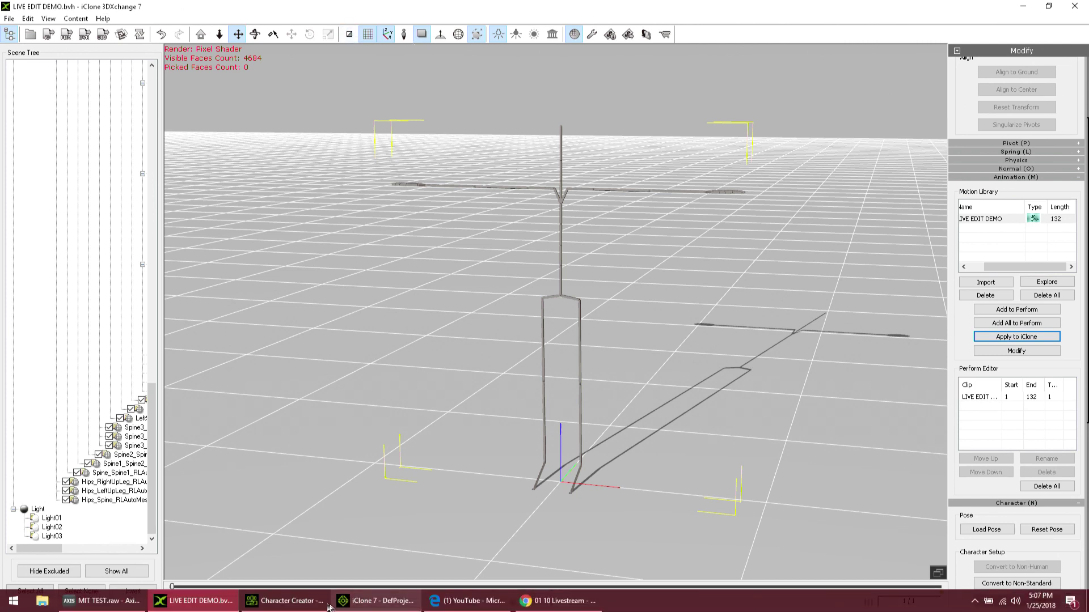
- Switch to iClone, scrub back from about frame 35 and play the cleaned character animation
left_click(374, 601)
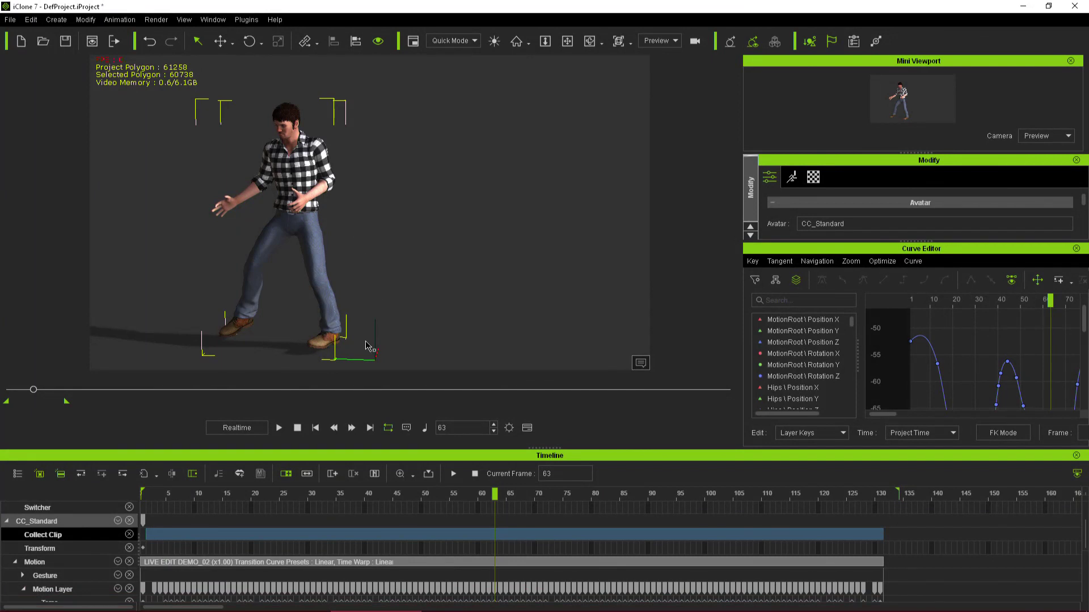
left_click(337, 494)
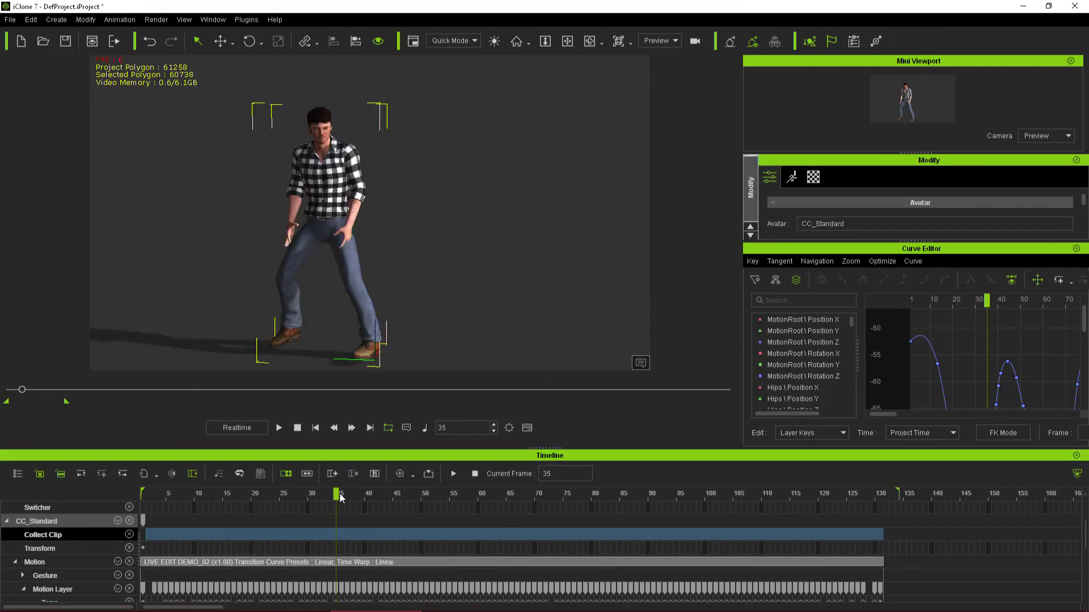
left_click_drag(337, 498, 267, 472)
left_click(280, 428)
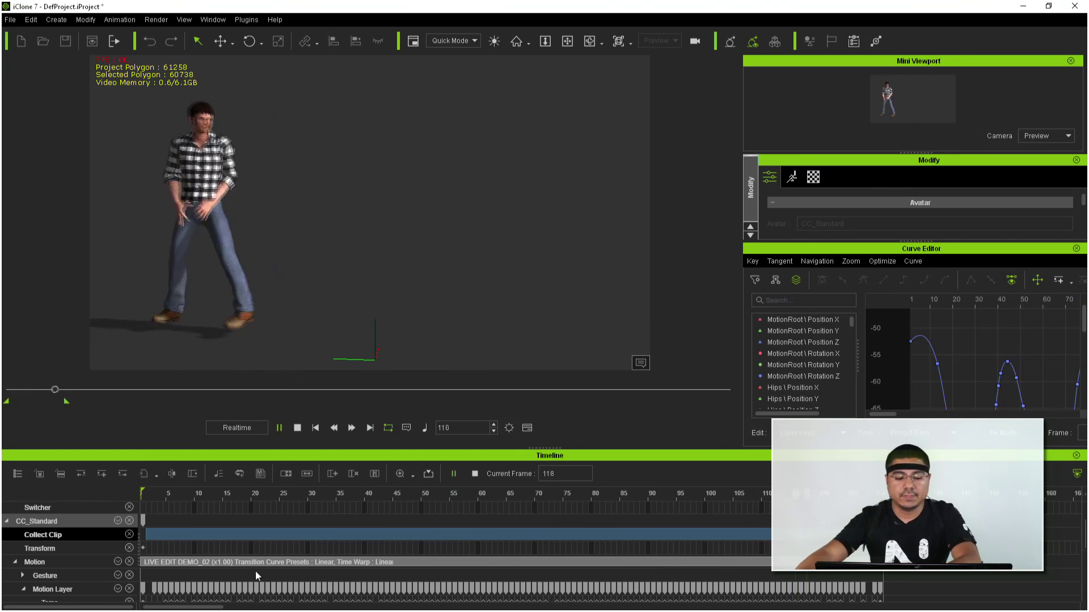
- Switch to the YouTube live event page to check the stream, and return to the playing animation in iClone
mouse_move(284, 601)
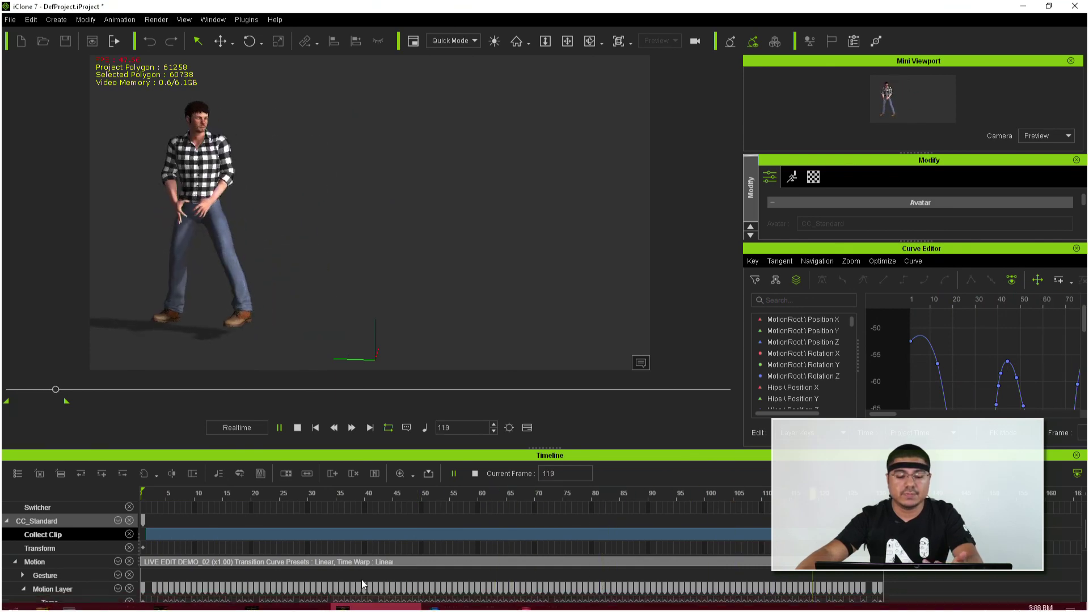
mouse_move(412, 609)
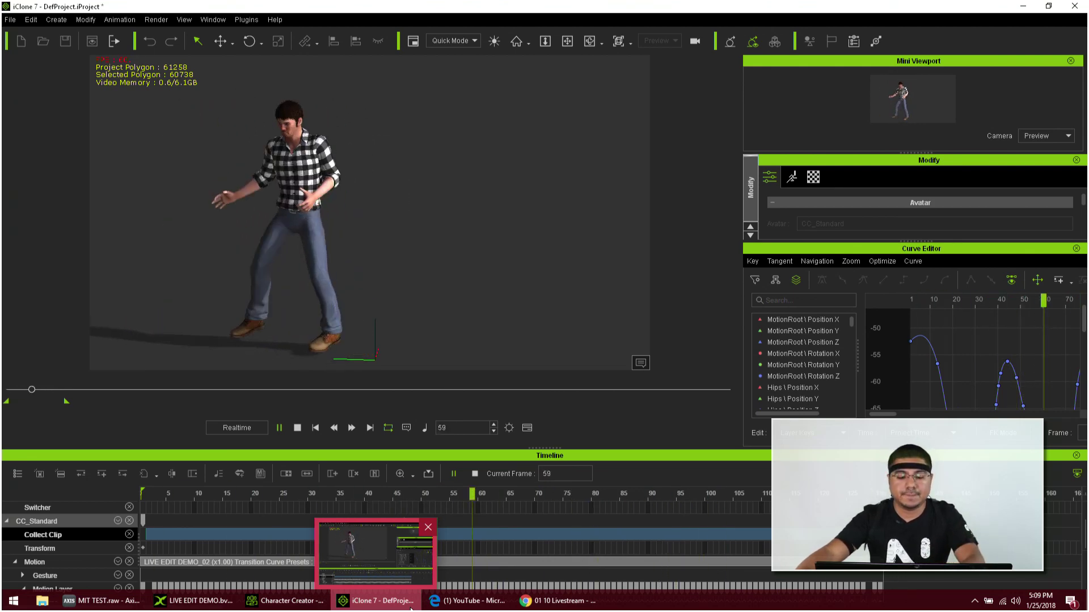
mouse_move(465, 604)
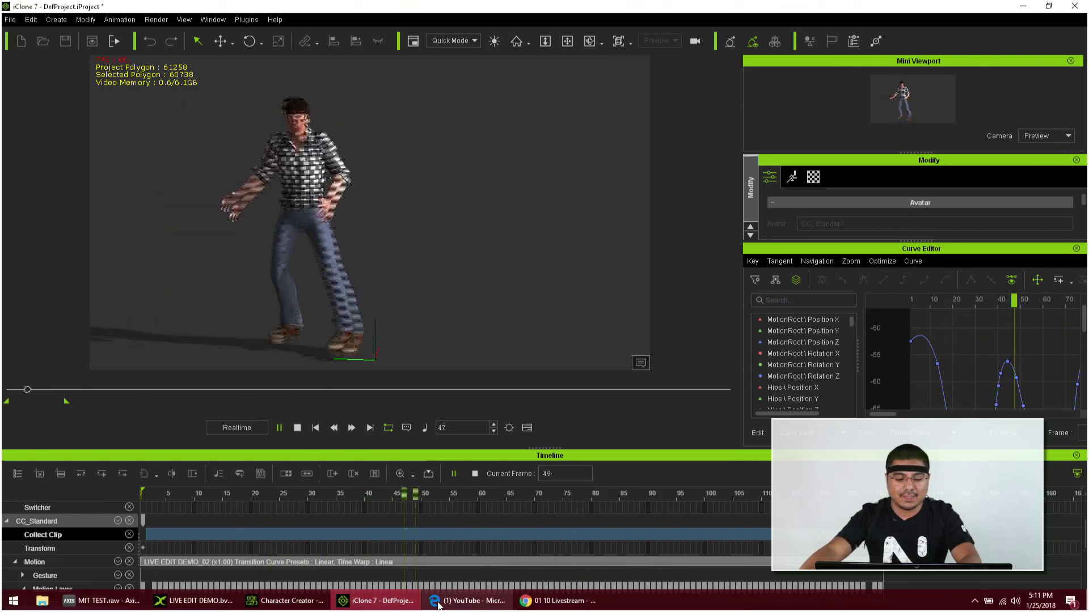
left_click(437, 604)
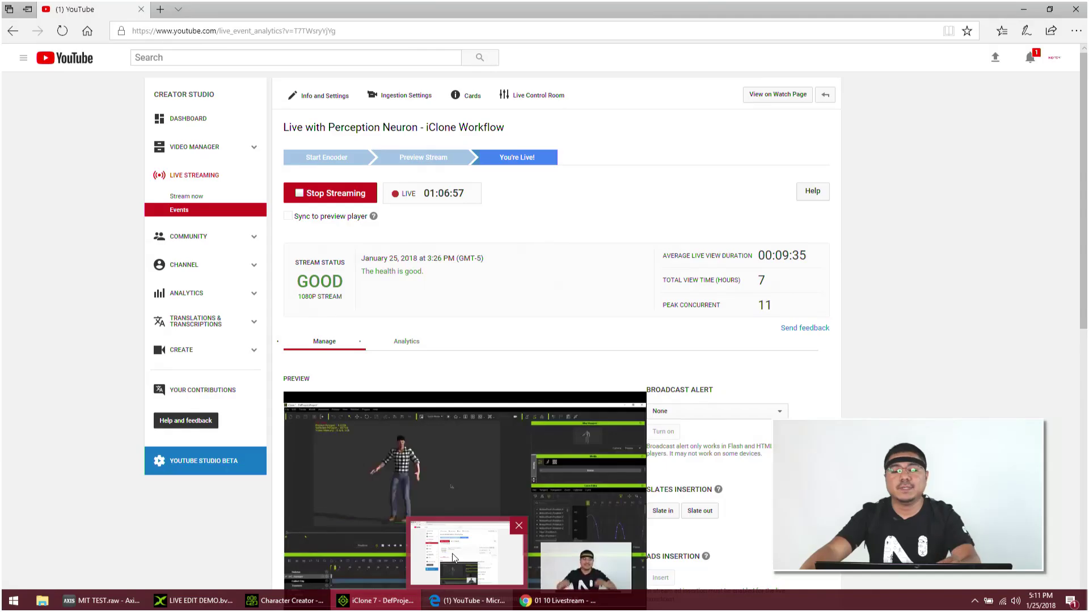
key("alt+Tab")
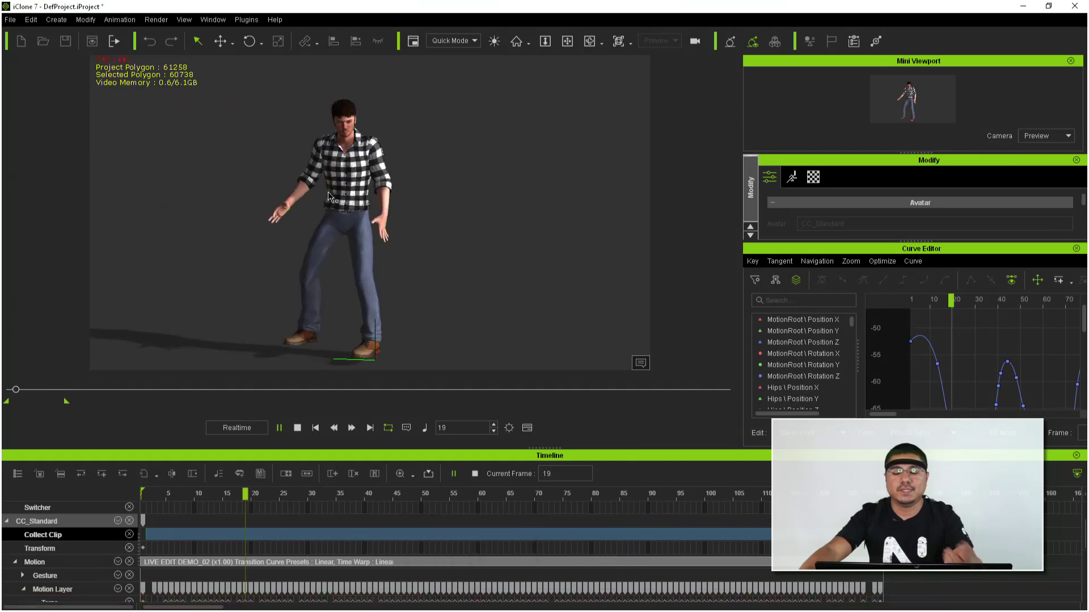